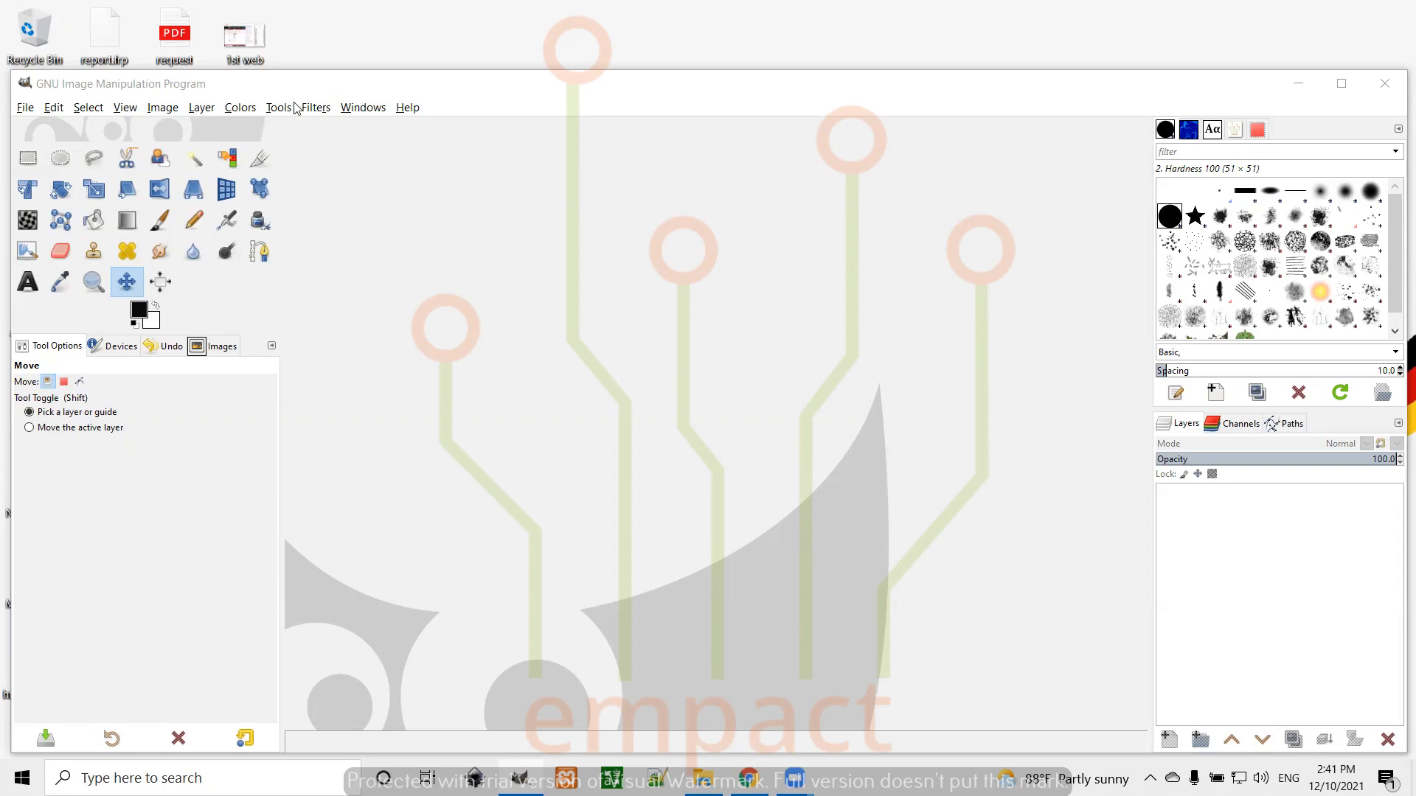
Step: Create a new 1080 × 1080 px image filled with transparency
click(22, 108)
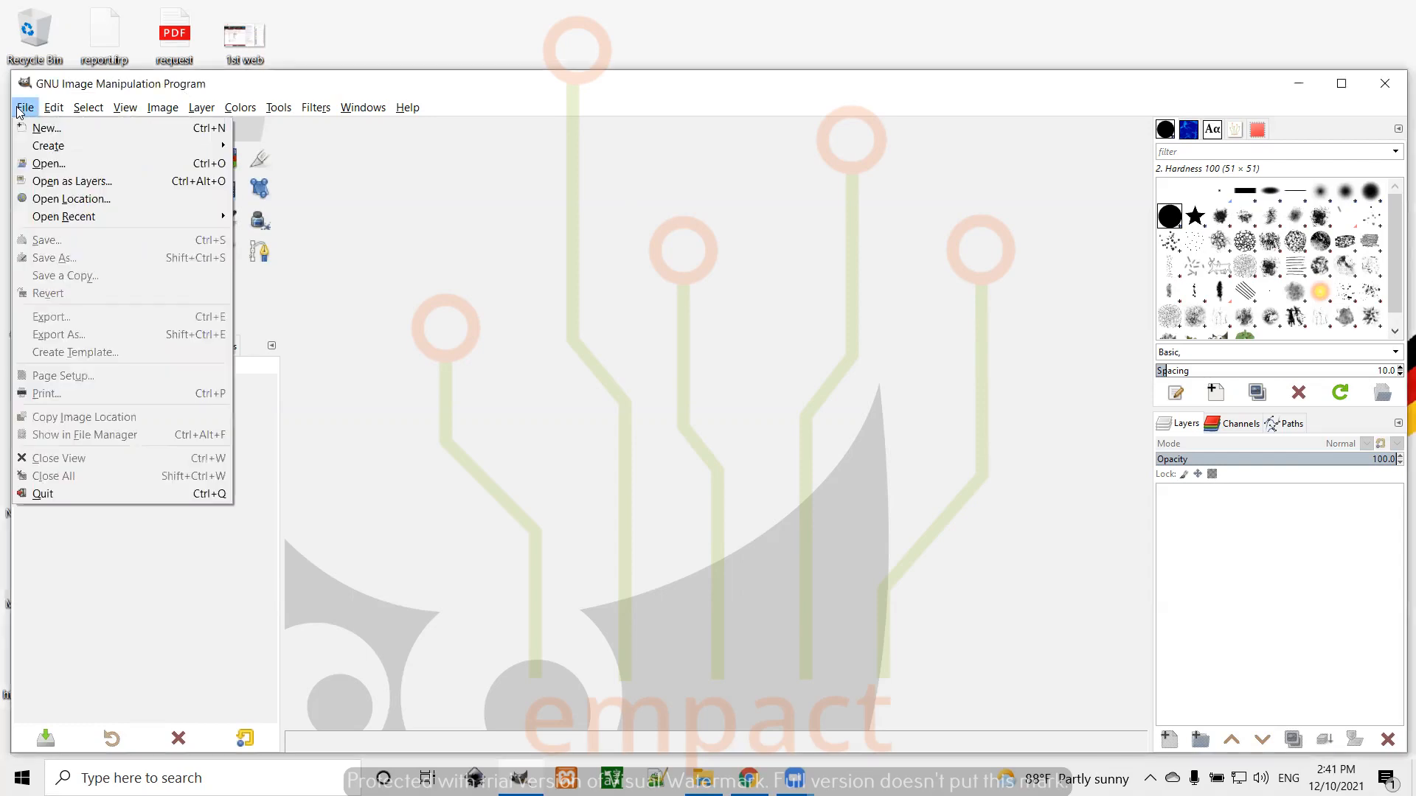
click(59, 129)
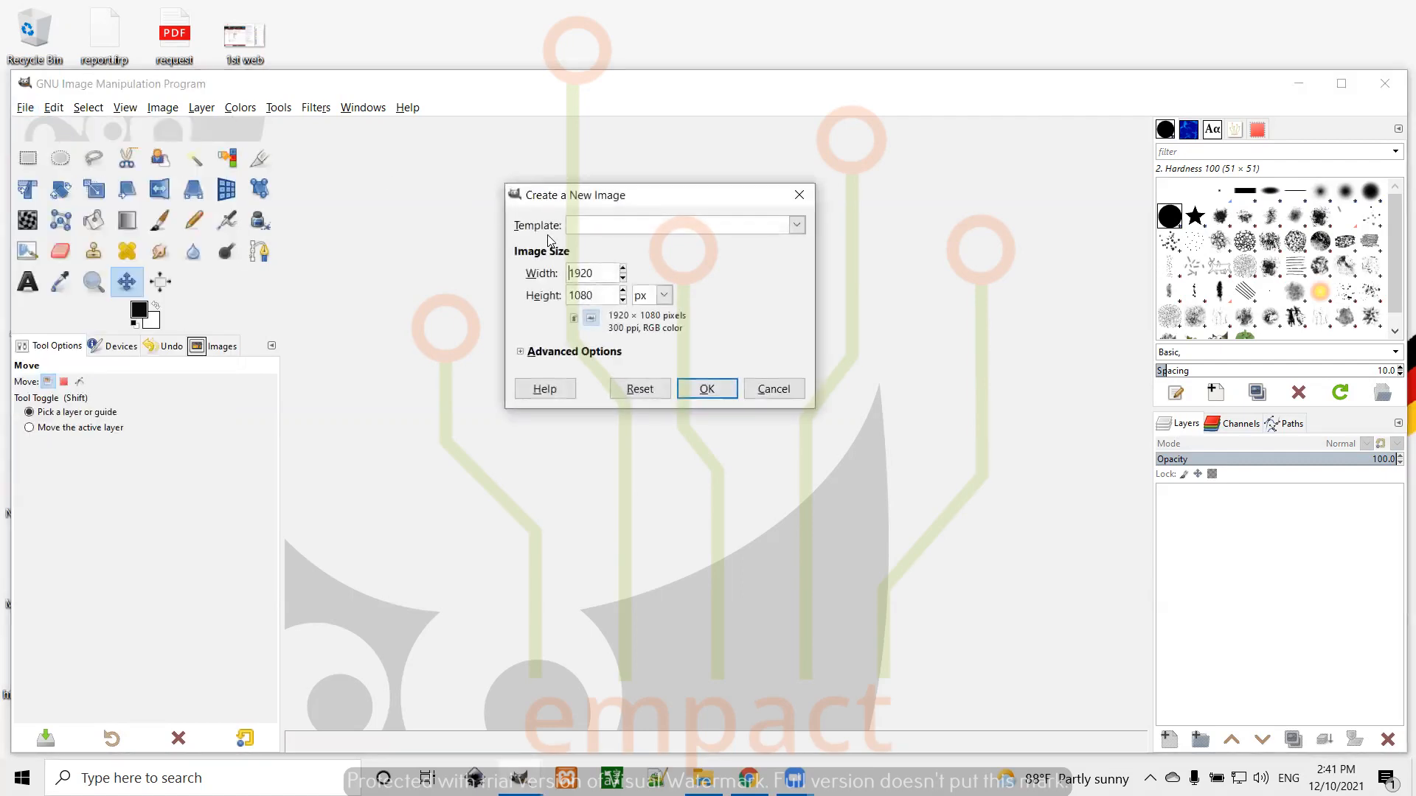
drag(598, 274, 552, 275)
text(1080)
click(522, 354)
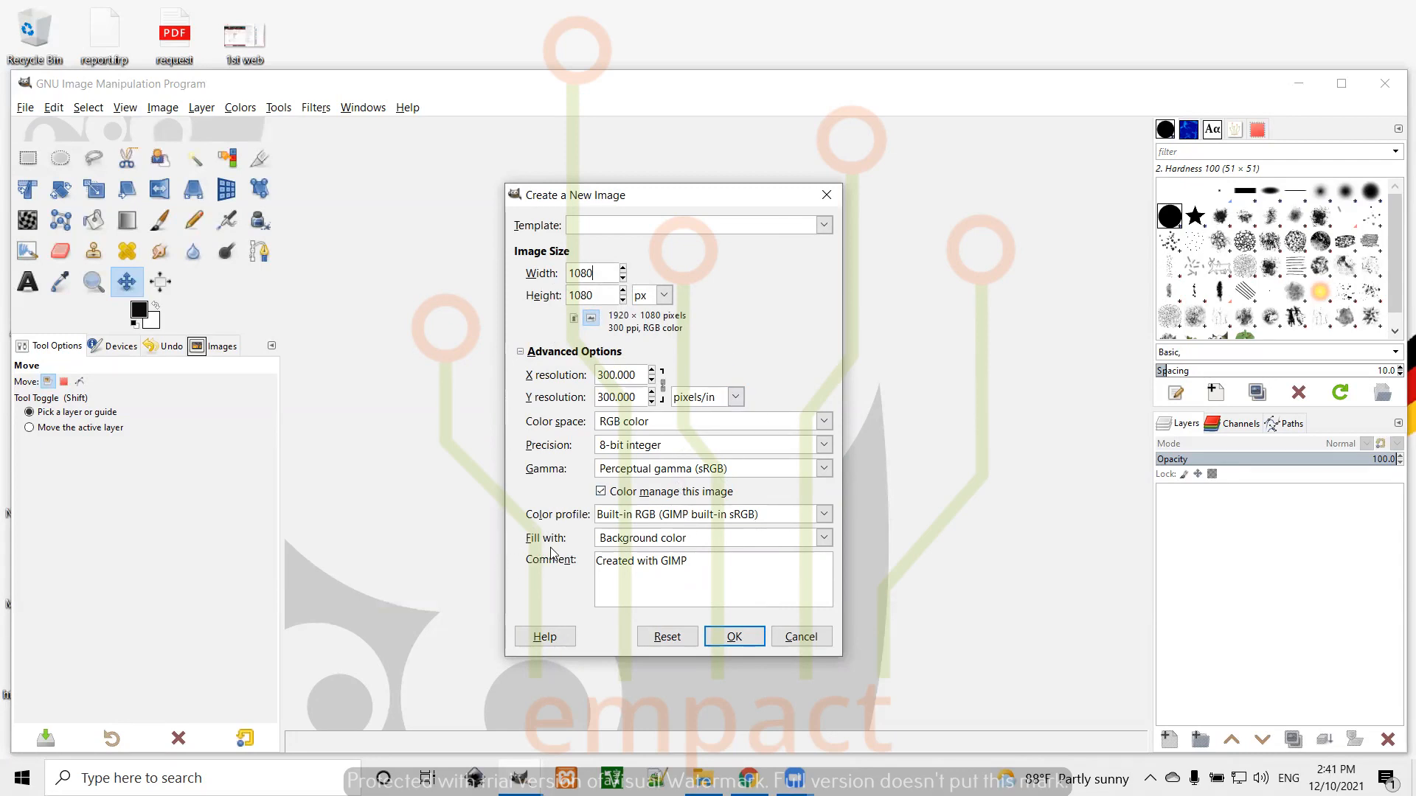
click(824, 539)
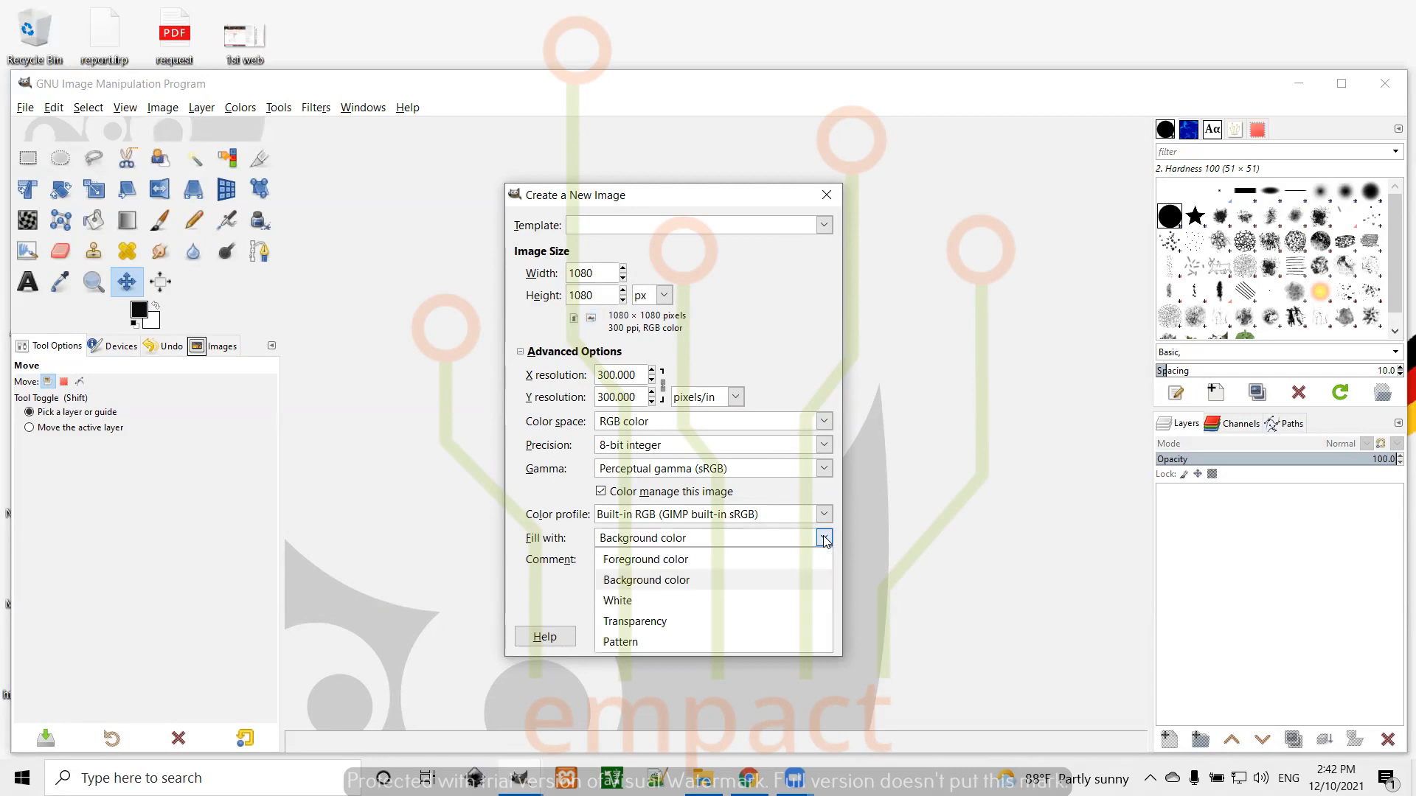
click(659, 623)
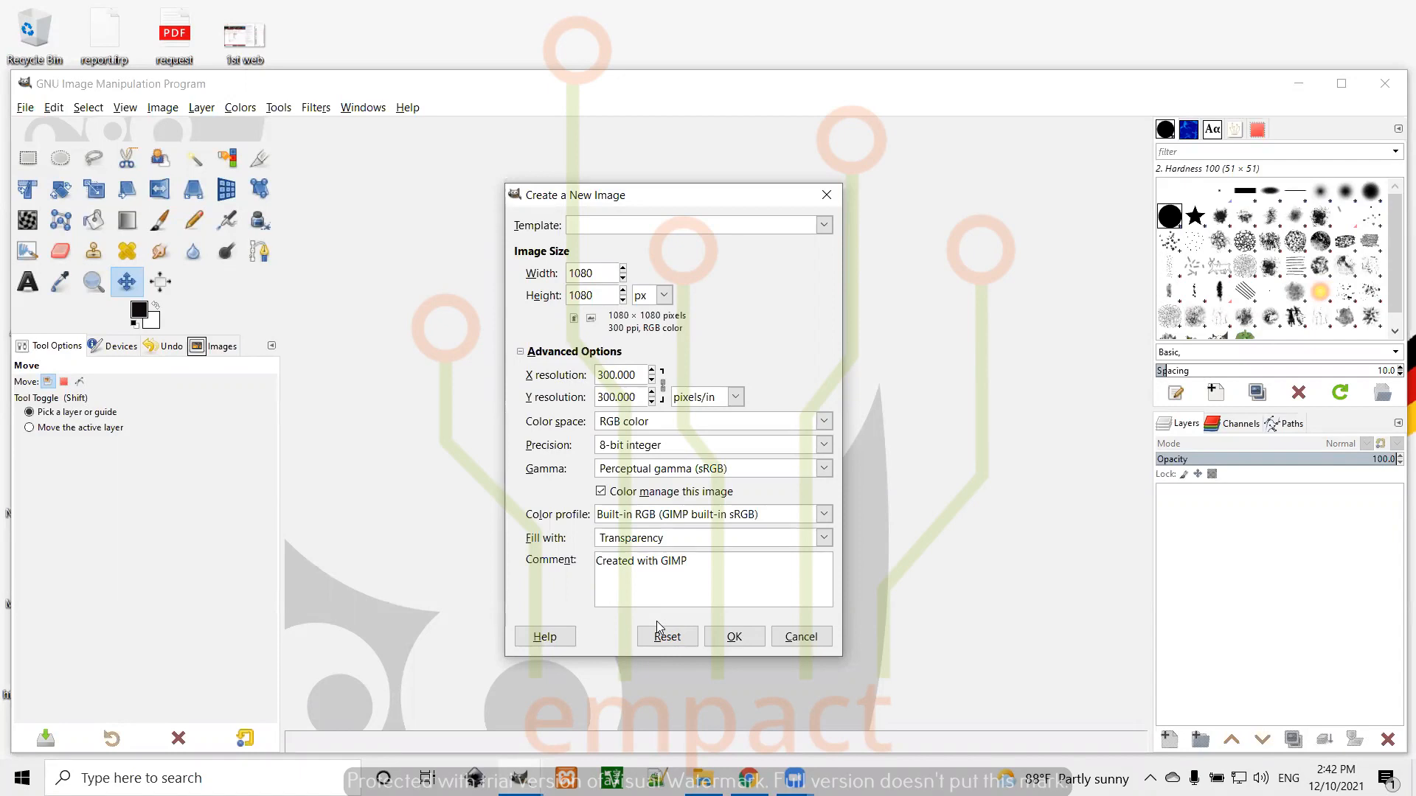
click(734, 638)
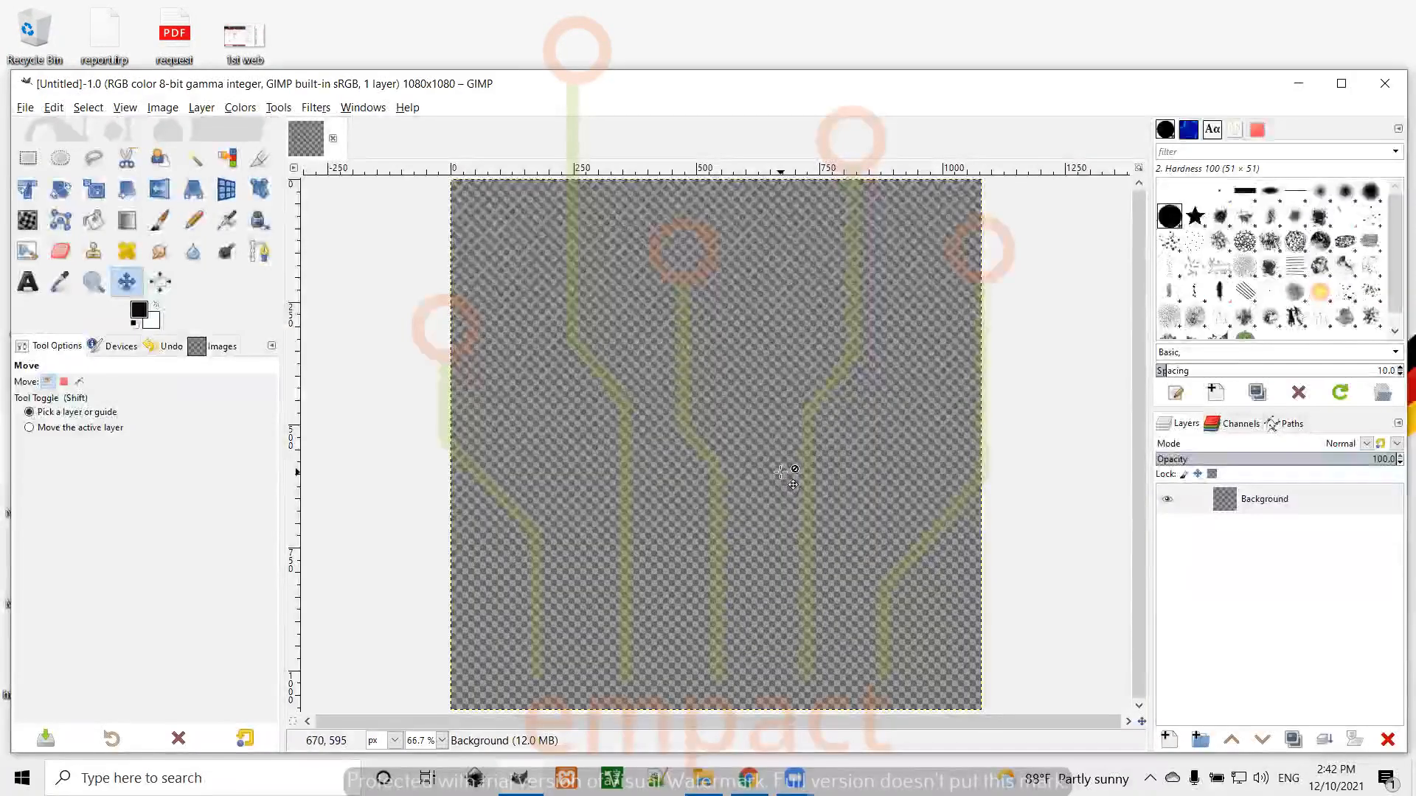
Step: Add a horizontal guide at 50% of the image height
key(minus)
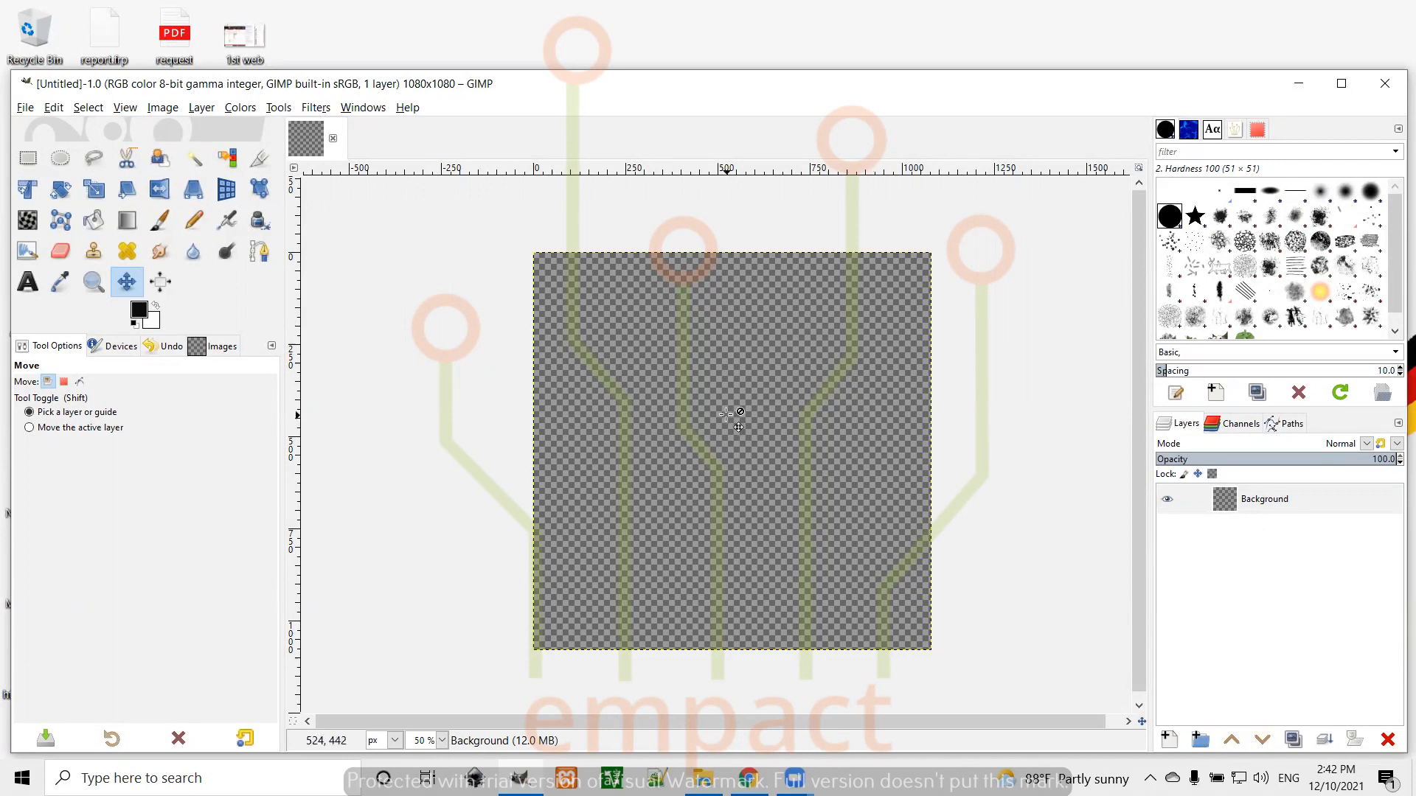
scroll(726, 415, up, 1)
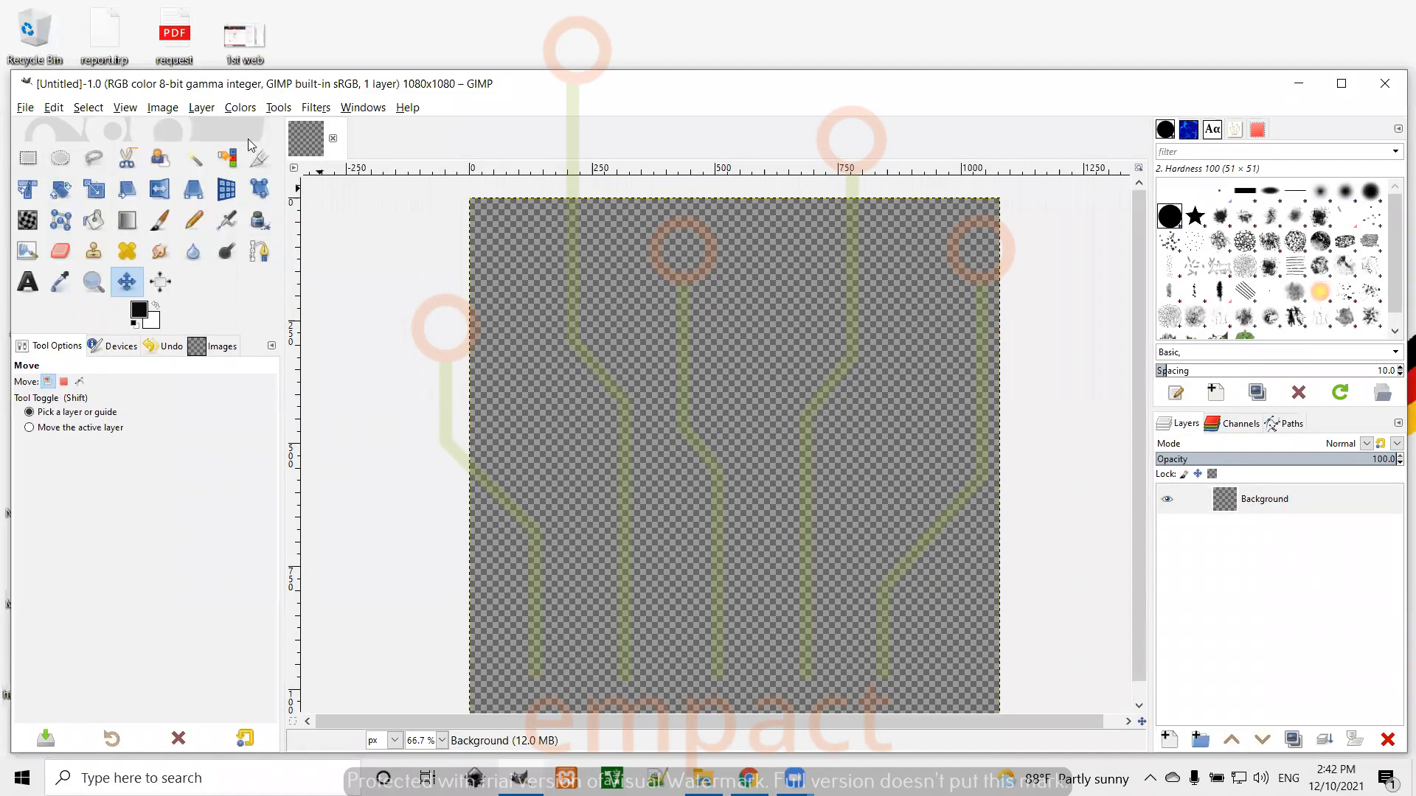
click(163, 109)
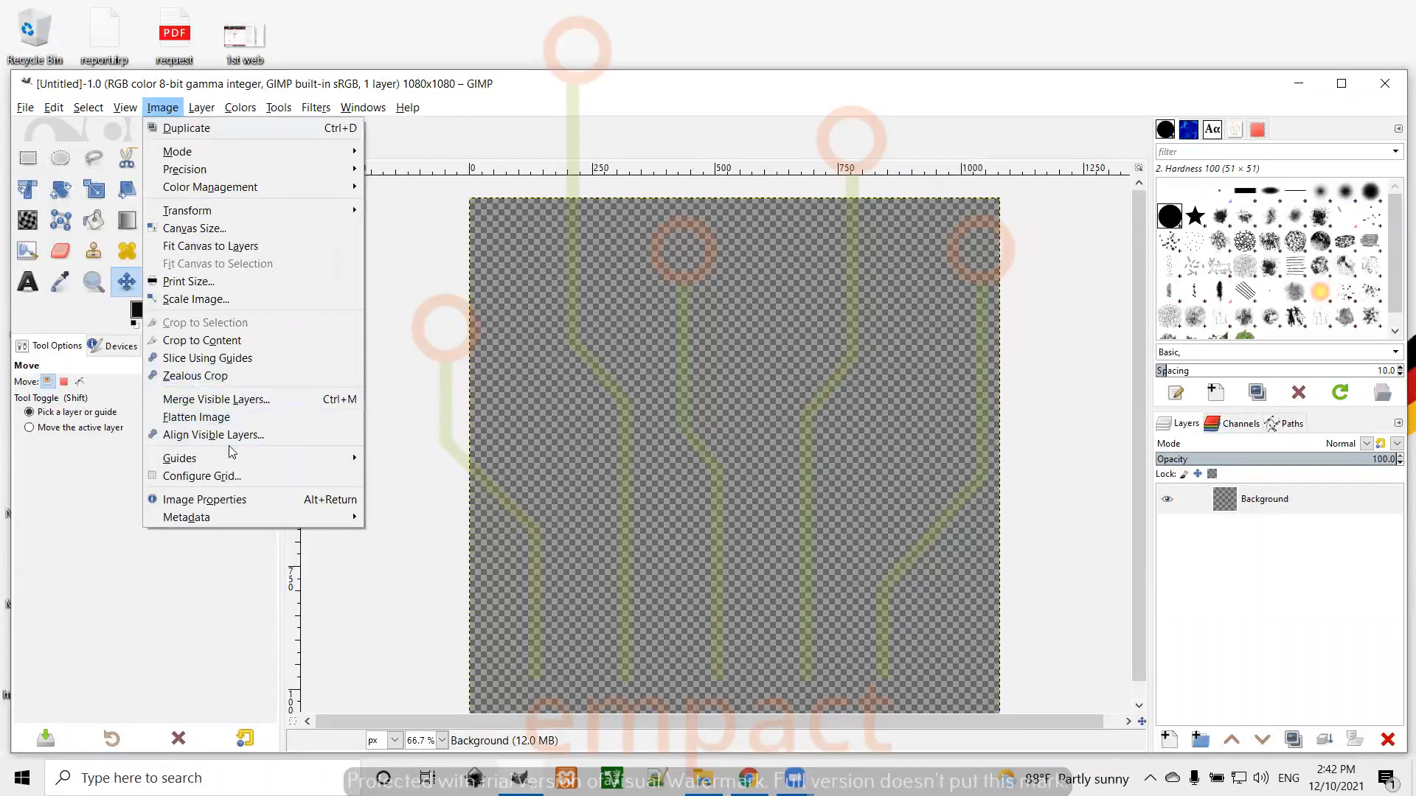
mouse_move(239, 453)
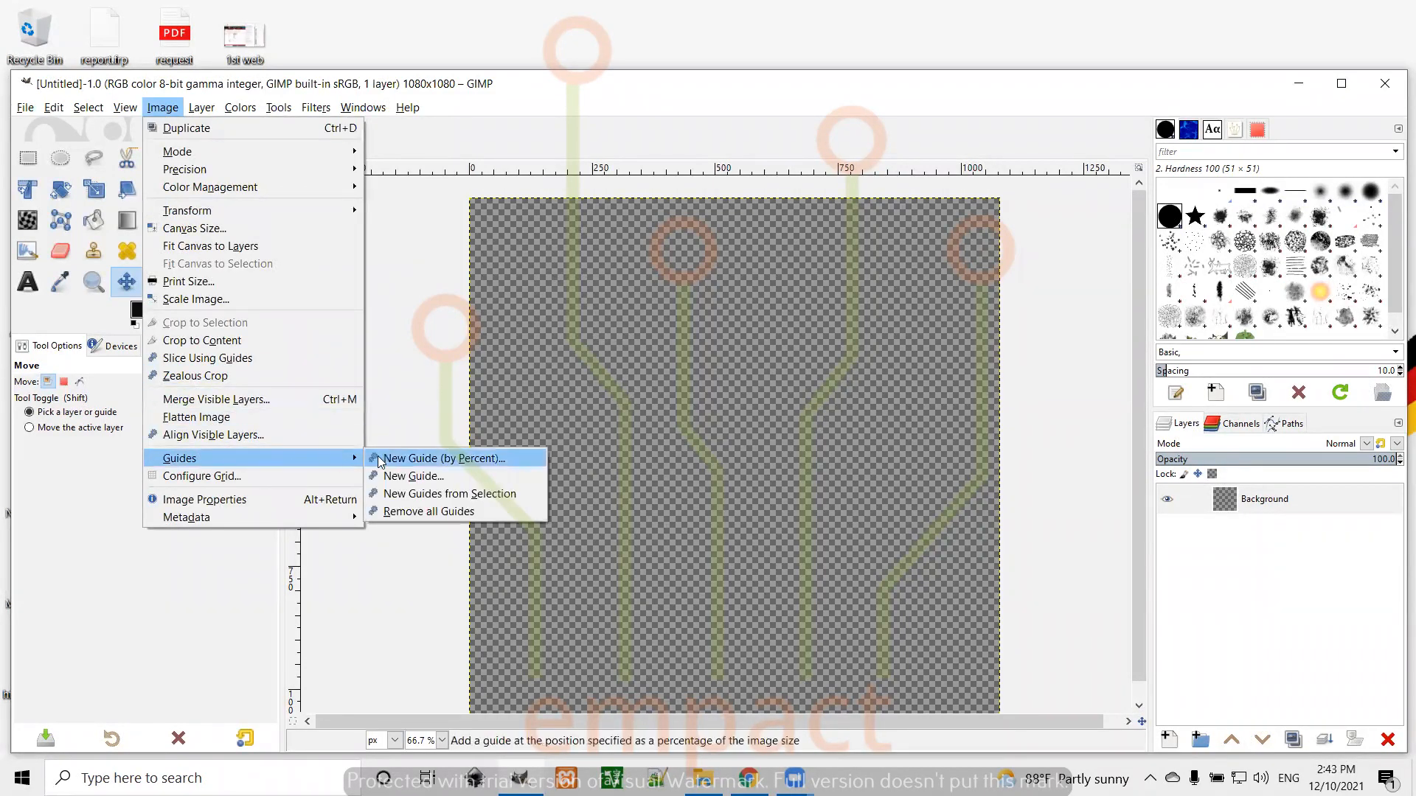
click(420, 459)
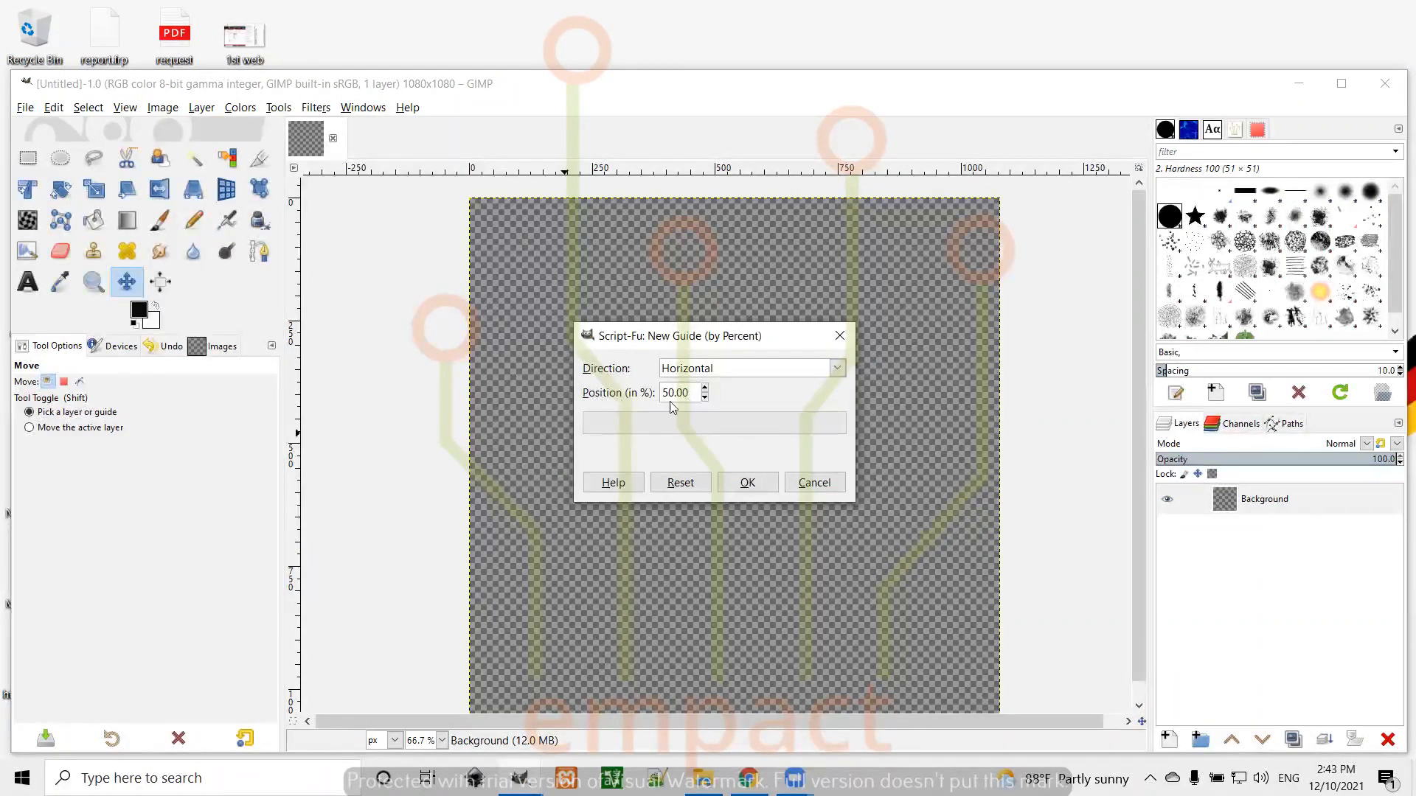
click(741, 485)
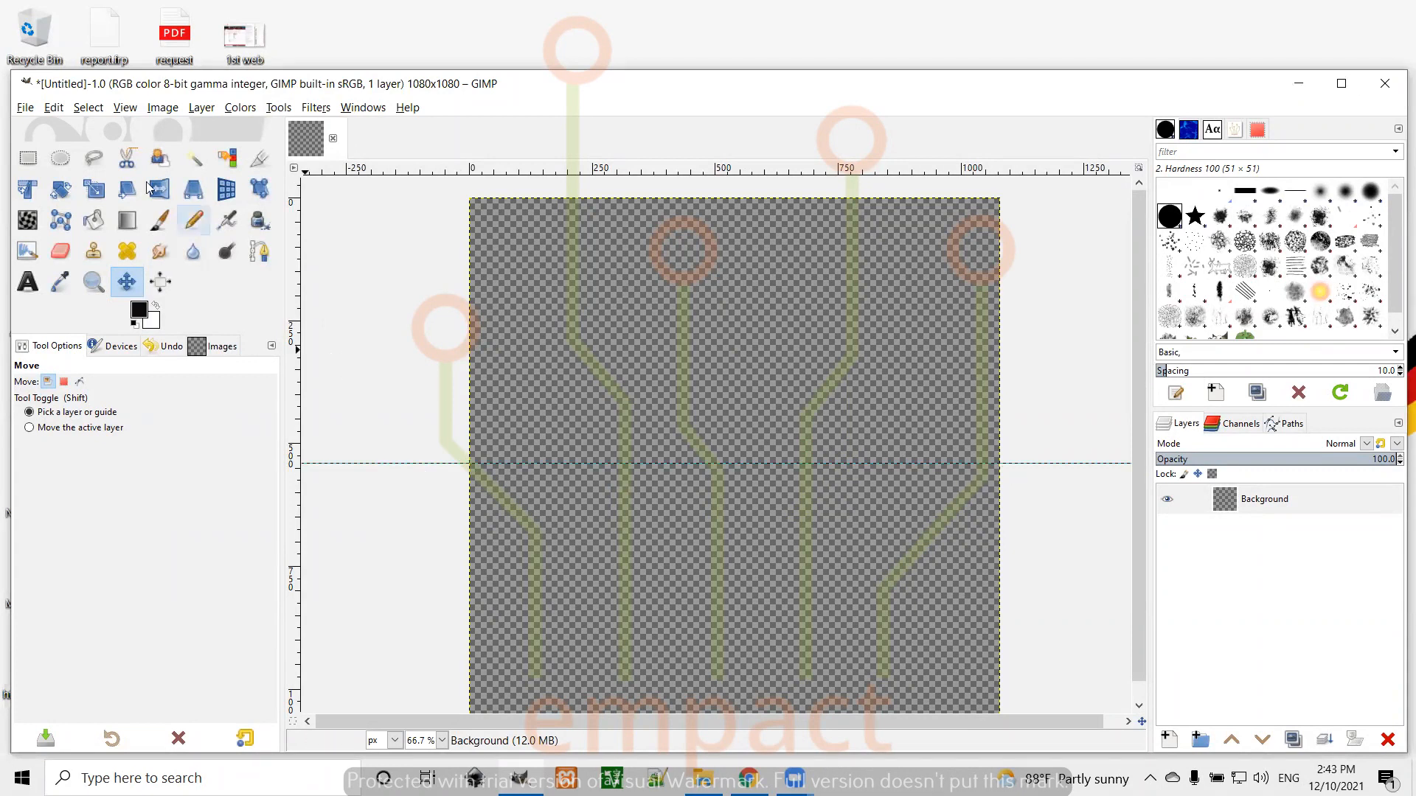
Step: Add a vertical guide at 50% of the image width
click(162, 109)
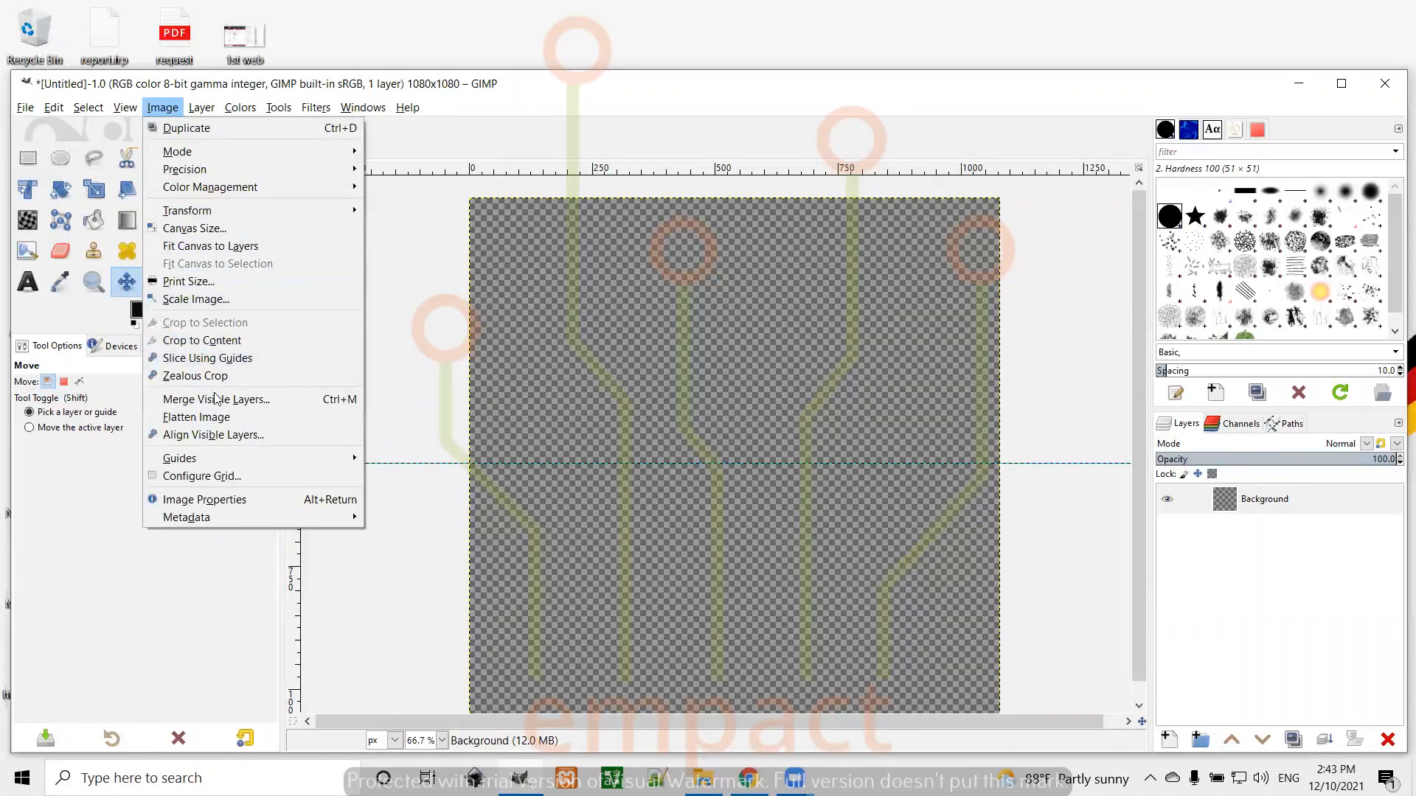
mouse_move(292, 457)
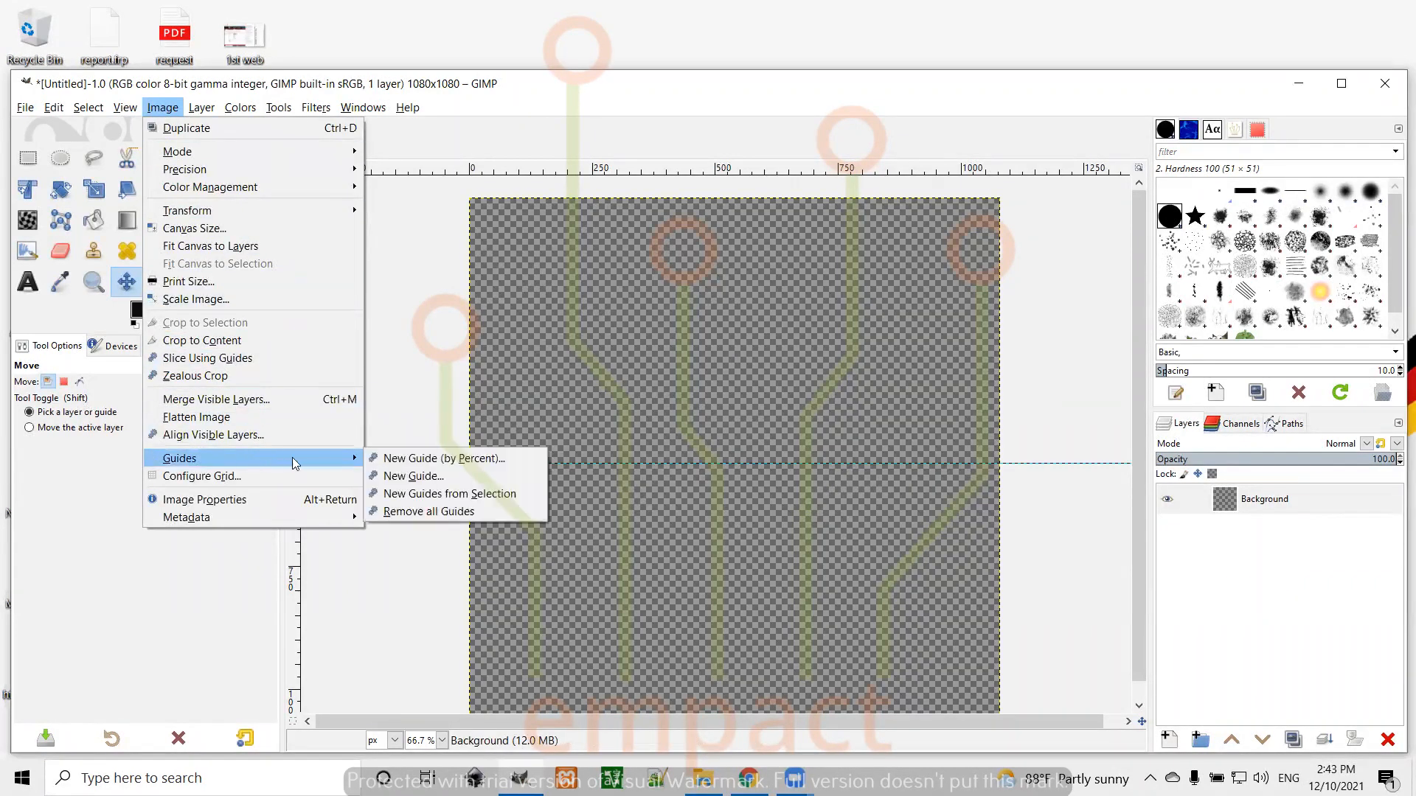
click(415, 461)
click(845, 371)
click(700, 410)
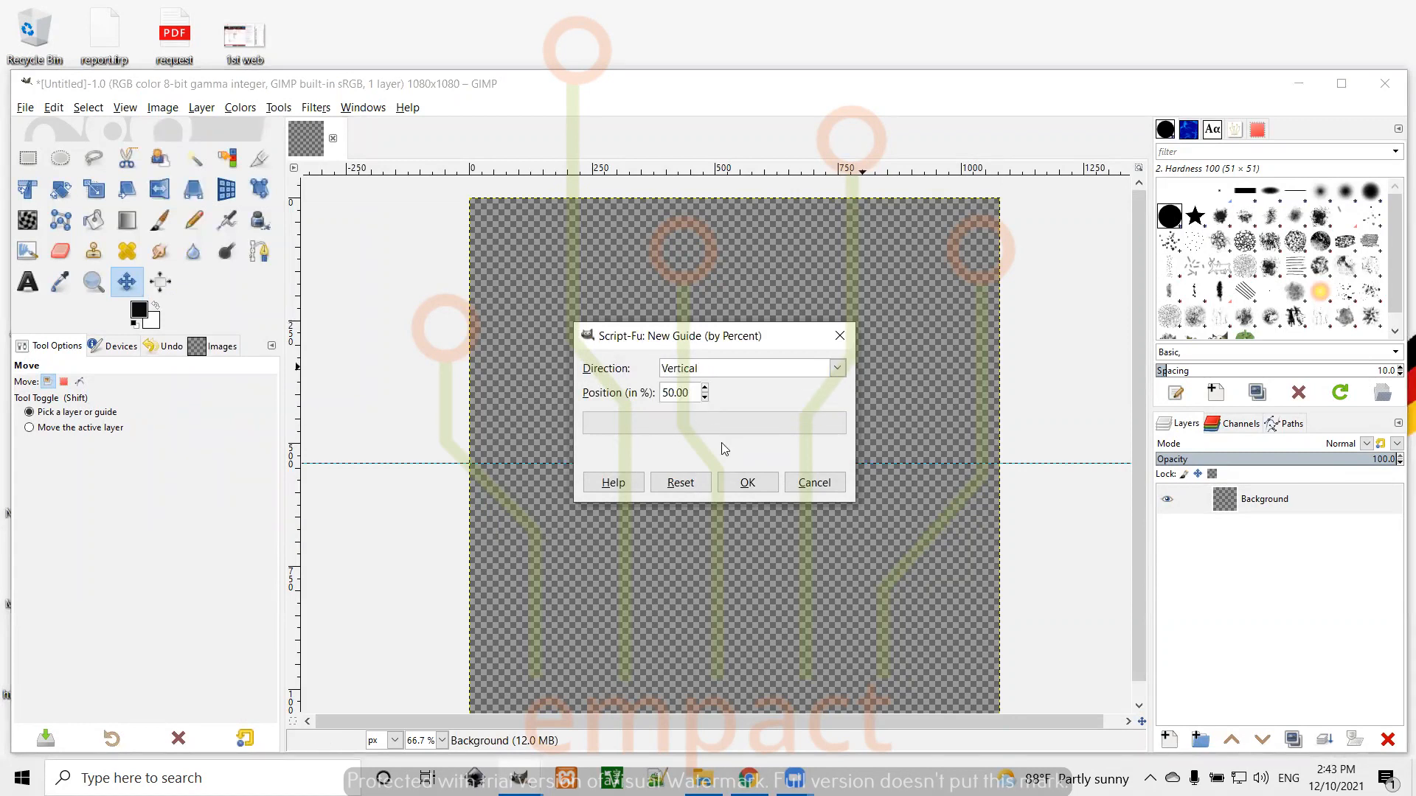
click(747, 482)
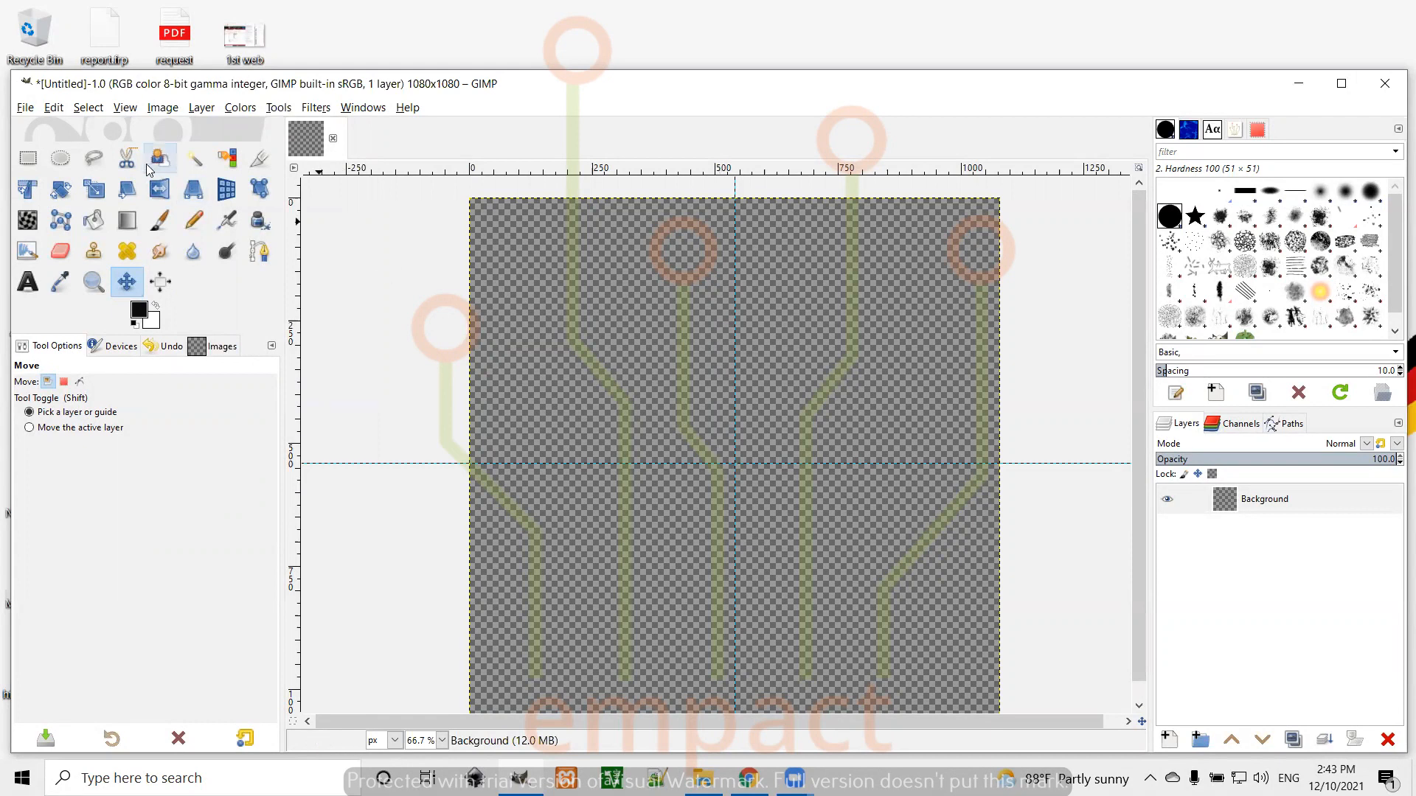
click(28, 159)
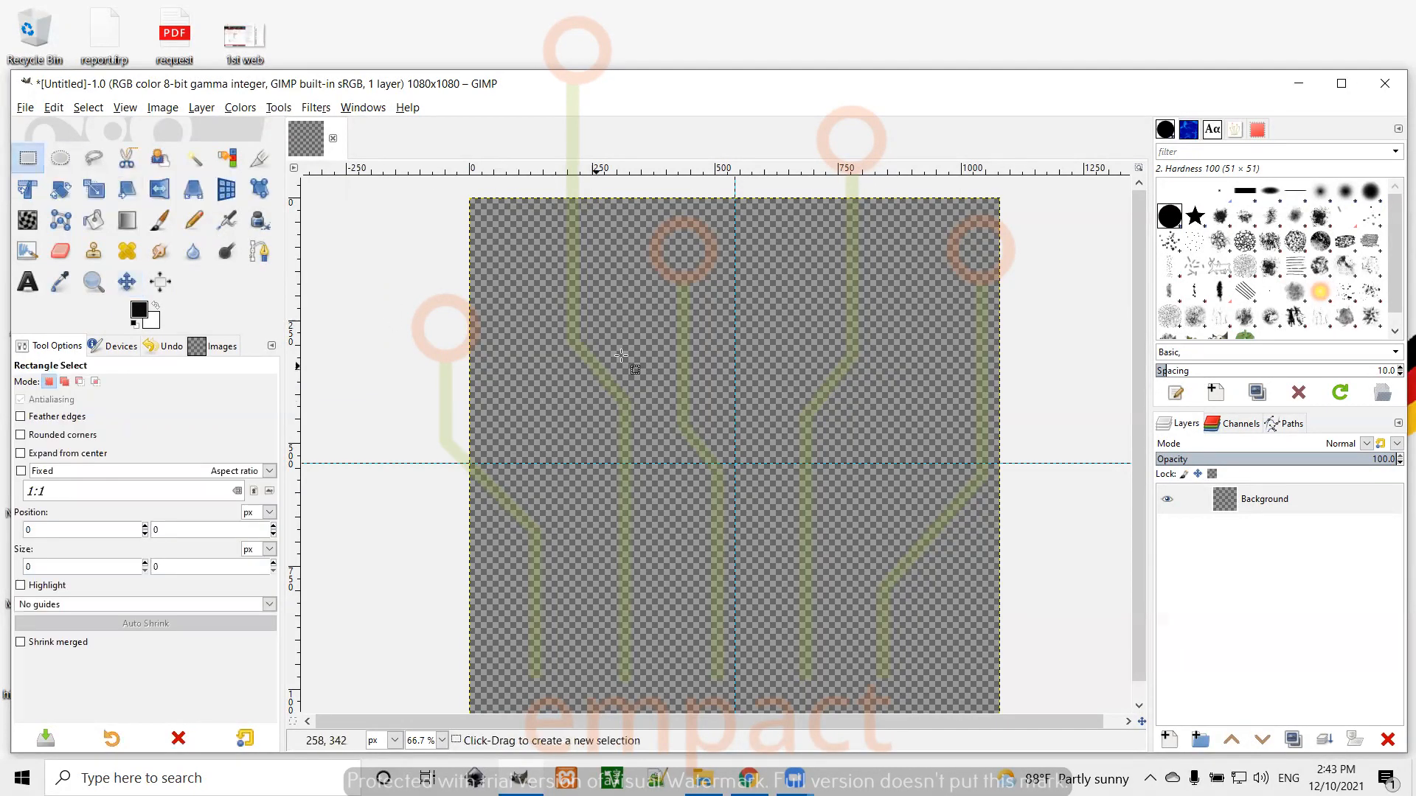
click(734, 463)
drag(734, 463, 777, 495)
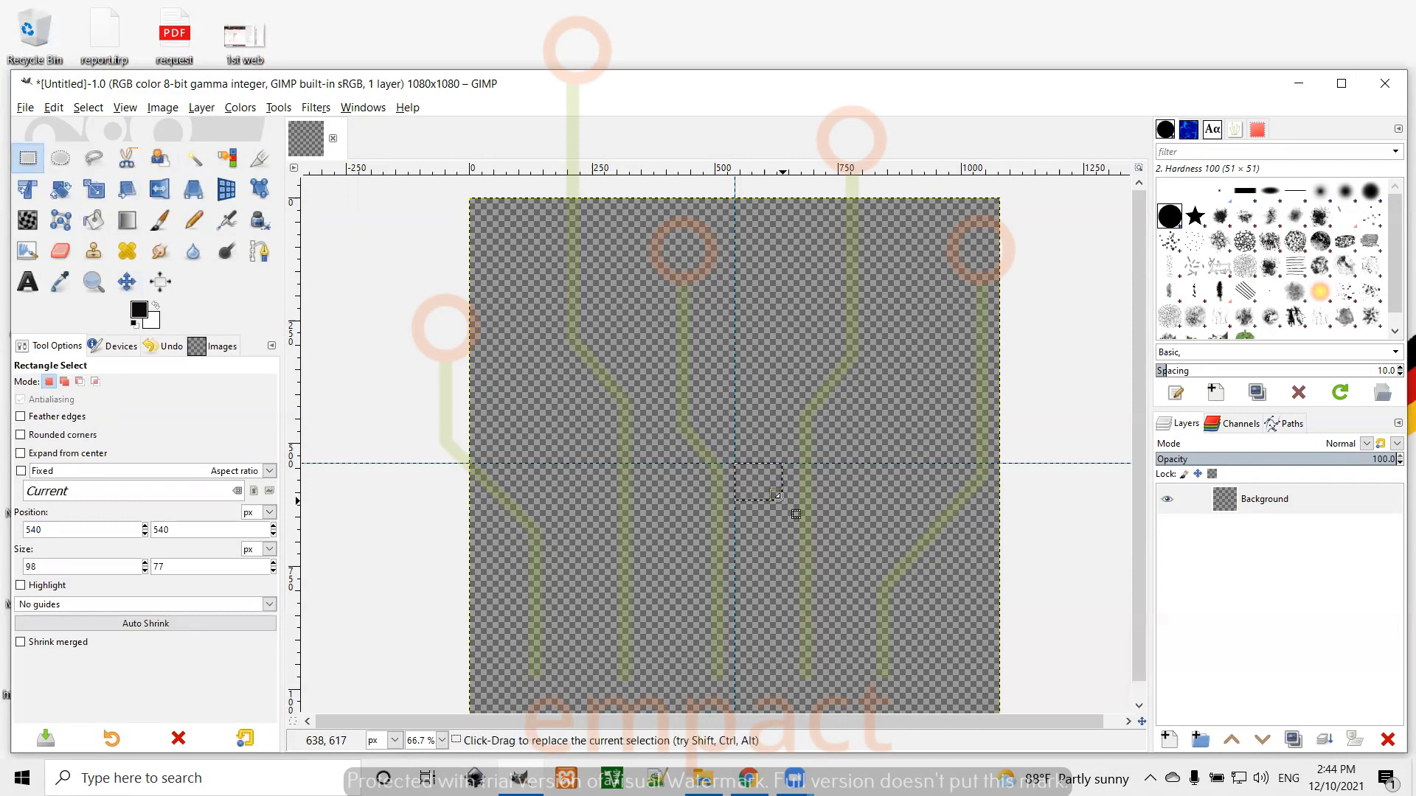
key(ctrl)
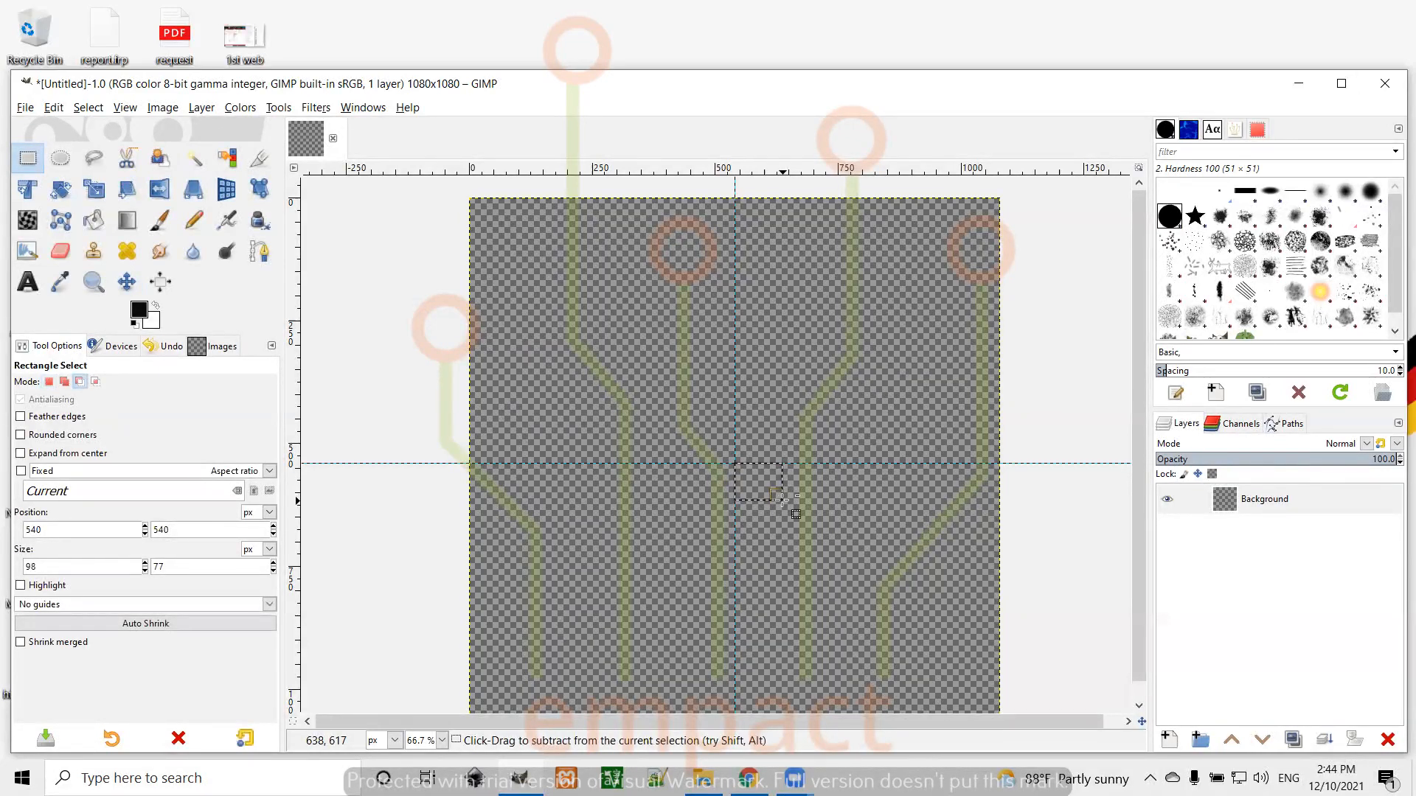
key(shift)
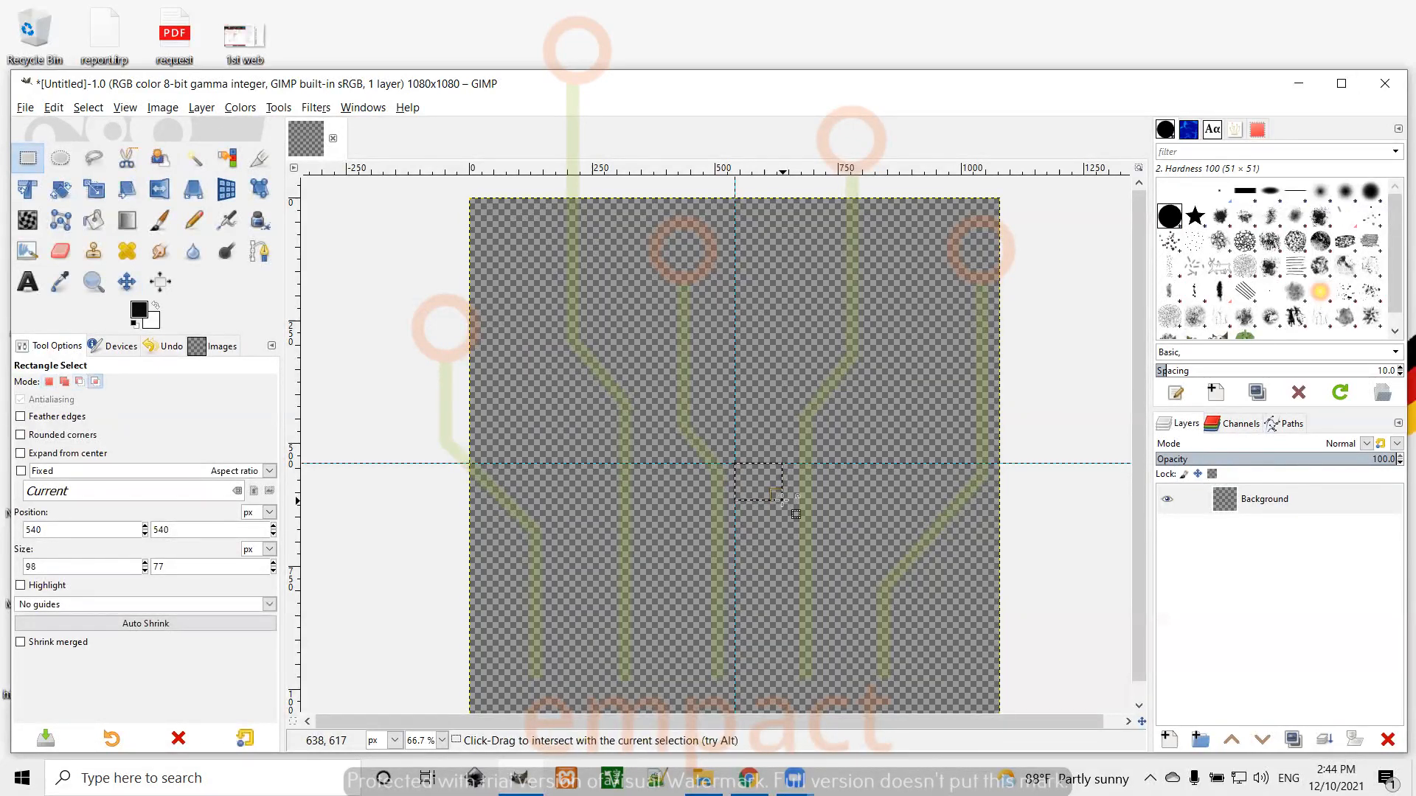
drag(783, 501, 823, 520)
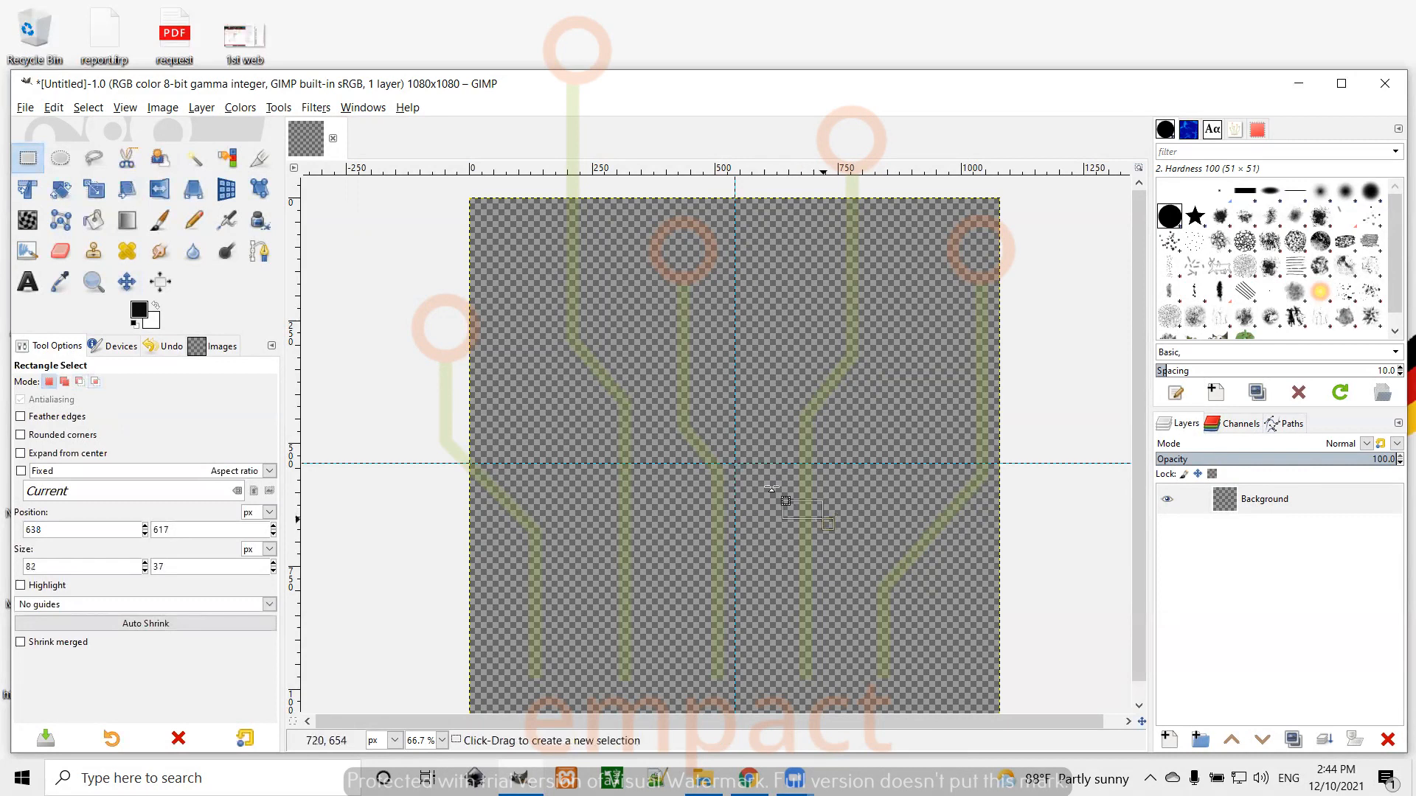
key(ctrl+z)
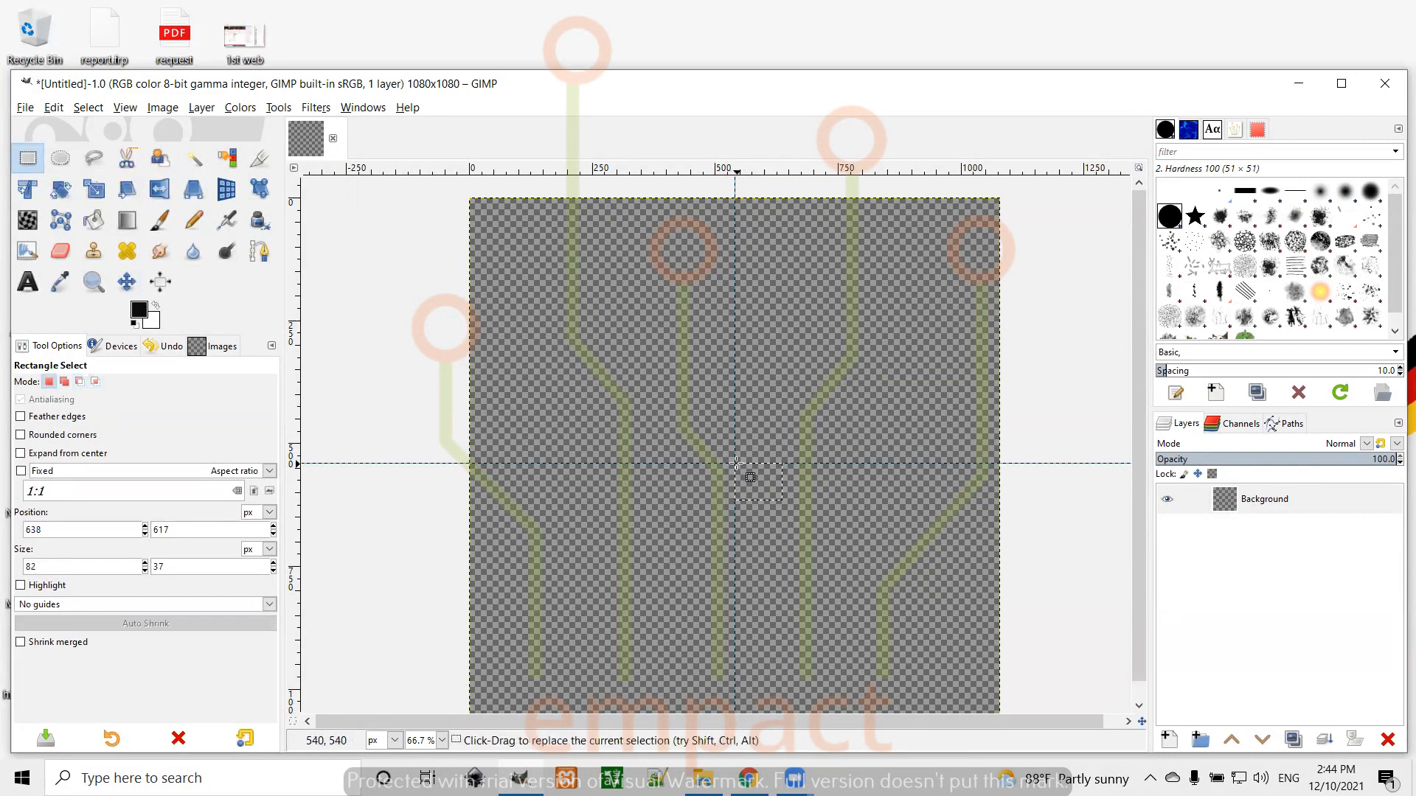
key(ctrl+z)
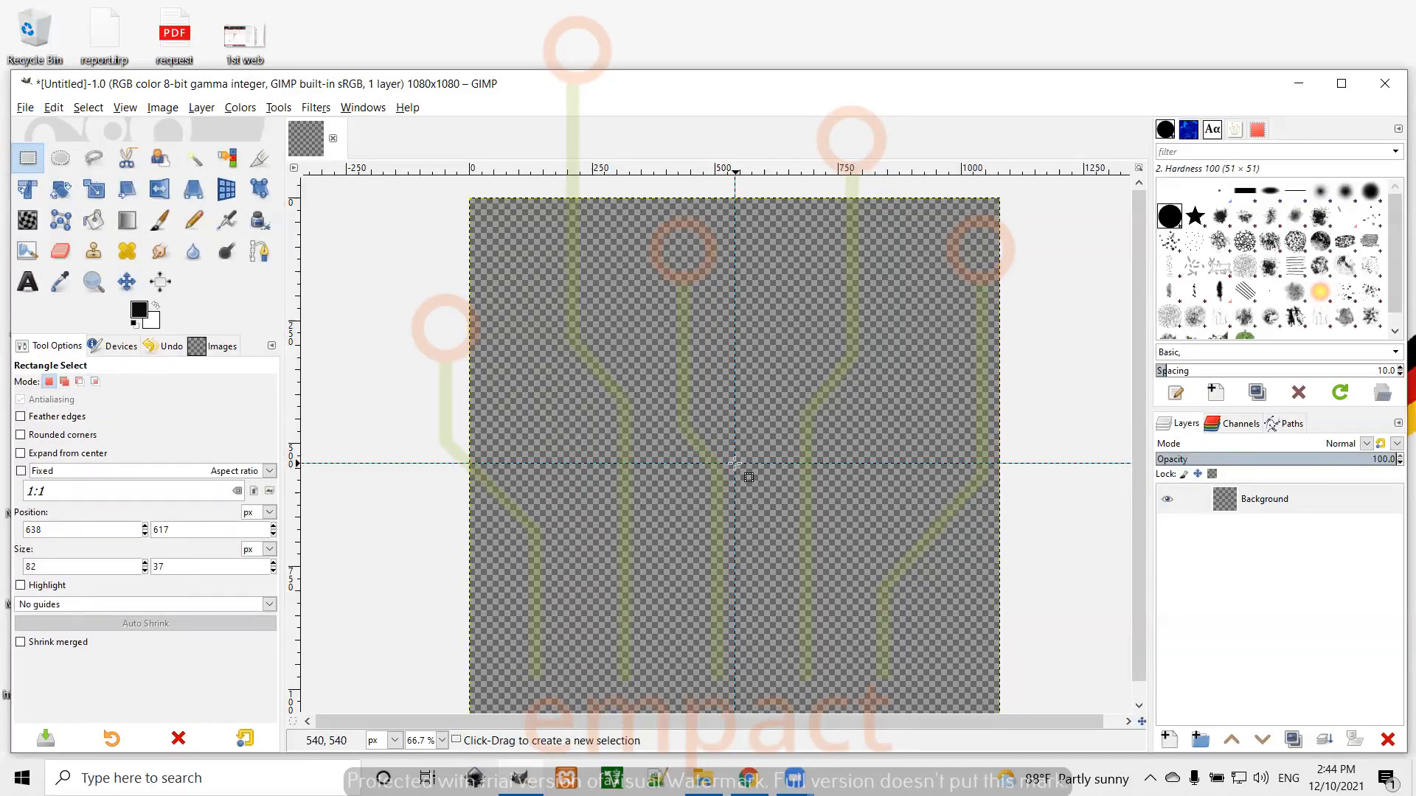
Step: Make a square rectangle selection of about 555 × 555 px, centred on the crossing point of the two guides
drag(735, 463, 807, 517)
key(ctrl)
key(shift)
drag(806, 517, 870, 554)
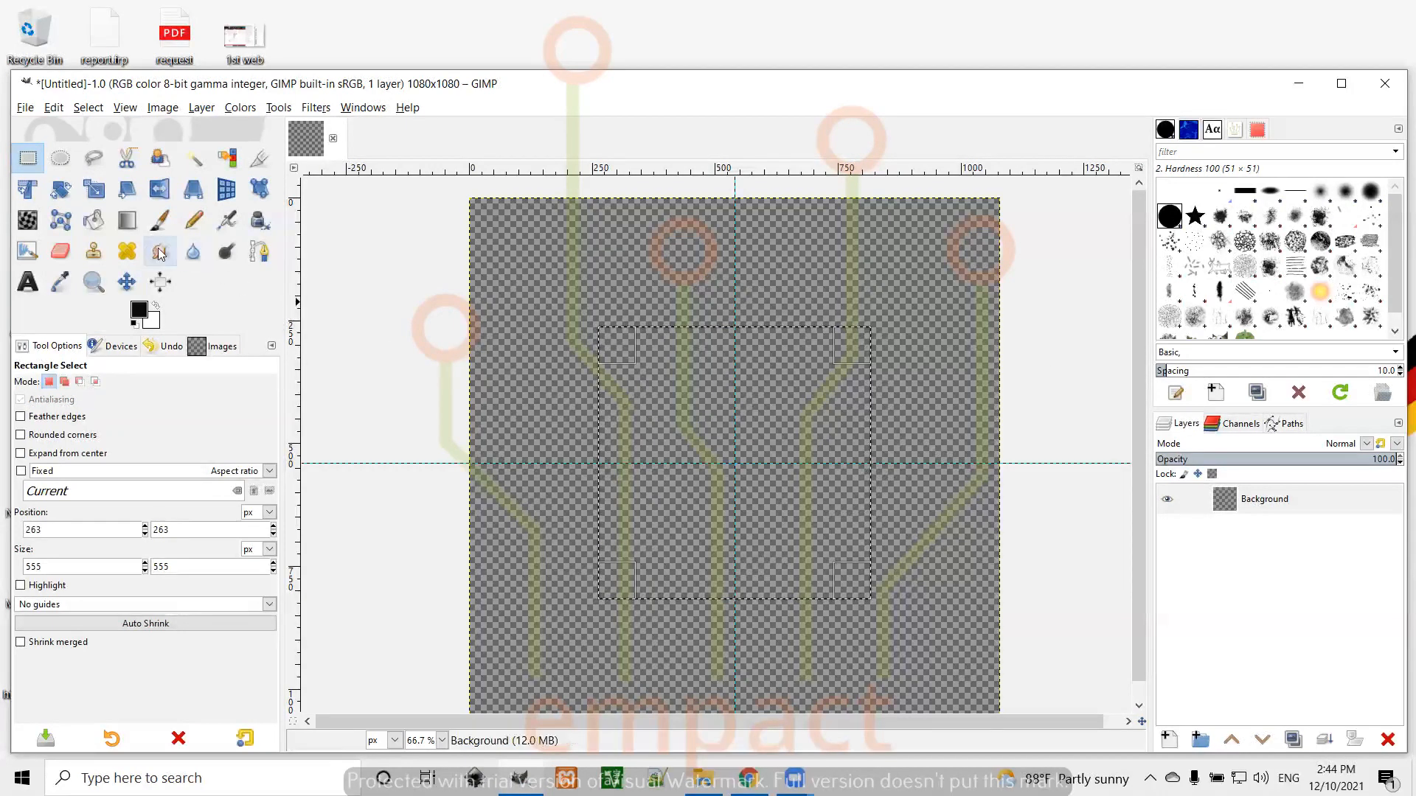
Step: Fill the selected square with black (000000) as the foreground color and deselect it
click(55, 109)
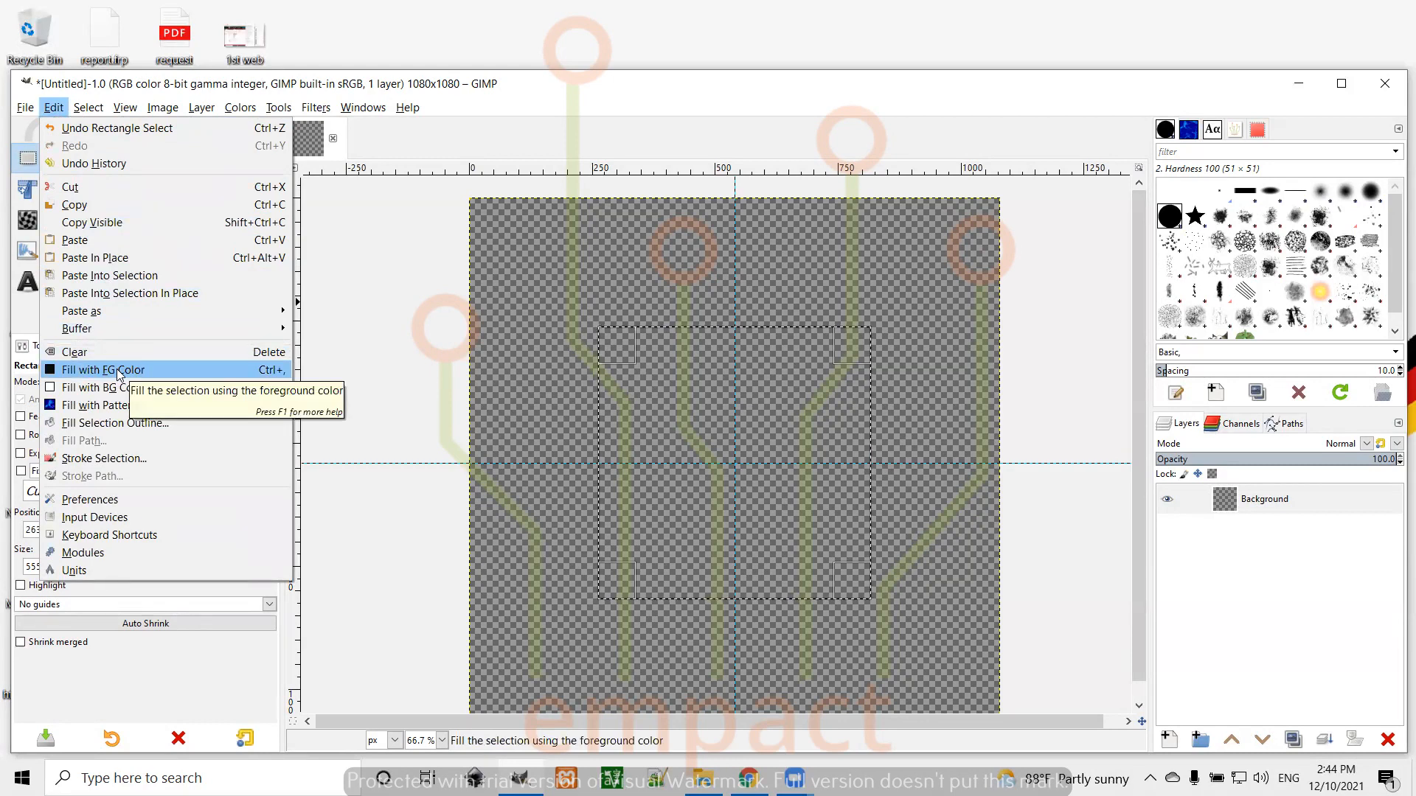
click(362, 311)
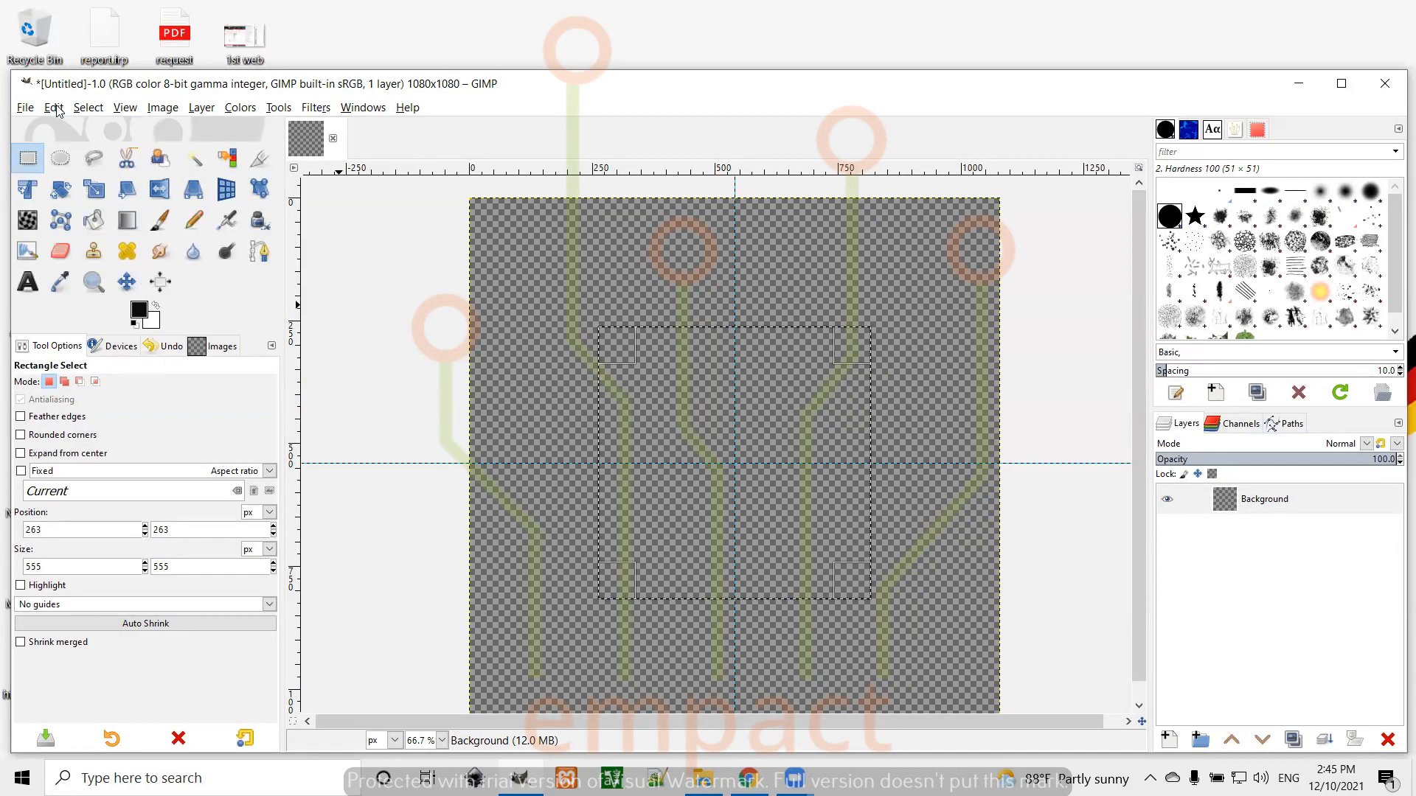
click(139, 311)
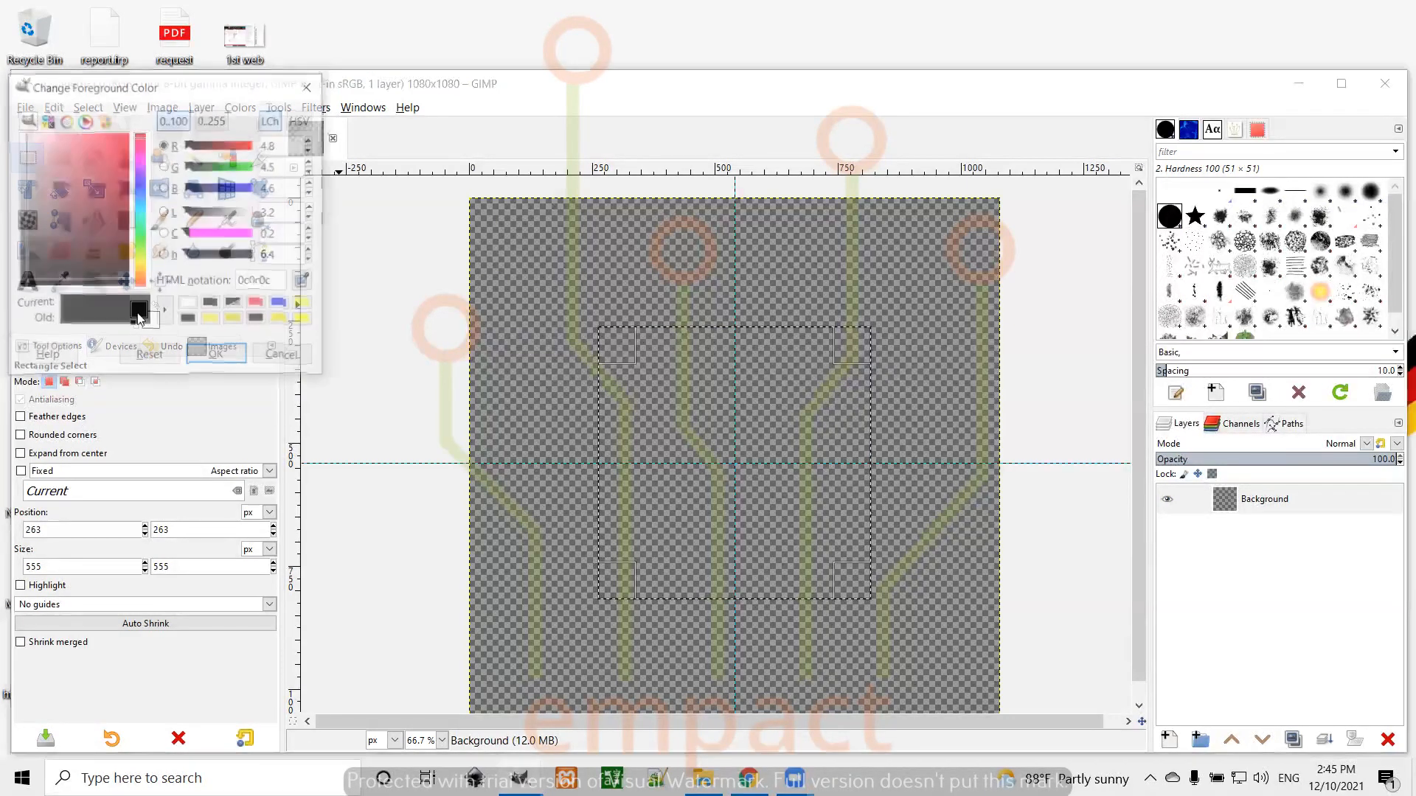
click(190, 320)
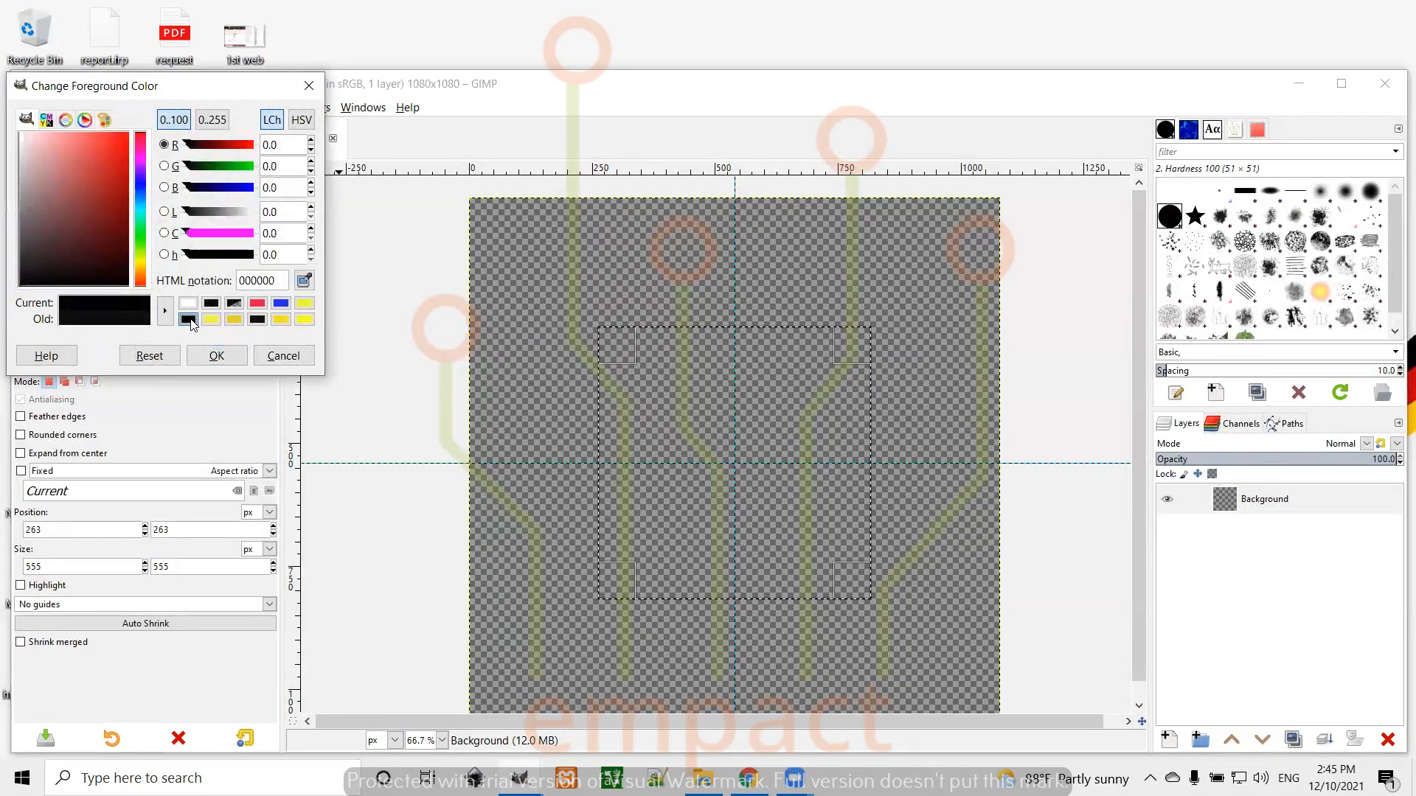
click(217, 356)
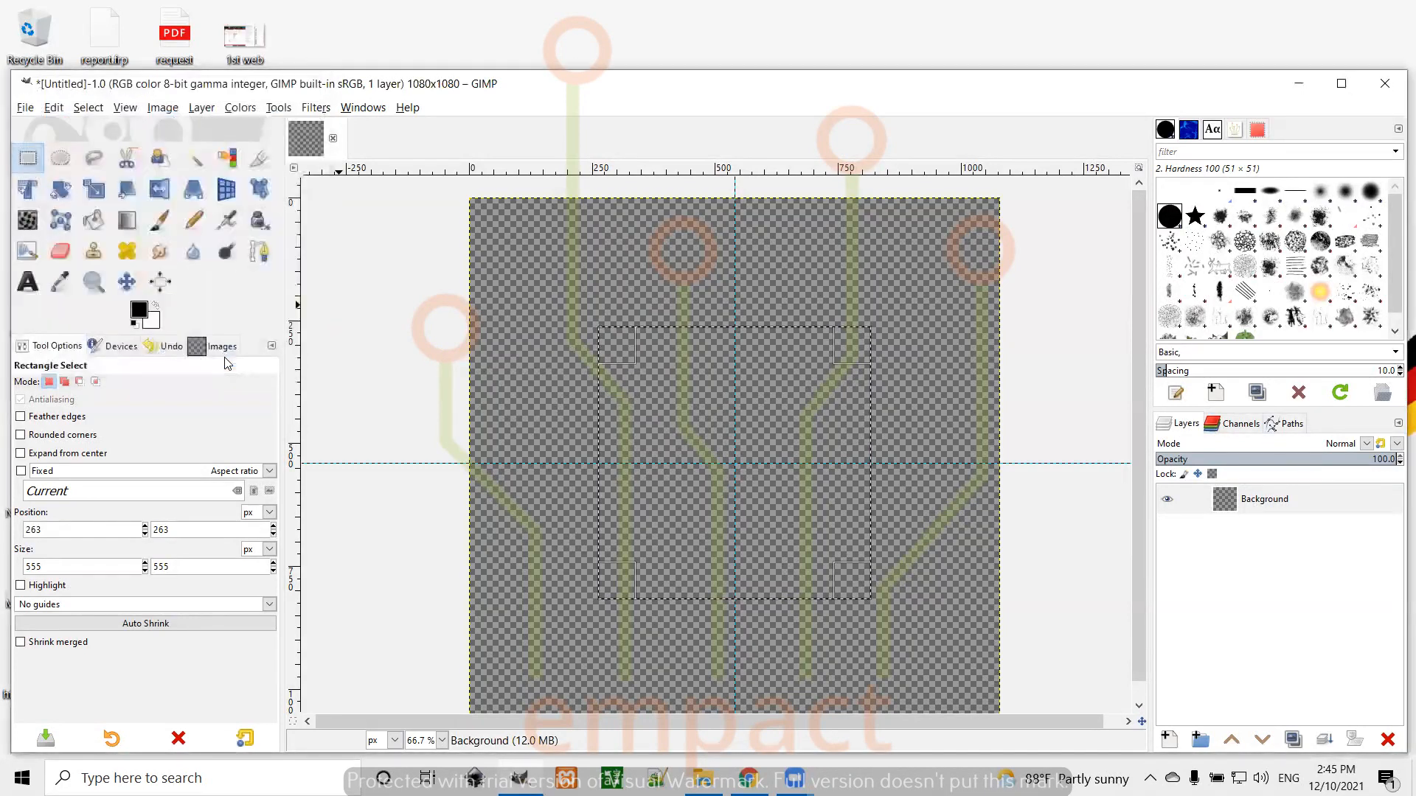
click(54, 107)
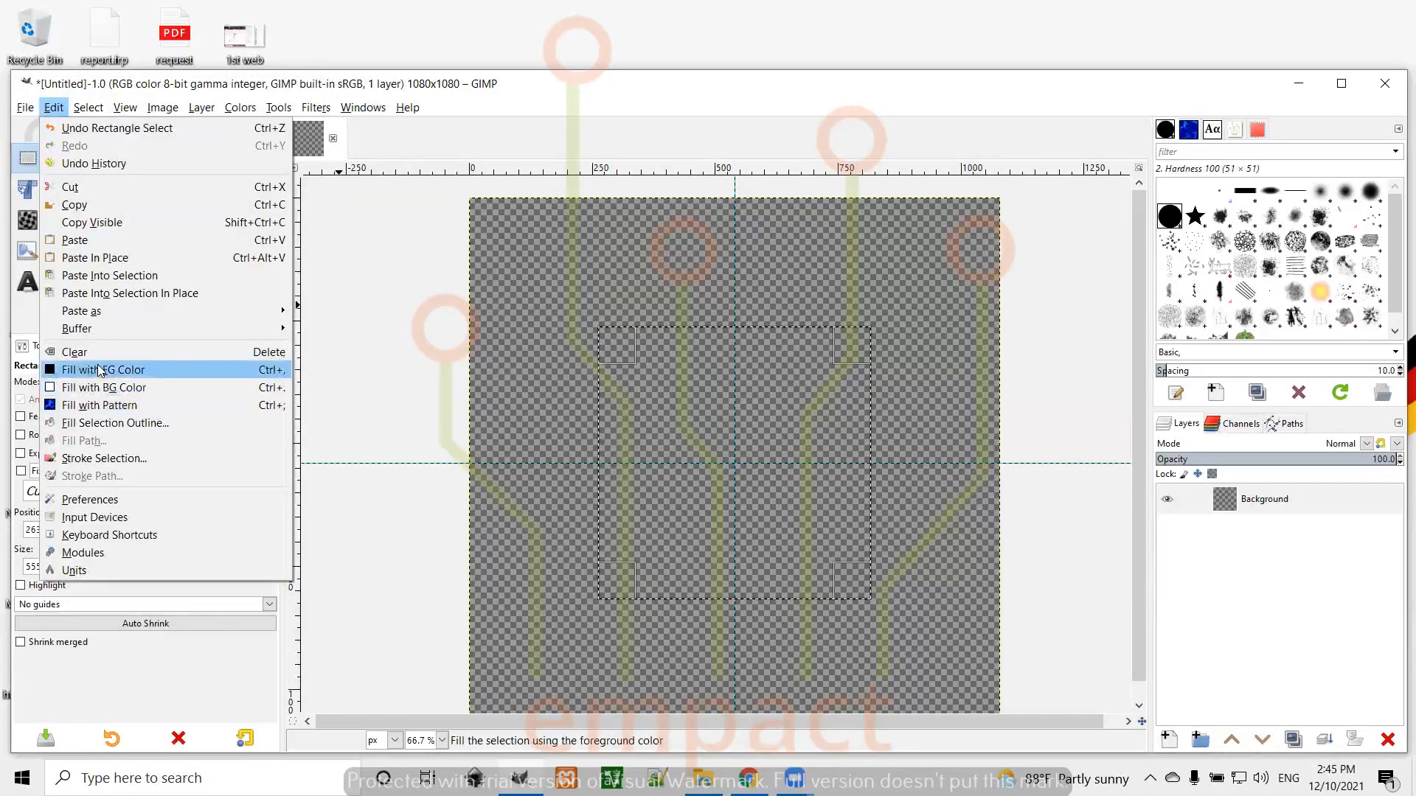
click(99, 369)
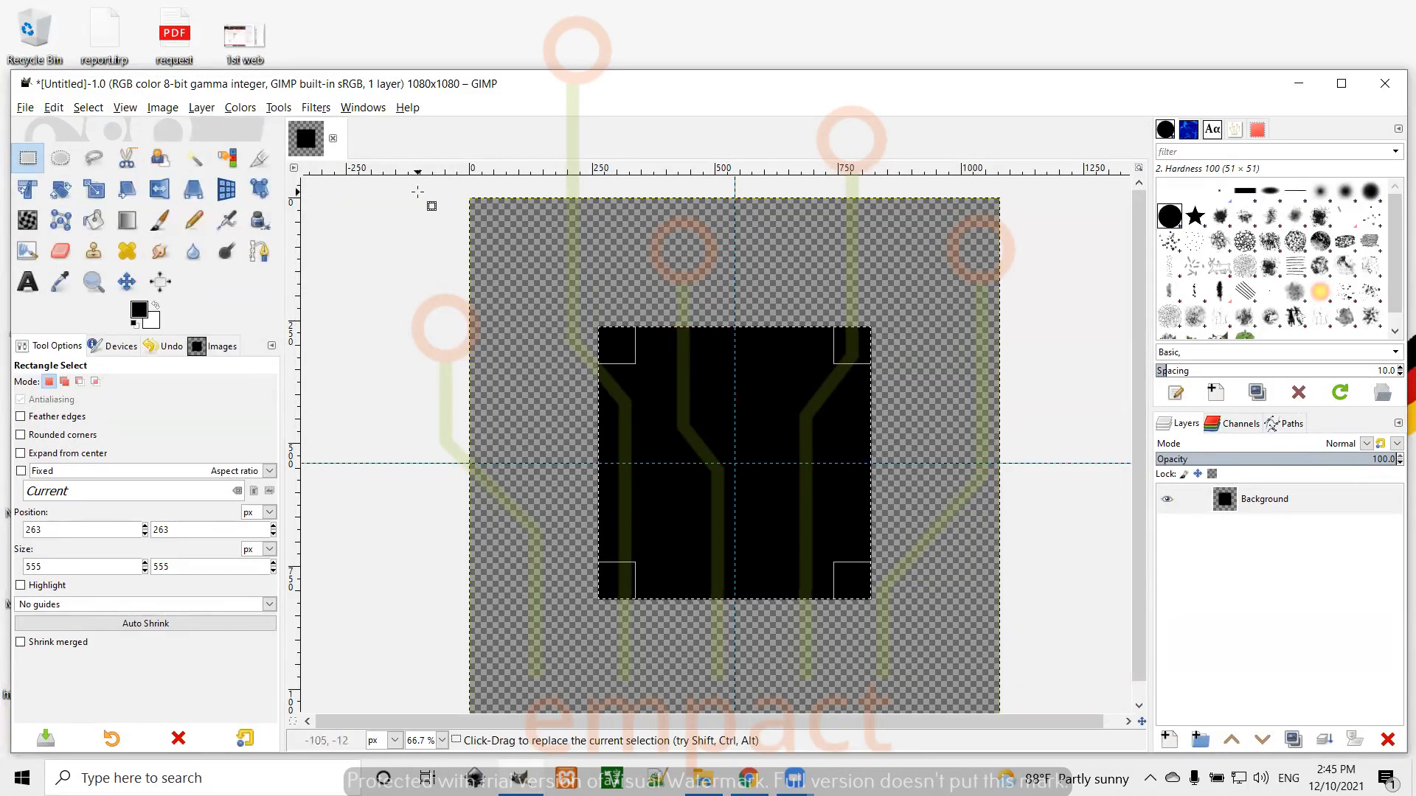
click(92, 110)
click(111, 145)
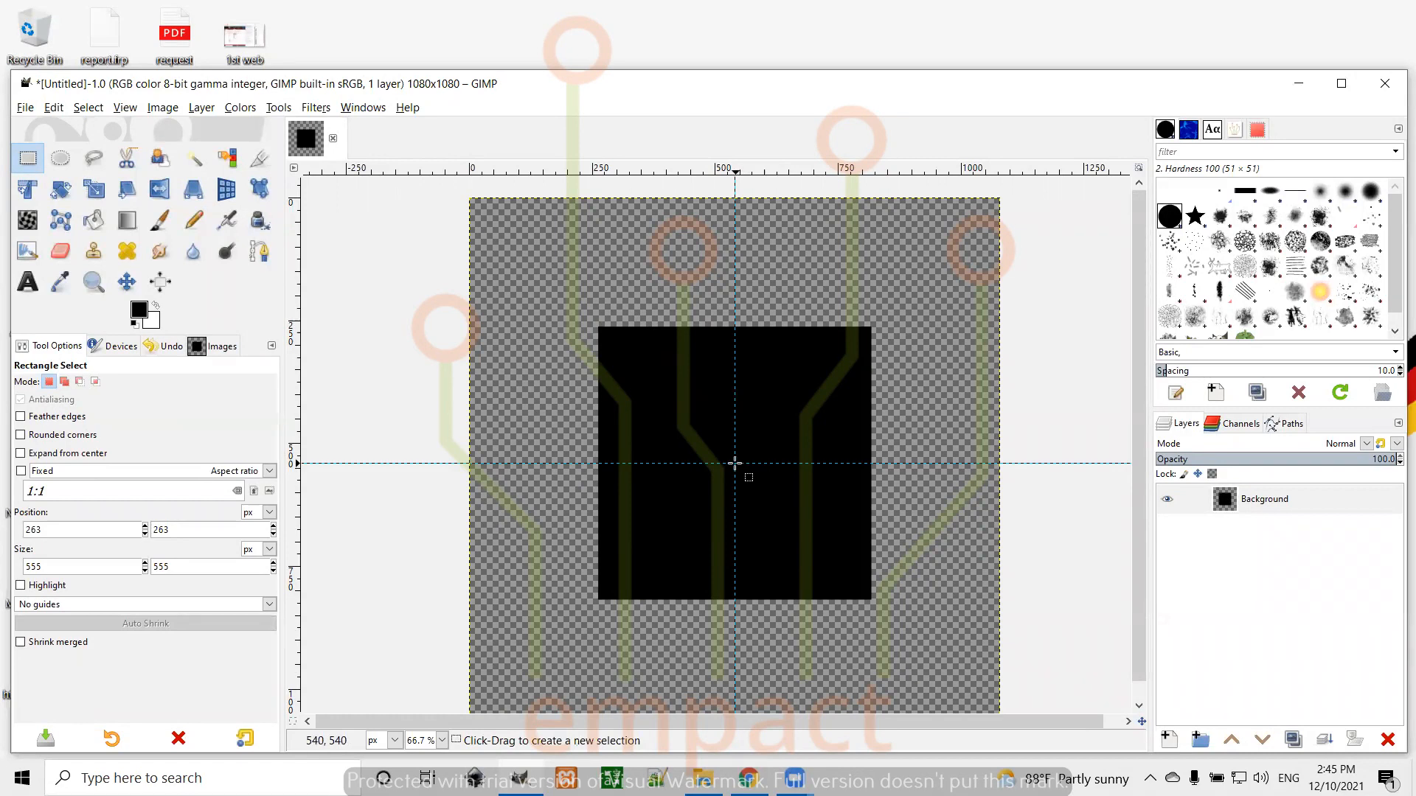
Step: Cut a square of about 519 × 519 px, centred on the guides, out of the black square and deselect it
drag(734, 463, 862, 553)
key(ctrl)
key(shift)
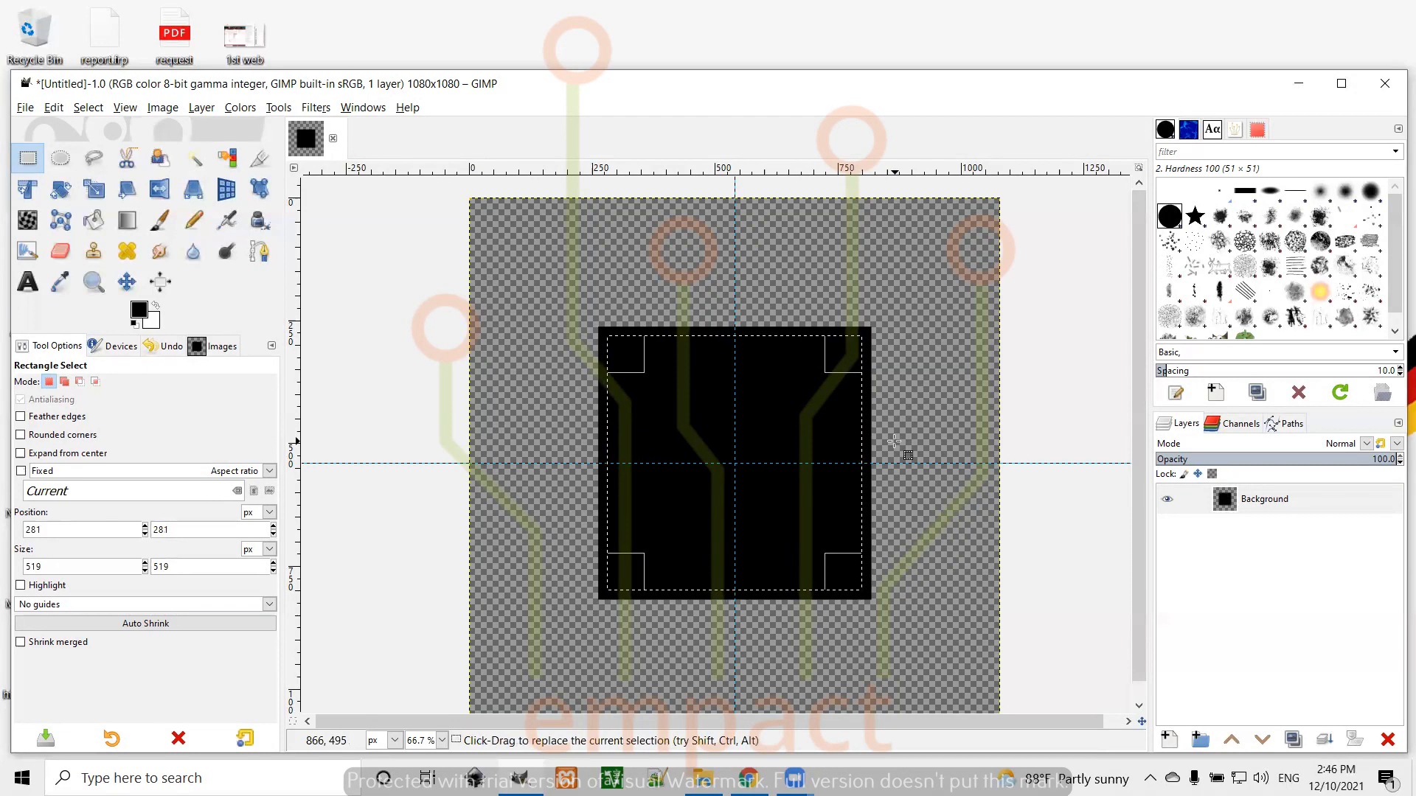
key(Delete)
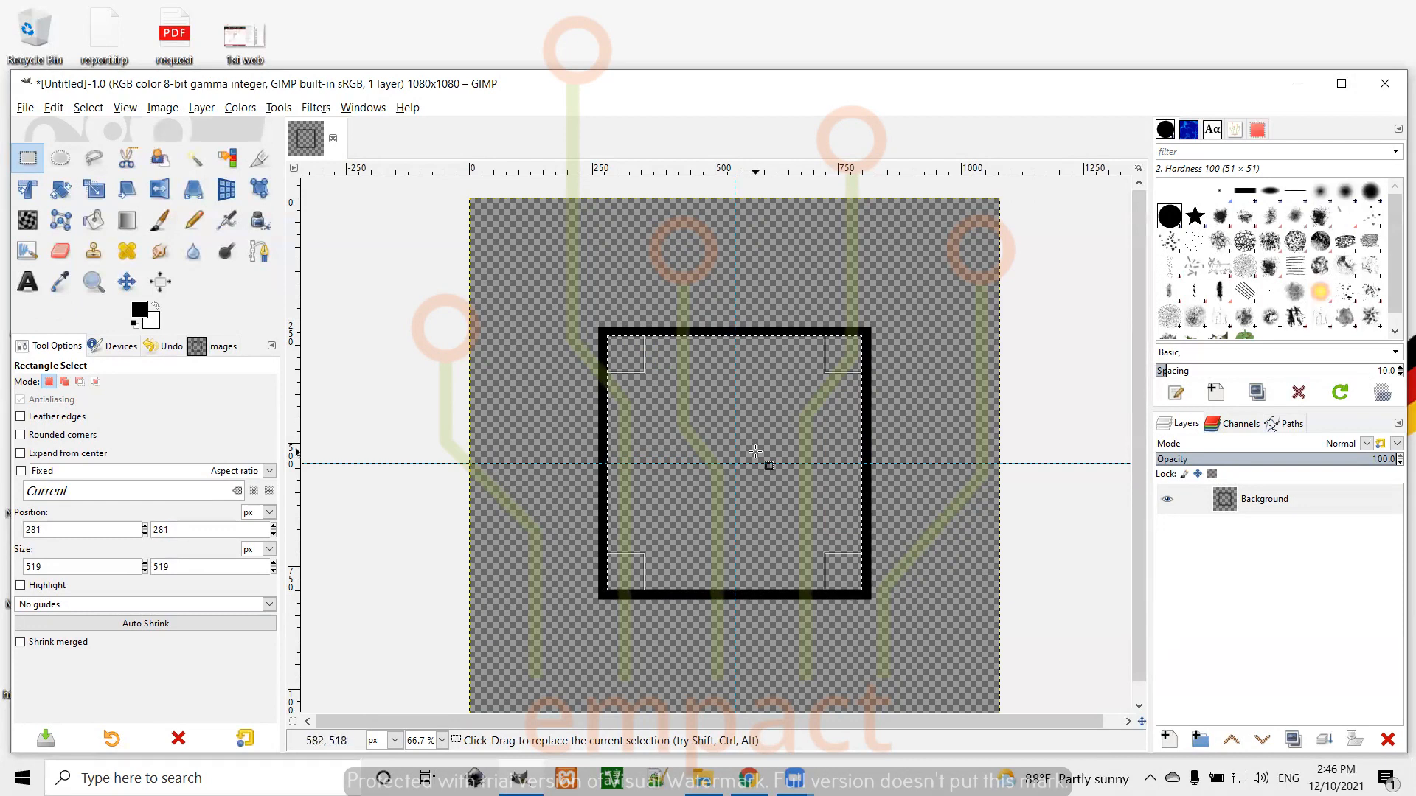
click(88, 108)
click(96, 145)
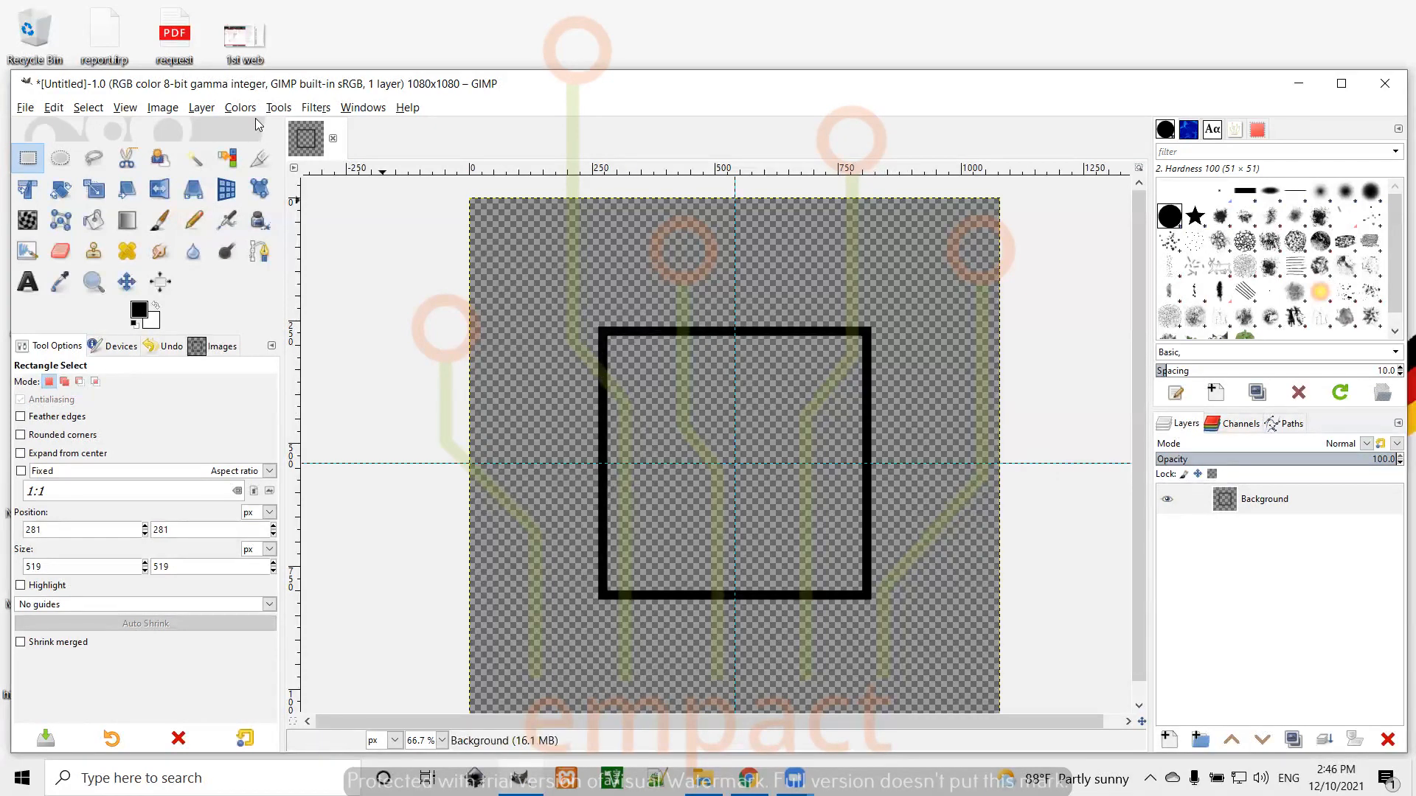
click(61, 158)
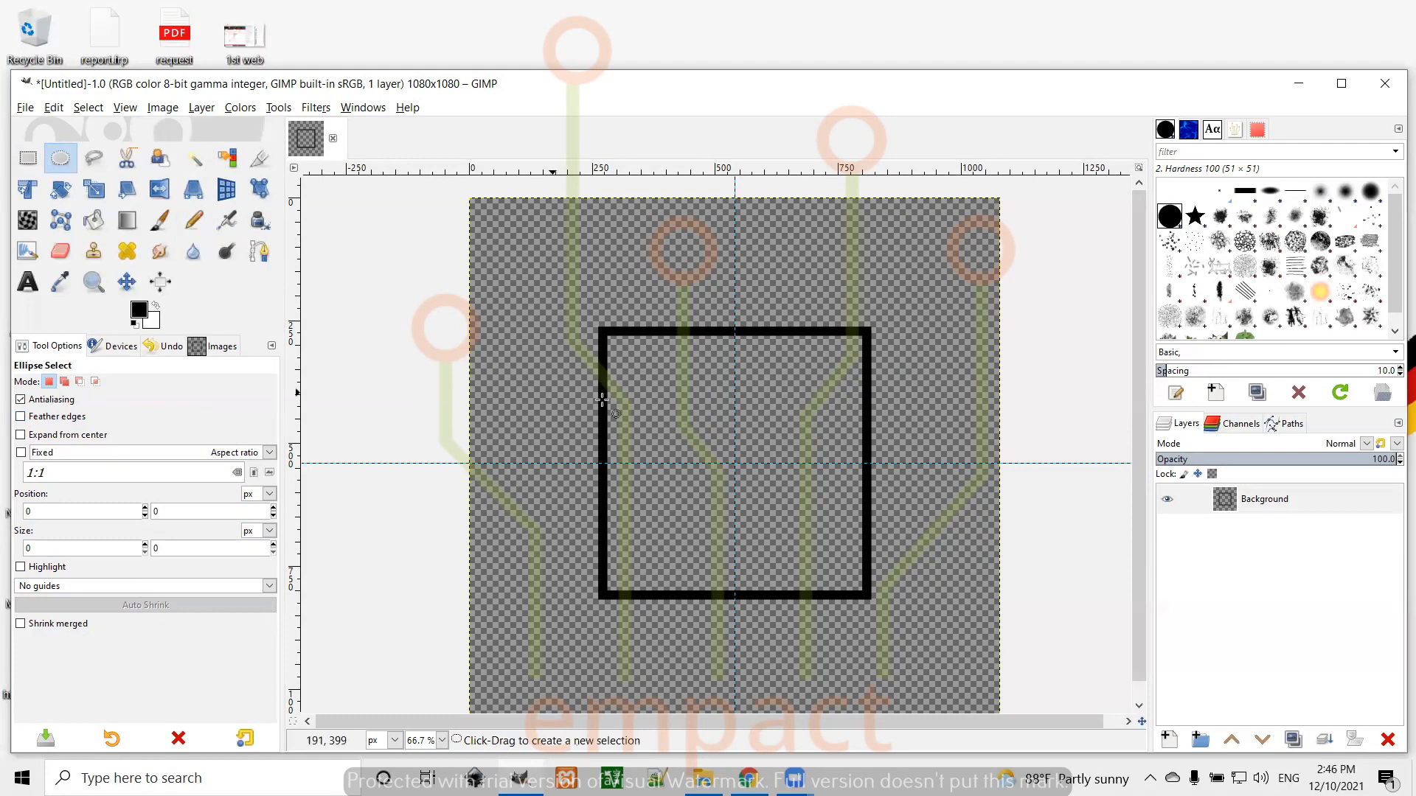
click(734, 463)
drag(735, 462, 892, 549)
key(ctrl)
key(shift)
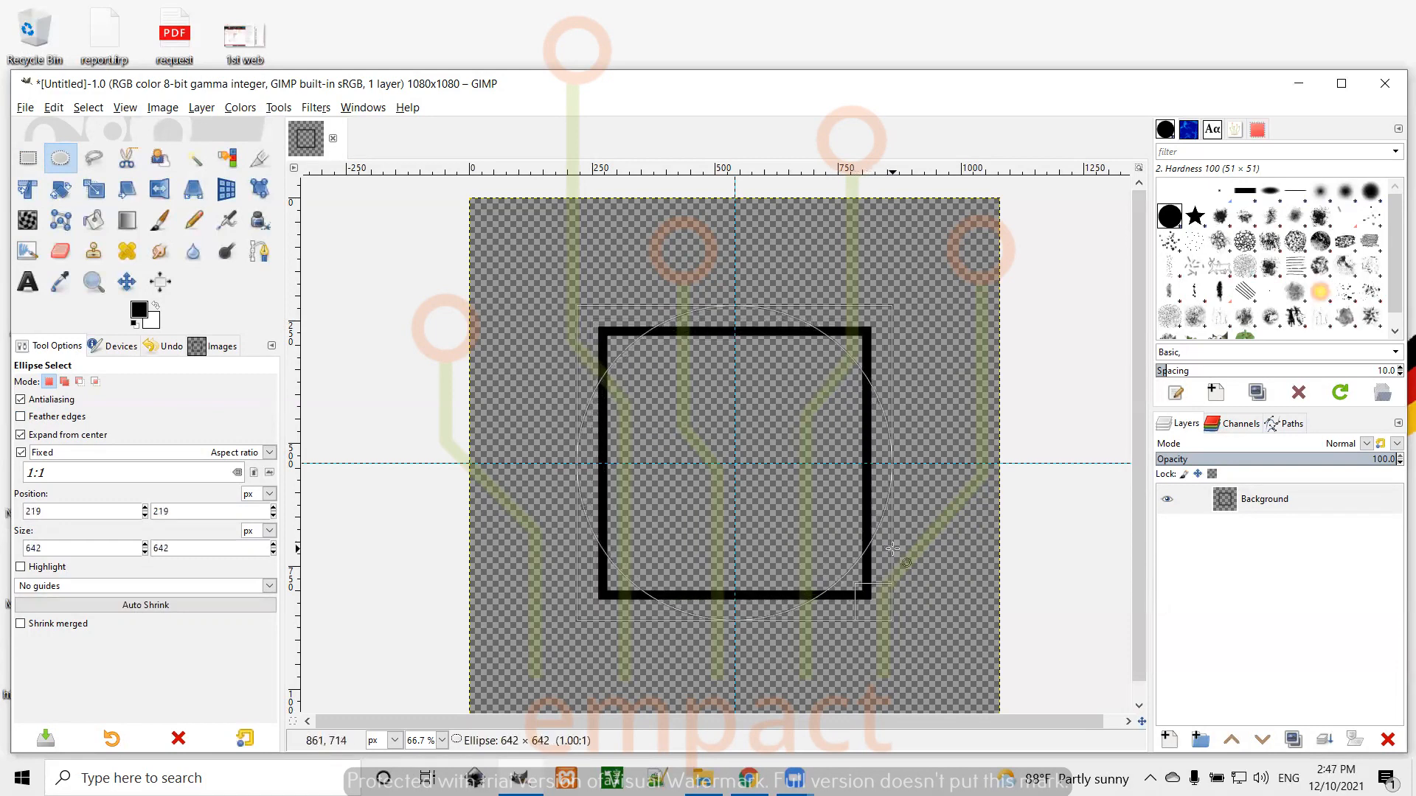
drag(892, 550, 895, 550)
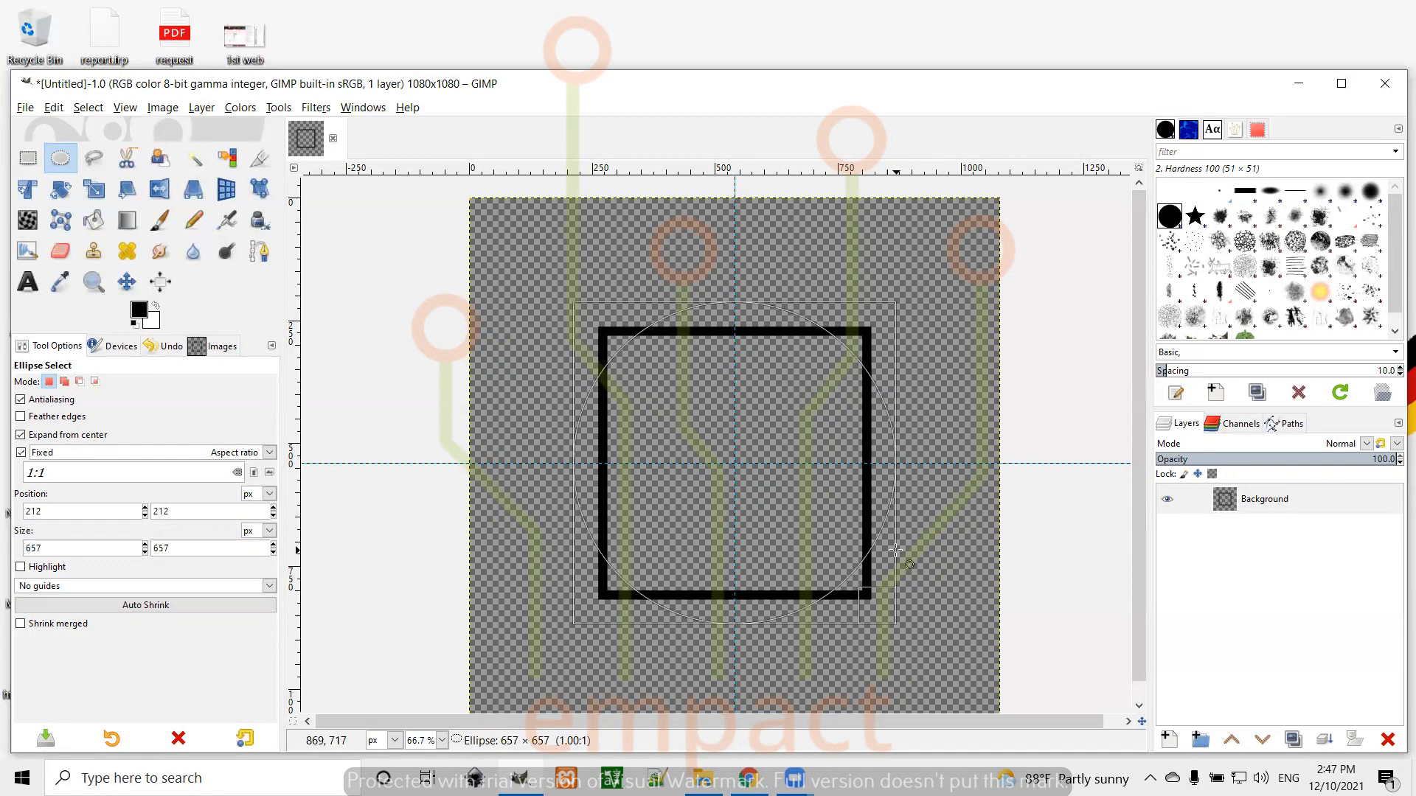
drag(895, 550, 895, 550)
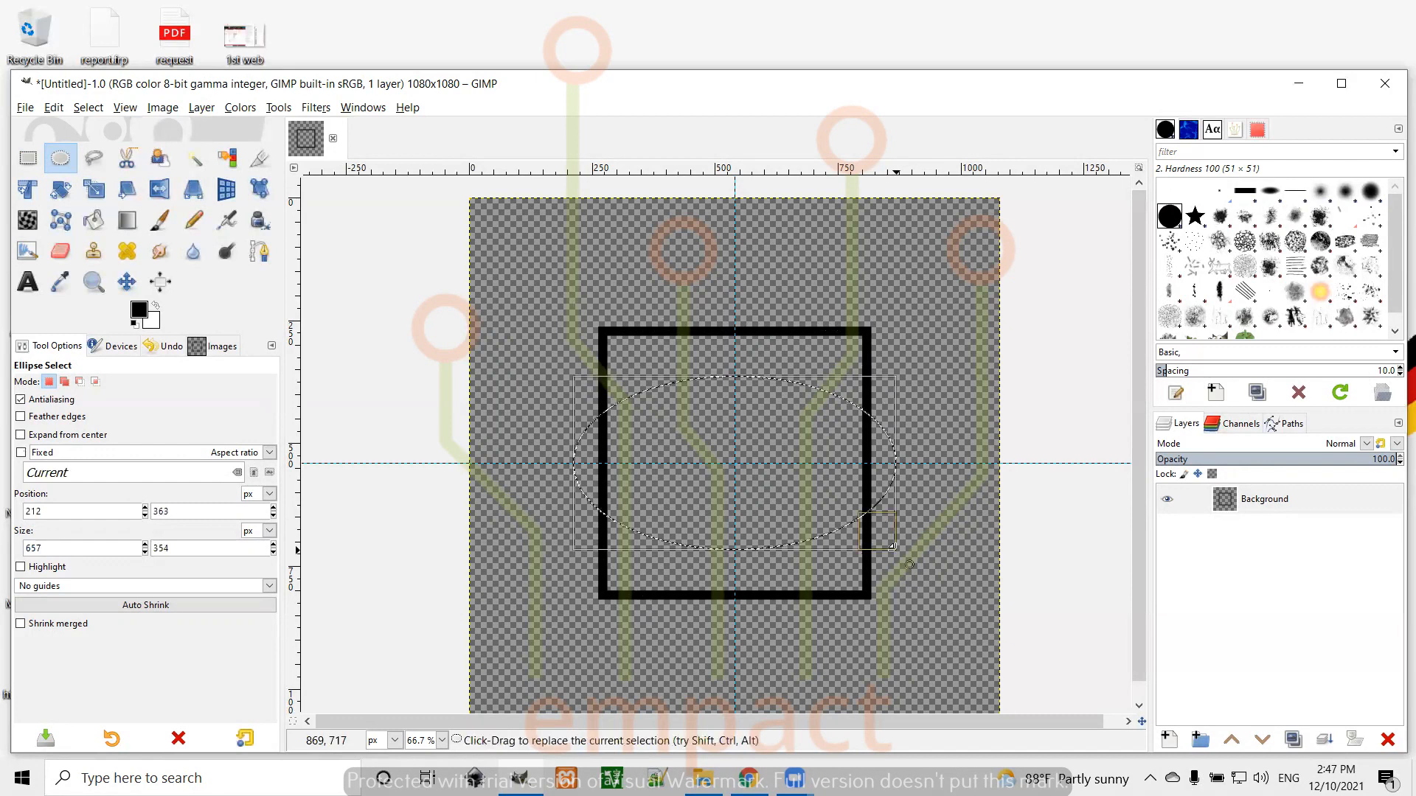
key(ctrl+z)
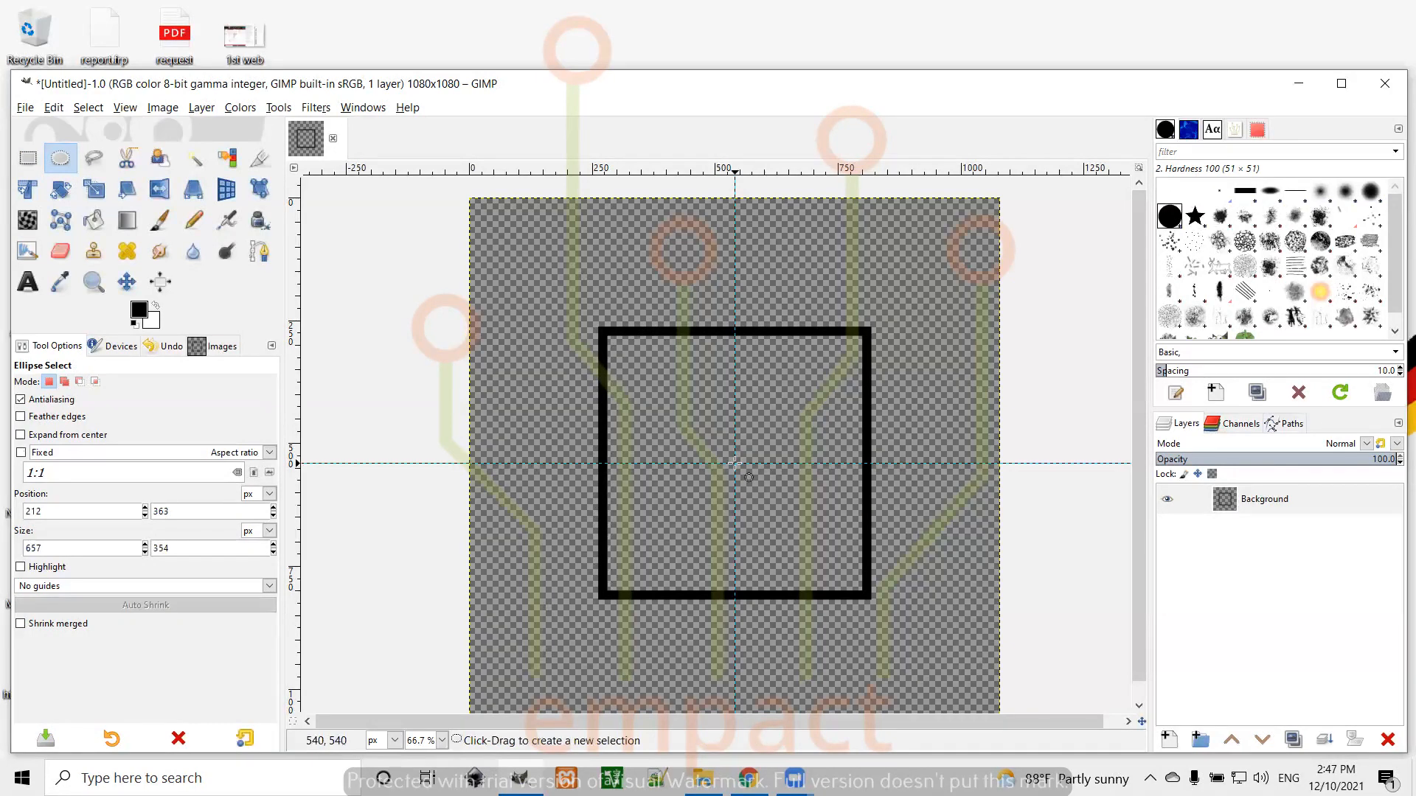
Step: Fill a circular selection of about 660 × 660 px, centred on the guides' crossing point, with the black foreground color and deselect it
drag(734, 463, 896, 588)
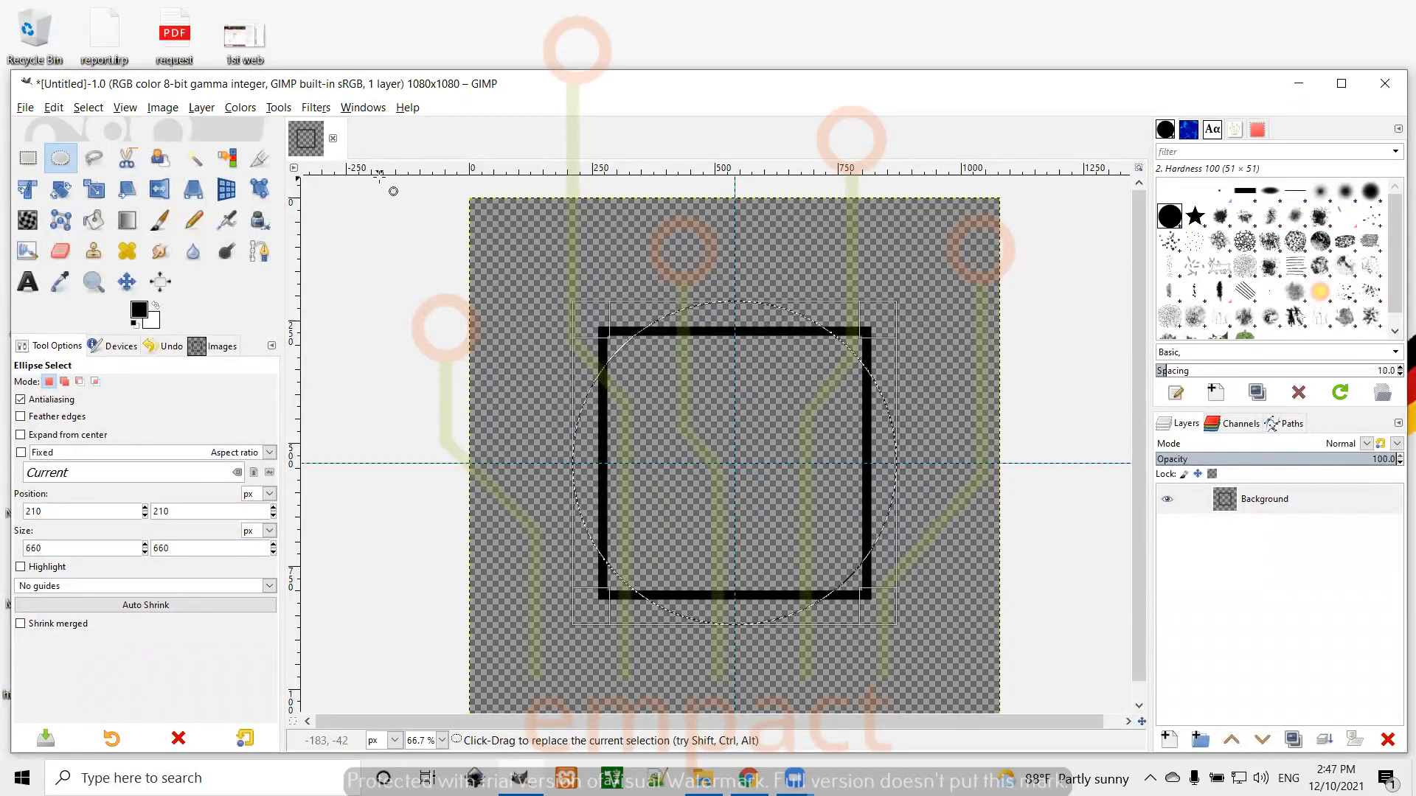
click(54, 107)
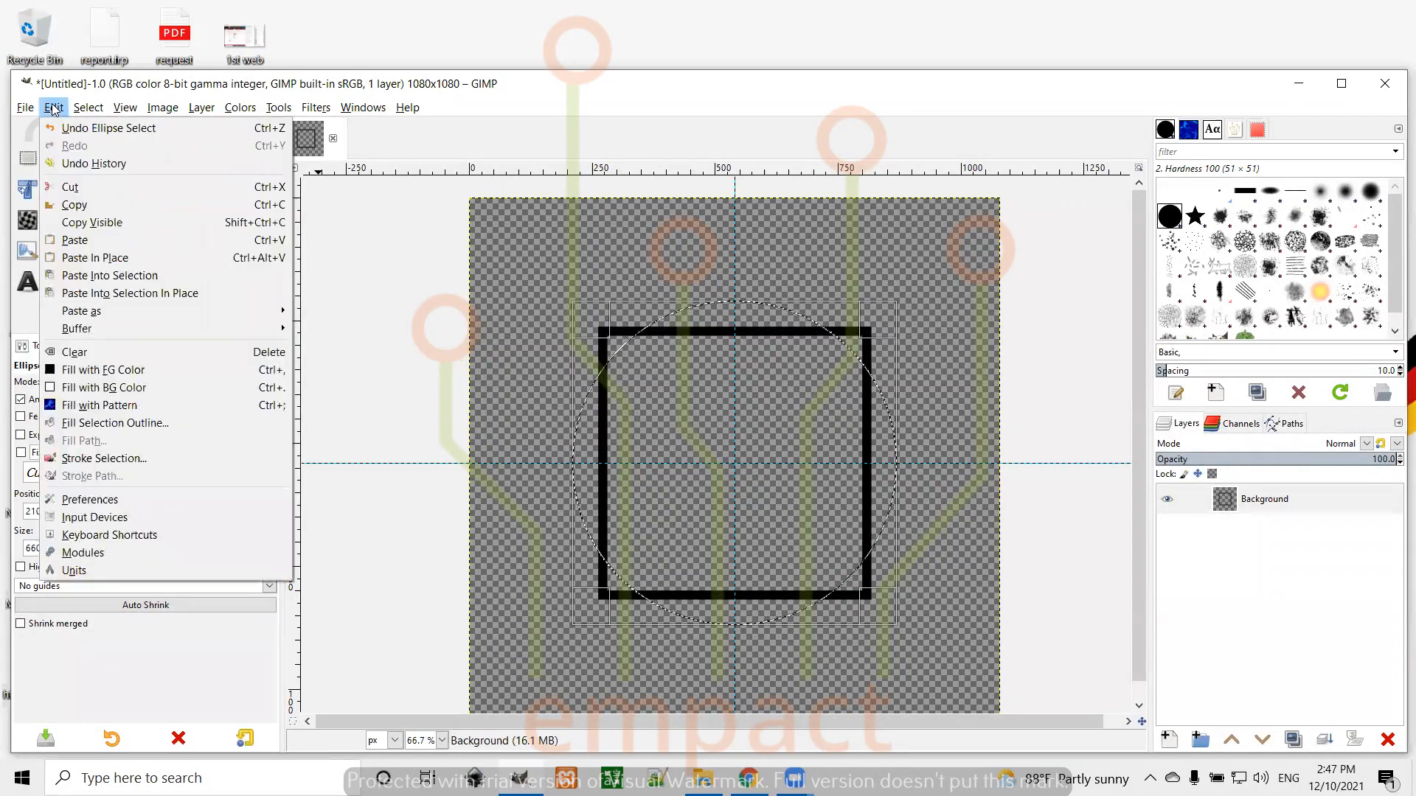
click(119, 372)
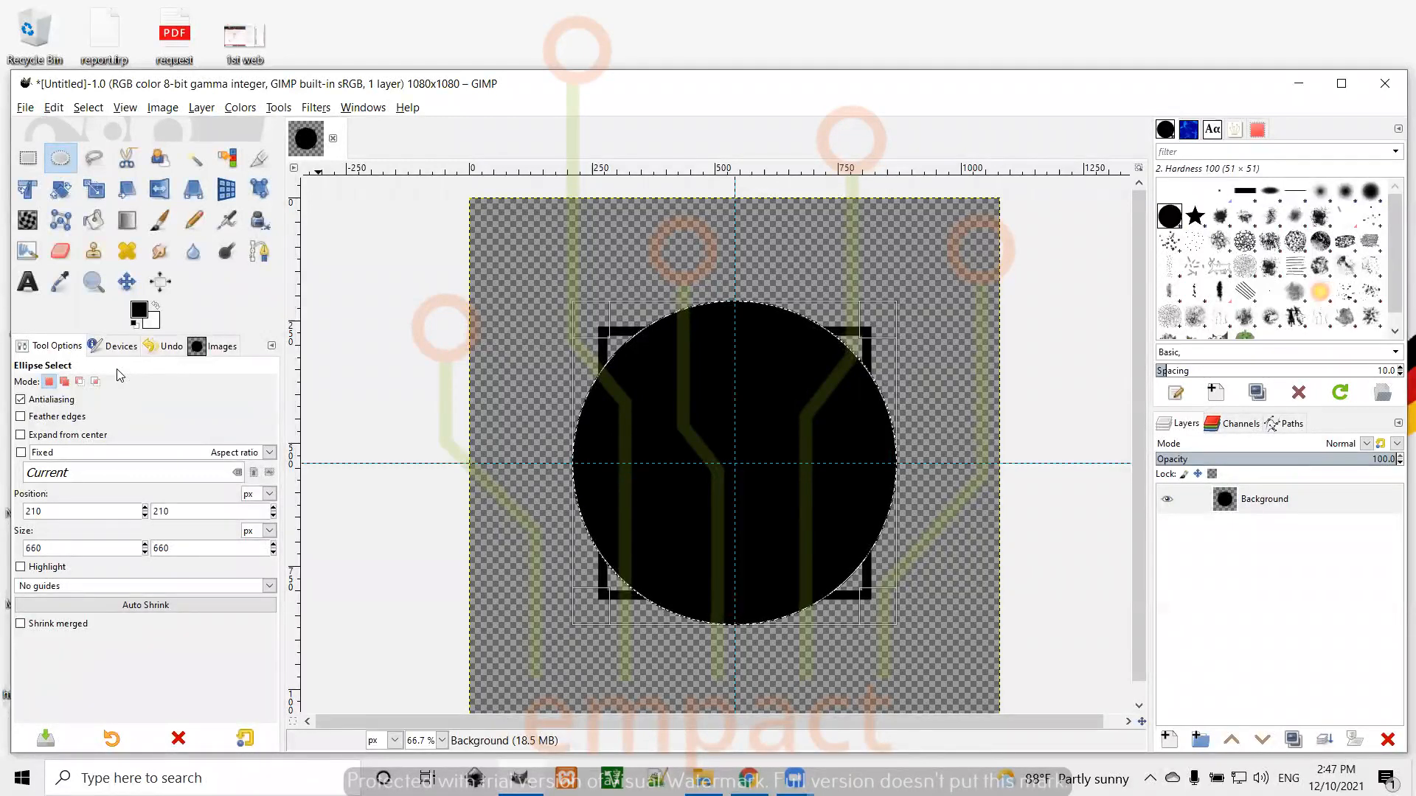
click(88, 108)
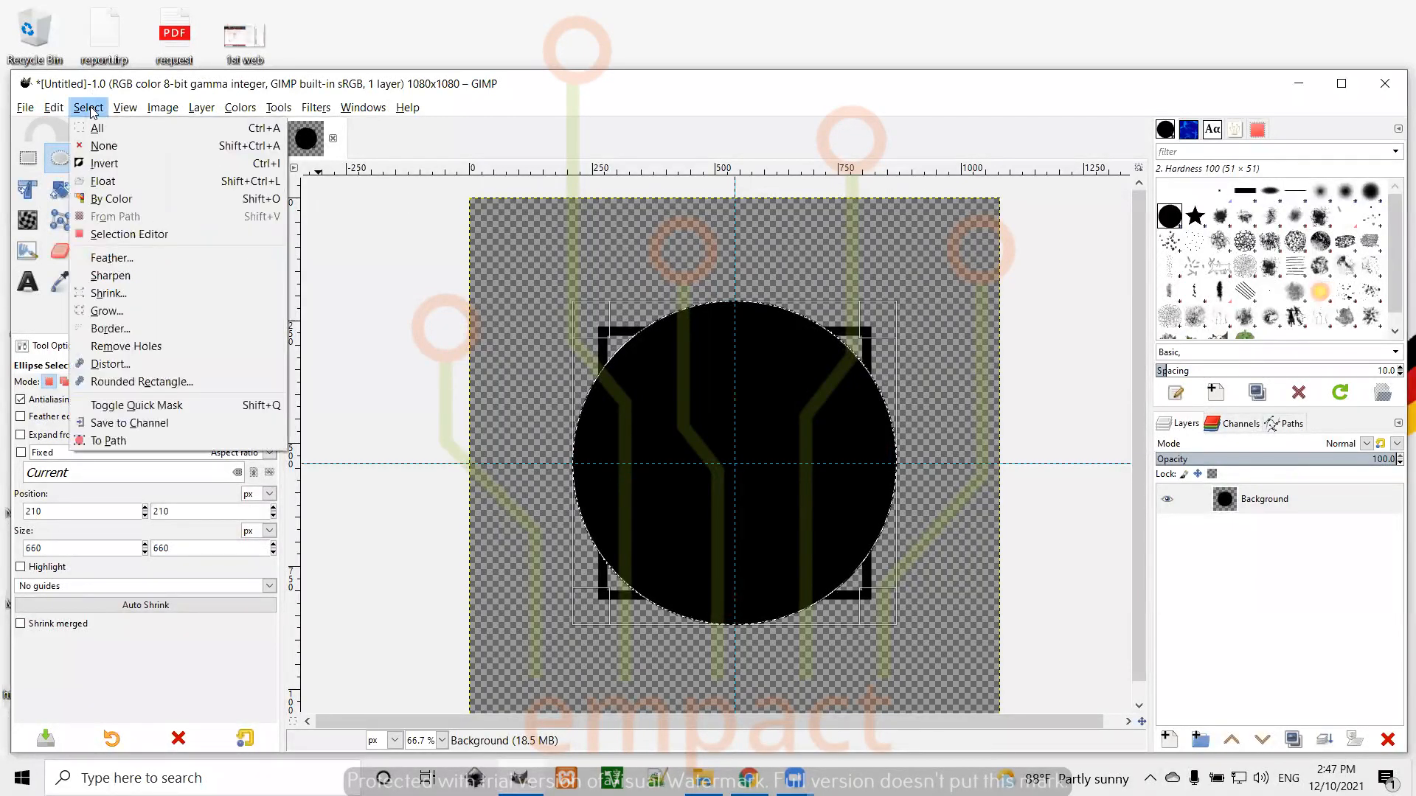
click(107, 146)
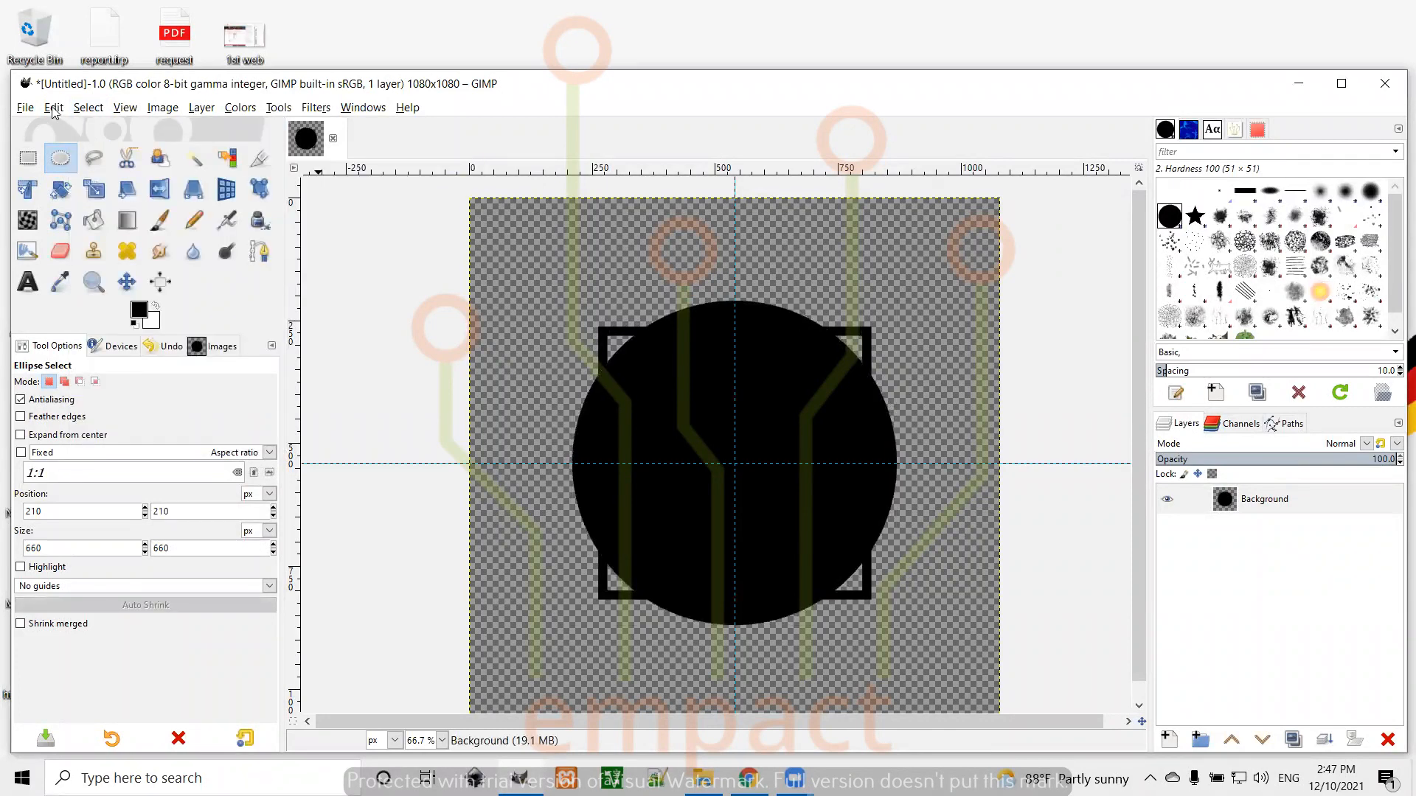
Step: Cut a circle of about 633 × 633 px, centred on the guides, out of the black circle and deselect it
click(735, 463)
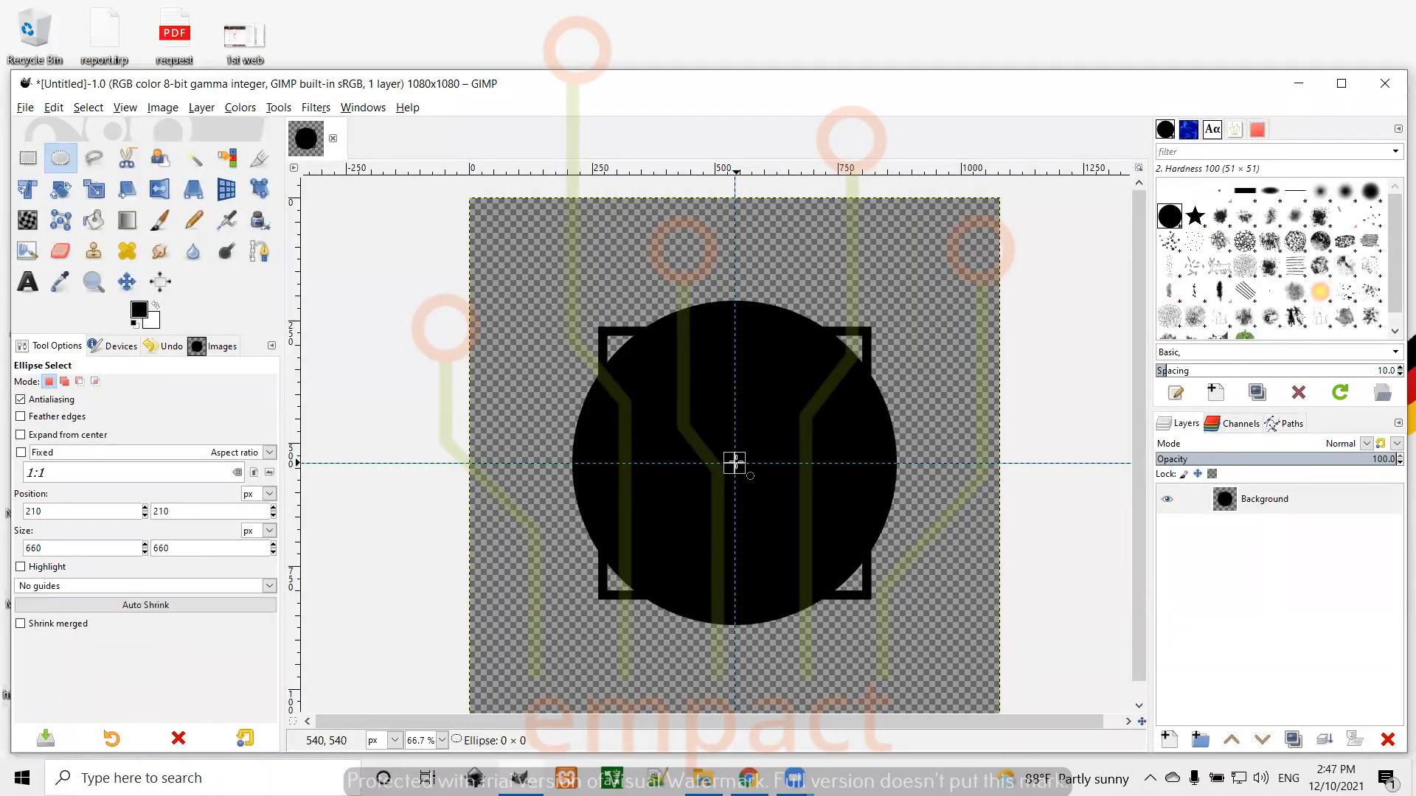
drag(734, 463, 887, 560)
key(ctrl)
key(shift)
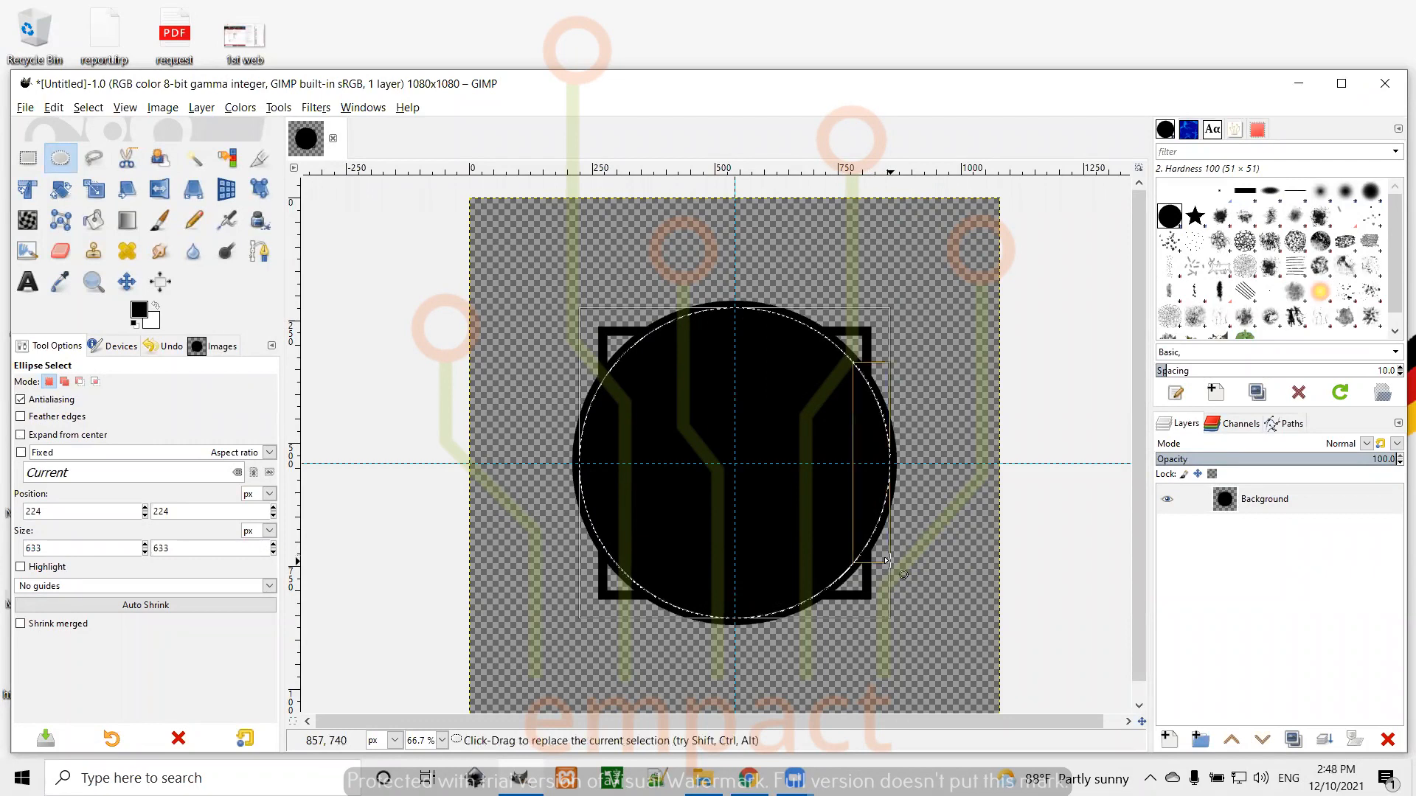
key(Delete)
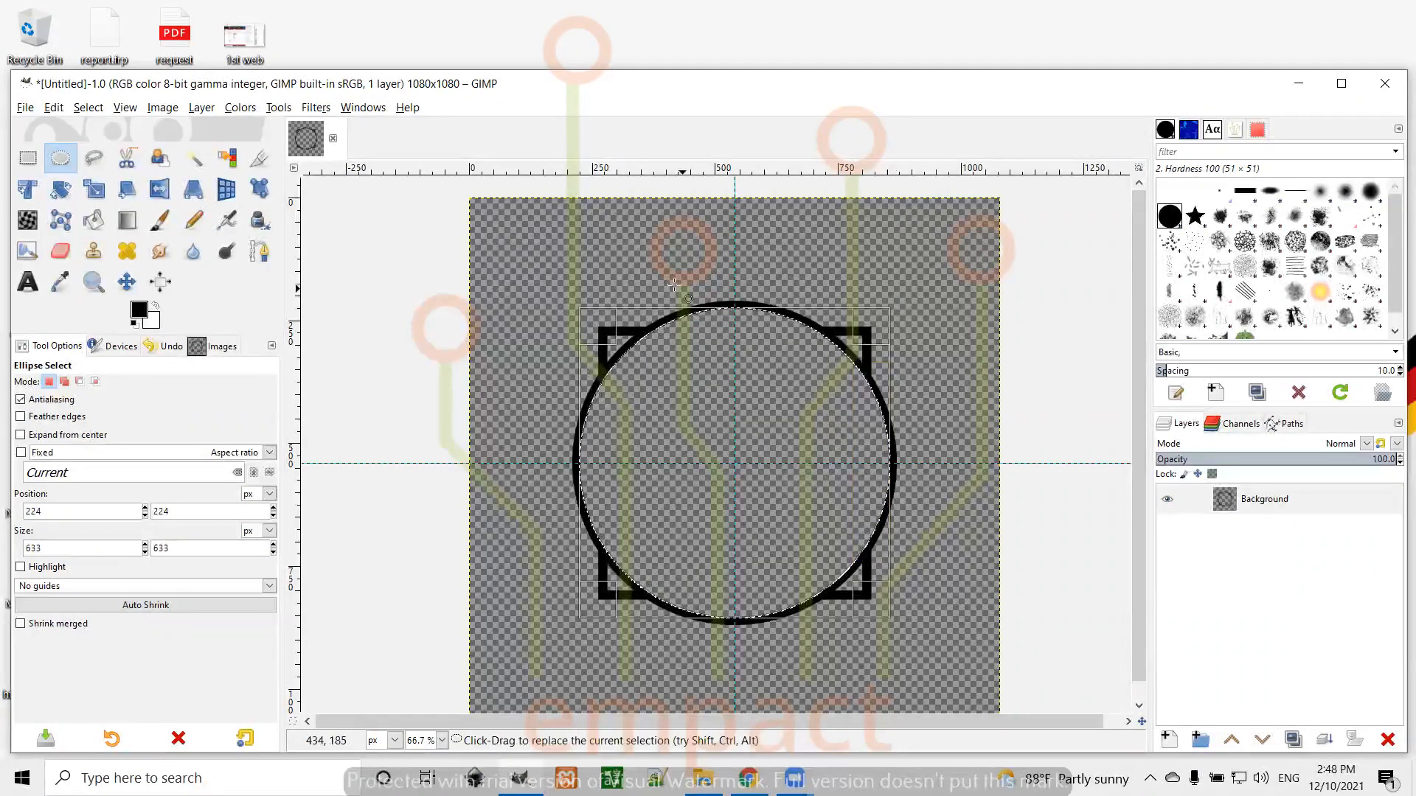
click(88, 107)
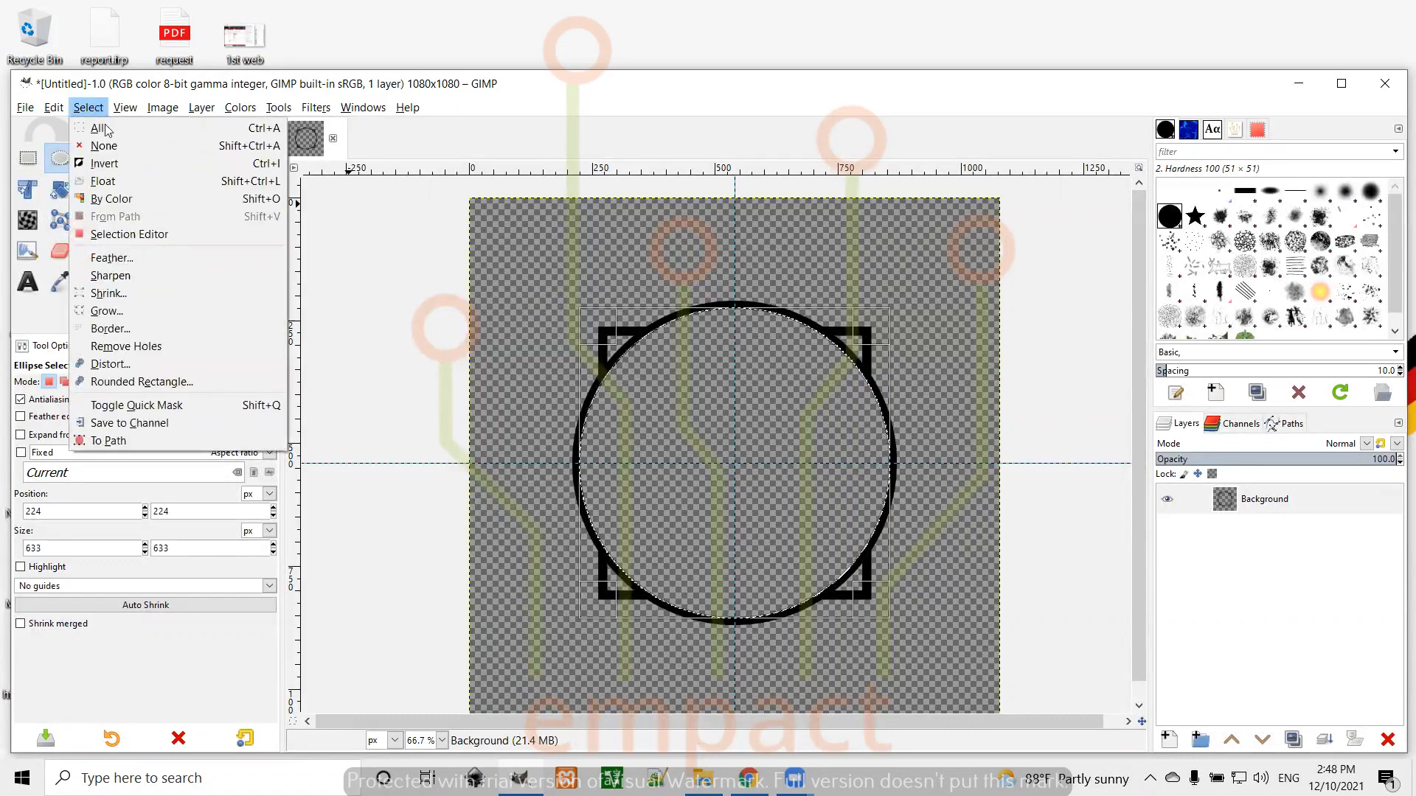
click(99, 145)
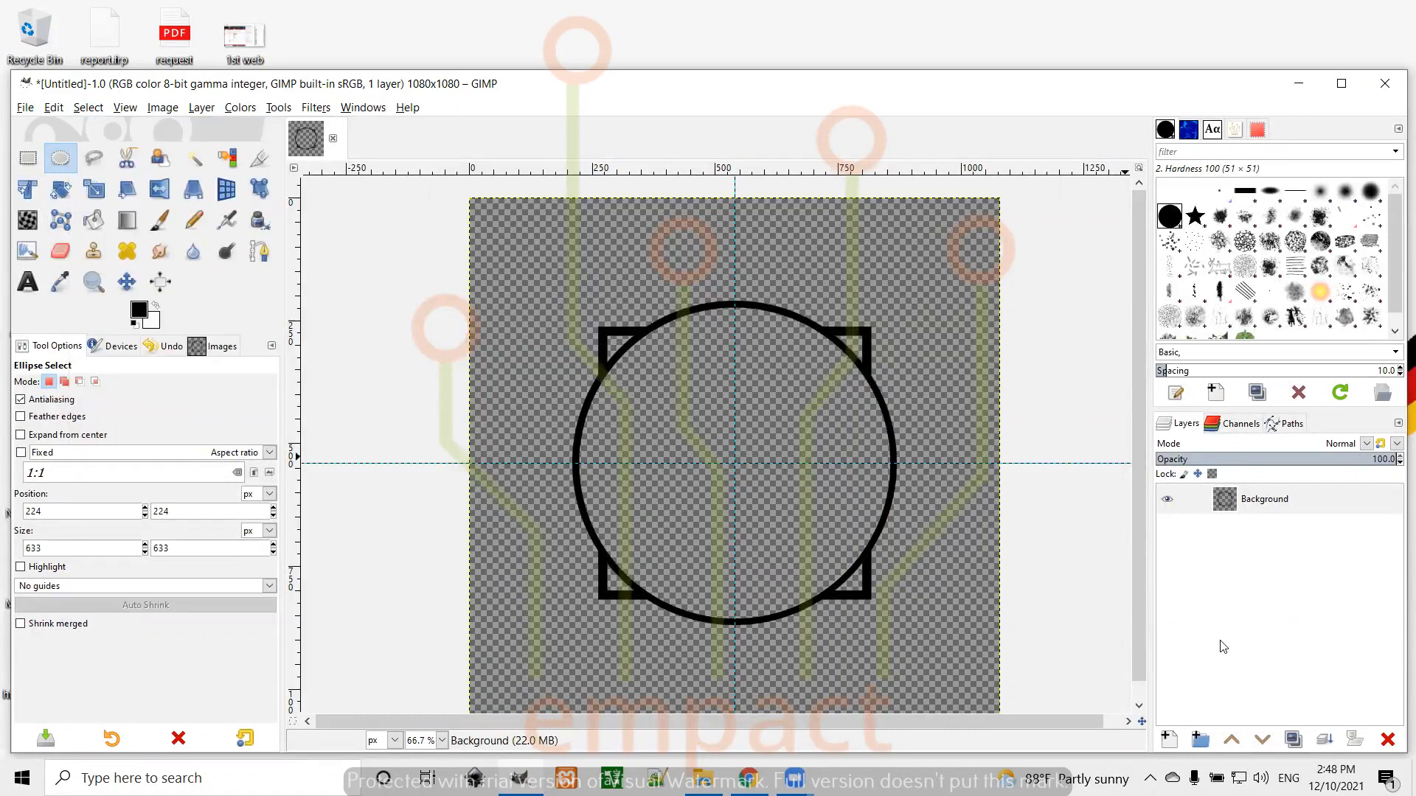
Step: Add a new 1080 × 1080 px layer filled with transparency above the background
click(1168, 740)
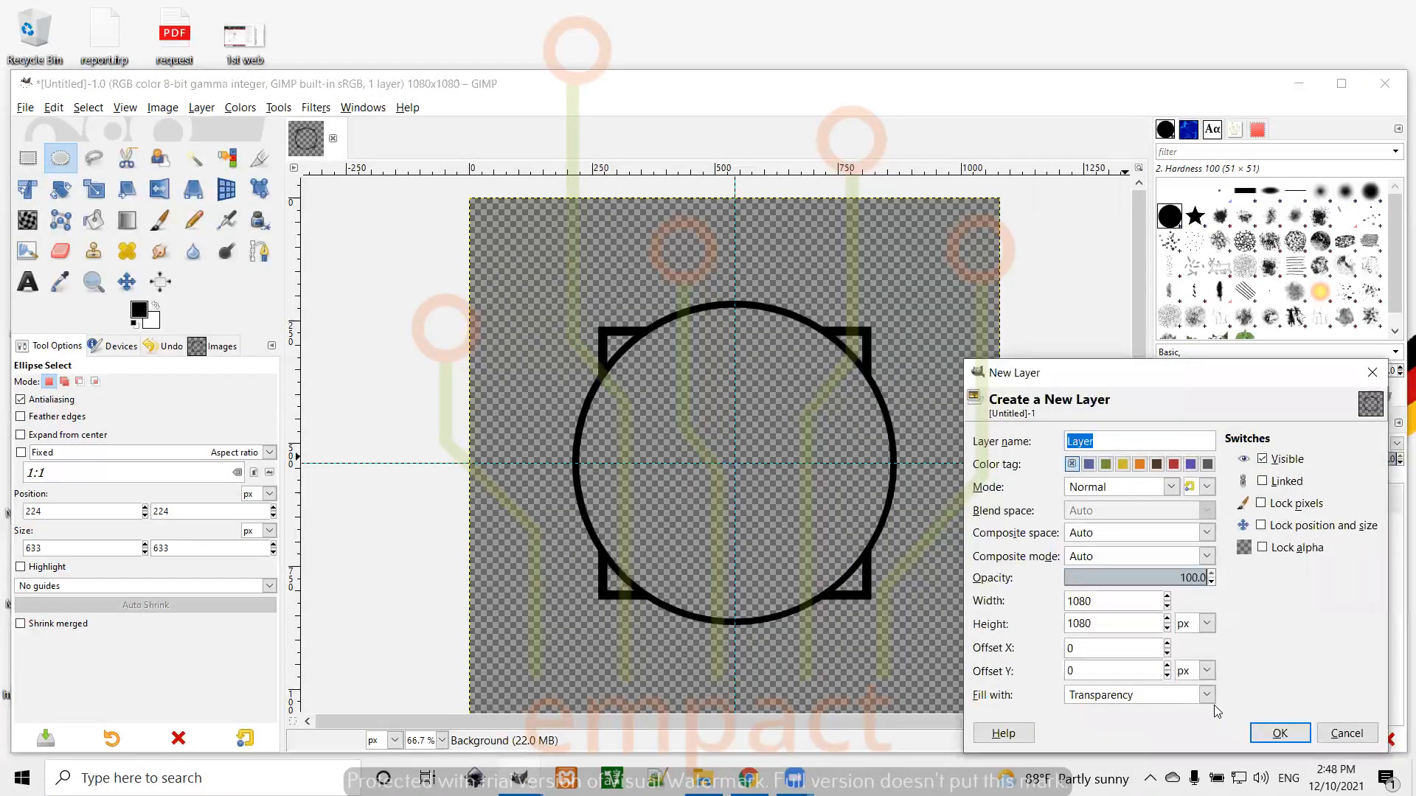
click(1280, 733)
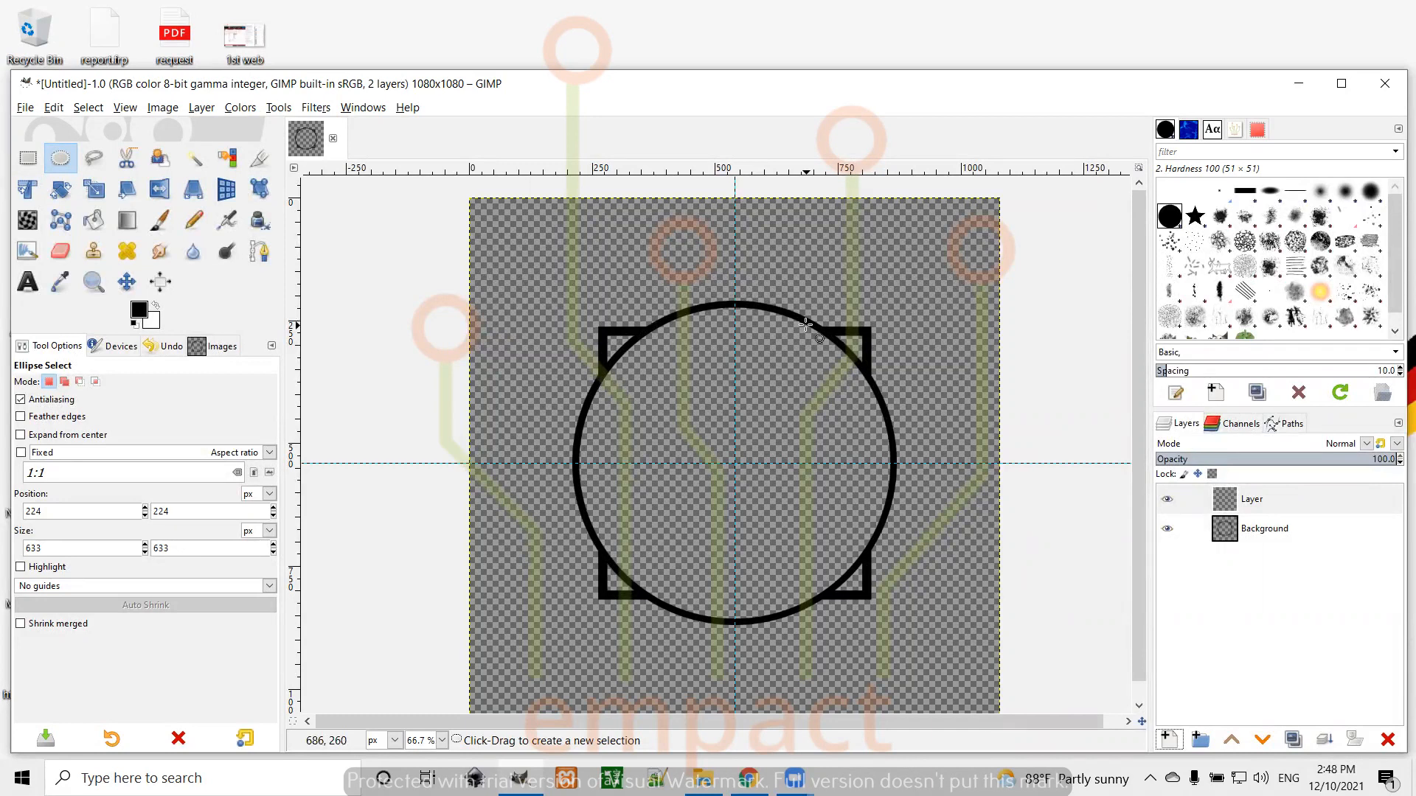
Step: Undo the new layer, the circular cut-out and the black circle fill, going back to the plain square frame
key(ctrl+z)
key(ctrl+z)
key(ctrl+z)
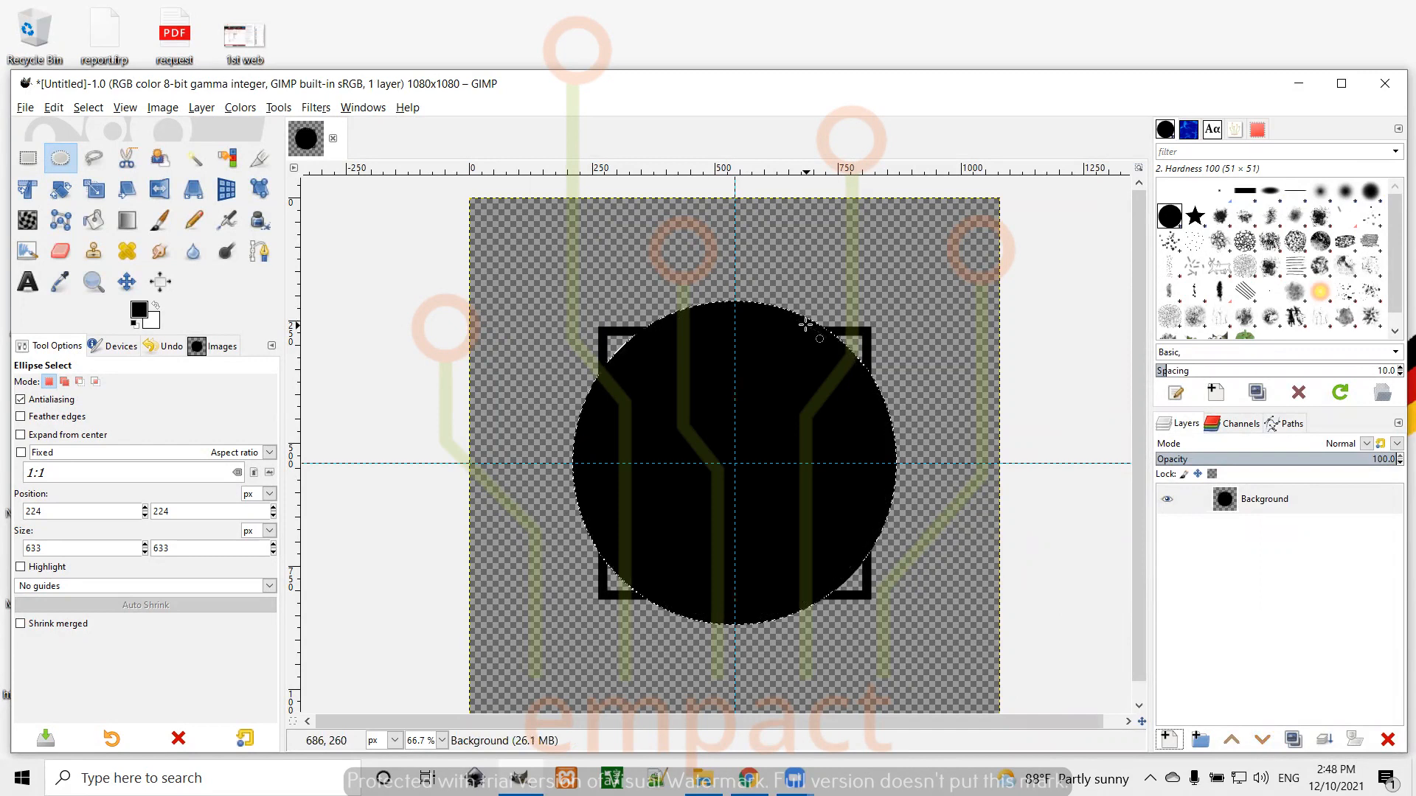
key(ctrl+z)
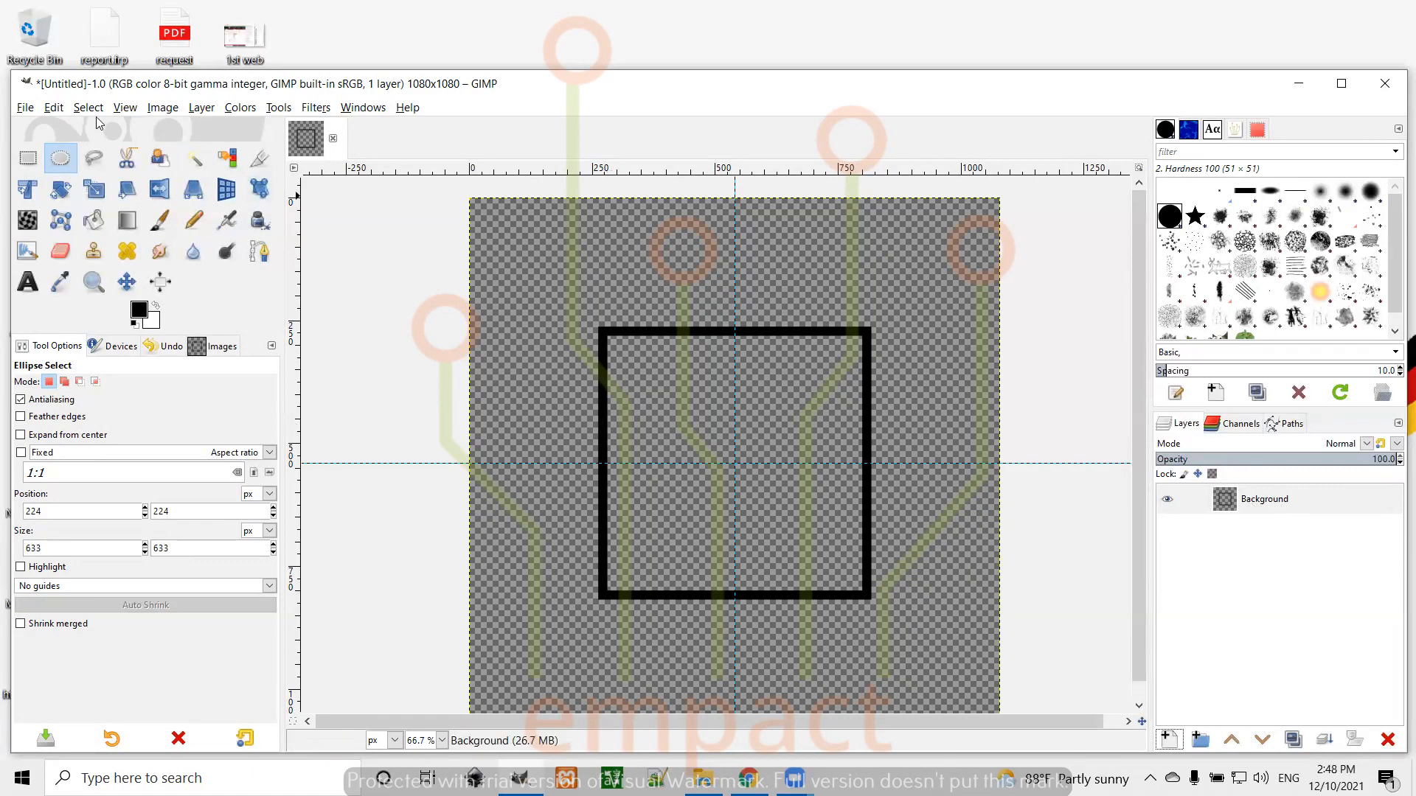
click(127, 283)
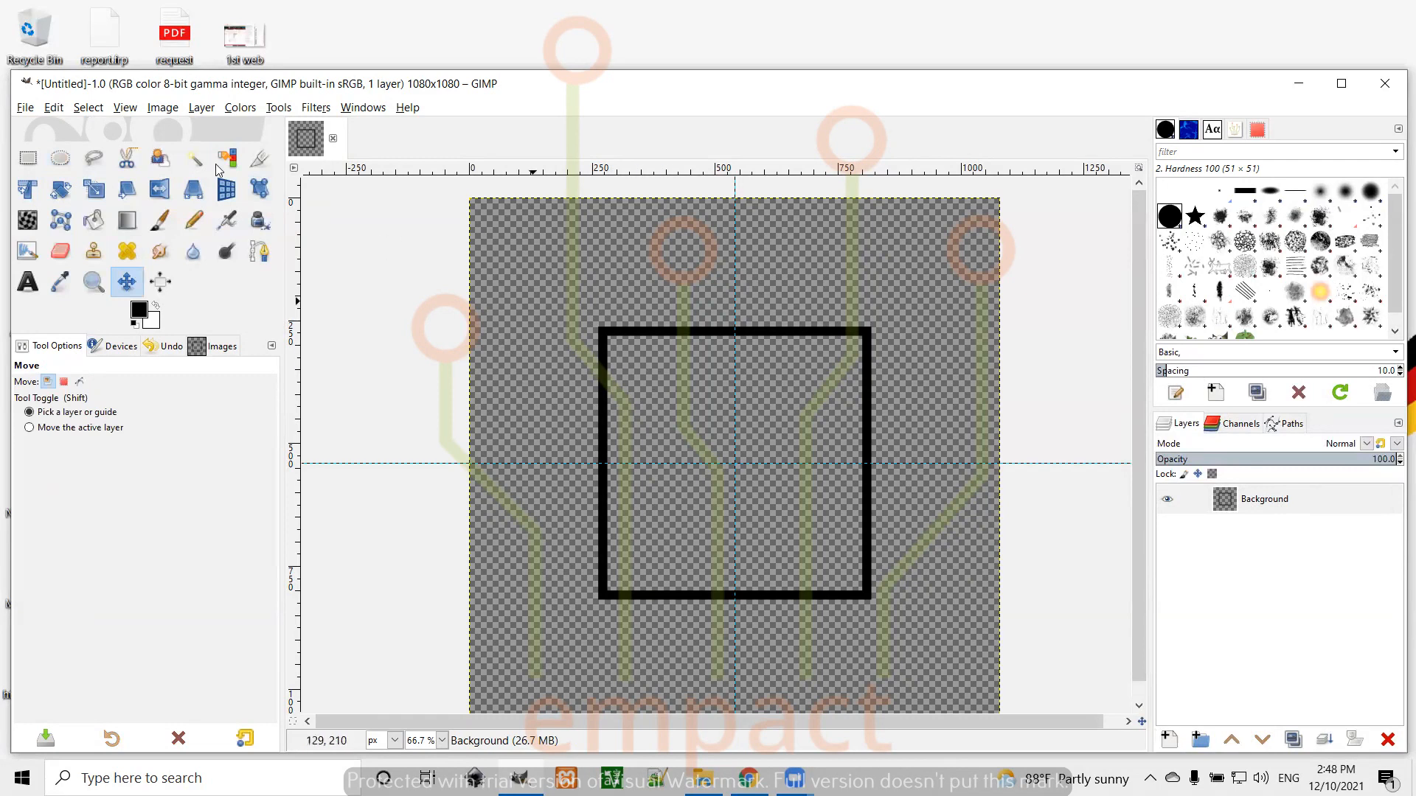
click(59, 159)
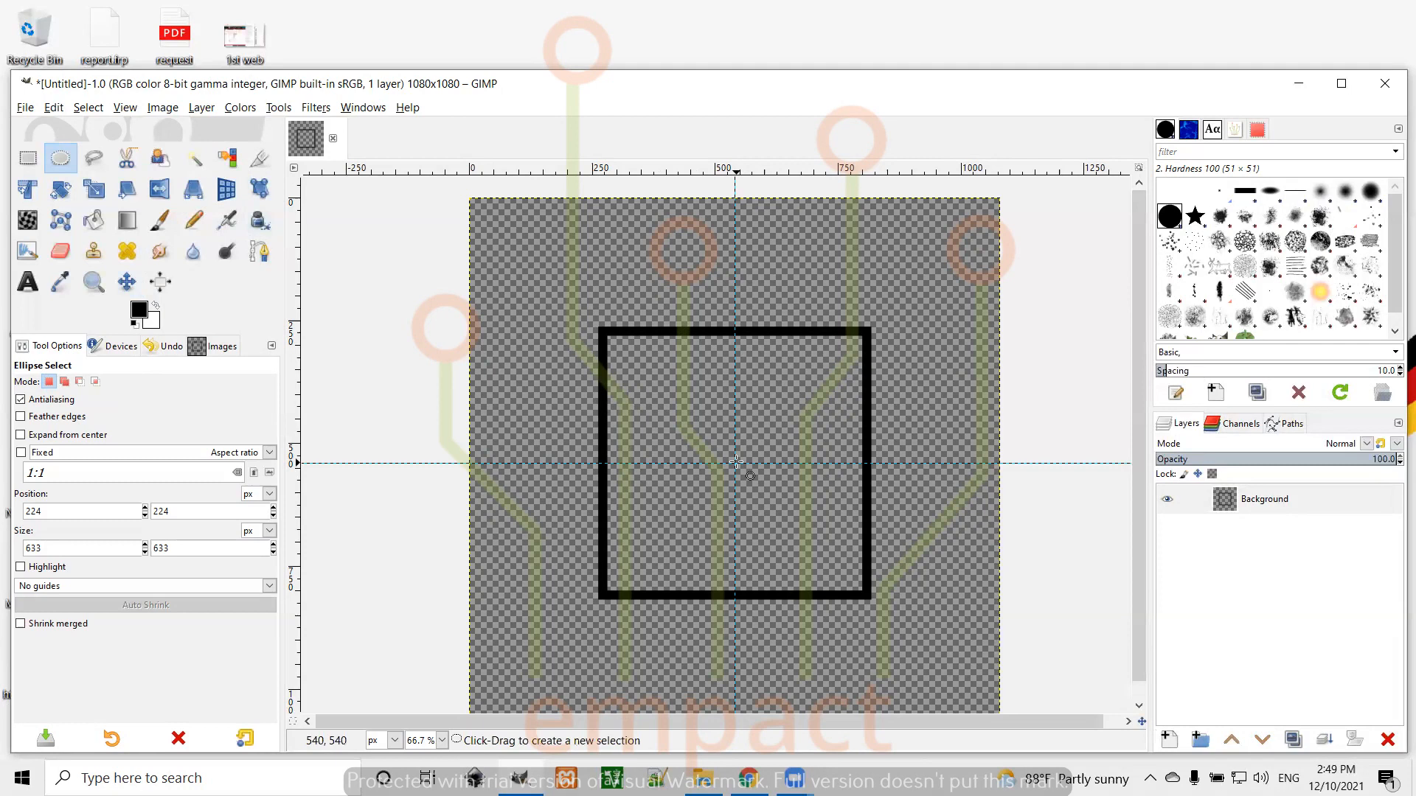
drag(735, 461, 872, 522)
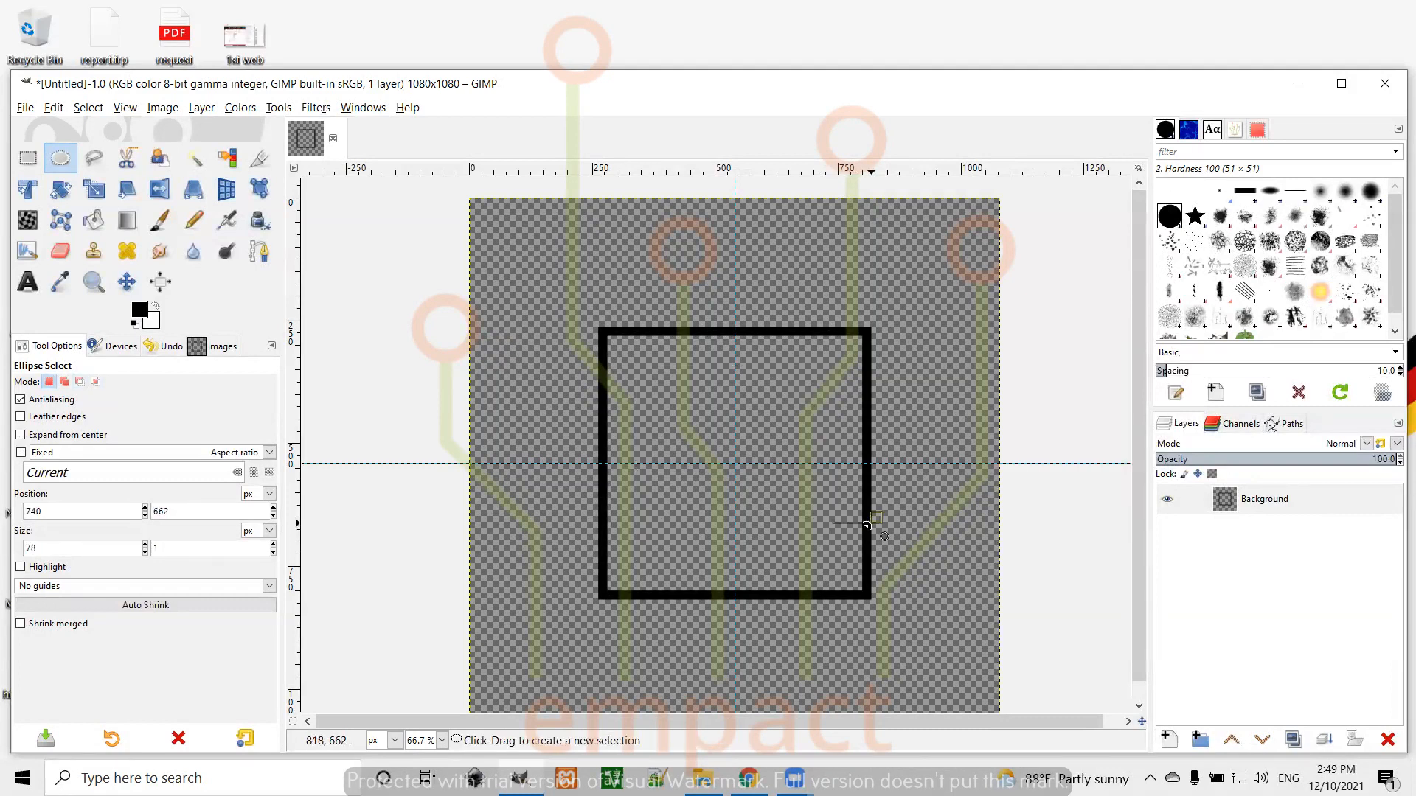
click(868, 523)
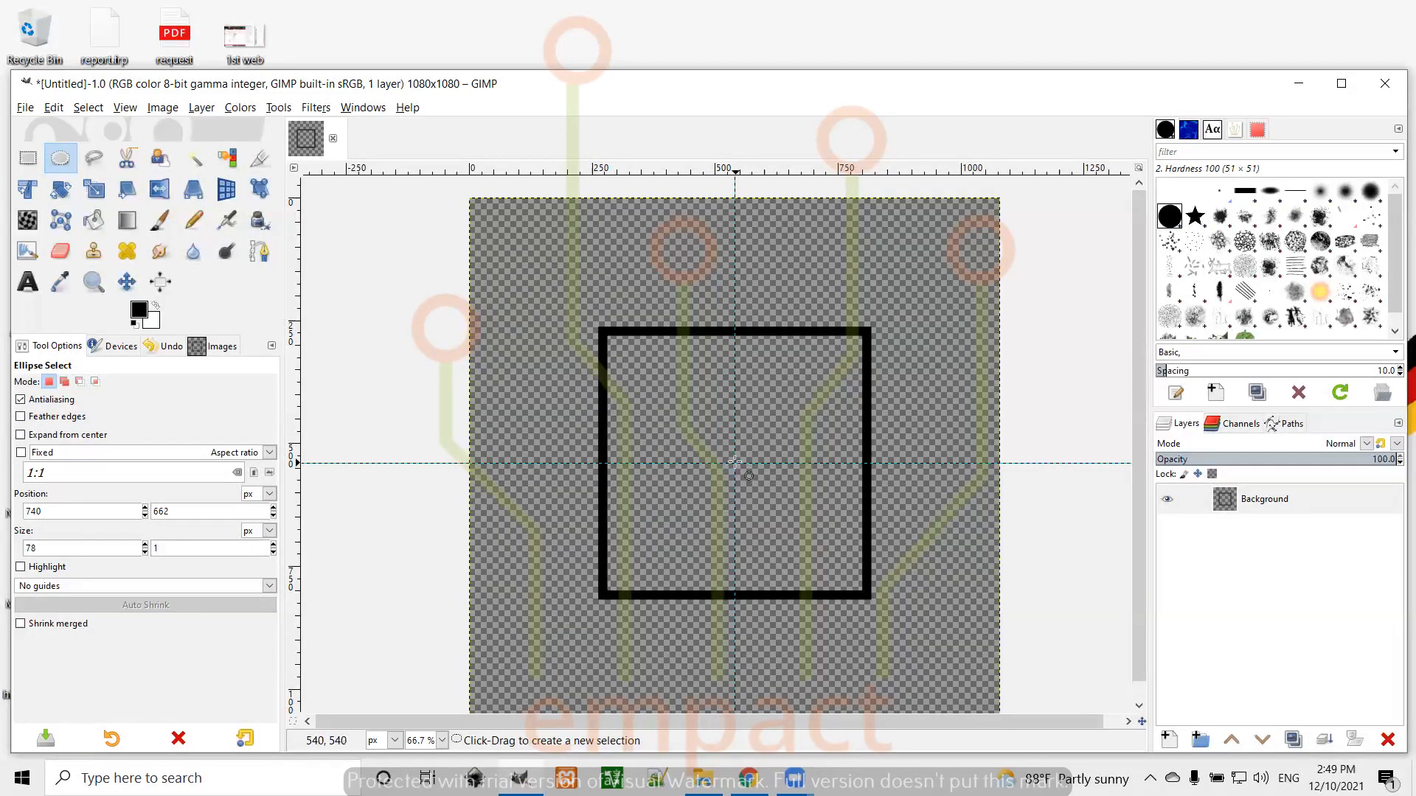
drag(735, 463, 892, 549)
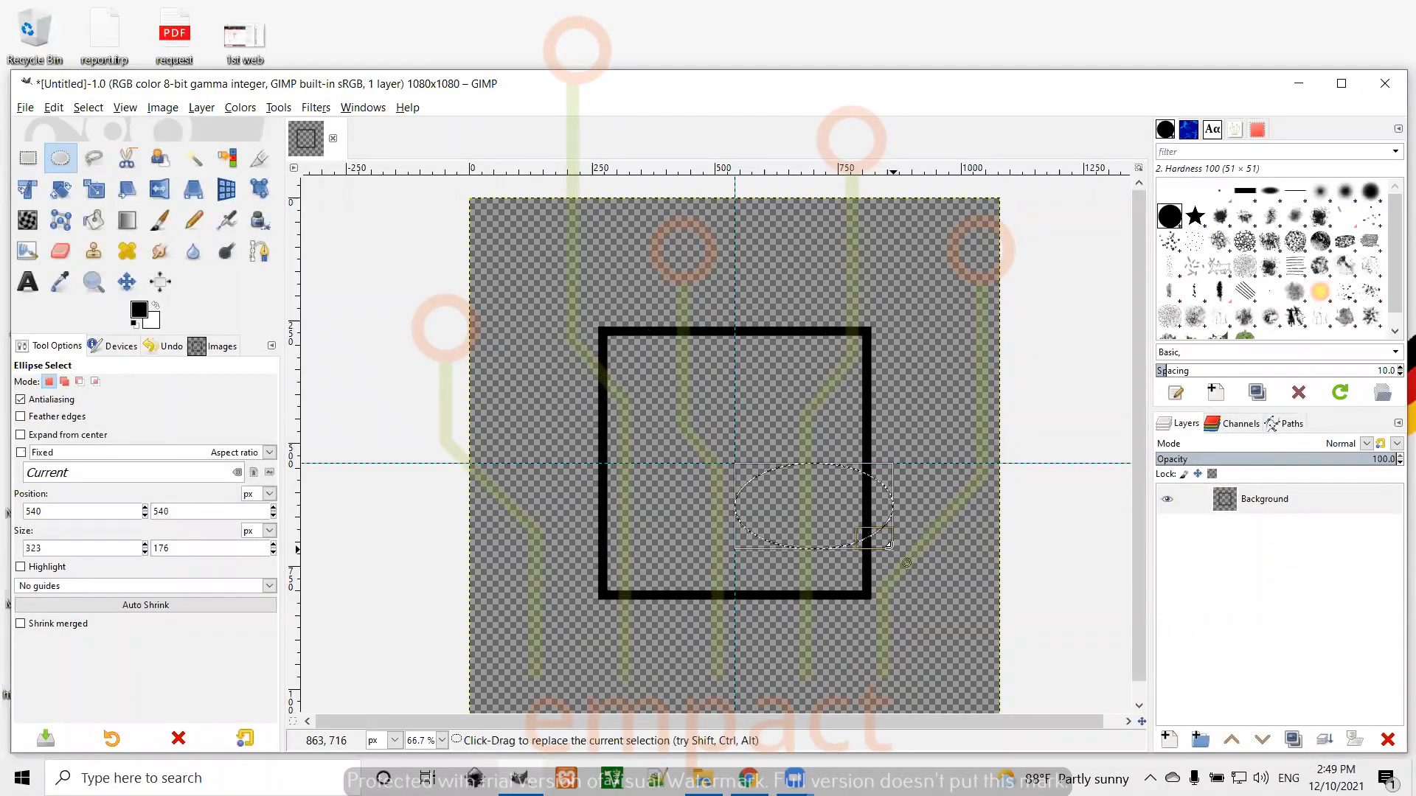
key(ctrl+shift+a)
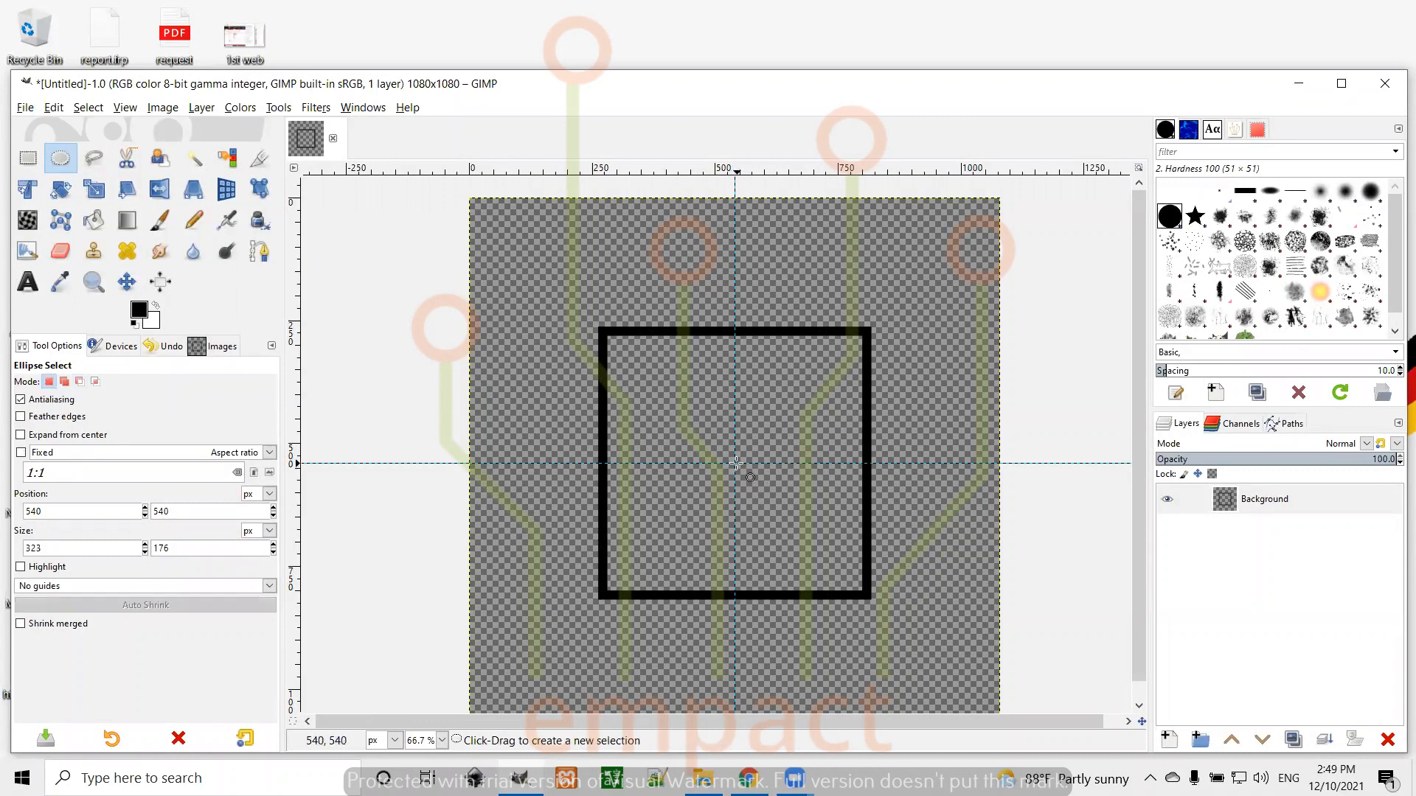
Step: Make a circular selection of about 630 × 630 px centred on the guides, and add a new 1080 × 1080 px transparent layer
drag(735, 463, 887, 550)
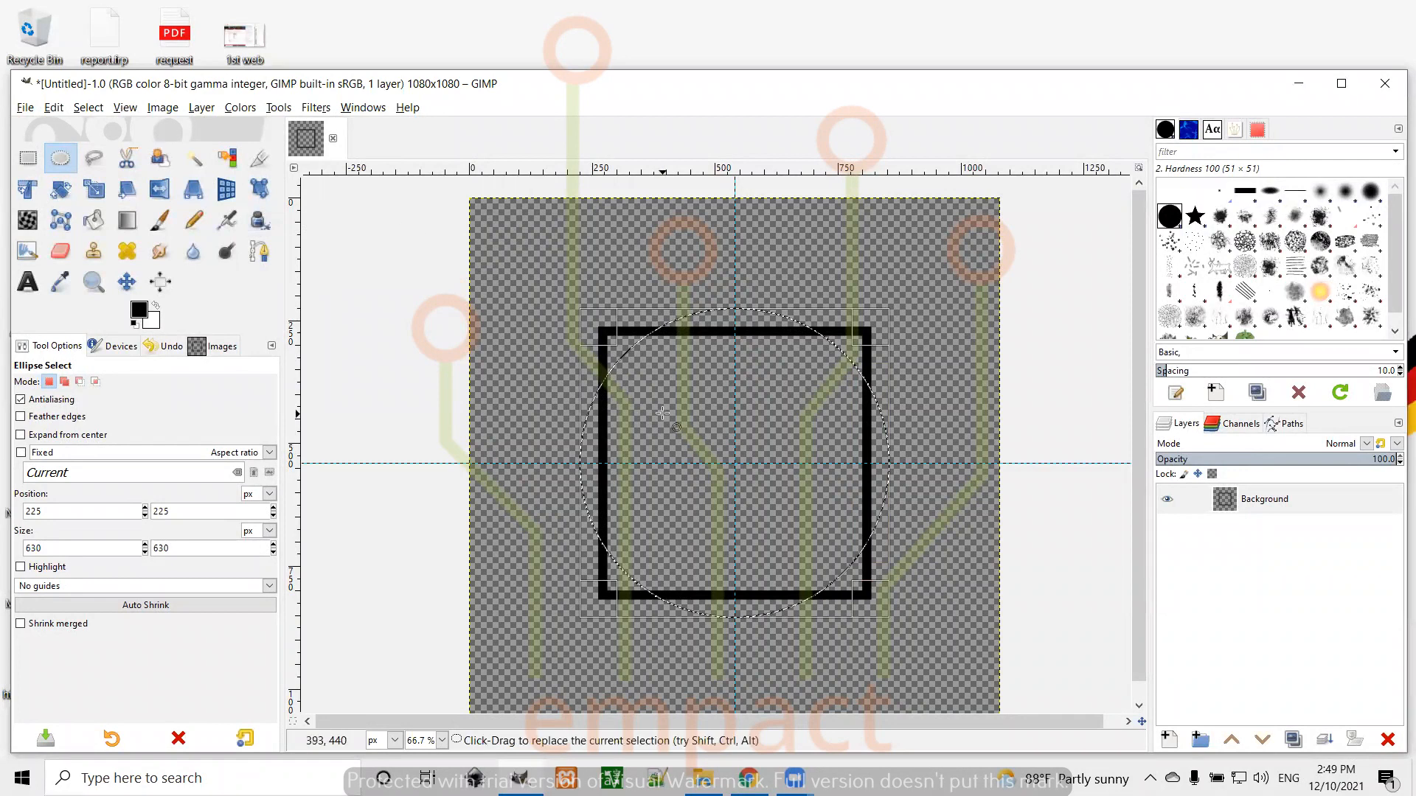
click(1170, 738)
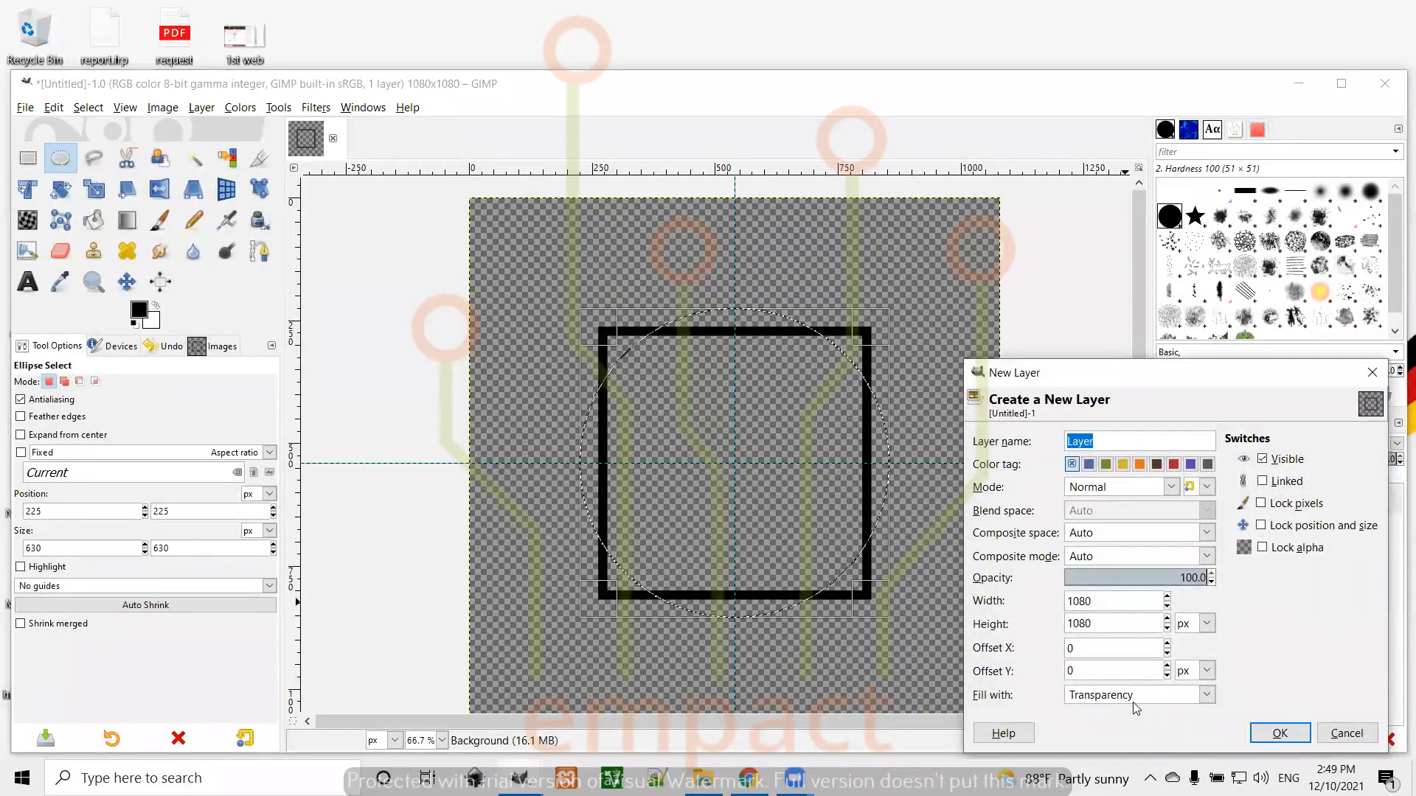
click(1279, 734)
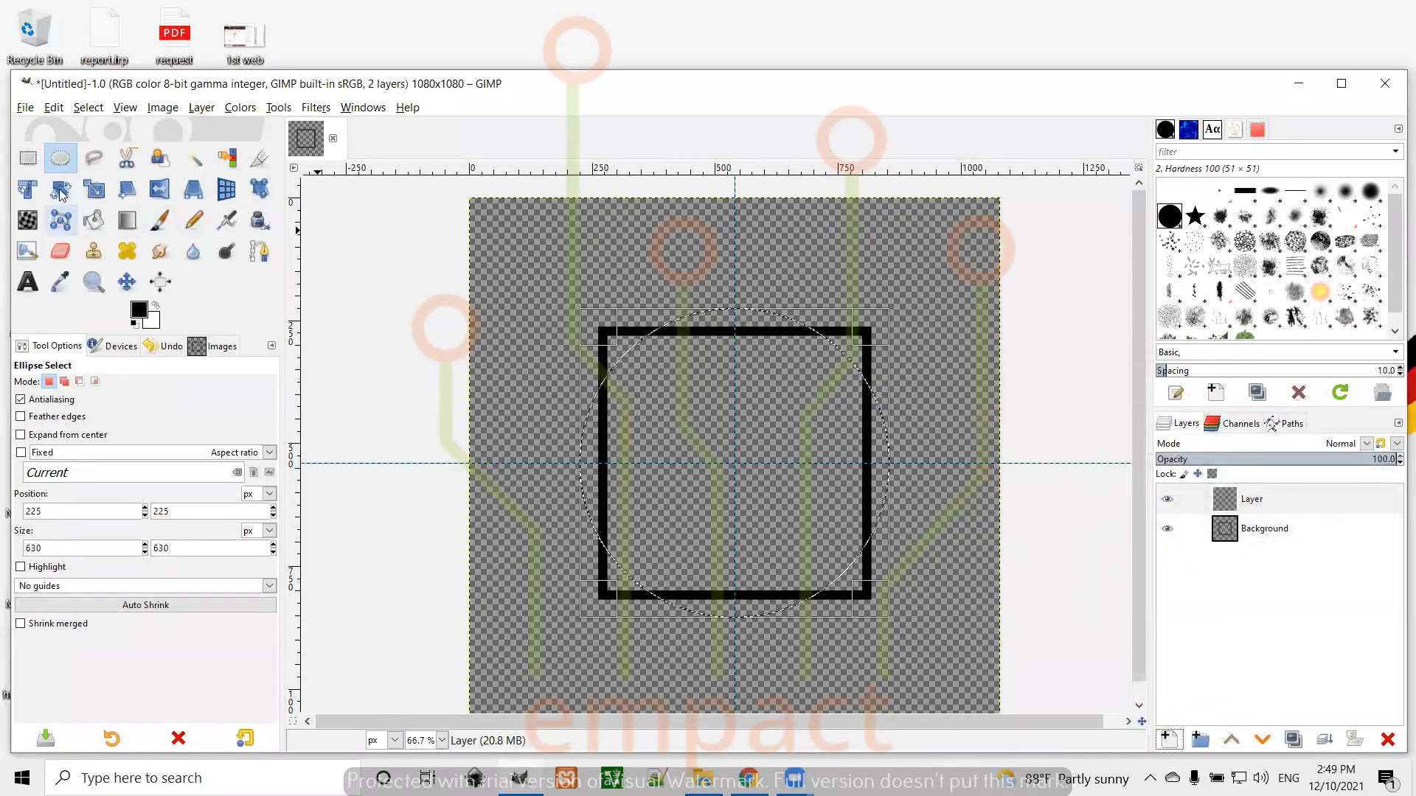
Step: Fill the circular selection on the new layer with the black foreground color and deselect it
click(53, 108)
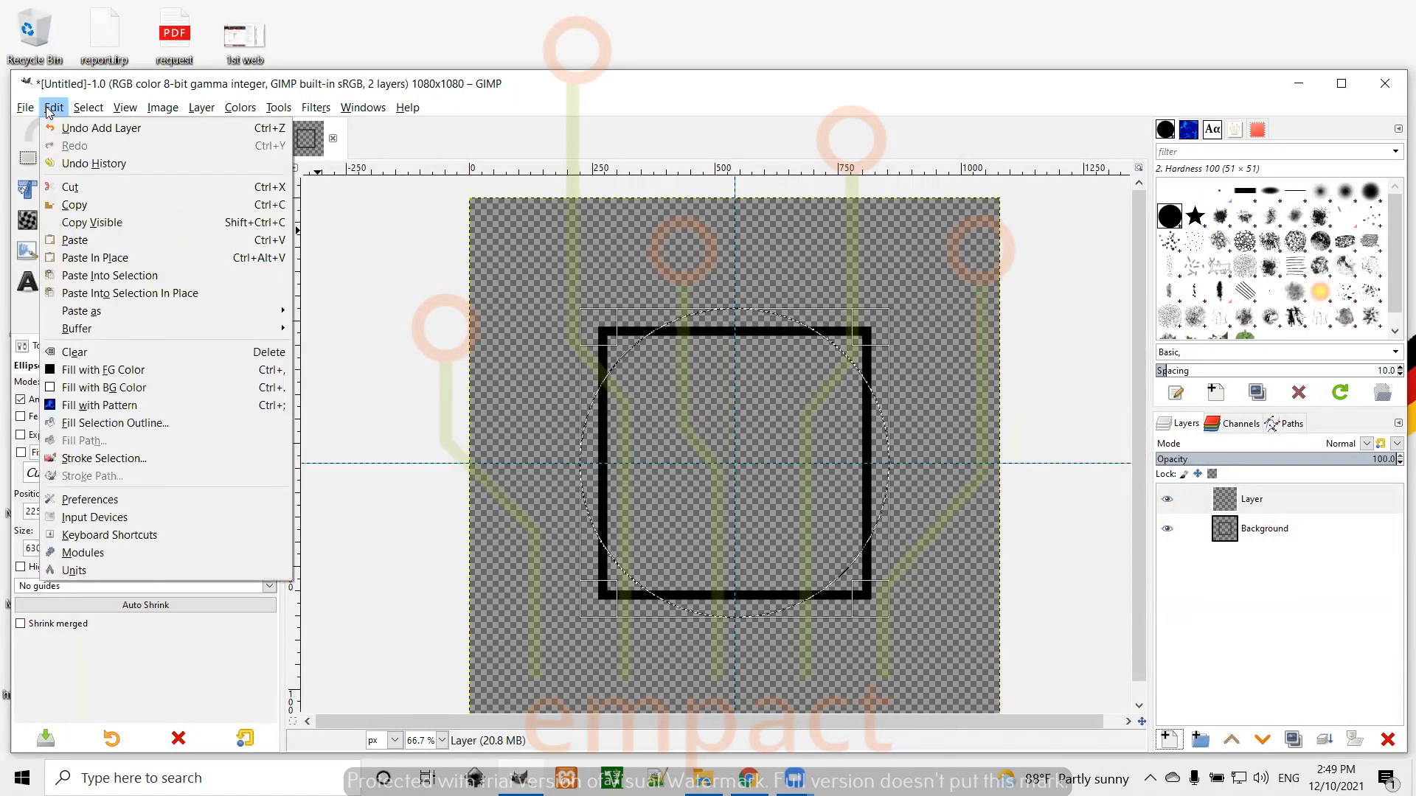
click(107, 370)
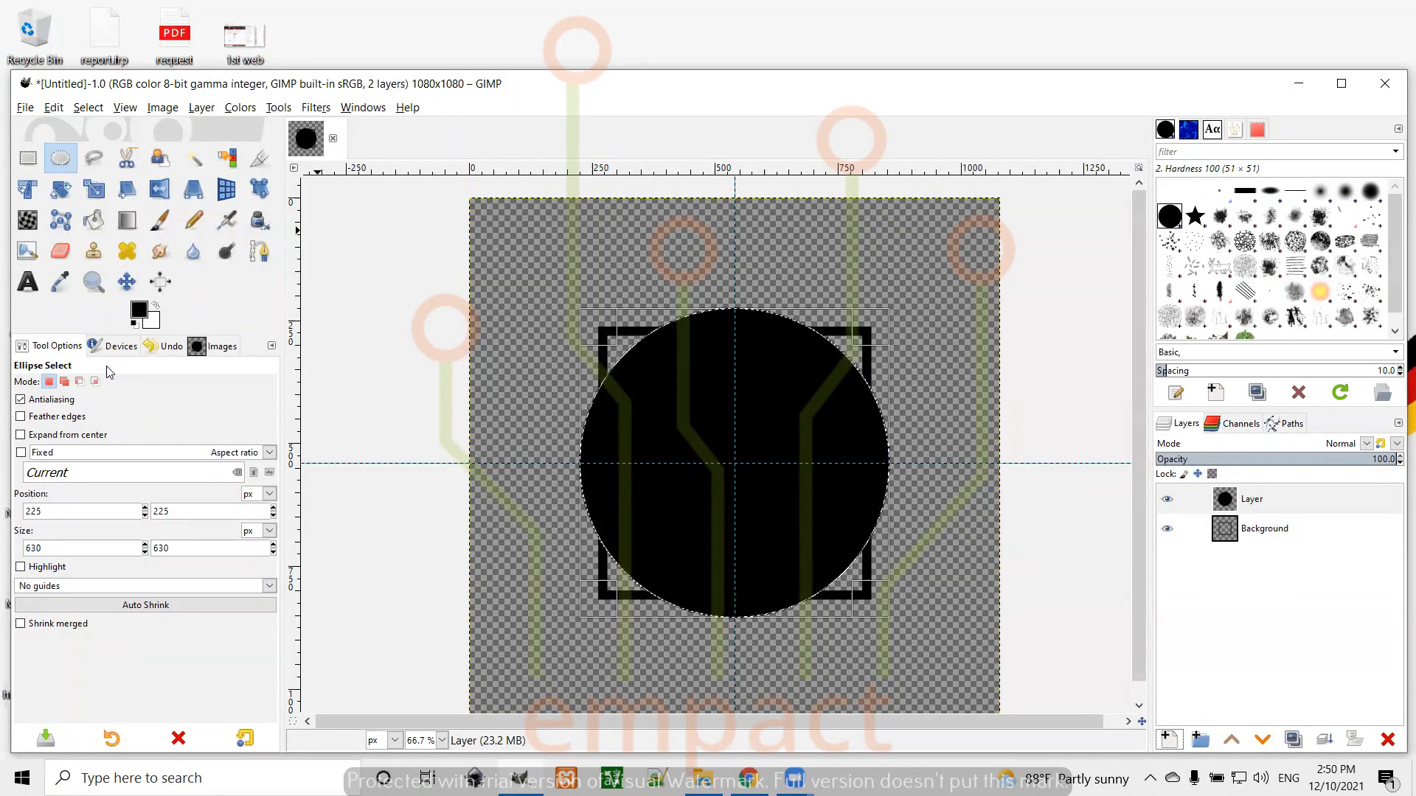
click(93, 107)
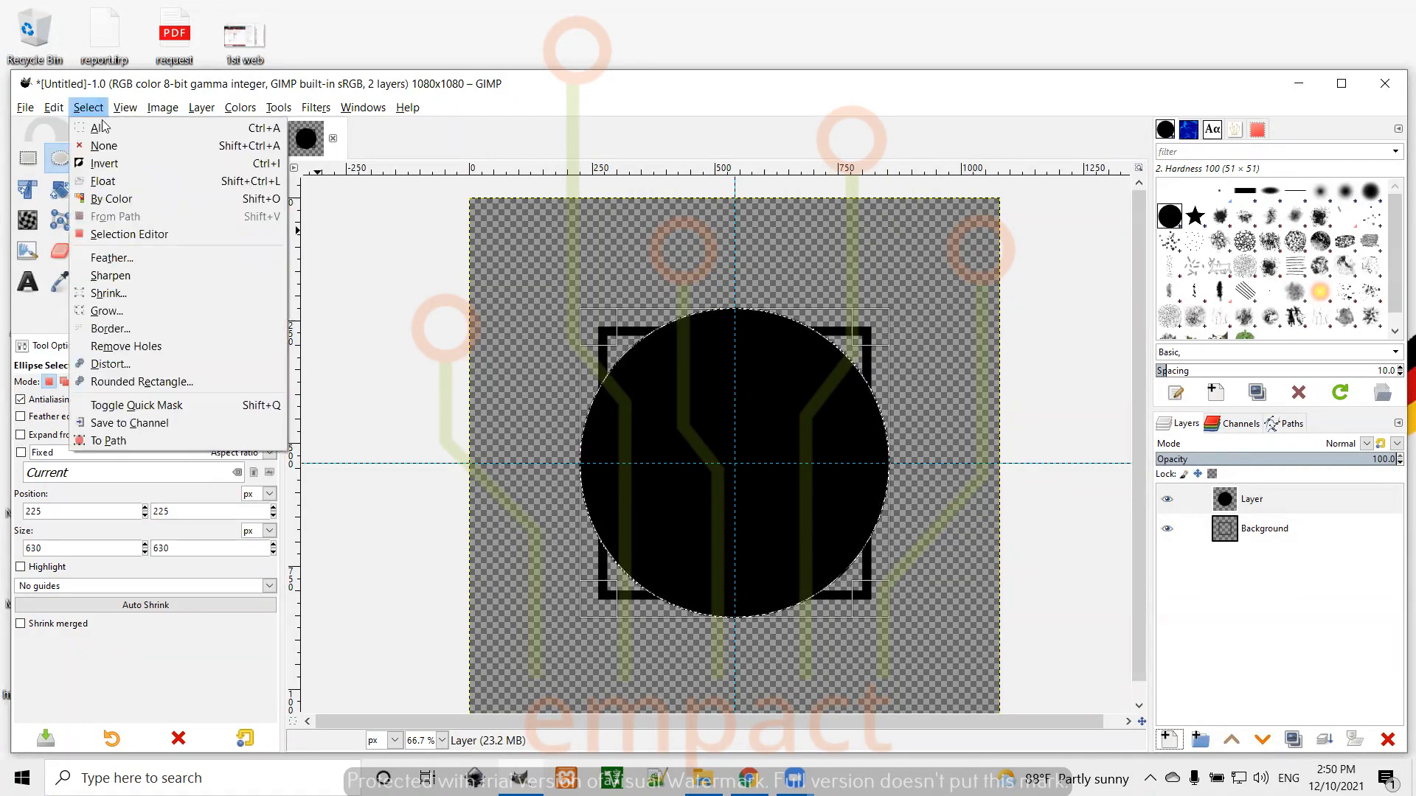
click(107, 145)
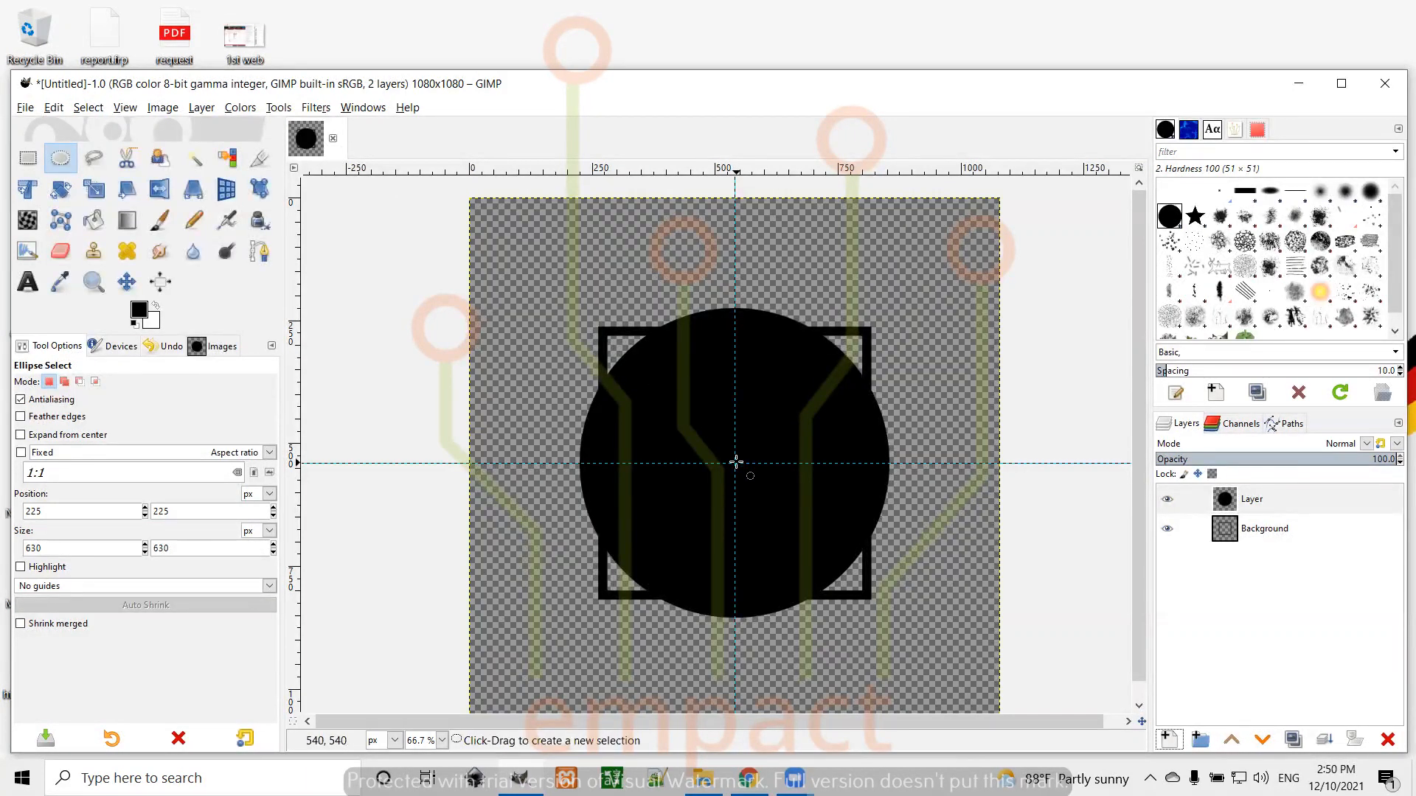
mouse_move(734, 463)
mouse_down()
mouse_move(764, 474)
mouse_move(789, 513)
mouse_move(834, 527)
mouse_up()
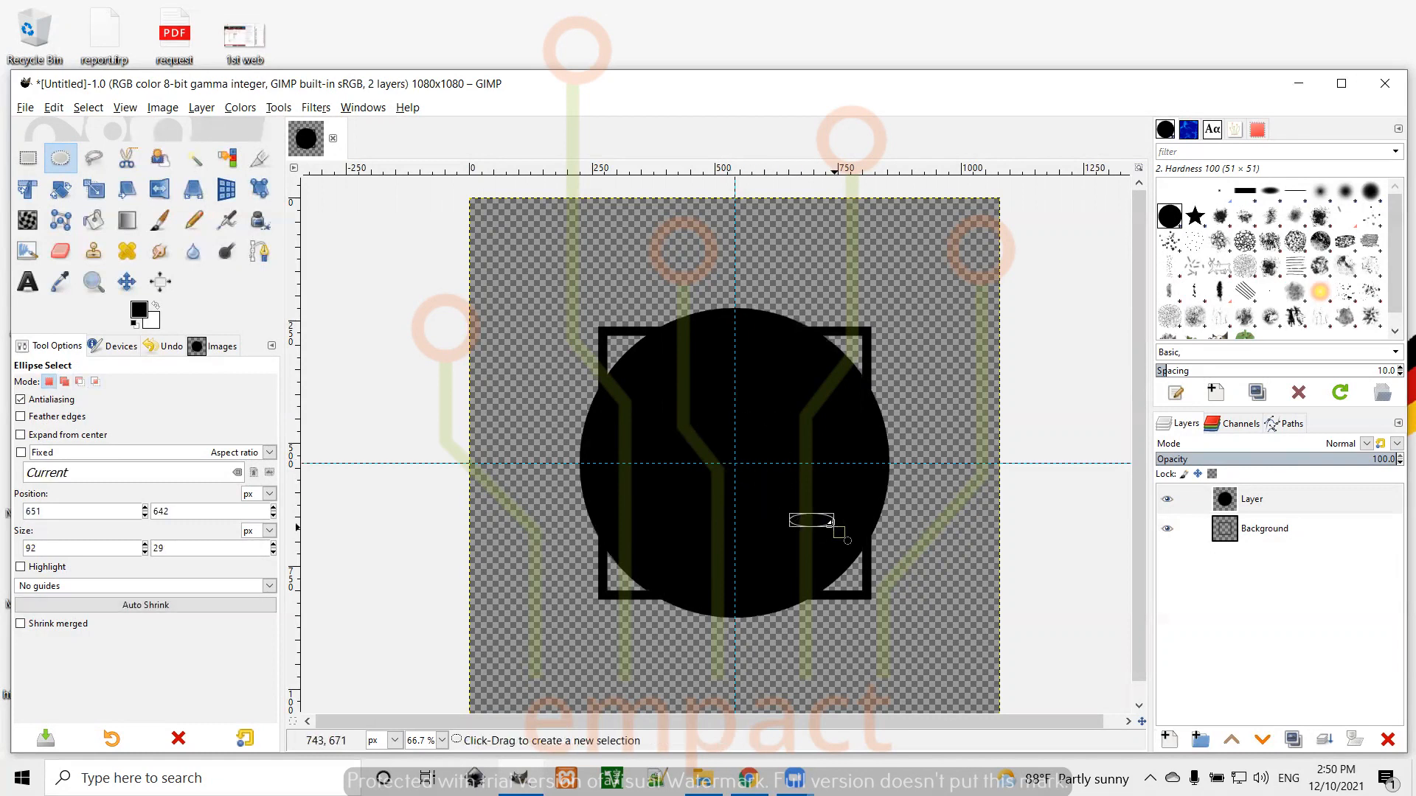
key(Escape)
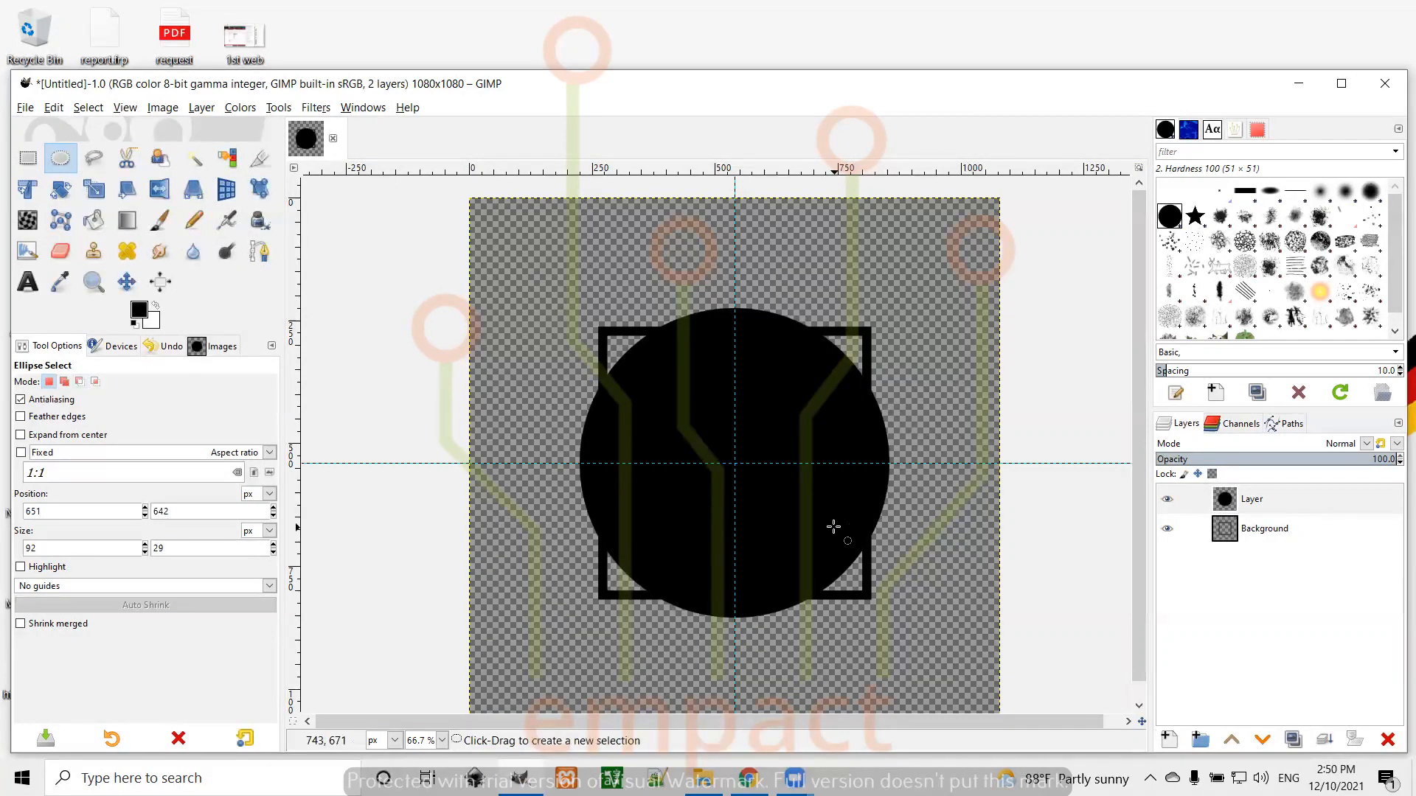
drag(734, 463, 844, 542)
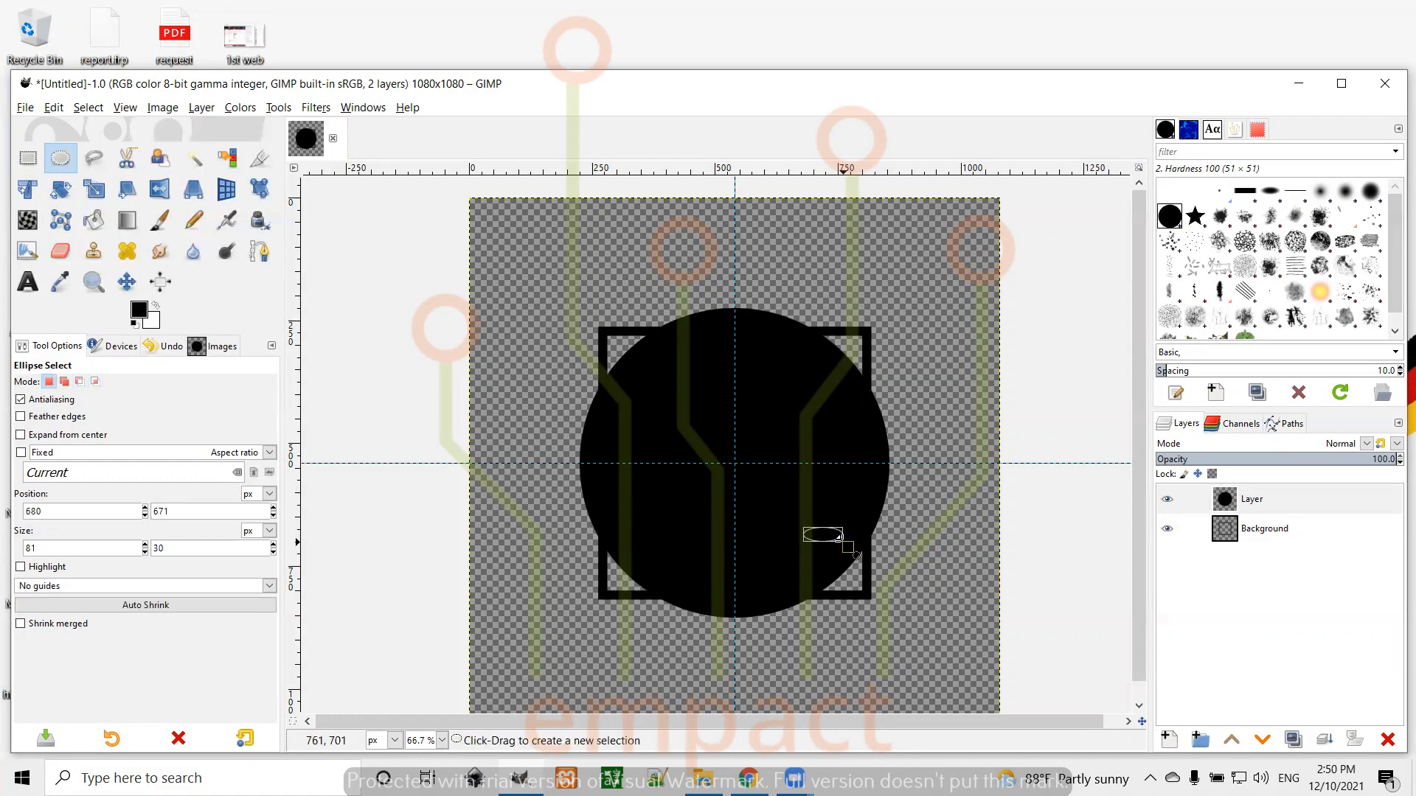
key(ctrl+z)
key(ctrl+z)
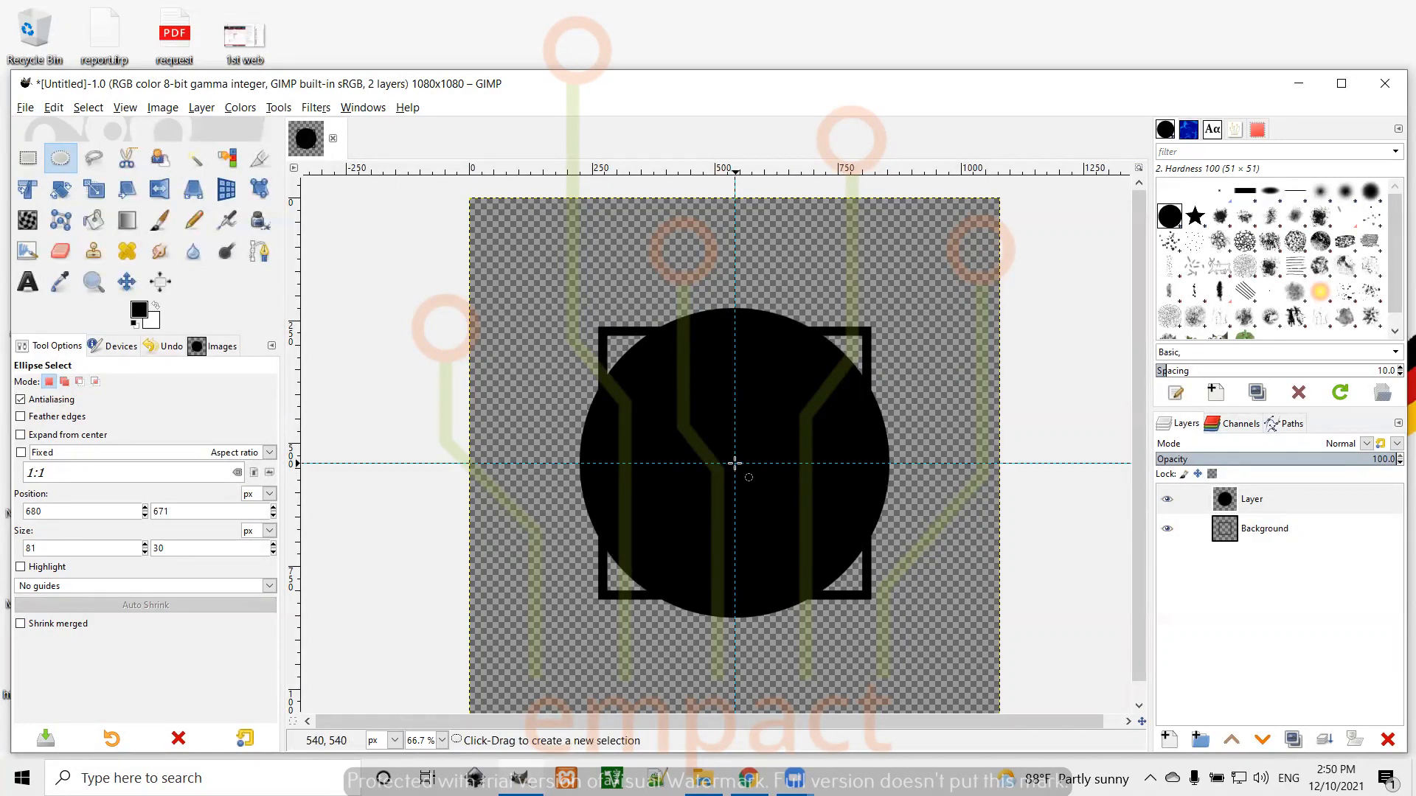
Step: Delete a circular area of about 597 × 597 px centred in the black circle to leave a ring, and deselect it
drag(734, 463, 881, 539)
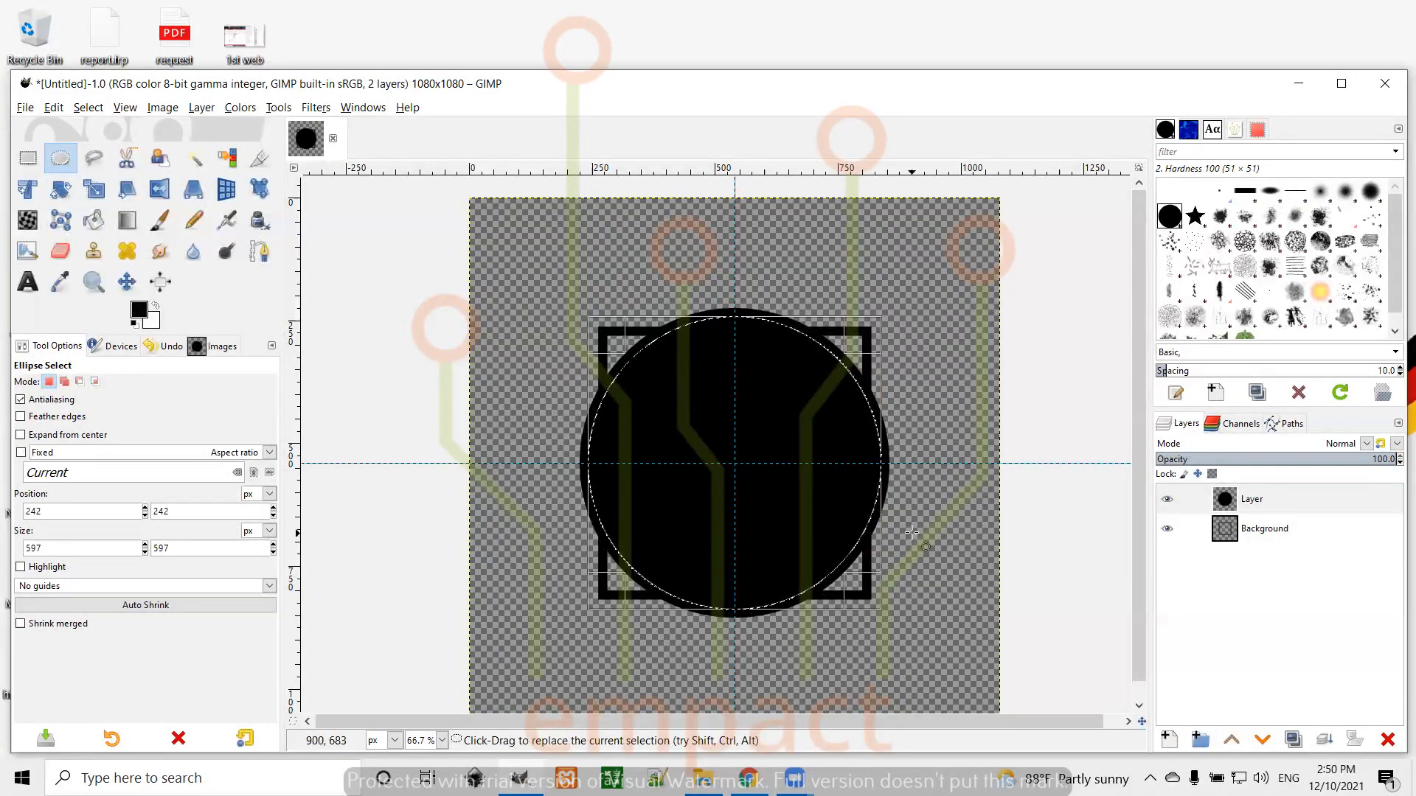
key(Delete)
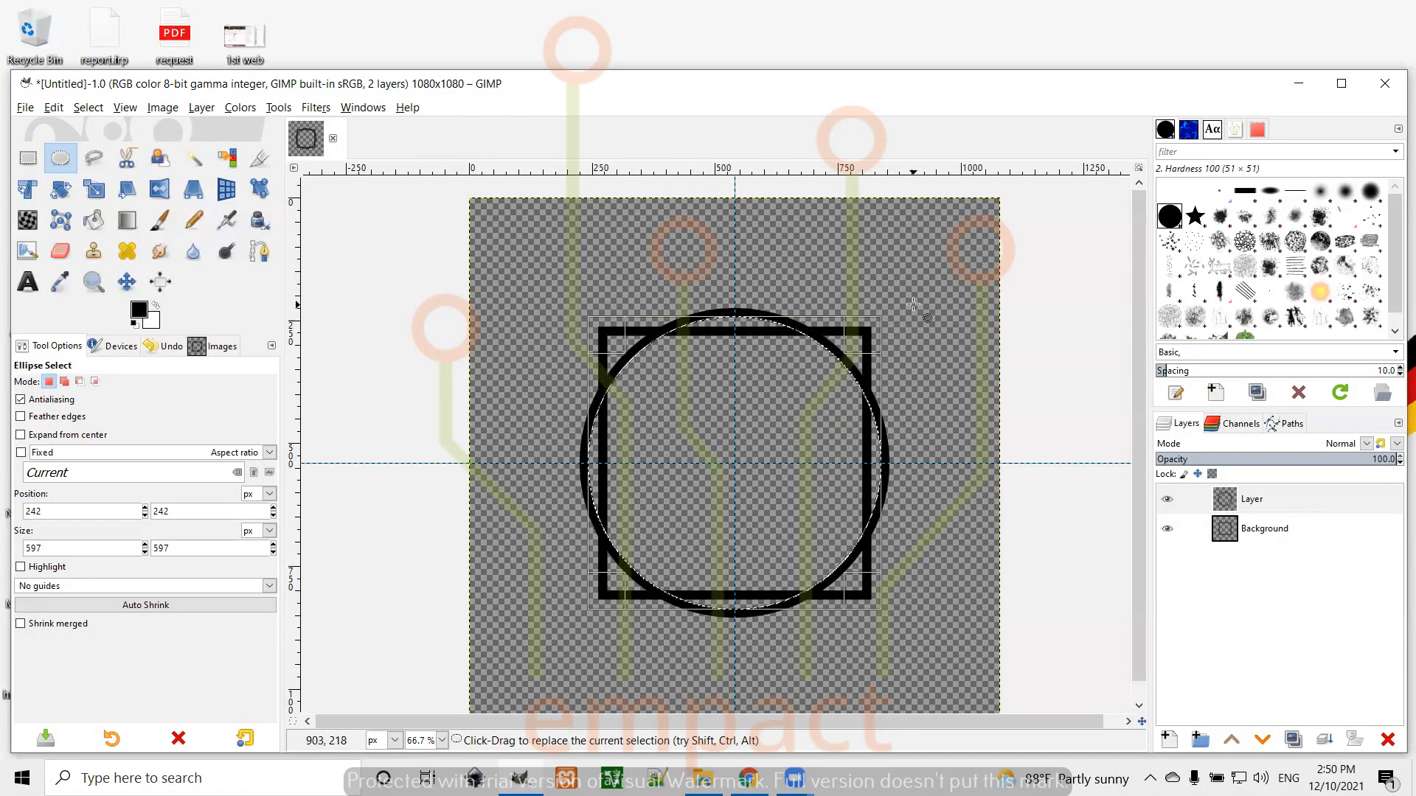
click(86, 108)
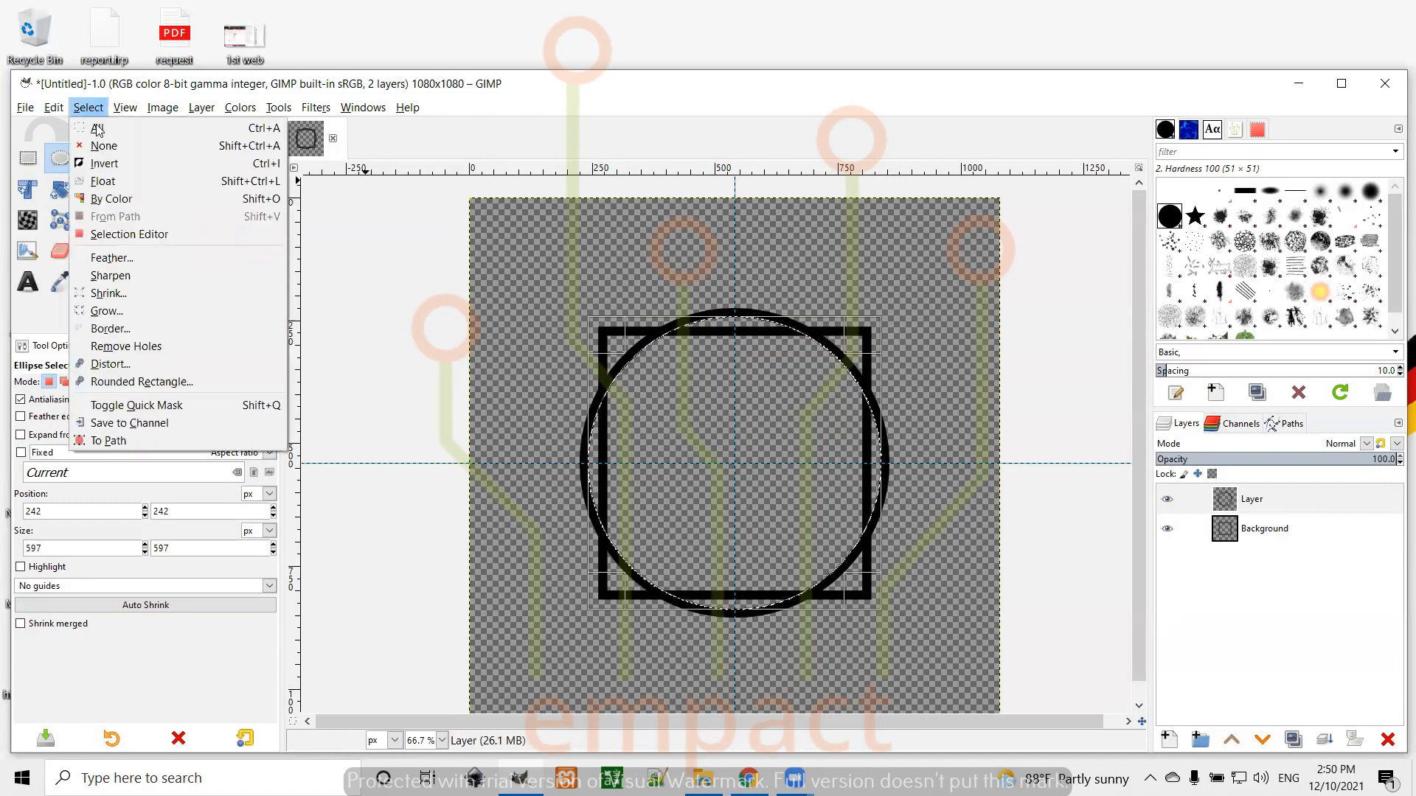
click(111, 149)
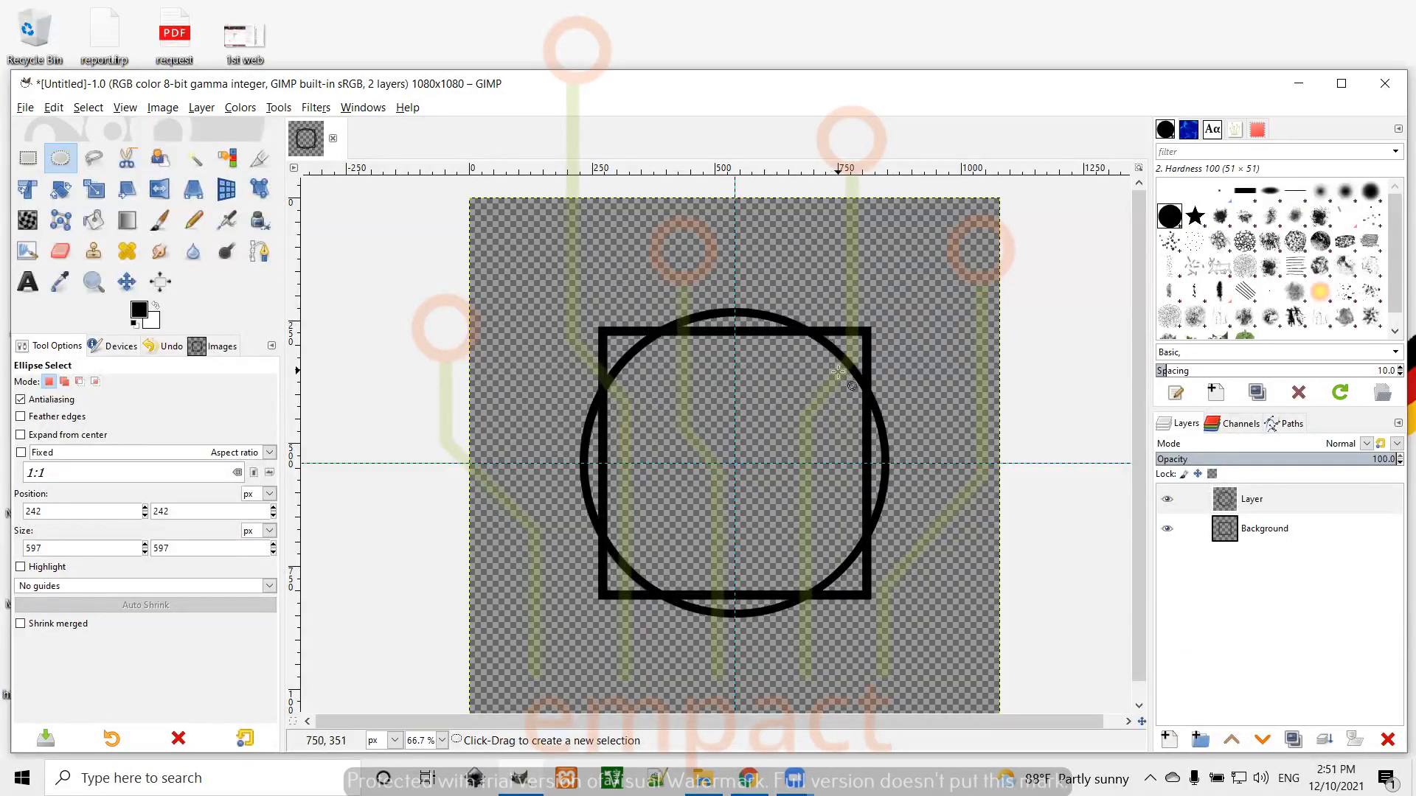
Step: Rotate the square frame on the Background layer by about 44.73° around the image centre
click(1235, 531)
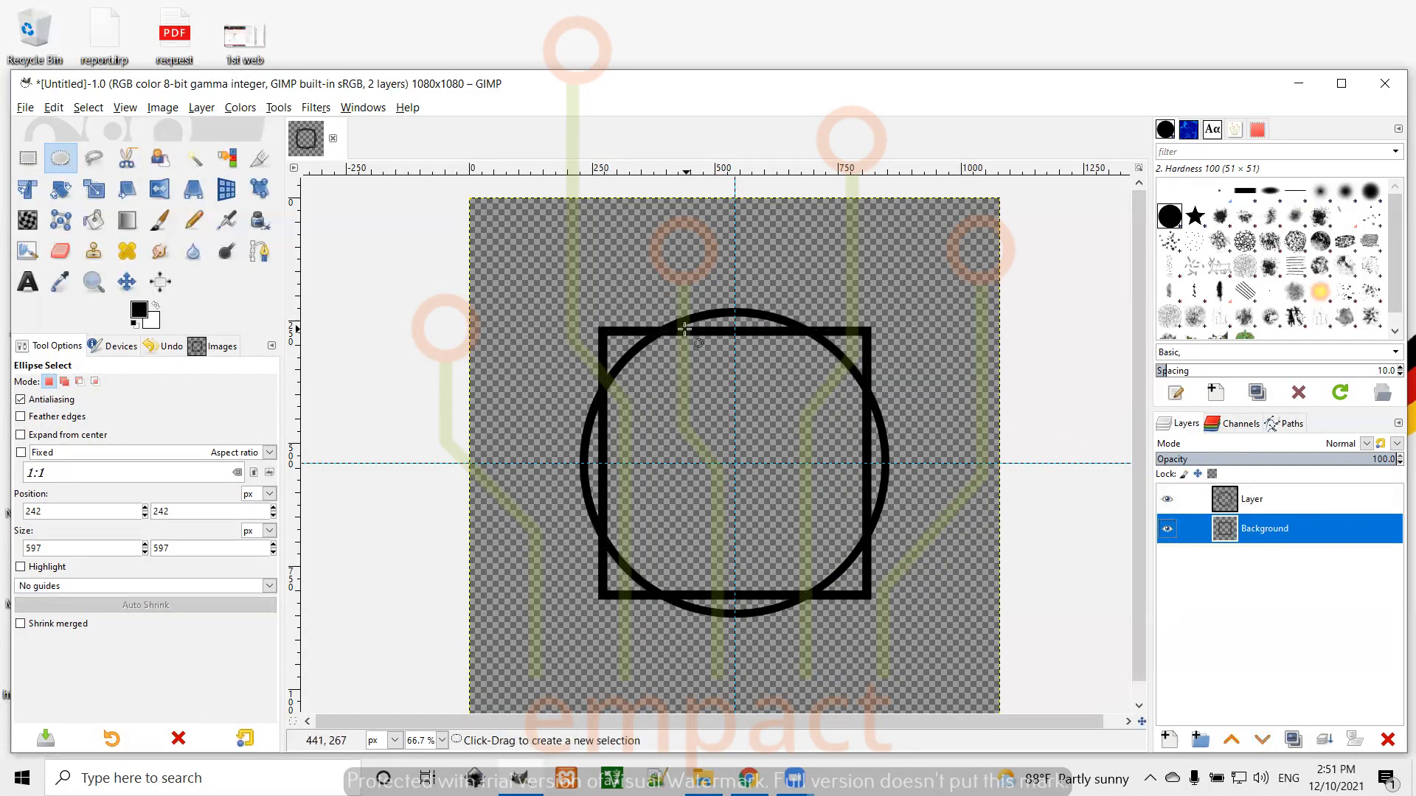
click(62, 191)
drag(627, 319, 751, 289)
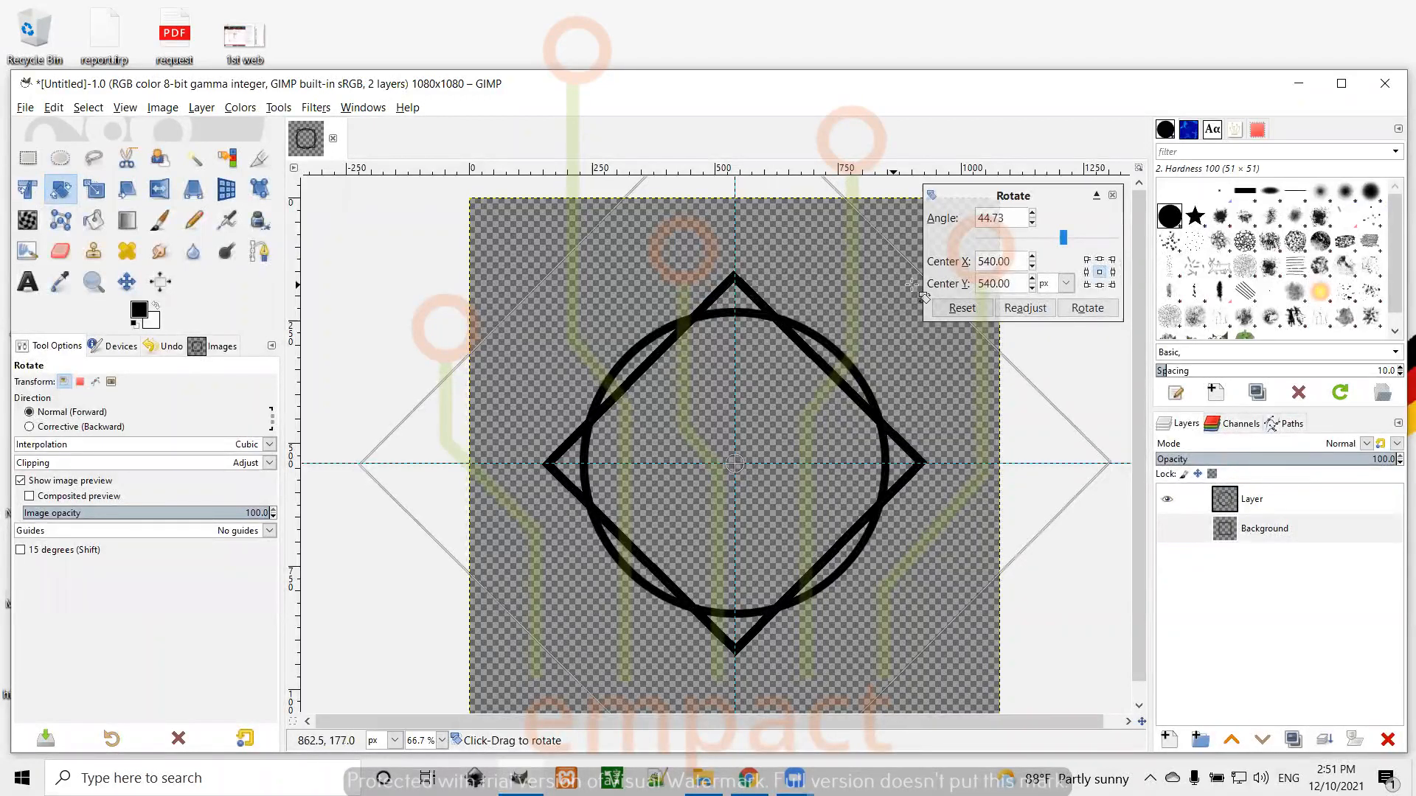
click(1087, 309)
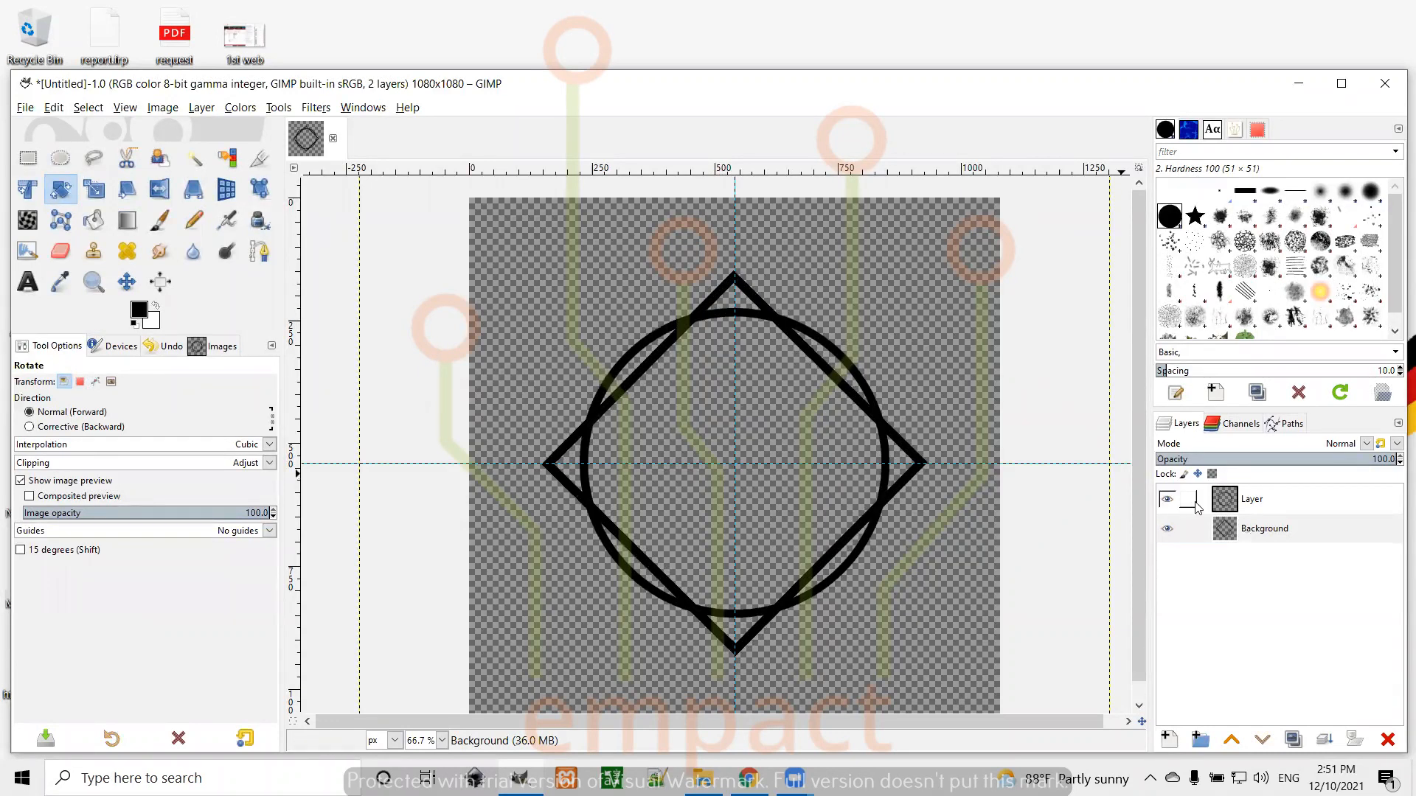
Step: Create a selection from the ring layer's alpha channel and grow it by 7 px
click(1238, 510)
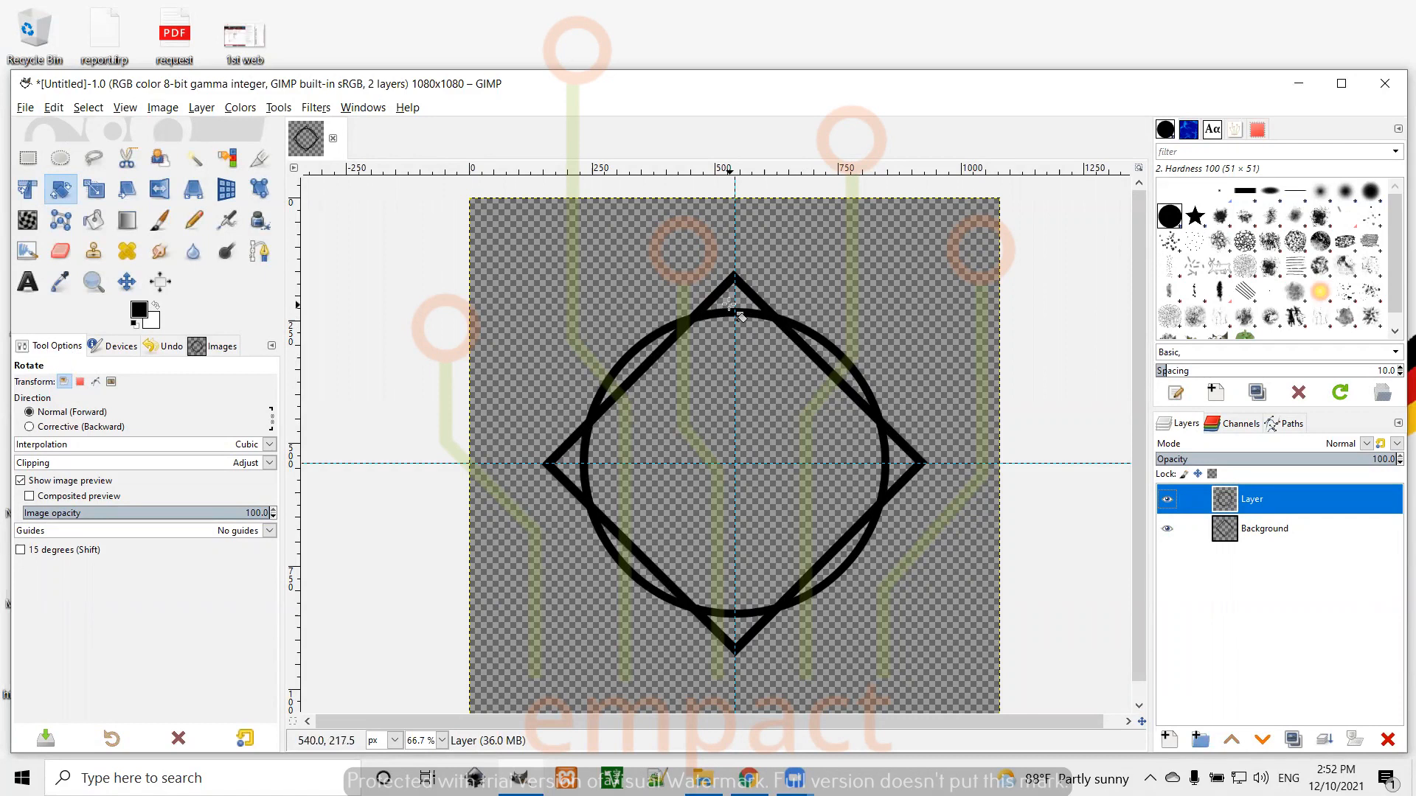
right_click(1249, 504)
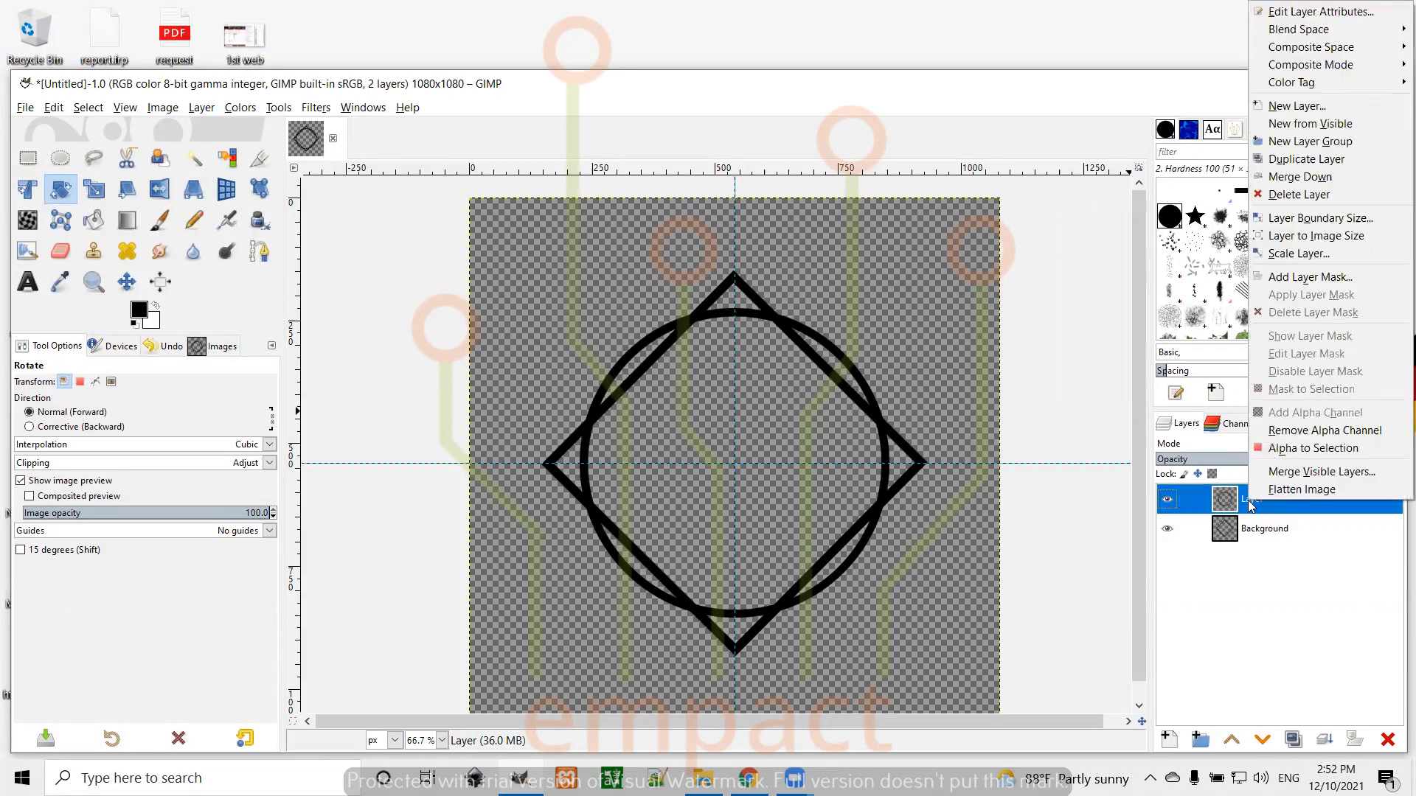
click(1327, 451)
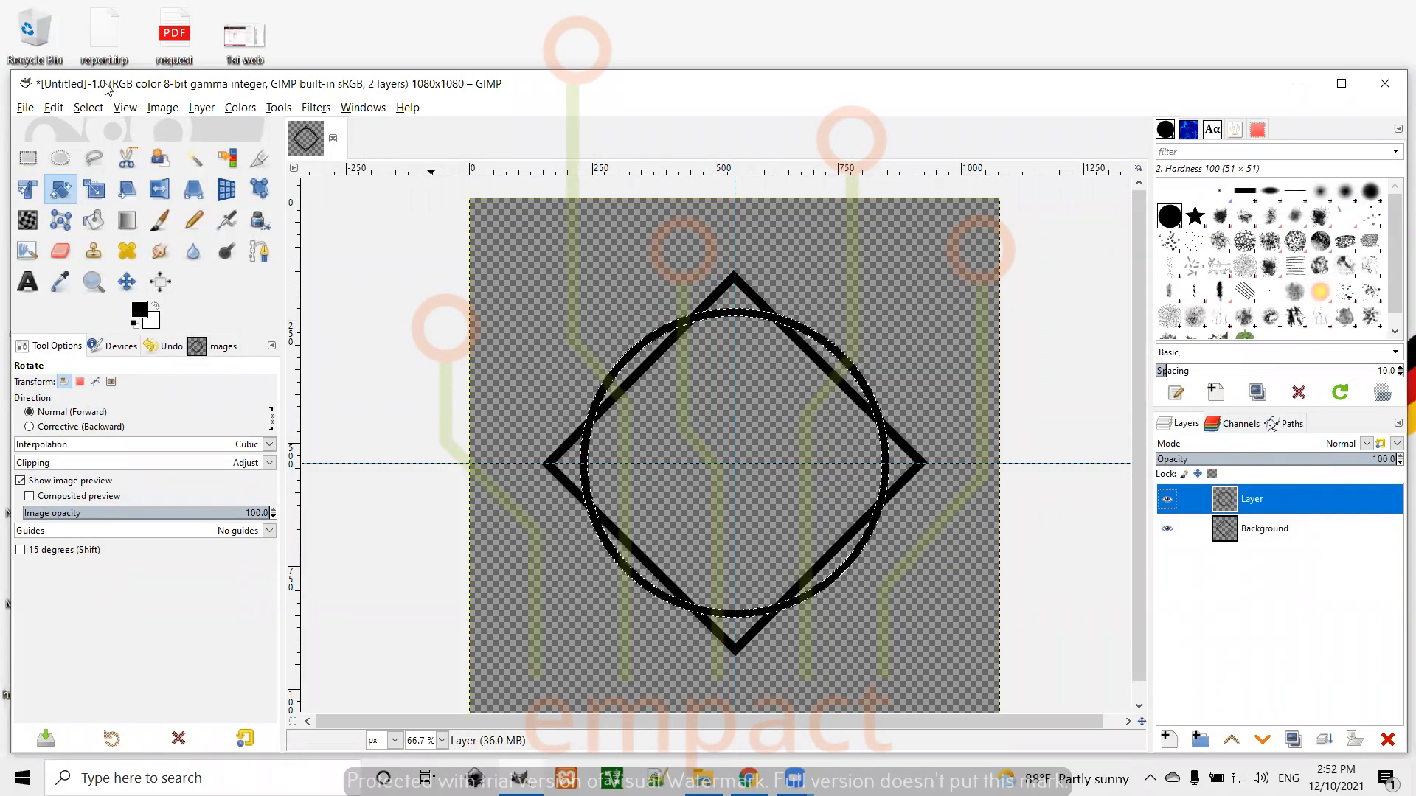
click(87, 109)
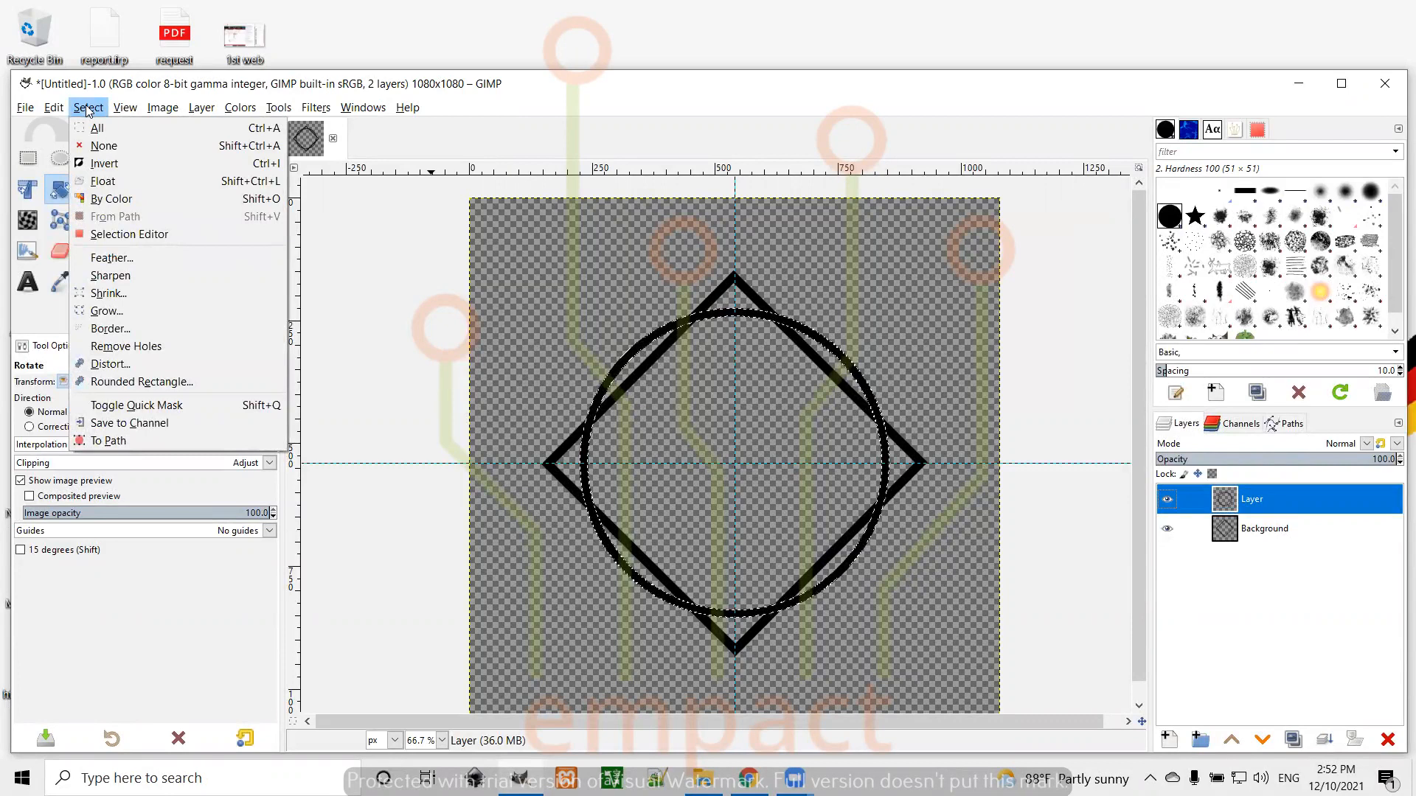
click(111, 311)
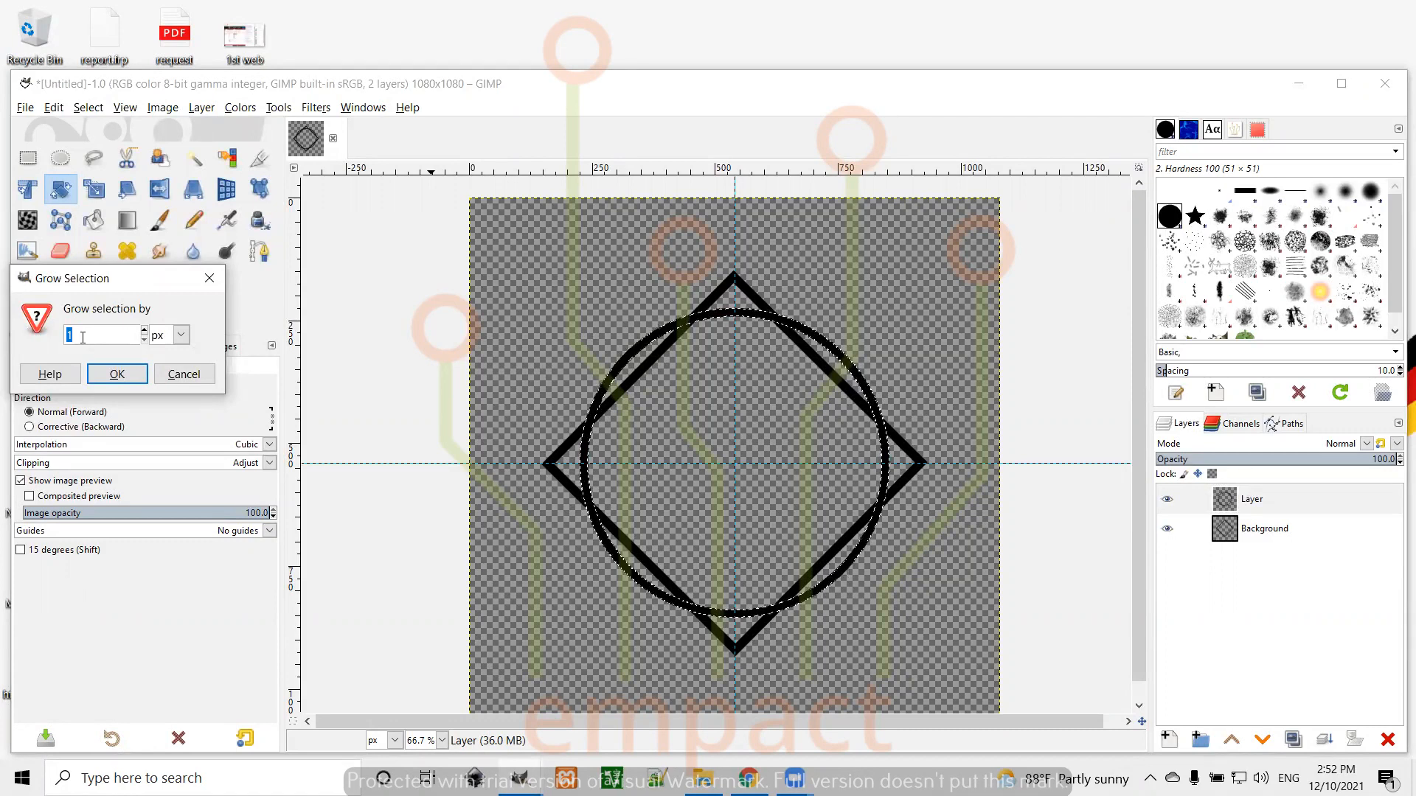
text(7)
click(118, 374)
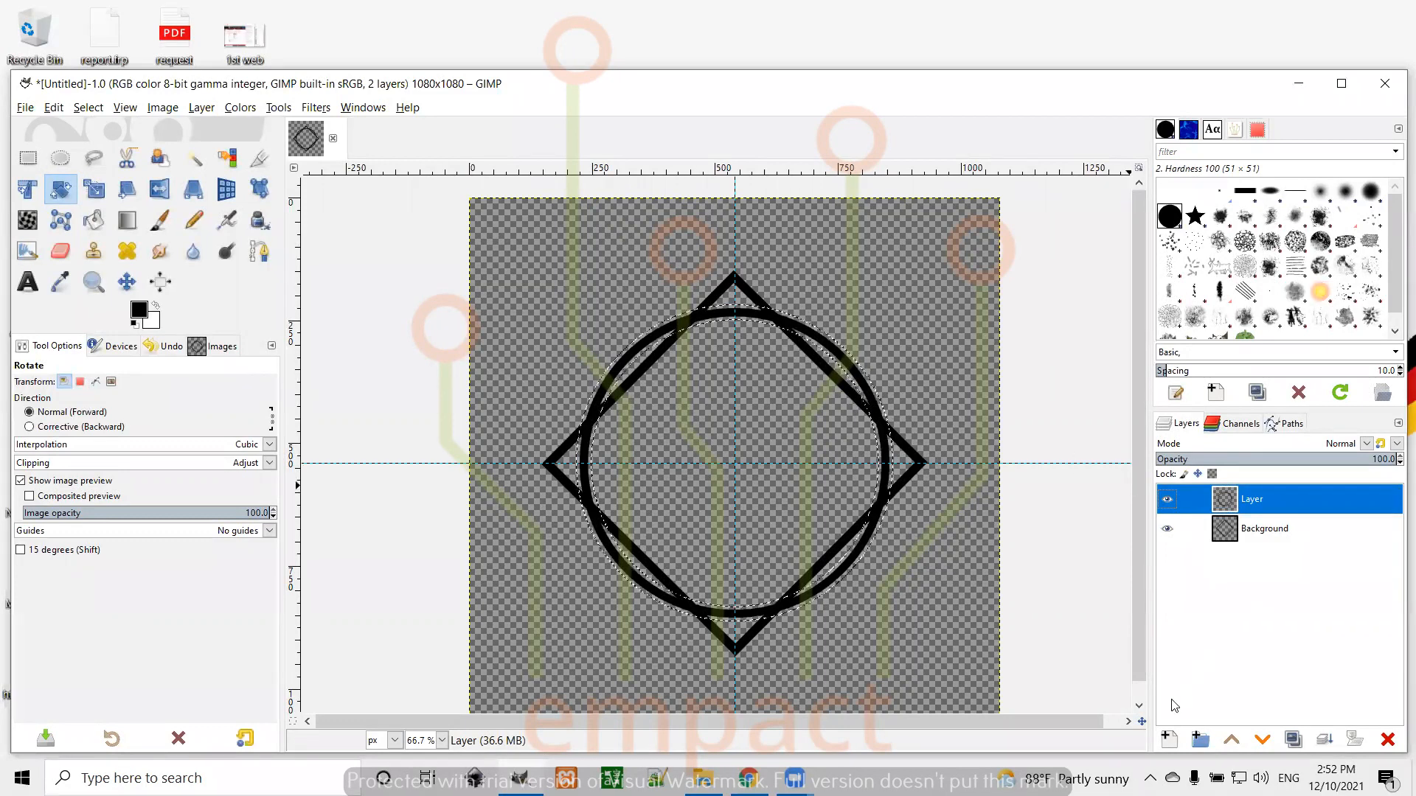
Step: Add a new 1080 × 1080 px transparent layer and raise its Red curve's start point to output 255
click(1169, 740)
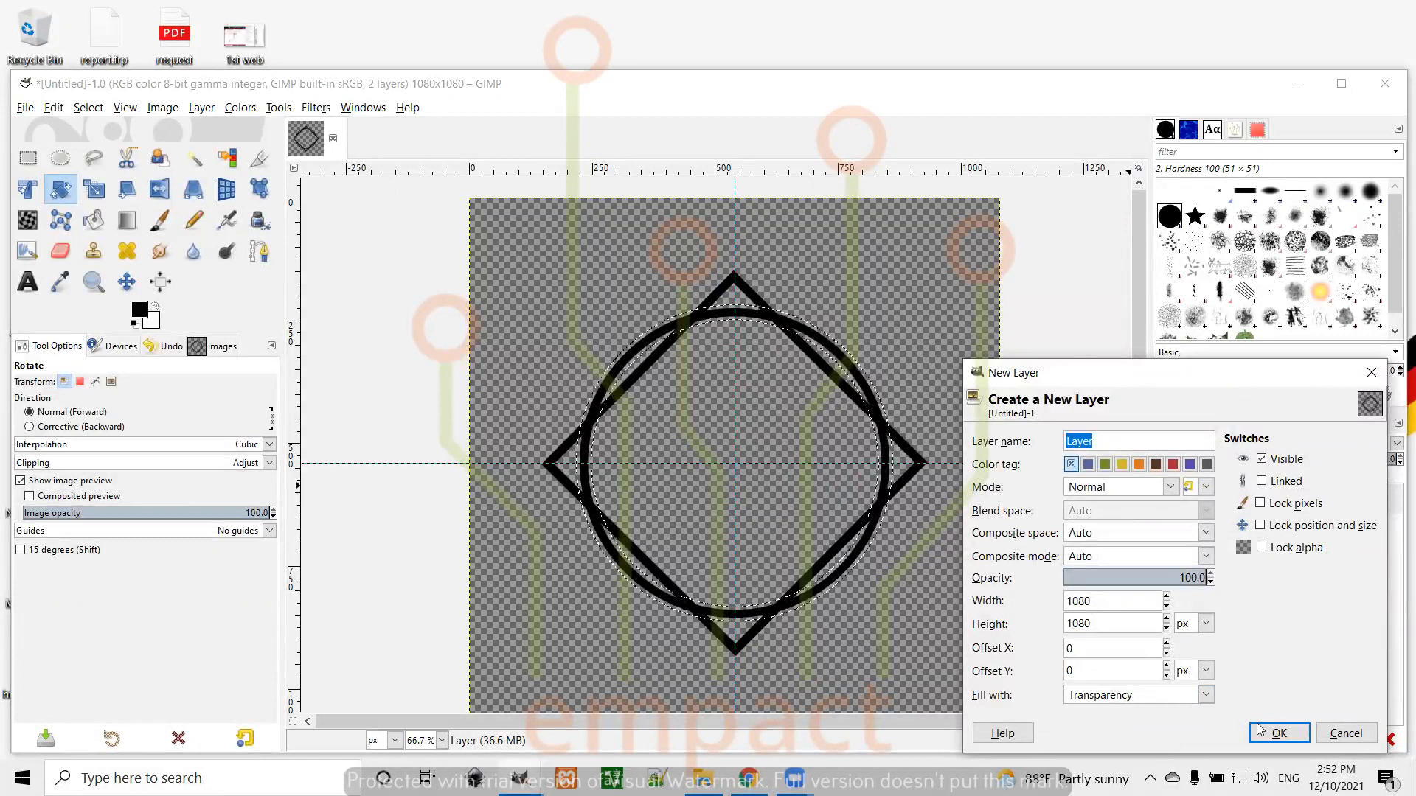
click(1280, 734)
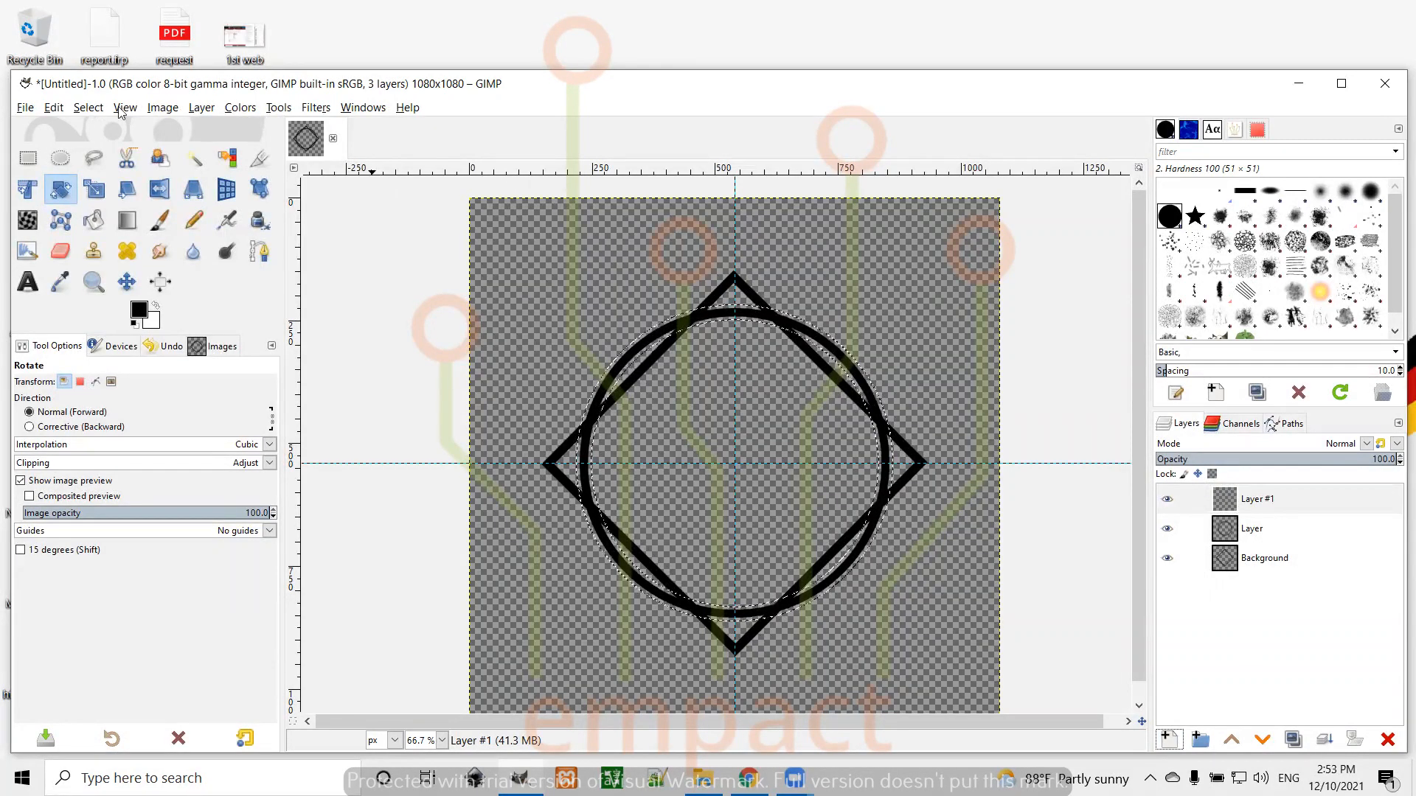
click(233, 110)
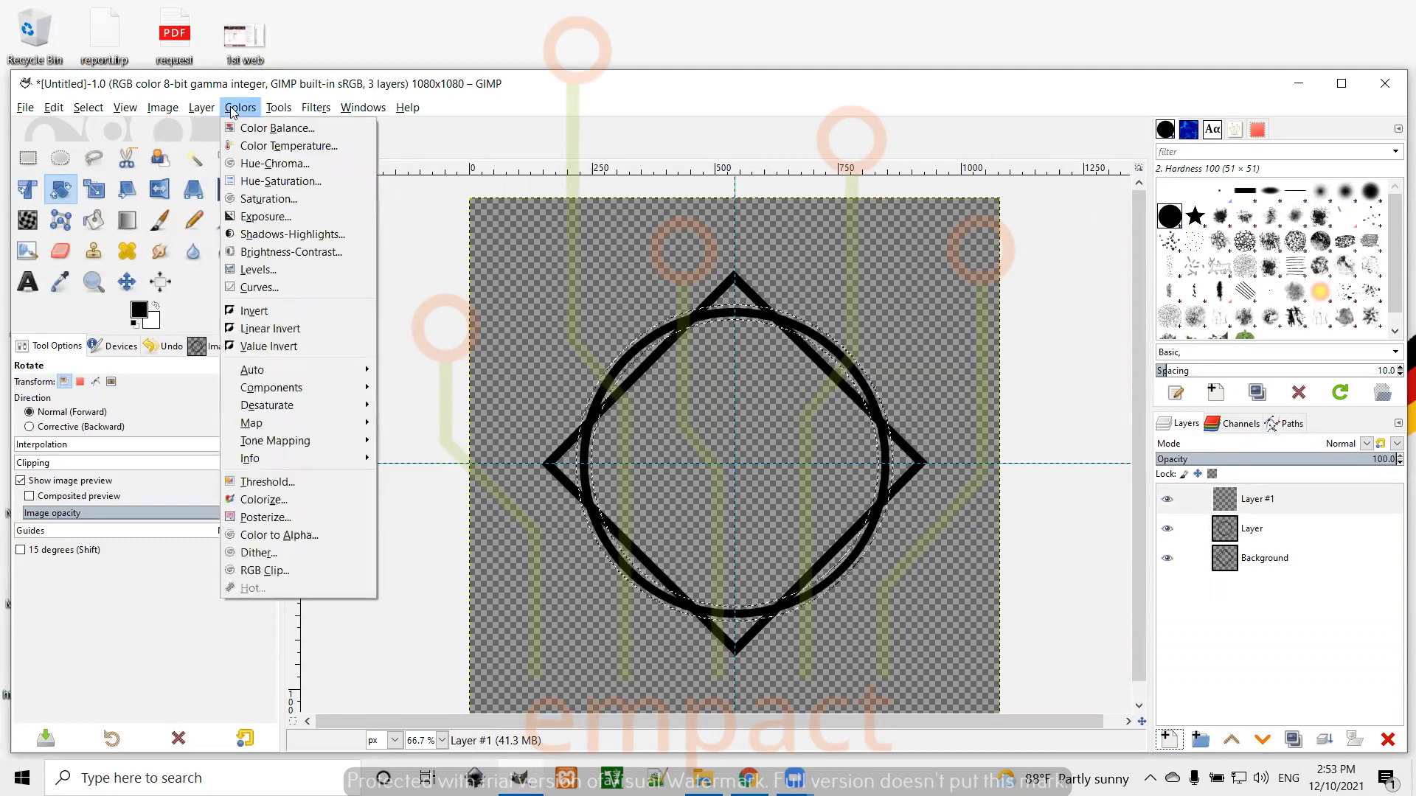
click(265, 288)
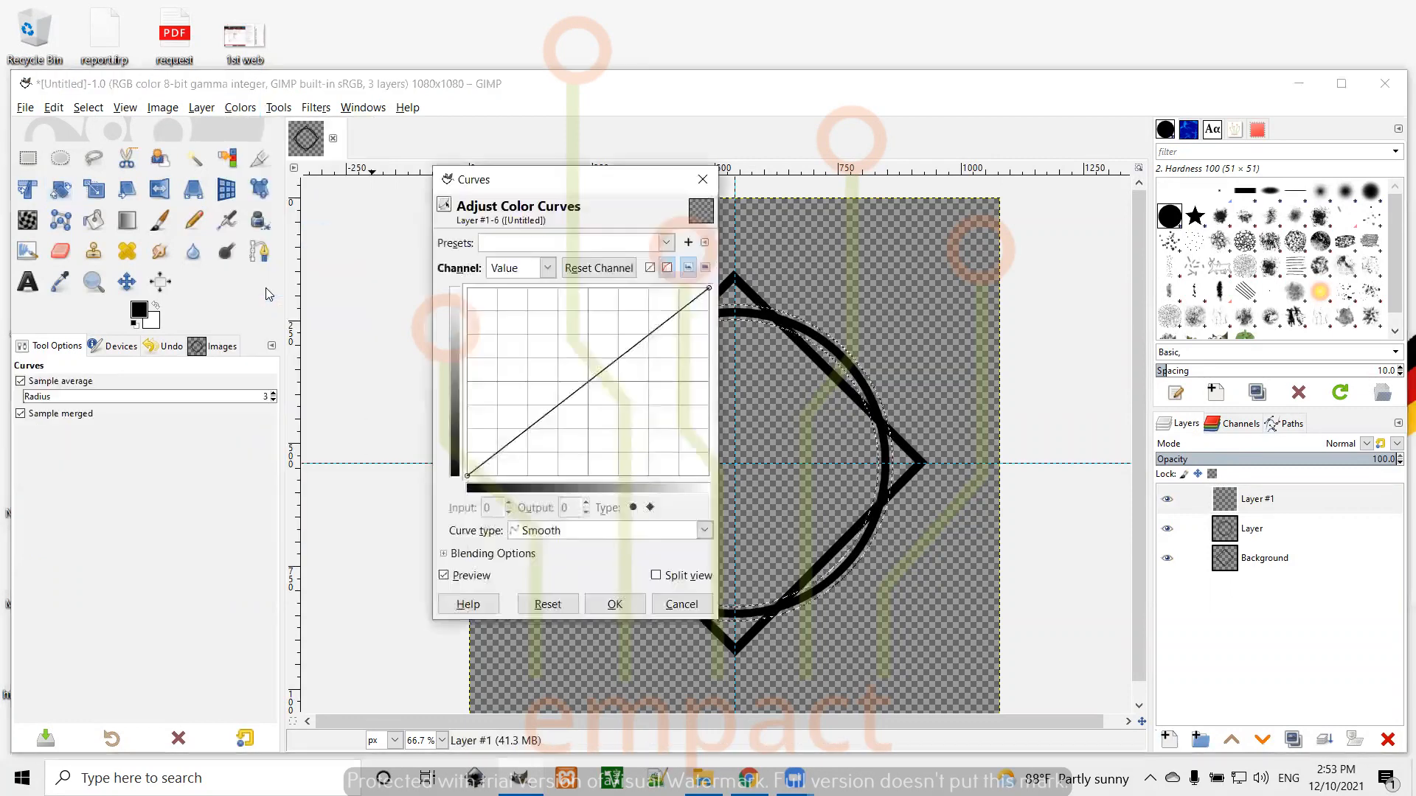
click(547, 269)
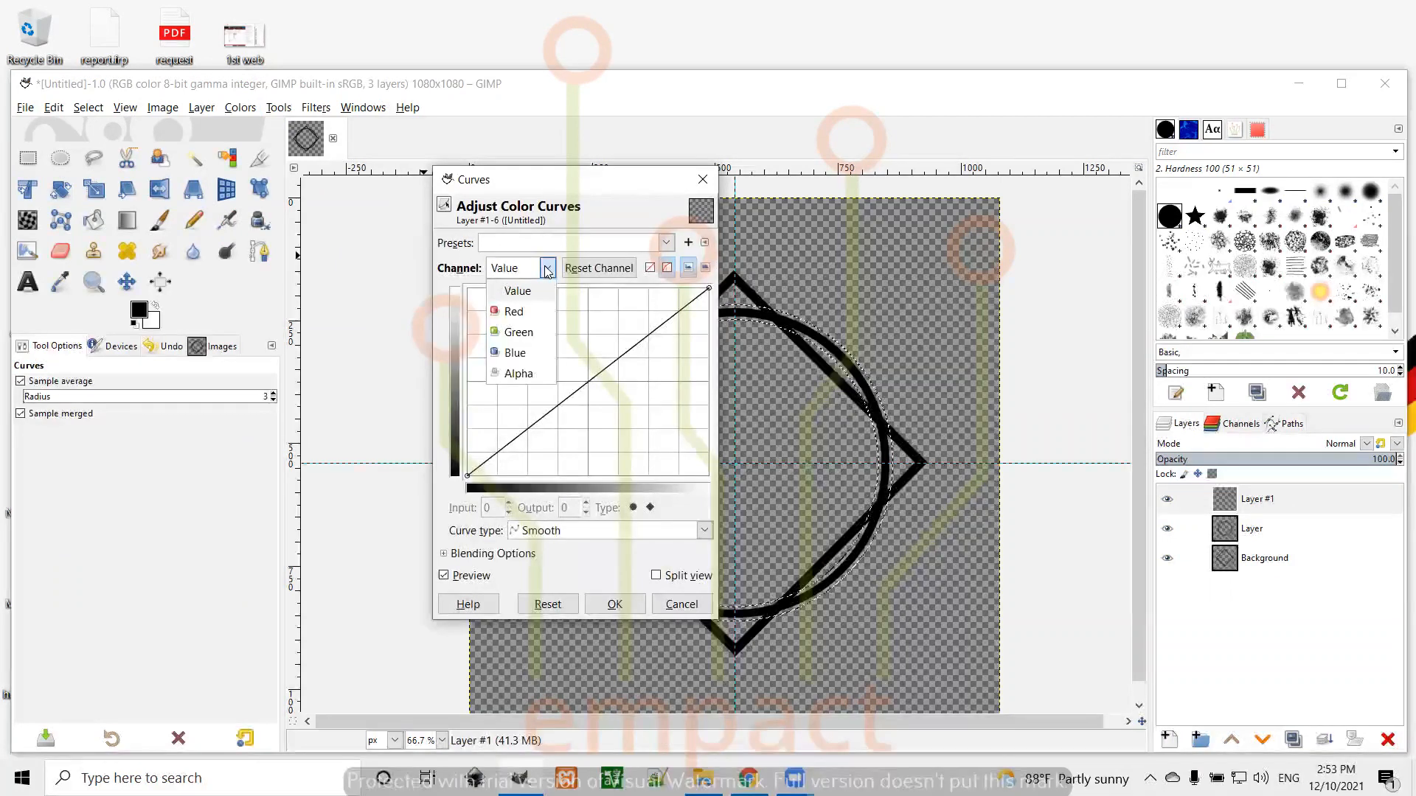
click(526, 313)
drag(465, 427, 459, 284)
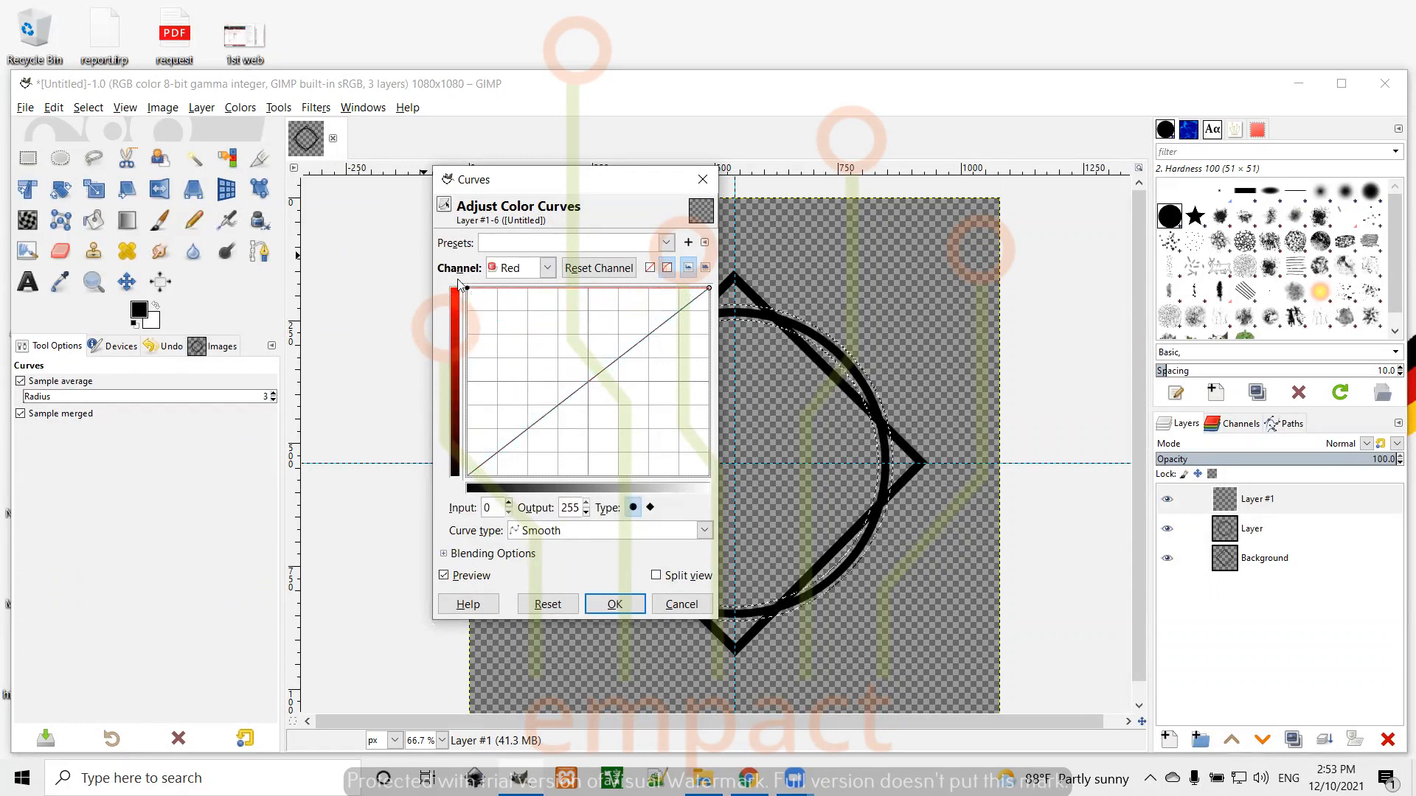
click(617, 607)
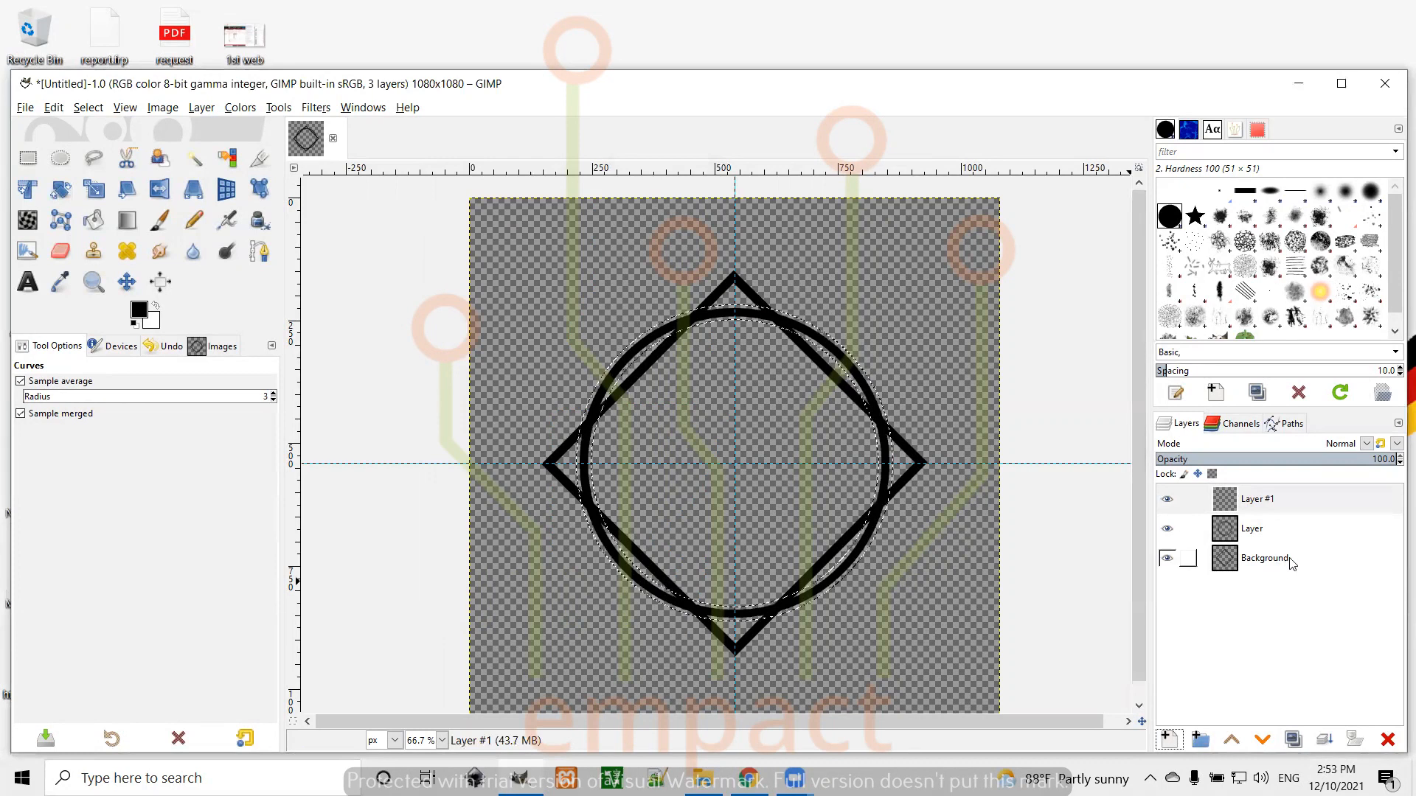
Step: Color the ring layer red by raising its Red curve's start point to output 255, and set the layer opacity to about 50%
click(1253, 531)
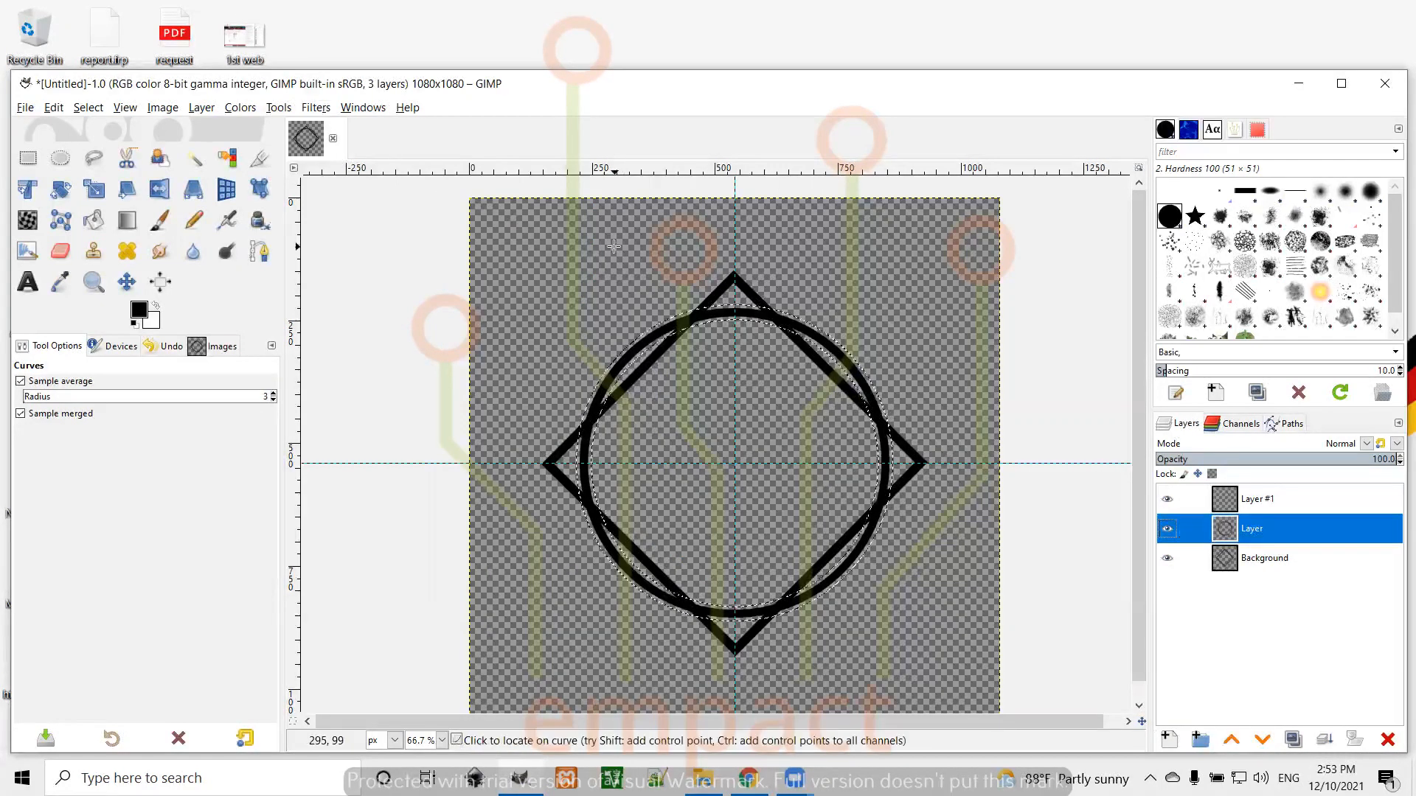
click(240, 108)
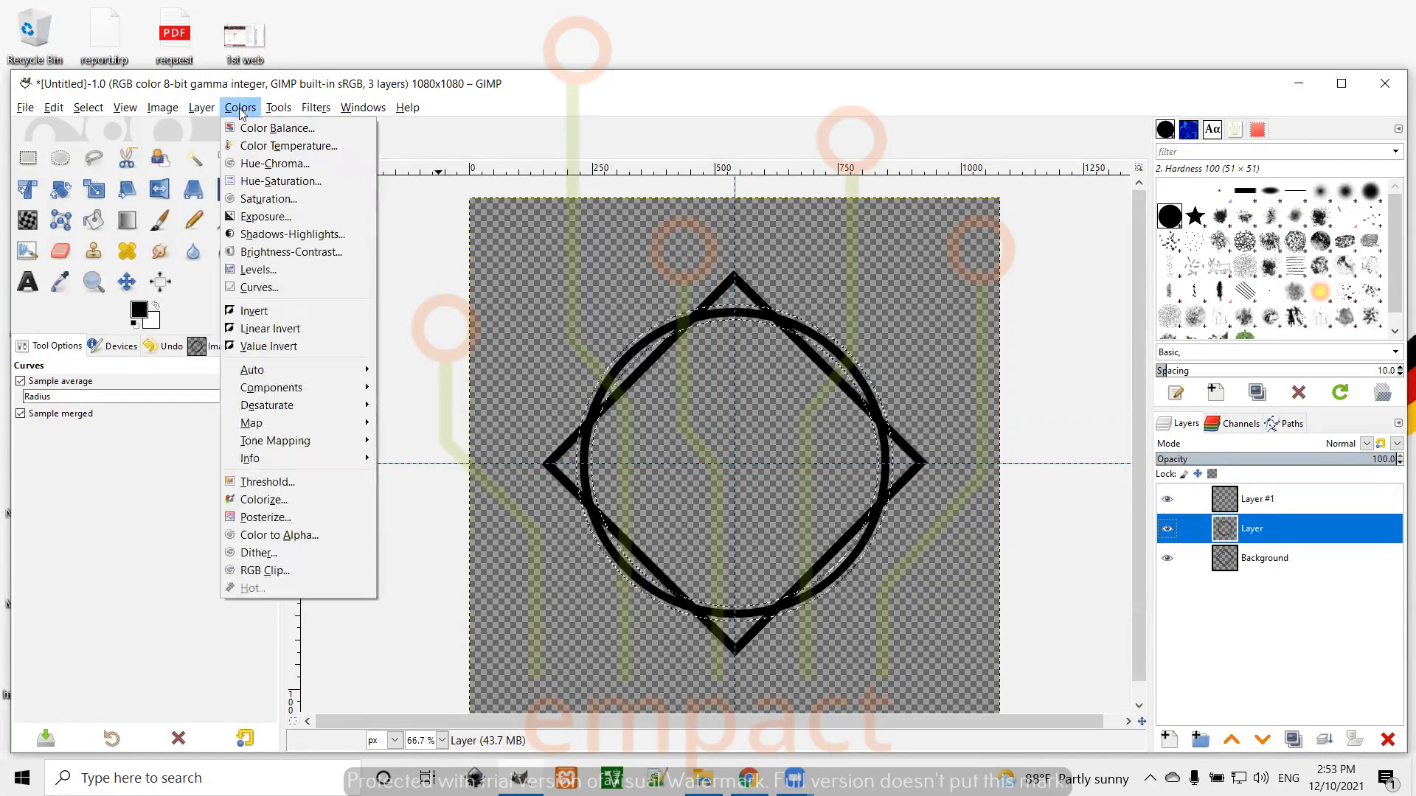
click(283, 287)
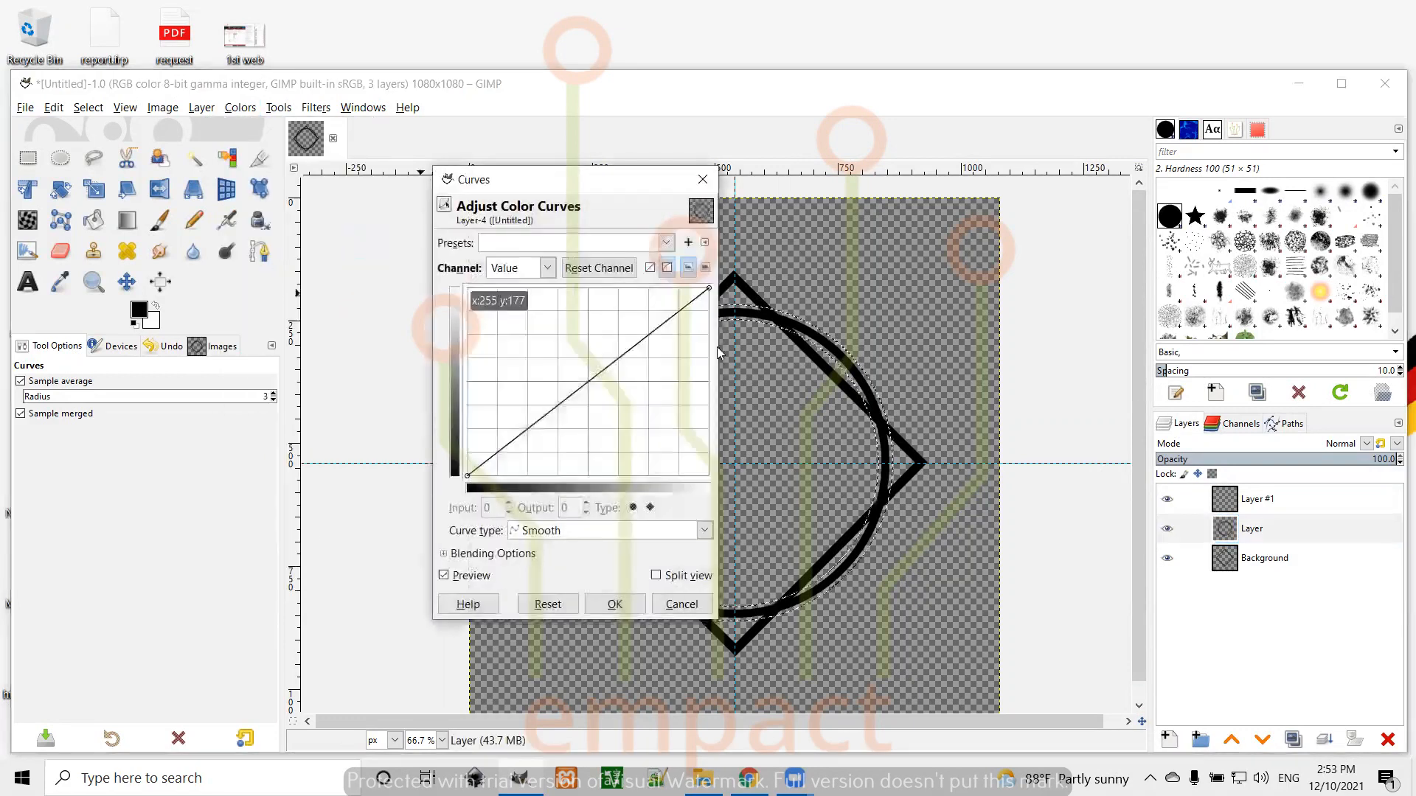
click(547, 267)
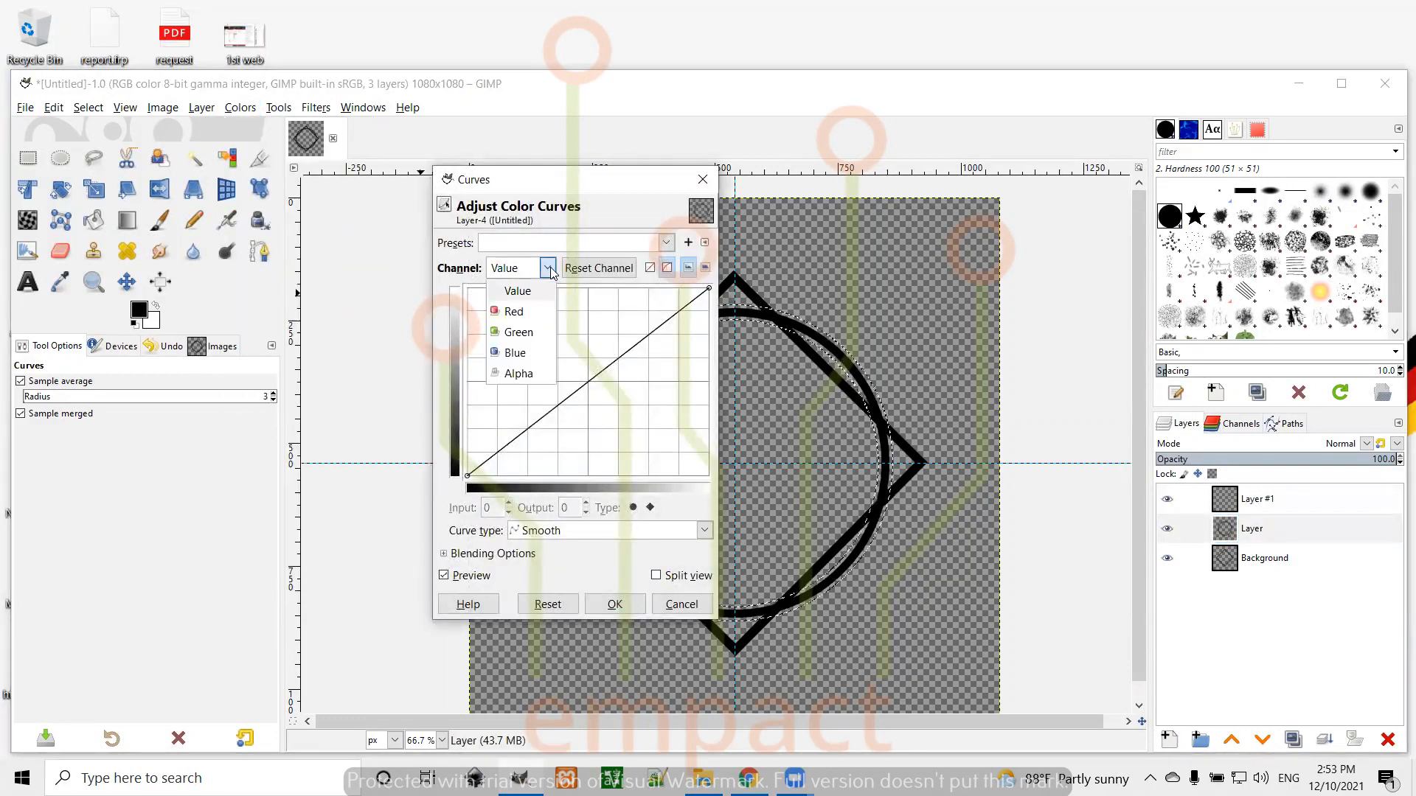
click(509, 310)
drag(467, 475, 459, 288)
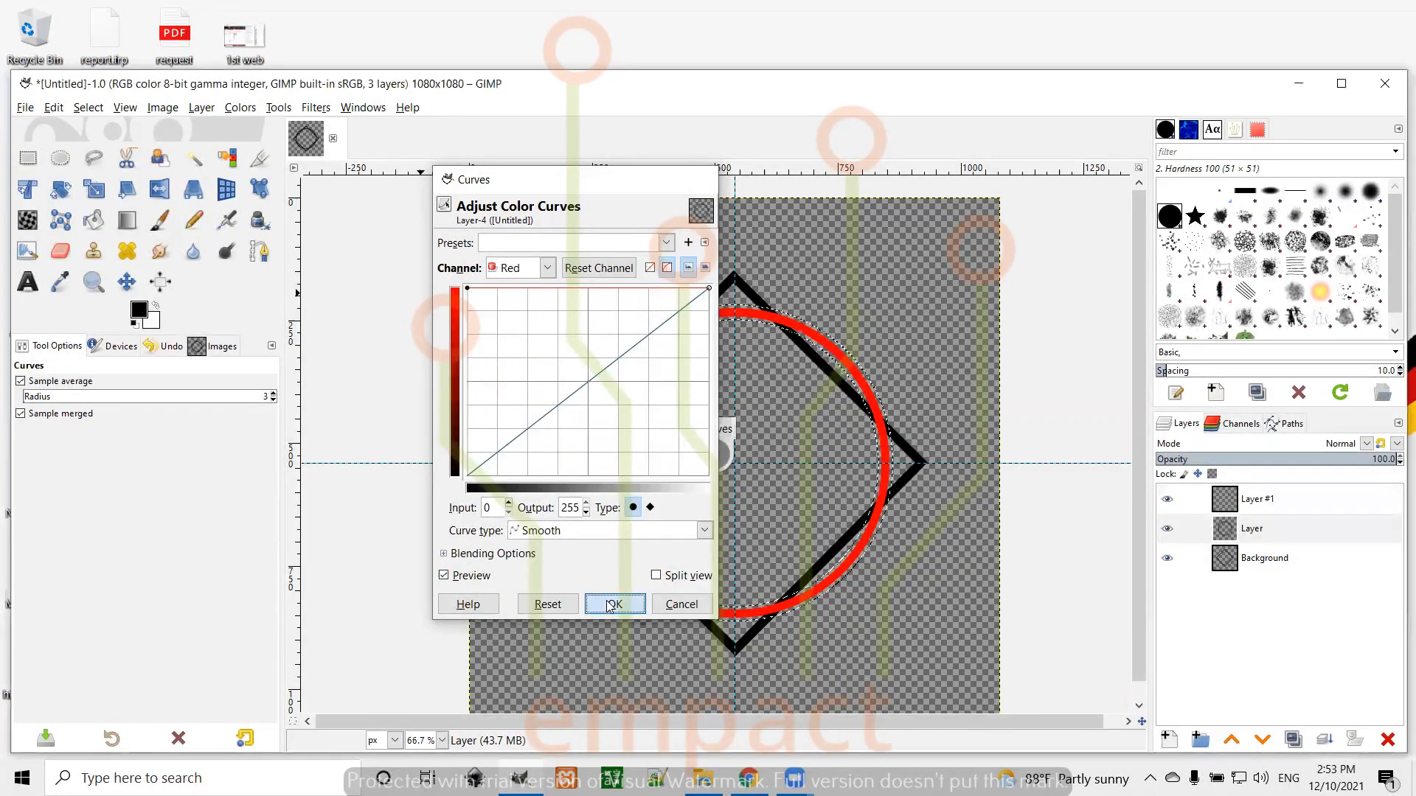
click(612, 604)
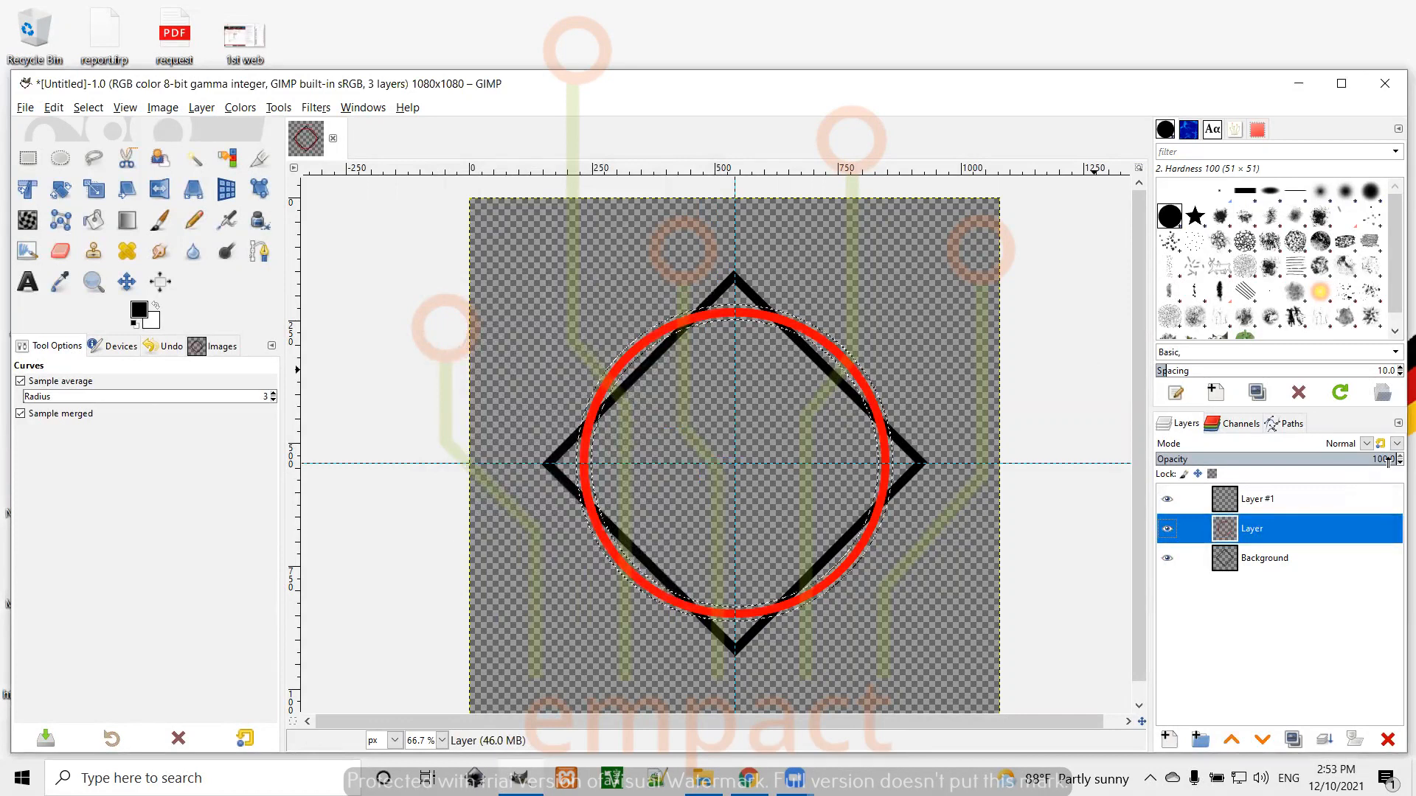
drag(1390, 461, 1275, 465)
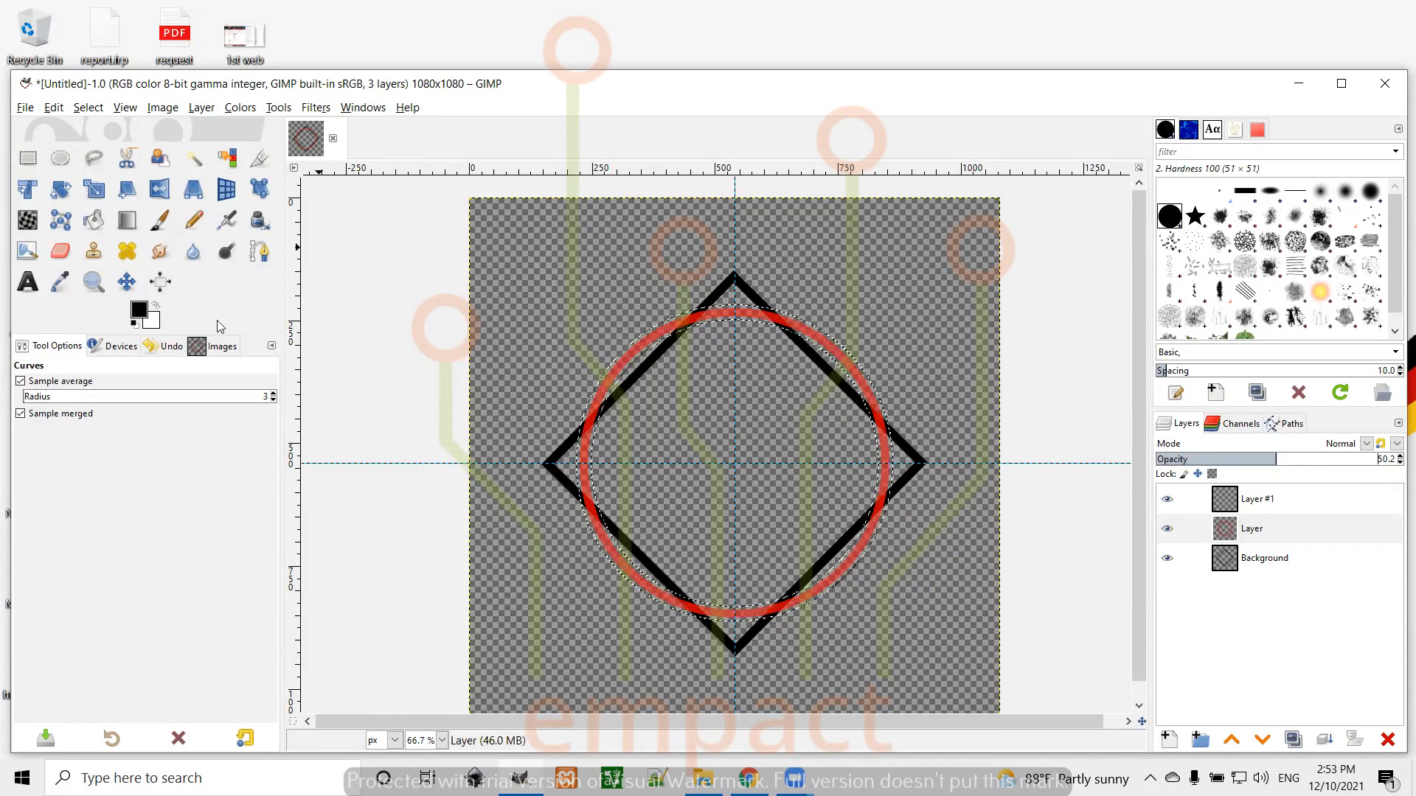
Step: Erase the red ring where it crosses the rotated frame's upper-right side near the top corner, using a size 90 eraser
click(62, 259)
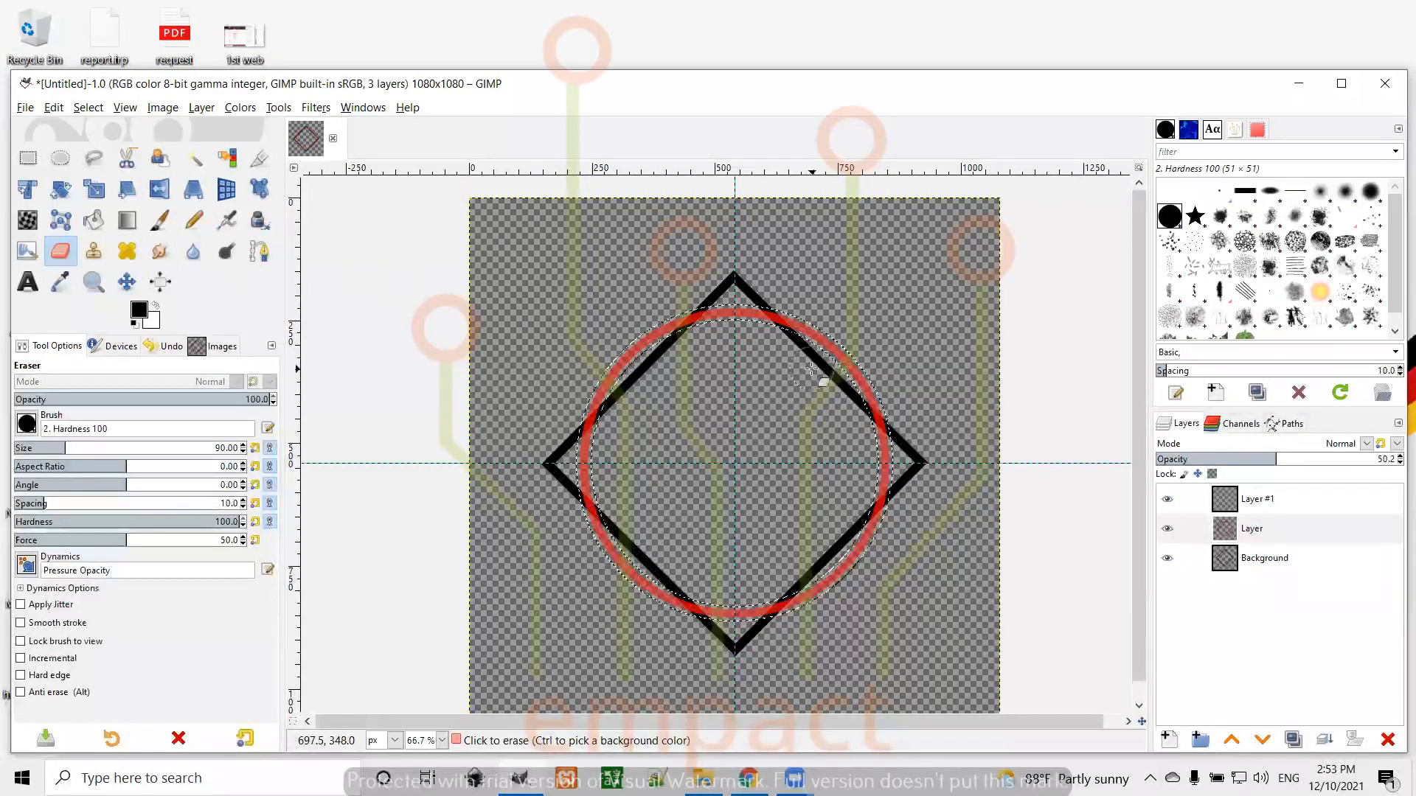
scroll(811, 369, up, 2)
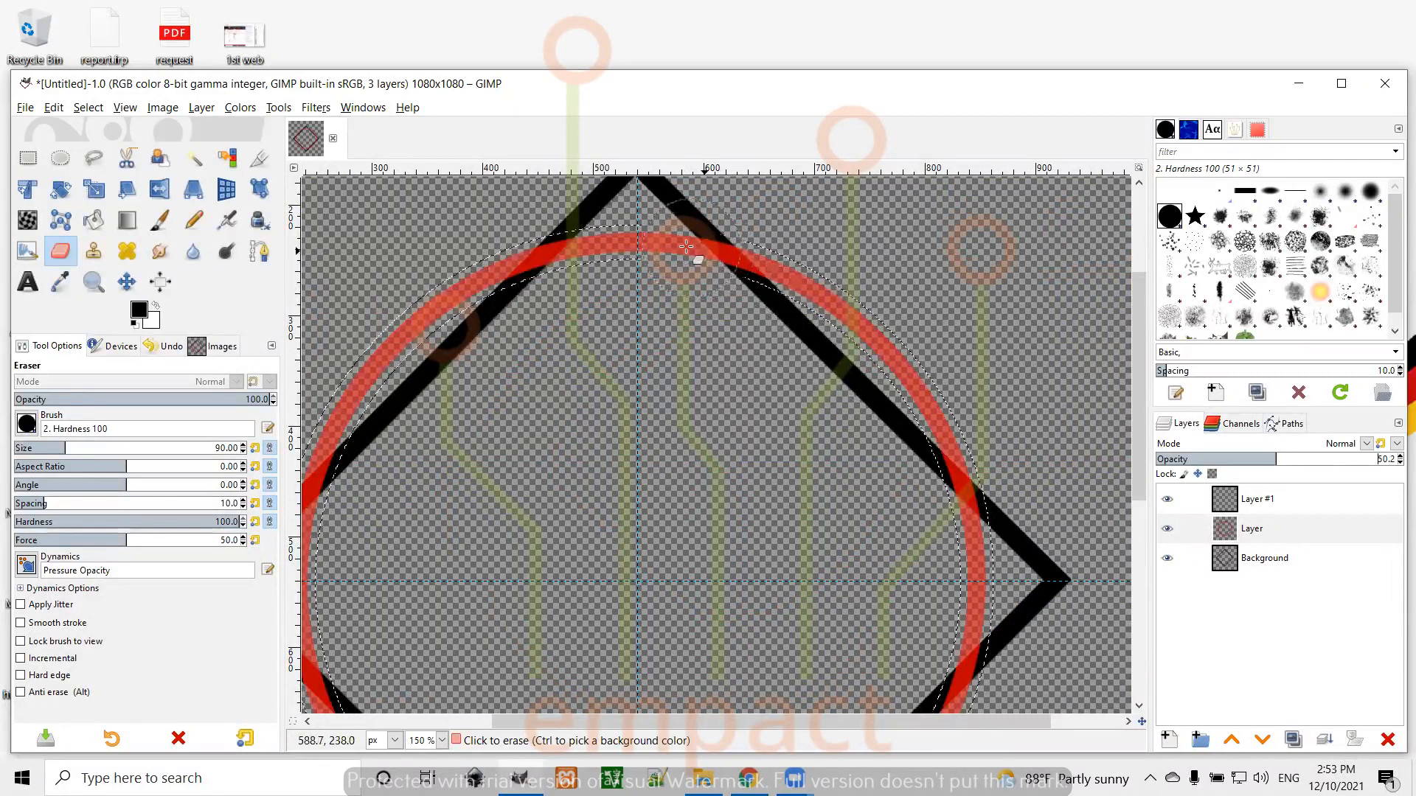
click(734, 262)
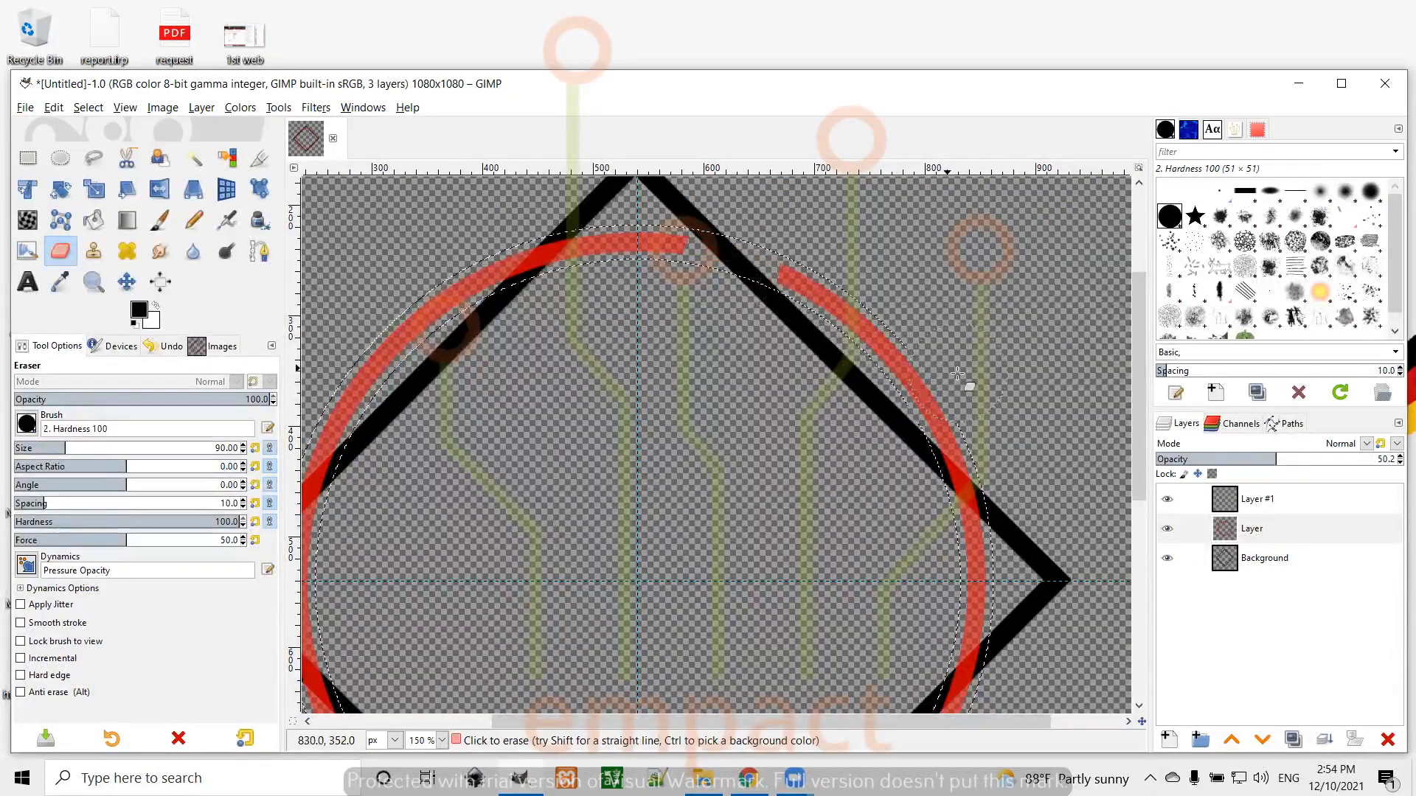
Step: Erase the red ring where it crosses the frame's lower-right side near the right corner and lower-left side near the bottom corner
scroll(988, 483, down, 5)
scroll(988, 483, up, 5)
scroll(988, 483, down, 5)
scroll(988, 483, up, 2)
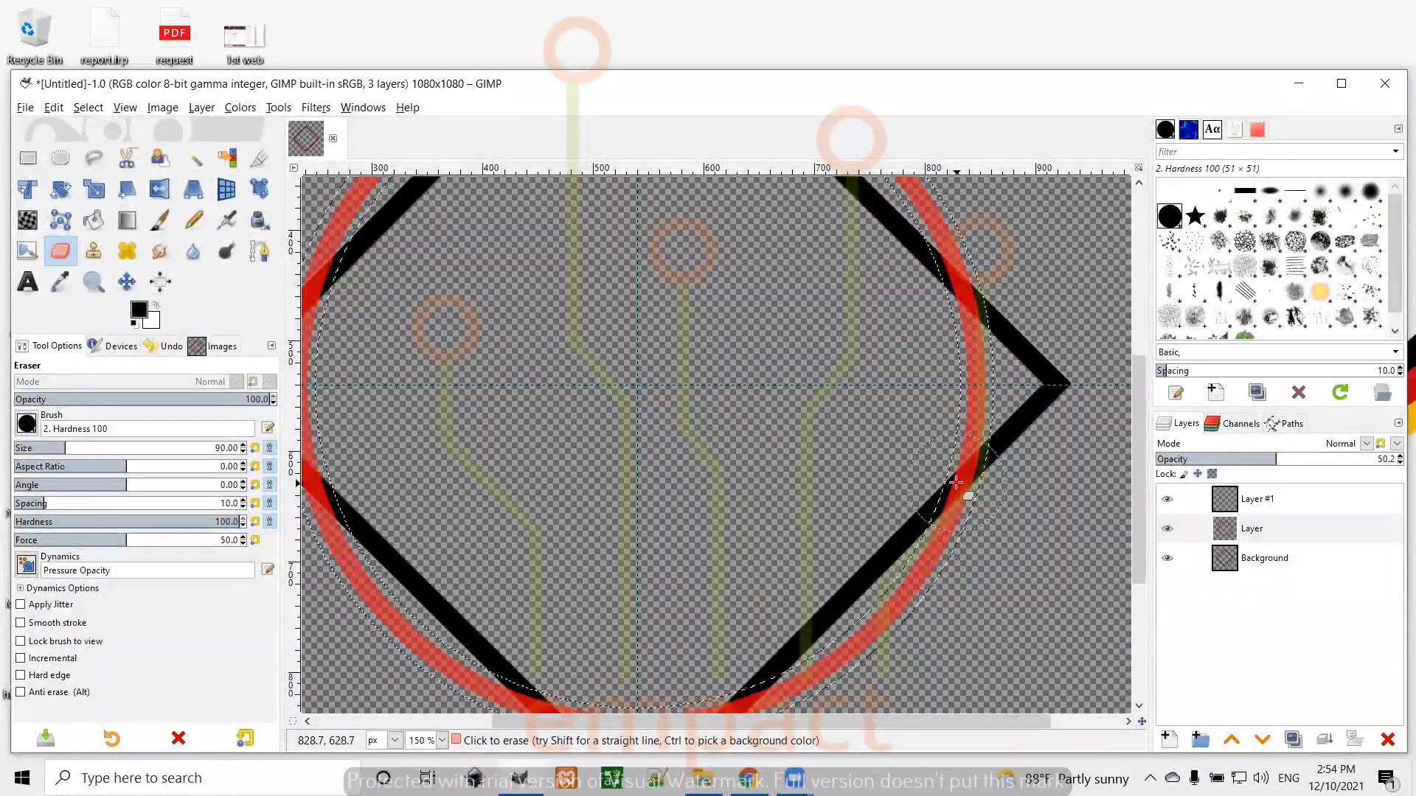
click(956, 483)
scroll(619, 516, down, 5)
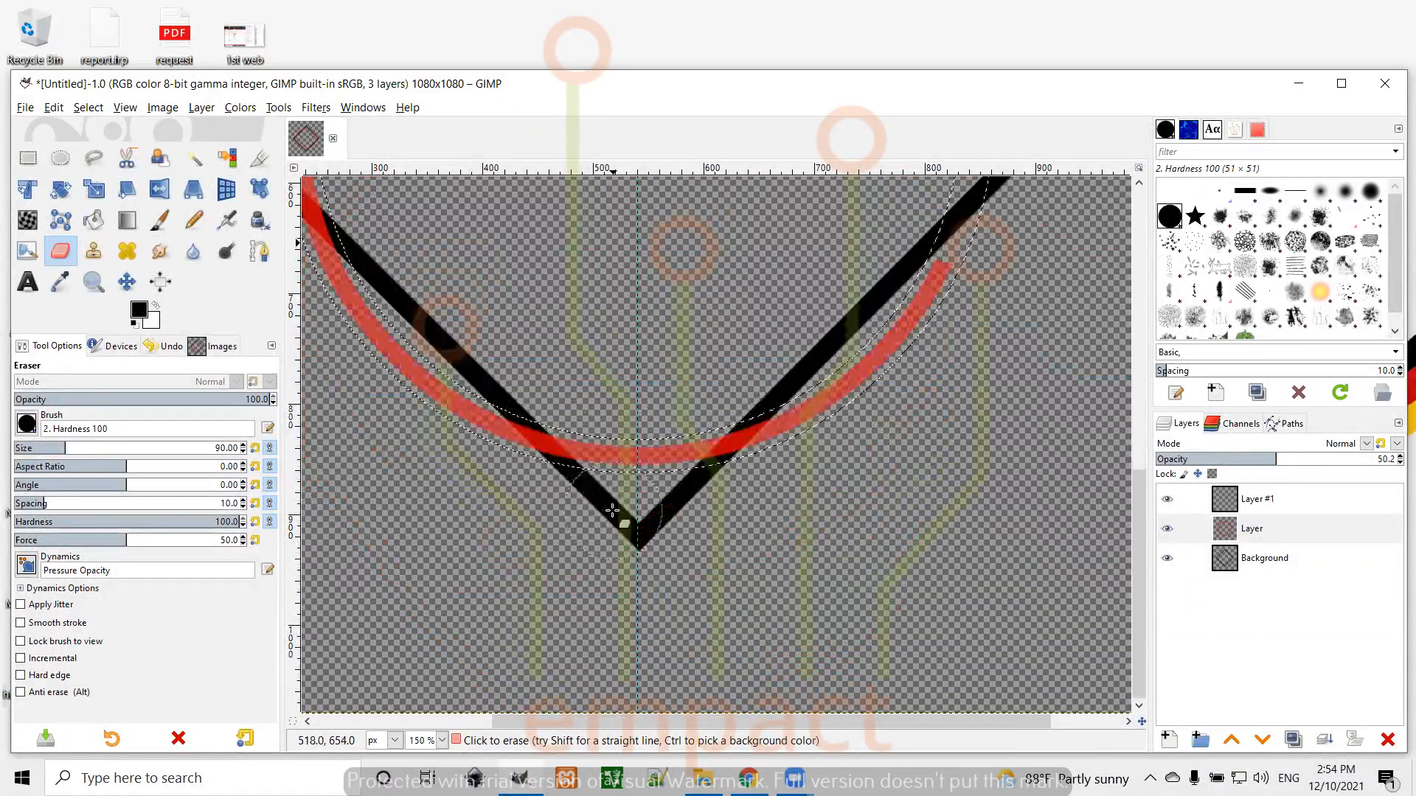
click(540, 430)
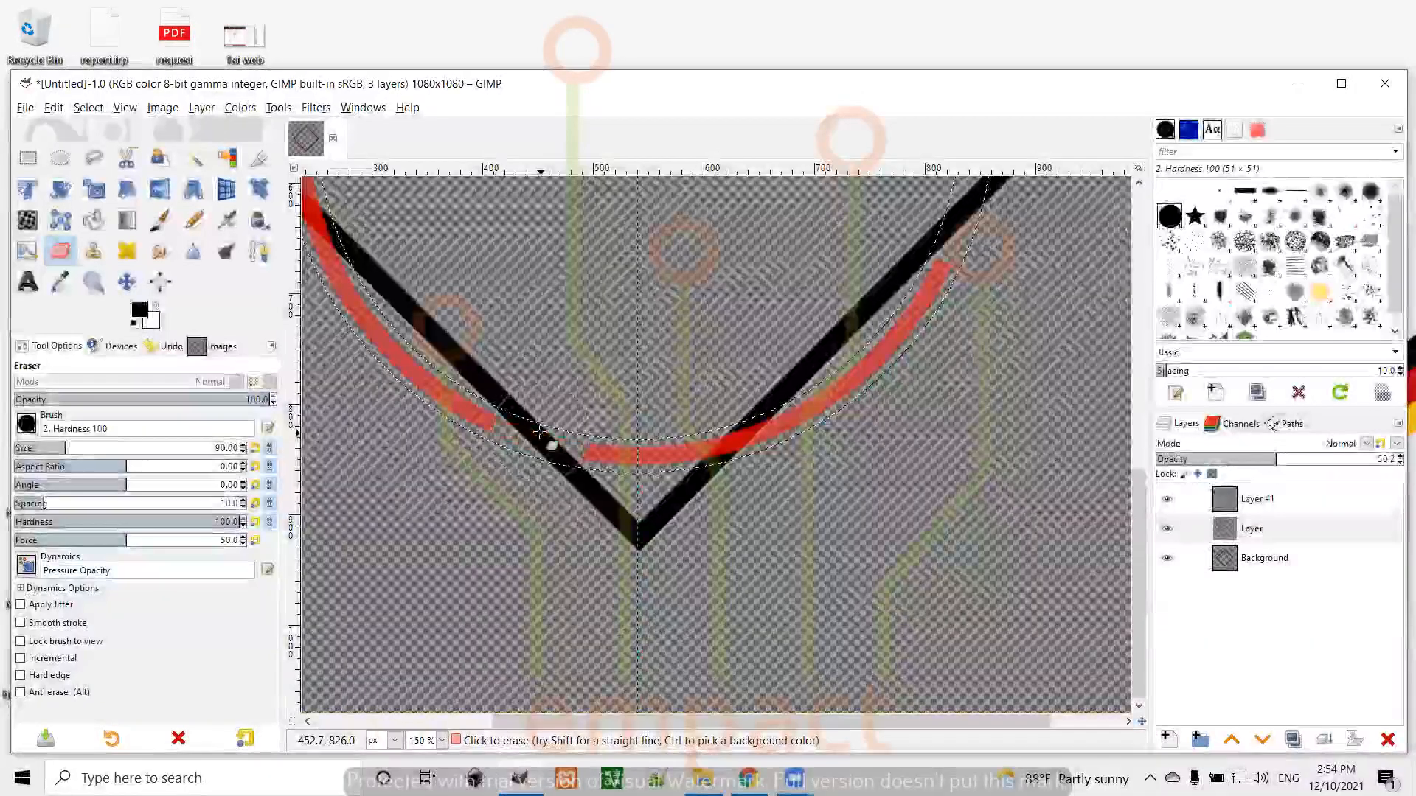
Step: Erase the red ring where it crosses the rotated frame's upper-left side near the left corner
scroll(540, 430, up, 12)
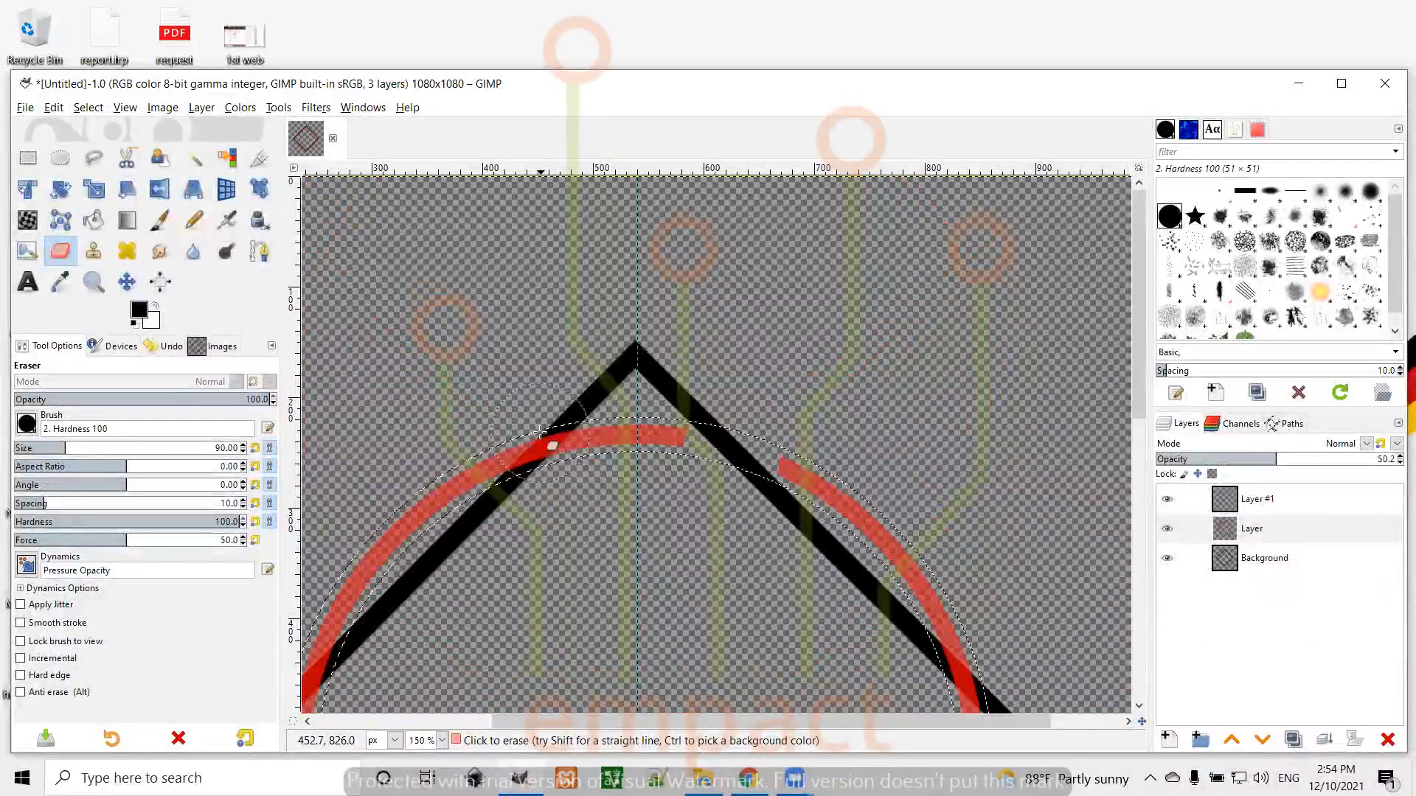
scroll(556, 485, left, 5)
scroll(555, 484, right, 7)
scroll(555, 484, left, 5)
scroll(555, 485, down, 10)
scroll(555, 485, up, 10)
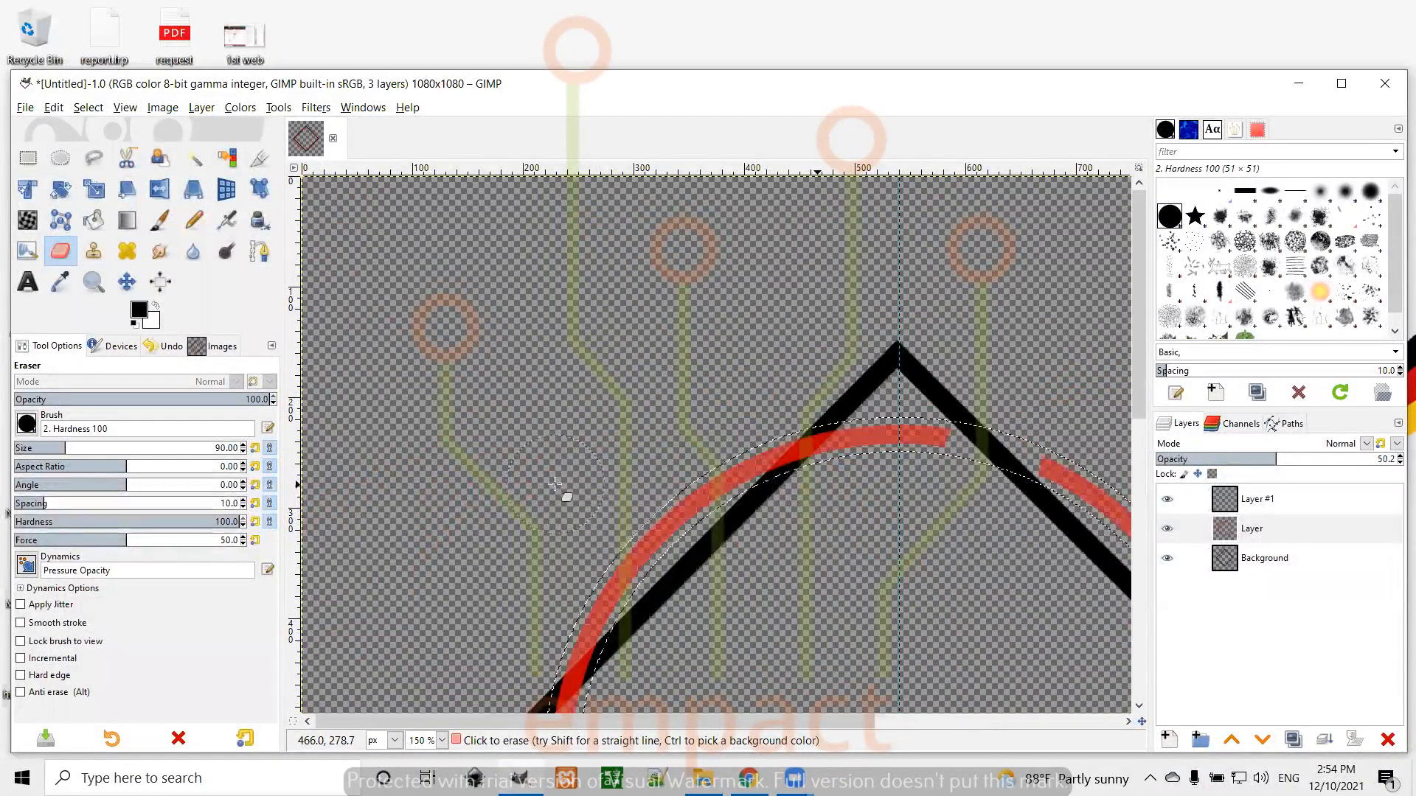
scroll(555, 484, down, 3)
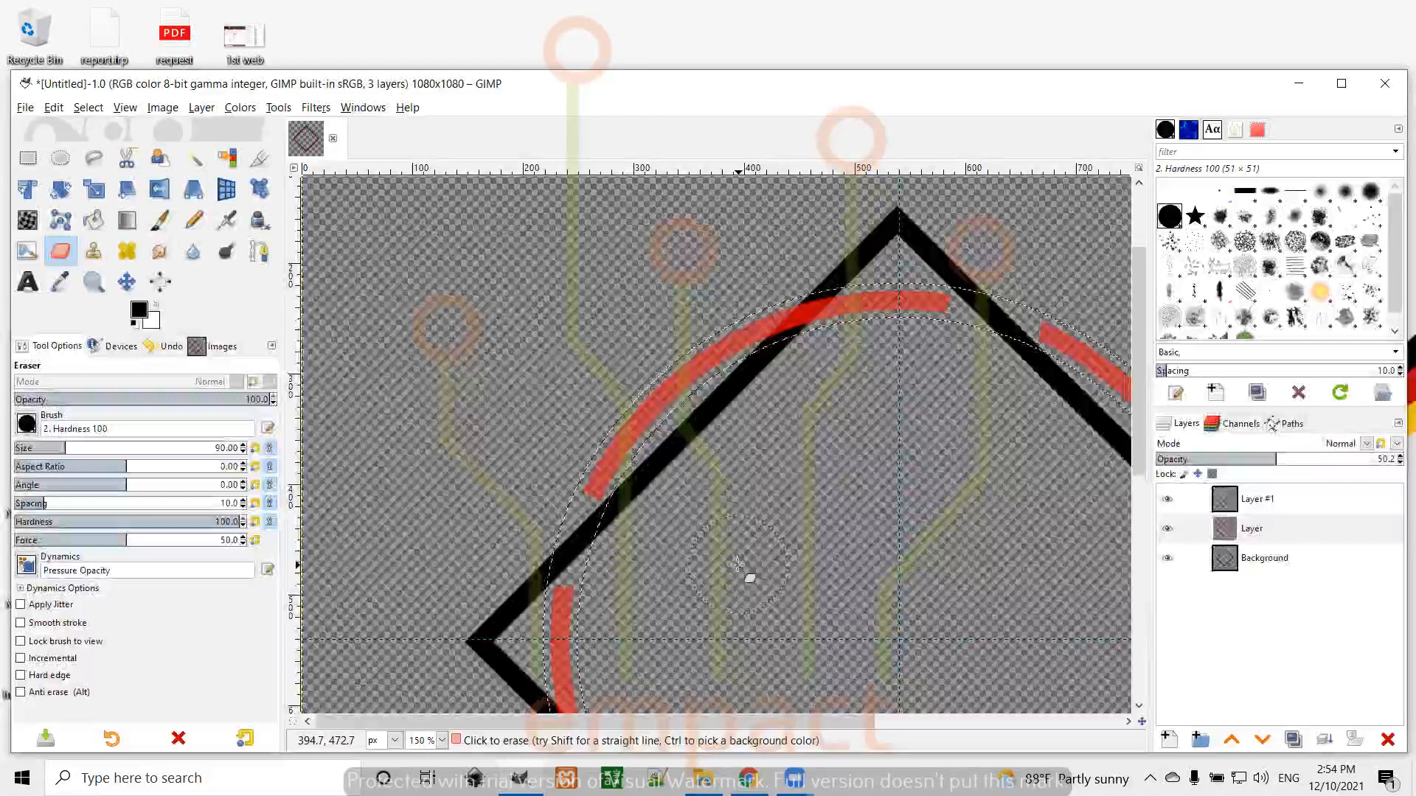
Step: Move Layer #1 beneath the ring layer in the layer stack
key(ctrl+z)
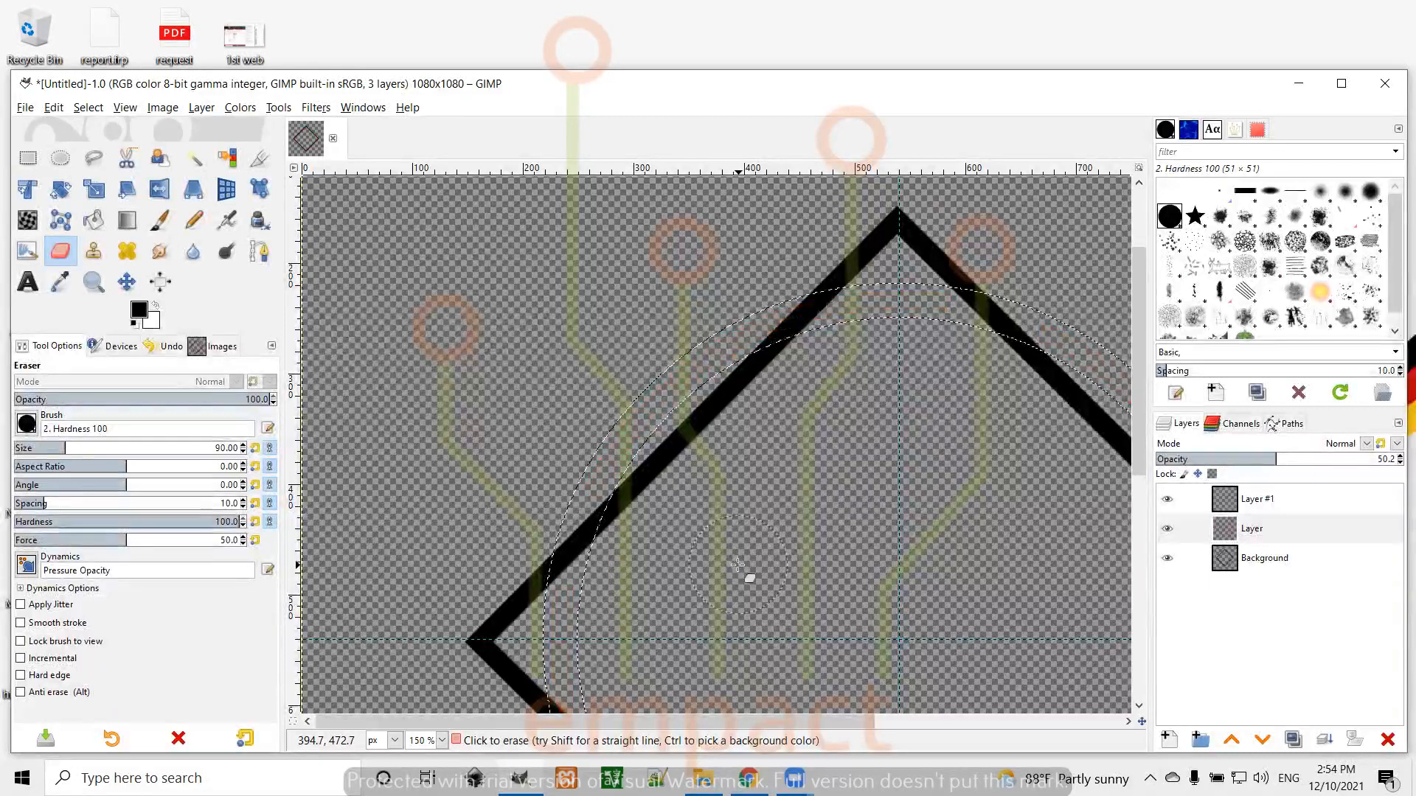
click(1243, 502)
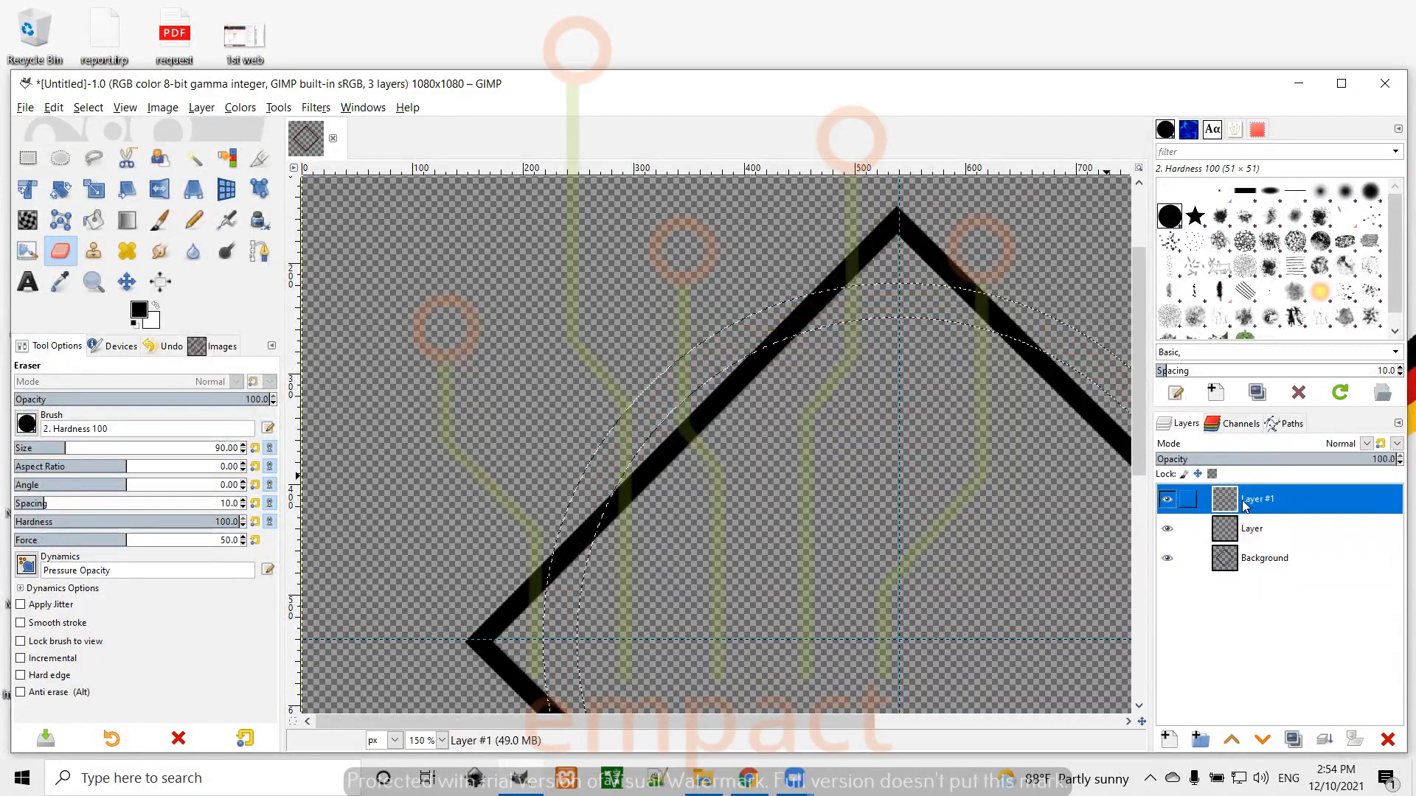
drag(1243, 503, 1246, 543)
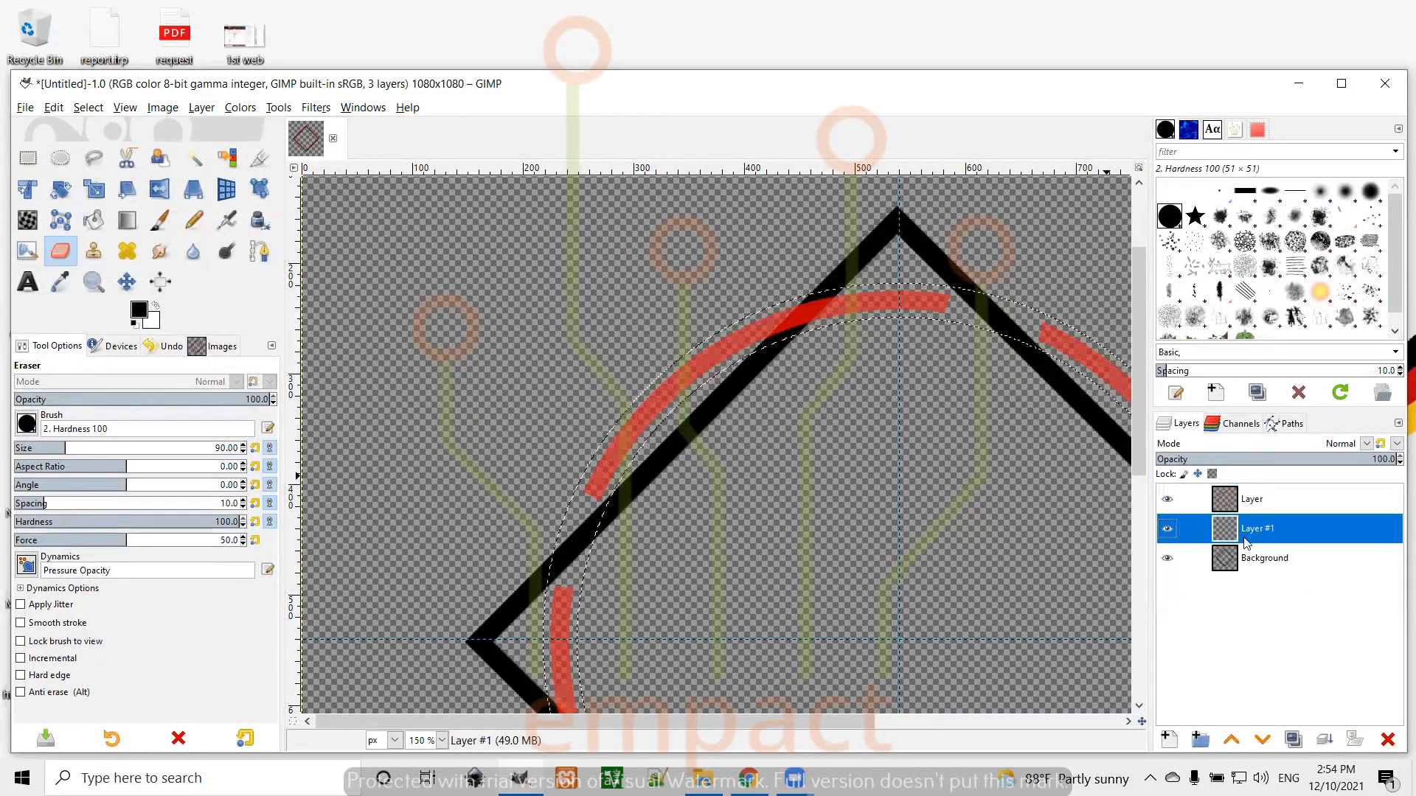
click(1244, 502)
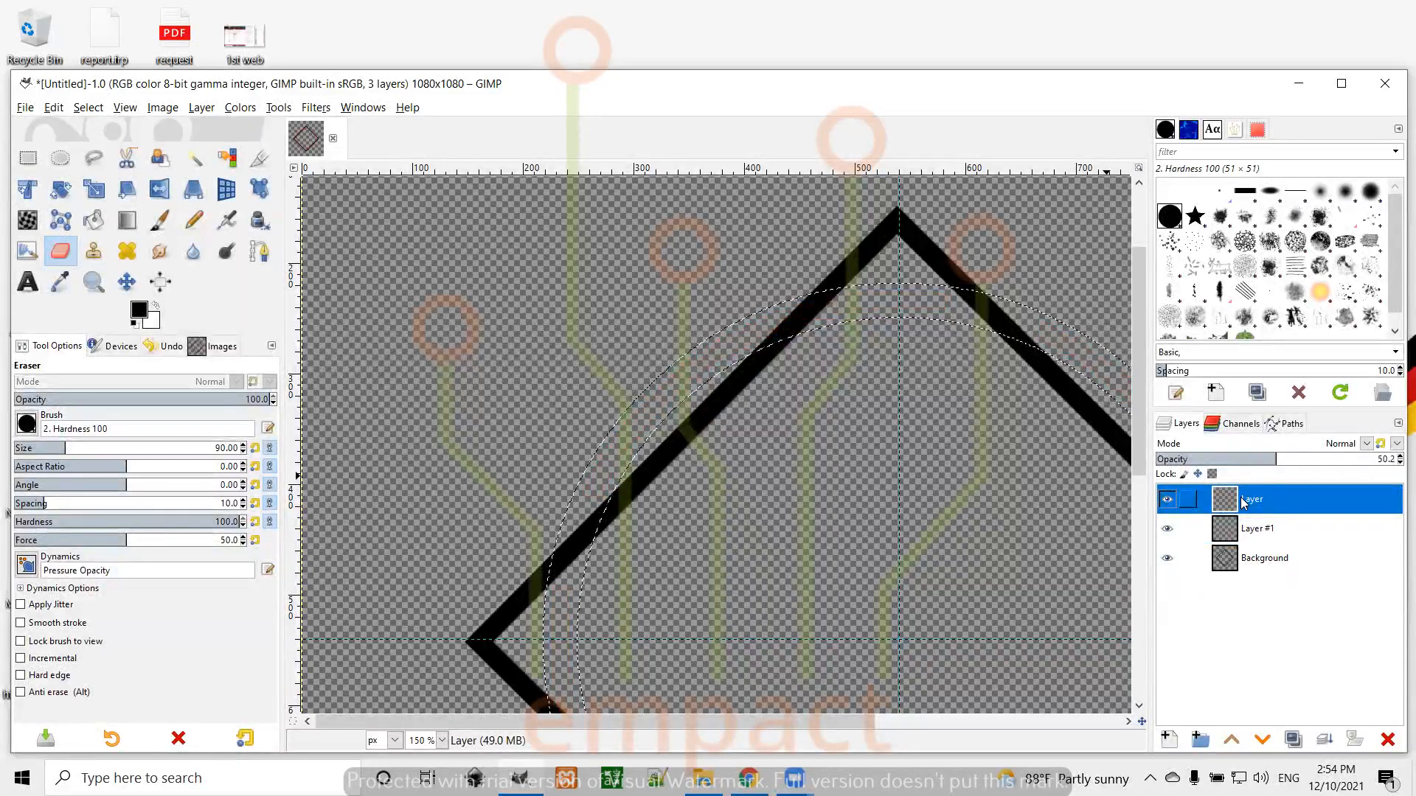
click(1256, 532)
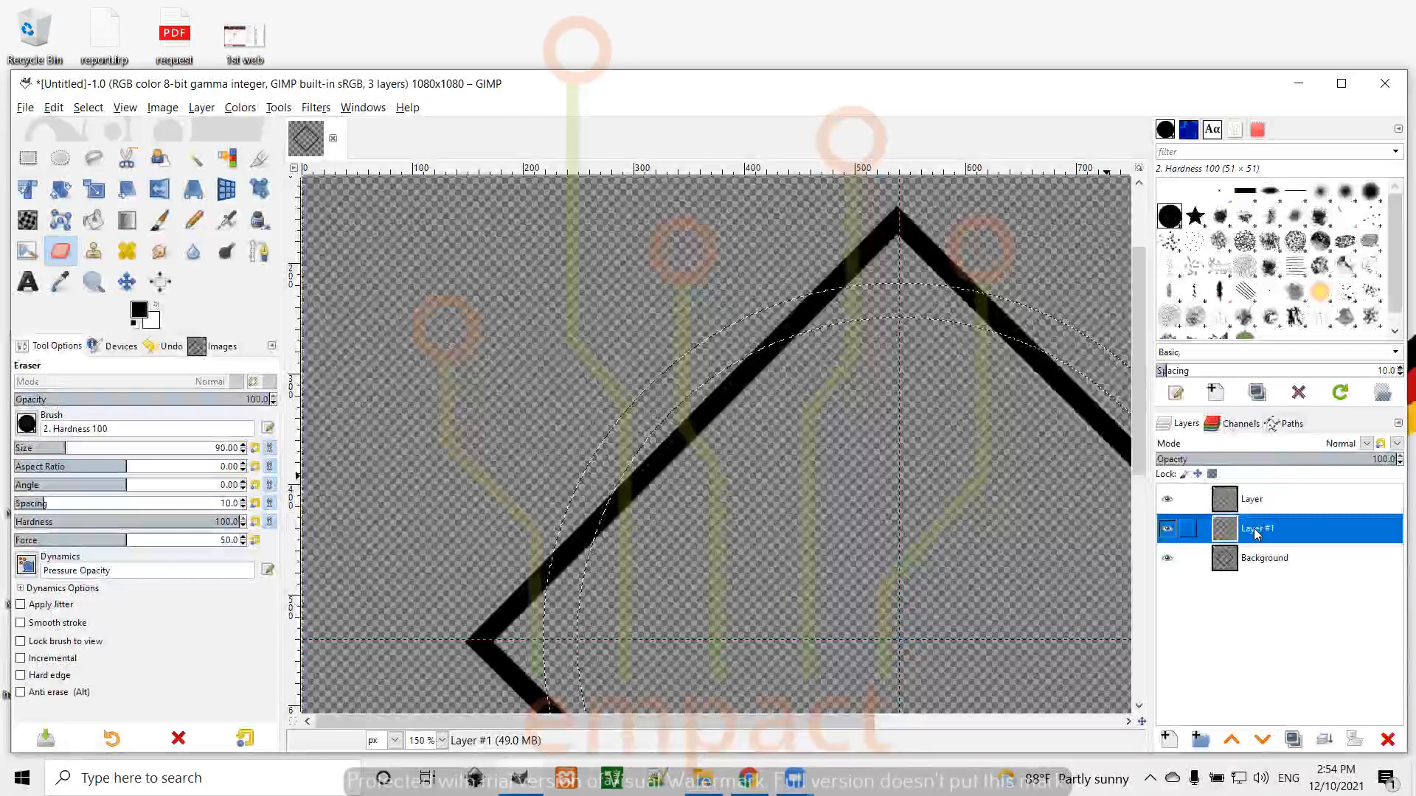
Step: Undo the layer reordering, the ring's erasures and red coloring, the added layer and the selection growth
key(ctrl+z)
key(ctrl+z)
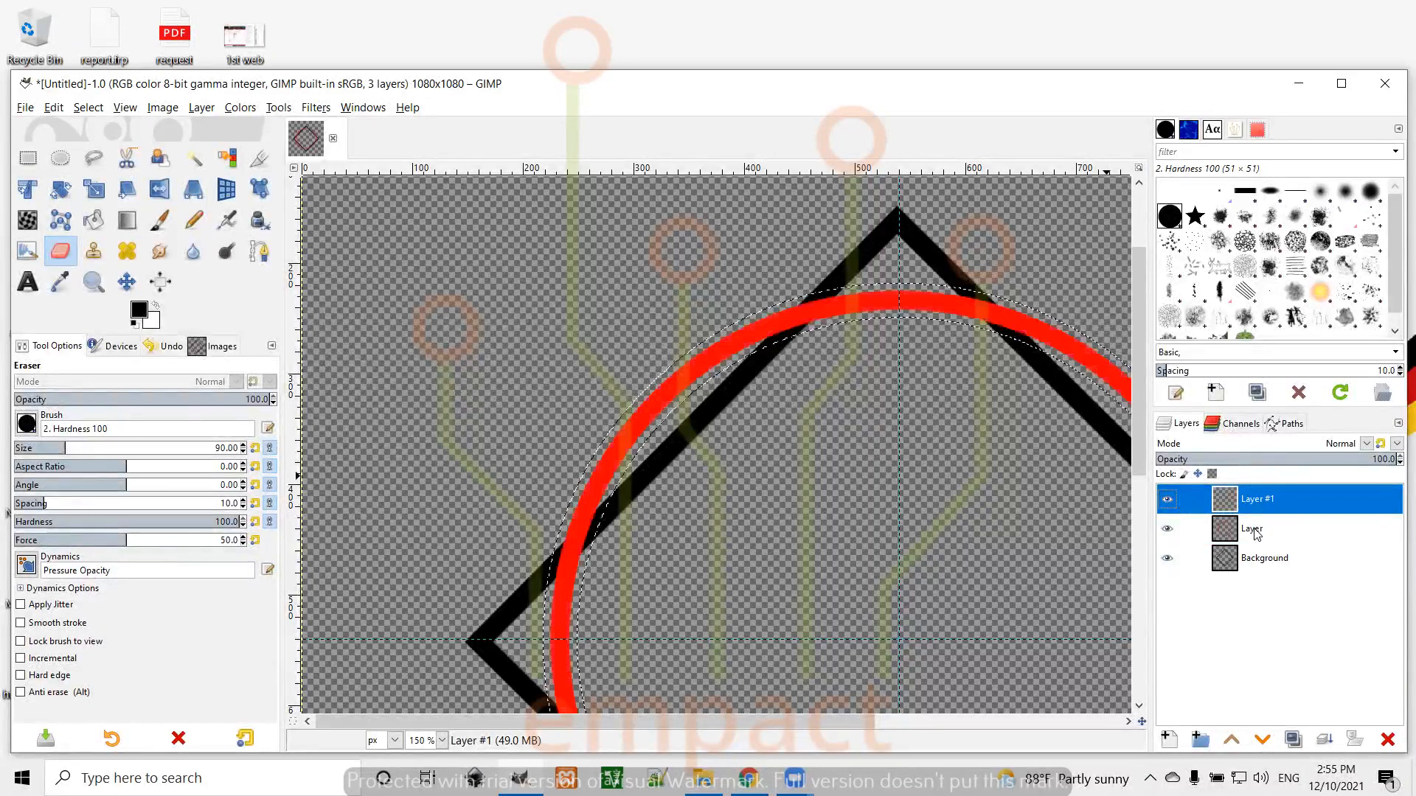
key(ctrl+z)
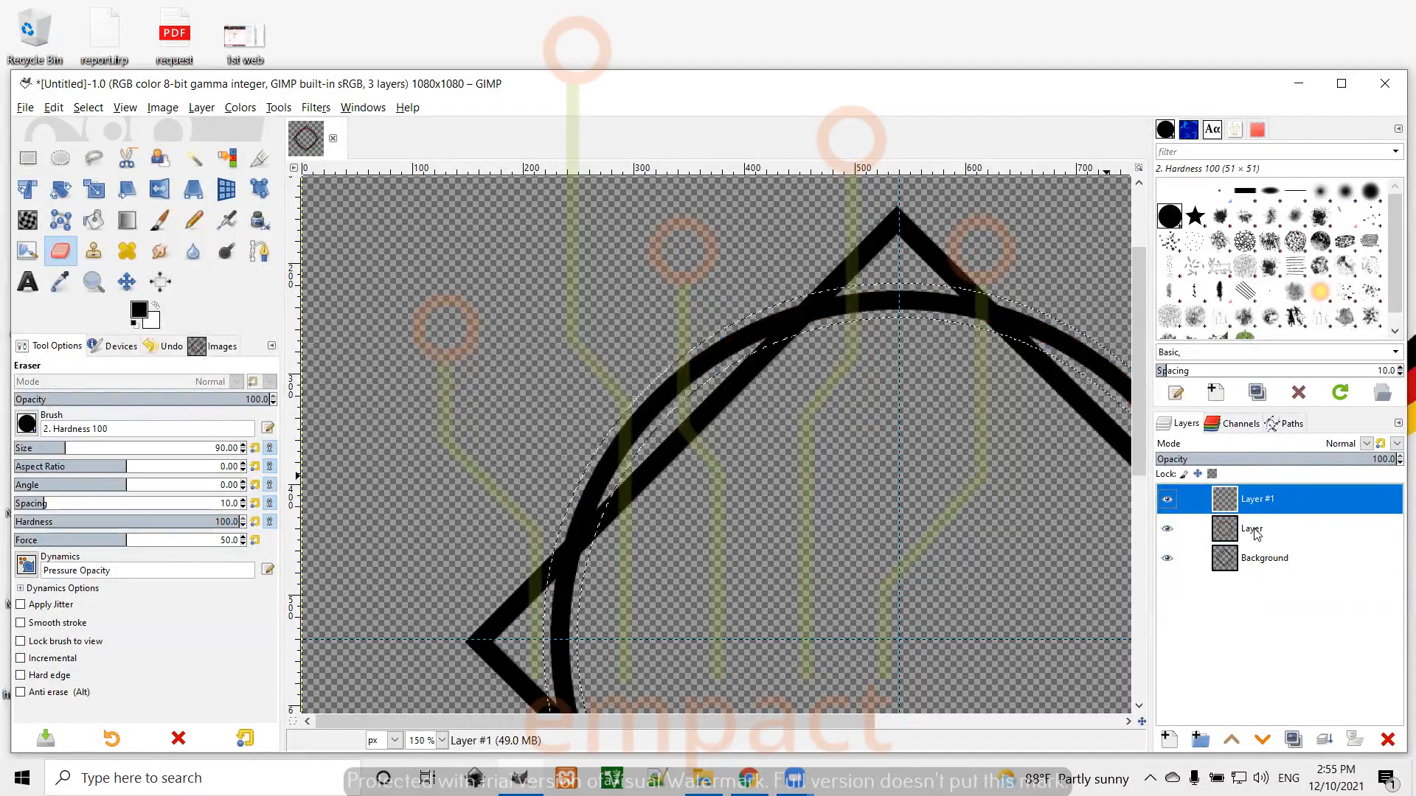
key(ctrl+z)
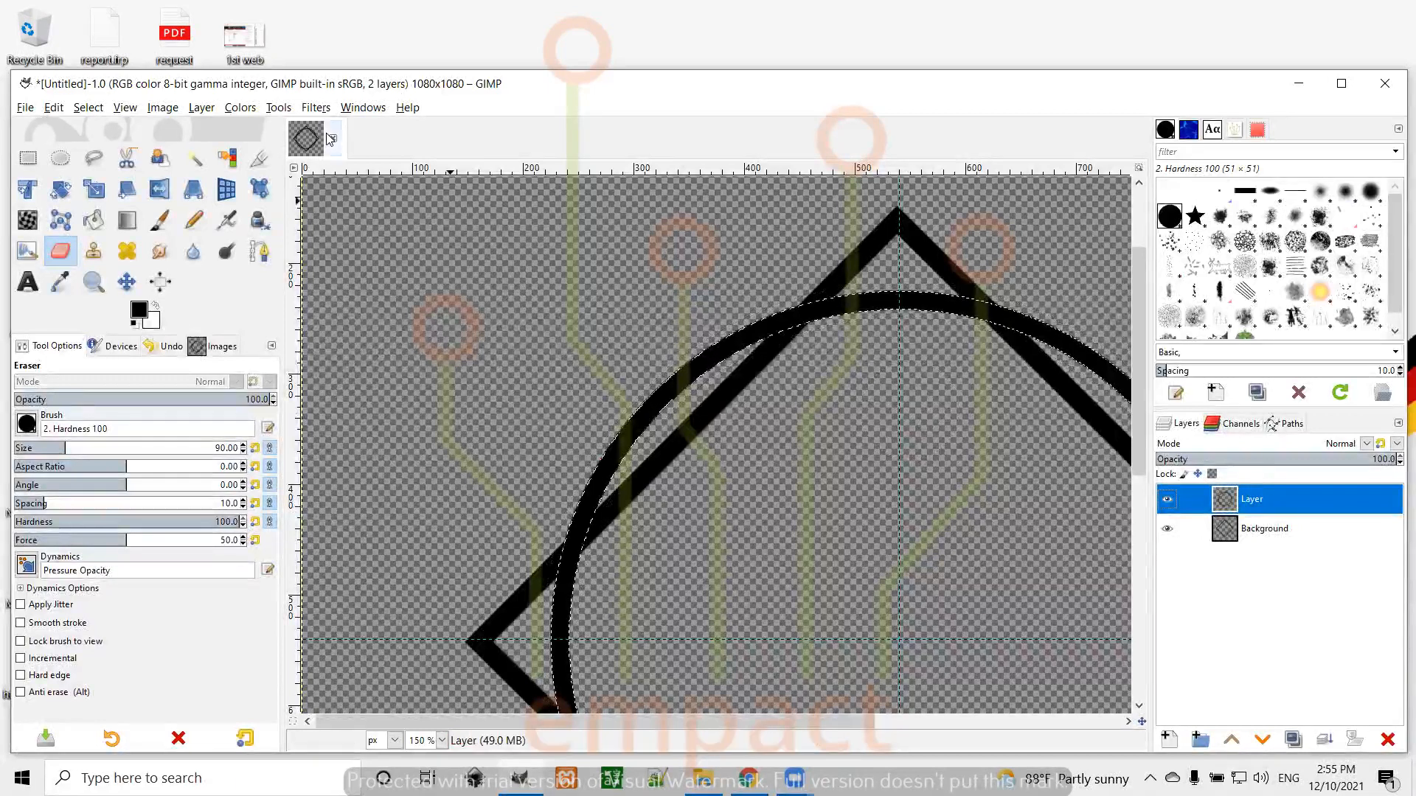
Step: Clear the ring selection and make the ring layer active
click(87, 108)
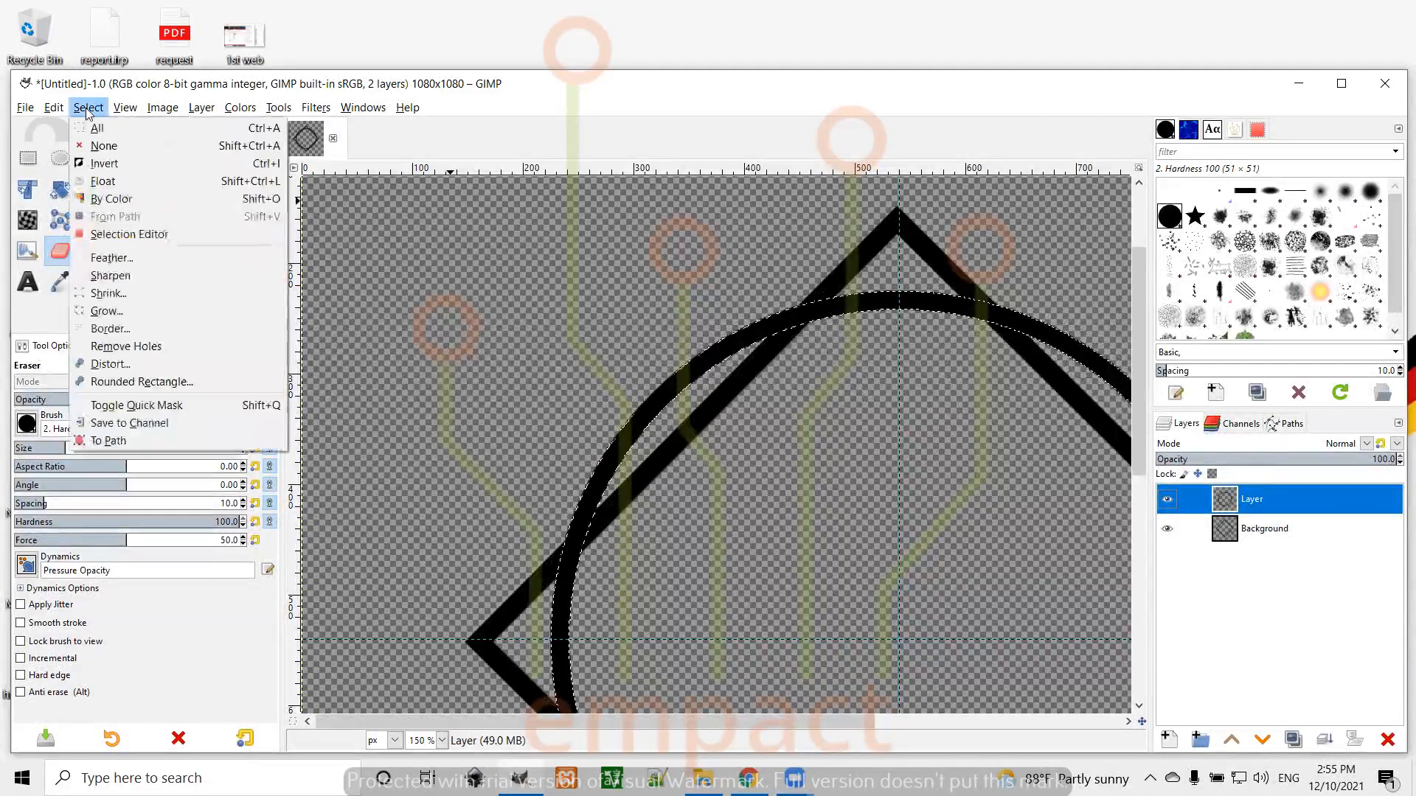
click(103, 146)
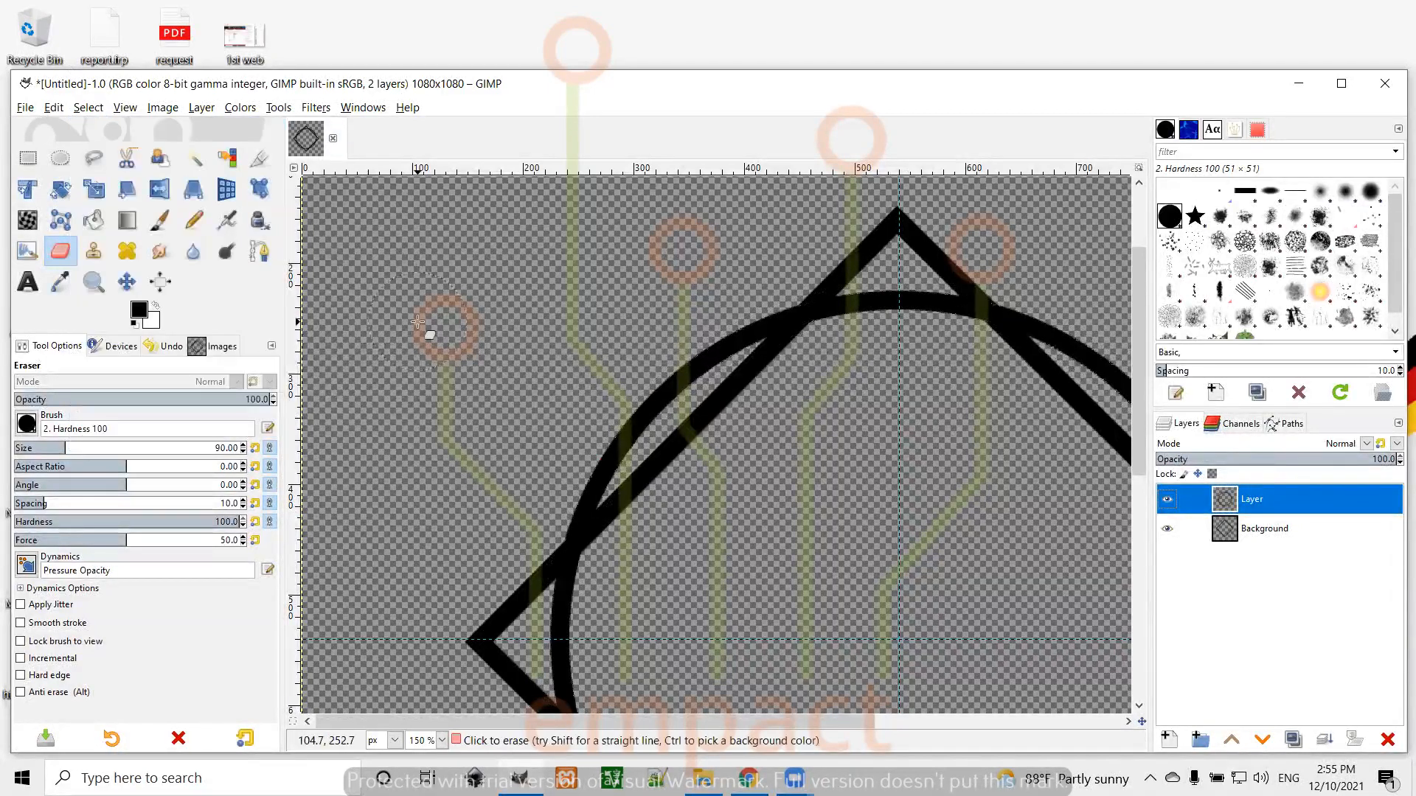
click(1224, 520)
click(1227, 501)
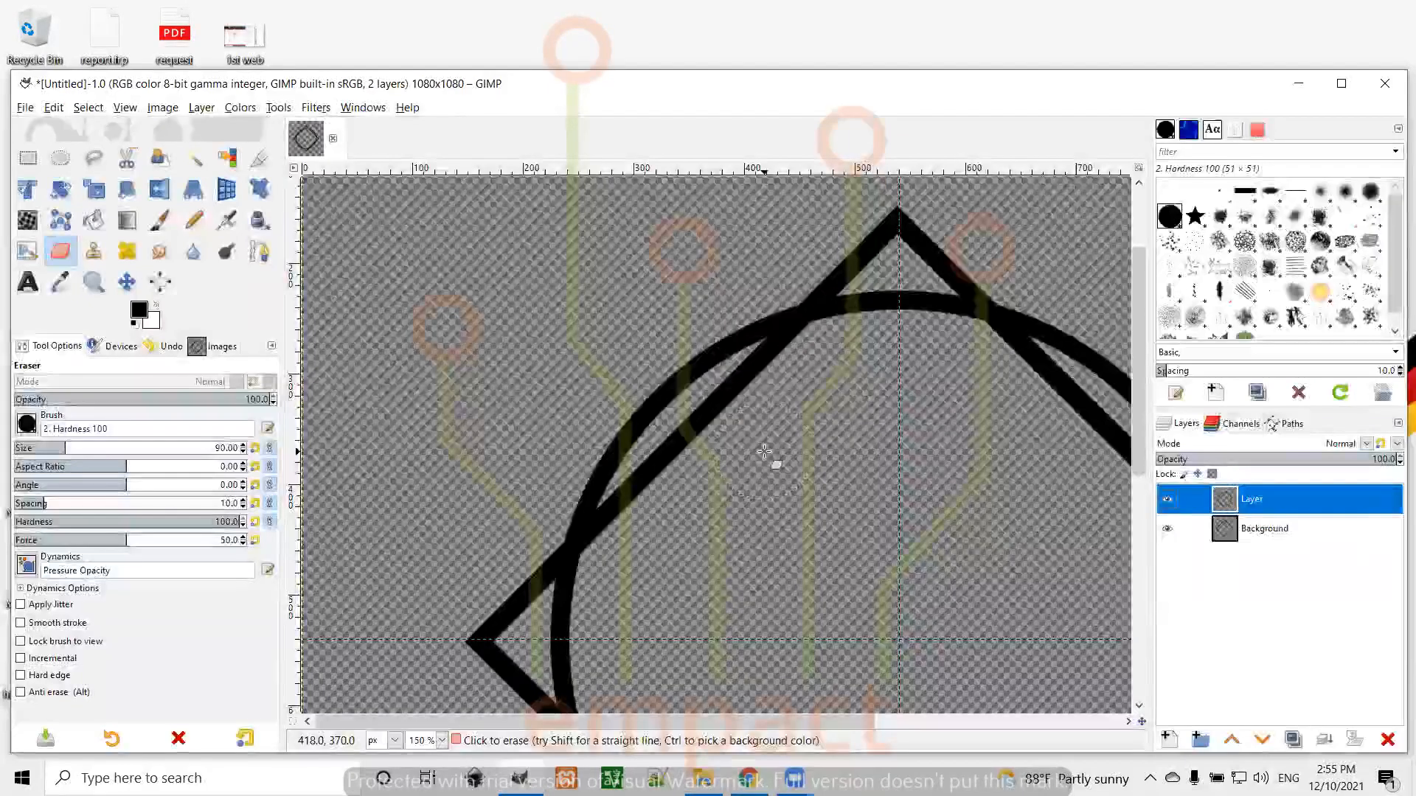
Step: Examine the crossings between the ring and the rotated frame around the whole emblem
scroll(764, 451, down, 1)
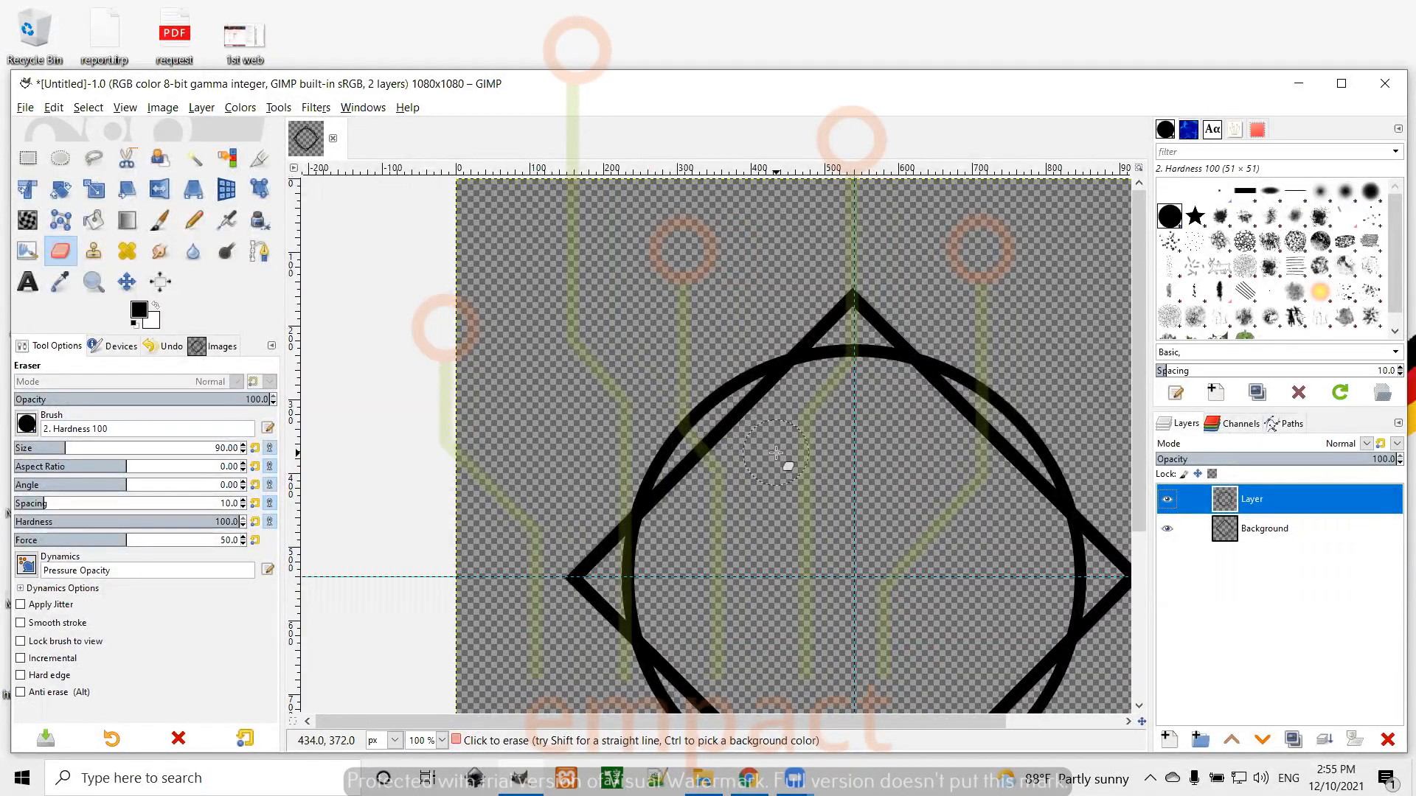
scroll(776, 453, down, 1)
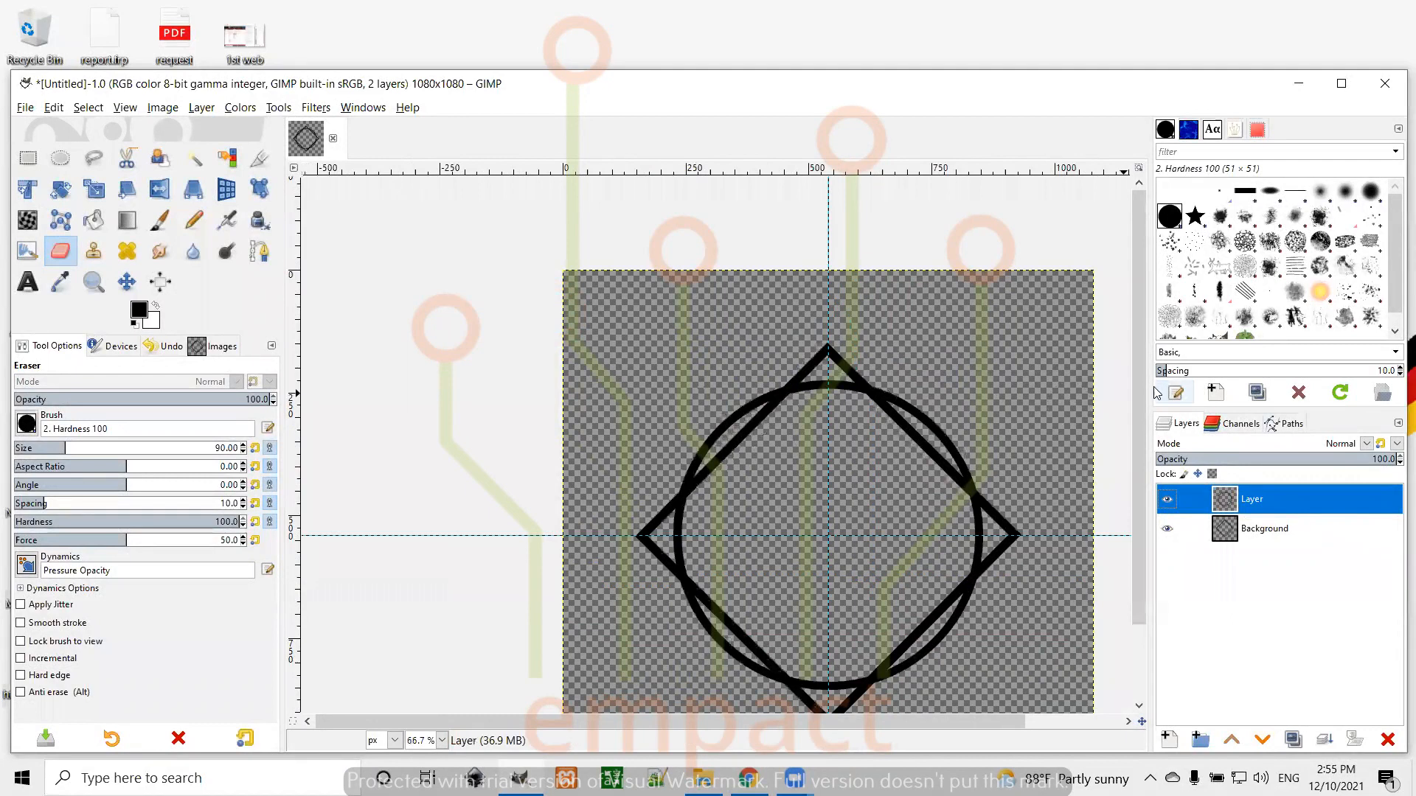
drag(1142, 388, 1145, 448)
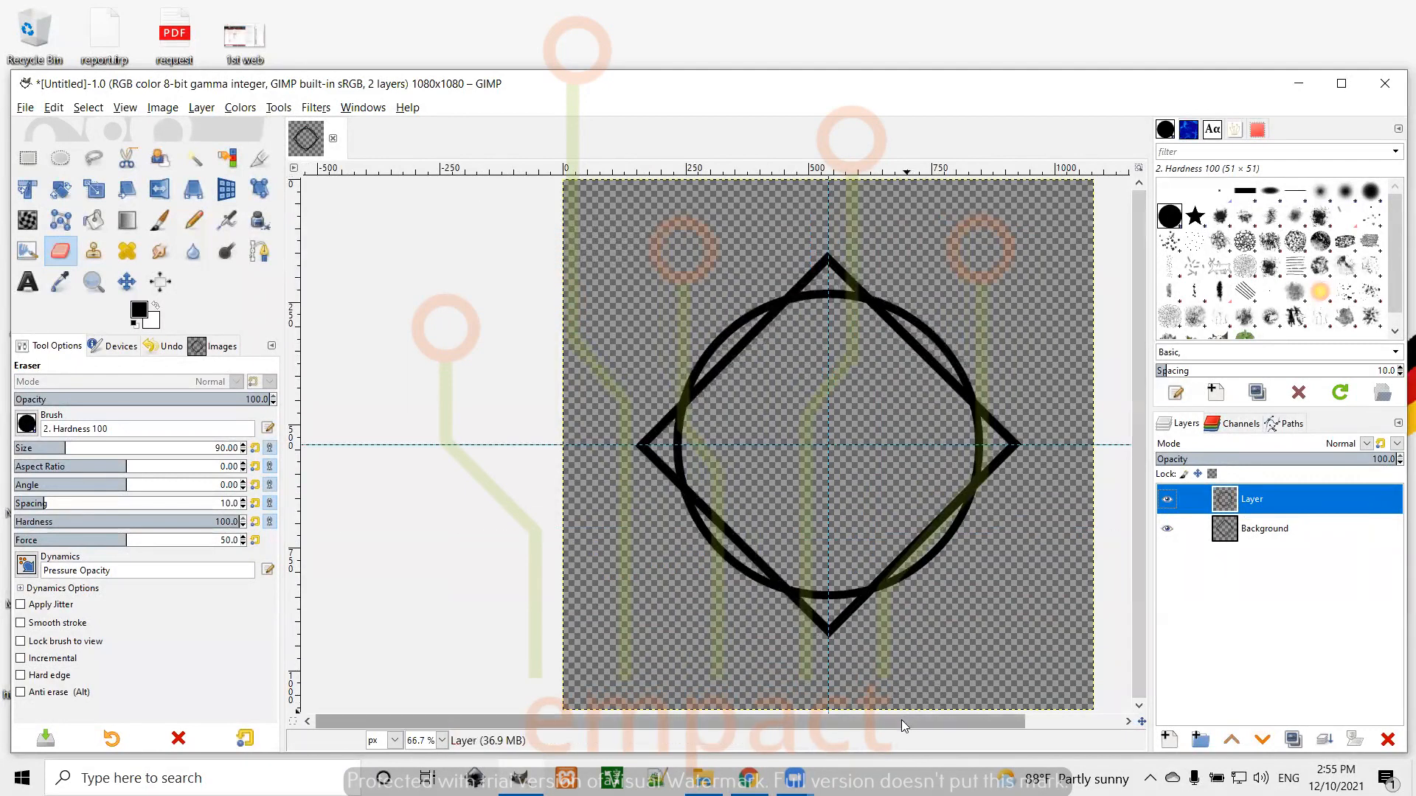
drag(921, 722, 983, 719)
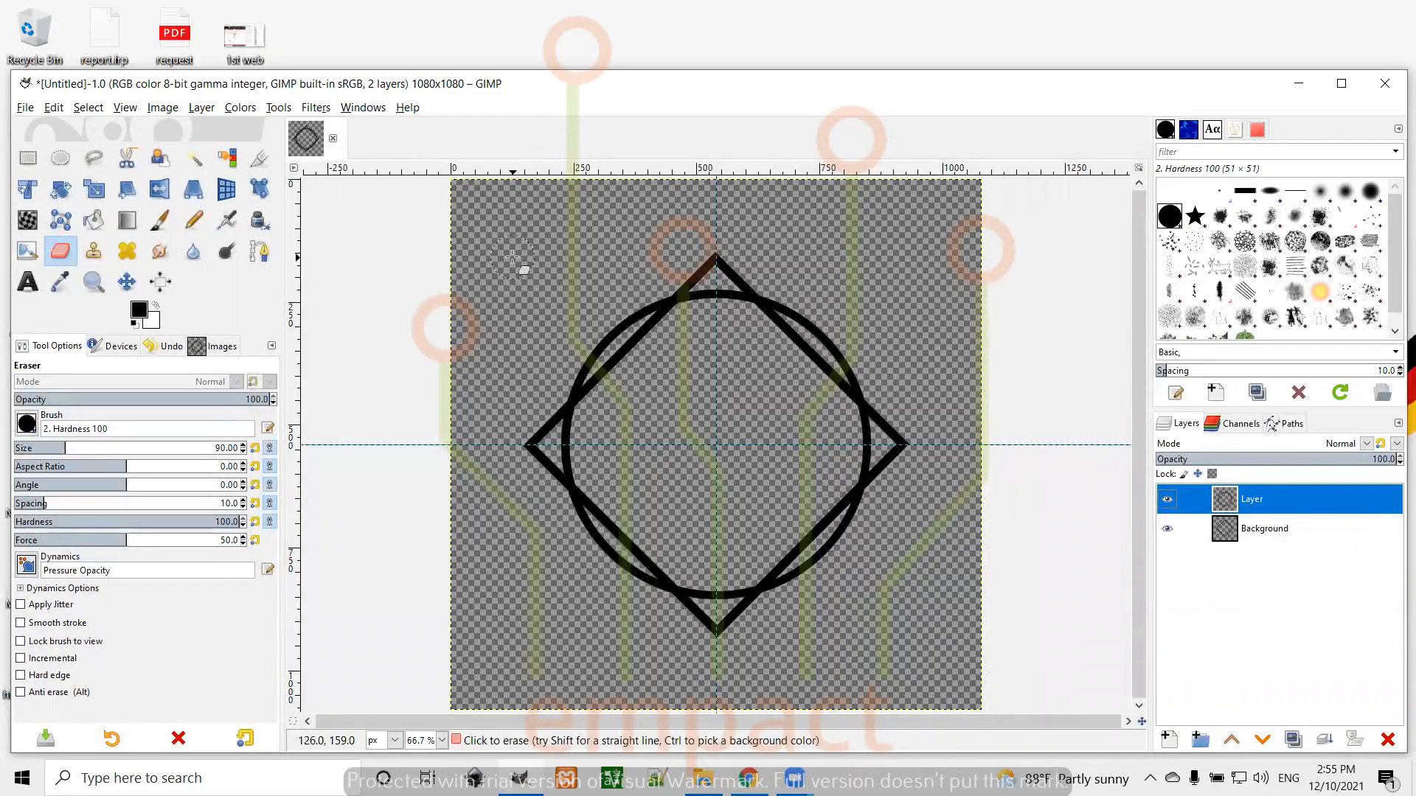
click(125, 281)
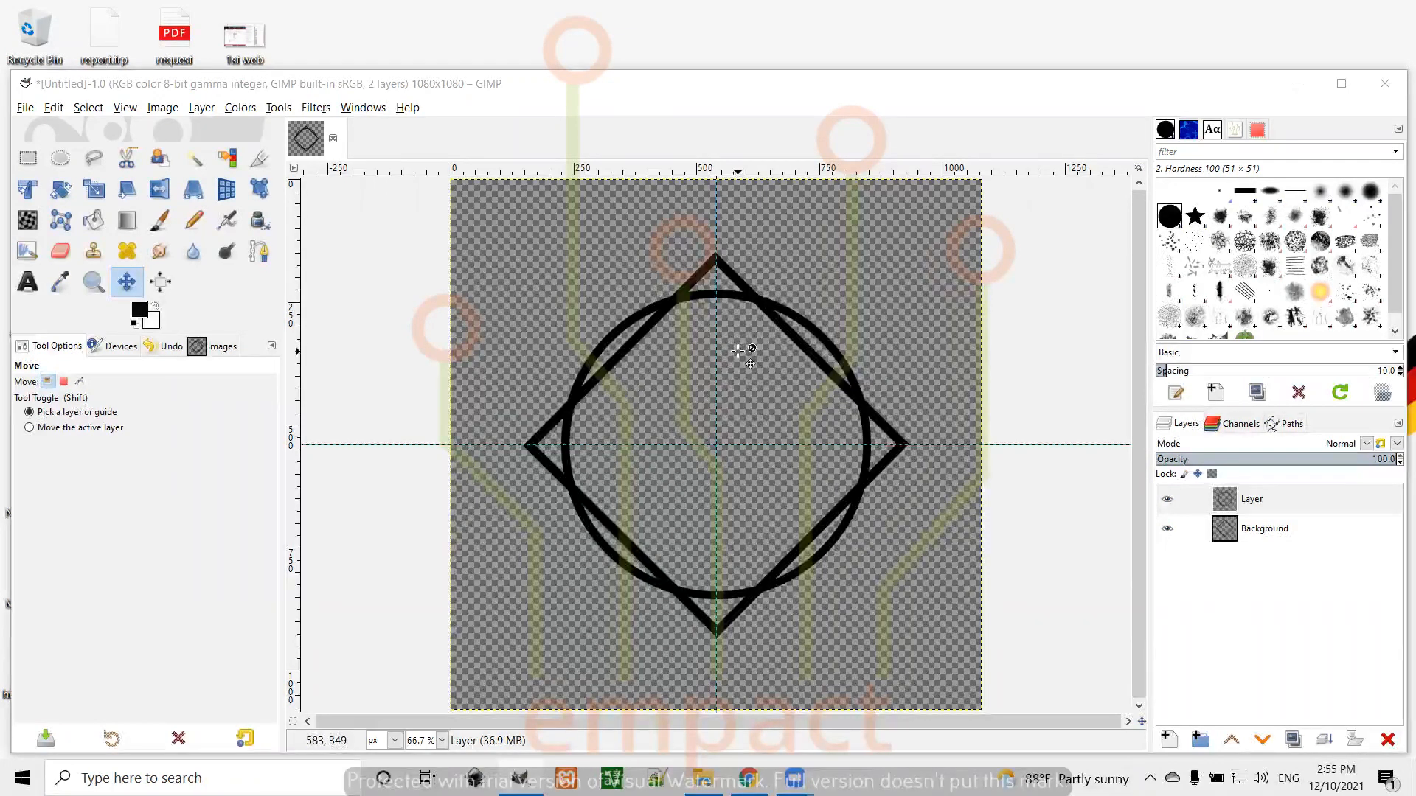
scroll(738, 351, up, 2)
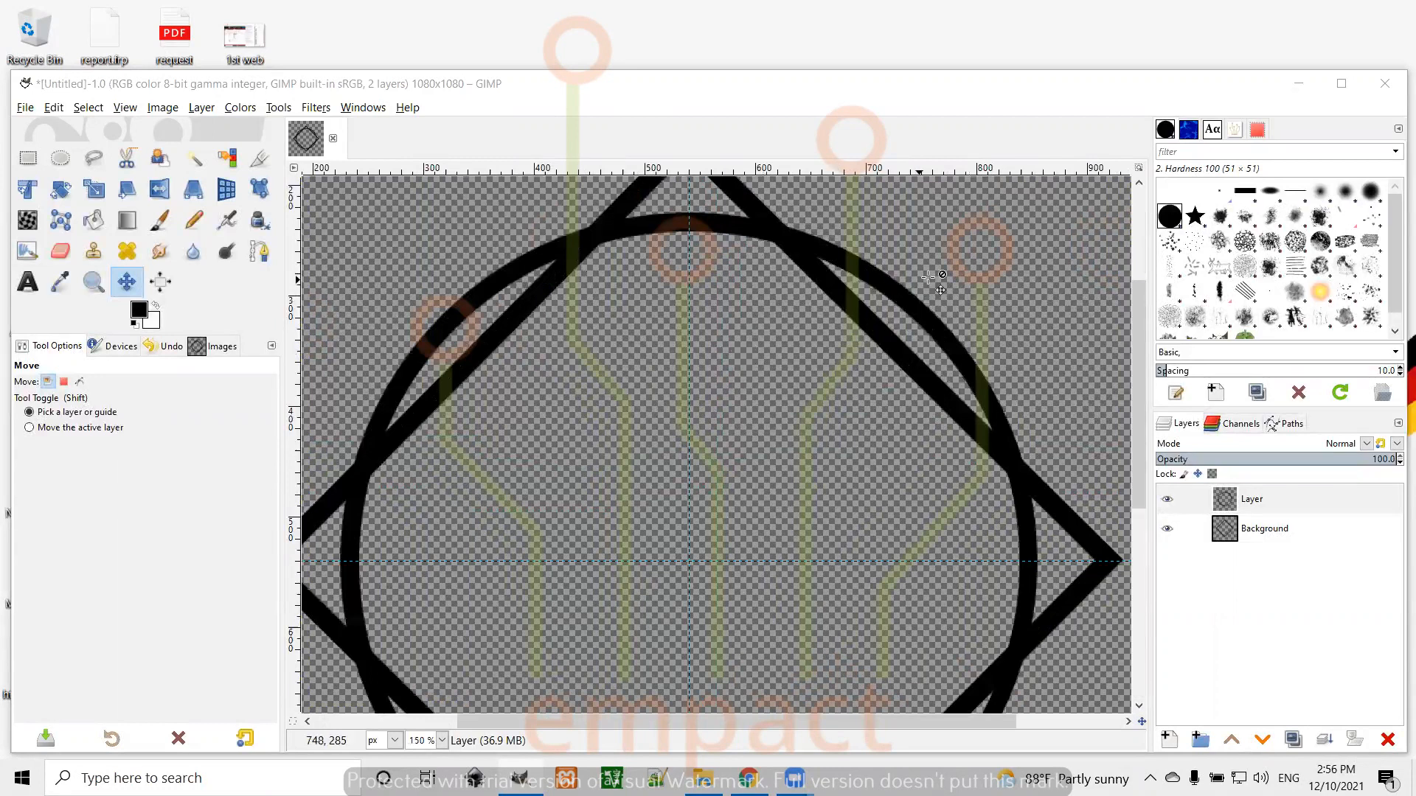
scroll(958, 273, up, 3)
scroll(959, 273, down, 8)
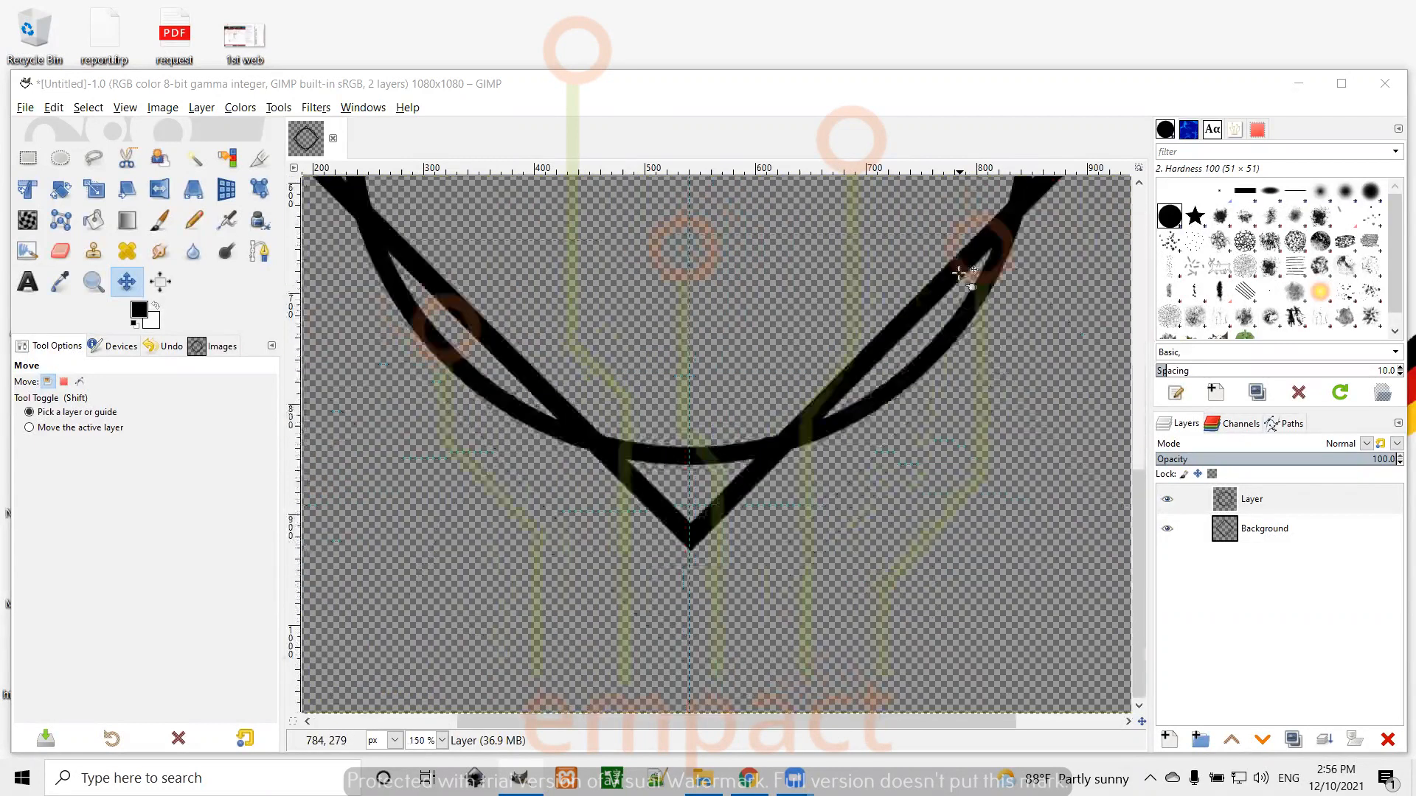
Step: Erase the black ring where it crosses the frame's upper-left side near the top corner, using the size 90 eraser
scroll(958, 273, up, 6)
scroll(958, 273, down, 2)
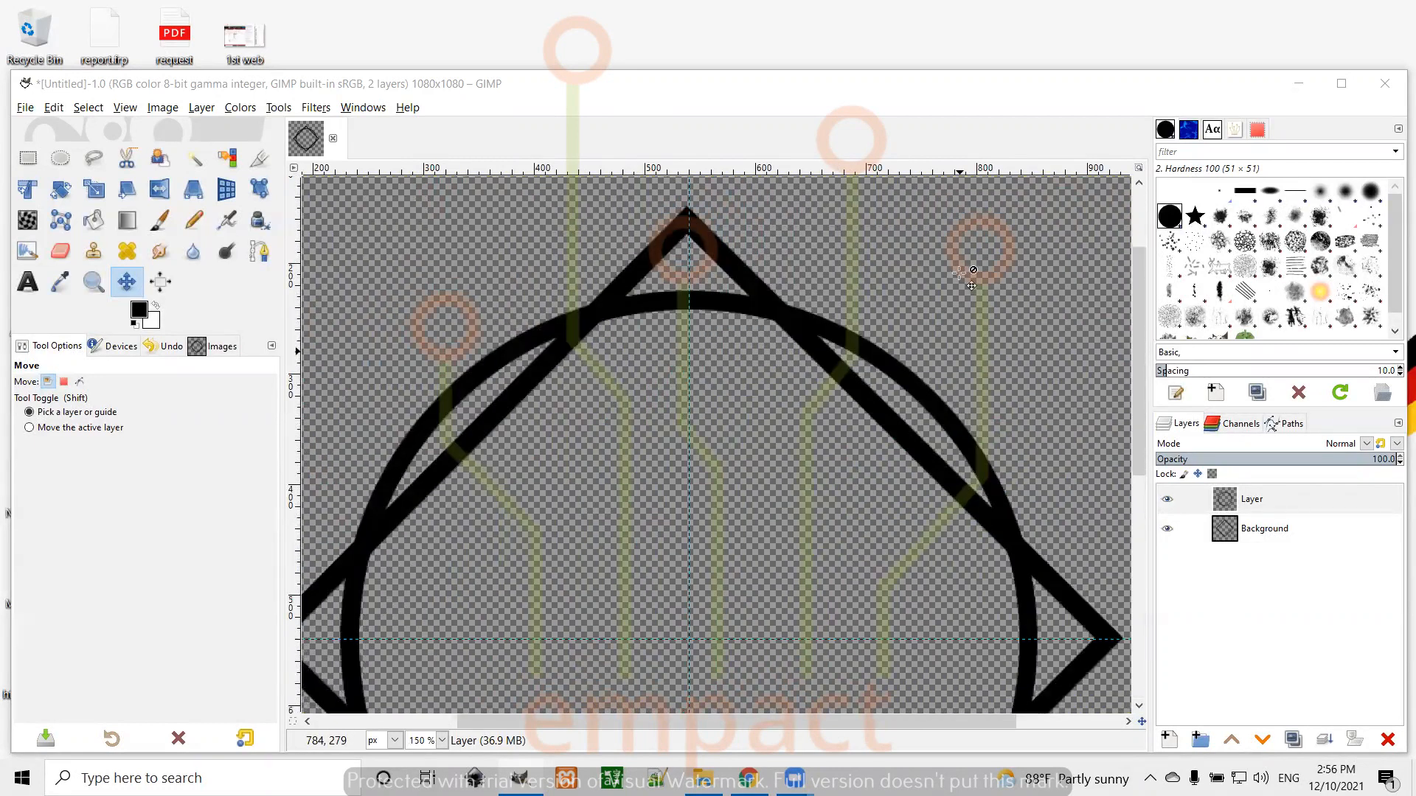
click(61, 251)
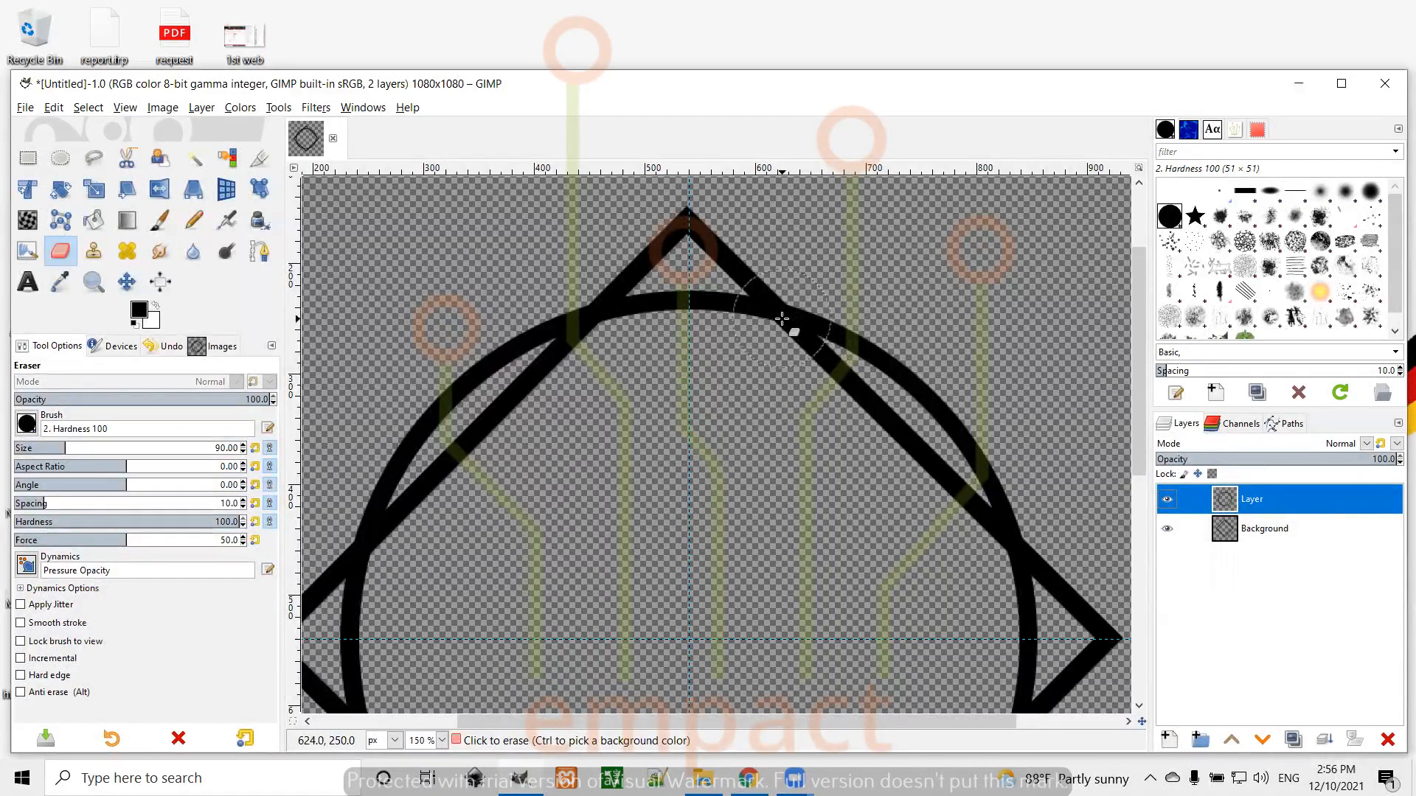
click(588, 317)
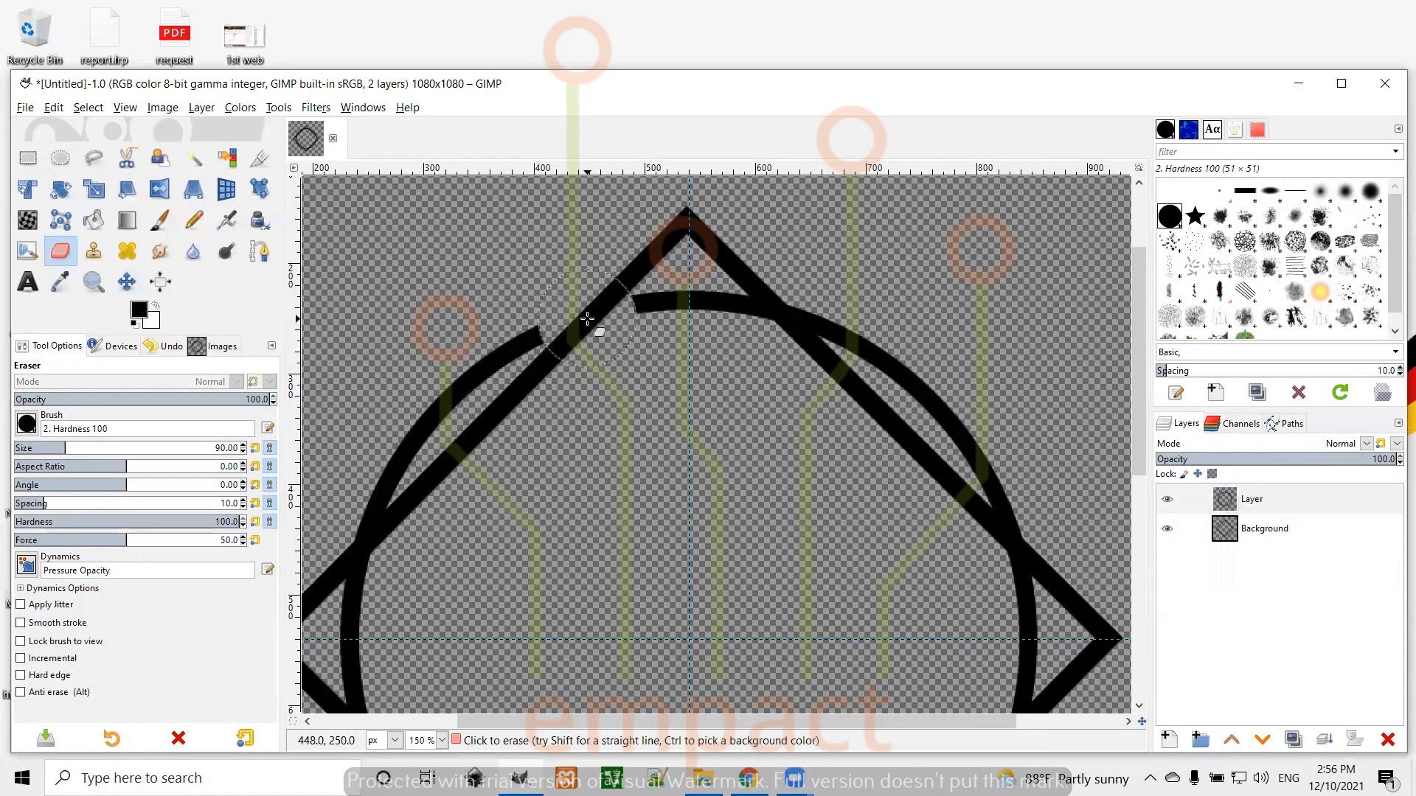
Step: Erase the black ring at its lower-right crossing near the frame's right corner and its lower-left crossing near the bottom corner
scroll(871, 337, down, 5)
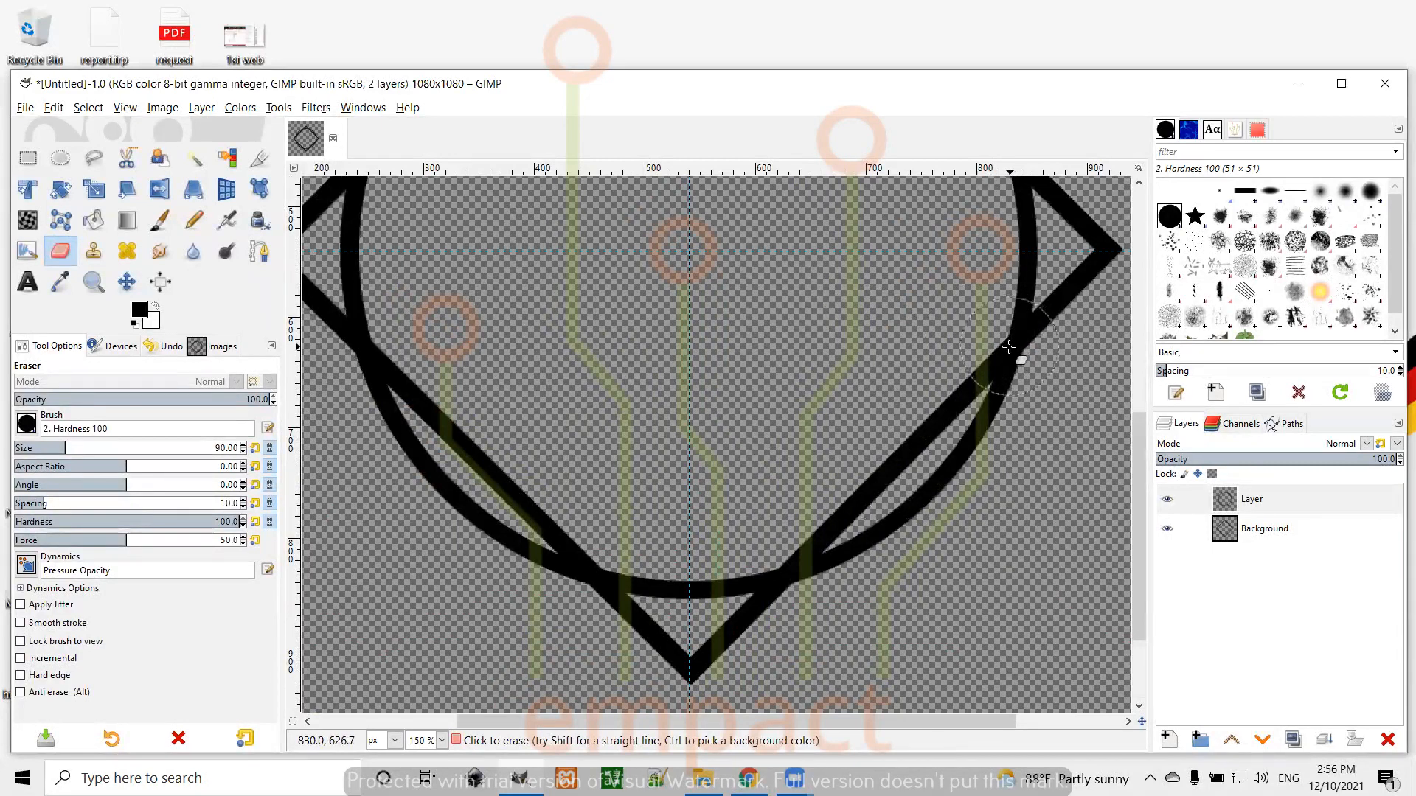
click(1009, 347)
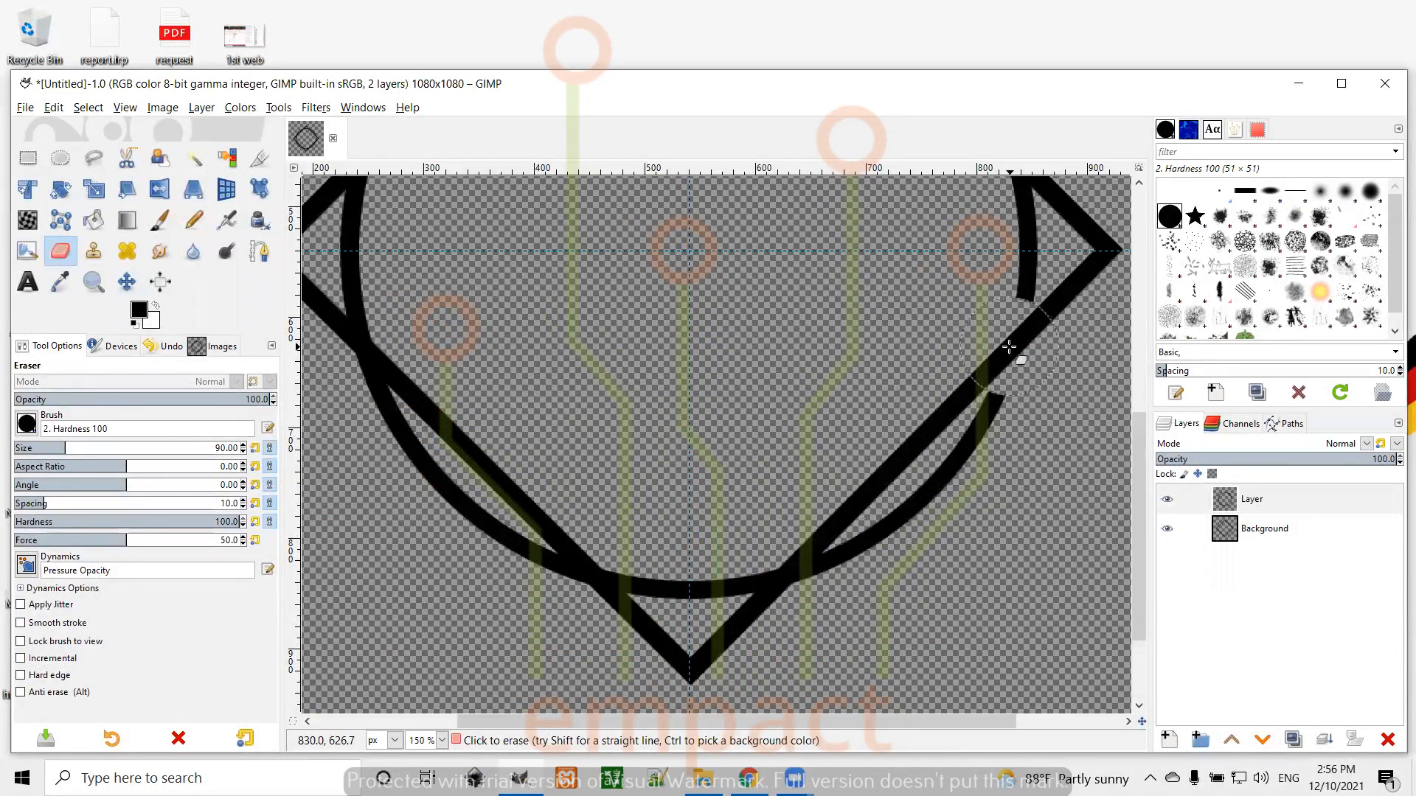
click(599, 573)
scroll(609, 430, up, 8)
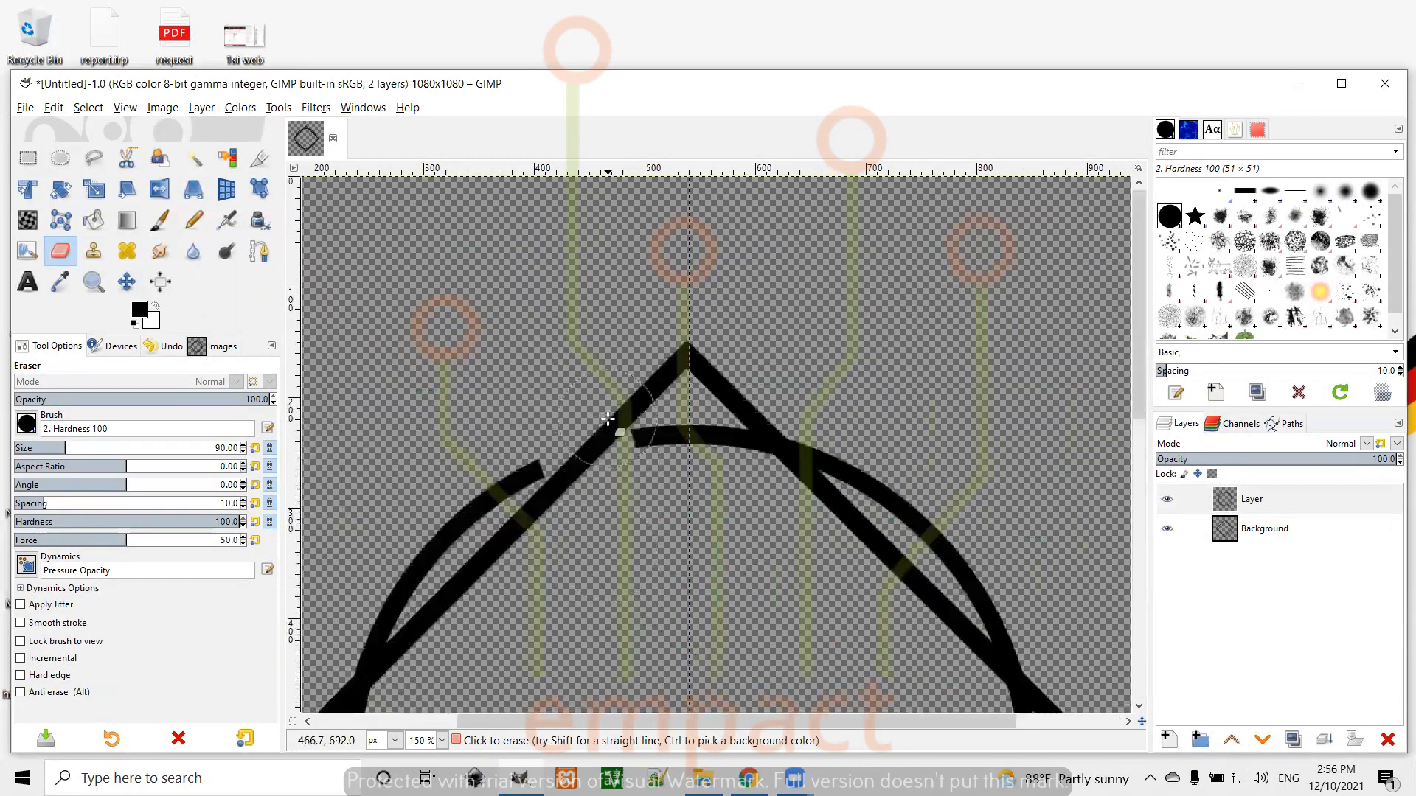
Step: Undo the two erasures on the lower half of the ring
scroll(608, 420, down, 10)
scroll(608, 420, up, 5)
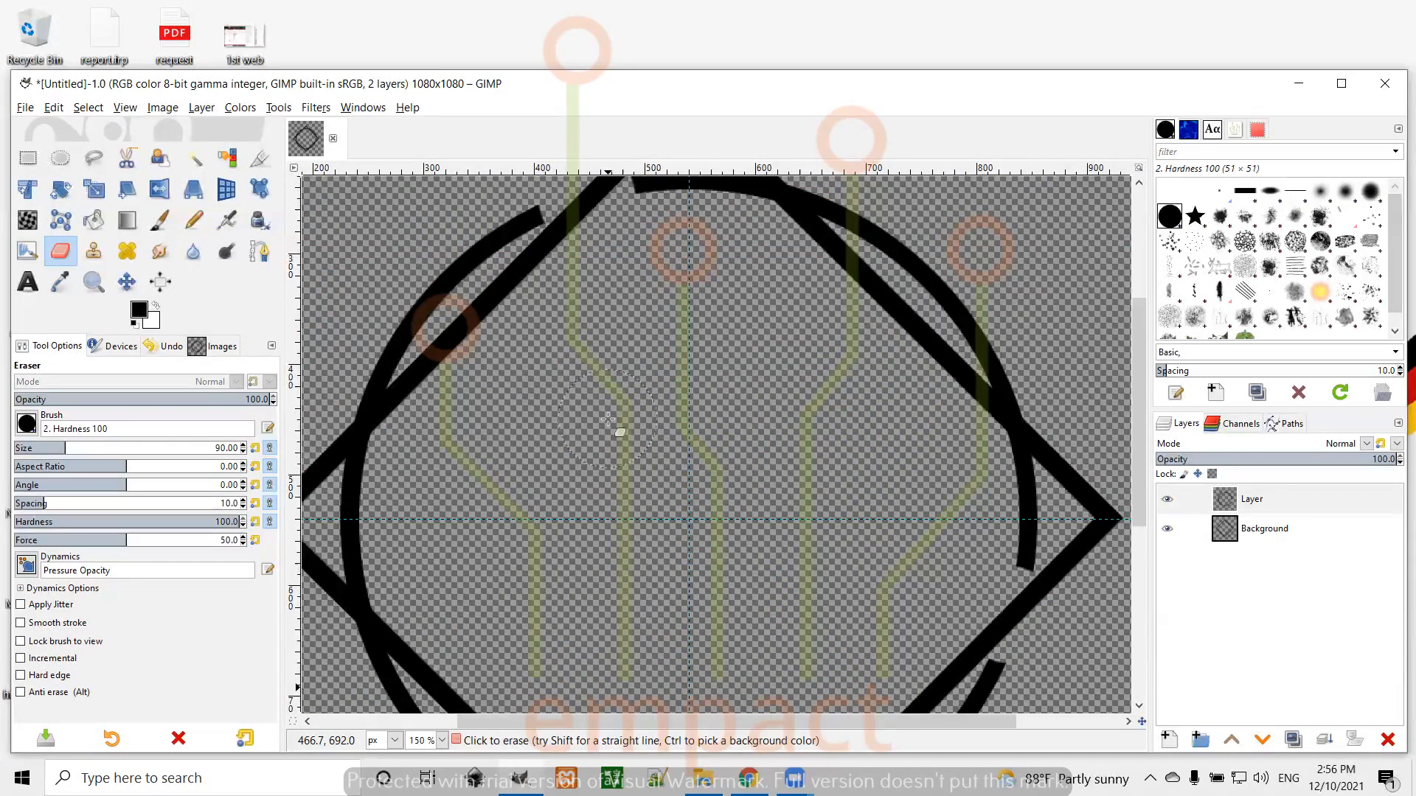
key(ctrl)
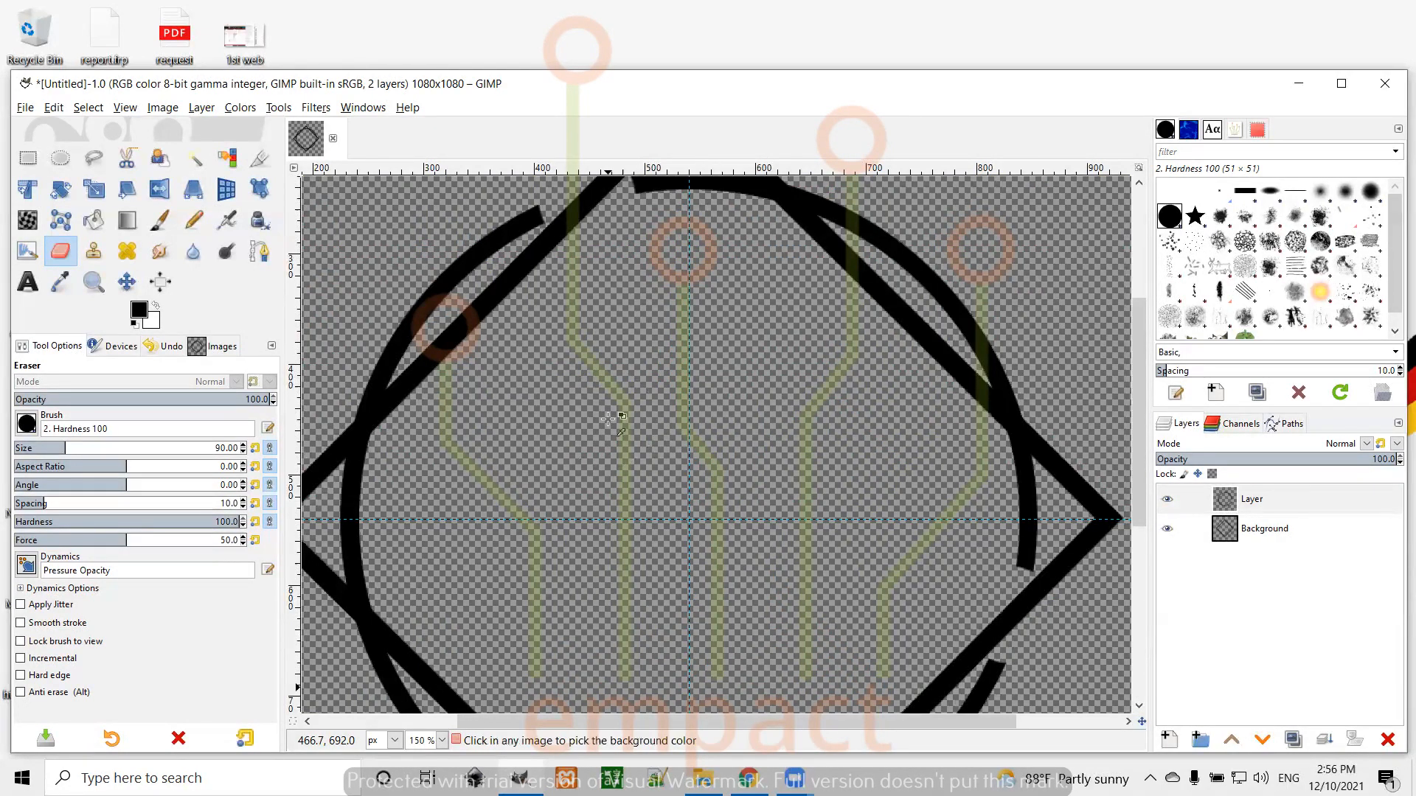
key(ctrl+z)
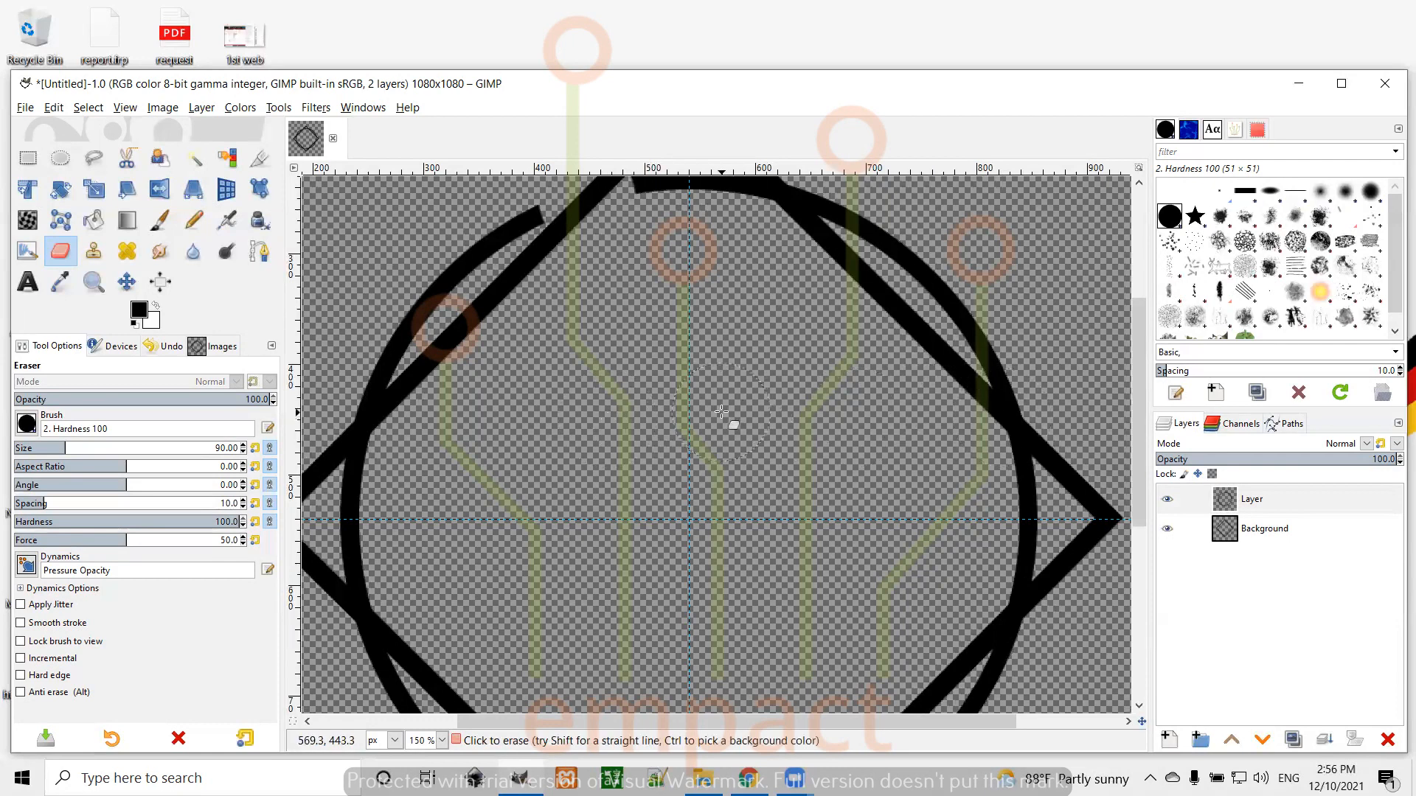
Step: Erase the ring where it crosses the frame at upper right, at lower right near the bottom corner, and at lower left near the left corner
click(1010, 424)
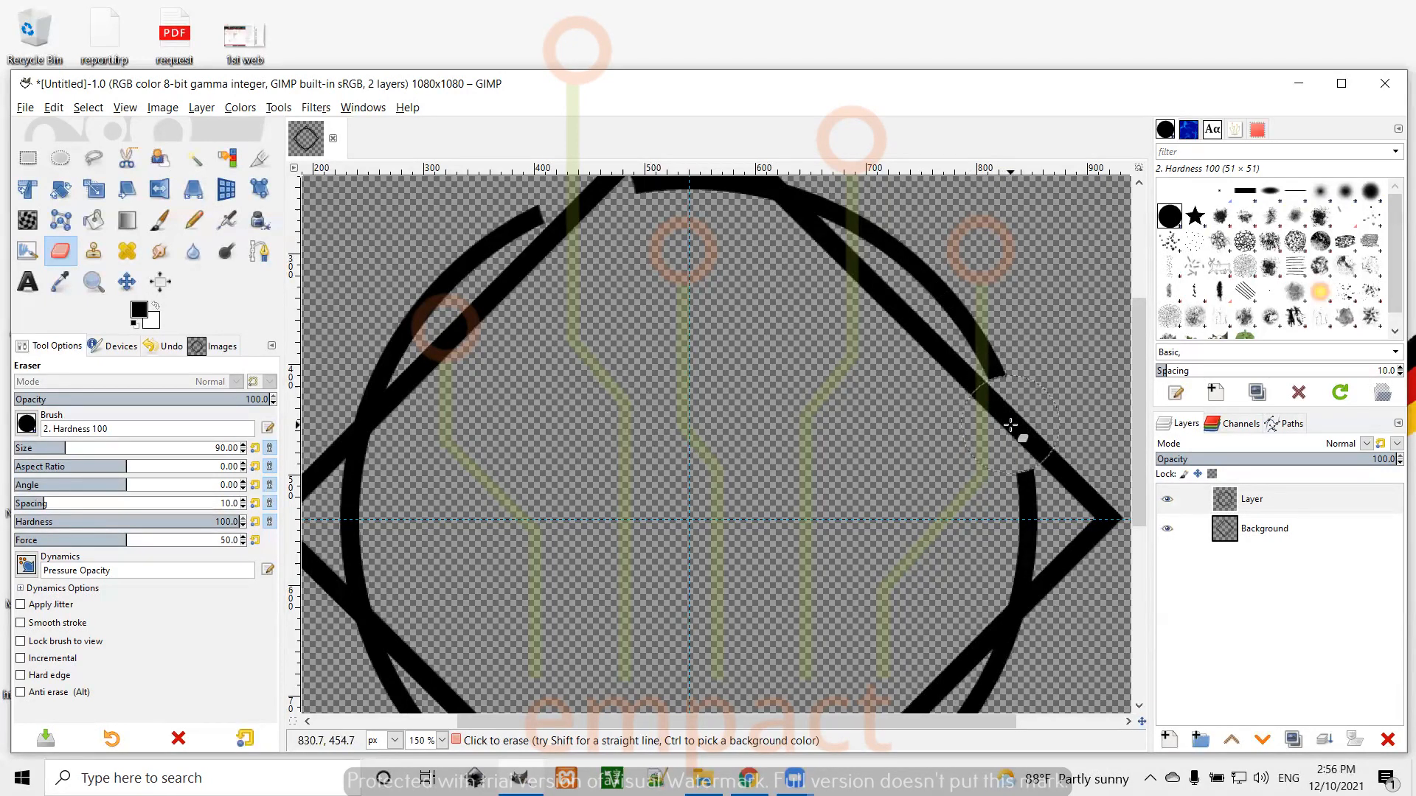
scroll(1010, 425, down, 4)
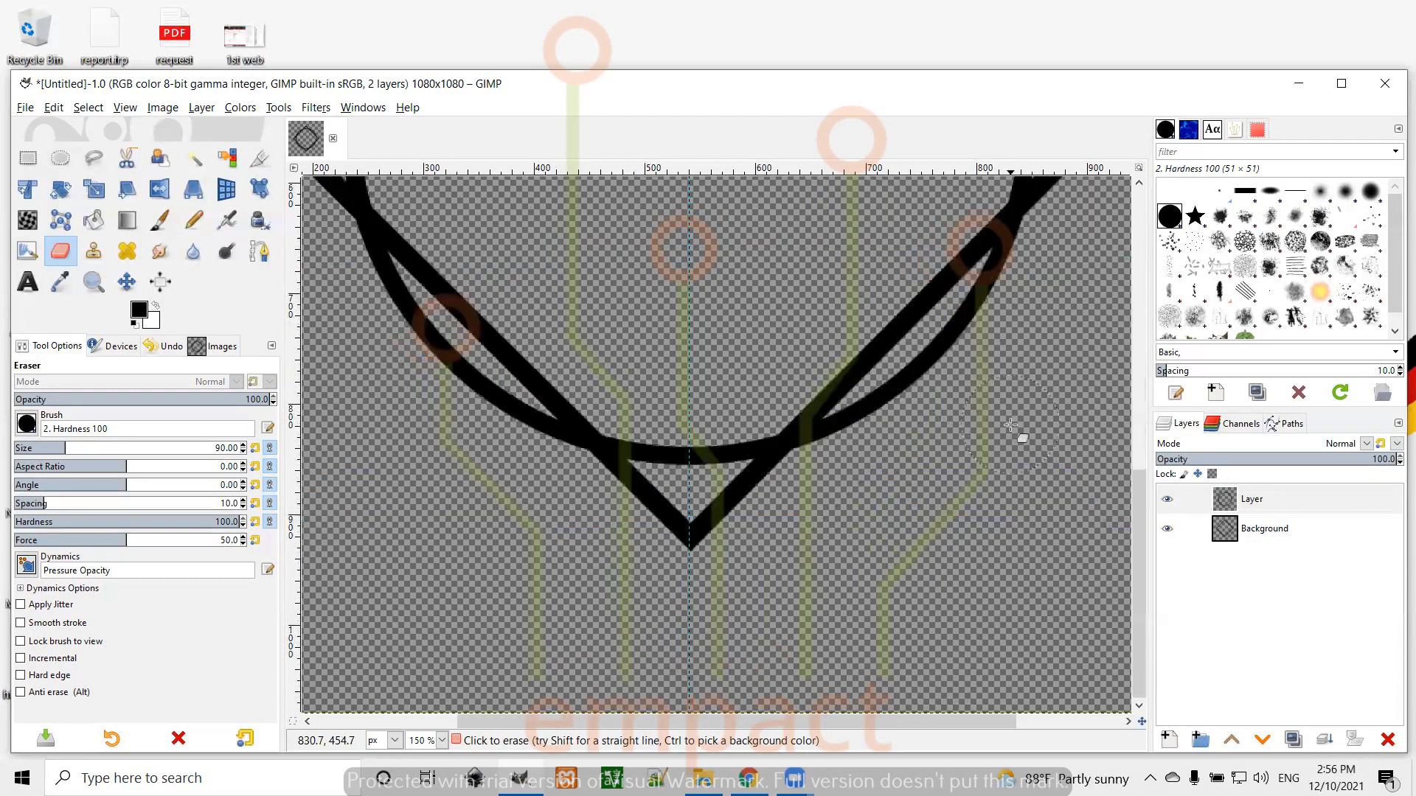
scroll(1014, 431, up, 1)
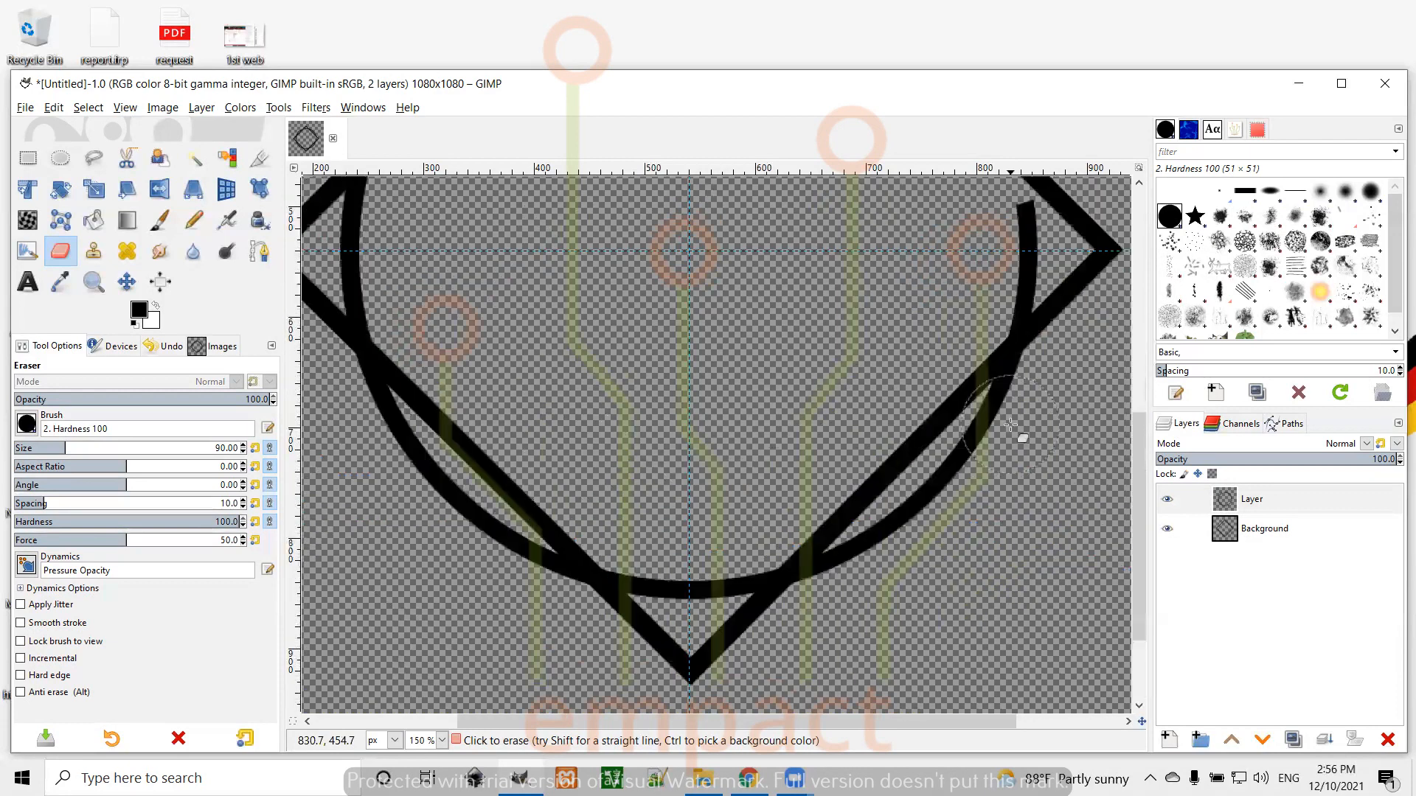
click(787, 566)
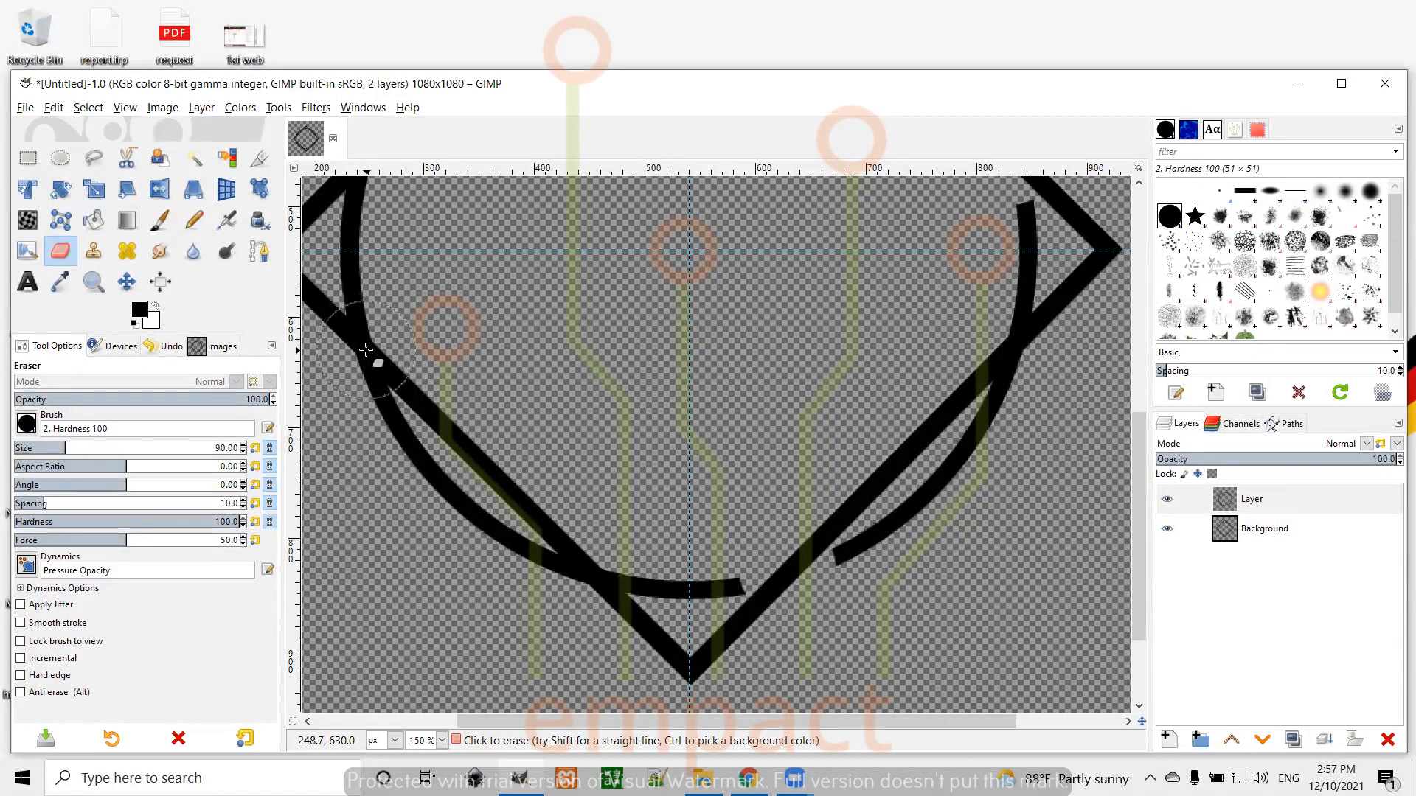
click(365, 349)
scroll(492, 331, down, 2)
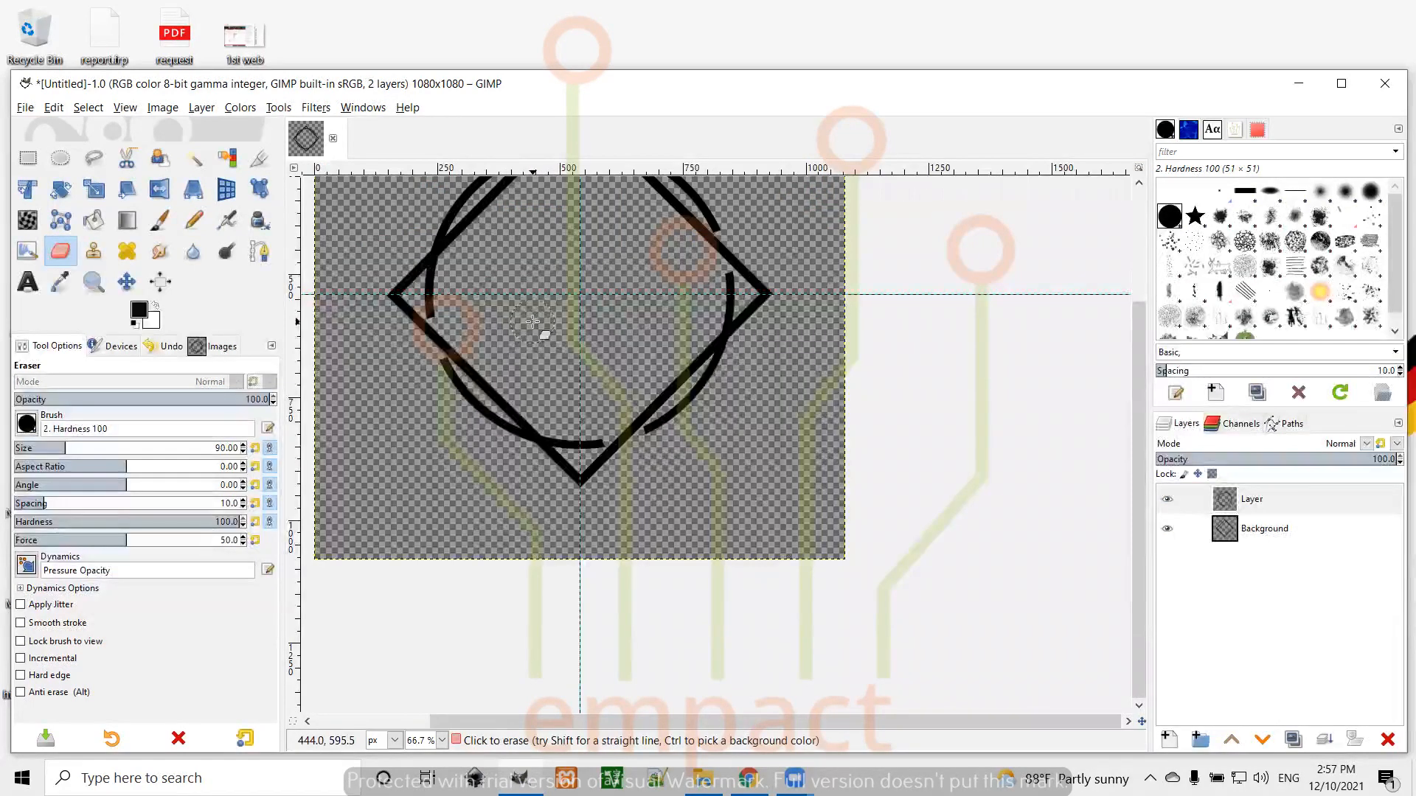
scroll(532, 322, up, 3)
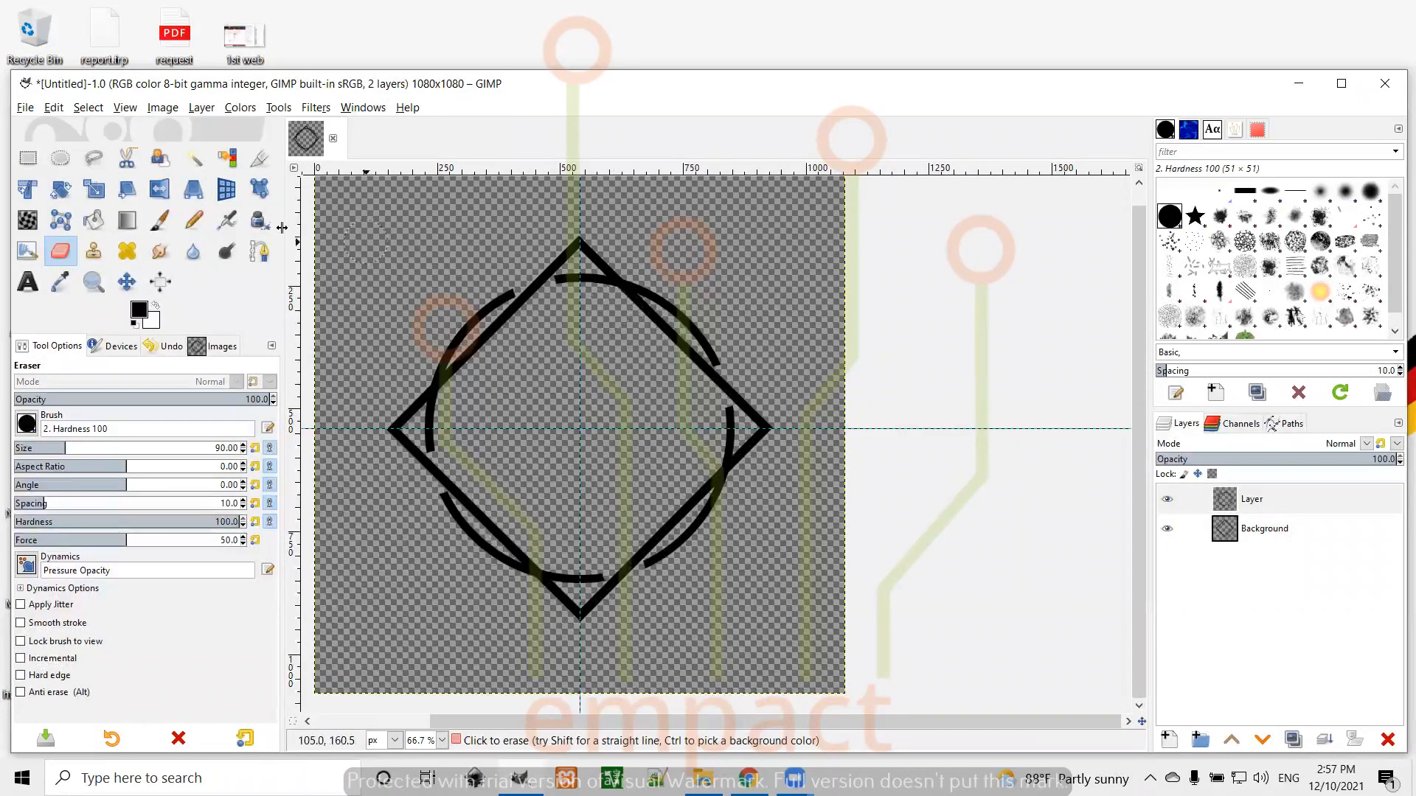
Step: Add the text "EMPACT" inside the emblem in Constantia Bold at 110 px
click(127, 282)
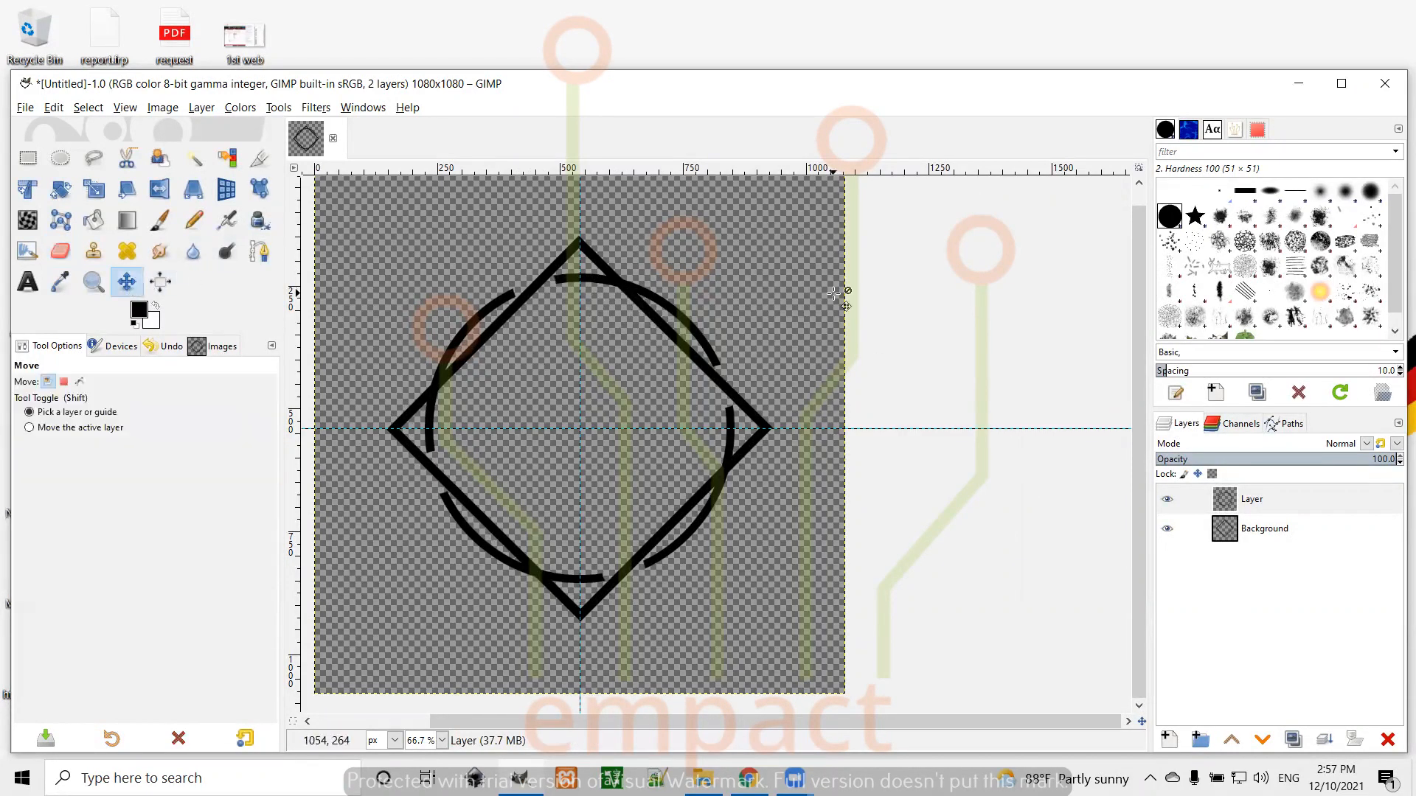
click(1267, 501)
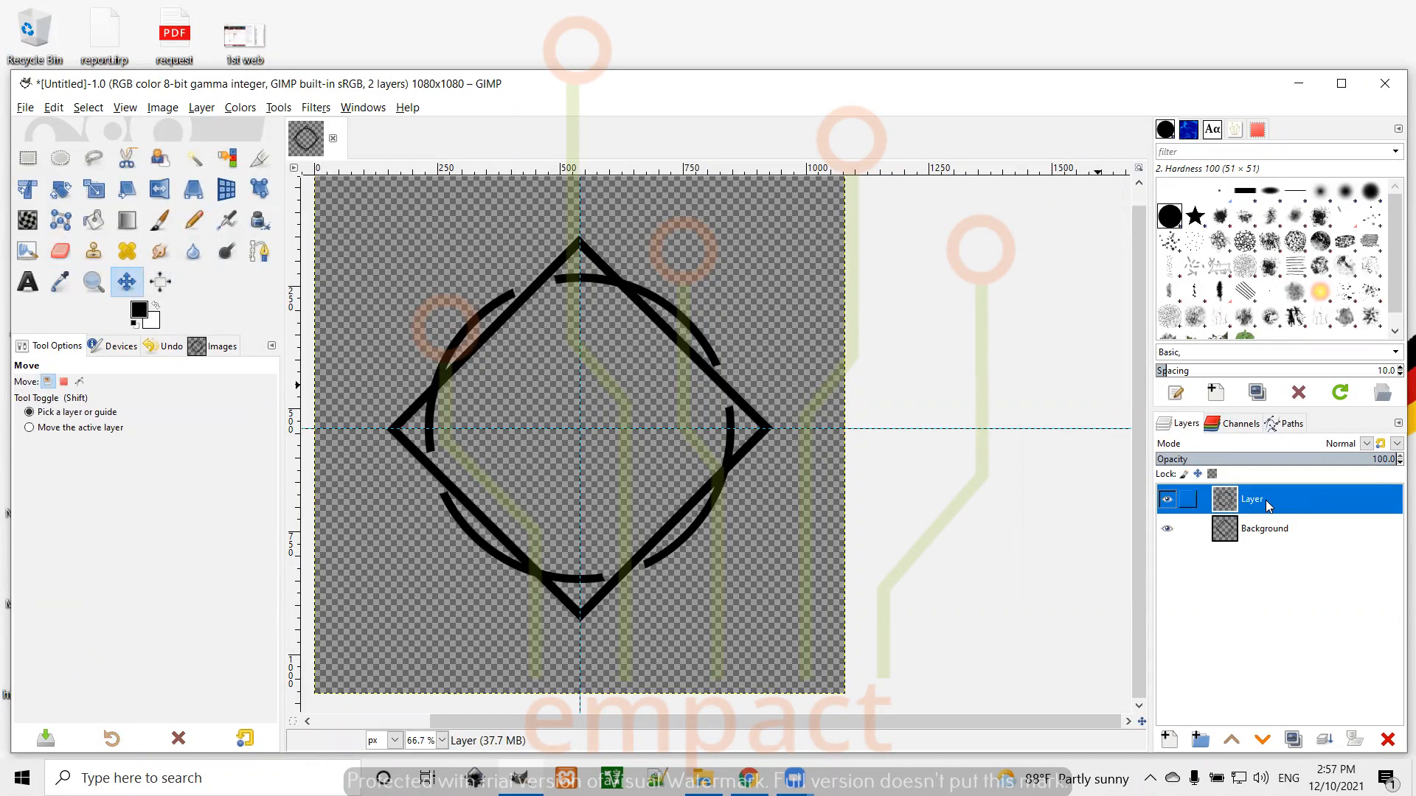
click(1257, 529)
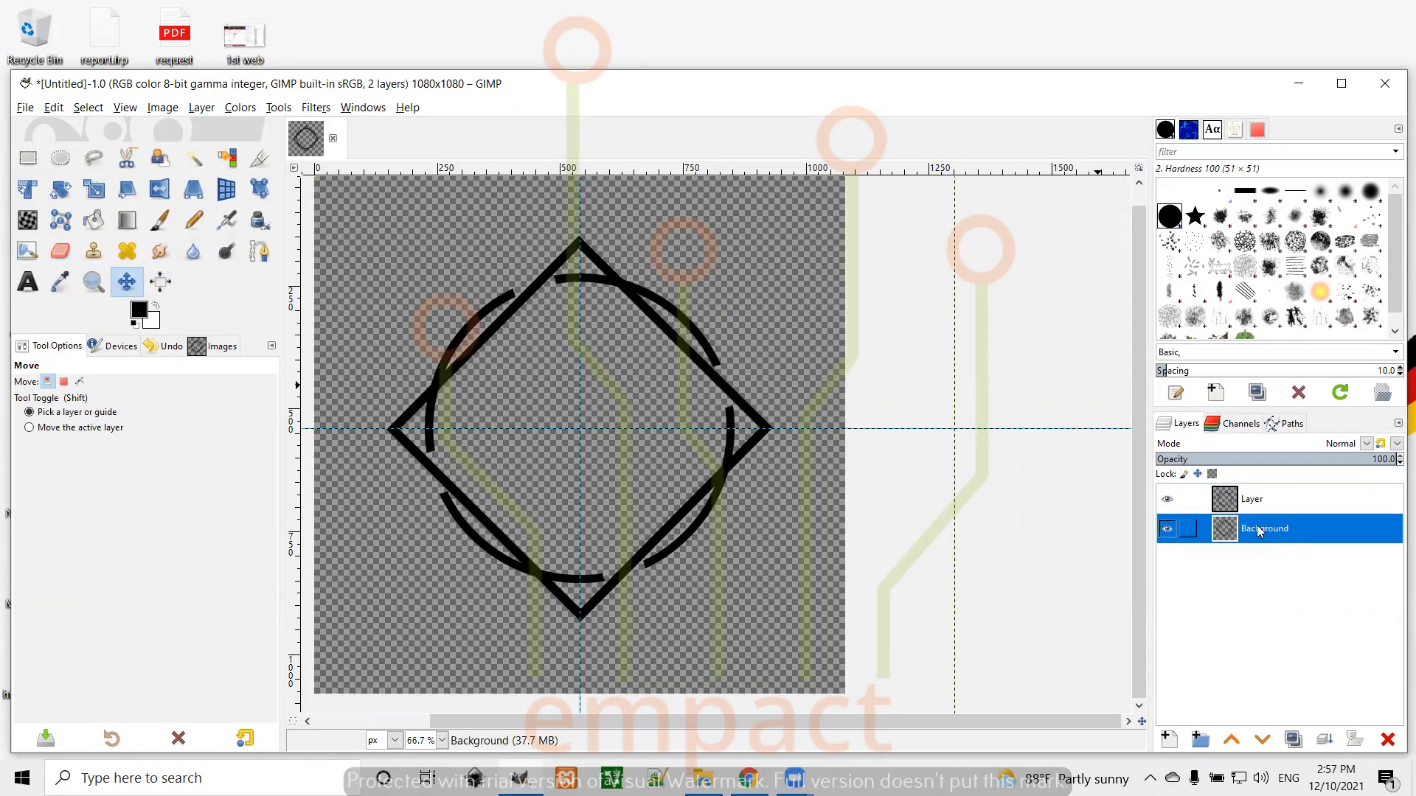
click(28, 283)
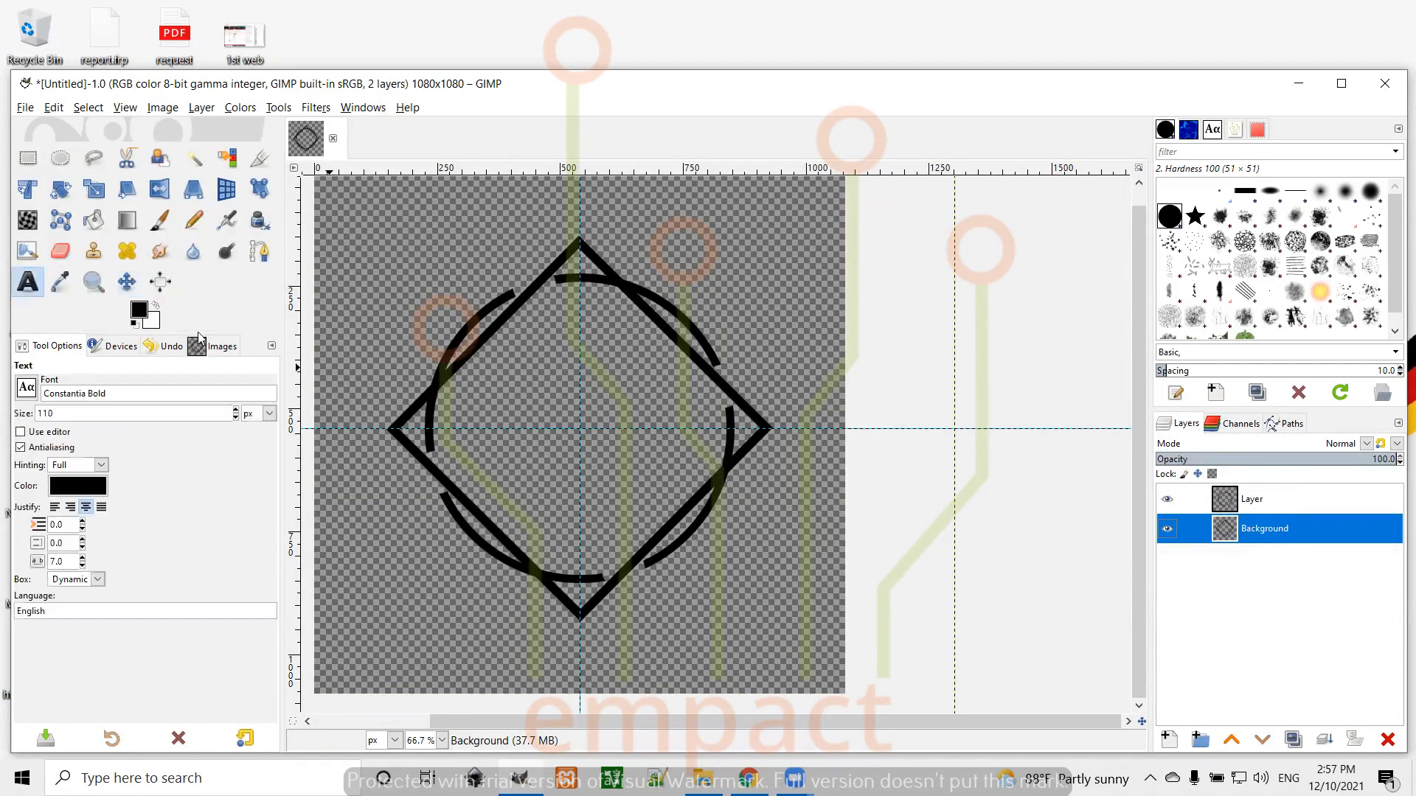
click(558, 419)
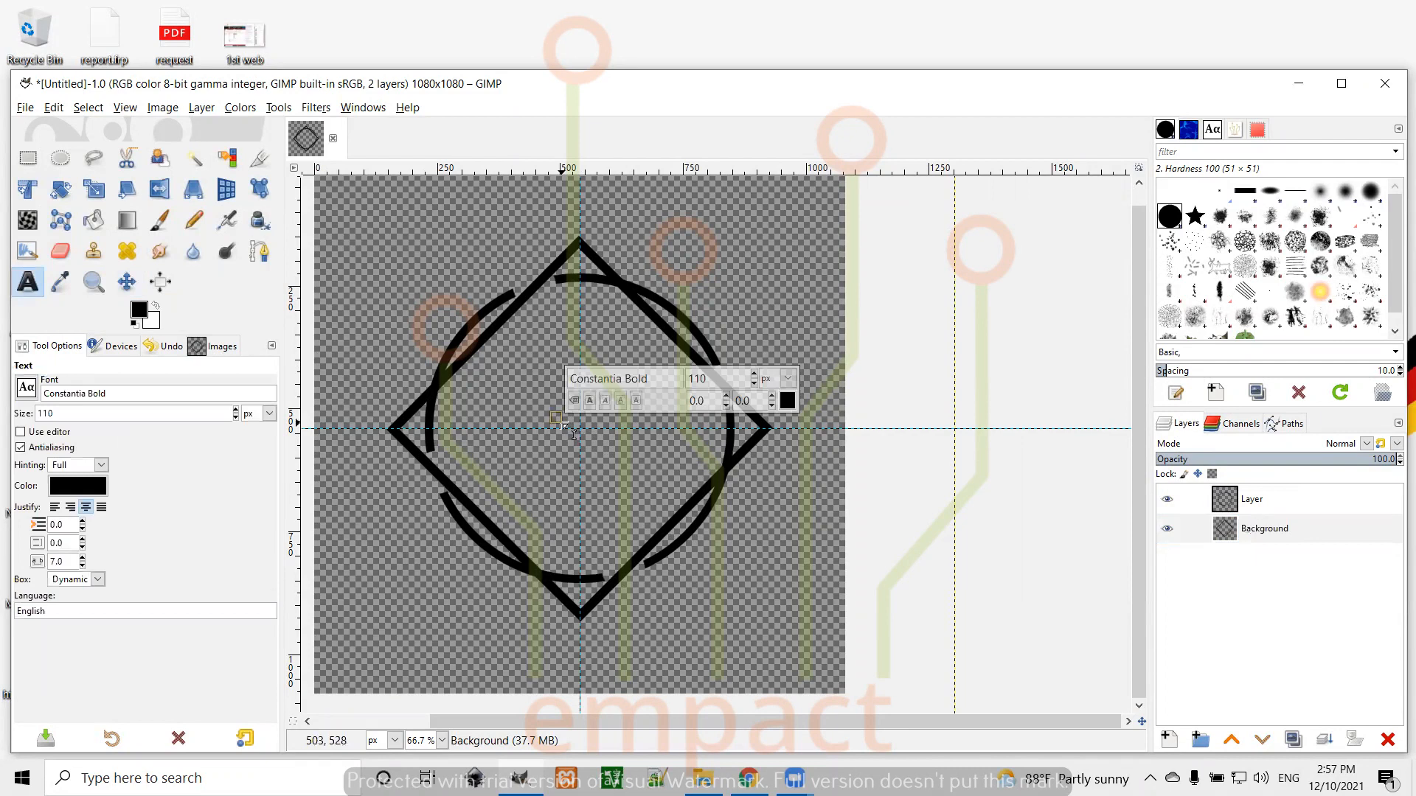
text(EMPACT)
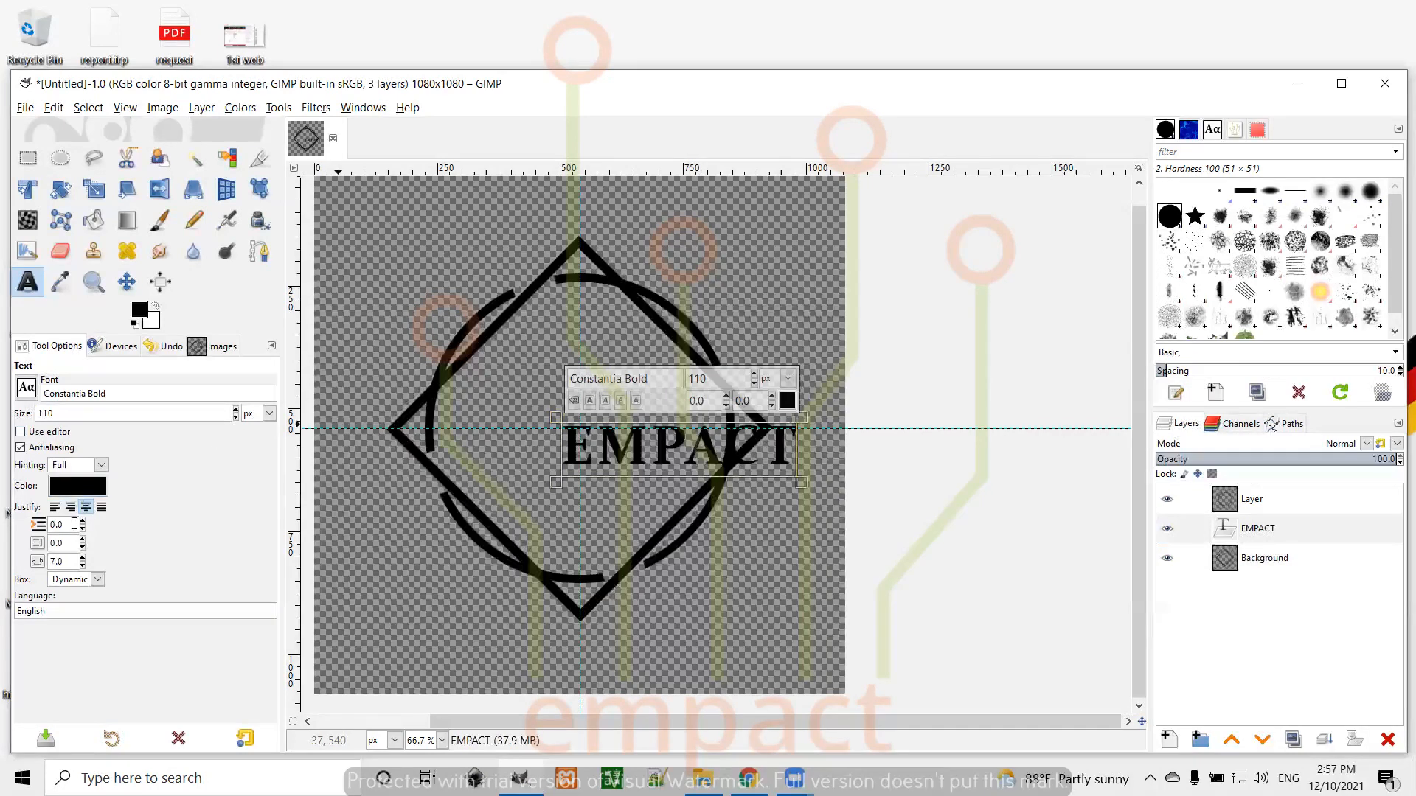
Step: Set the EMPACT text size to 113 px
click(236, 418)
click(236, 418)
click(236, 418)
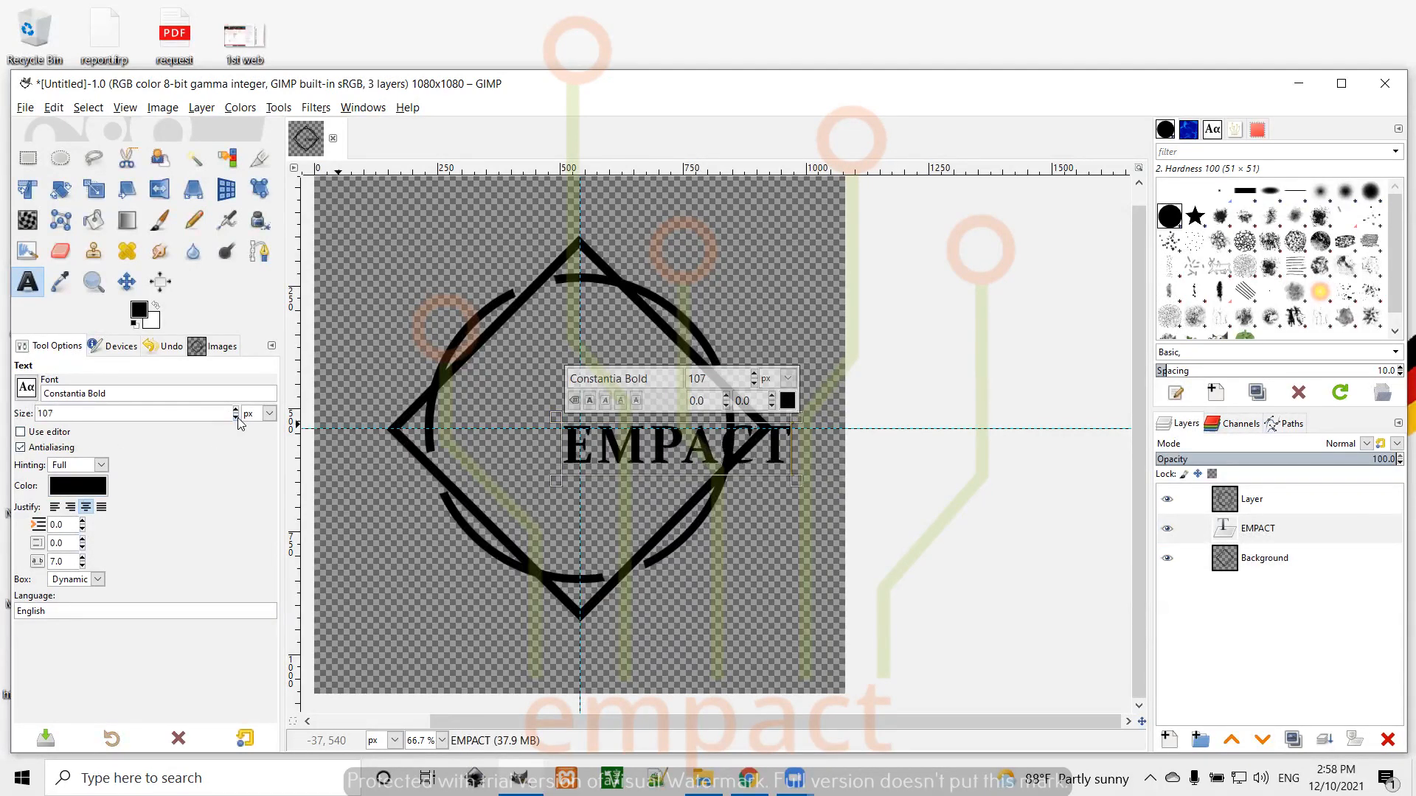
click(236, 410)
click(236, 409)
click(236, 410)
click(236, 410)
click(236, 410)
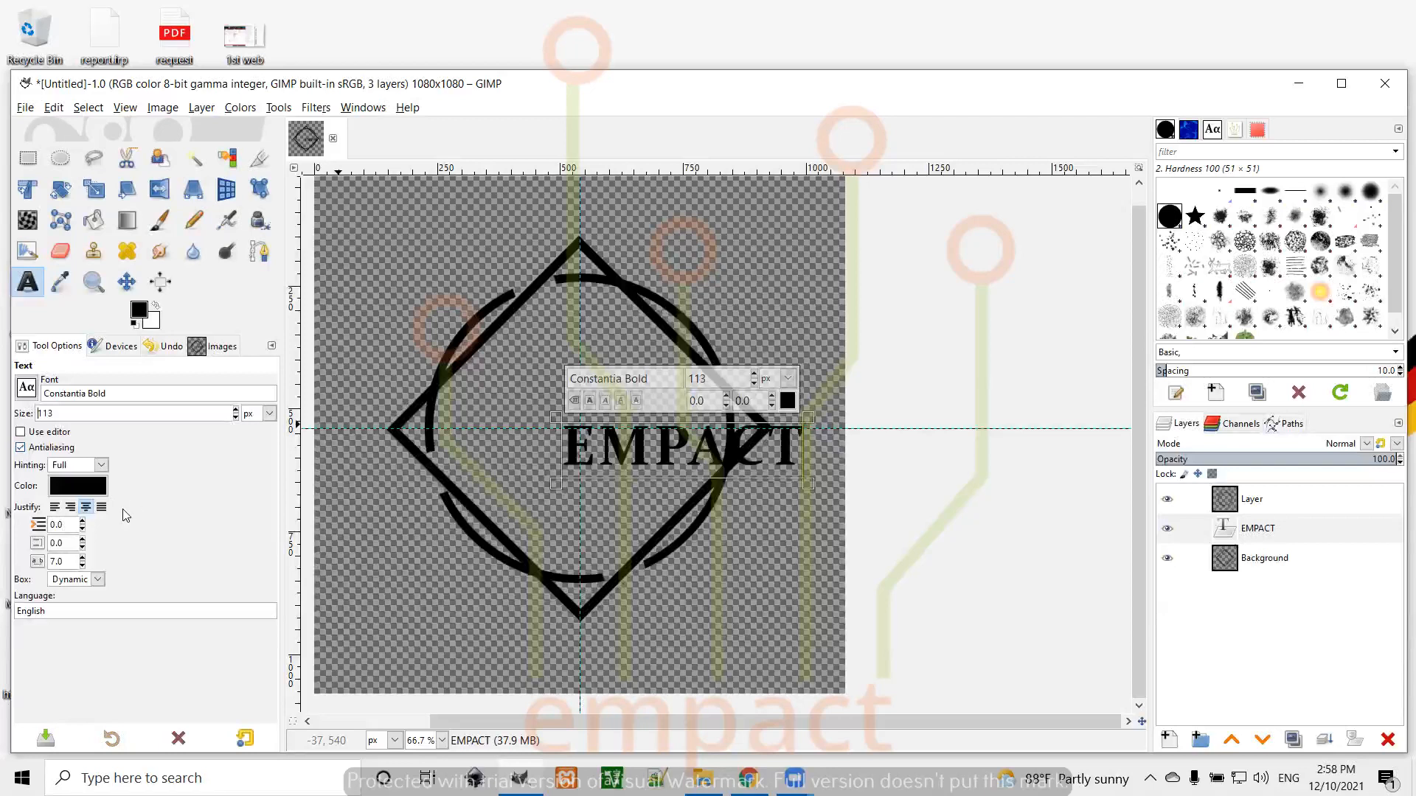
Step: Reduce the letter spacing of the EMPACT text to 3.0
click(82, 565)
click(82, 564)
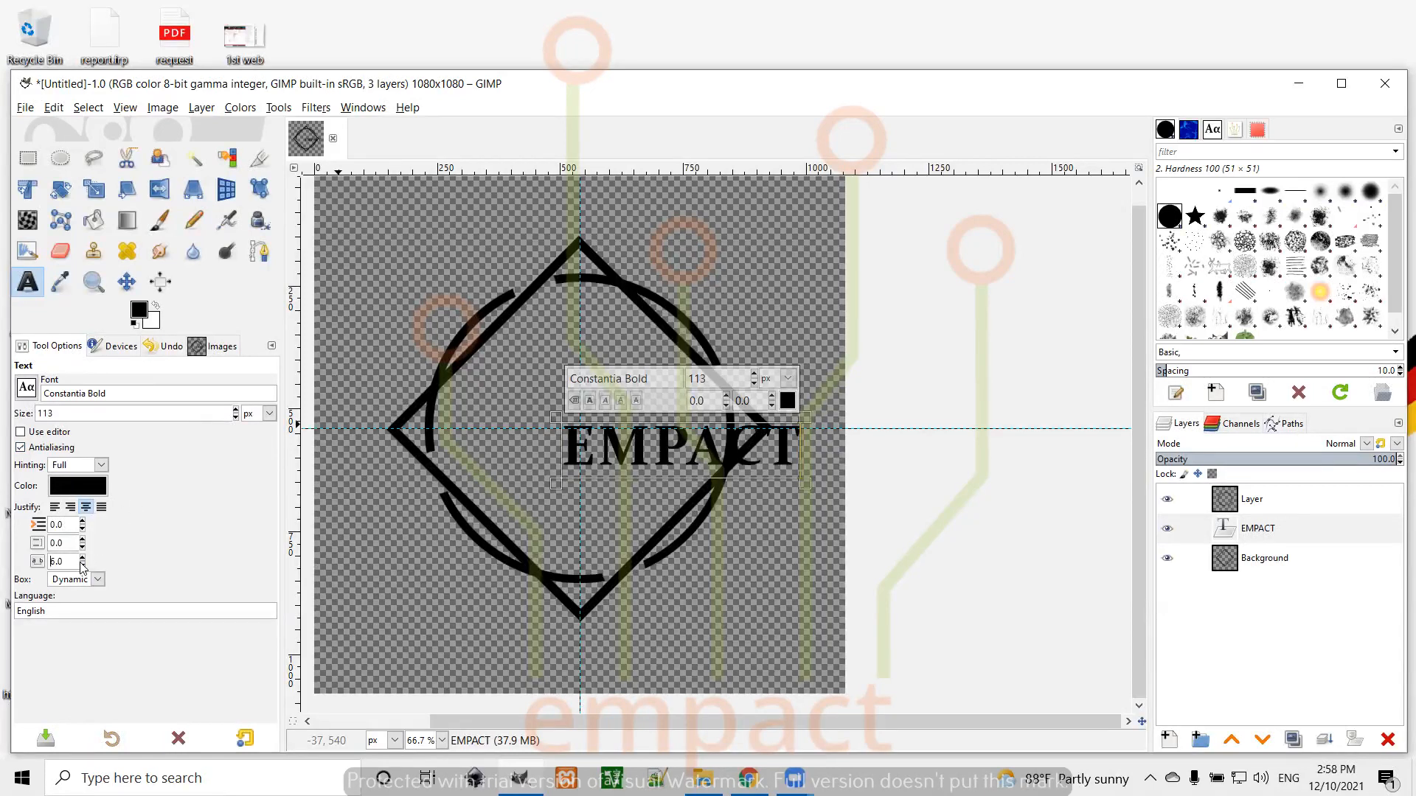
click(82, 565)
click(82, 565)
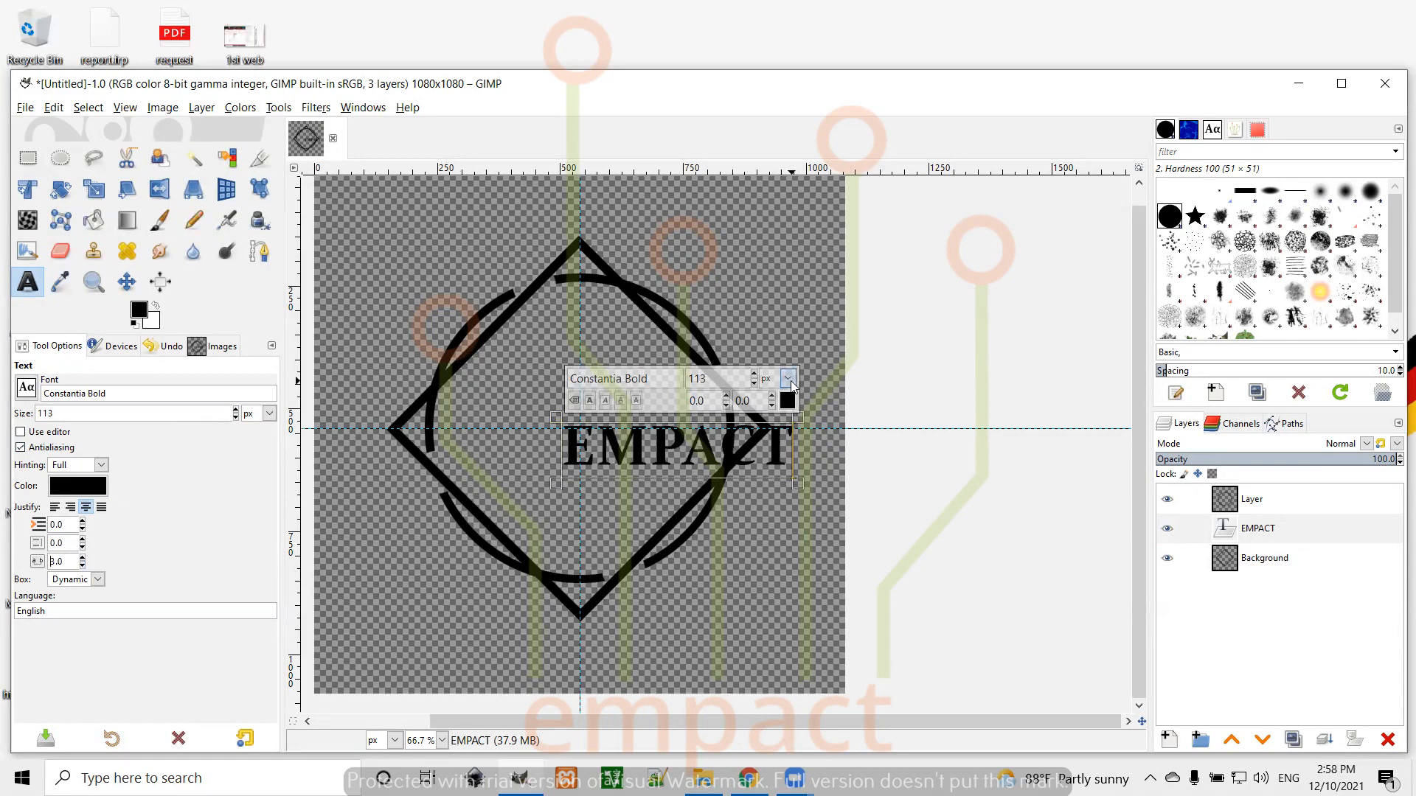
Step: Move the EMPACT text to roughly the middle of the emblem and crop its layer to content
click(126, 282)
drag(658, 453, 570, 435)
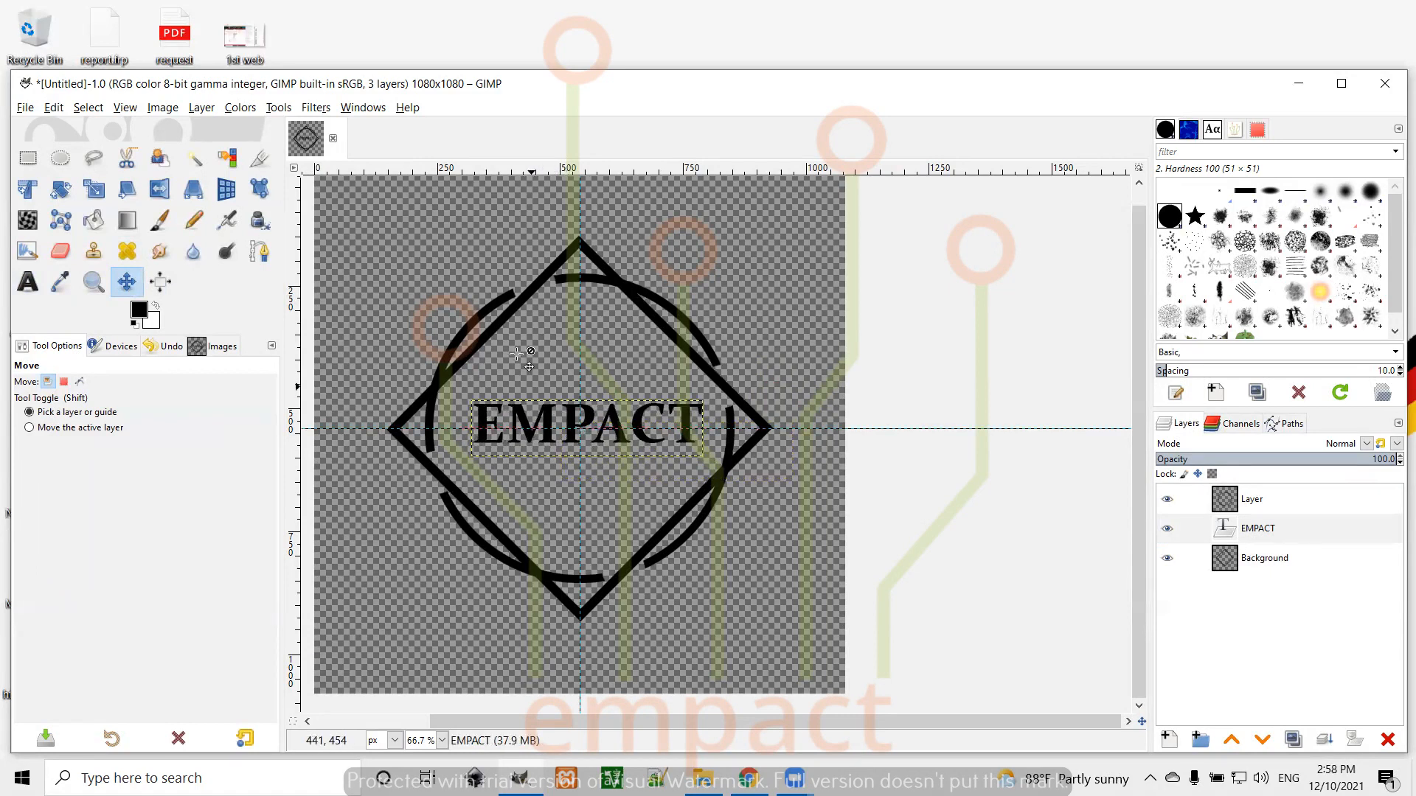
click(55, 111)
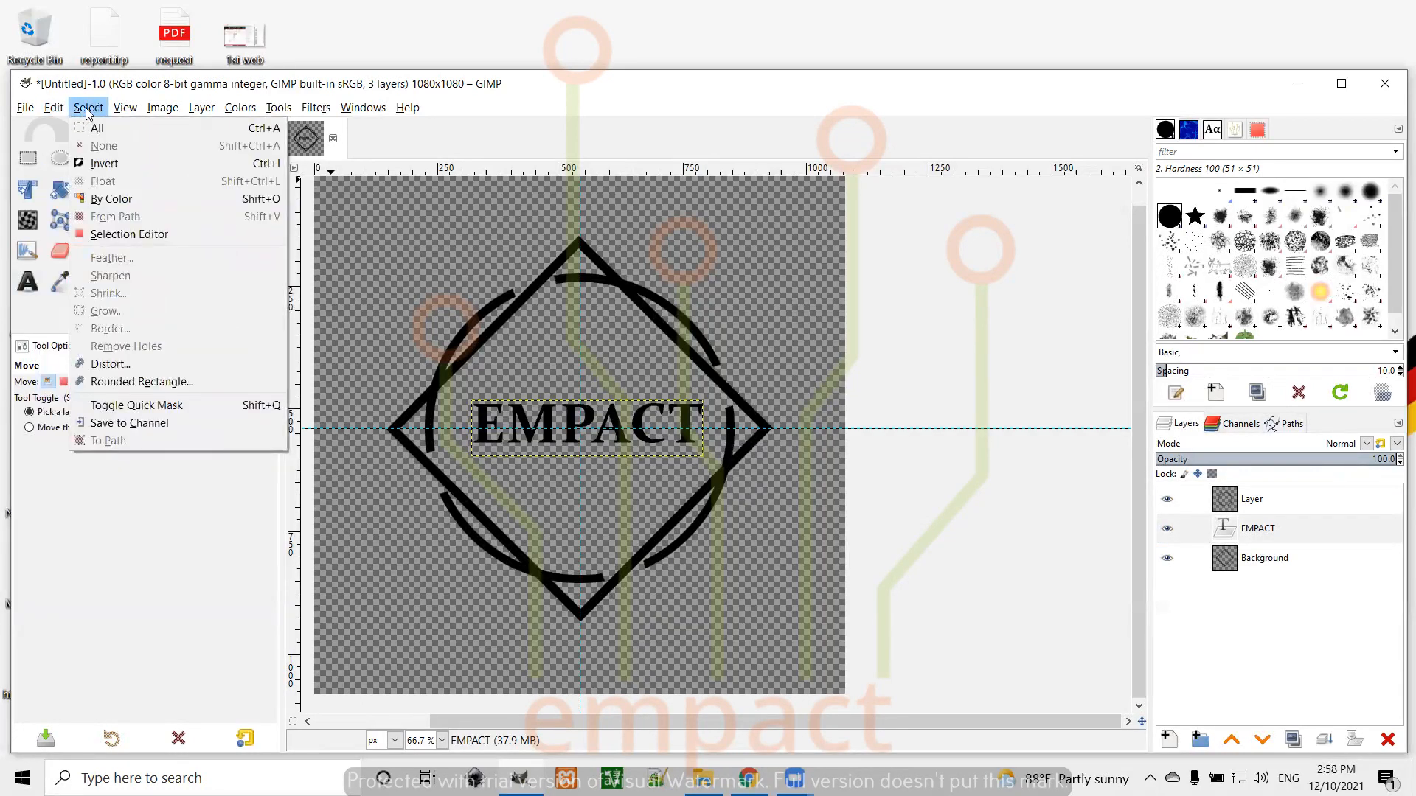
mouse_move(167, 111)
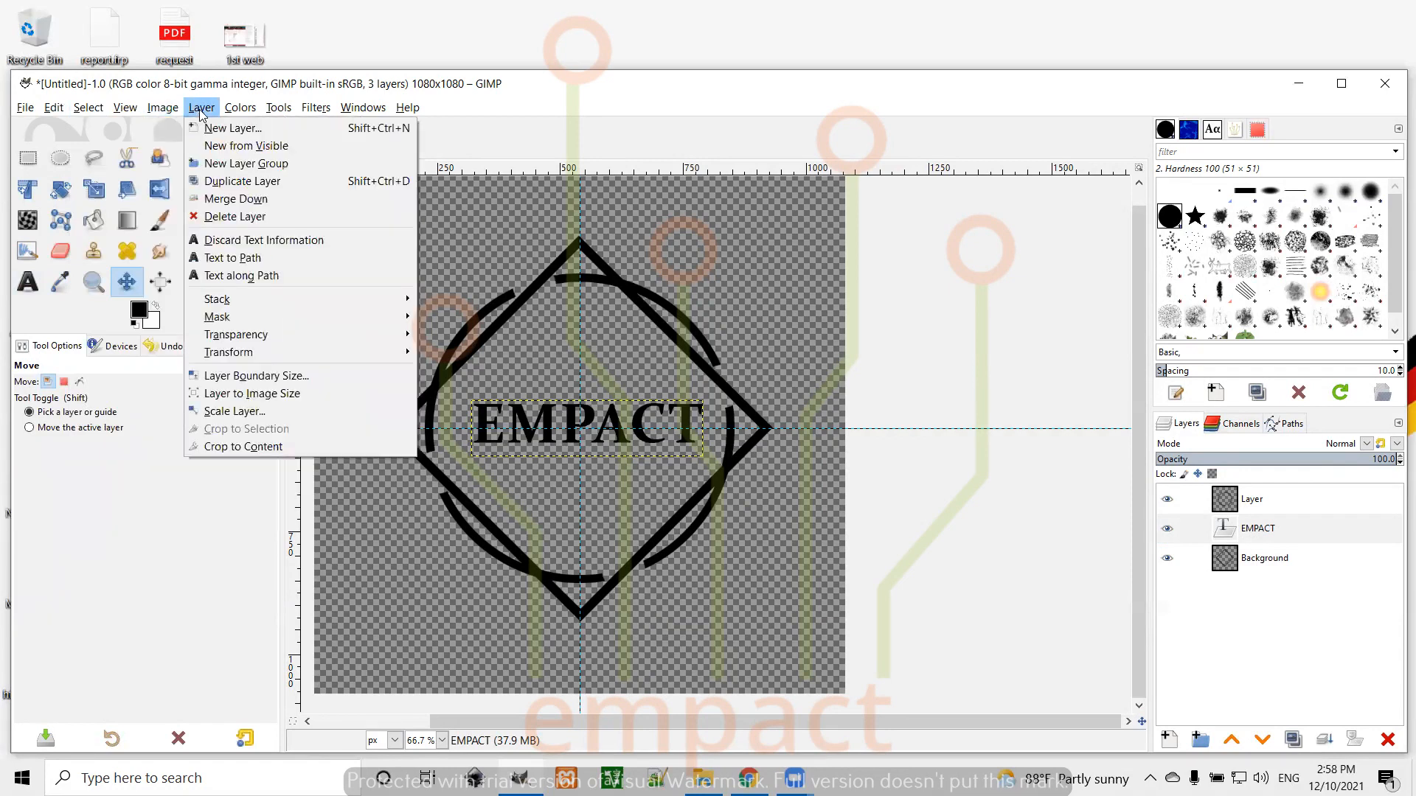
click(272, 448)
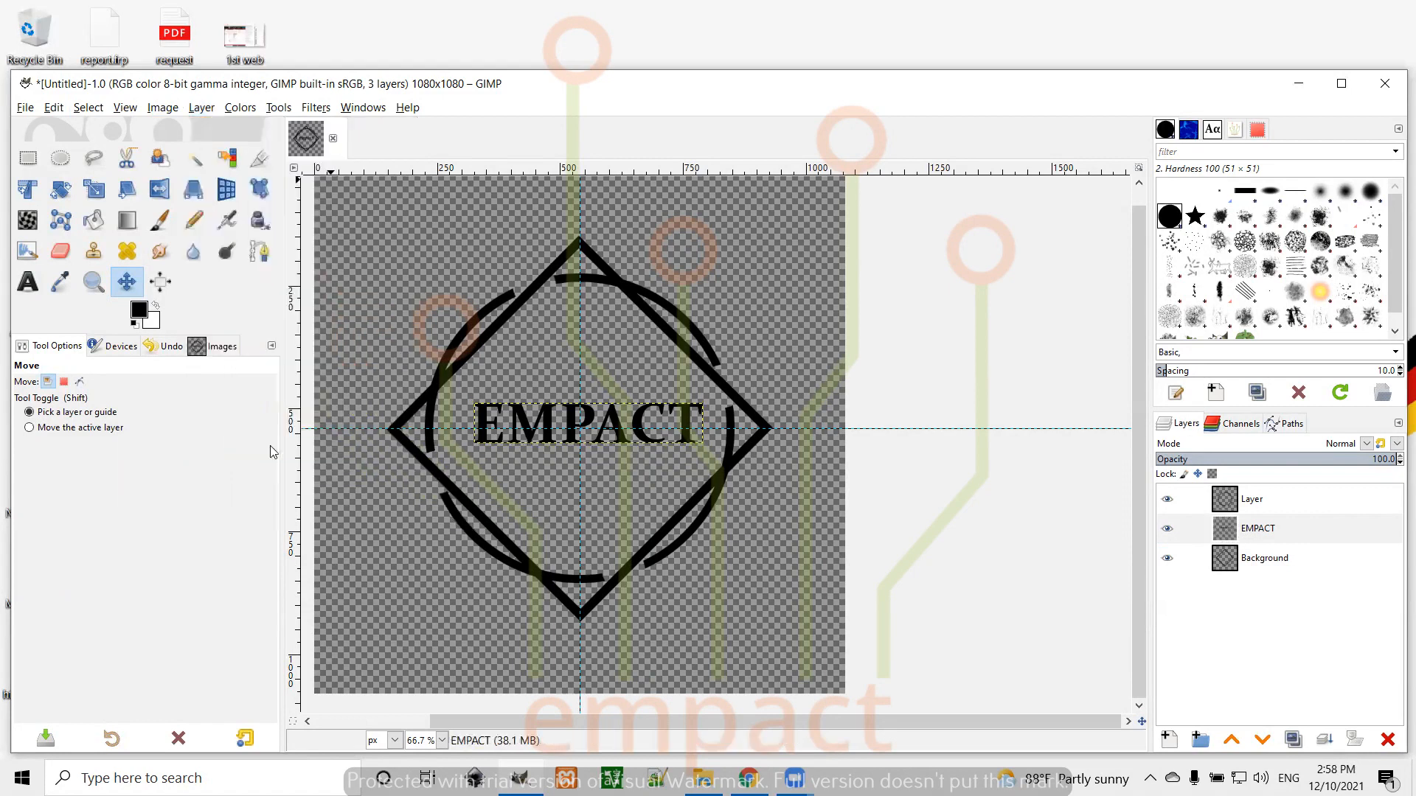
Step: Raise the EMPACT layer to the top of the stack and centre it horizontally and vertically relative to the image
click(161, 283)
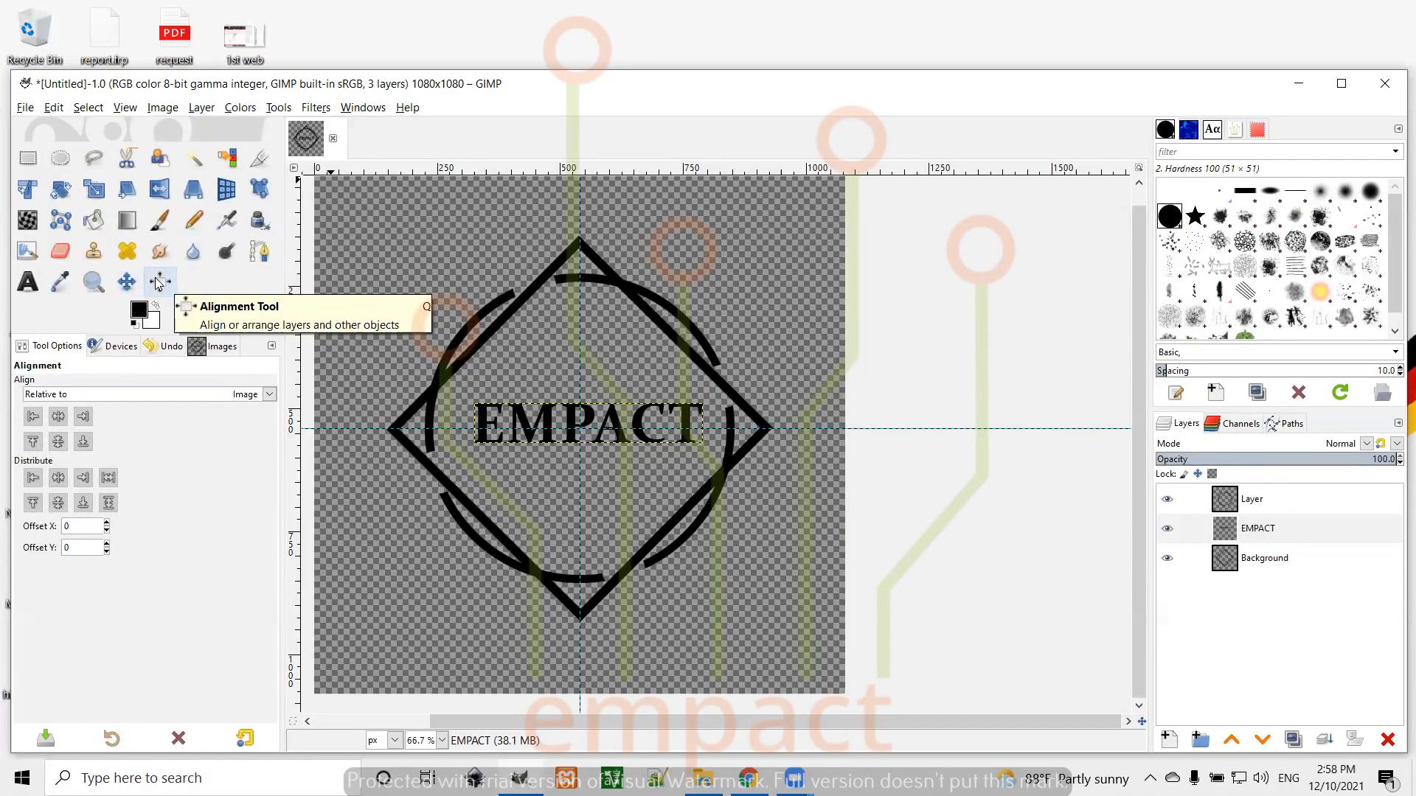
click(522, 408)
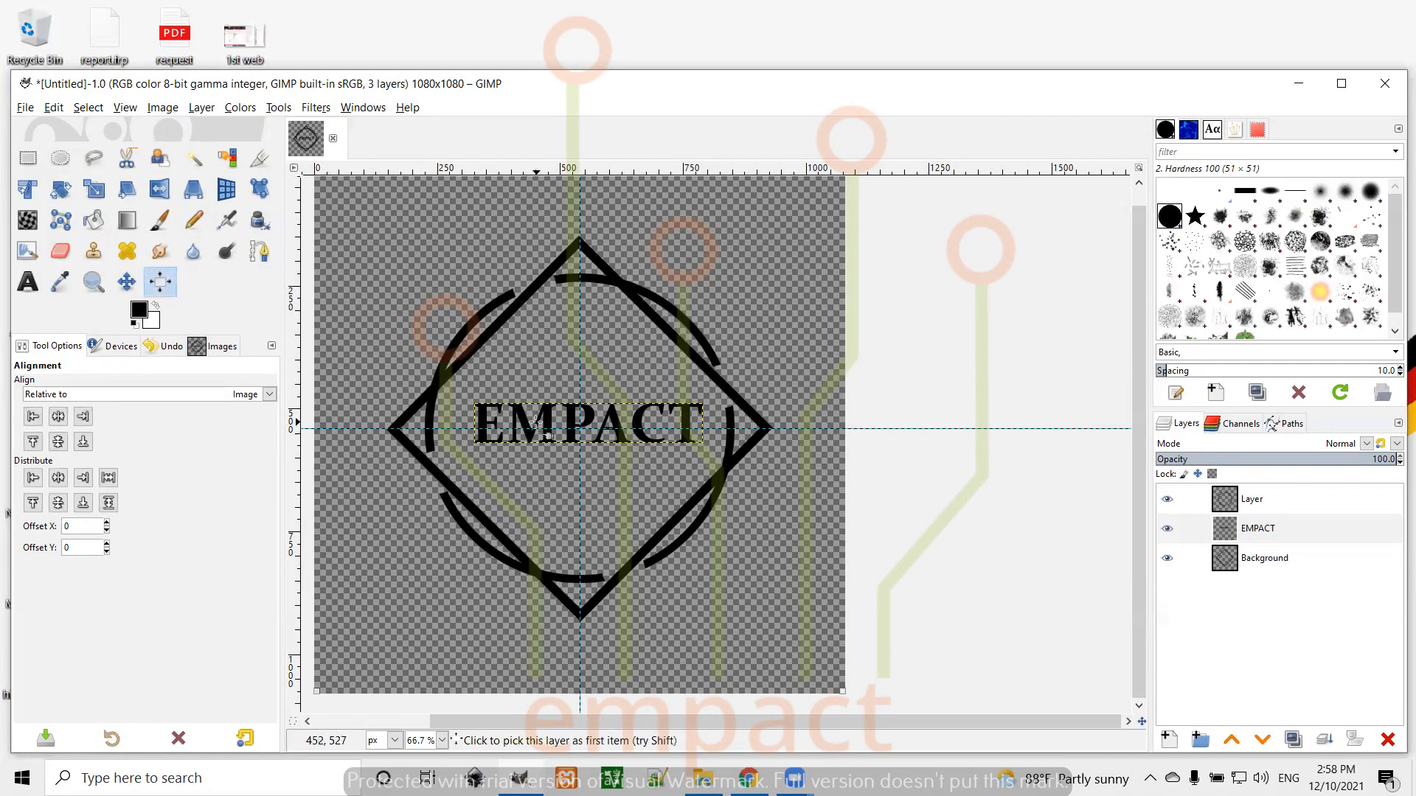
click(1266, 529)
drag(1265, 530, 1297, 501)
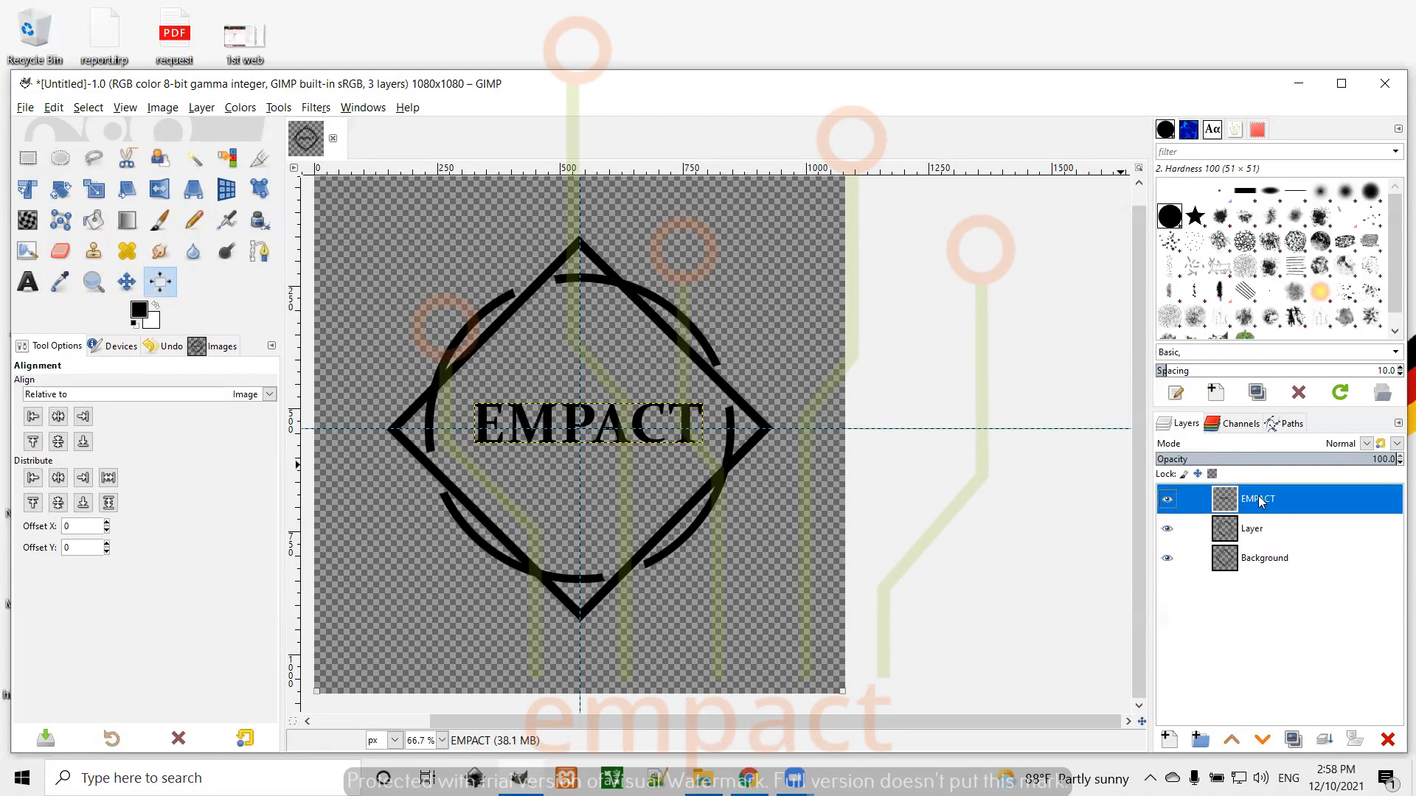
click(614, 409)
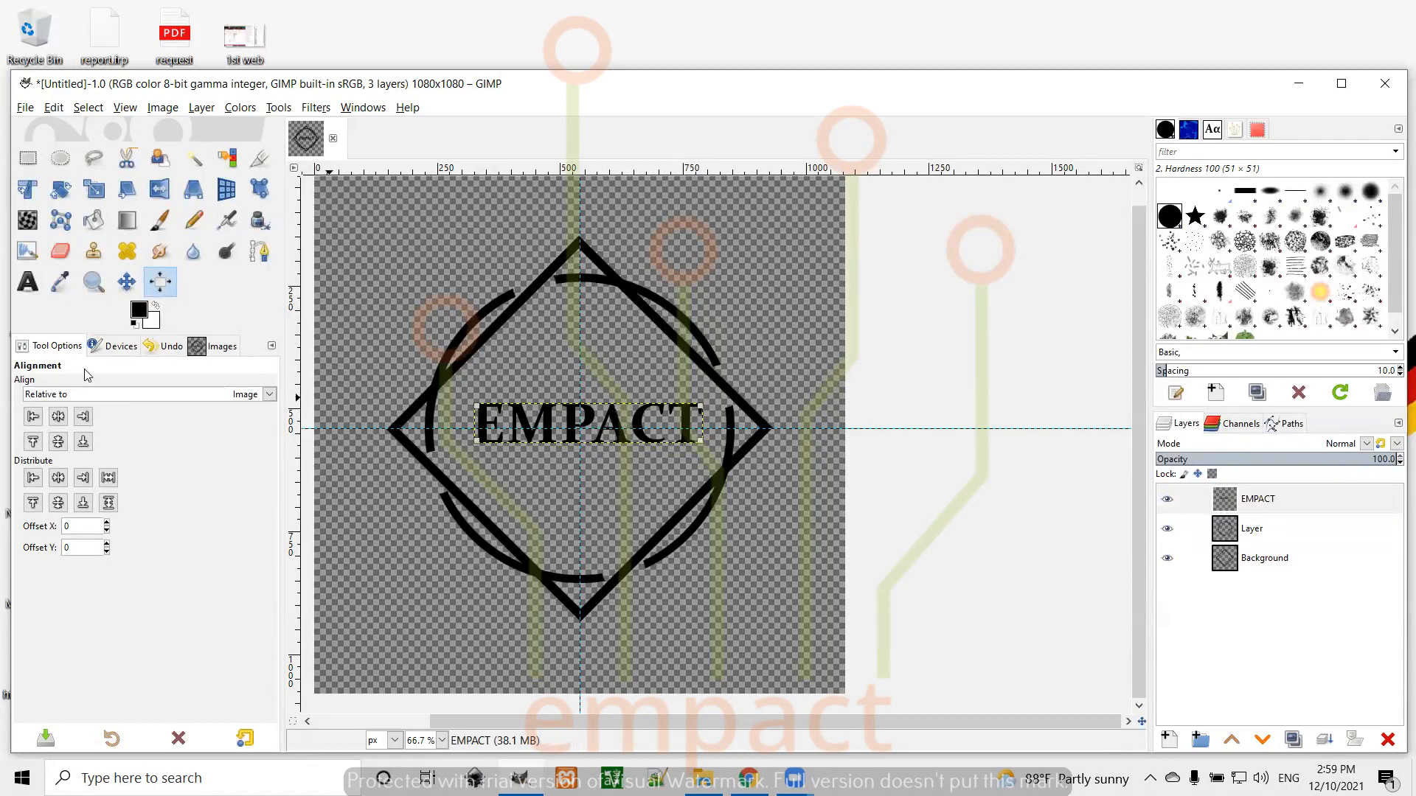
click(59, 417)
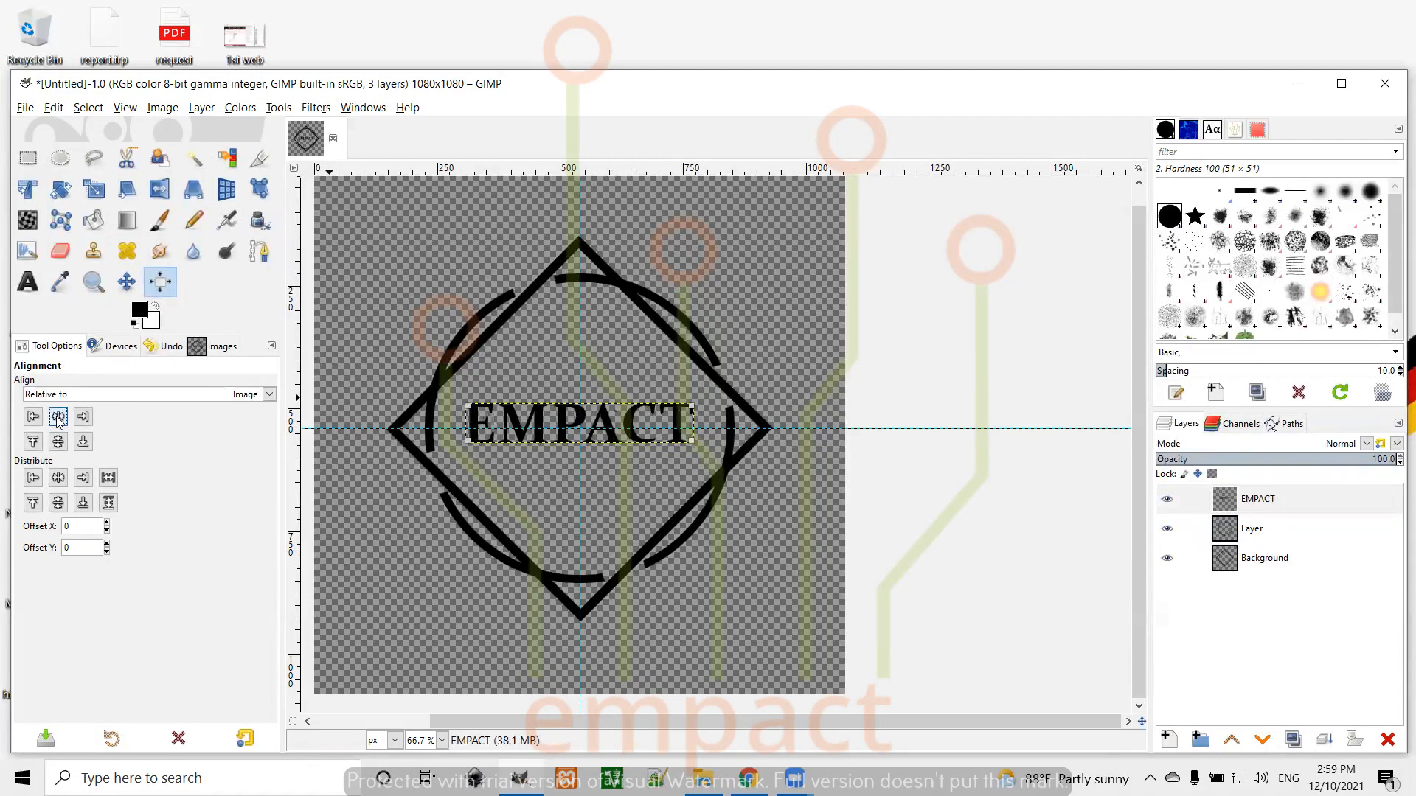
click(58, 443)
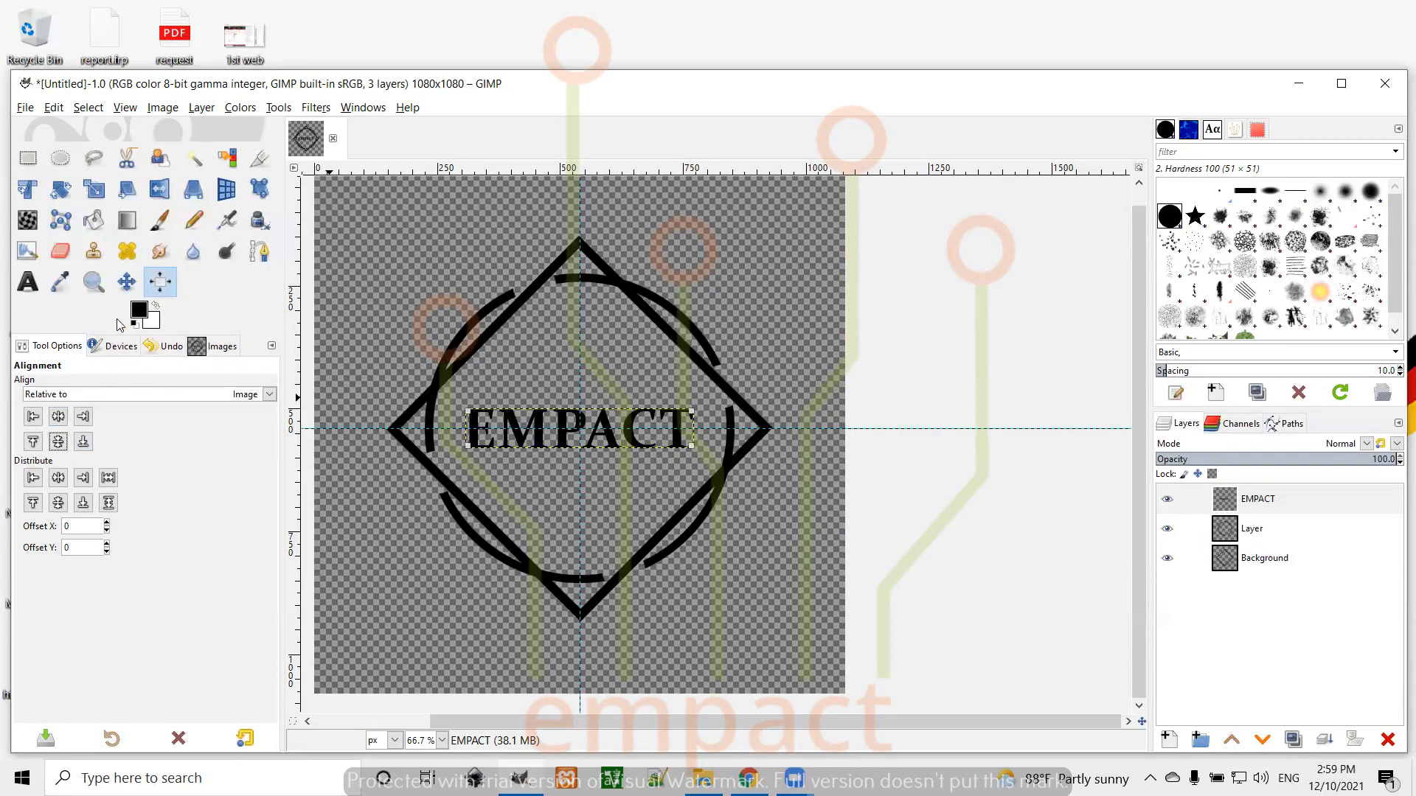
Step: Add the text "UoS" above EMPACT inside the emblem in Constantia Bold at 113 px
click(27, 283)
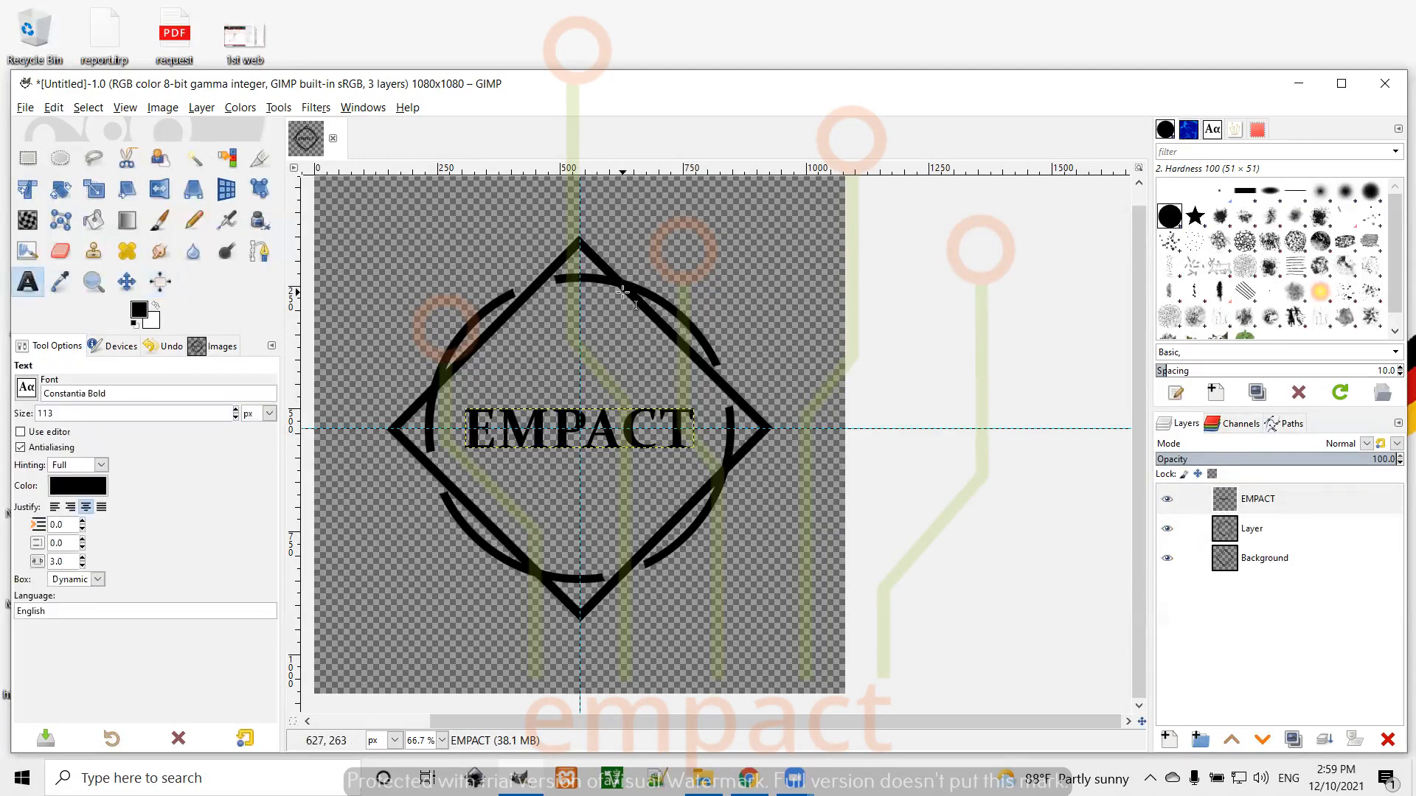
click(548, 316)
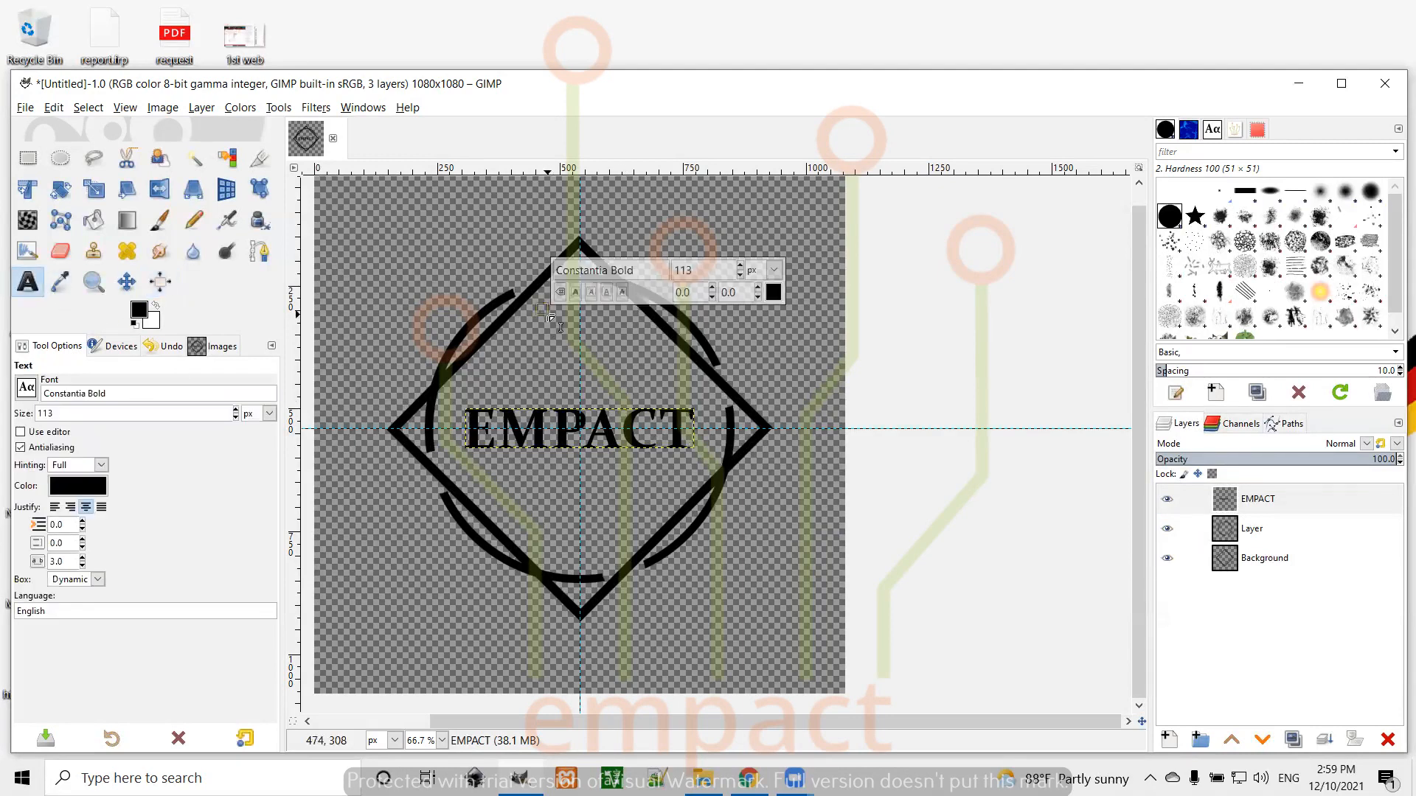
text(UoS)
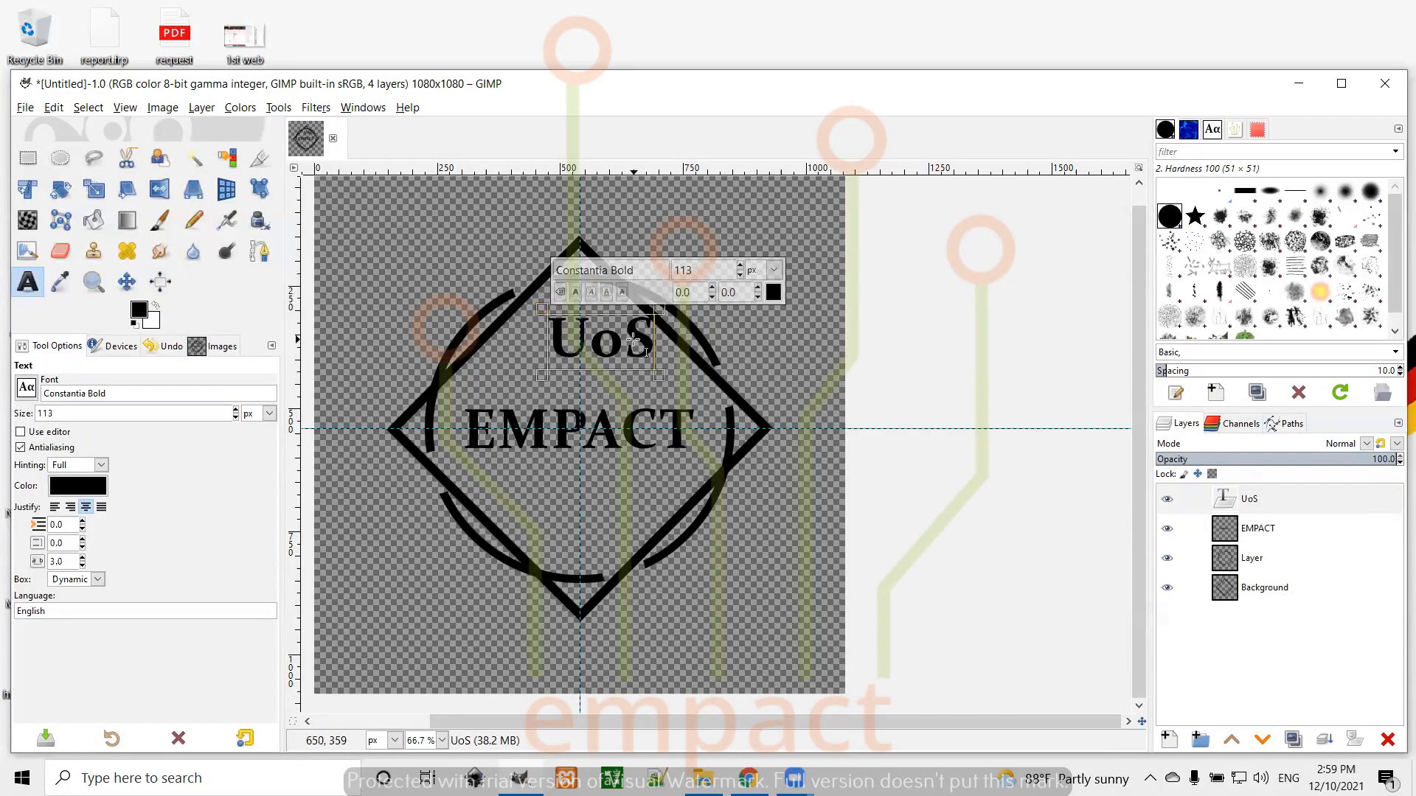
Step: Duplicate the UoS text layer and move the copy below EMPACT, near the frame's bottom corner
click(126, 281)
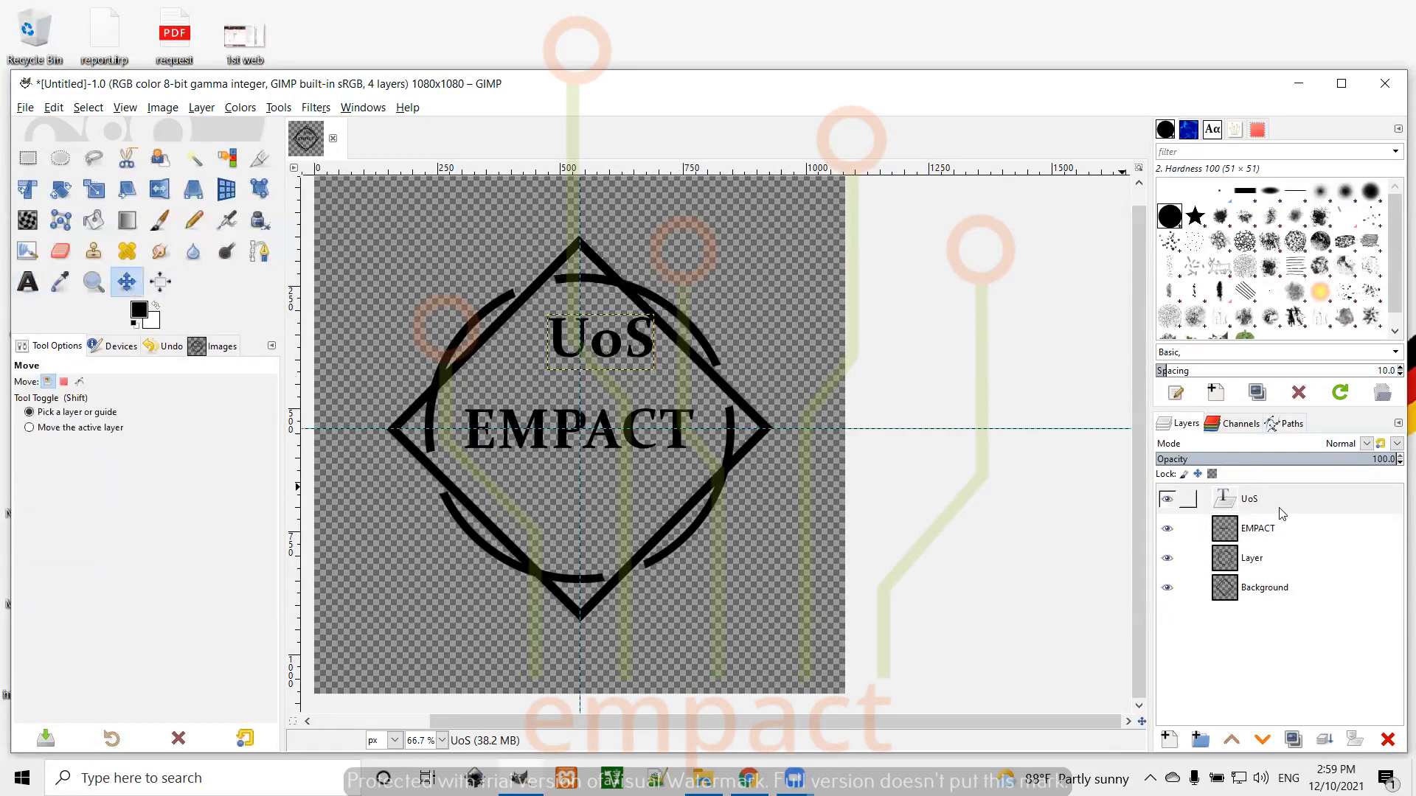
click(1293, 739)
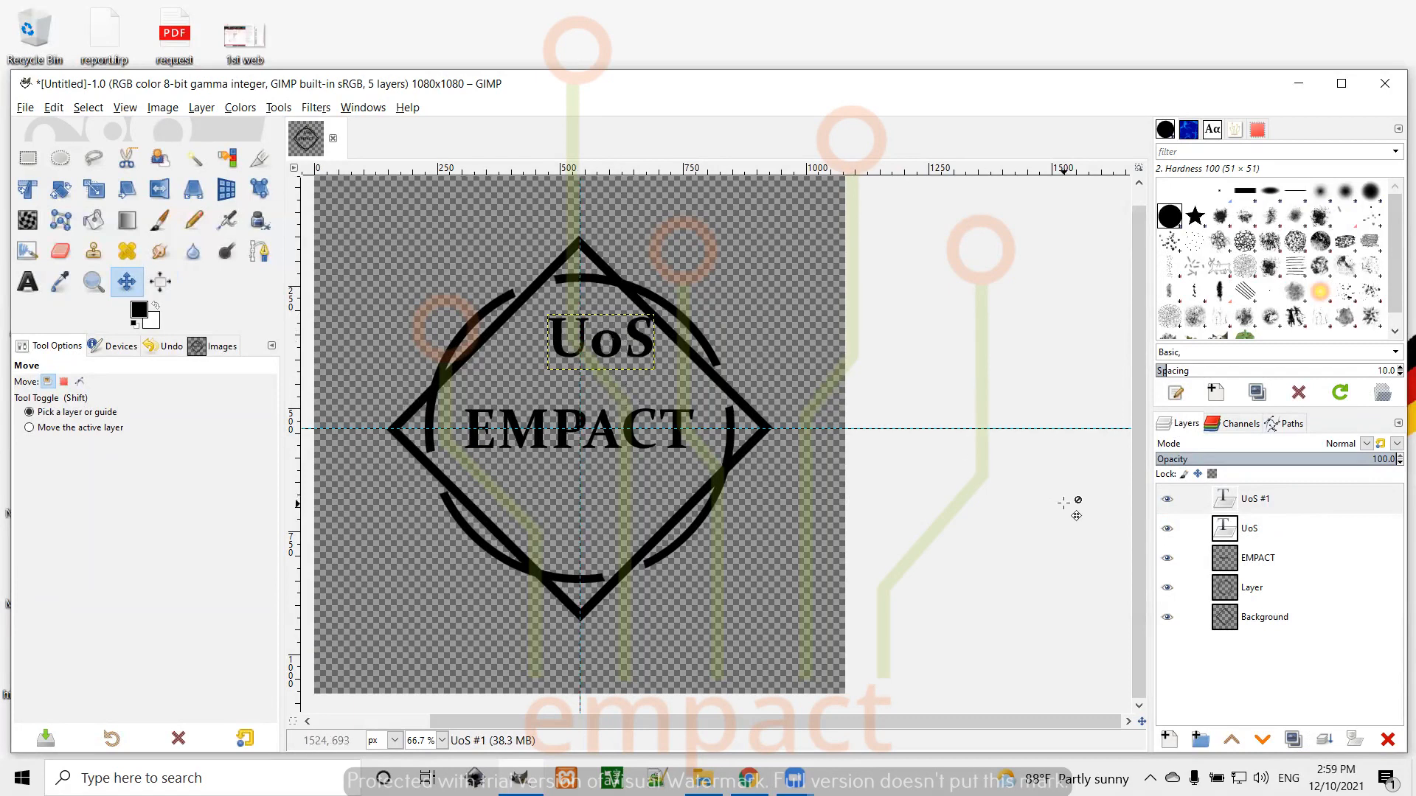
click(1239, 503)
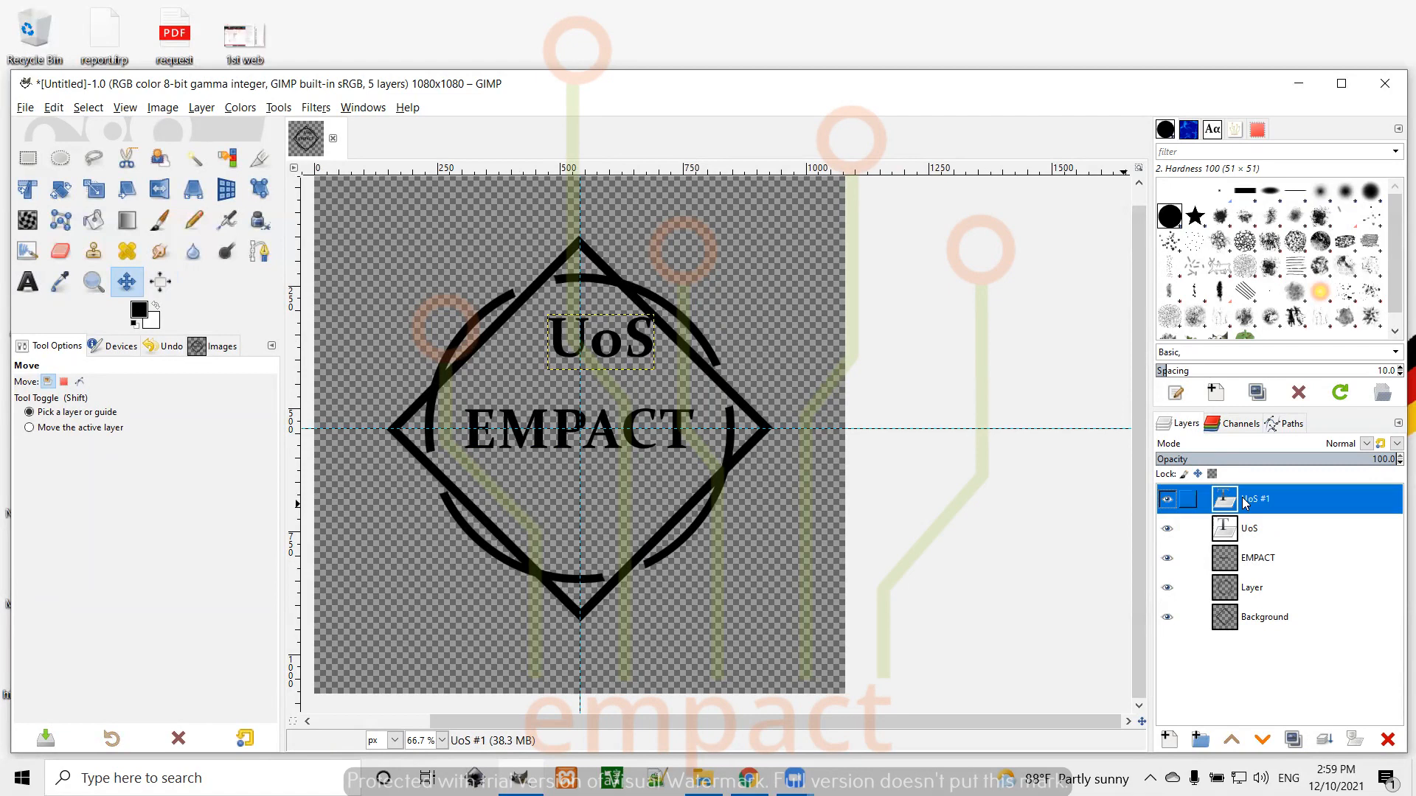
click(626, 350)
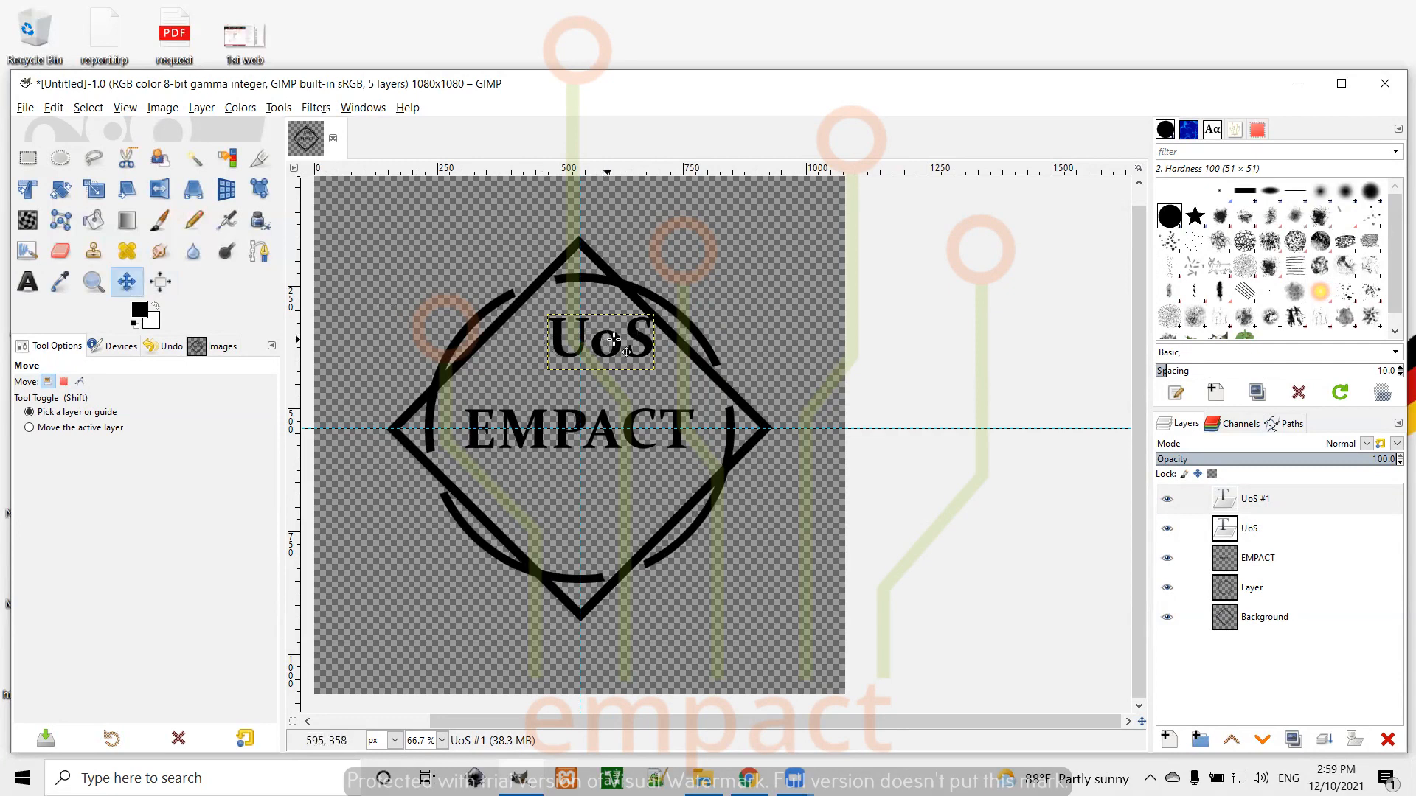
drag(631, 365, 609, 531)
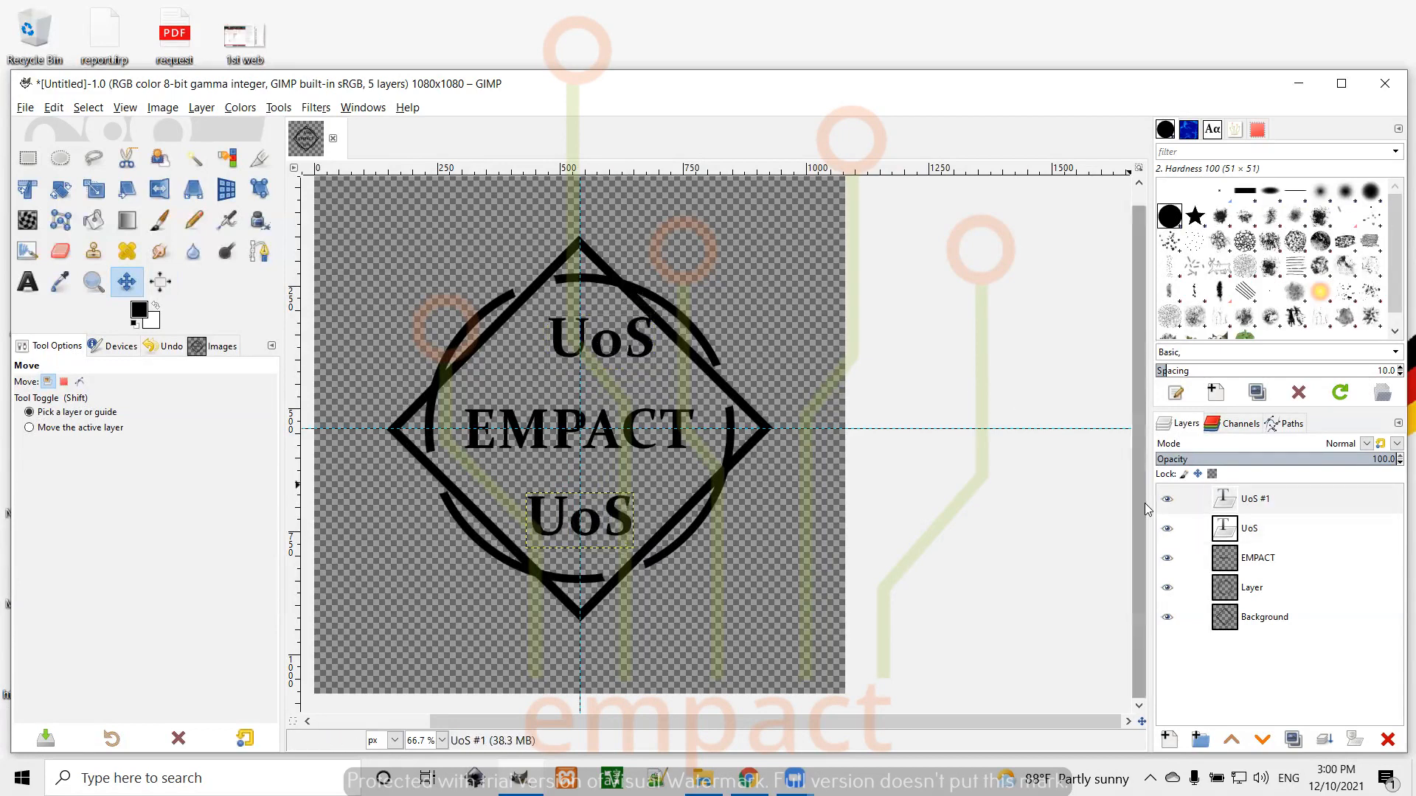
Step: Move the upper UoS text into line with the lower copy and centre both horizontally relative to the image
click(1253, 528)
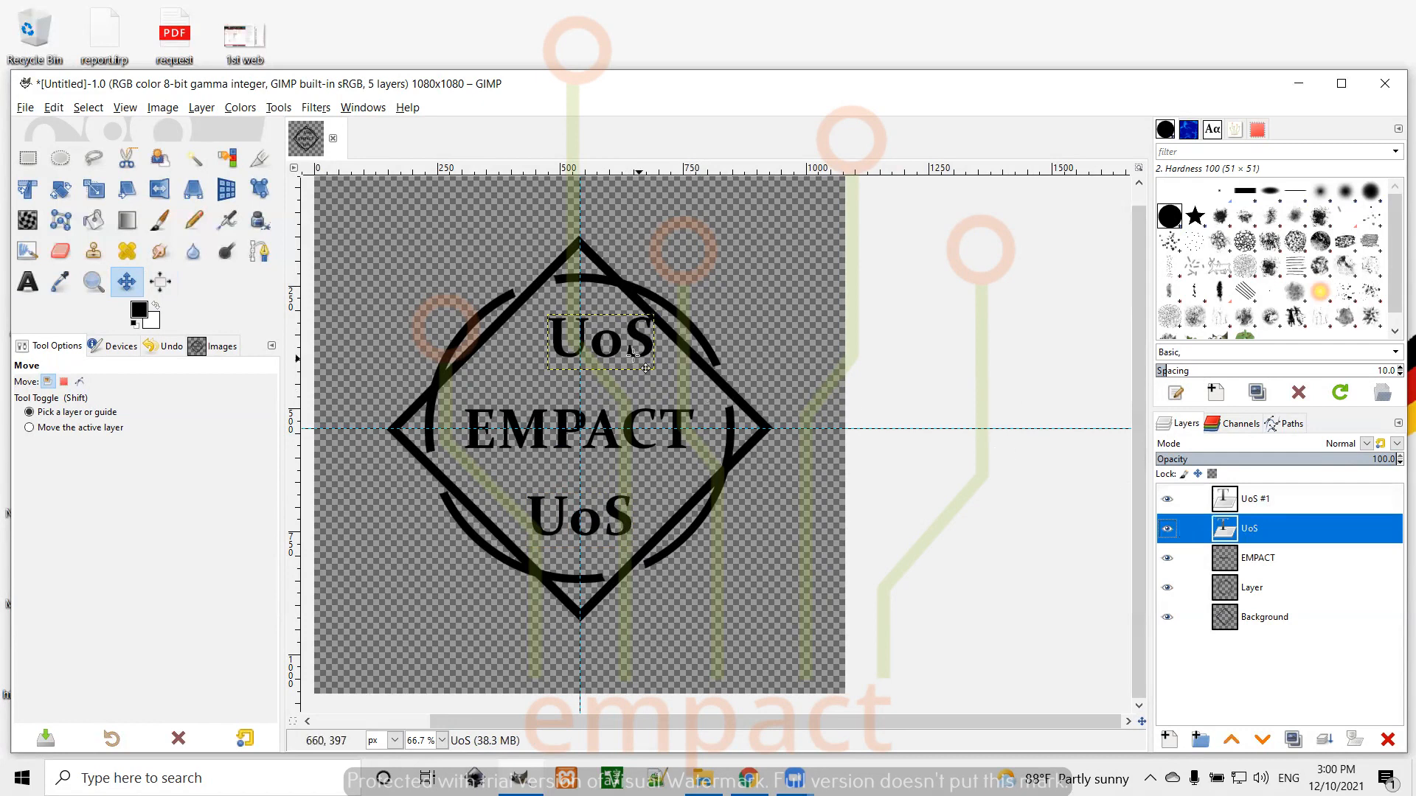
drag(611, 332, 593, 327)
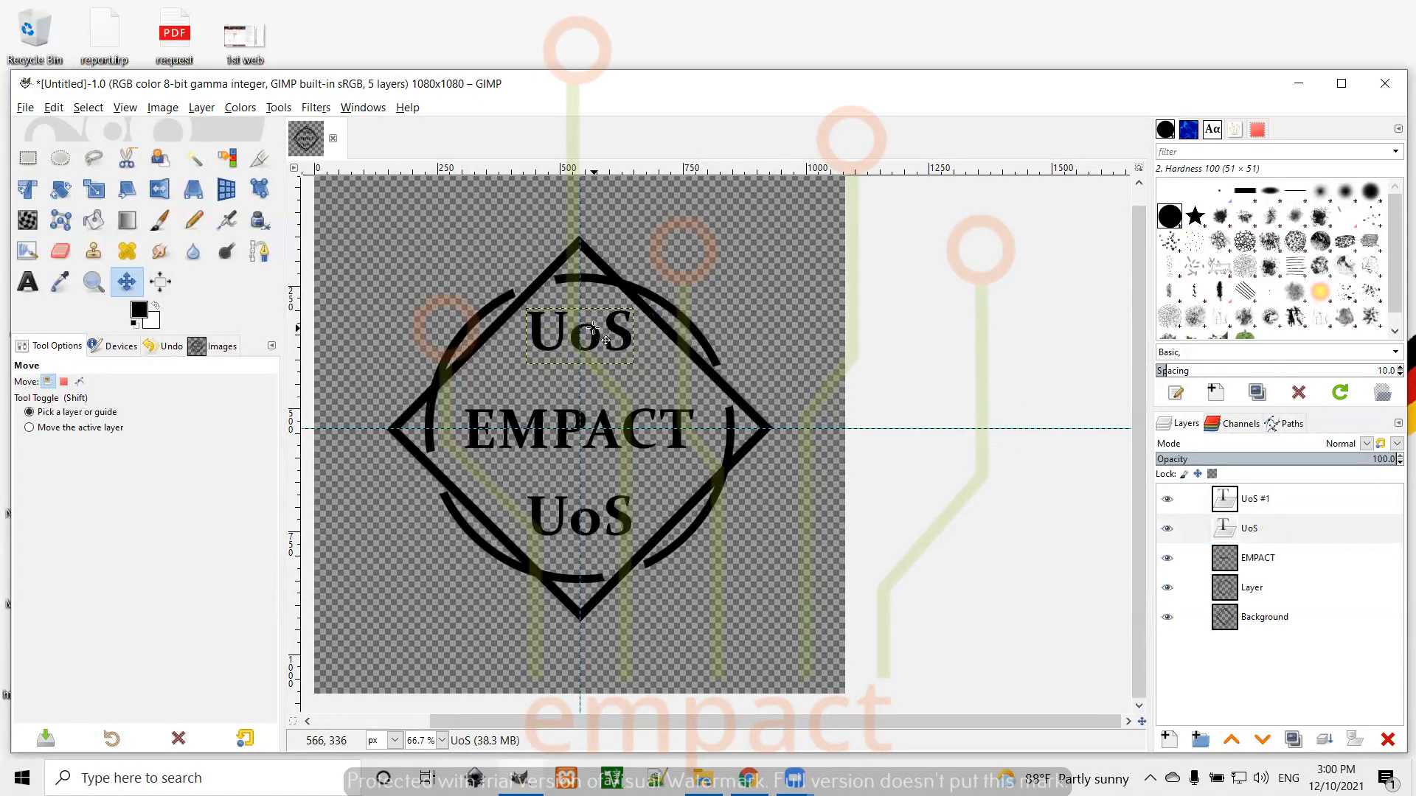
click(153, 285)
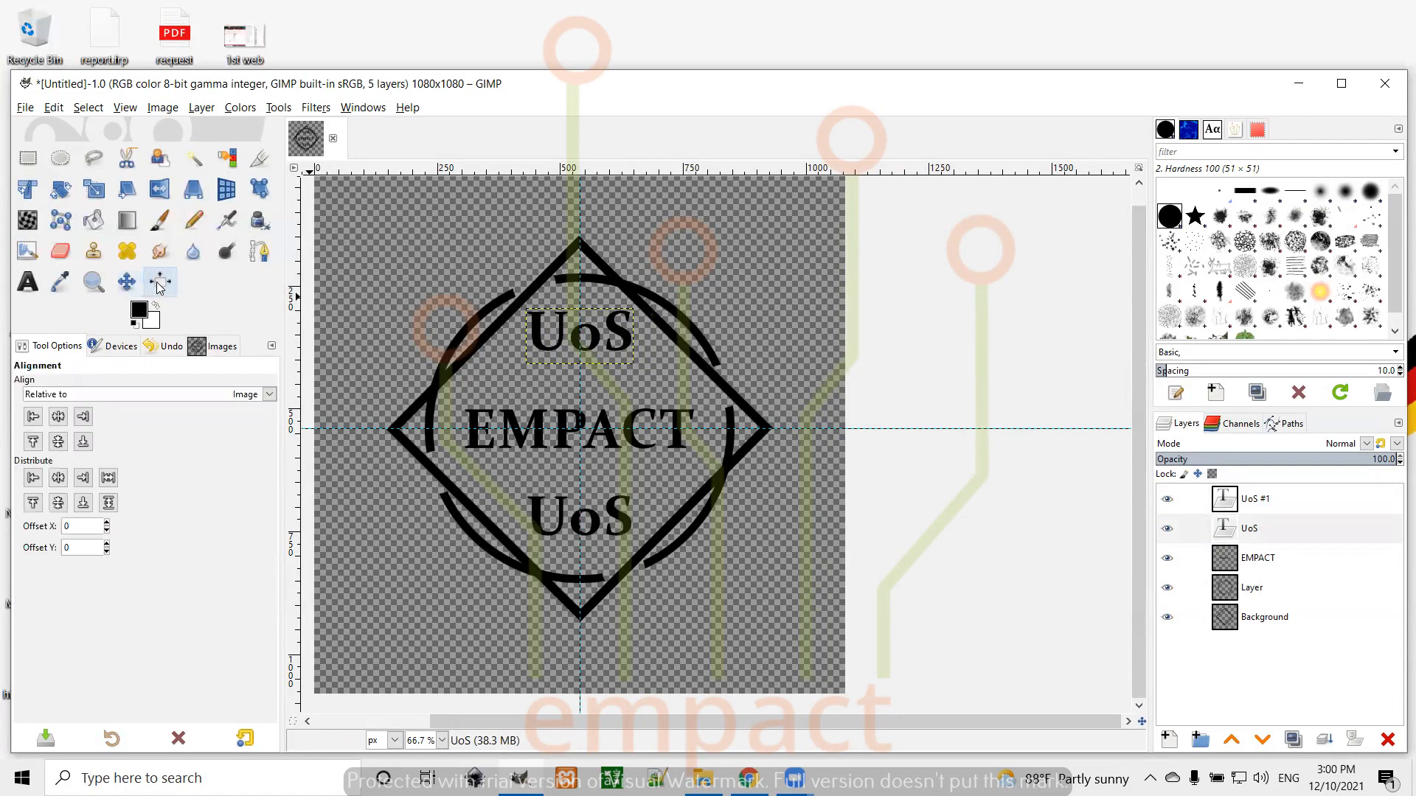
click(58, 417)
click(611, 524)
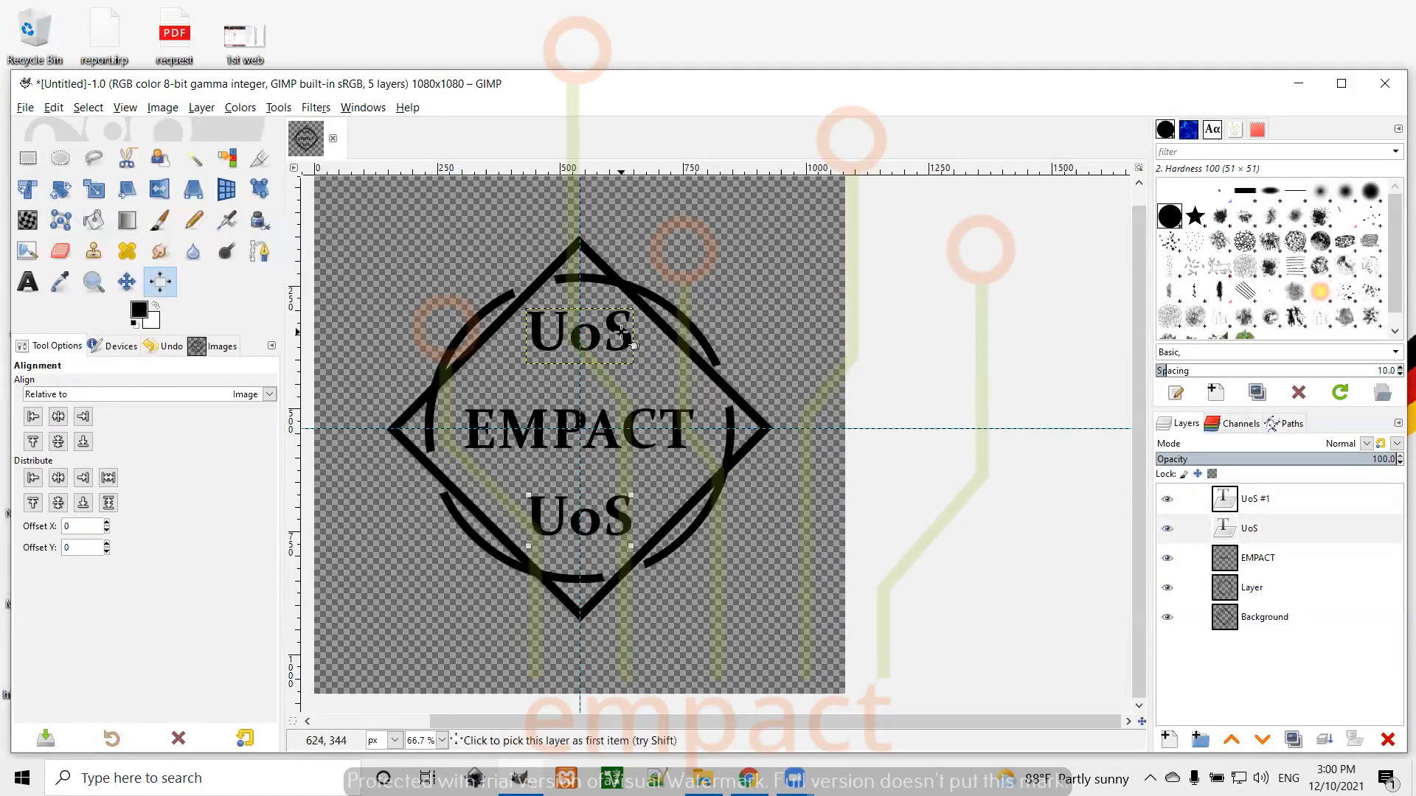
click(609, 508)
click(58, 417)
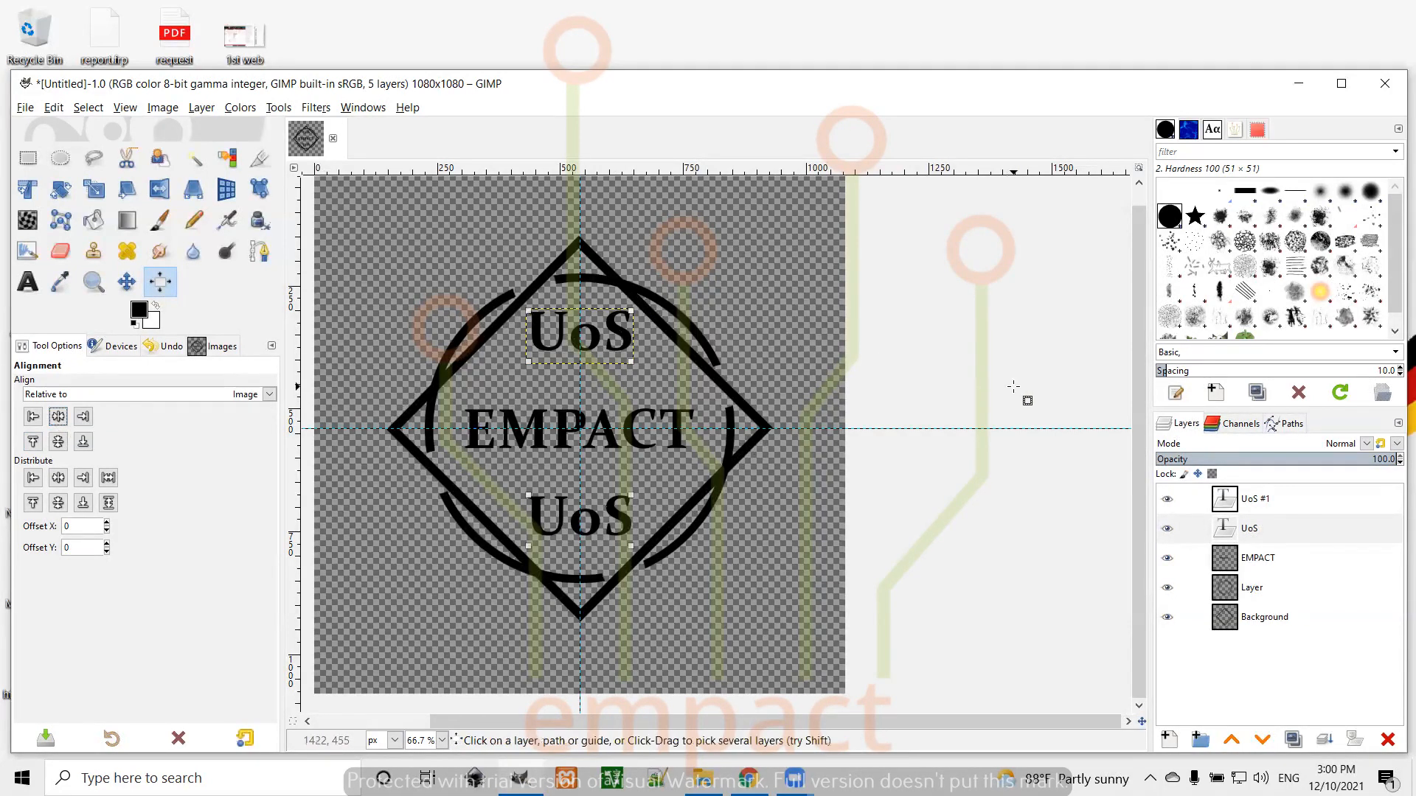
click(577, 511)
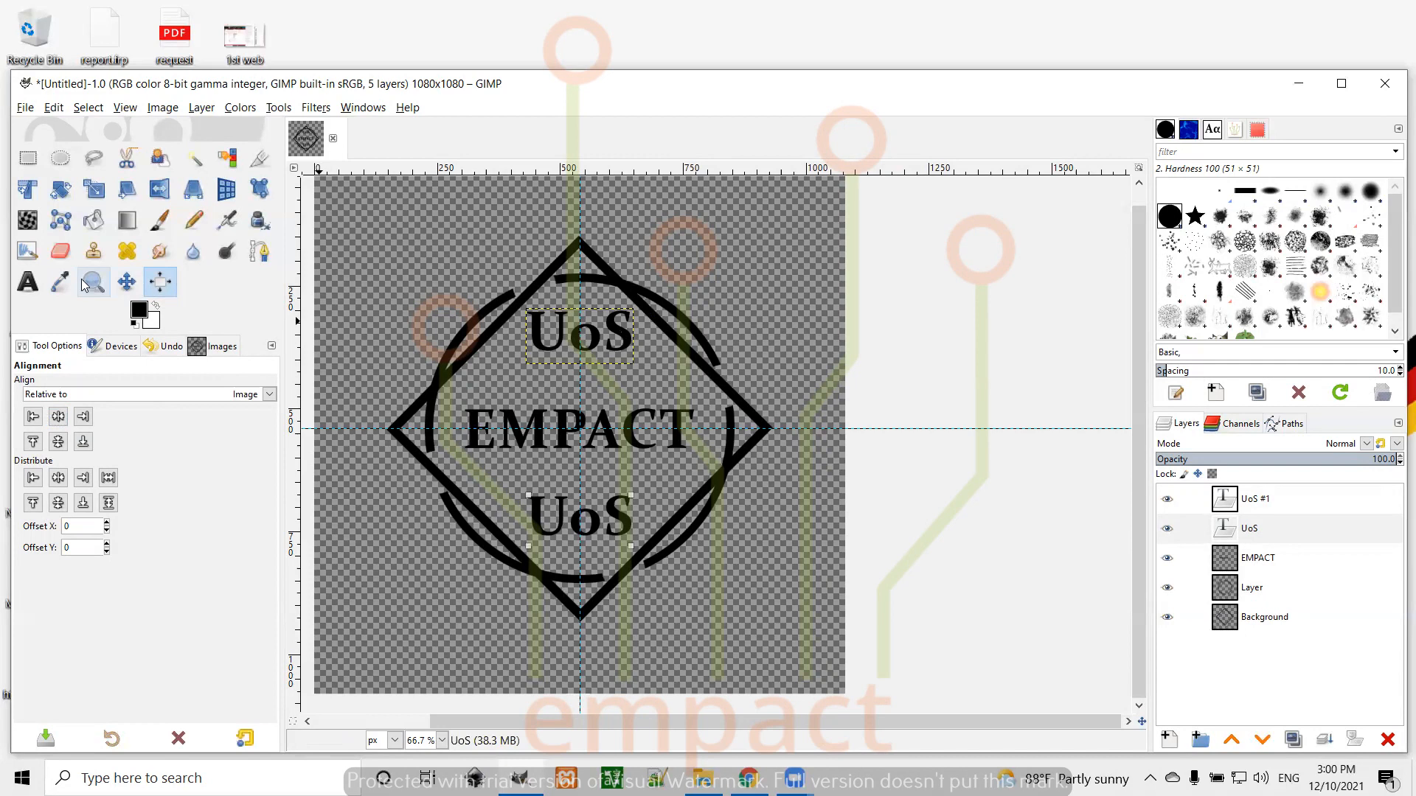
Step: Replace the text of the lower UoS copy with "WFP"
click(29, 282)
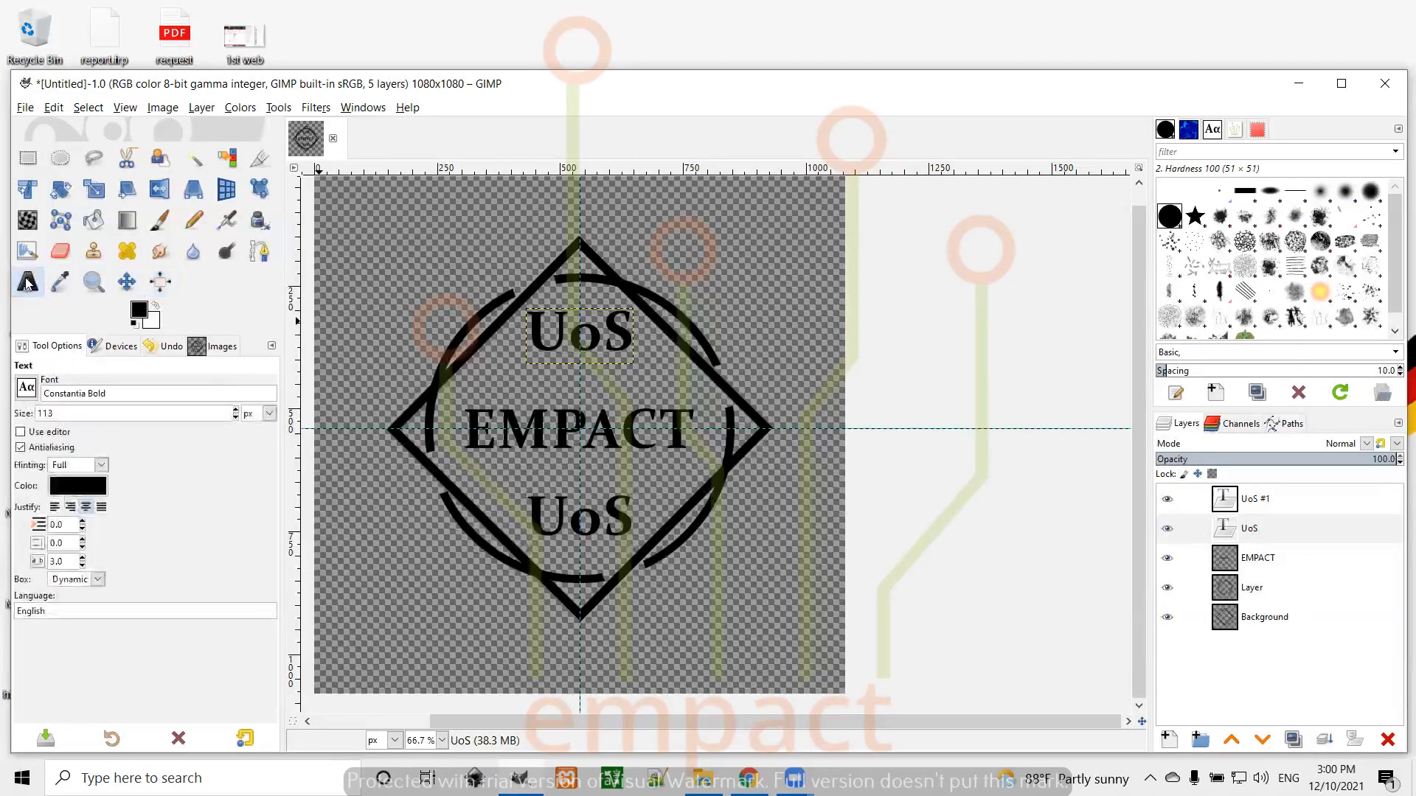
click(555, 517)
key(ctrl+a)
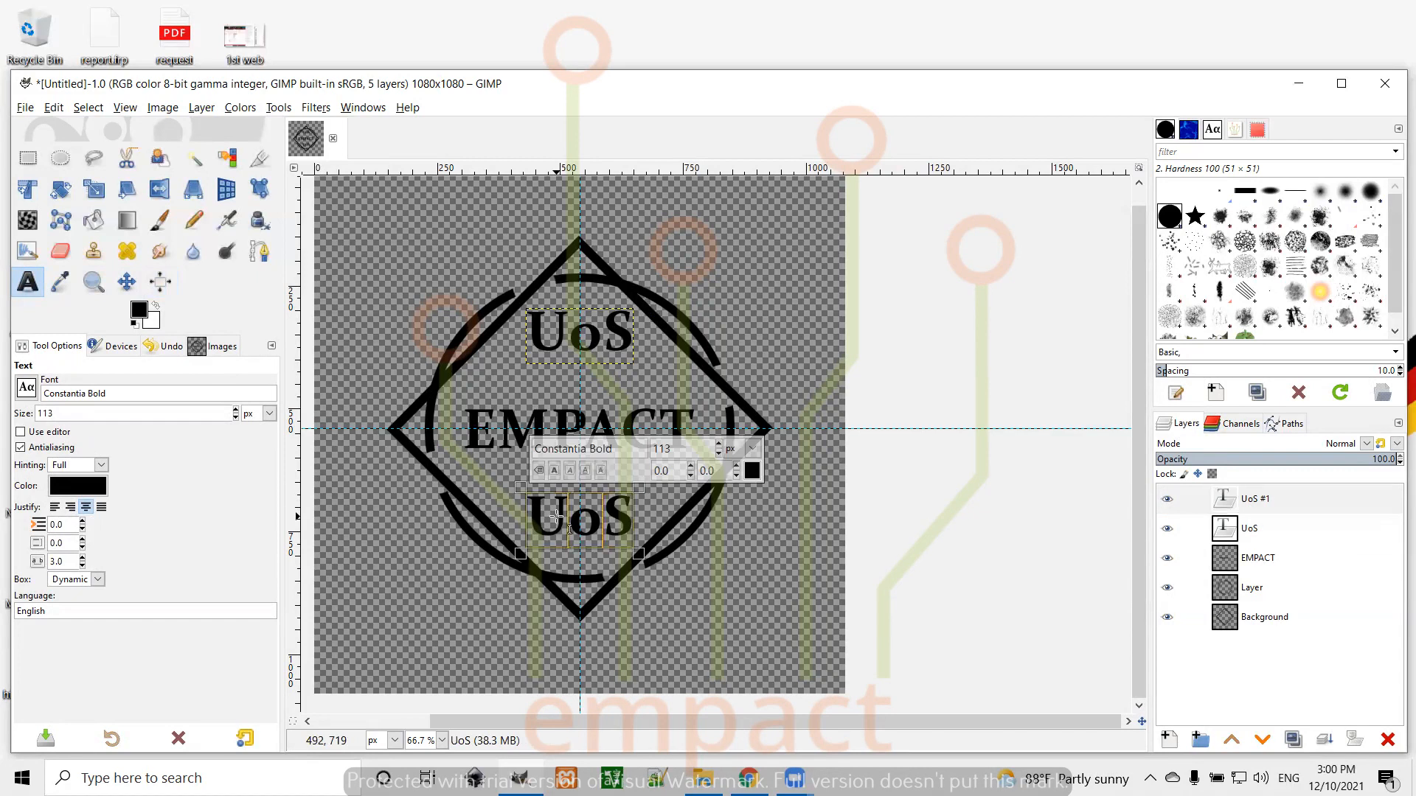
text(WF)
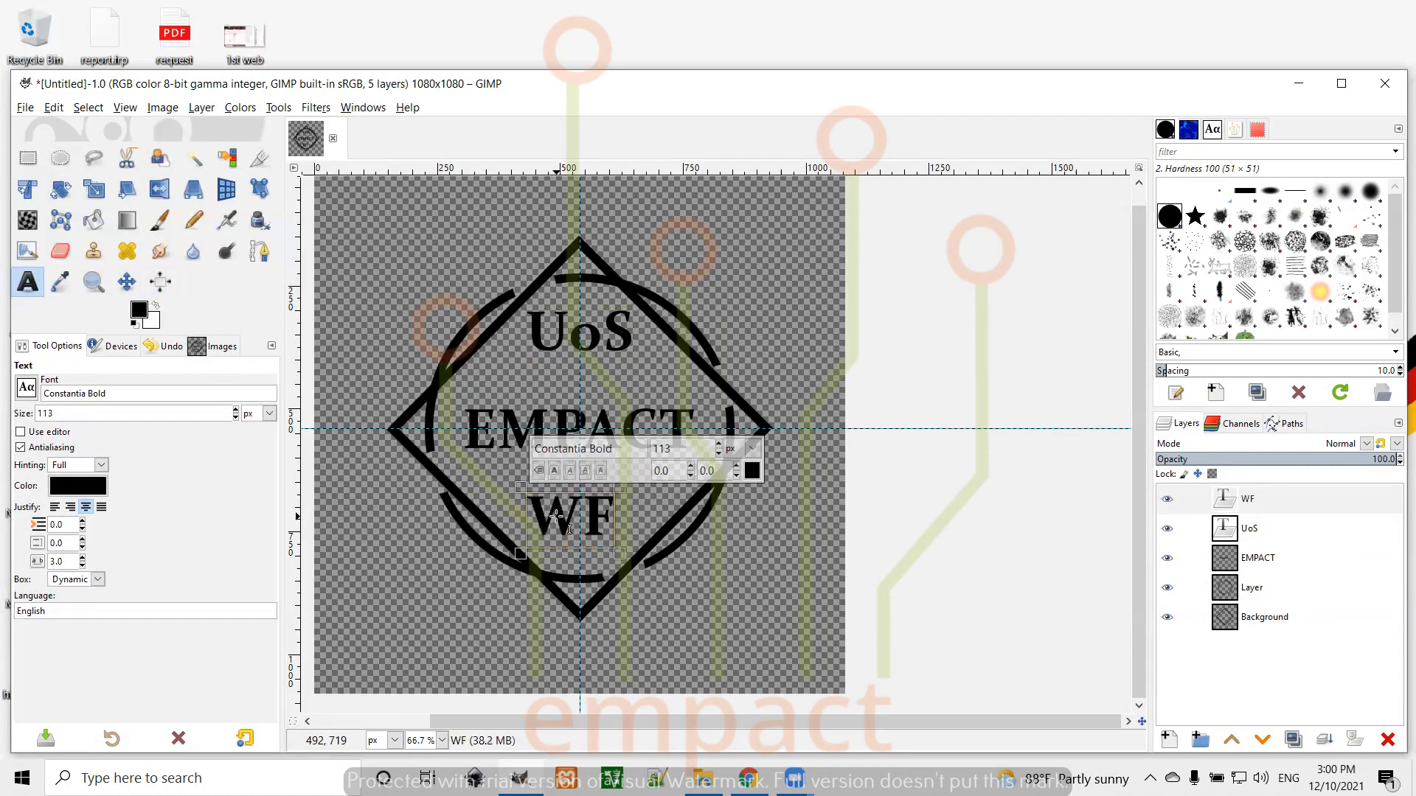
text(P)
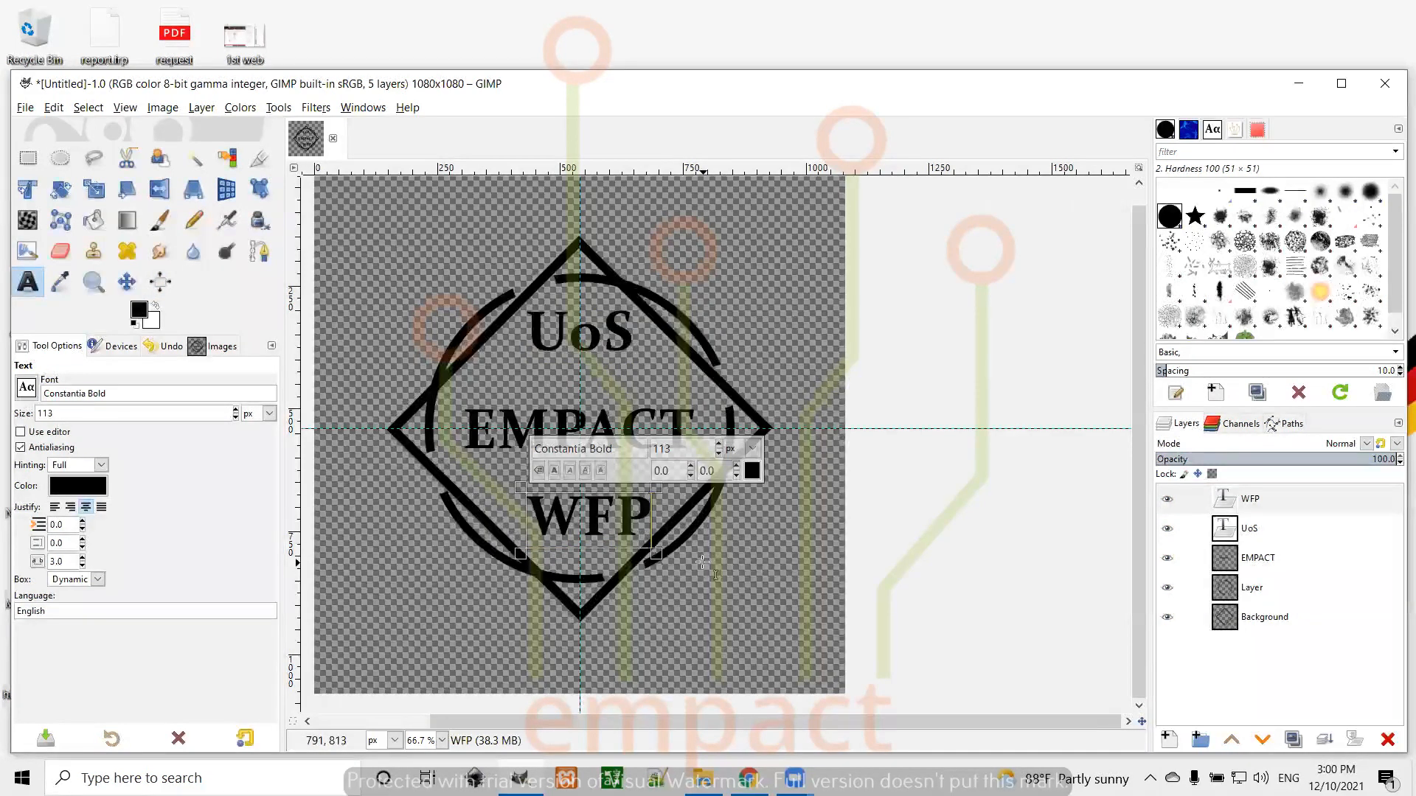
Step: Centre the WFP text horizontally relative to the image
click(127, 281)
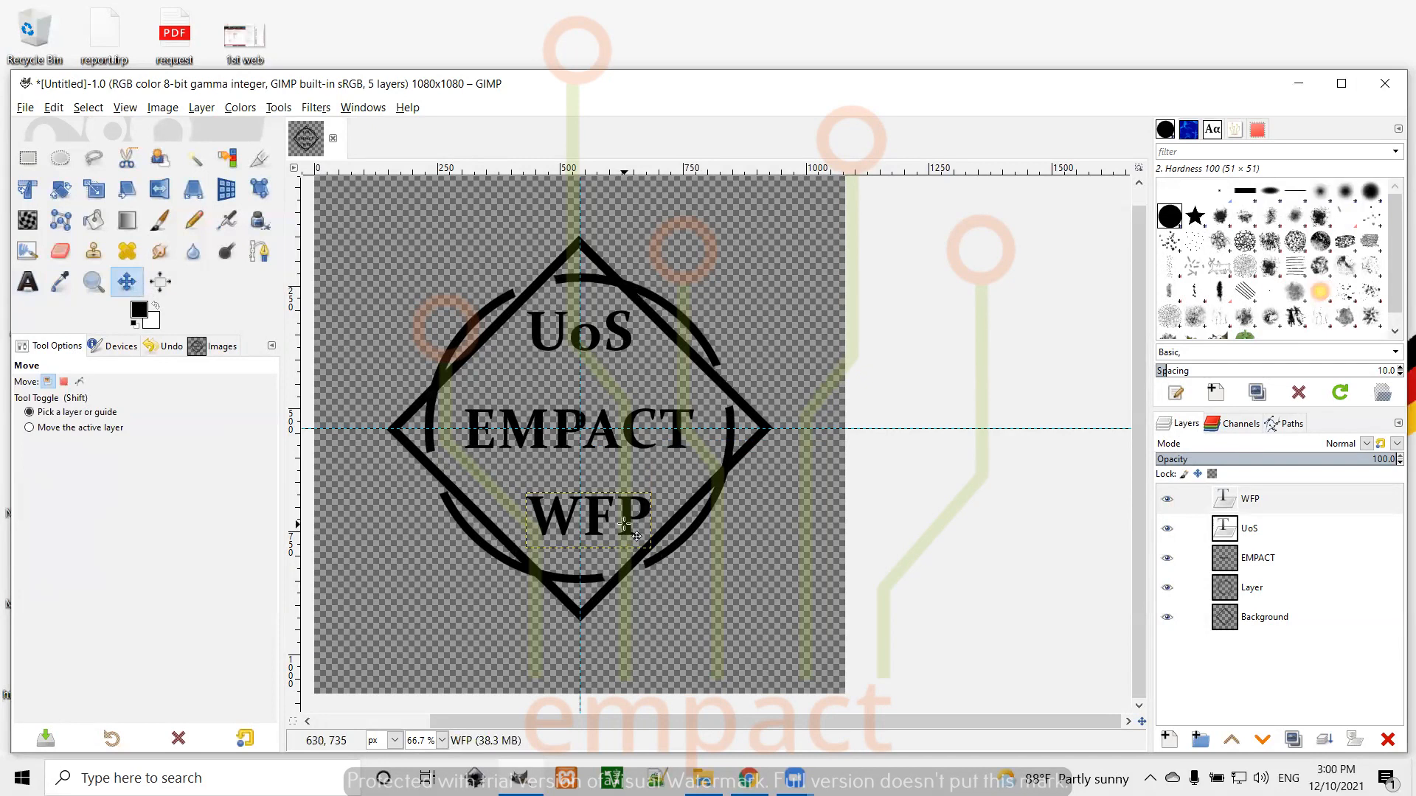
click(163, 285)
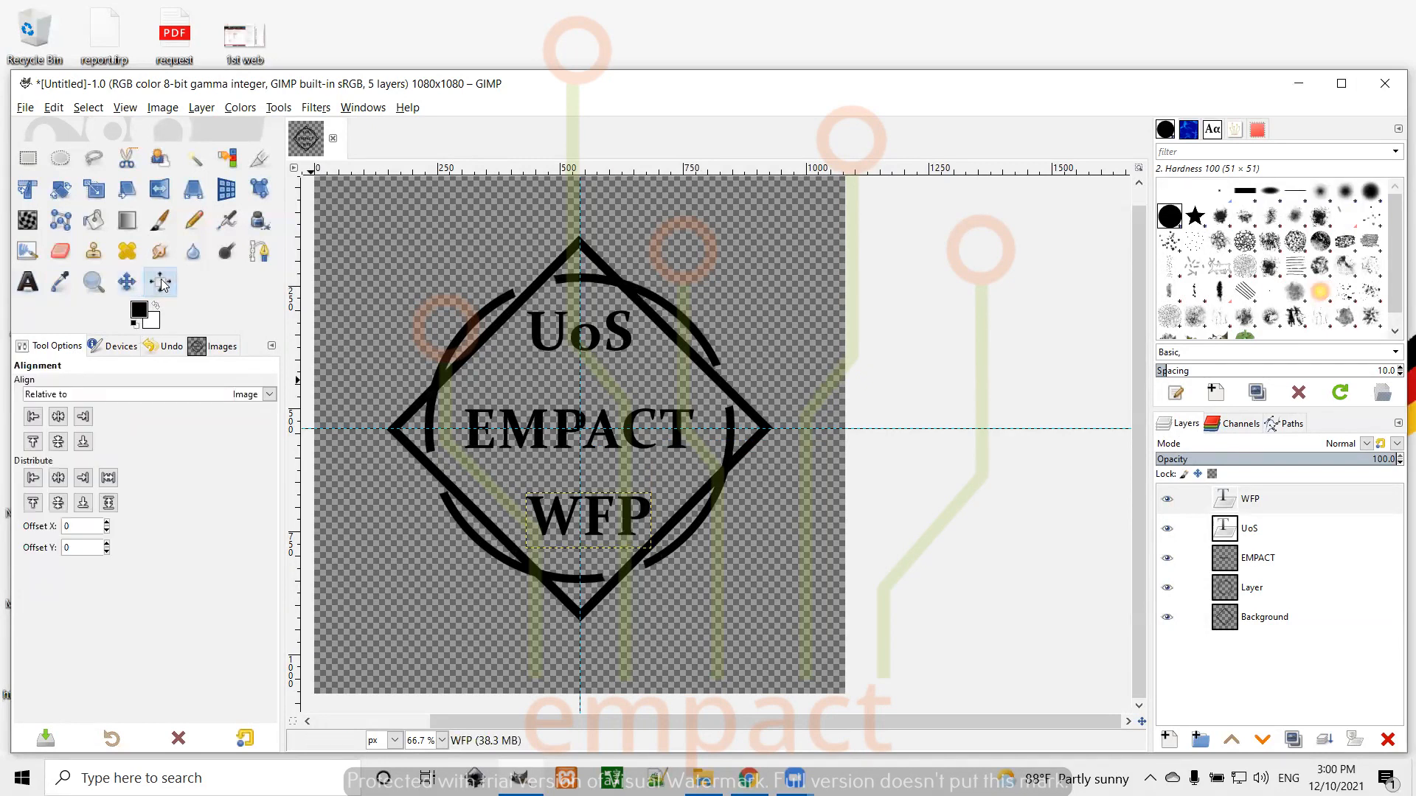
click(624, 536)
click(59, 417)
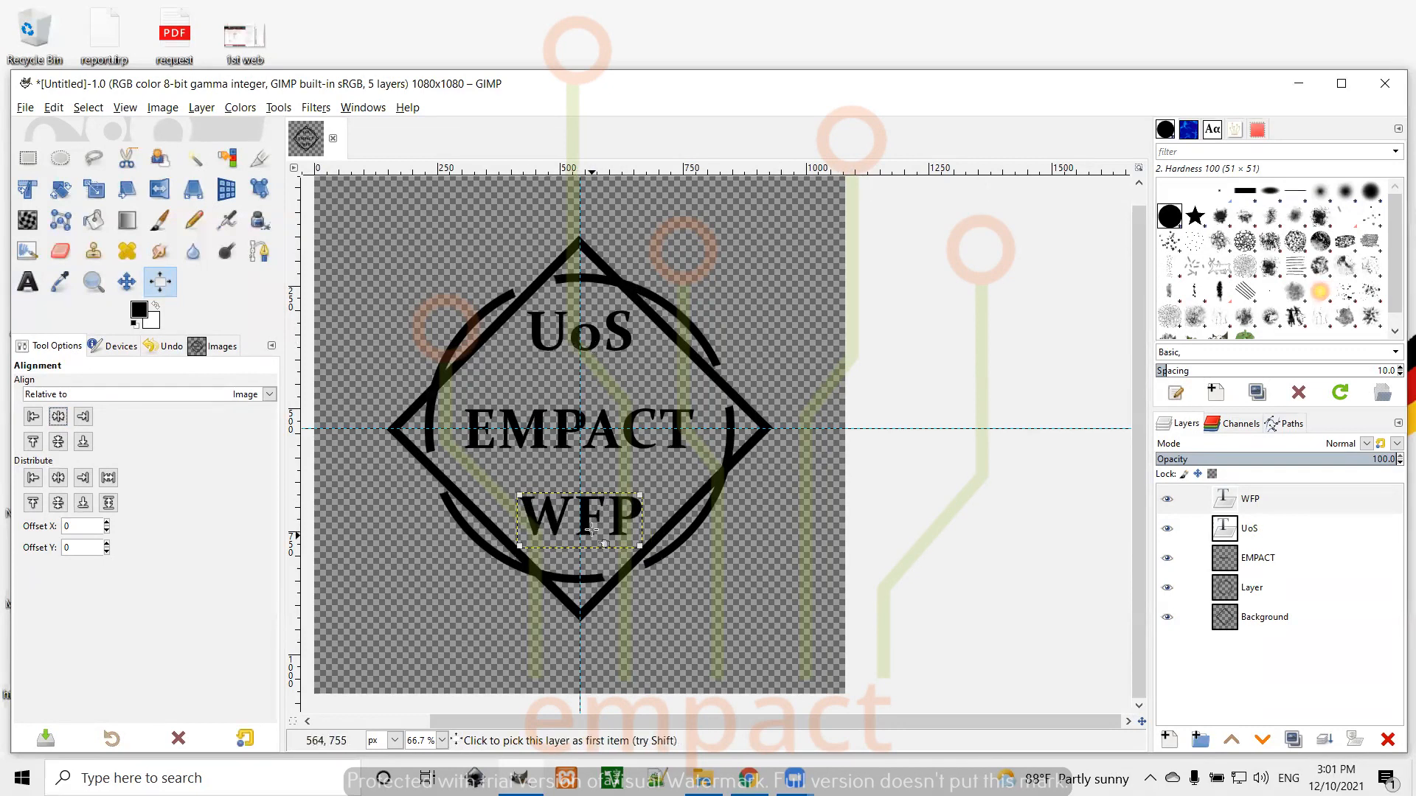
Step: Try Cooper Black, Constantia Bold Italic and Courier New Bold as the font of the WFP text
click(27, 281)
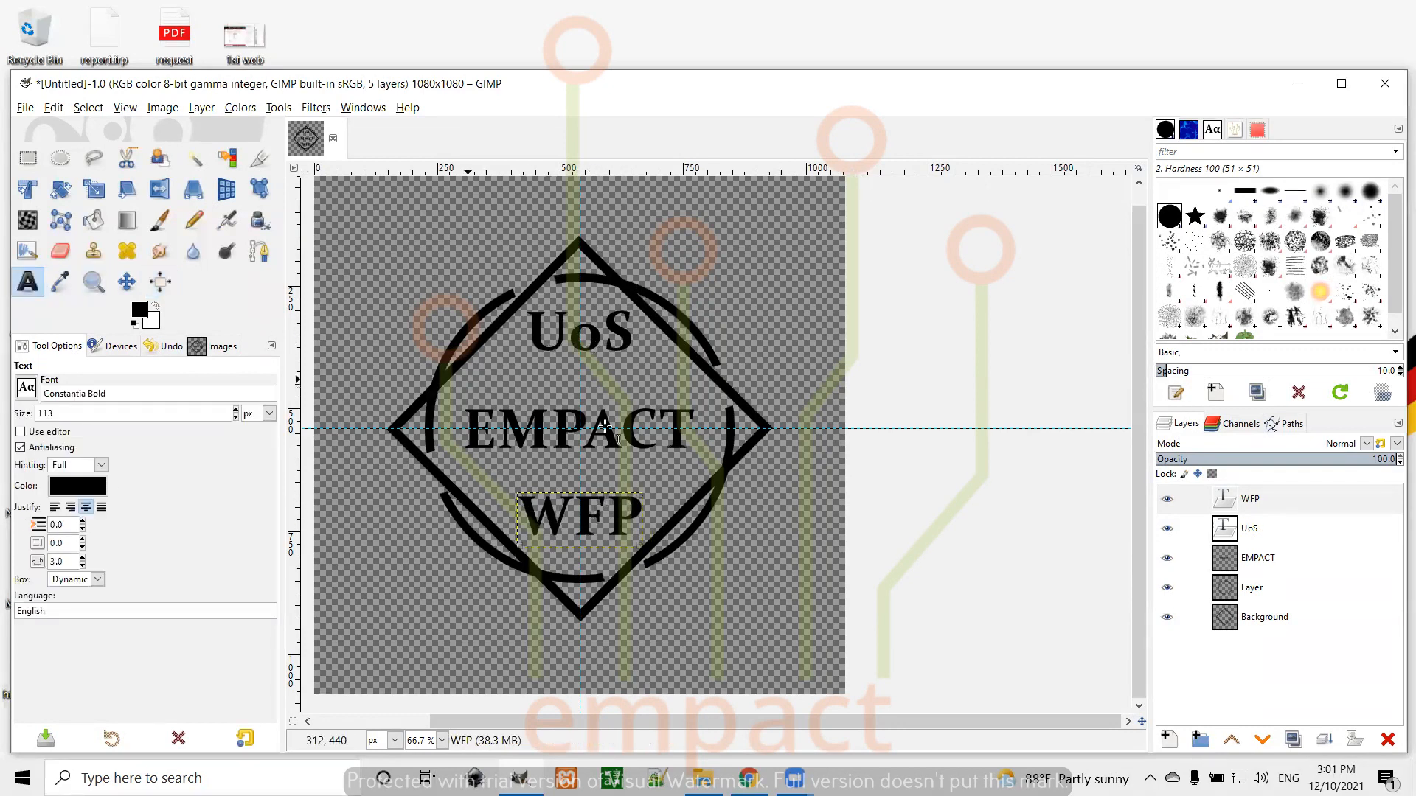
click(606, 508)
double_click(606, 509)
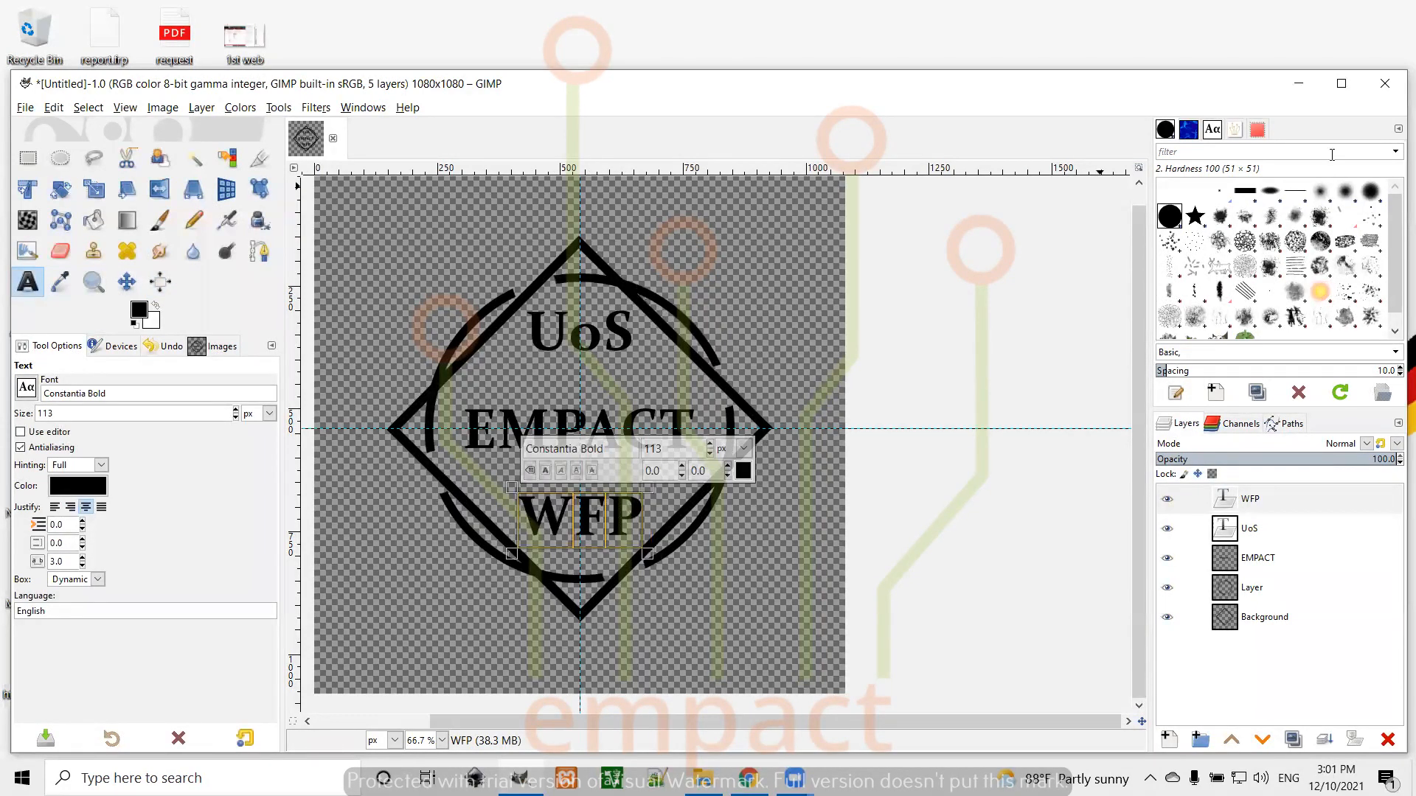
click(1212, 130)
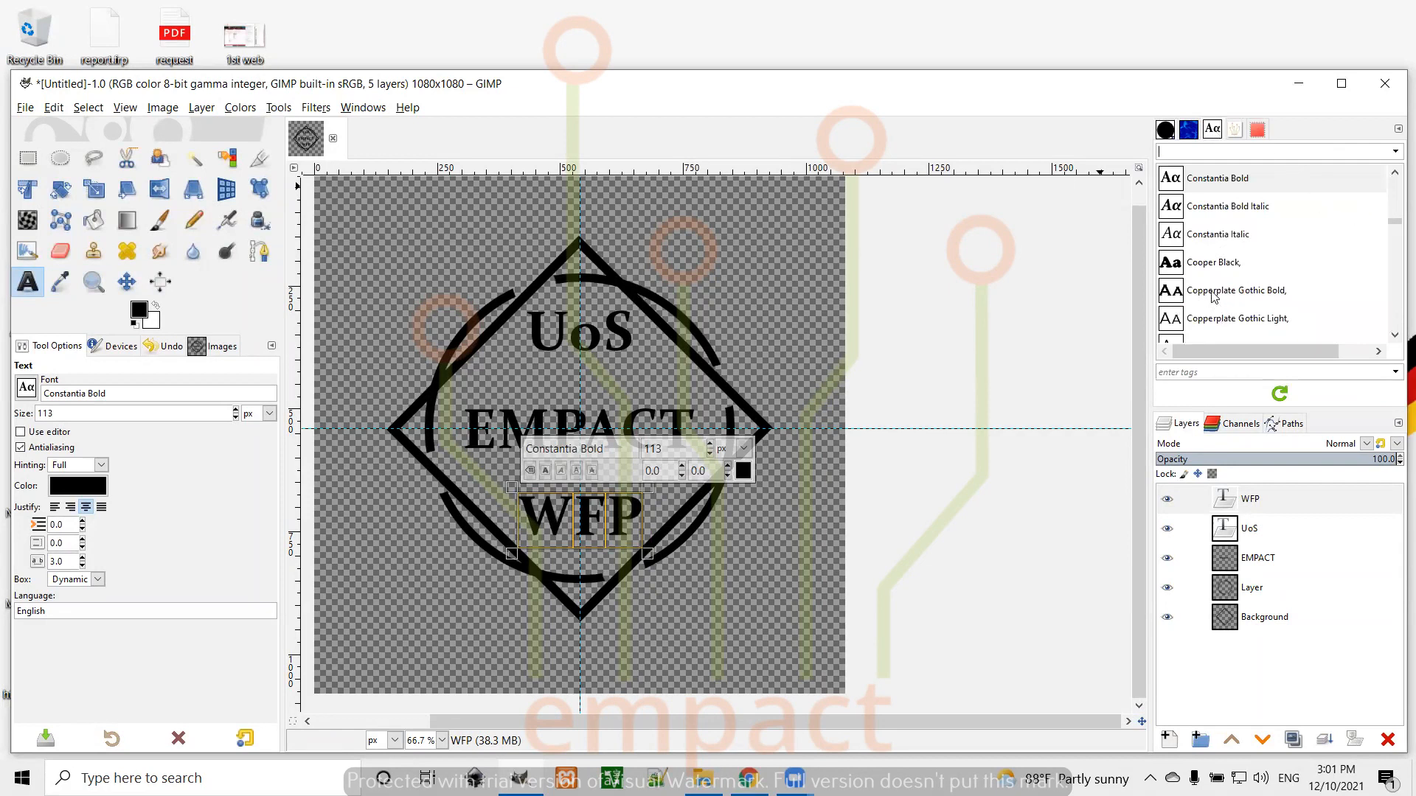
click(1206, 264)
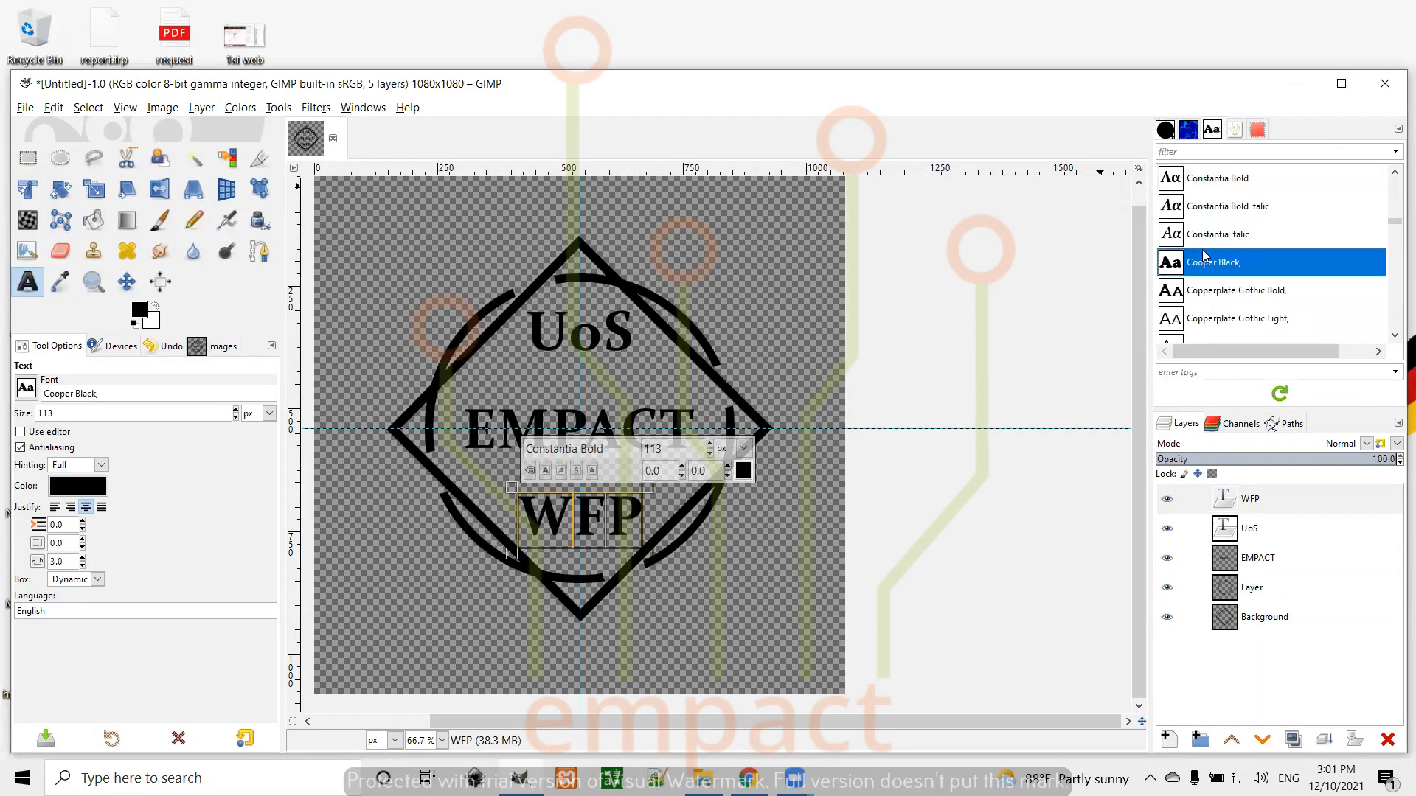
click(1206, 207)
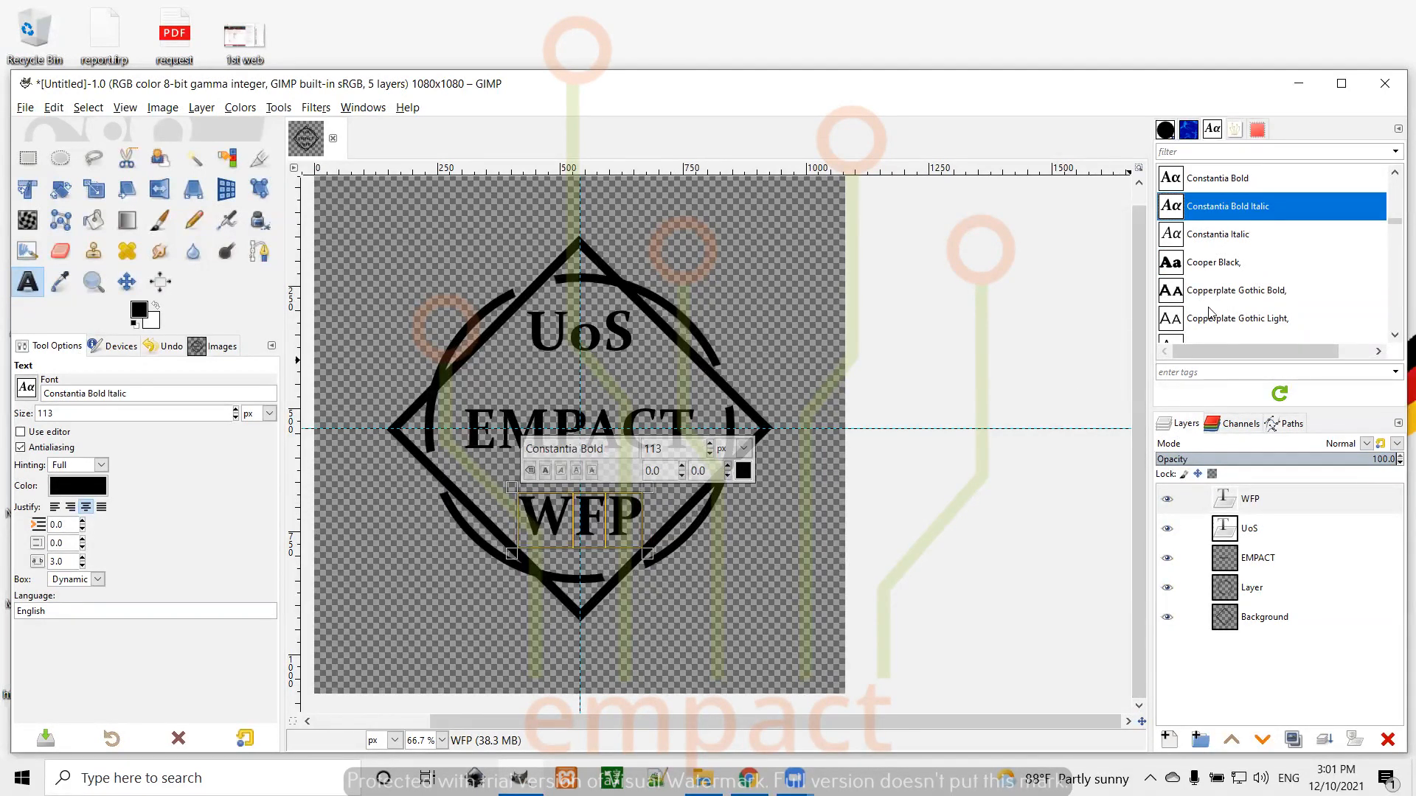
click(1394, 336)
click(1393, 339)
click(1394, 338)
click(1394, 339)
click(1393, 338)
click(1394, 339)
click(1394, 339)
click(1394, 338)
click(1394, 338)
click(1393, 339)
click(1393, 339)
click(1393, 339)
click(1393, 338)
click(1190, 253)
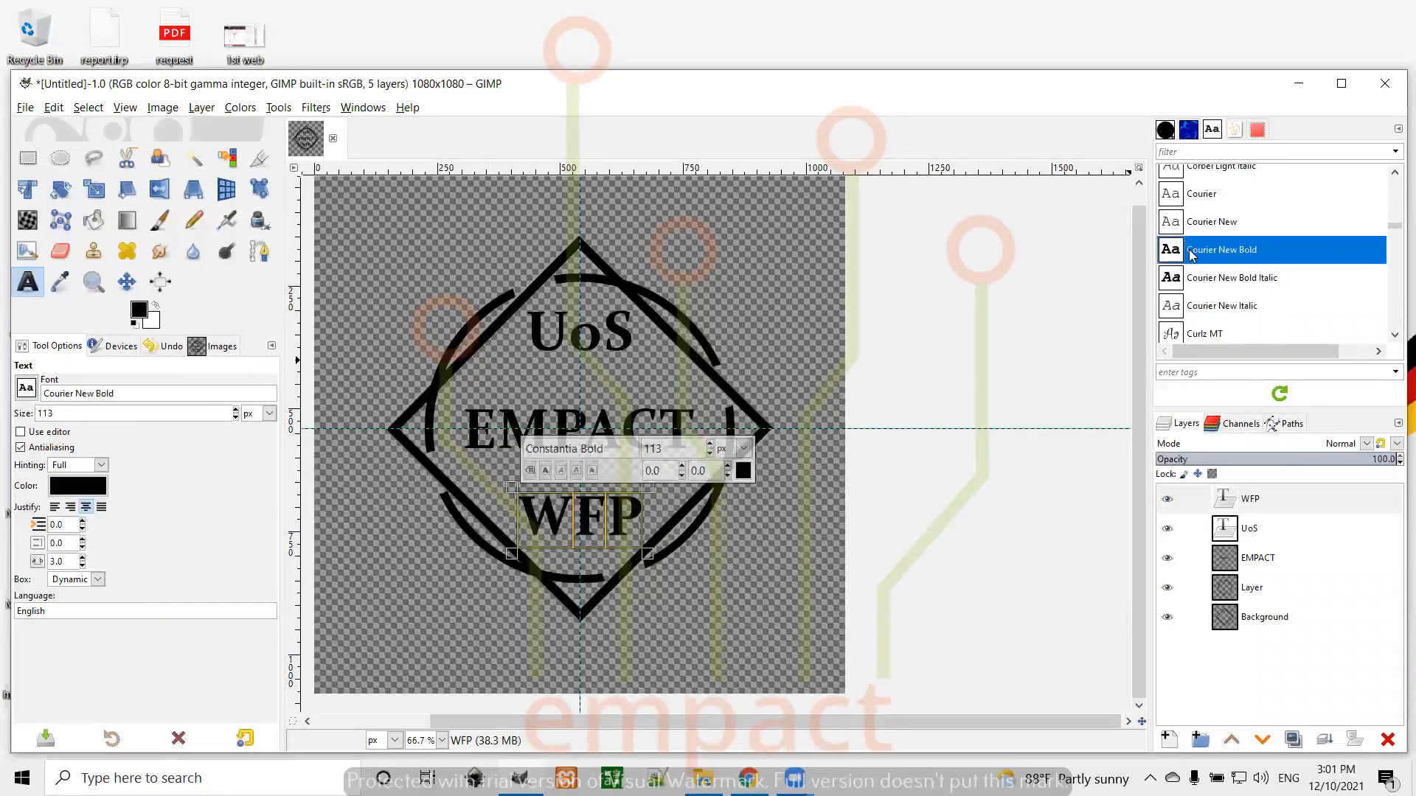
click(622, 514)
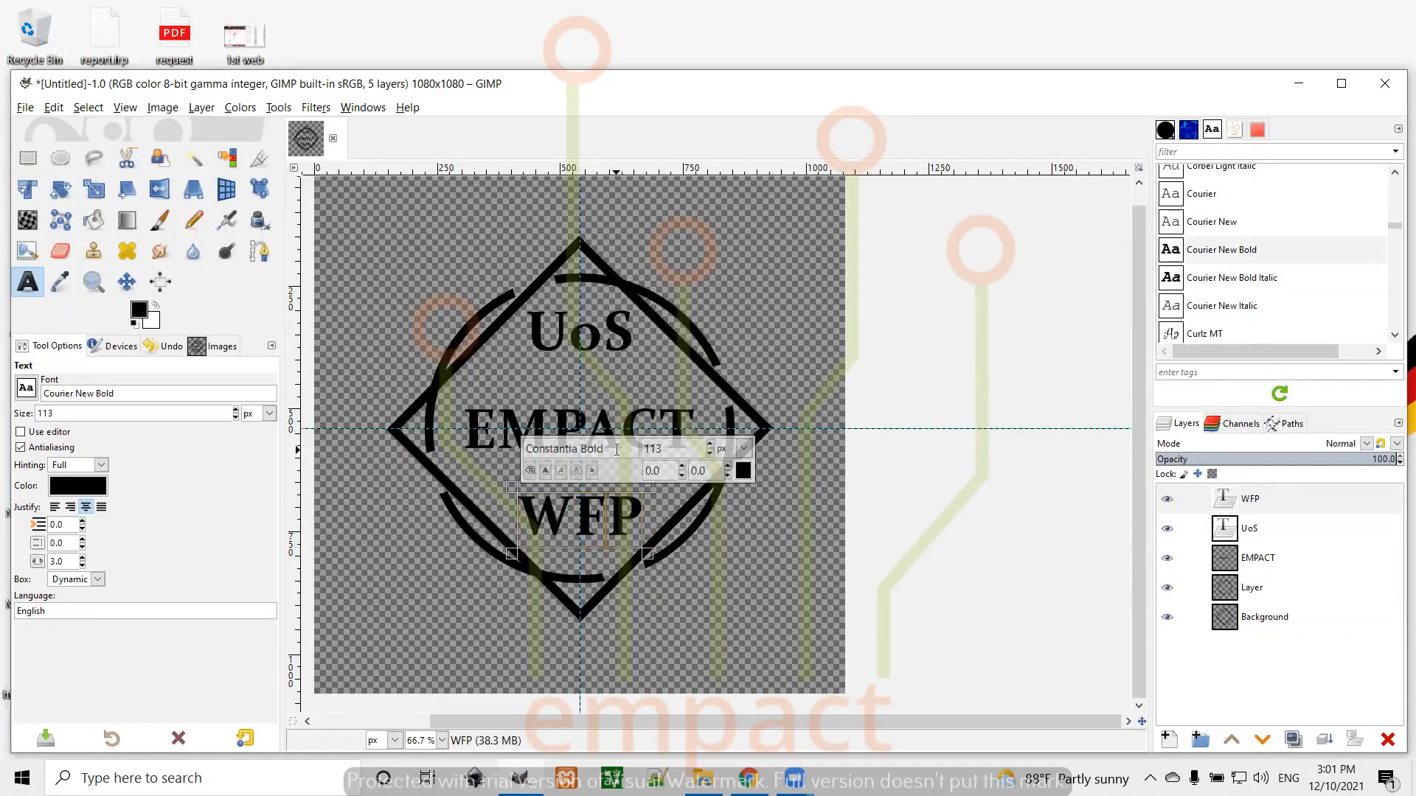
Step: Try to resize the WFP text to 32, 45 and 50 px with the Text tool
click(616, 449)
click(708, 457)
click(236, 418)
click(535, 528)
double_click(534, 516)
click(534, 516)
double_click(534, 516)
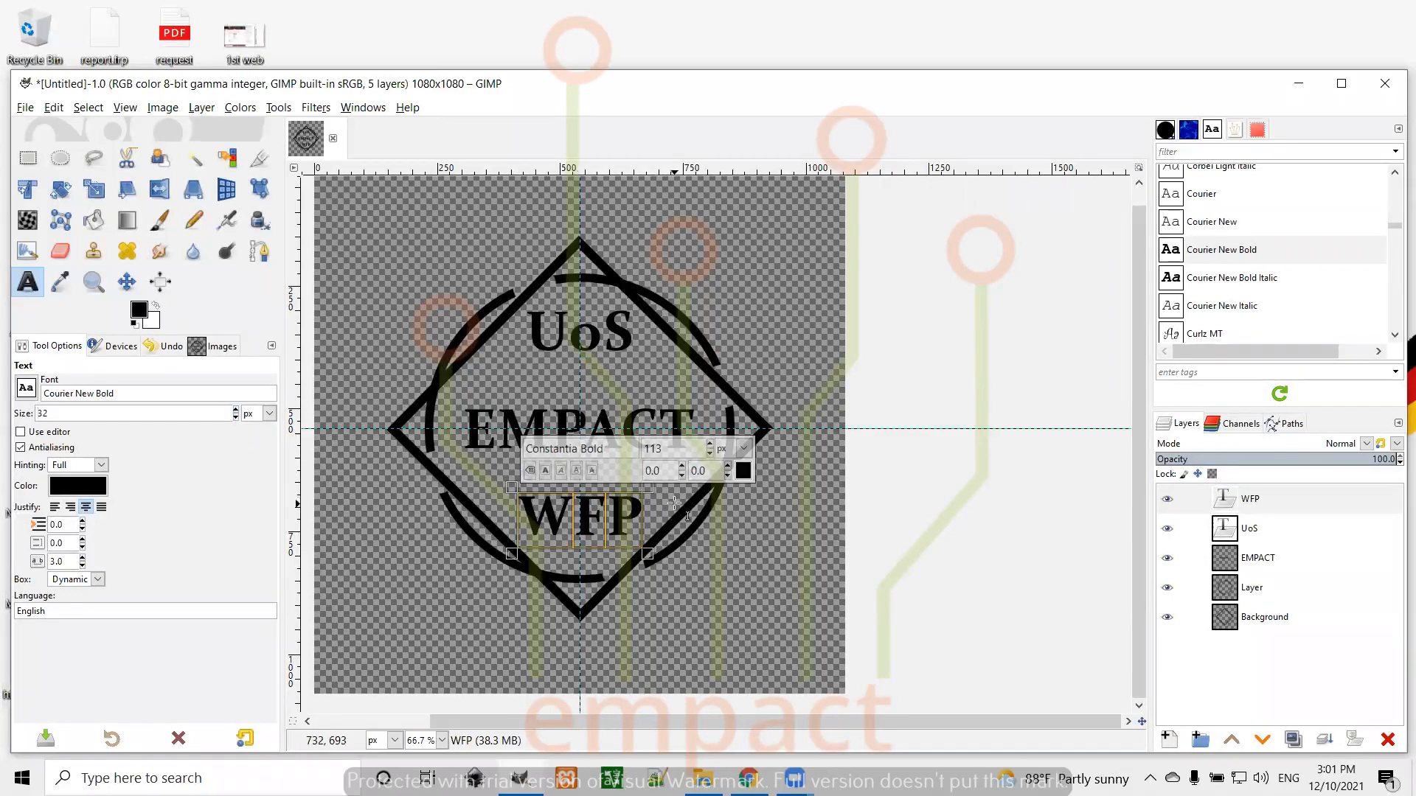
click(668, 498)
click(629, 510)
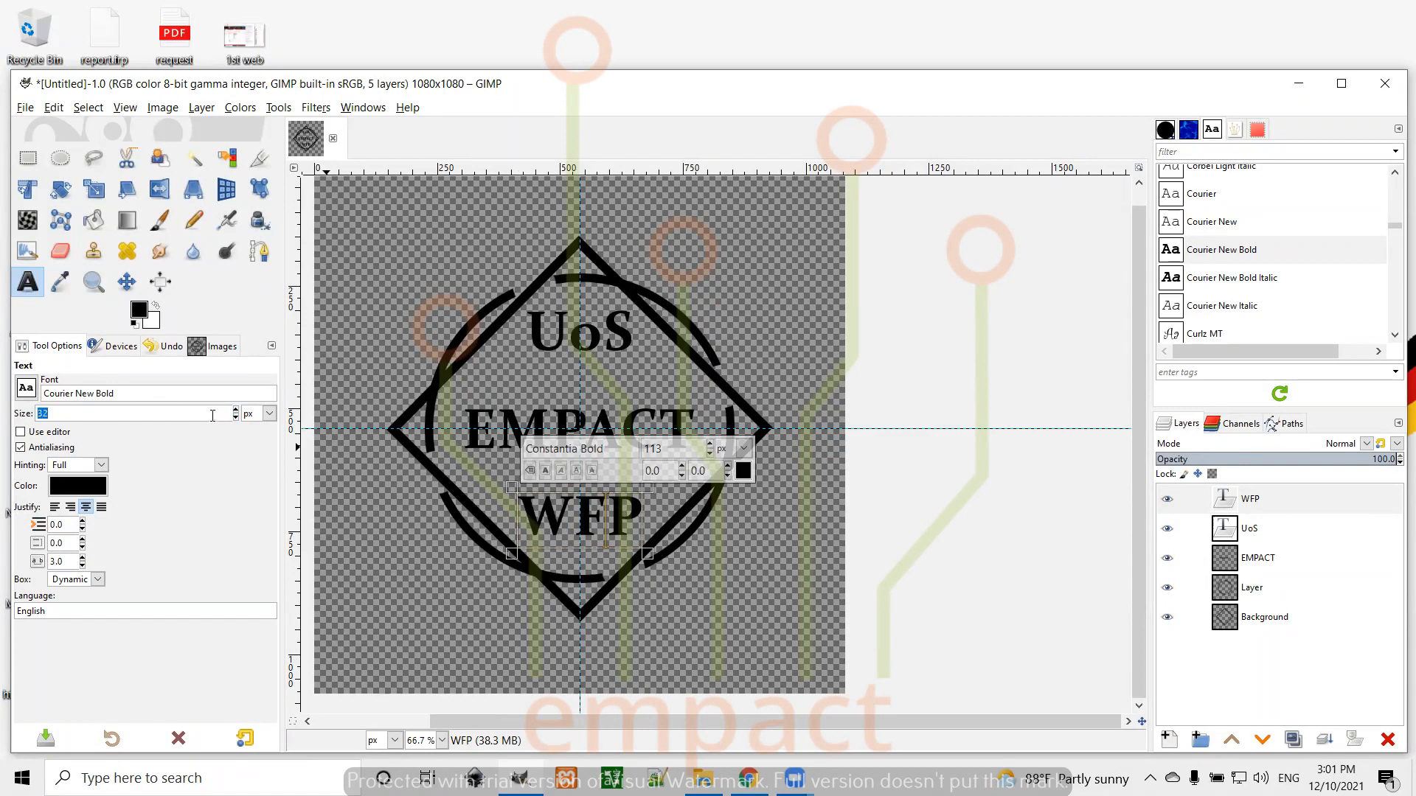
text(45)
click(672, 510)
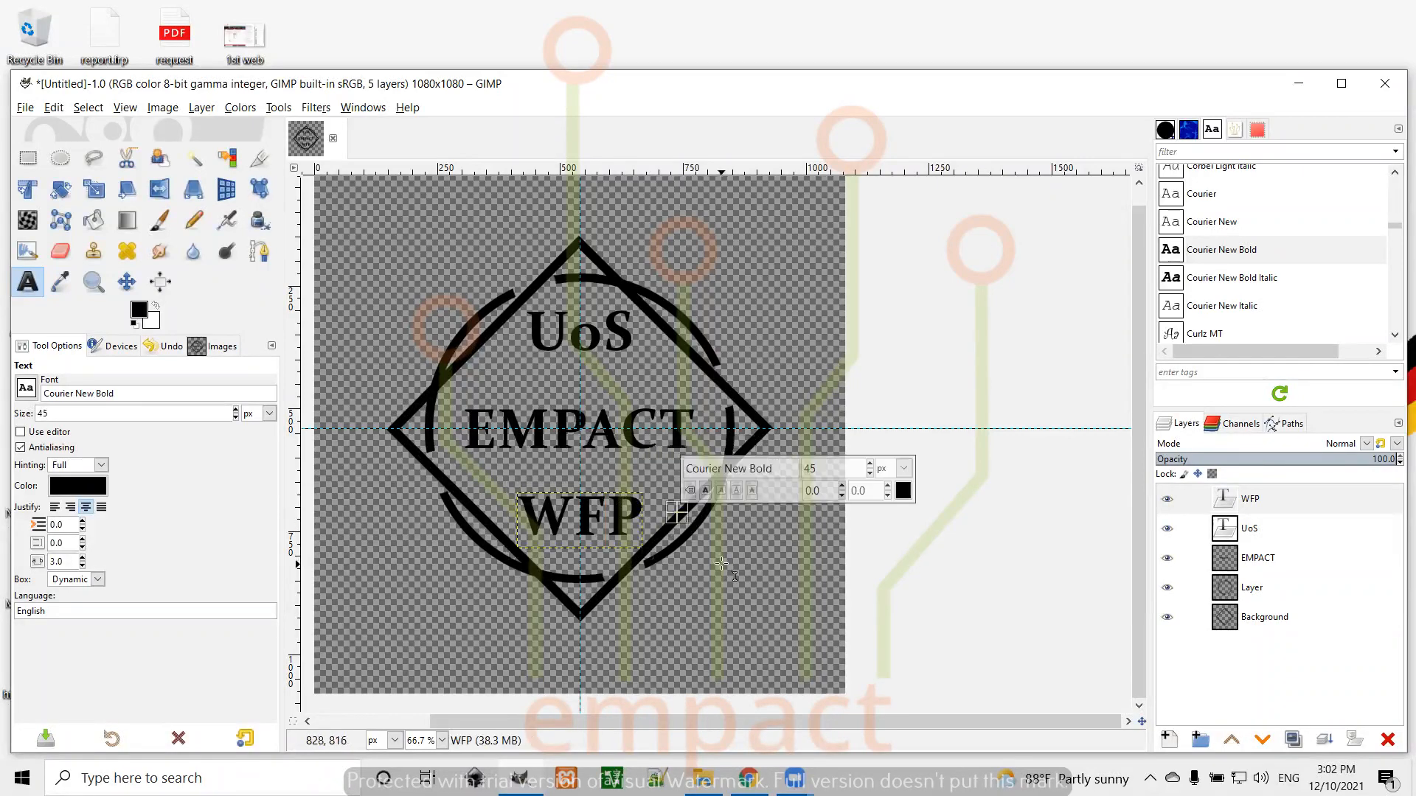
click(1257, 507)
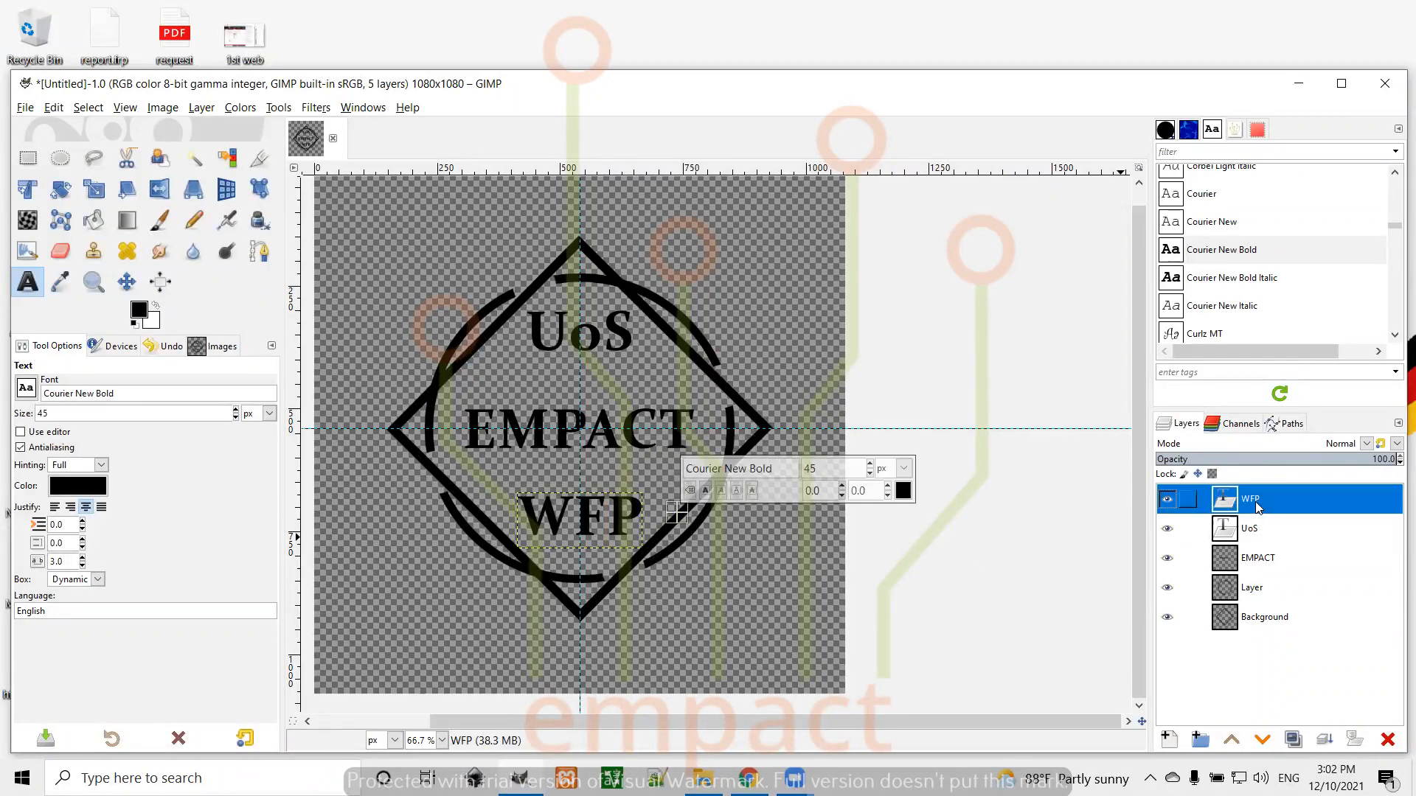
click(588, 520)
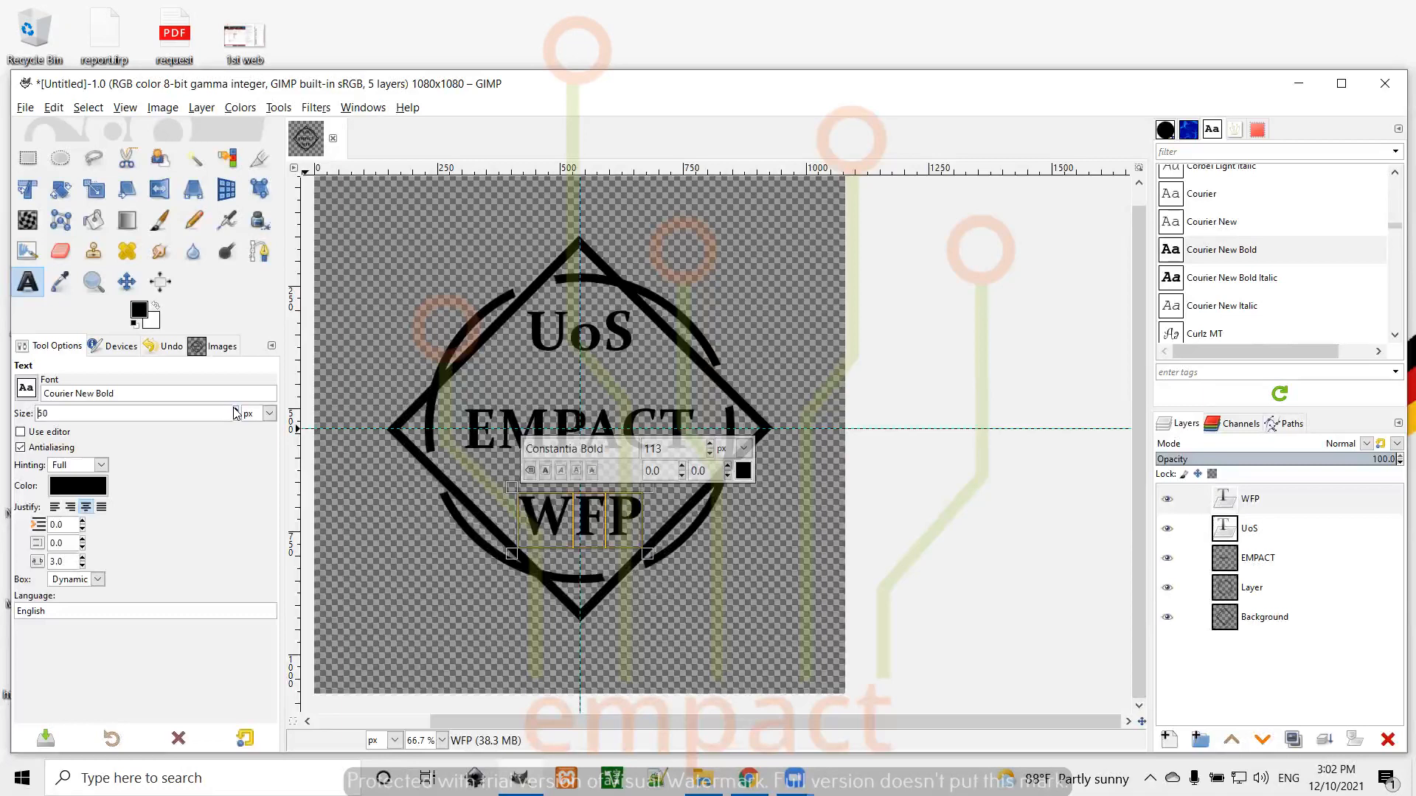
click(592, 522)
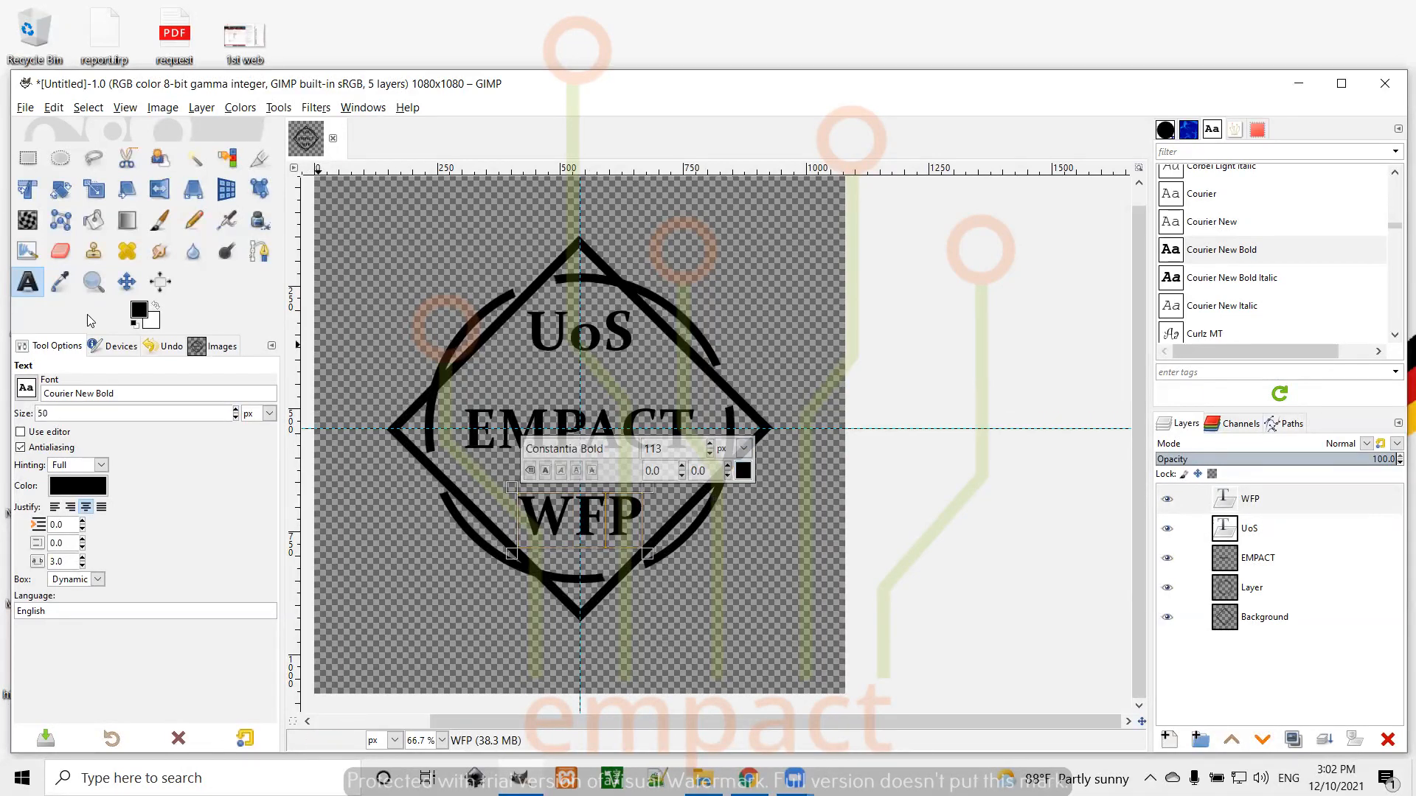
Step: Scale the WFP layer down proportionally to about 207 × 93 px
click(126, 281)
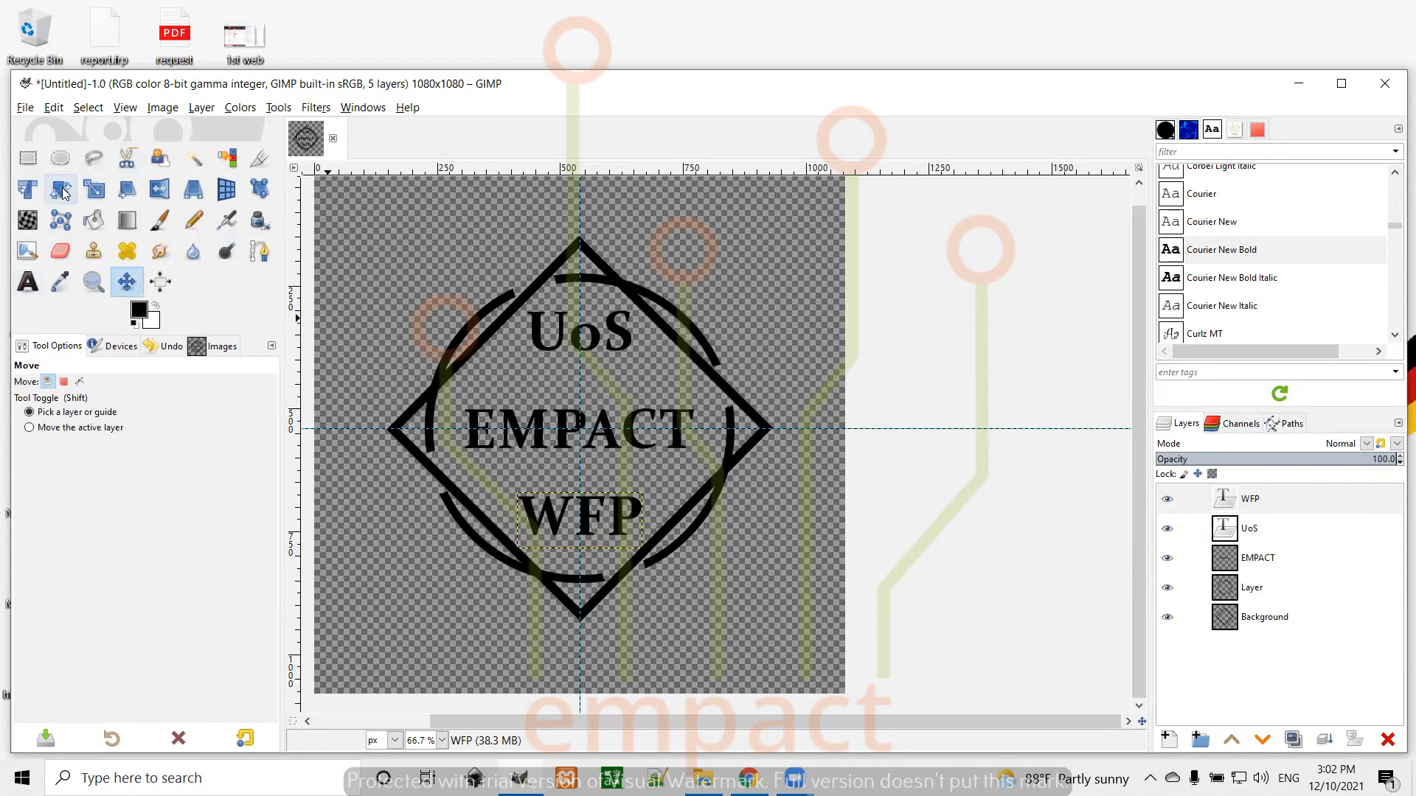
click(103, 193)
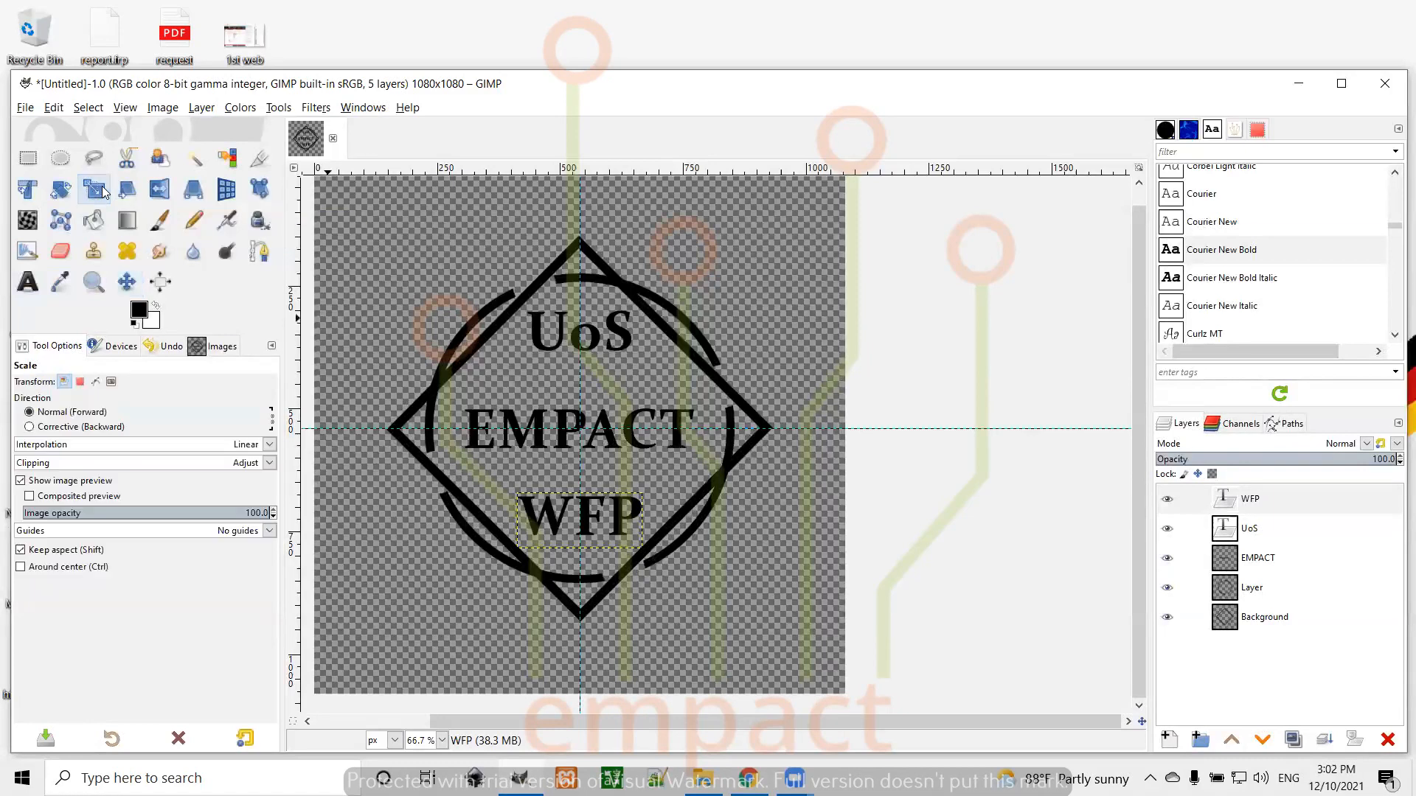
click(641, 550)
drag(654, 560, 638, 542)
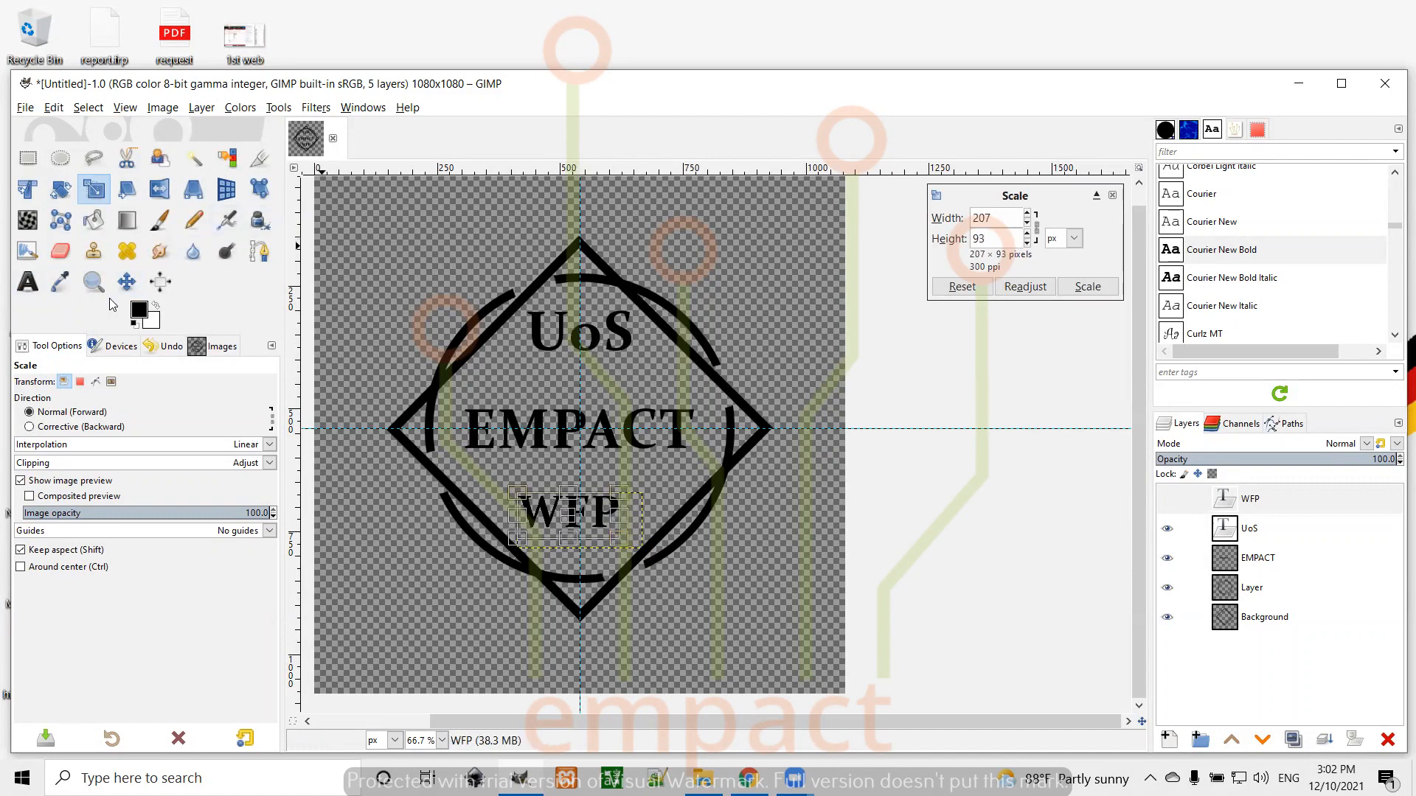
click(1077, 286)
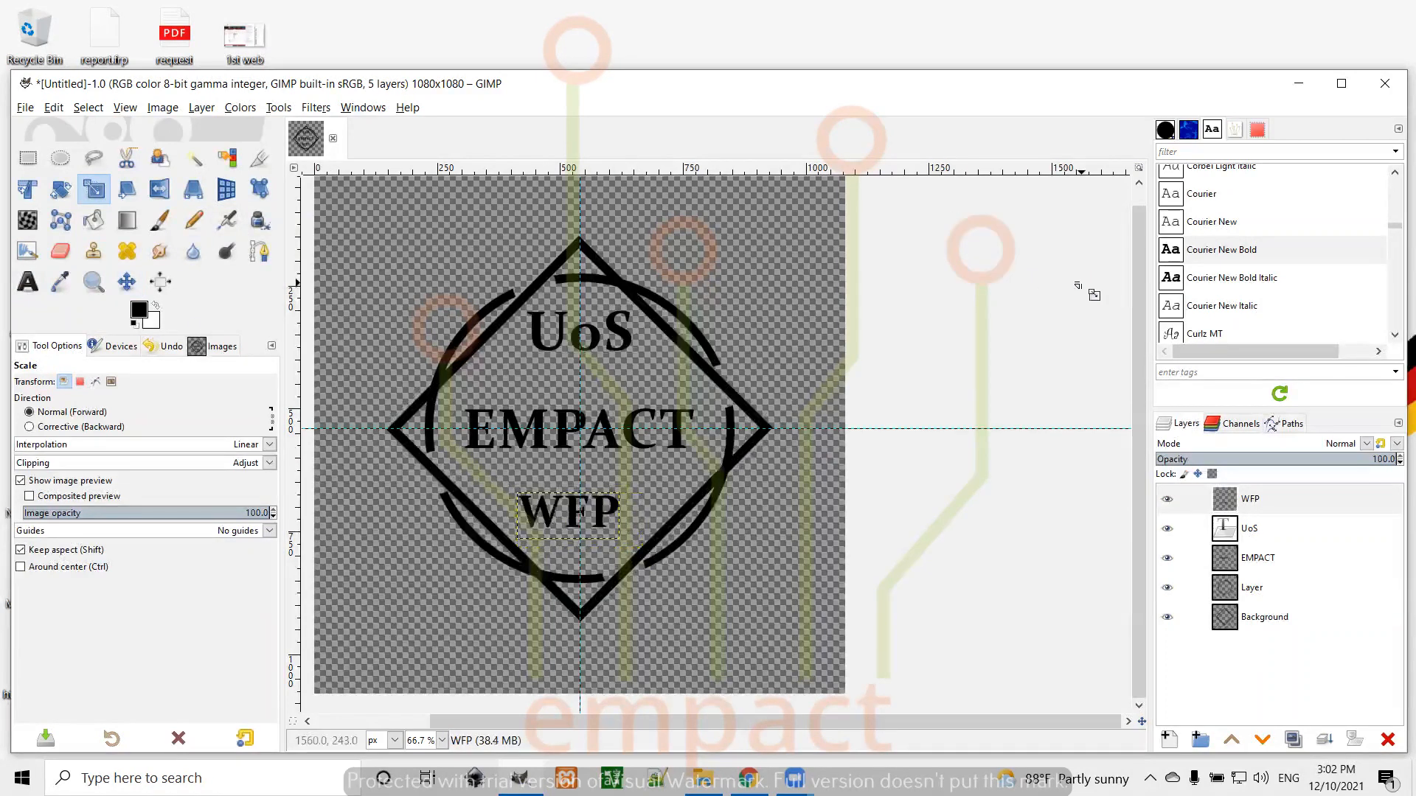
Step: Scale the UoS layer down proportionally to about 167 × 87 px
click(559, 337)
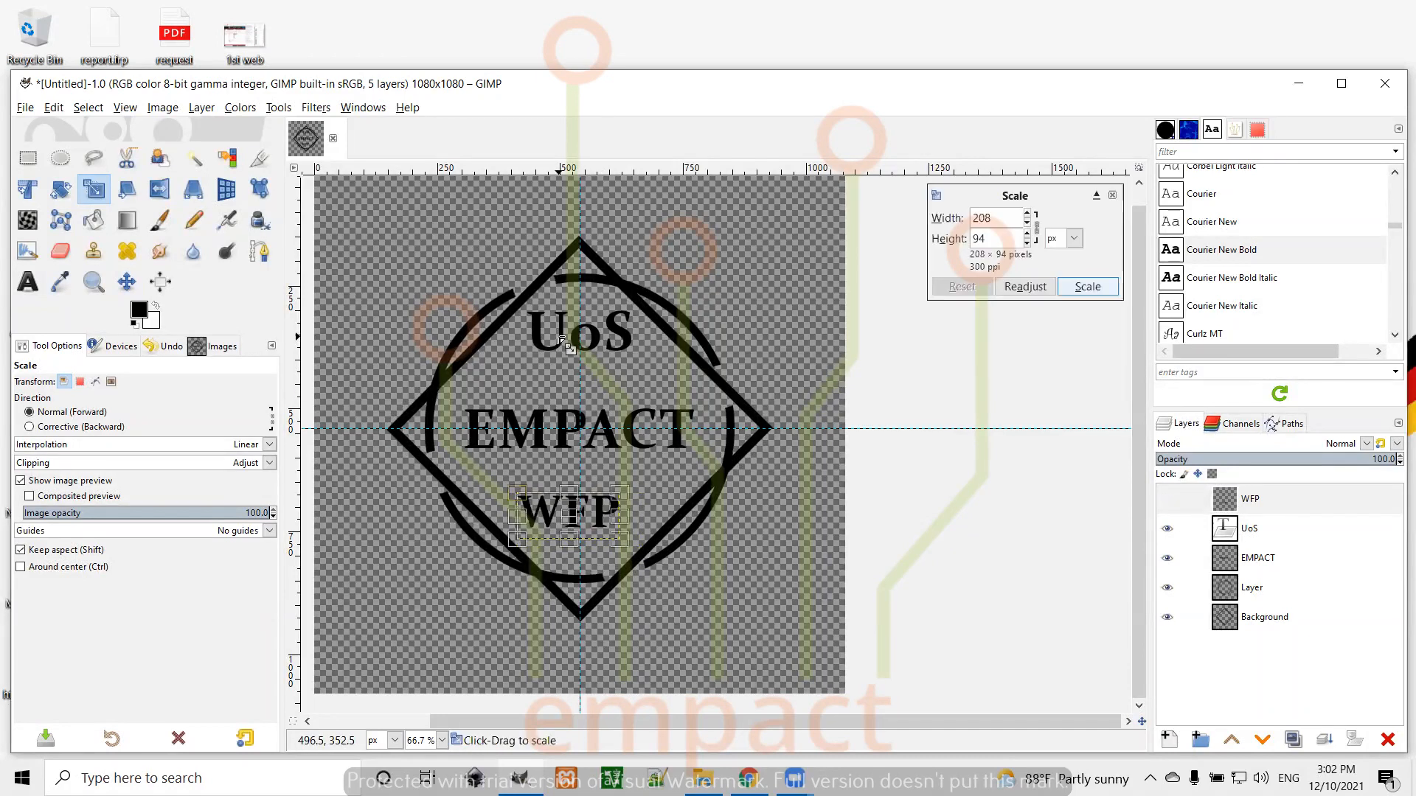
click(1249, 529)
click(596, 340)
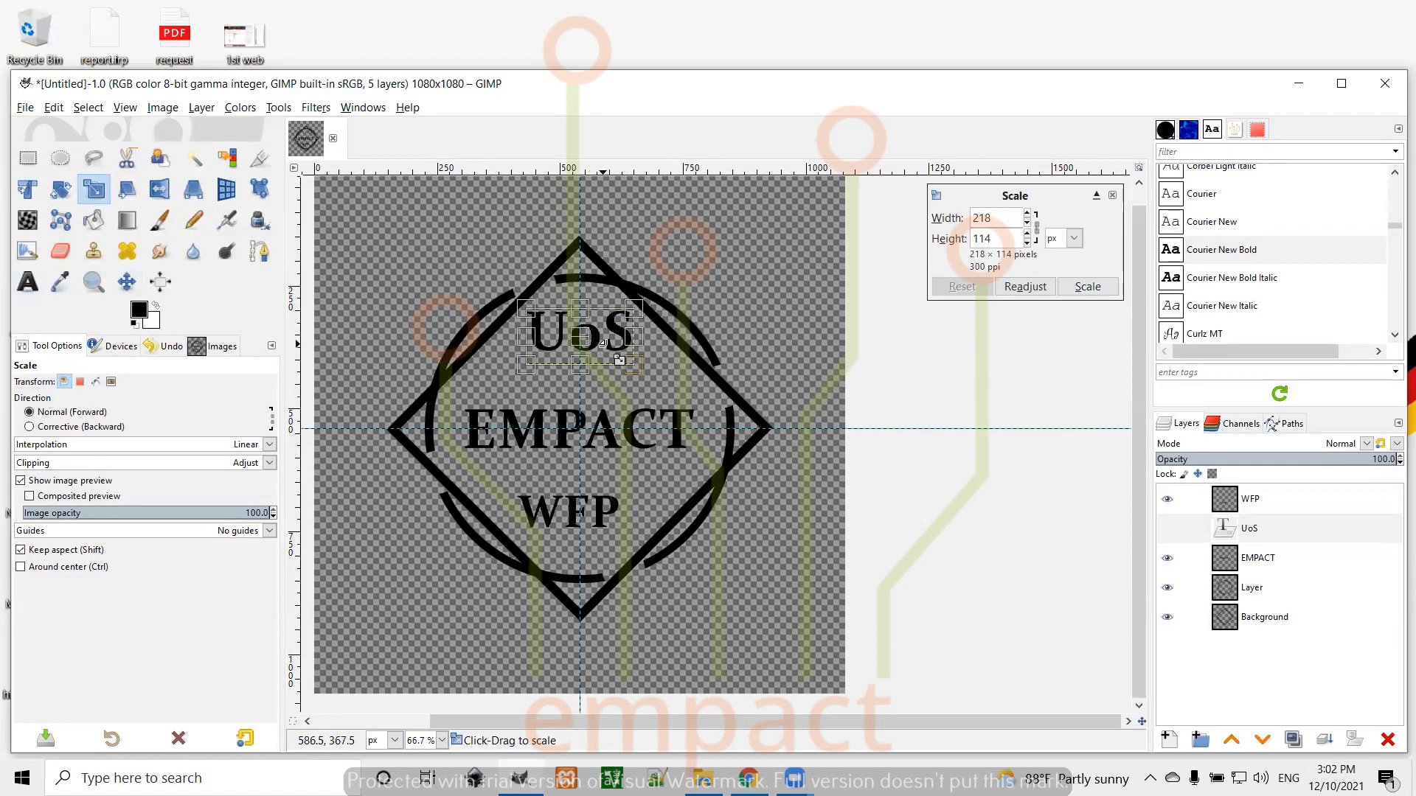
drag(630, 361, 608, 344)
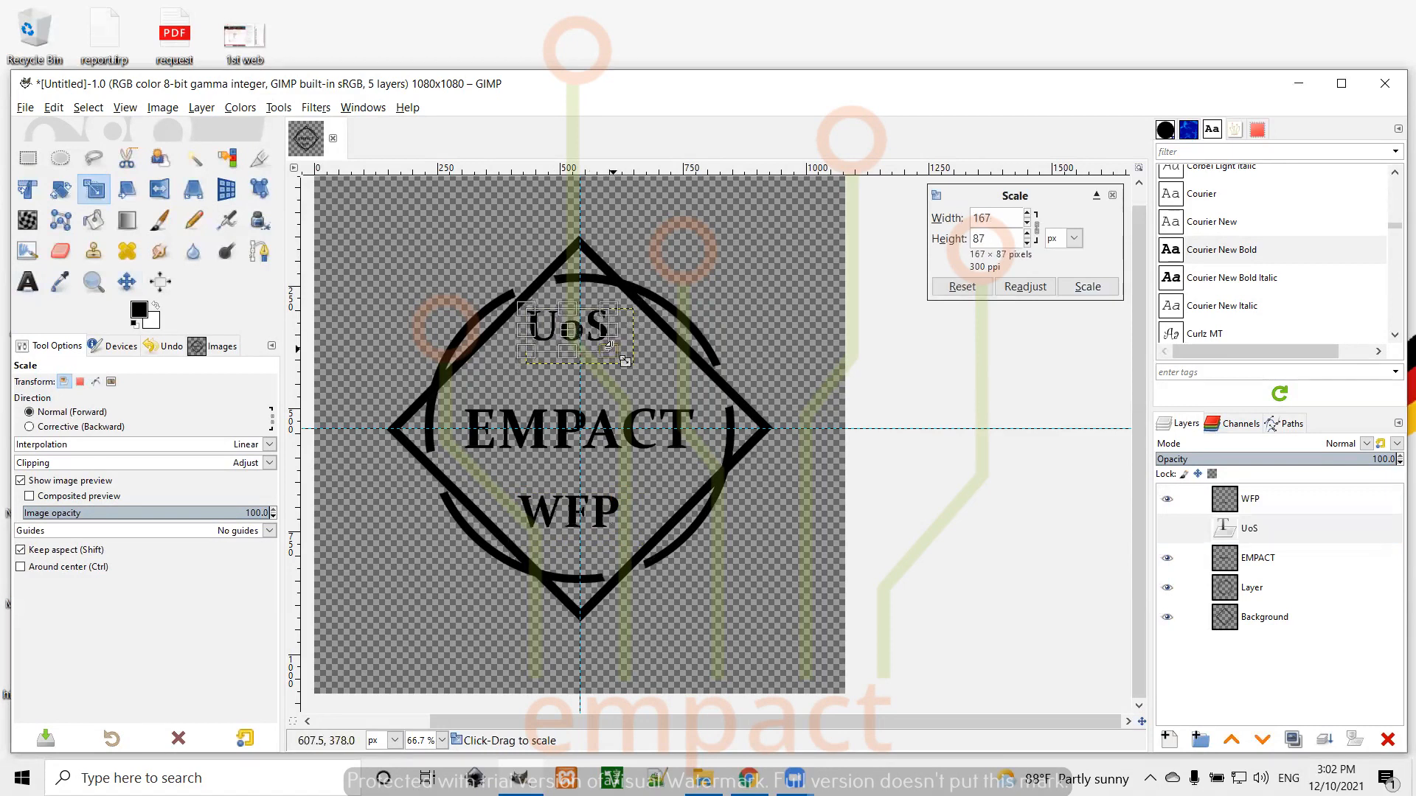
click(1087, 286)
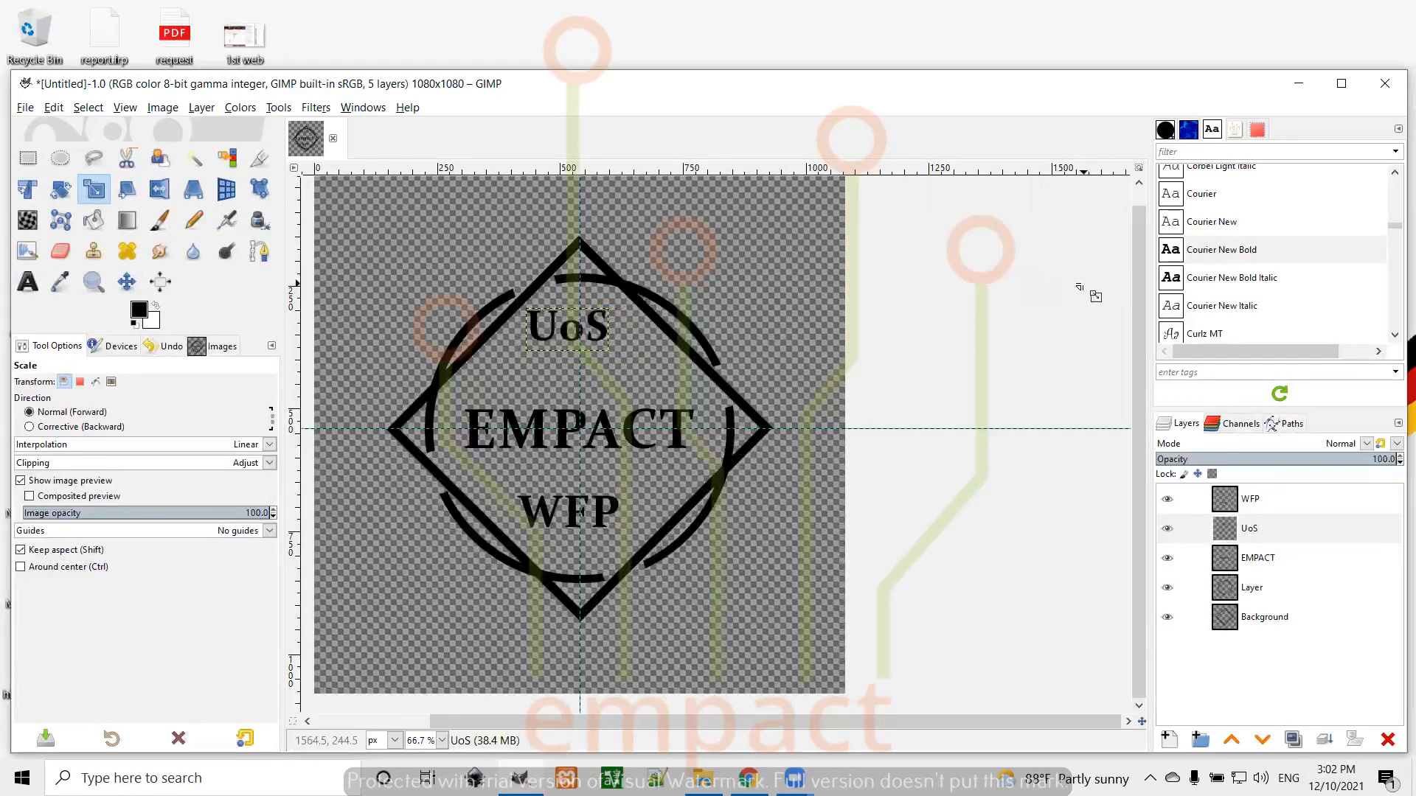
Step: Centre the UoS and WFP text layers horizontally relative to the image with the Alignment tool
click(161, 283)
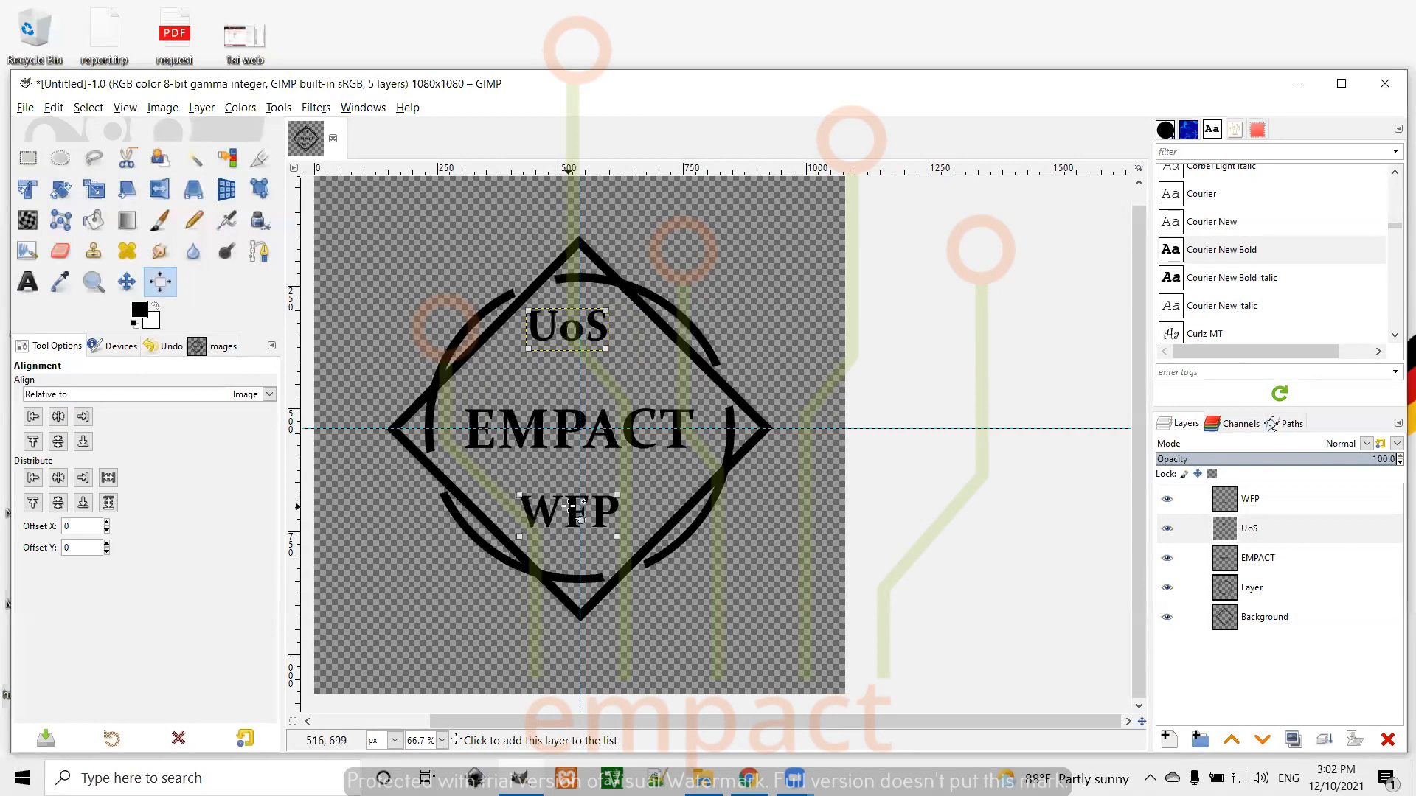
click(58, 417)
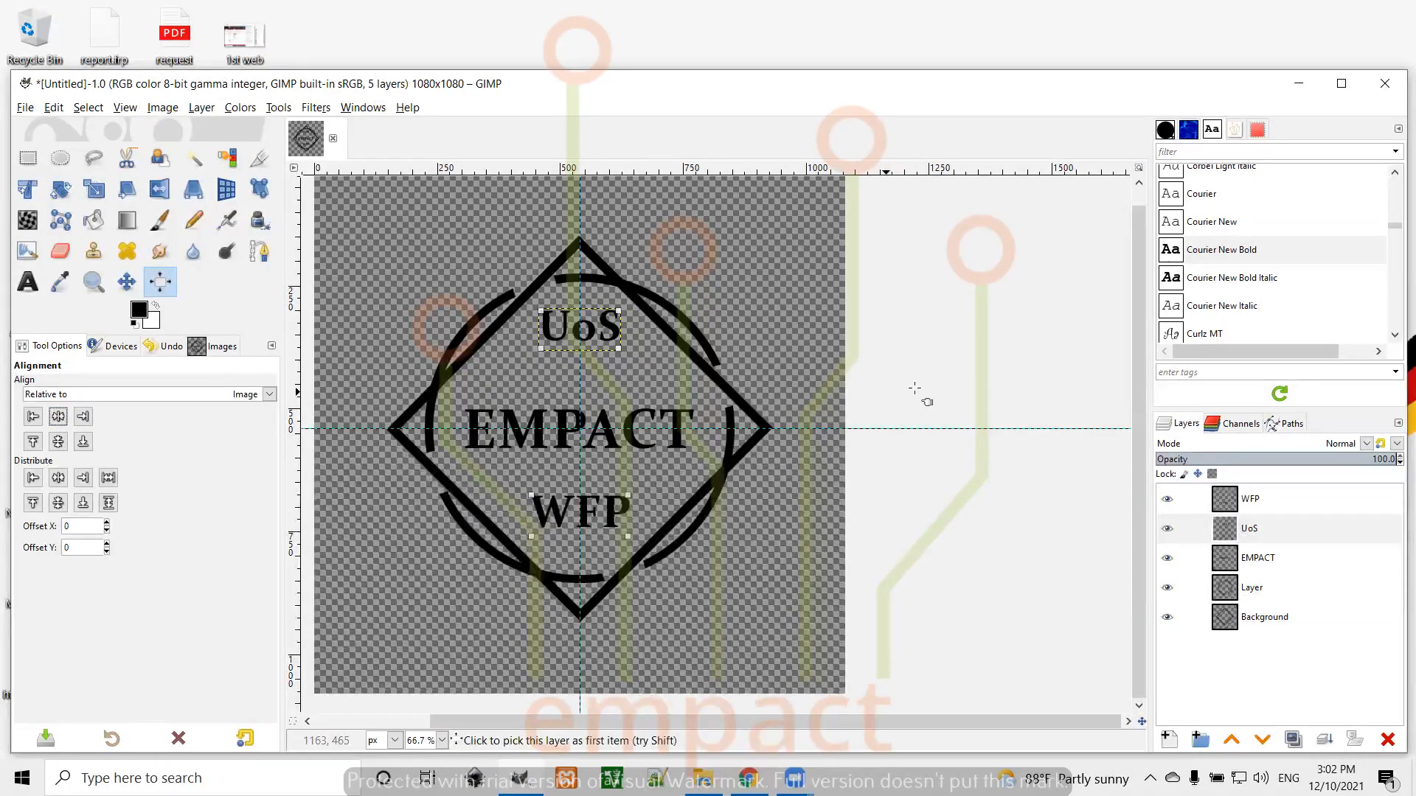
click(941, 387)
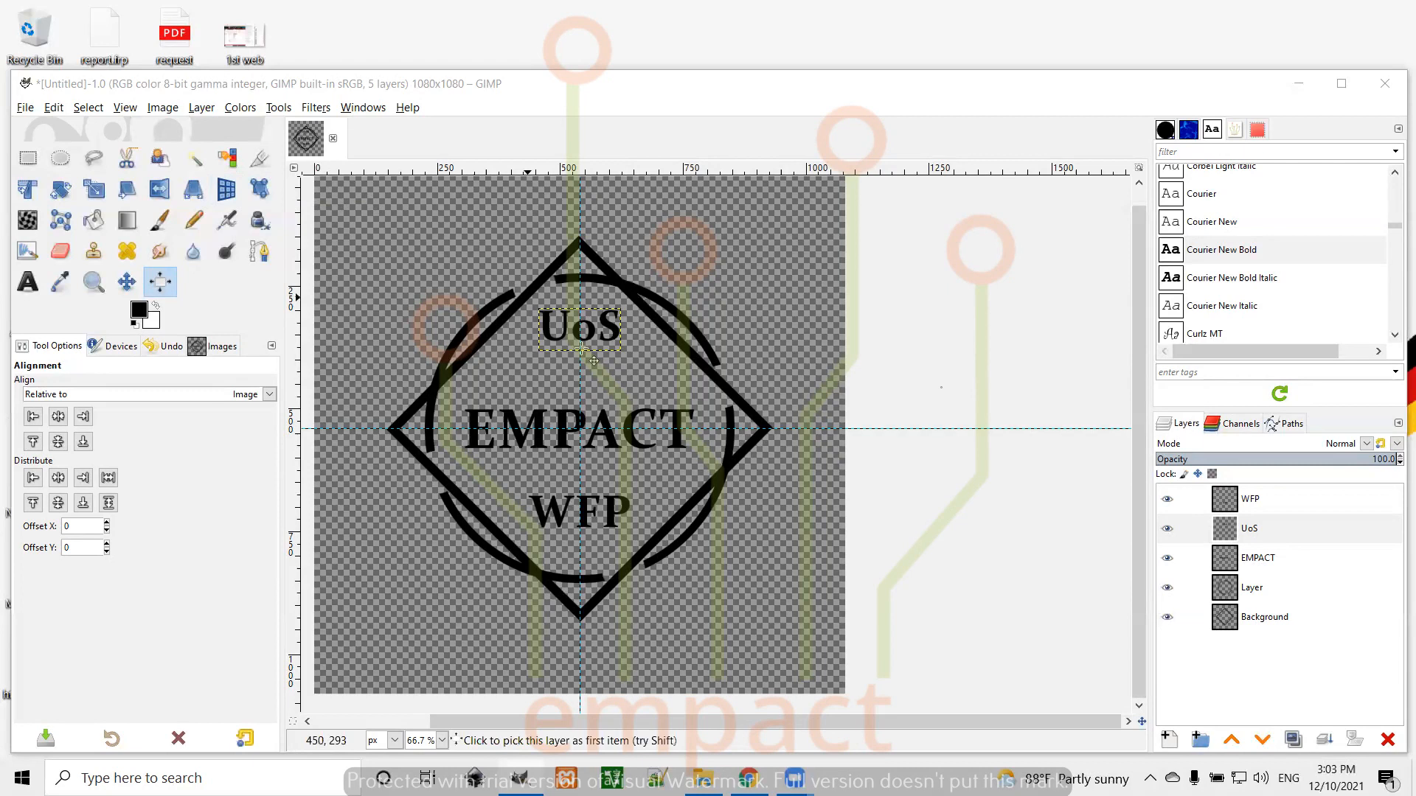
Step: Set up an export of the image as hi.png in the My Pictures folder inside Documents
click(24, 109)
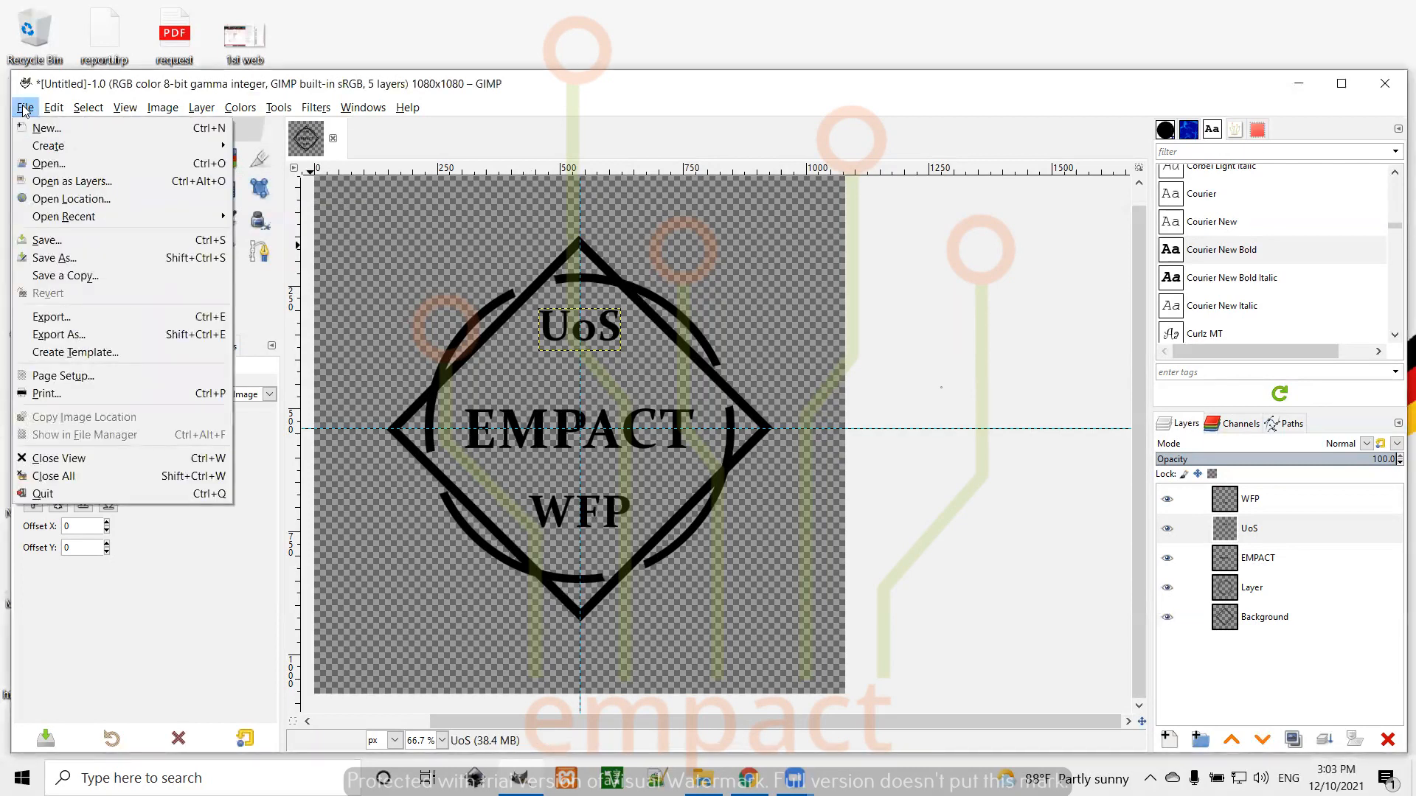
click(65, 322)
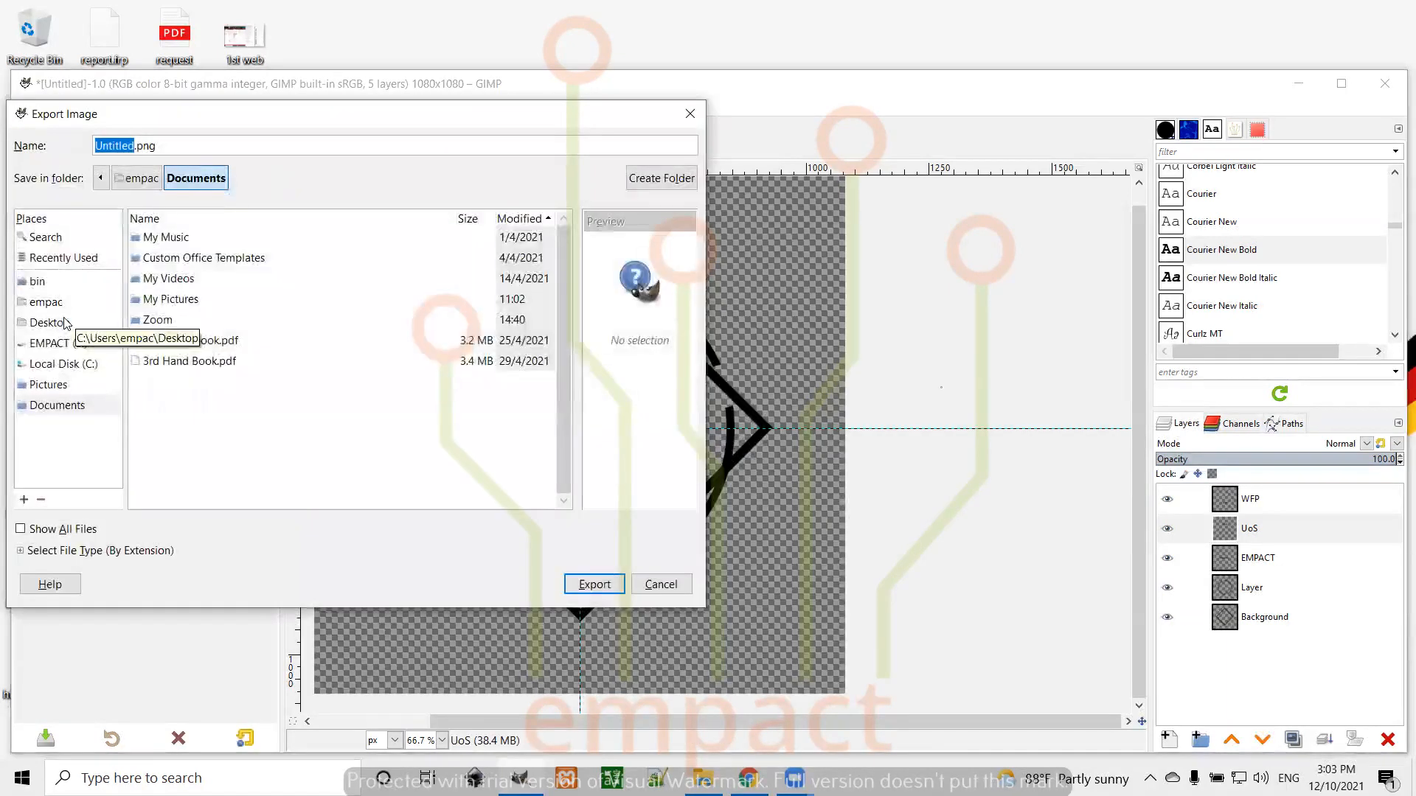
drag(455, 121, 667, 150)
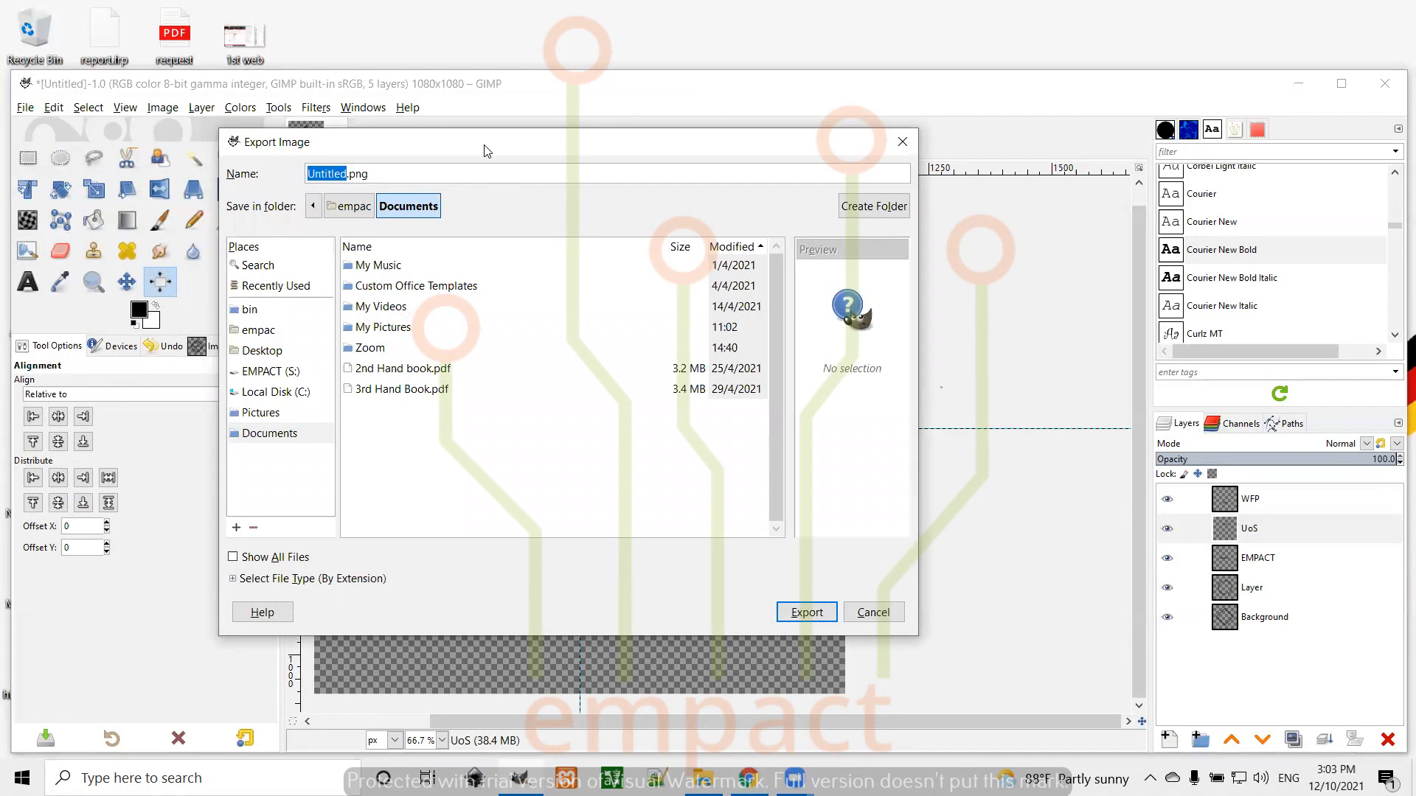
text(hi)
click(383, 333)
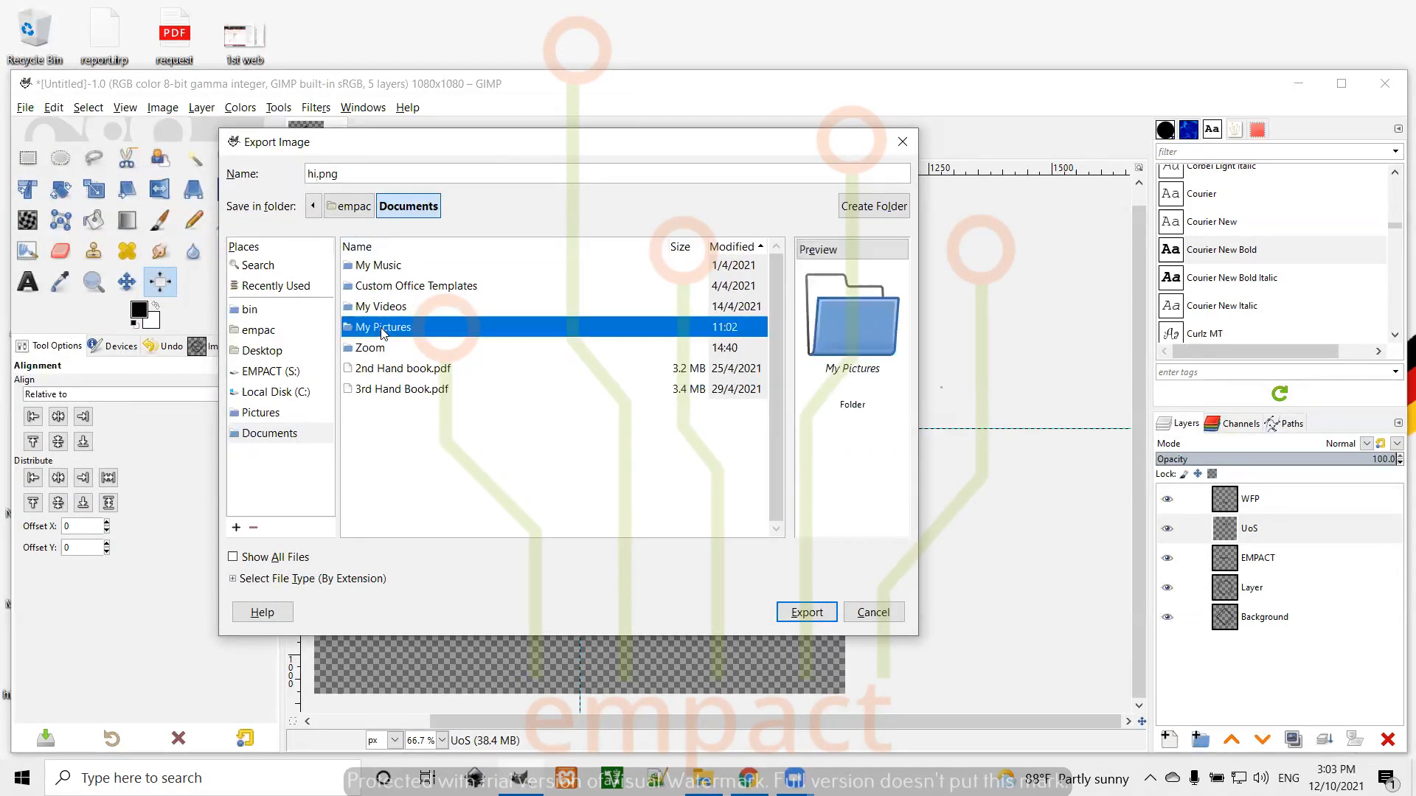
double_click(383, 329)
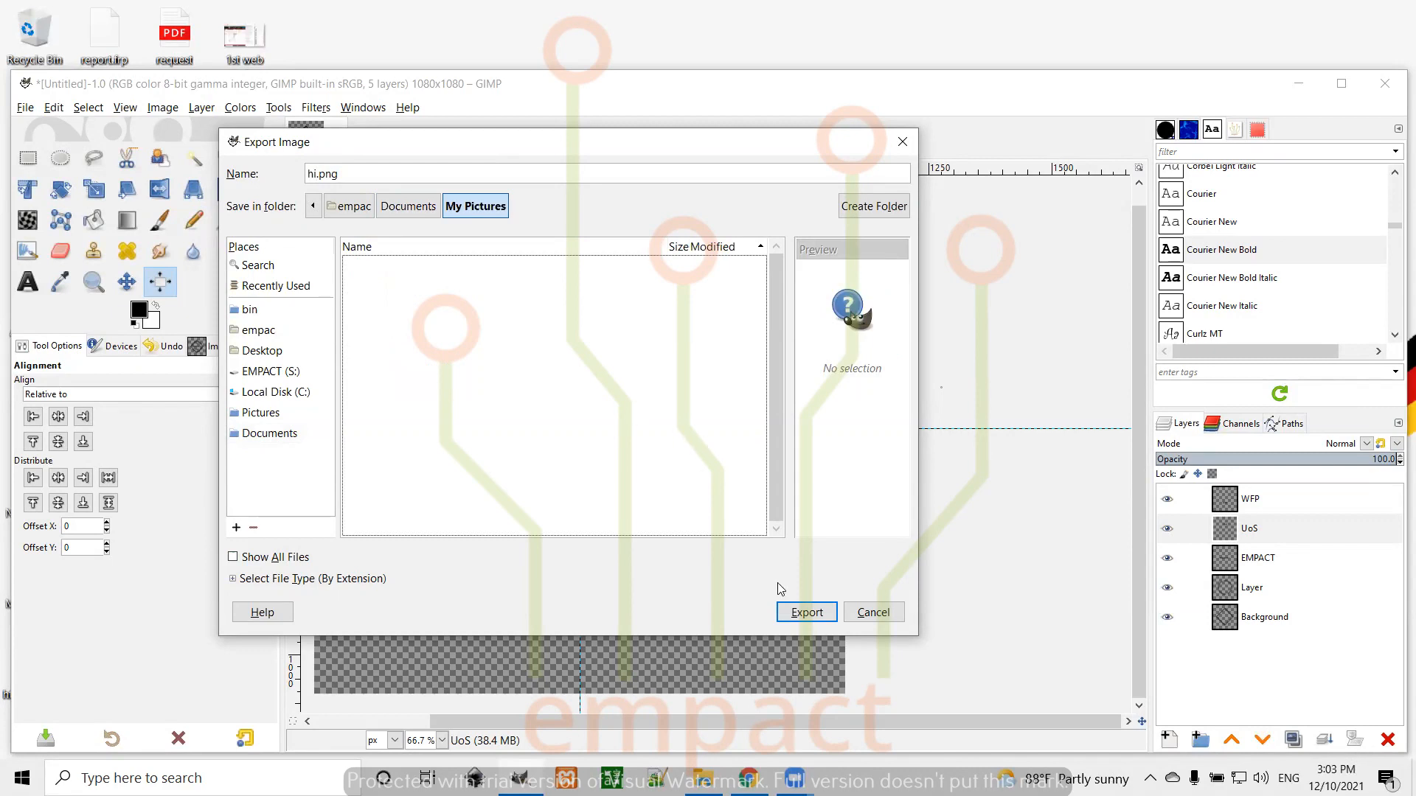
Step: Export the image as hi.png to the My Pictures folder with saving of the background color turned off
click(802, 614)
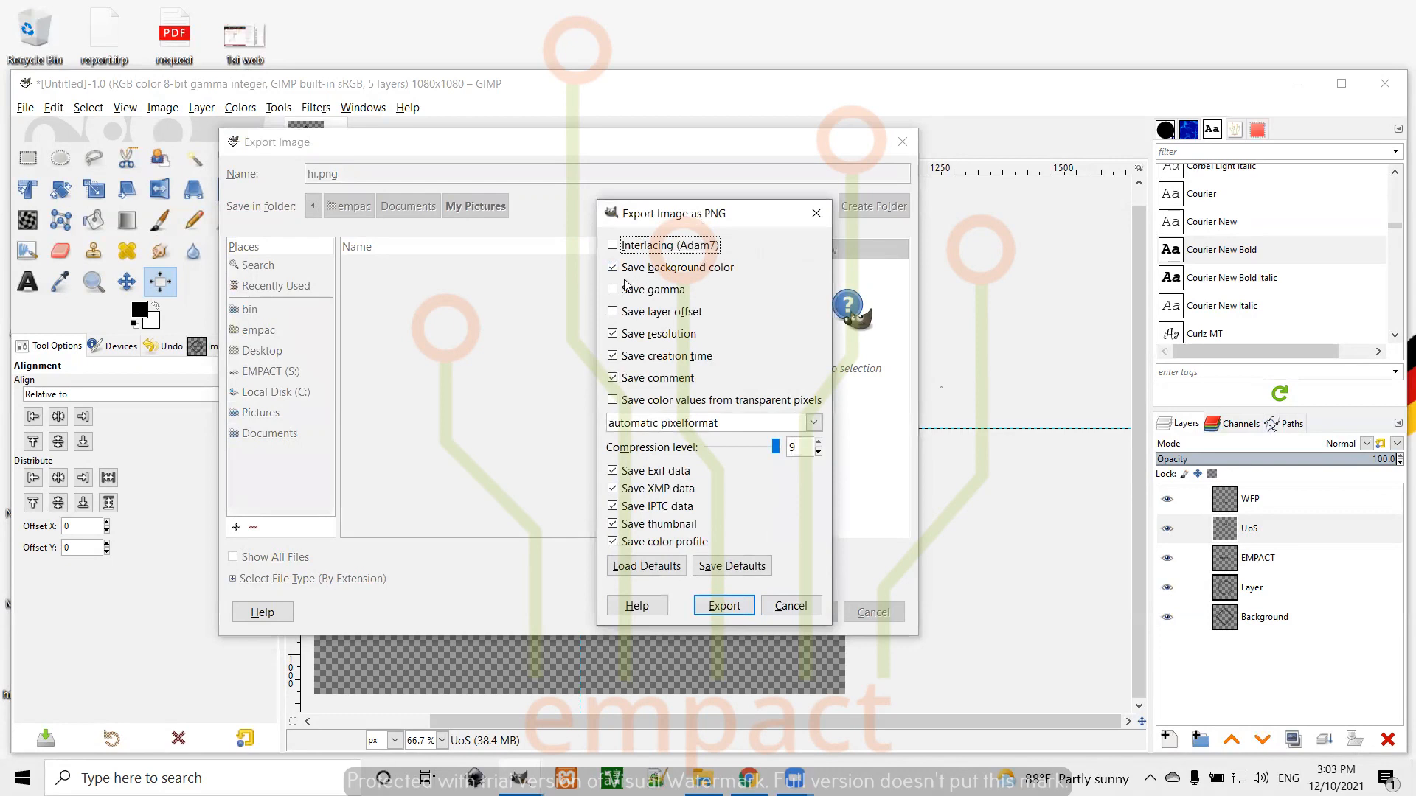
click(615, 269)
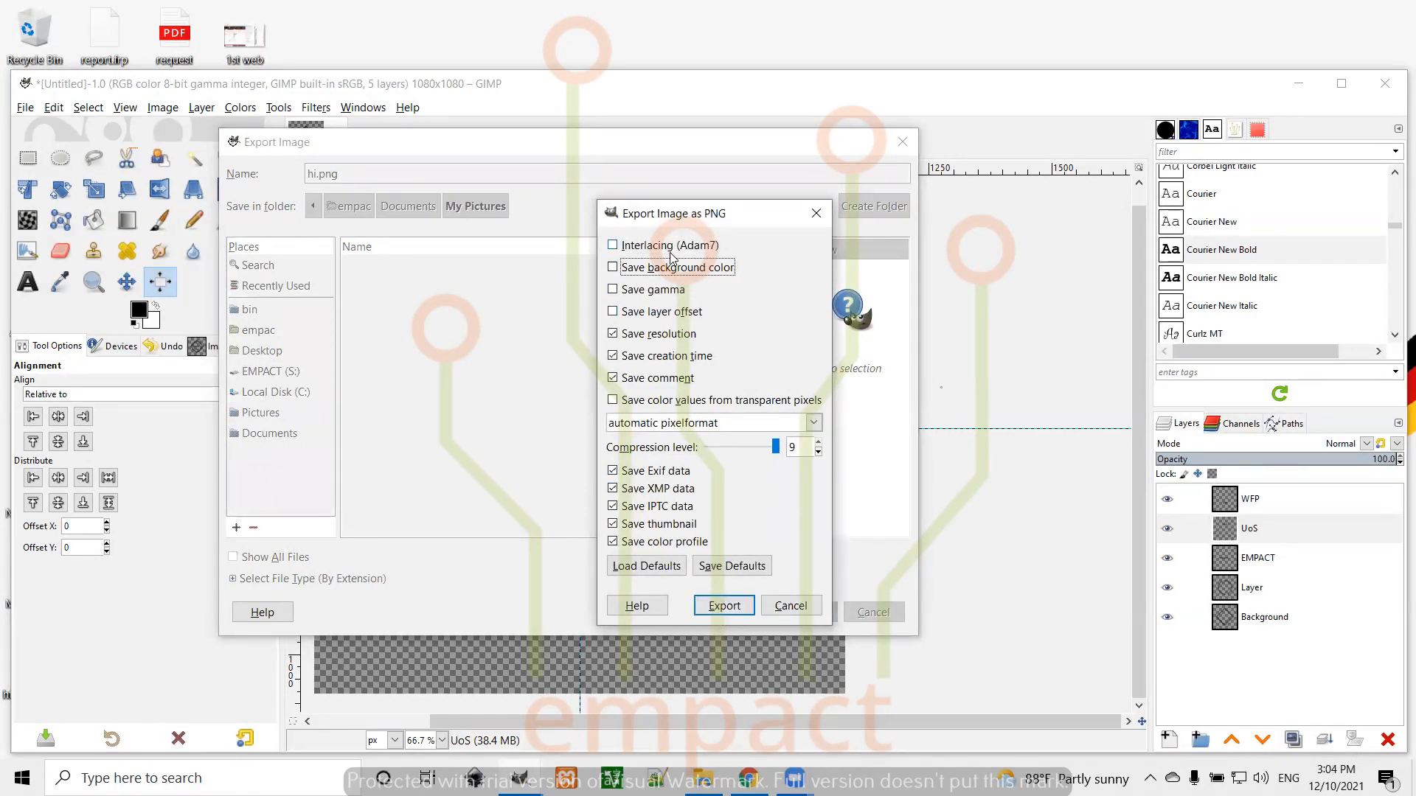
click(732, 608)
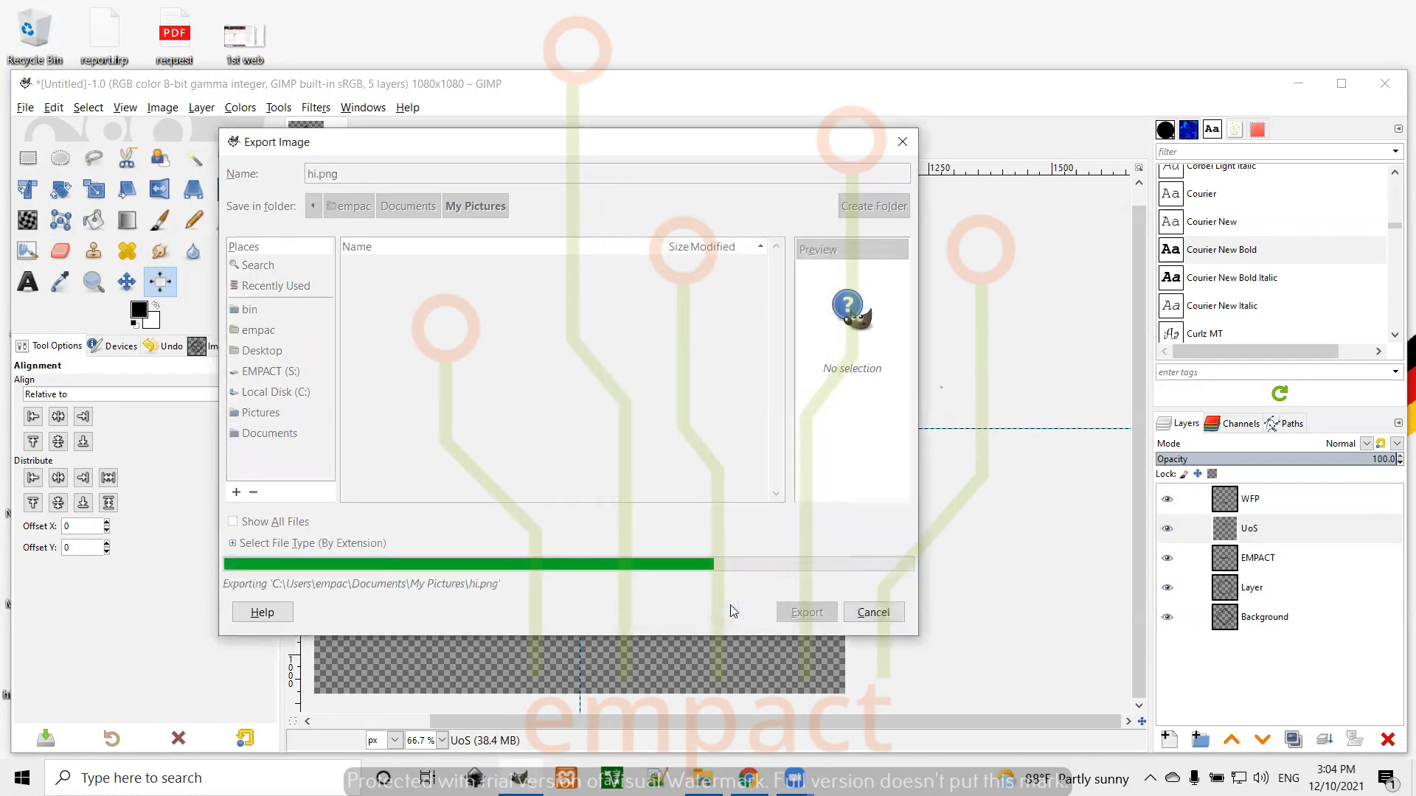
Step: Switch to File Explorer, view the exported hi image from the Pictures folder, and close the viewer and folder
click(703, 777)
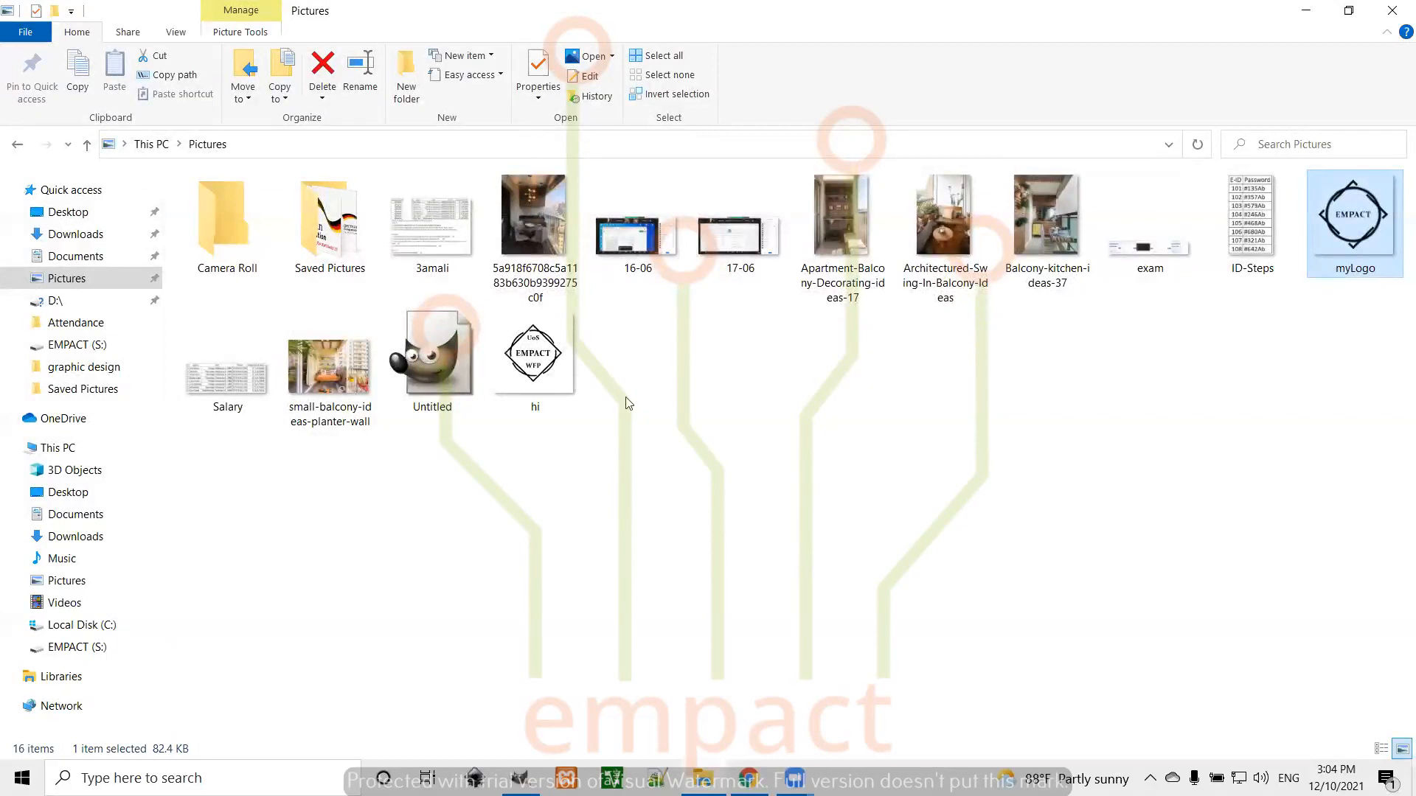
click(546, 361)
double_click(547, 362)
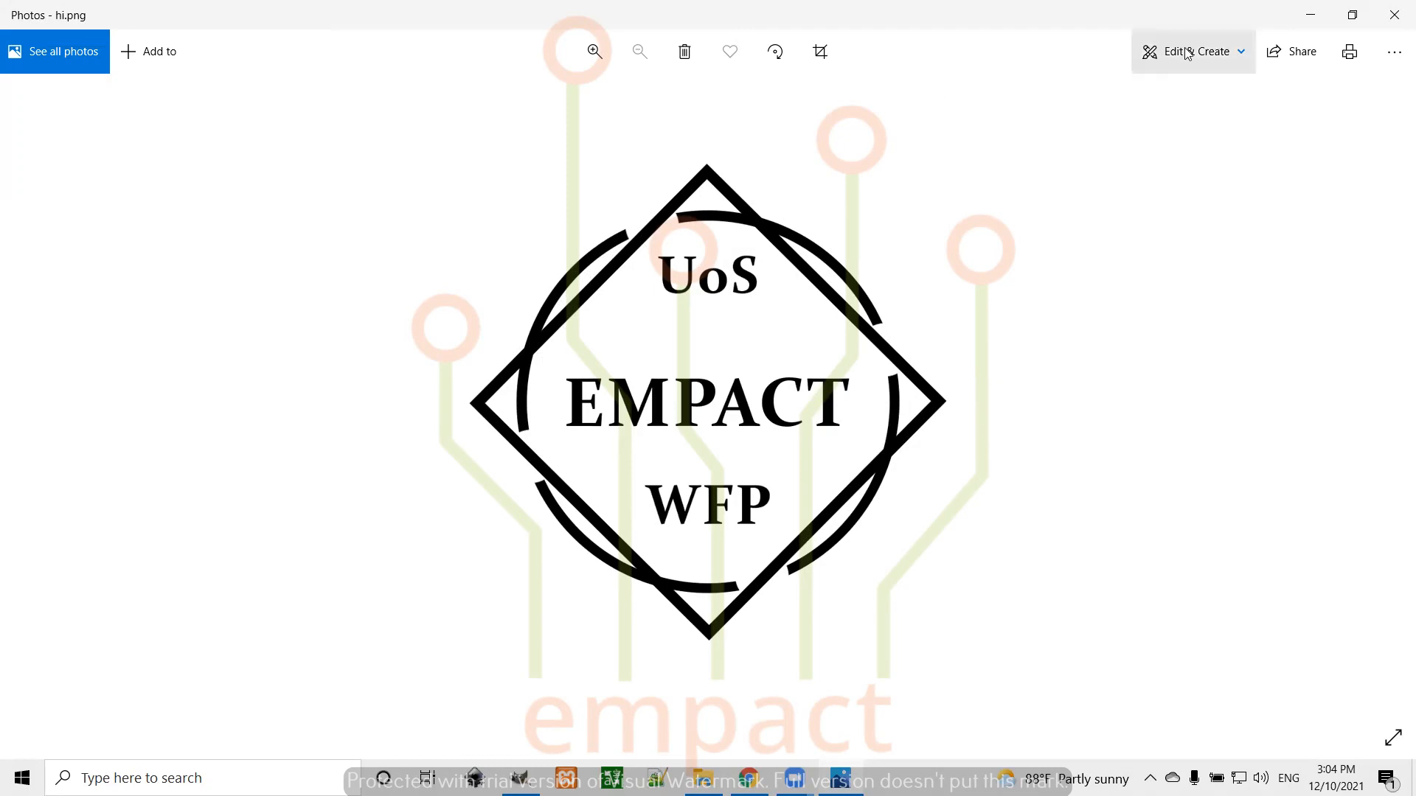
click(1395, 10)
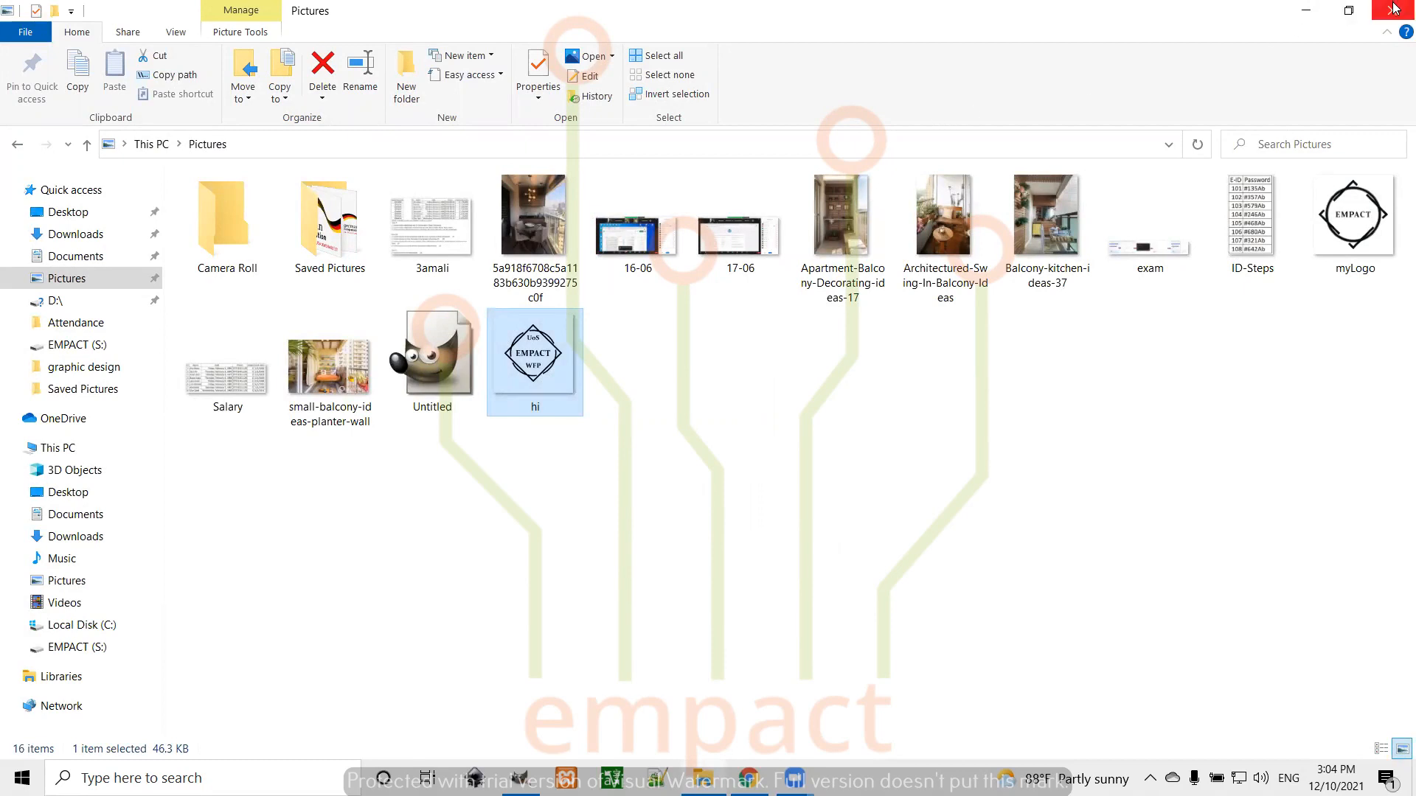
click(1393, 13)
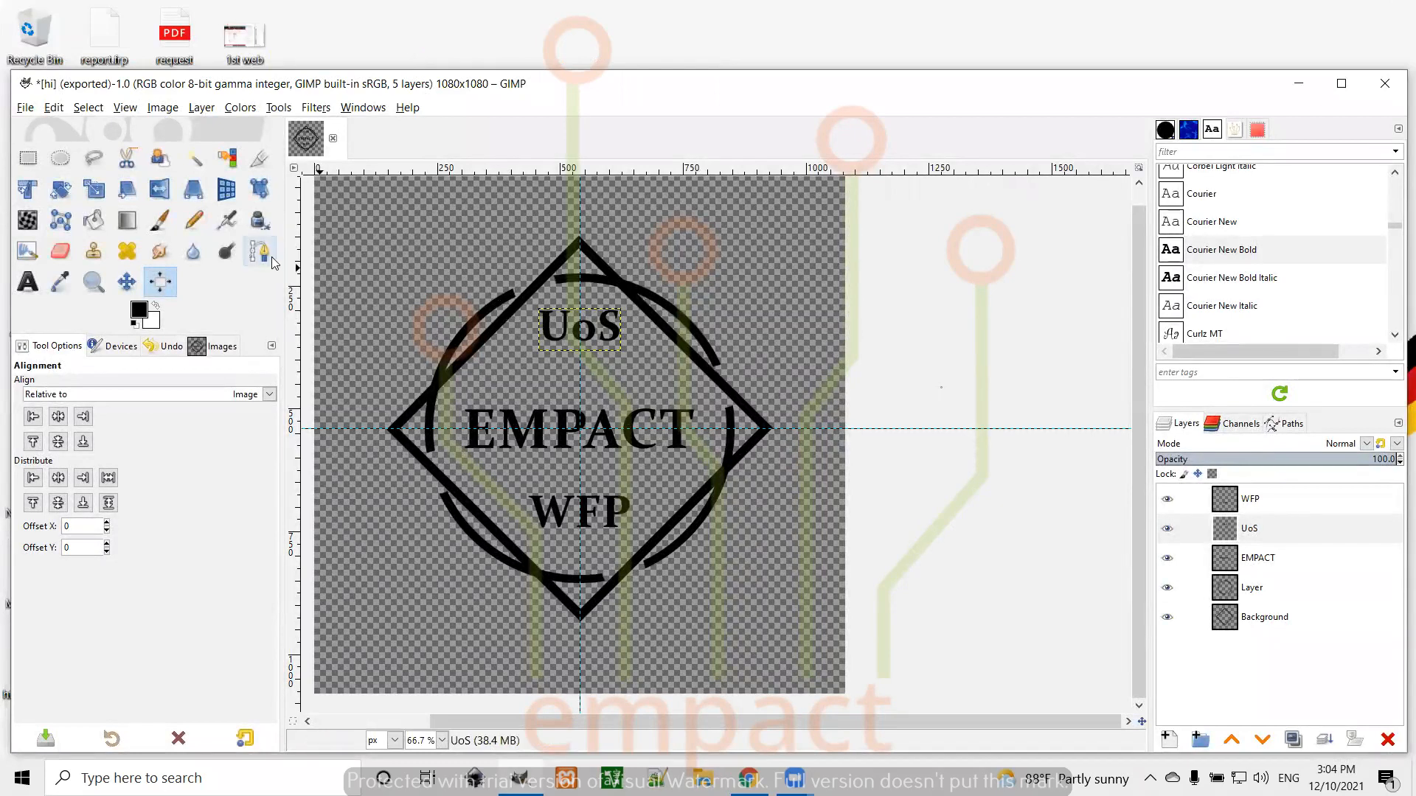
Step: Fuzzy-select the logo's upper-left arc on the layer named Layer and bucket-fill it with red e21e40
click(195, 166)
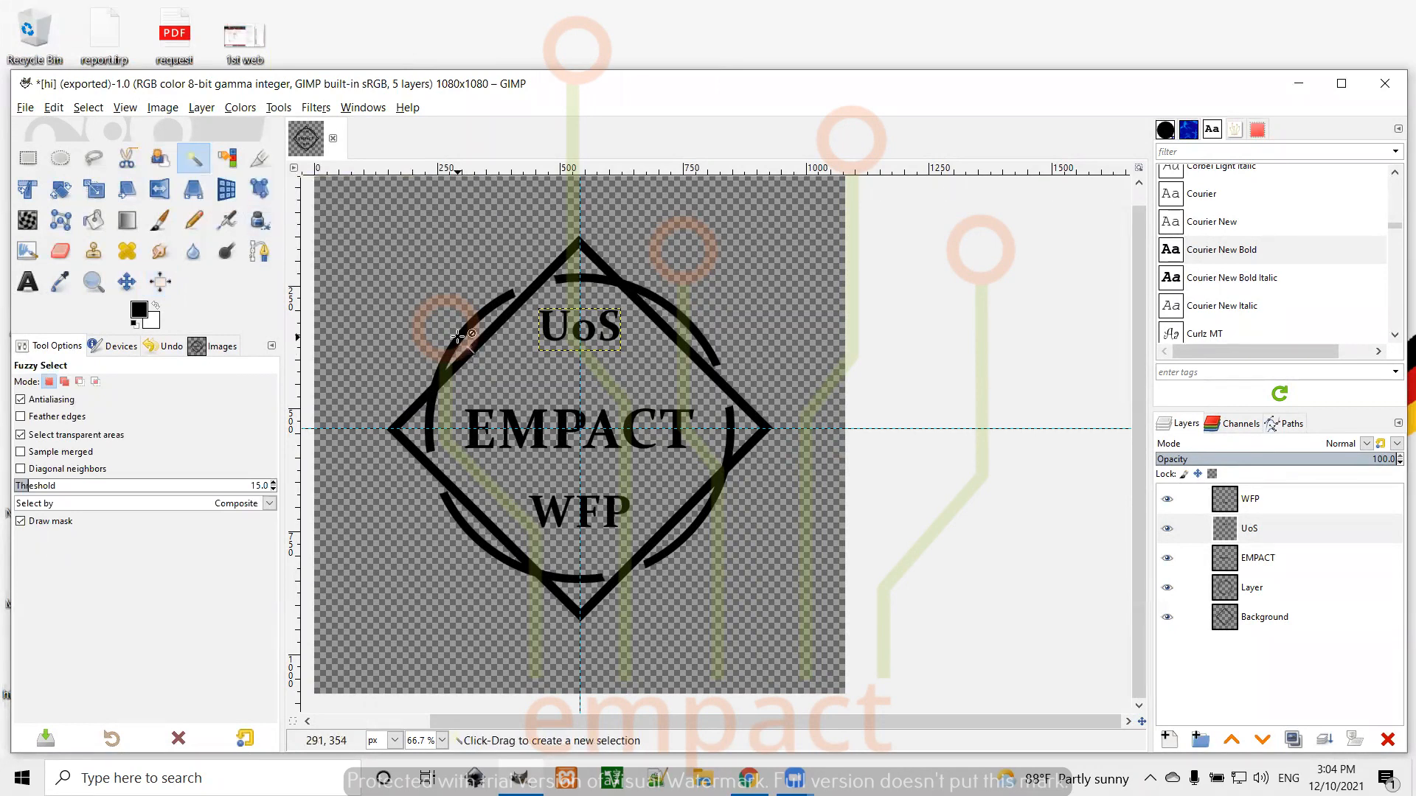
click(1251, 597)
click(1258, 616)
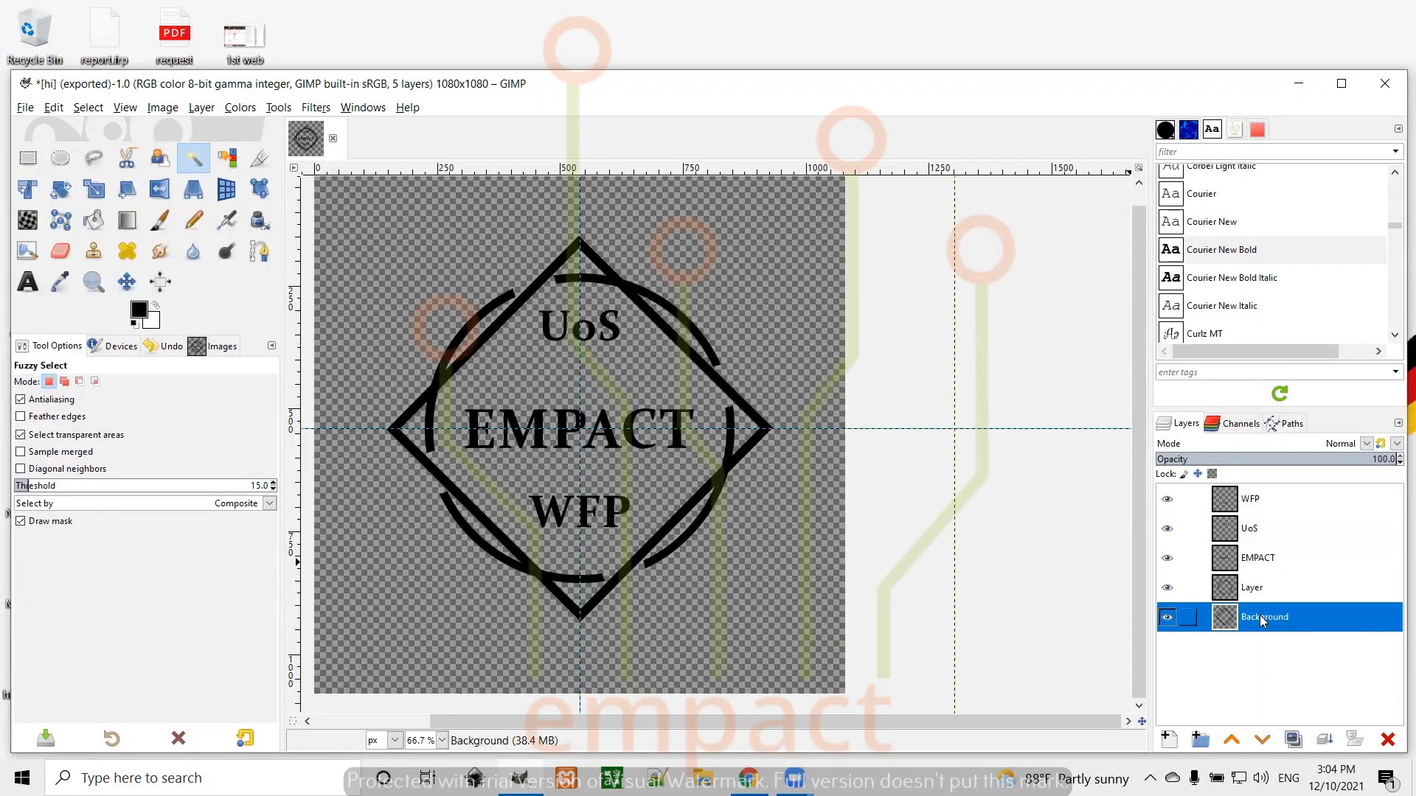
click(1251, 597)
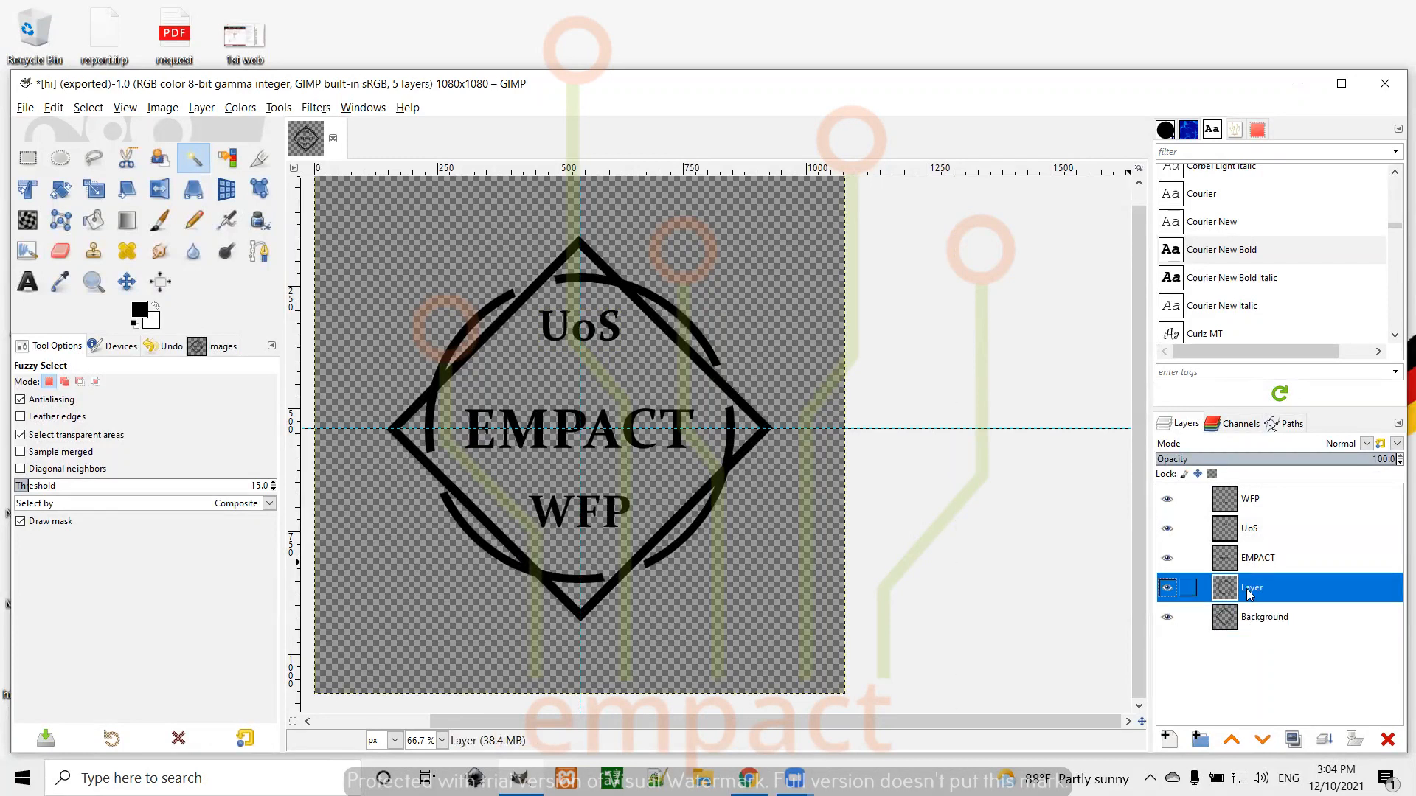
click(478, 316)
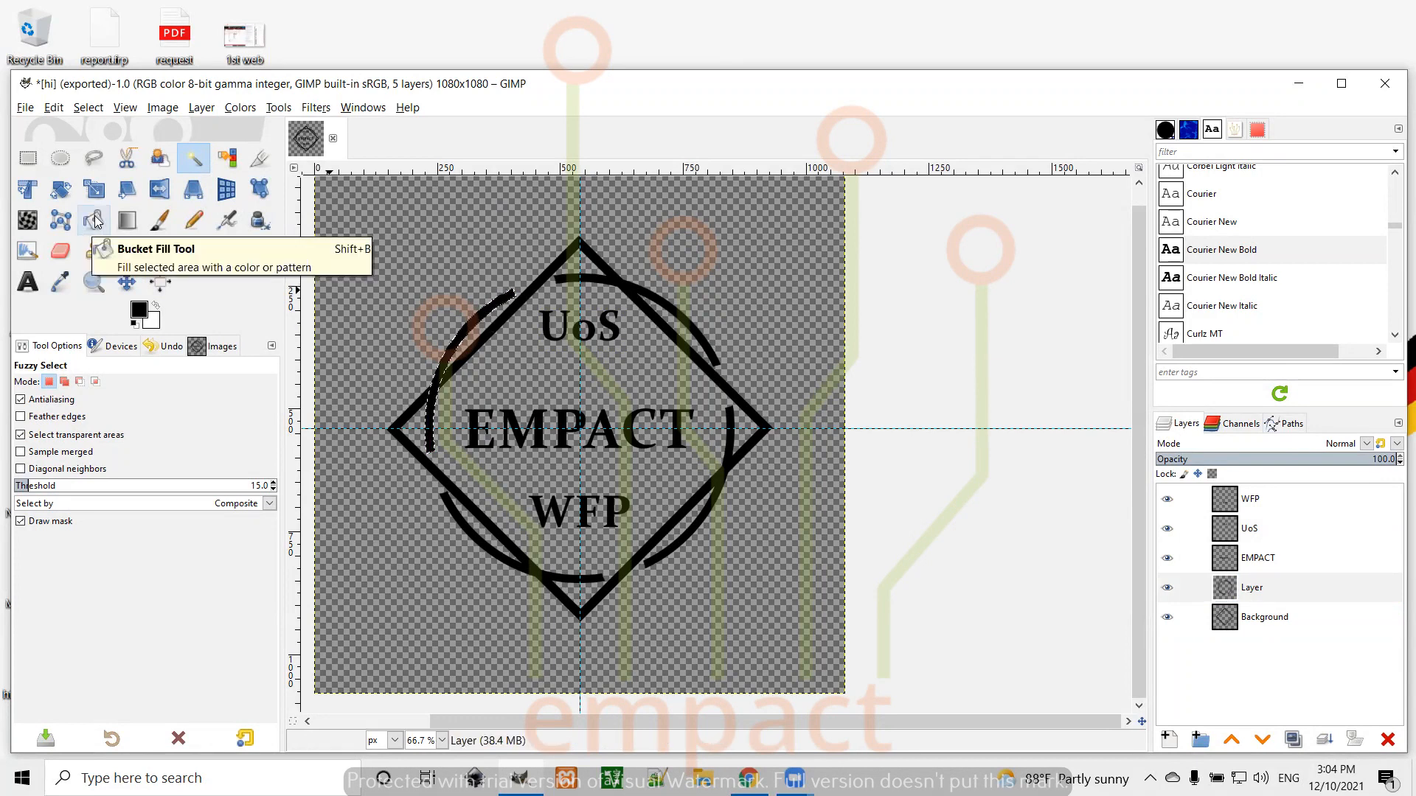
click(95, 220)
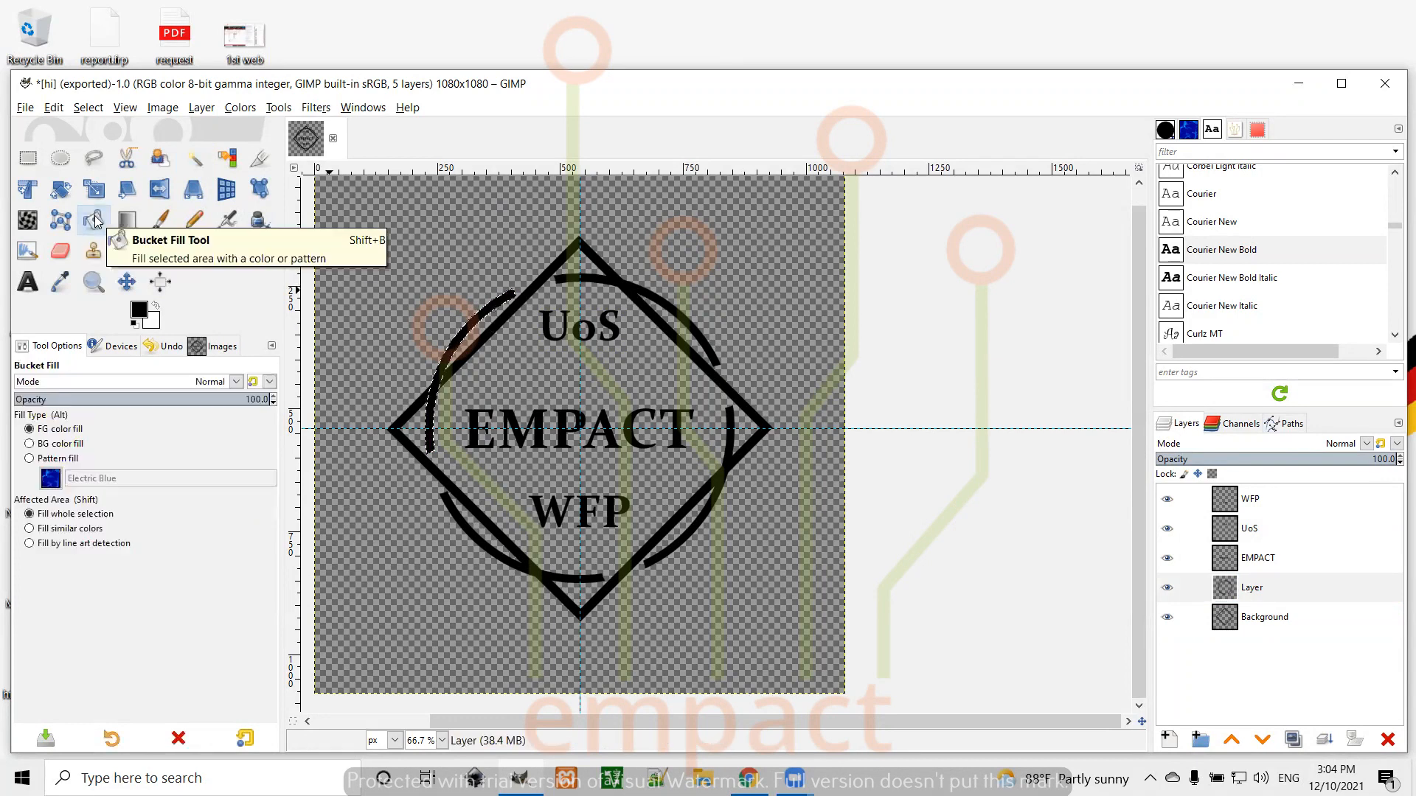
click(140, 312)
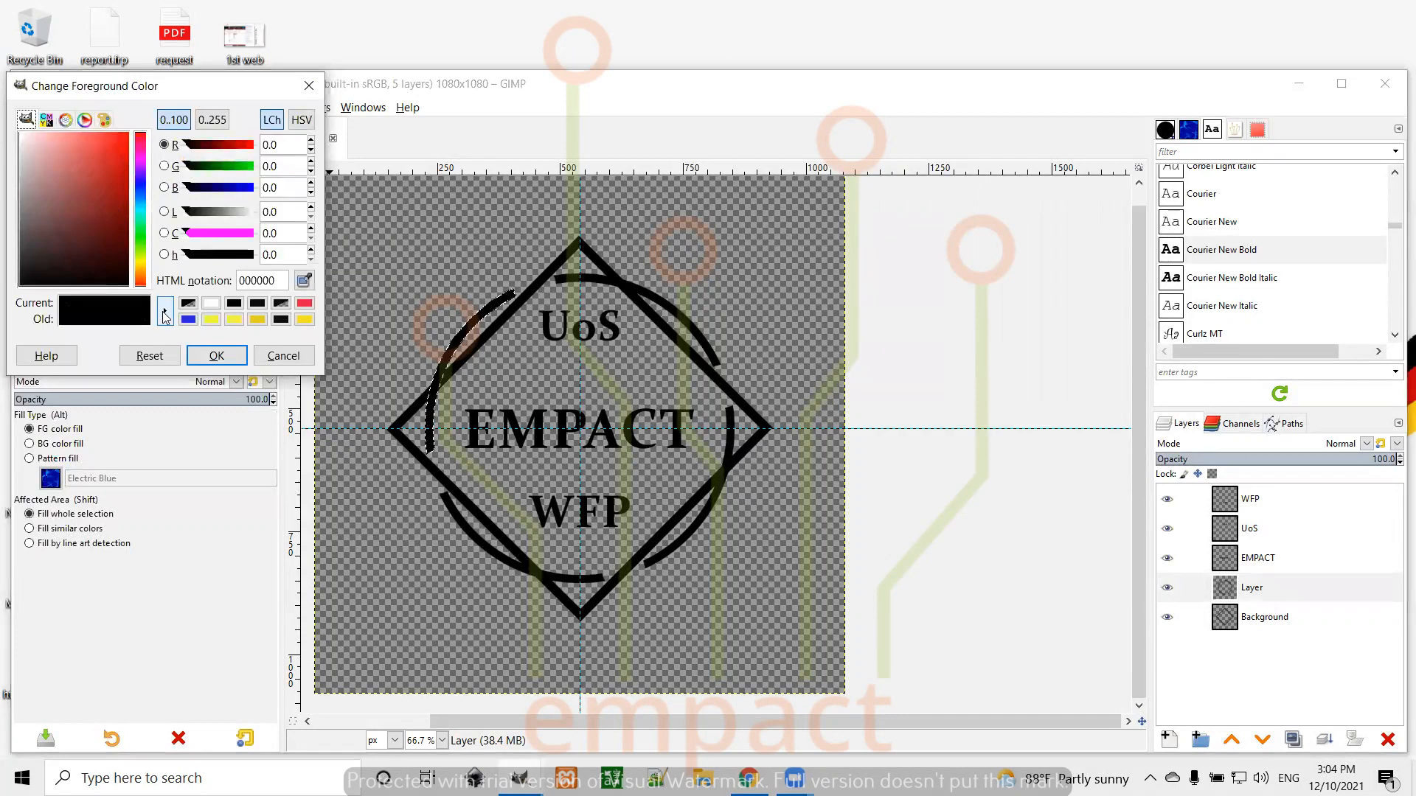
click(304, 304)
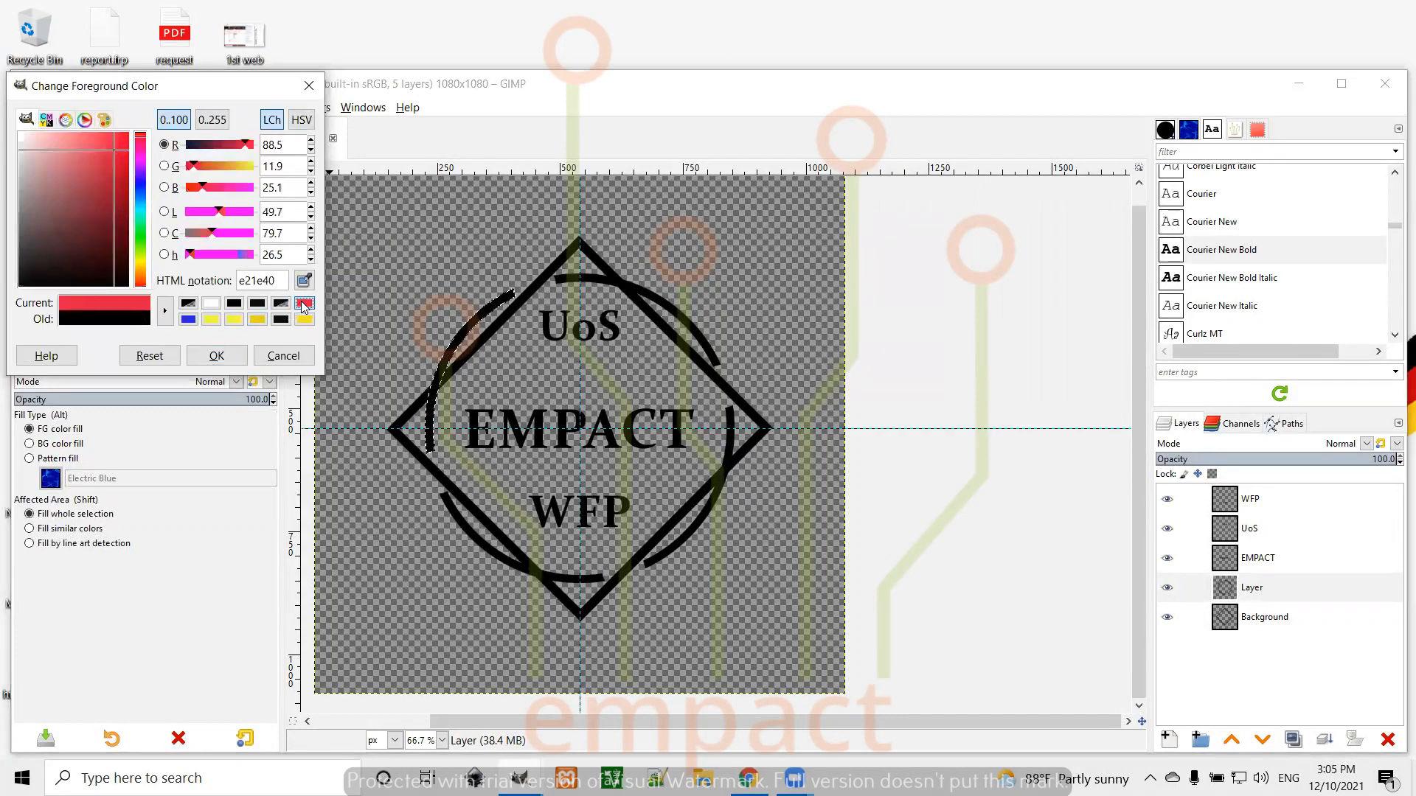
click(497, 317)
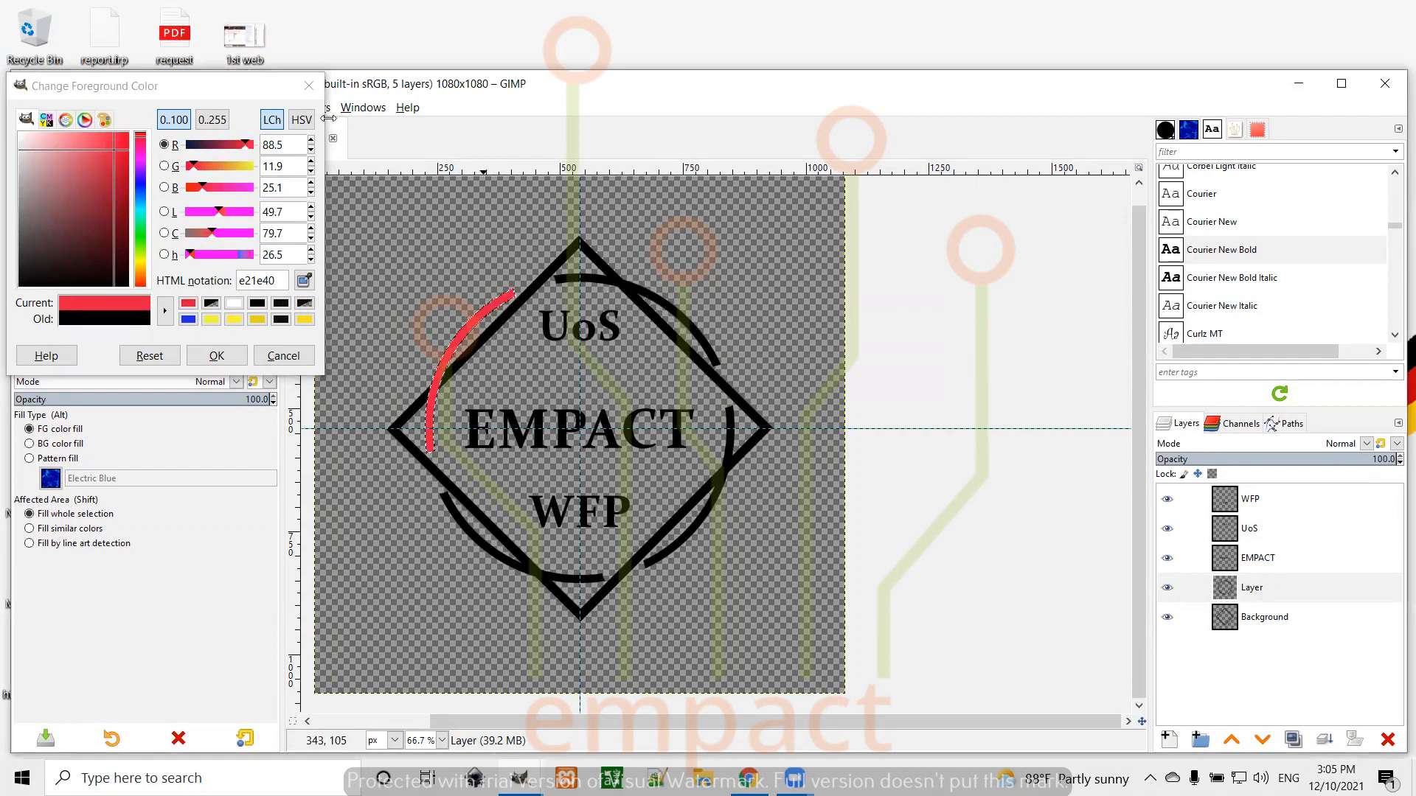
click(221, 357)
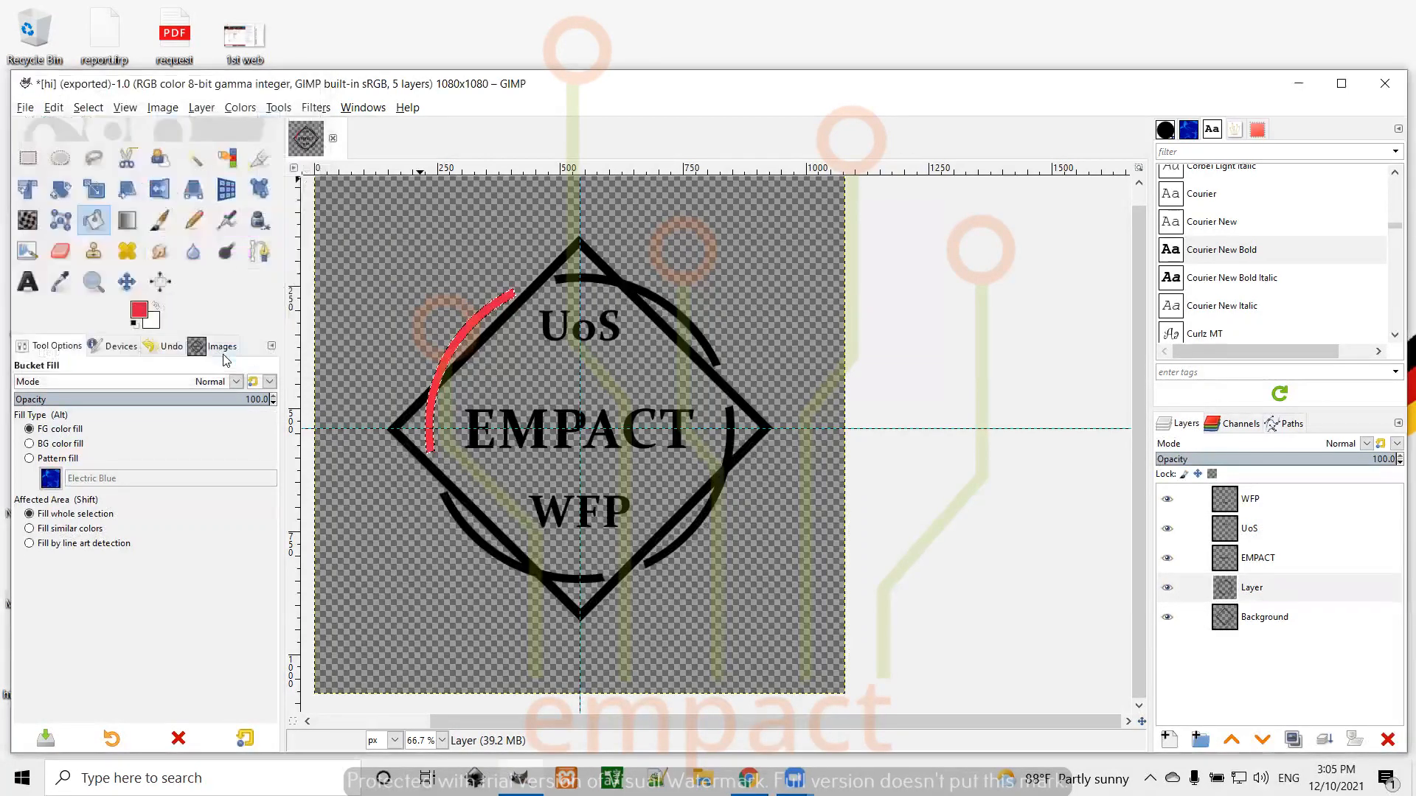
Step: Fuzzy-select the logo's upper-right arc and bucket-fill it with yellow eefa39
click(194, 158)
click(675, 310)
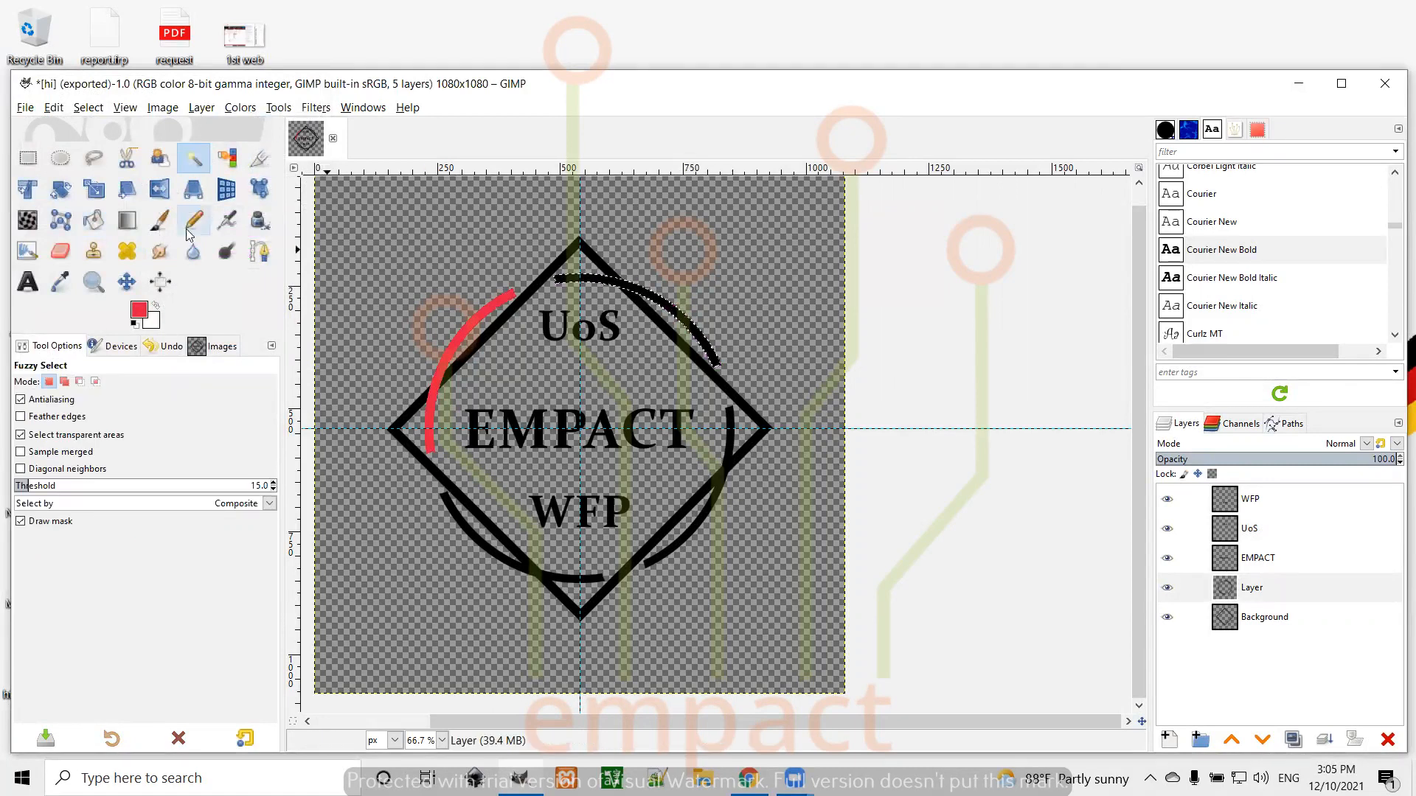
click(139, 312)
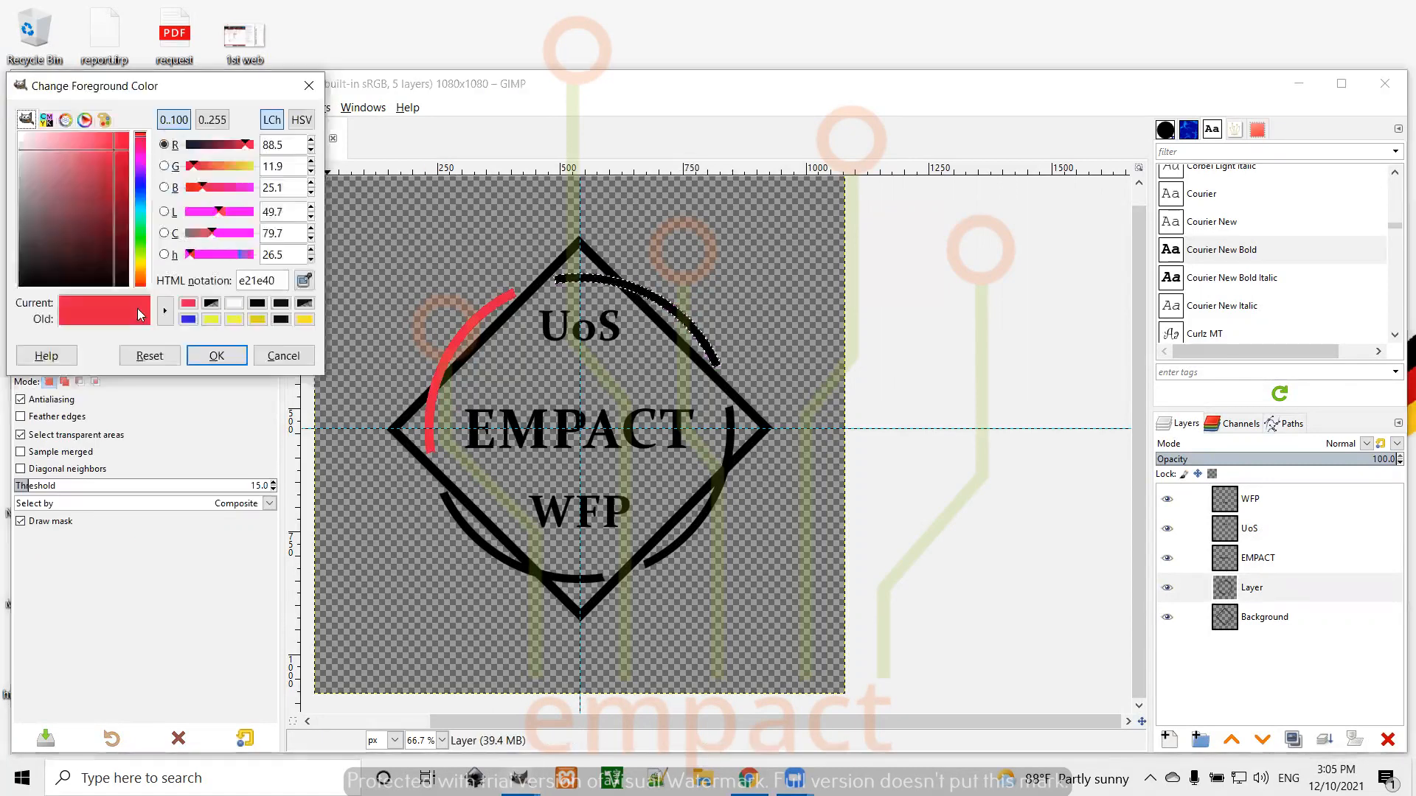
click(210, 320)
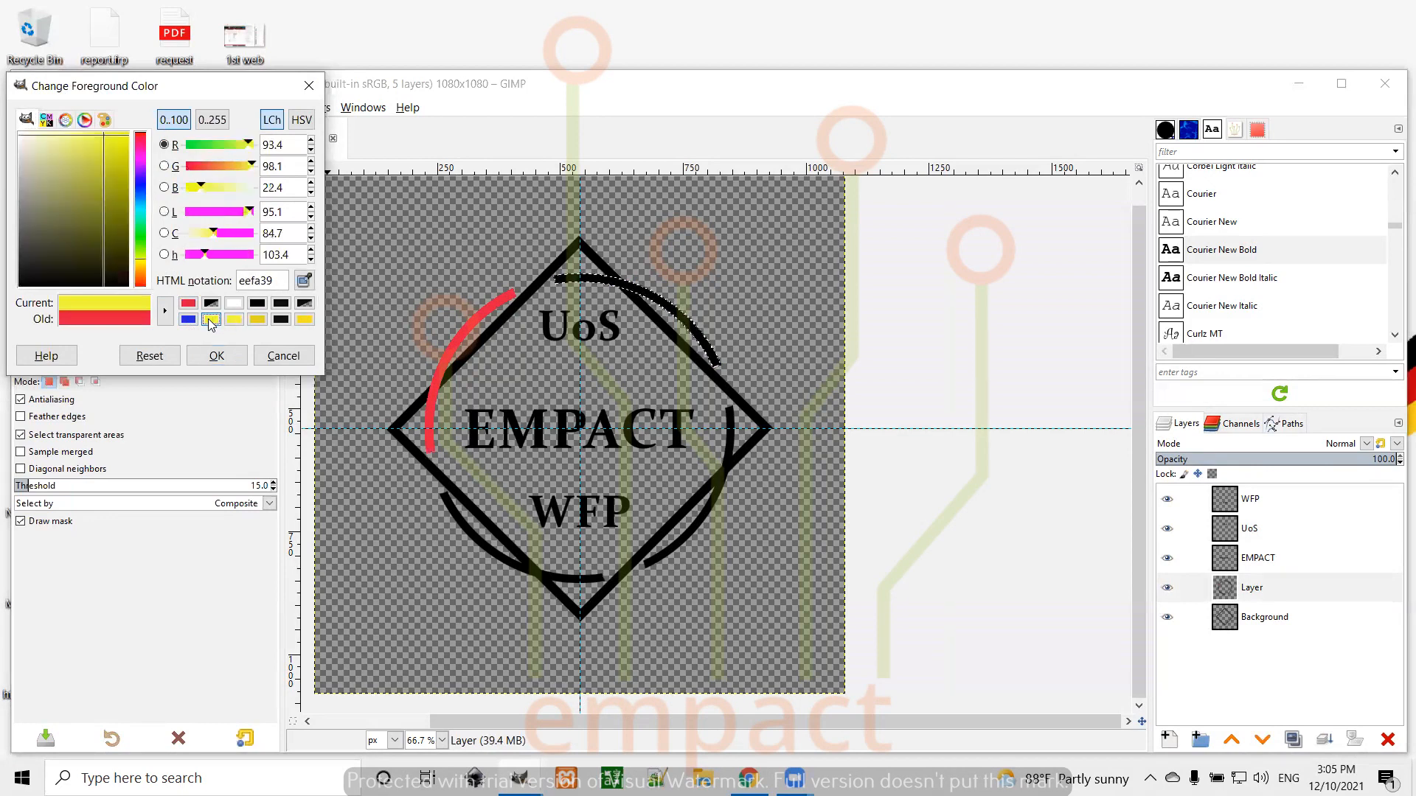
click(216, 356)
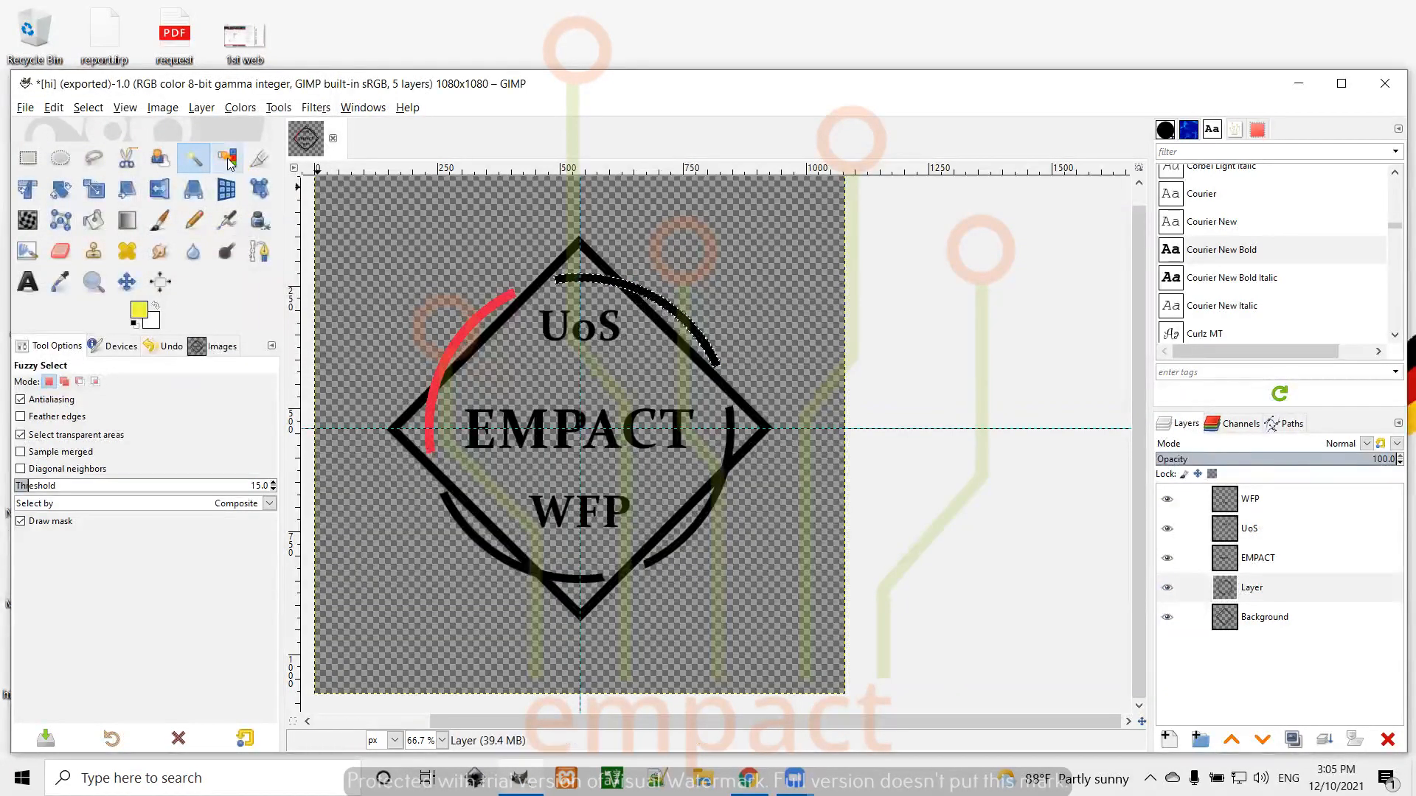
click(94, 220)
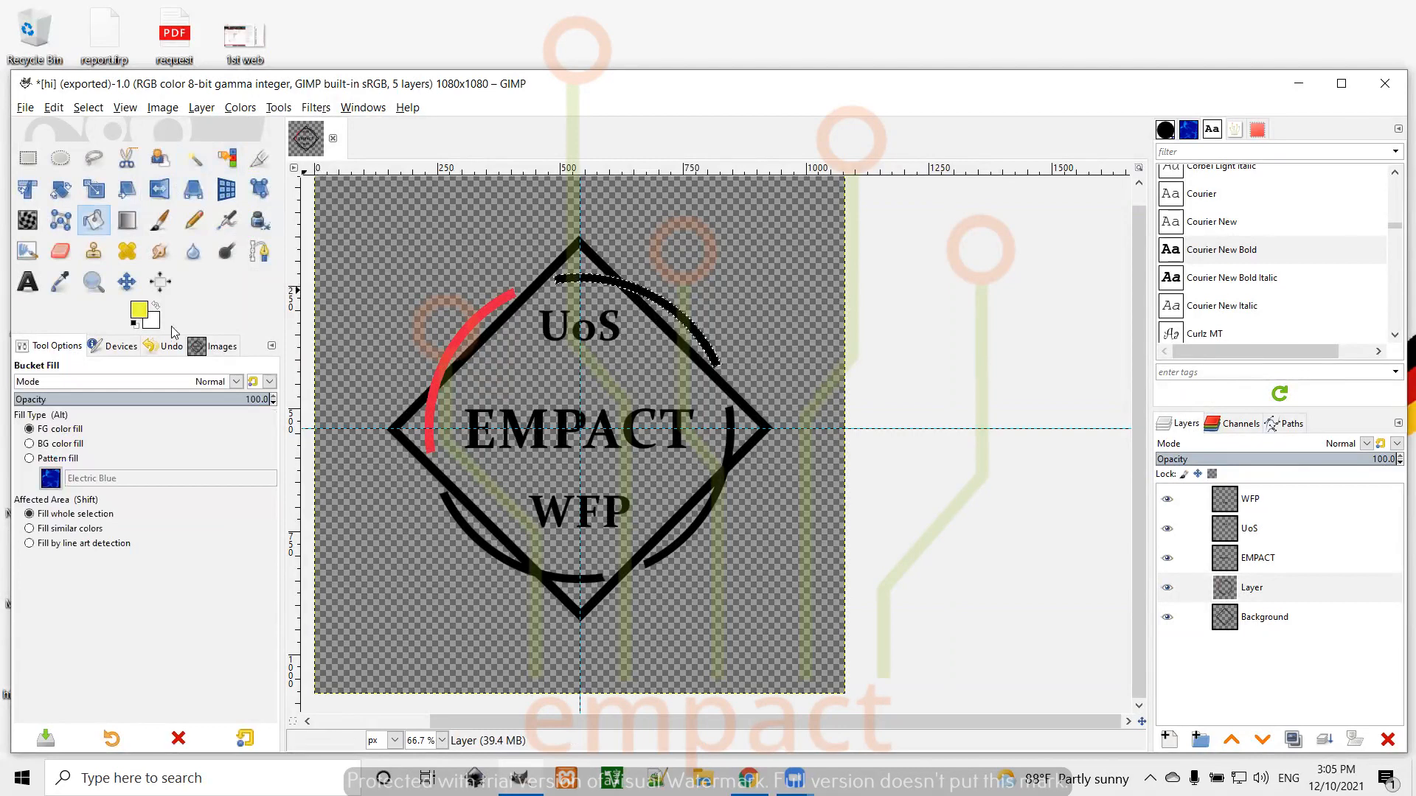
click(139, 310)
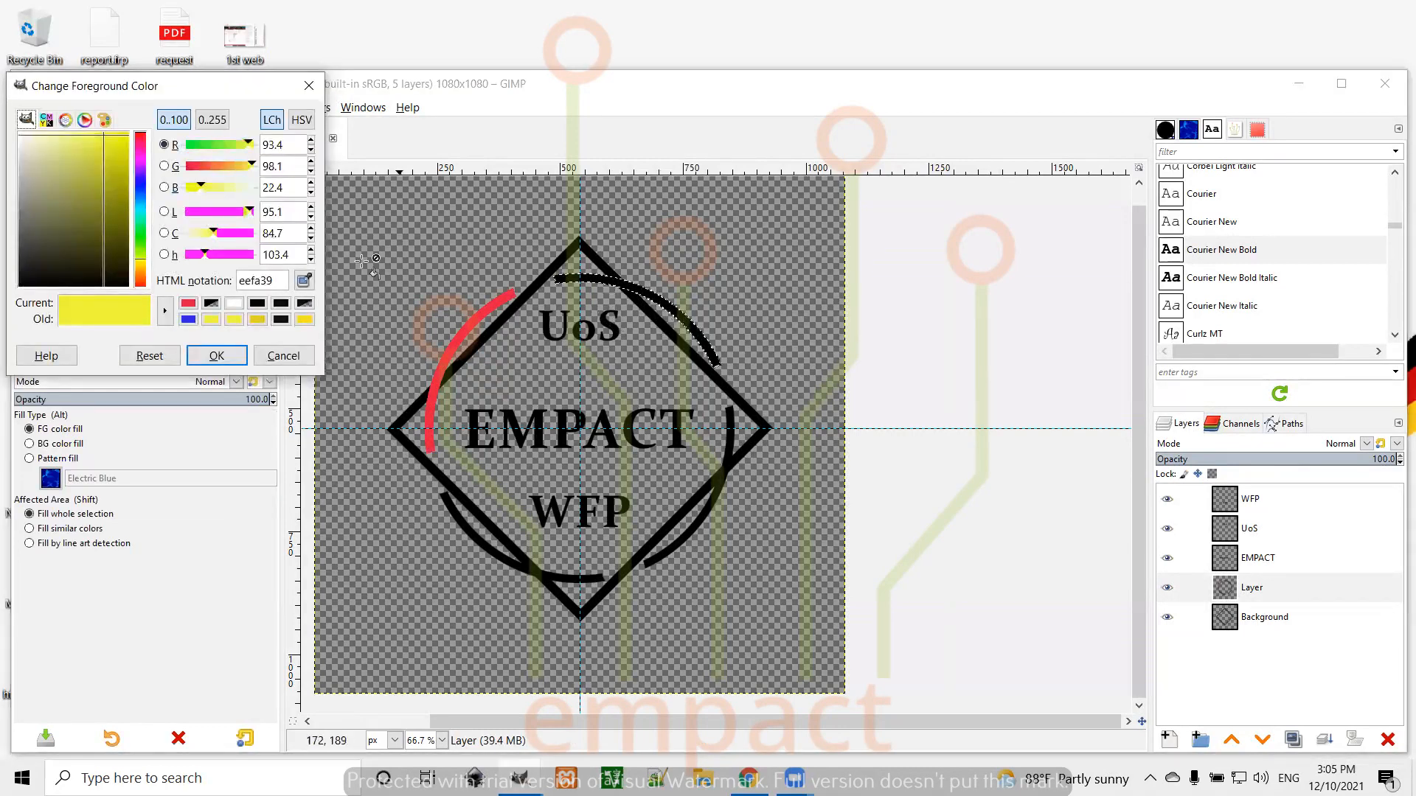
click(237, 357)
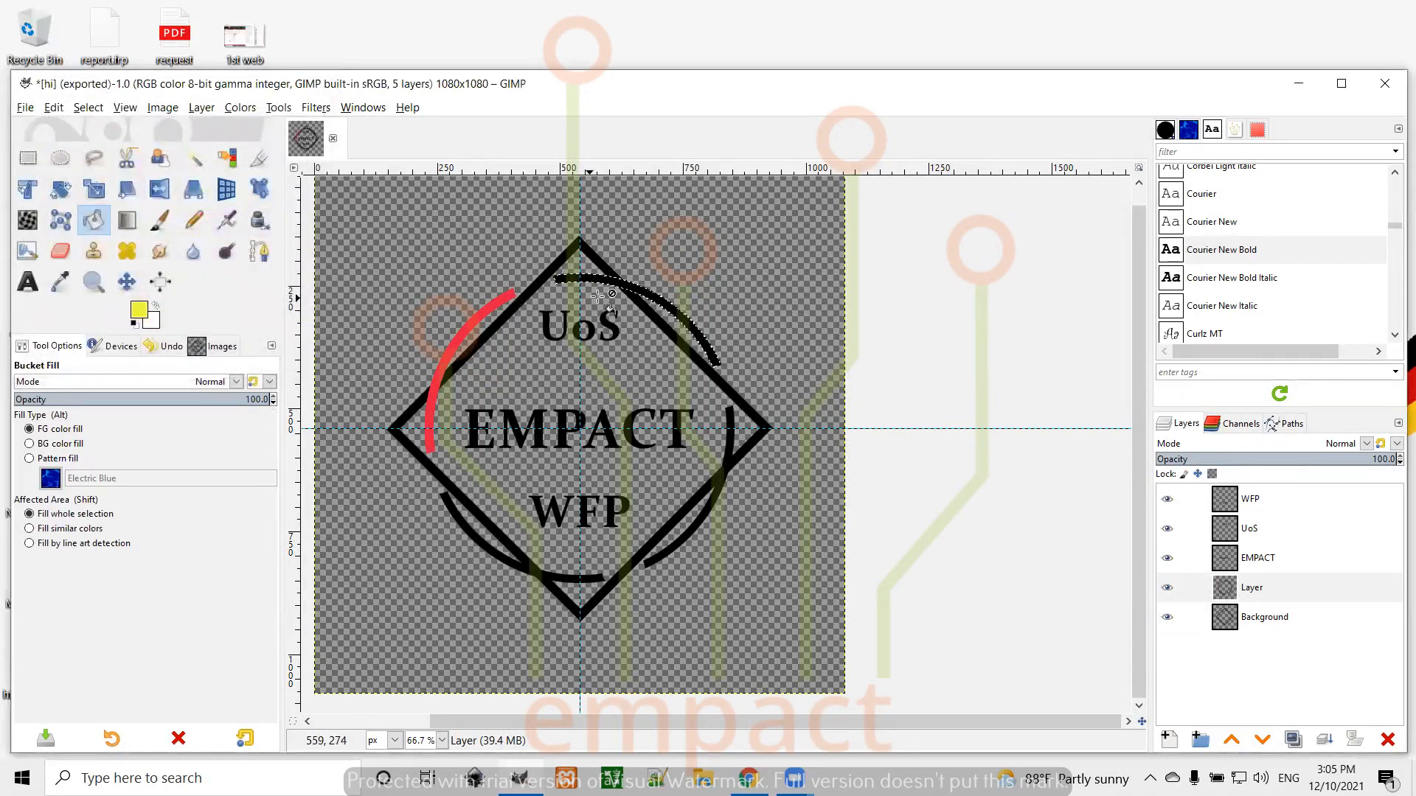
click(634, 291)
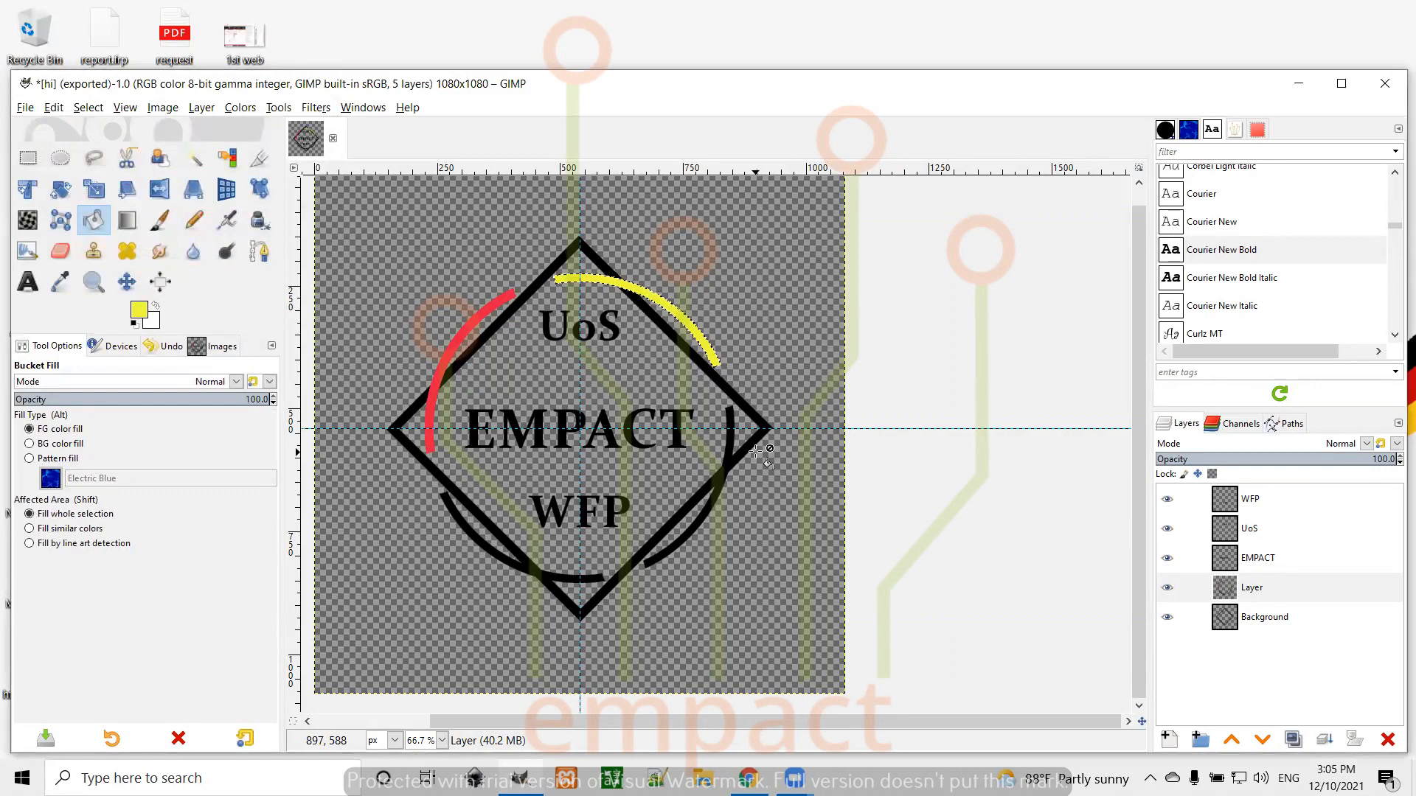
Step: Fuzzy-select the logo's lower-right arc and bucket-fill it with blue 1e2be2
click(140, 312)
click(286, 357)
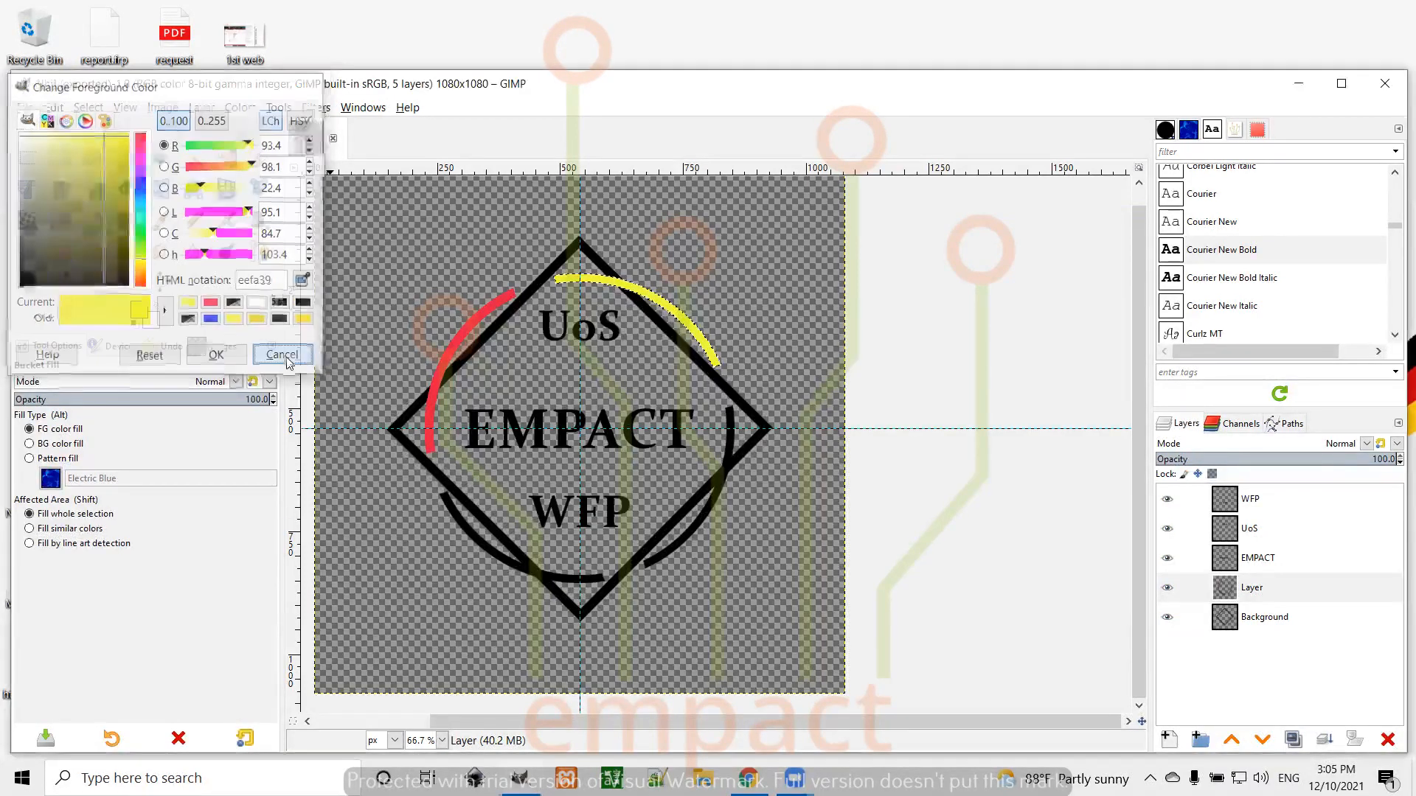
click(195, 162)
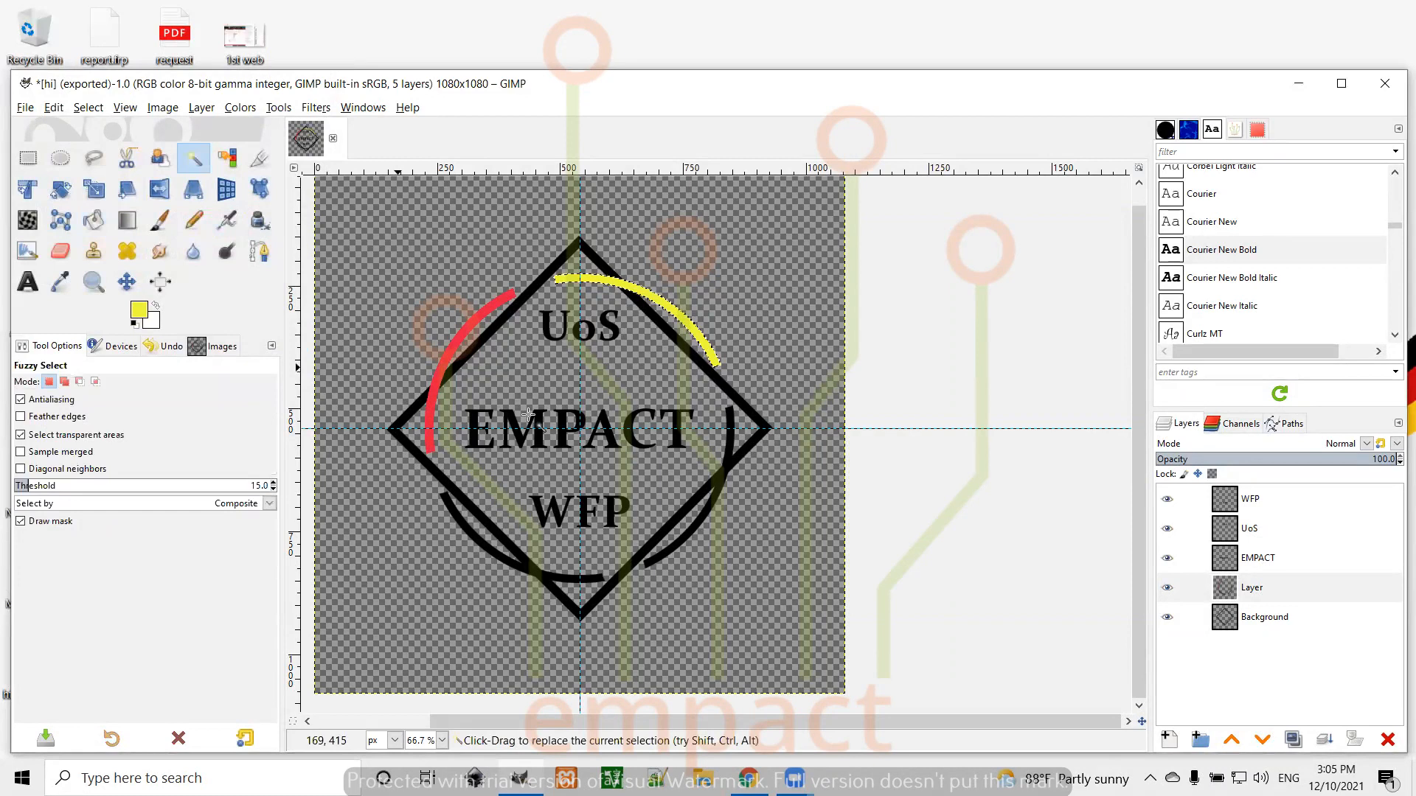
click(725, 471)
click(90, 224)
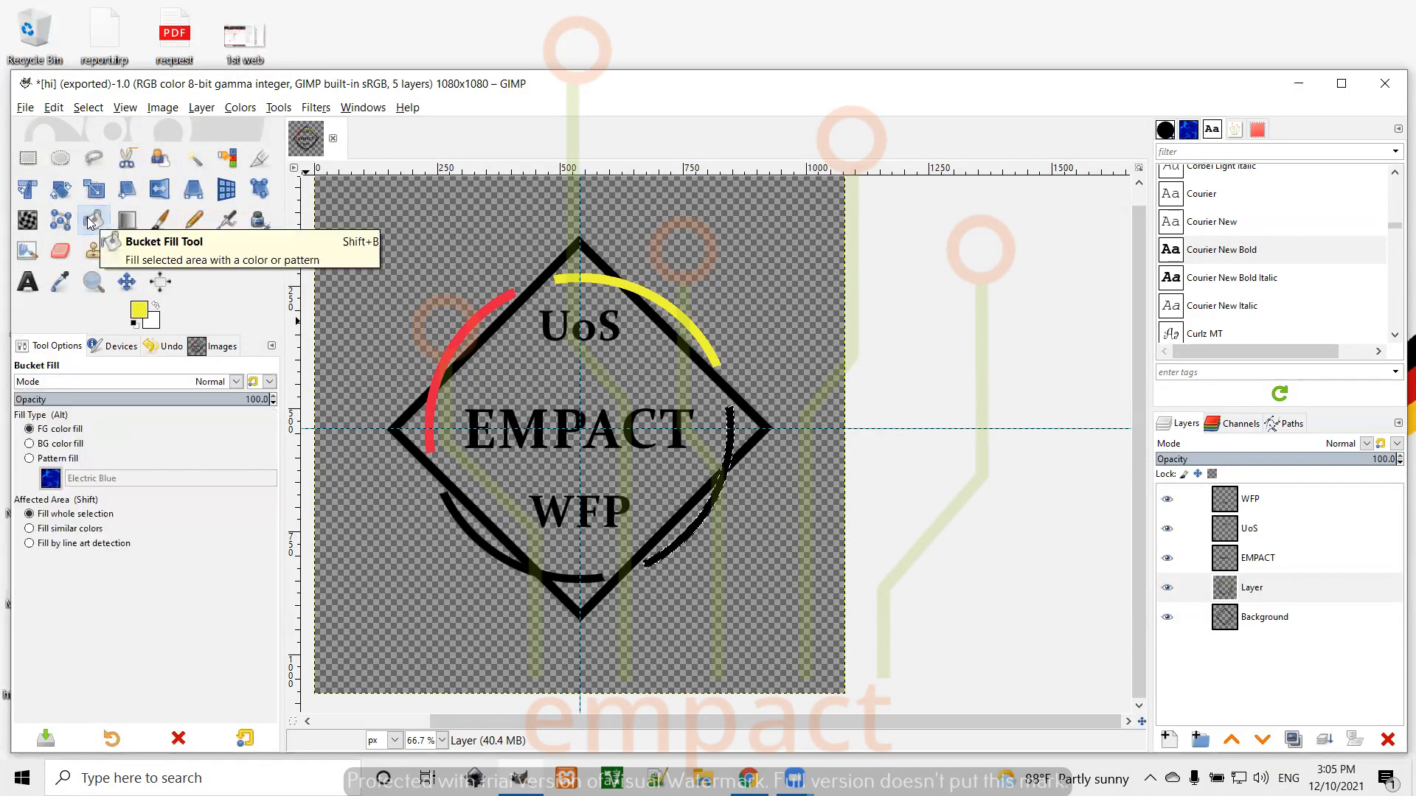
click(139, 316)
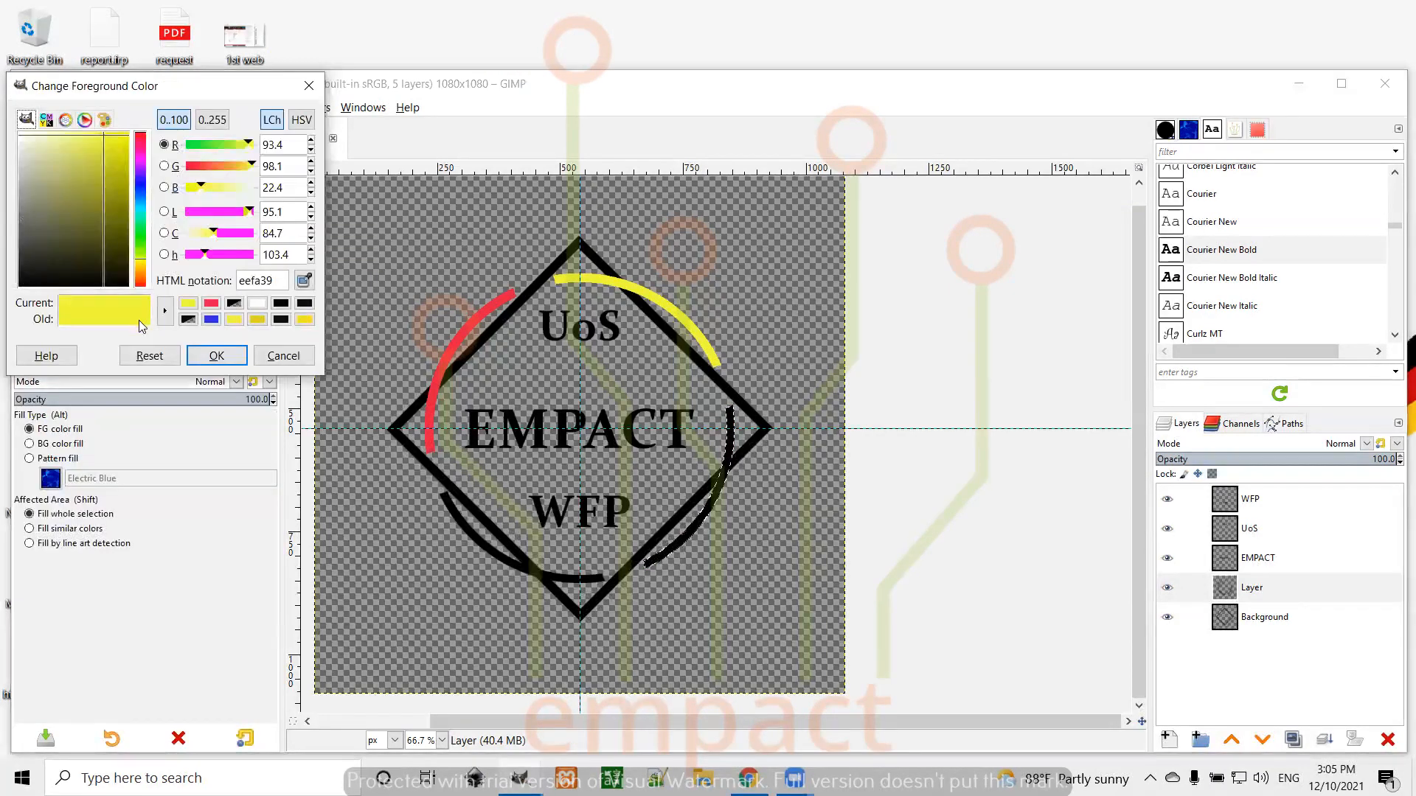
click(211, 319)
click(216, 356)
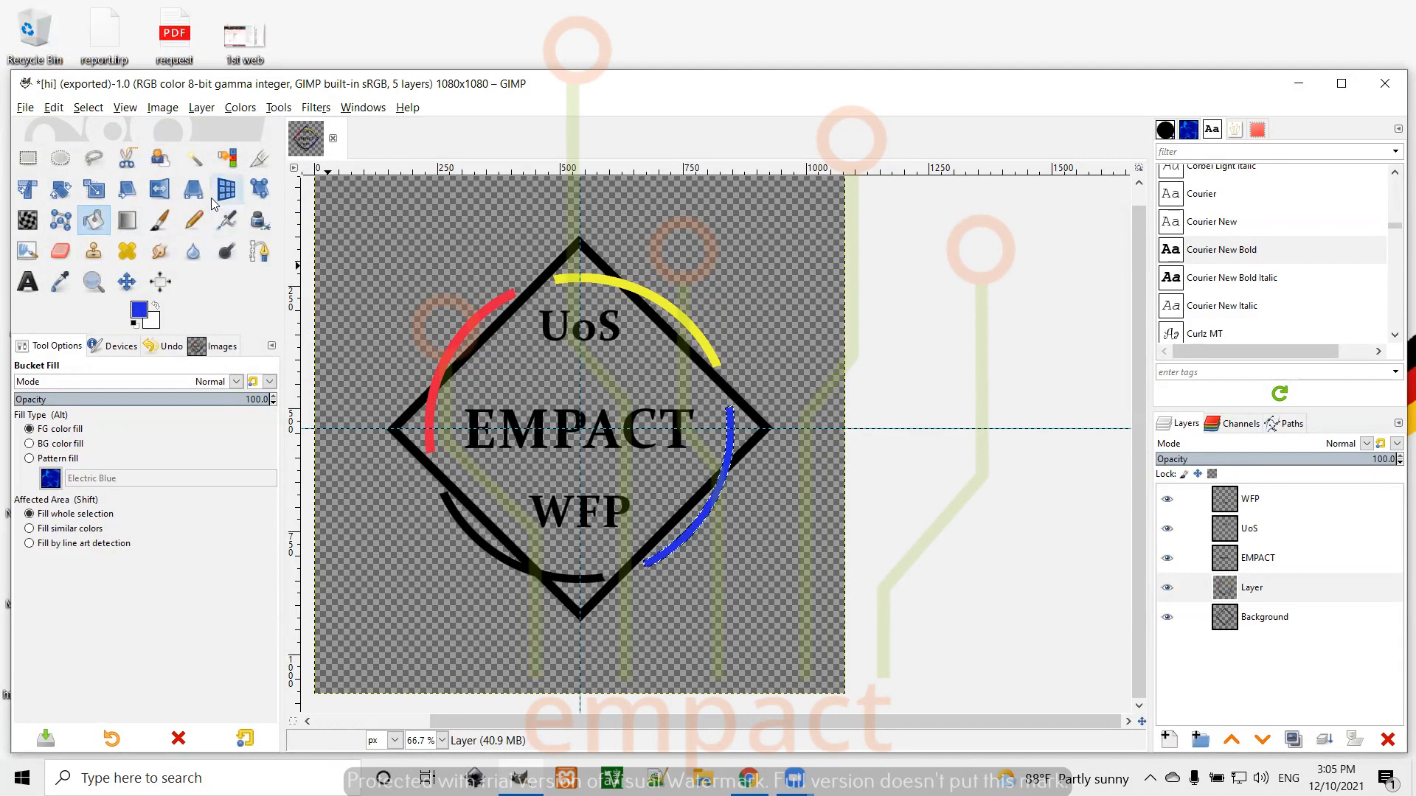
Step: Fuzzy-select the logo's lower-left arc and bucket-fill it with the golden yellow from the recent colors
click(193, 158)
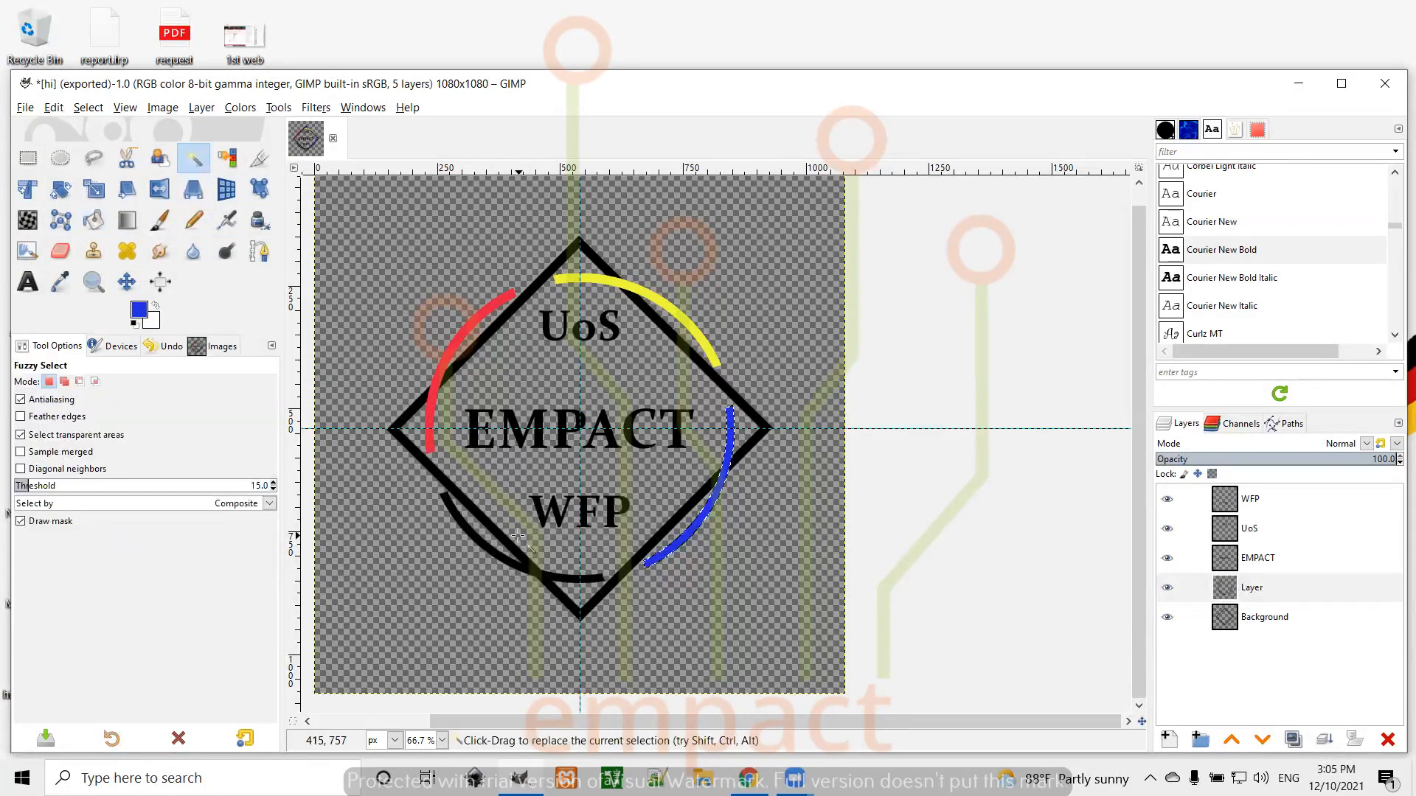
click(522, 569)
click(94, 220)
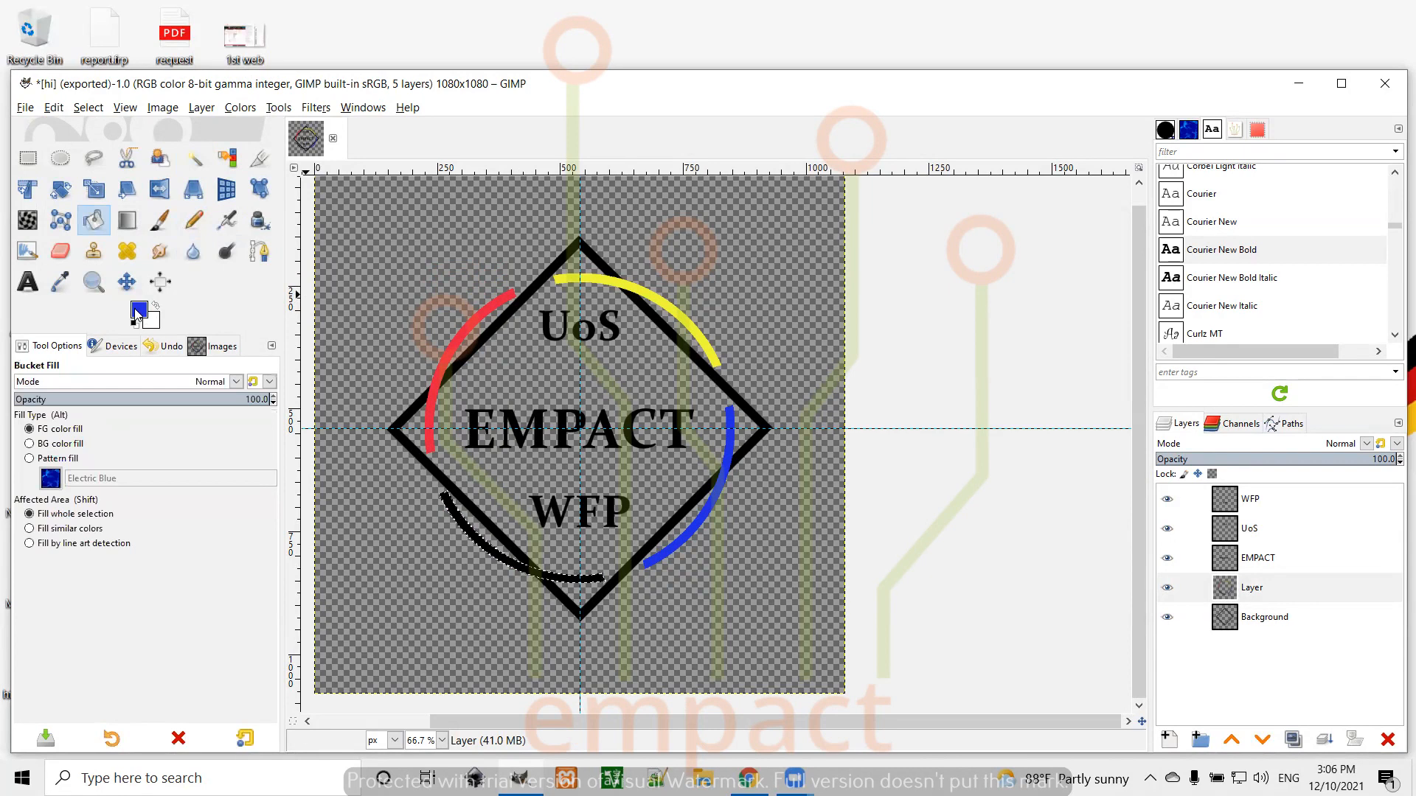
click(137, 316)
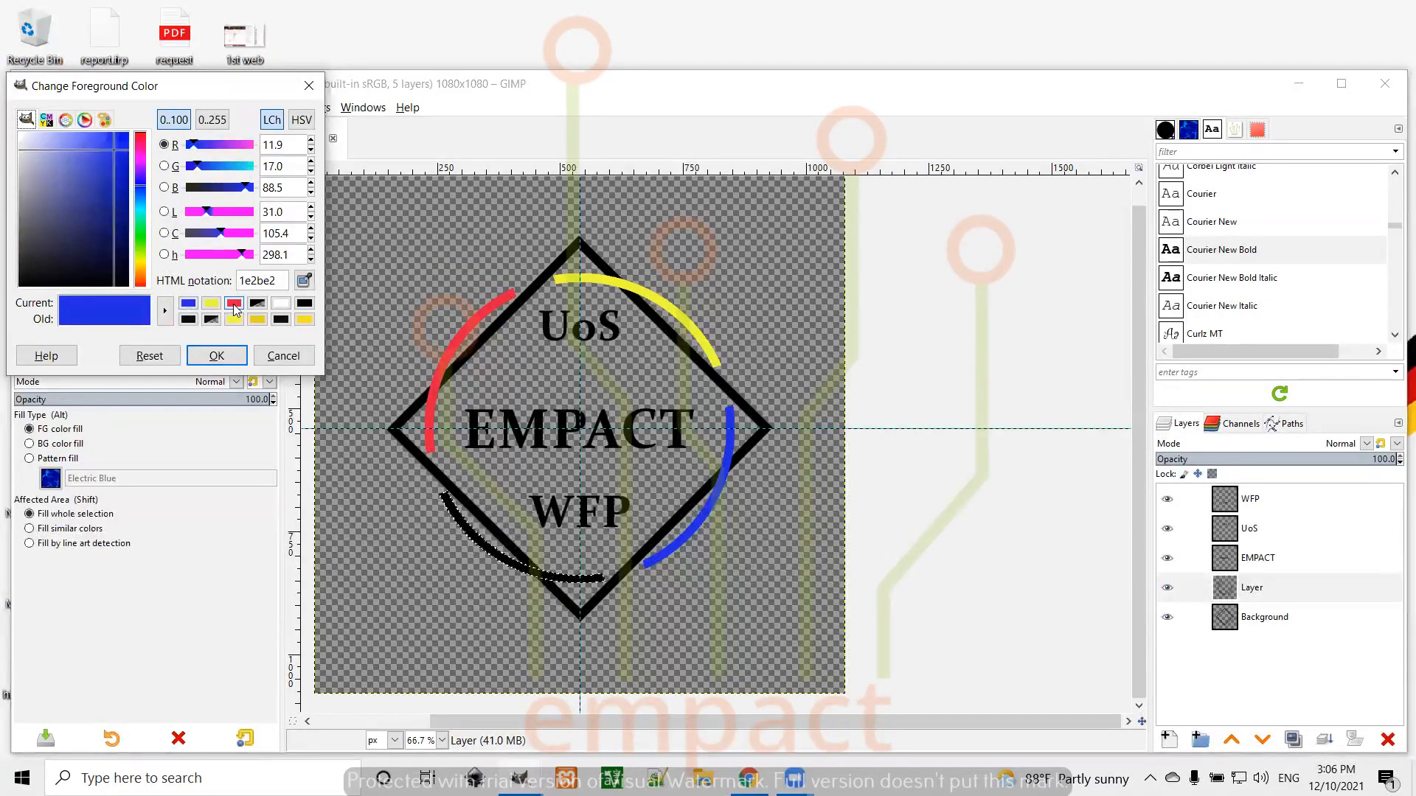
click(304, 319)
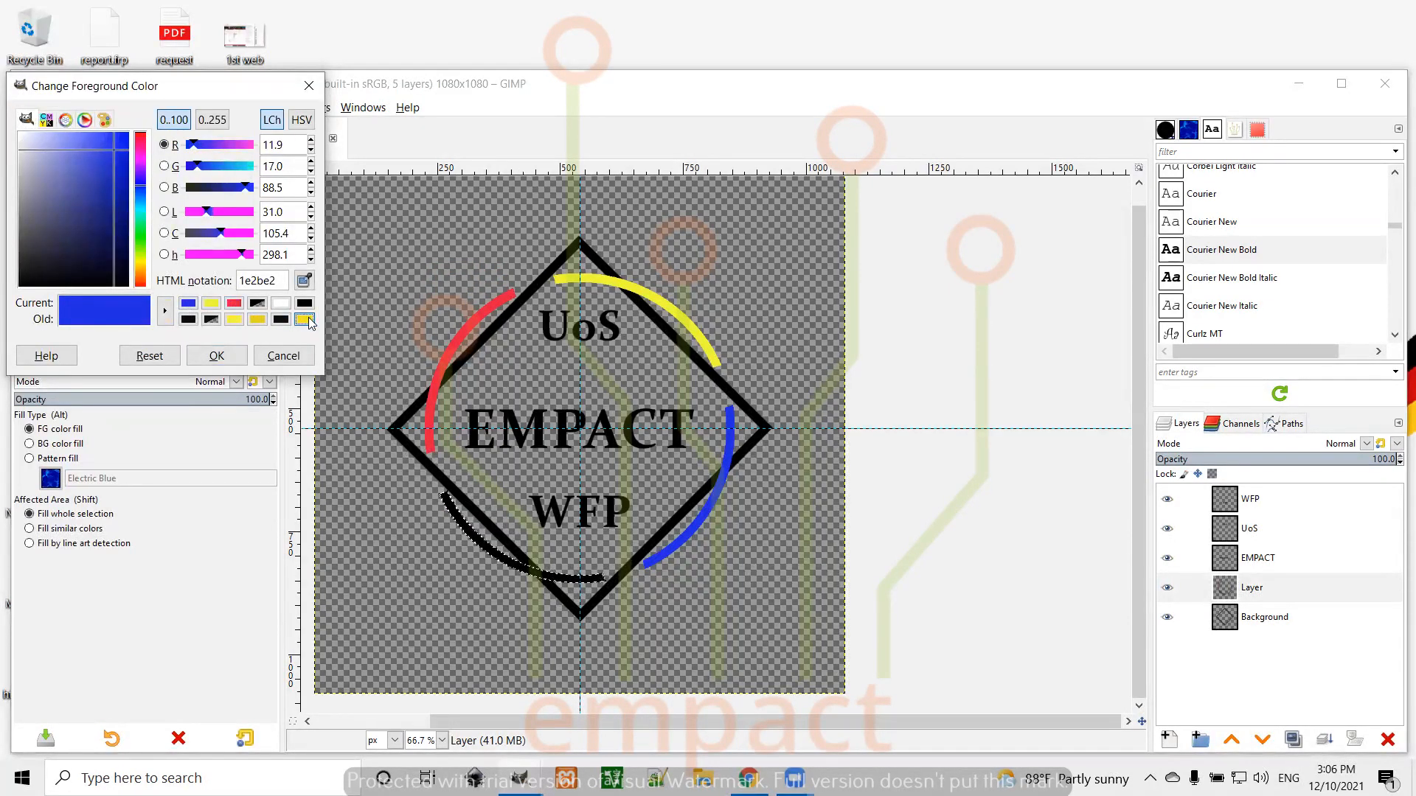
click(216, 355)
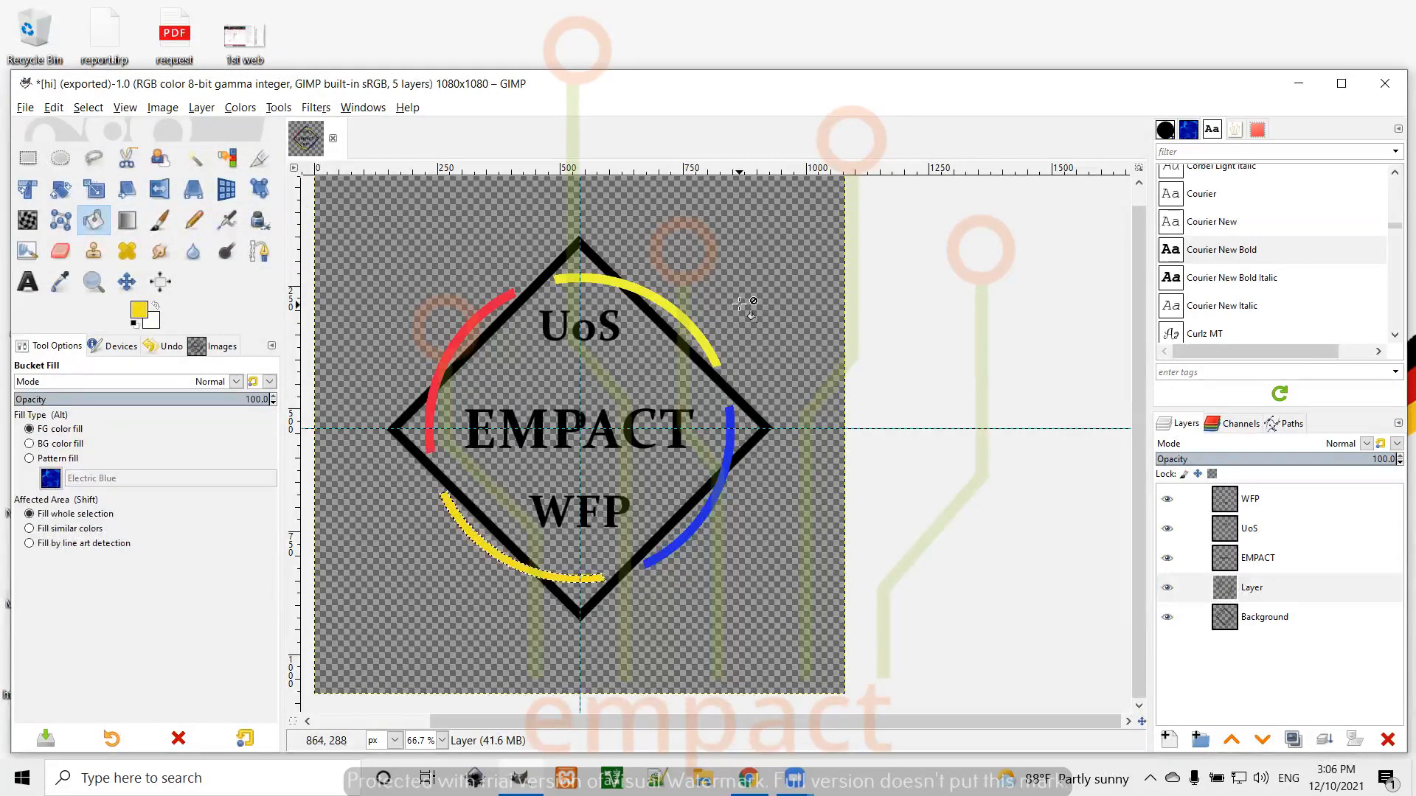
click(704, 116)
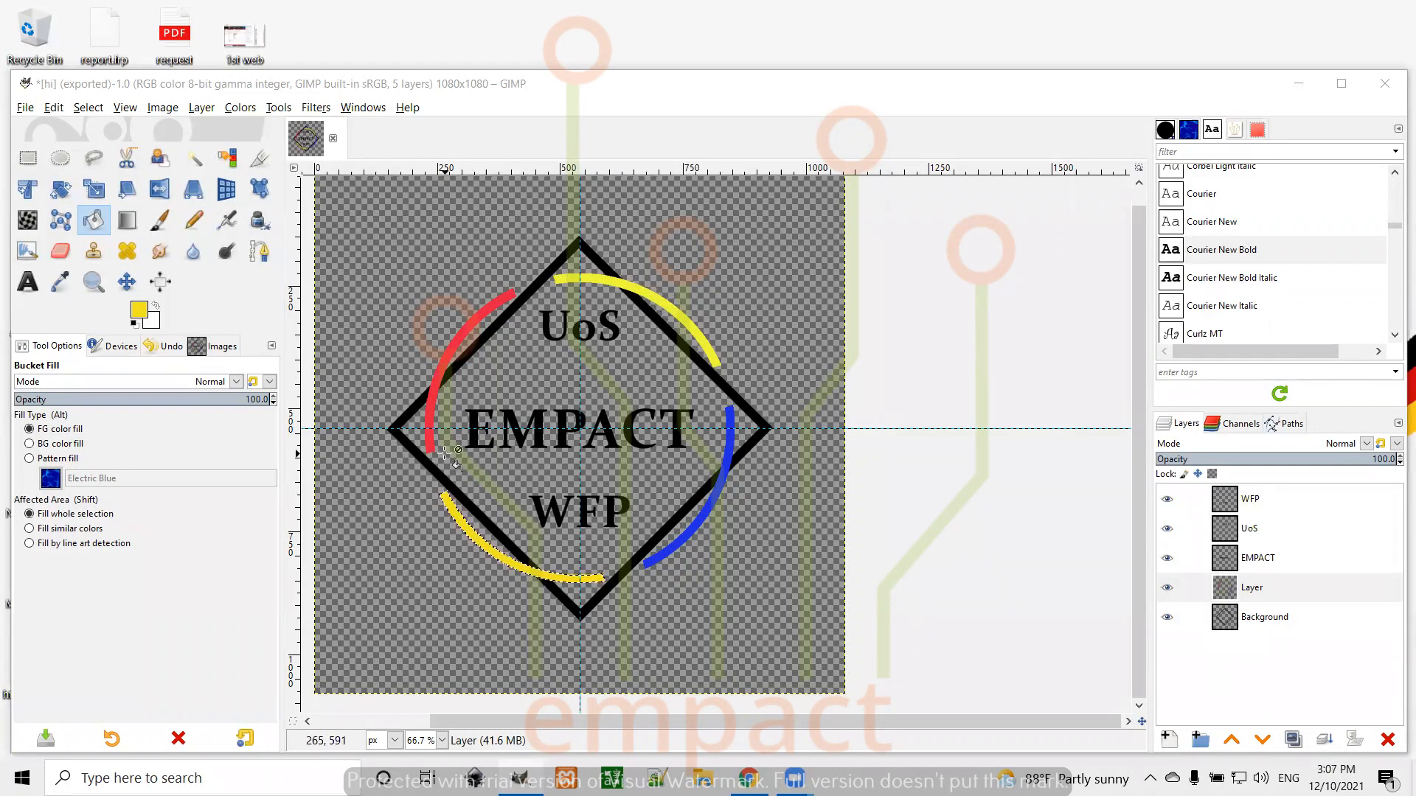
Step: Try a lower opacity on the arcs' layer, restore it to 100, and set the Background layer's opacity to about 60.6
drag(1396, 463, 1373, 462)
drag(1327, 469, 1401, 469)
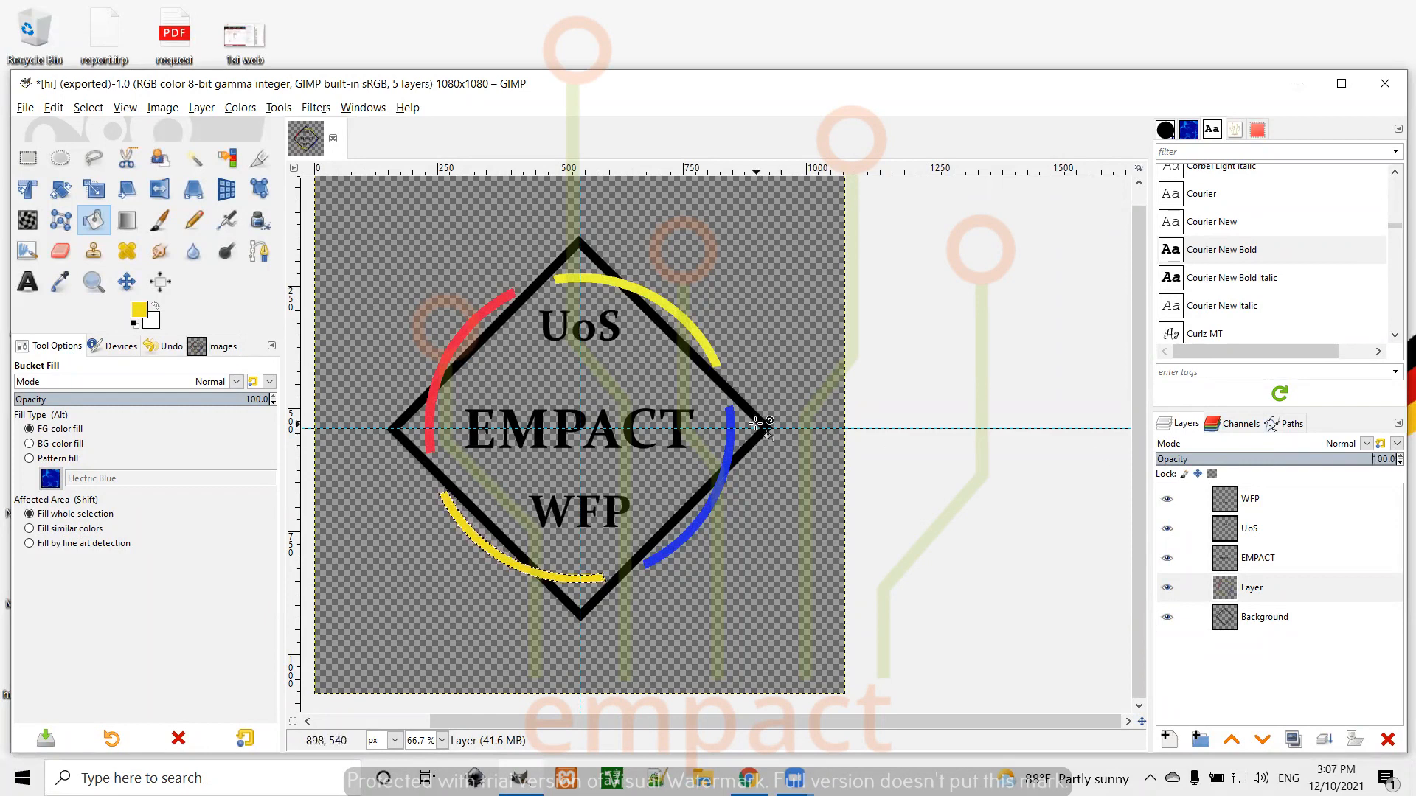
click(1251, 623)
drag(1393, 466, 1299, 465)
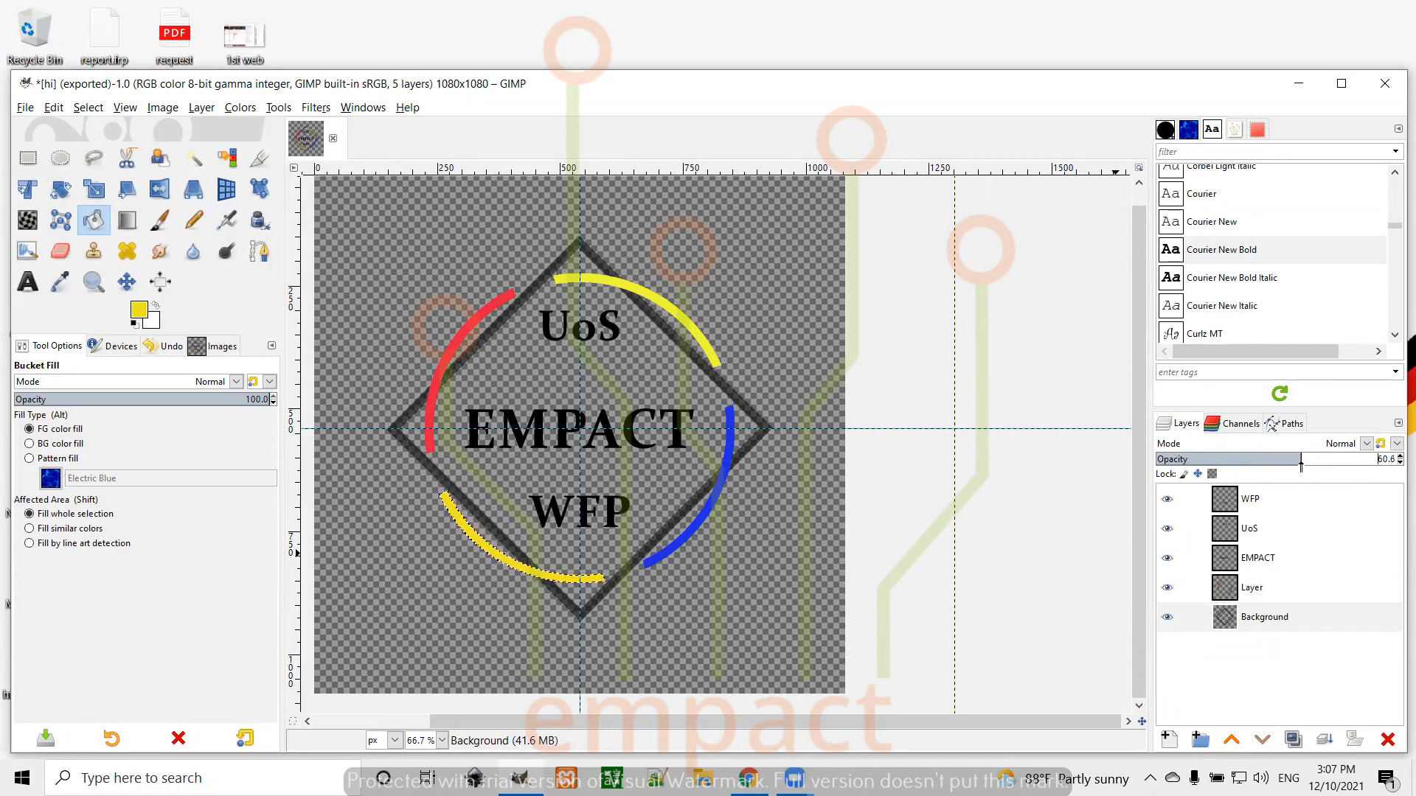
Step: Reduce the opacity of the EMPACT text layer to about 79.2
click(126, 281)
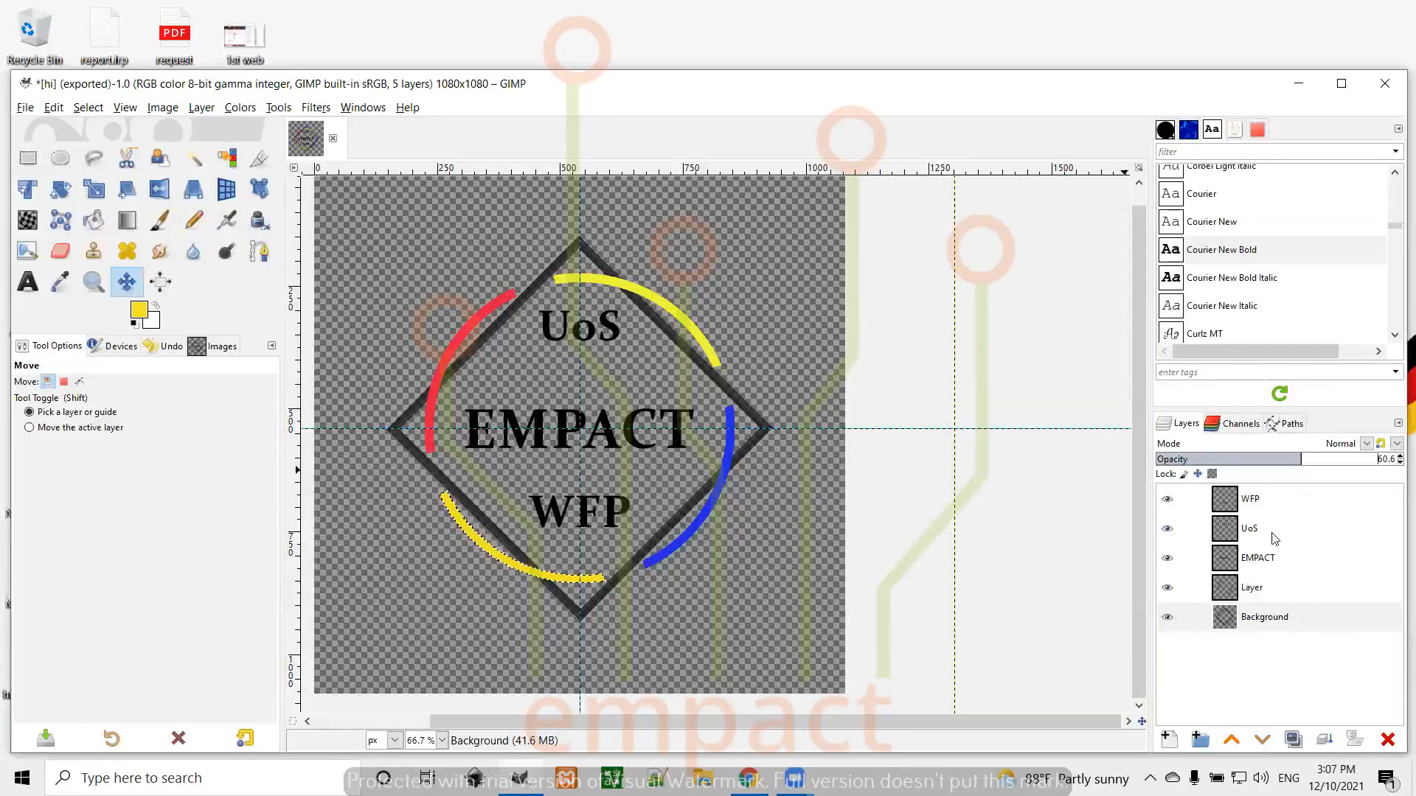
click(1264, 559)
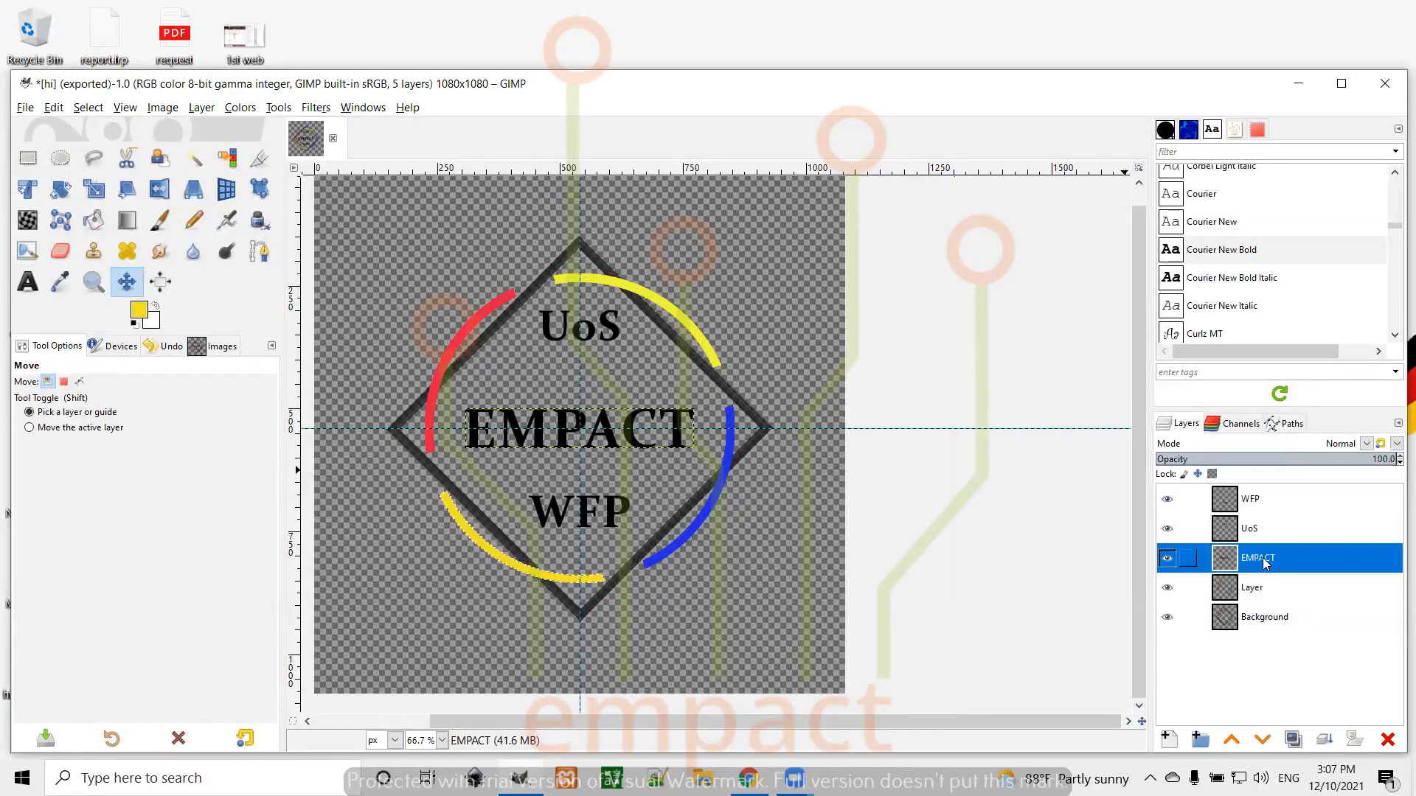
drag(1396, 460, 1347, 462)
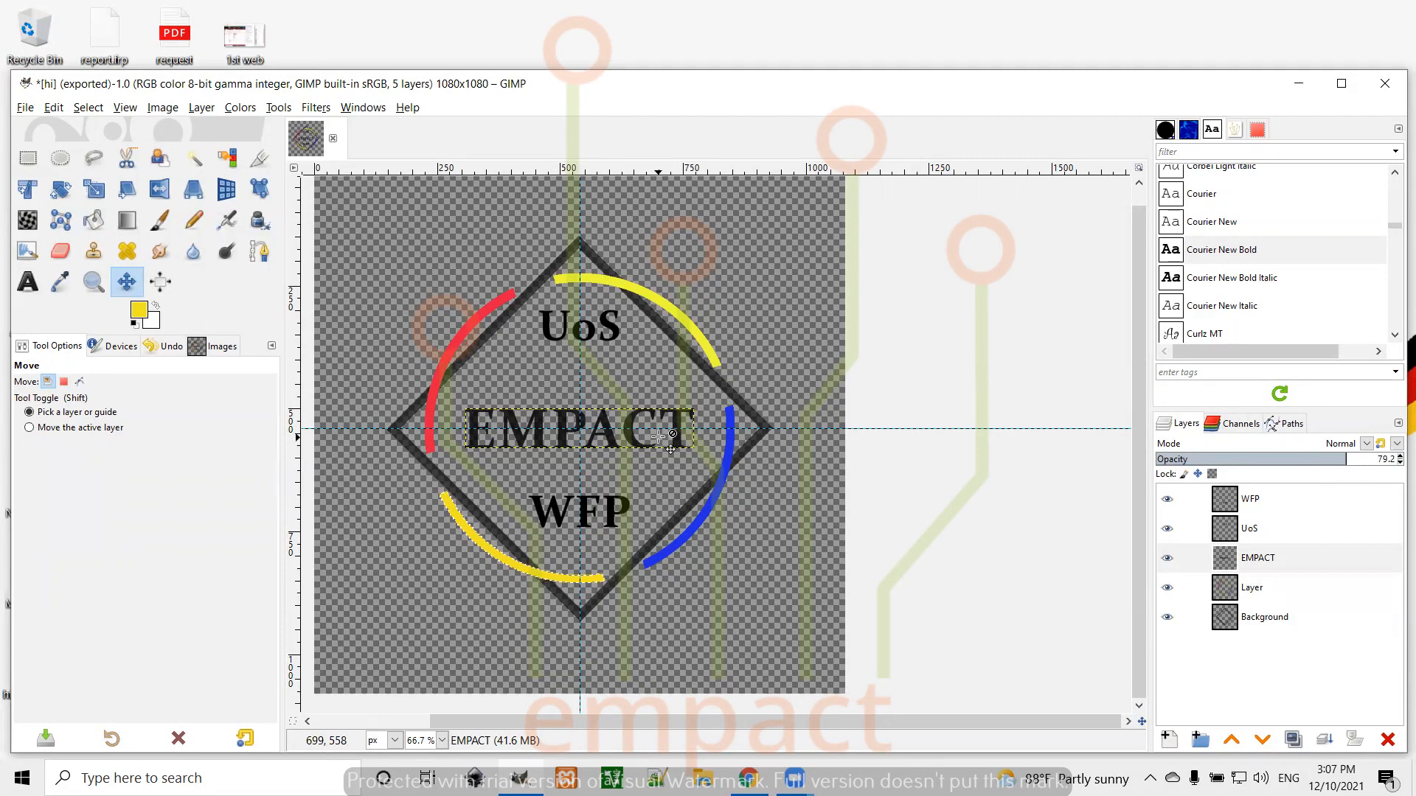
Step: Fuzzy-select the letter U of the UoS text on the UoS layer
click(194, 158)
click(546, 323)
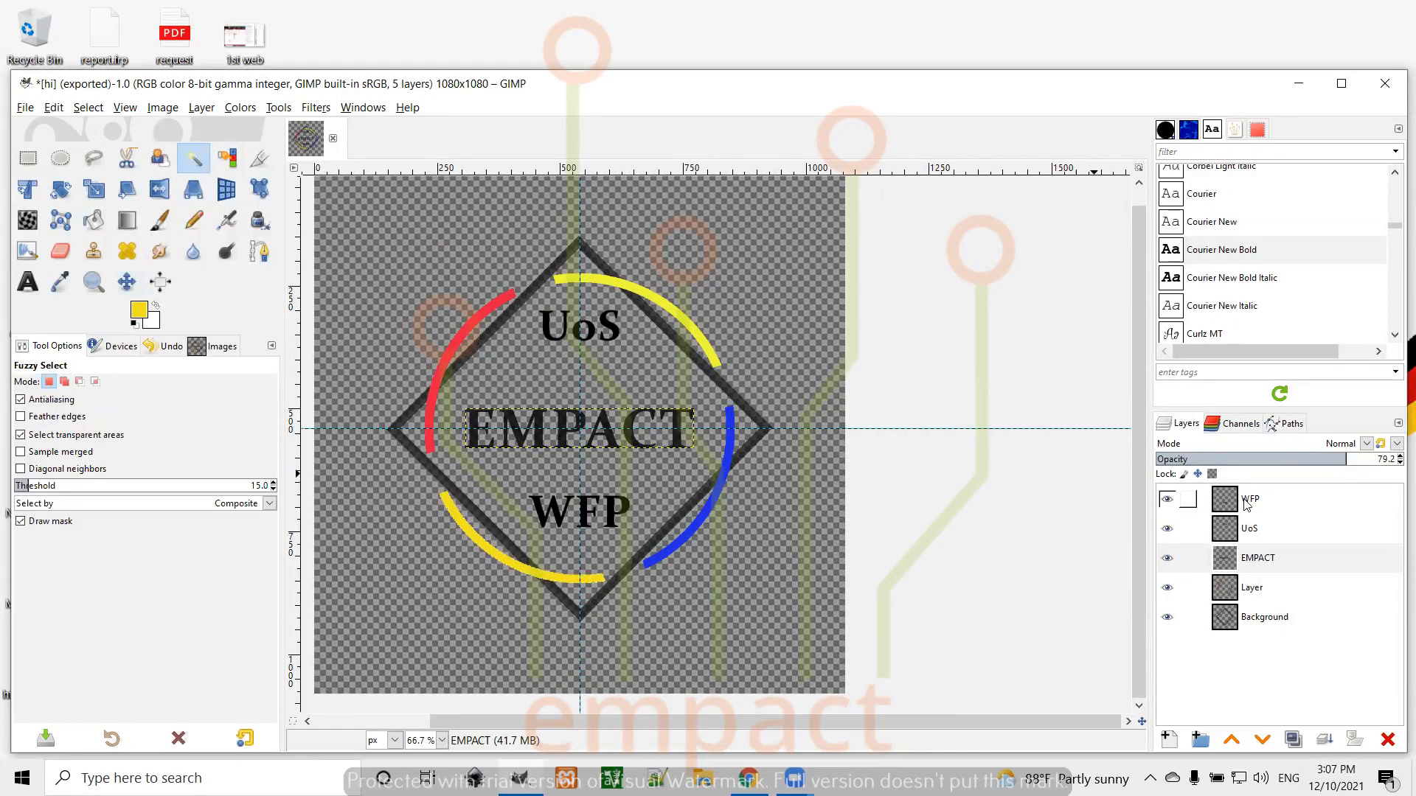
click(1224, 528)
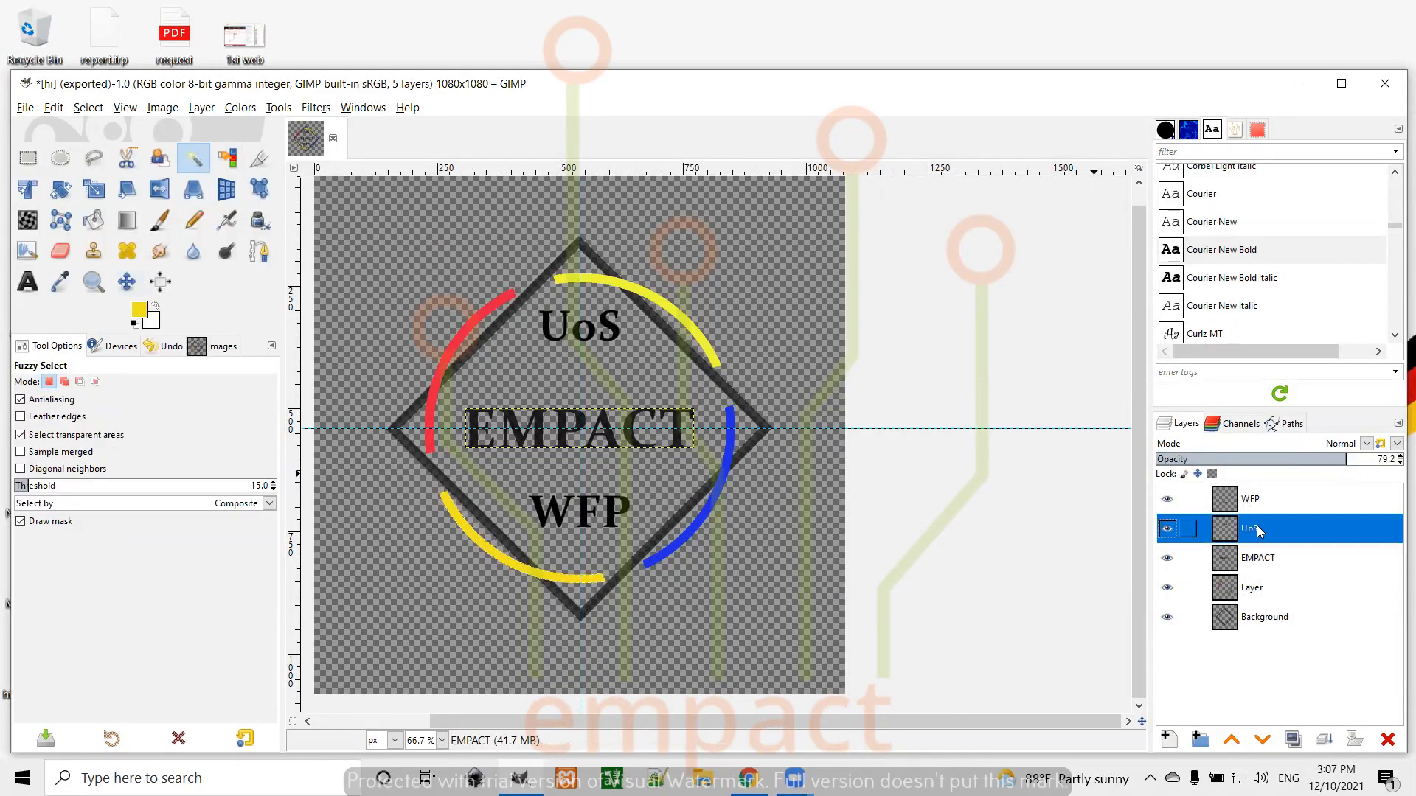
click(555, 324)
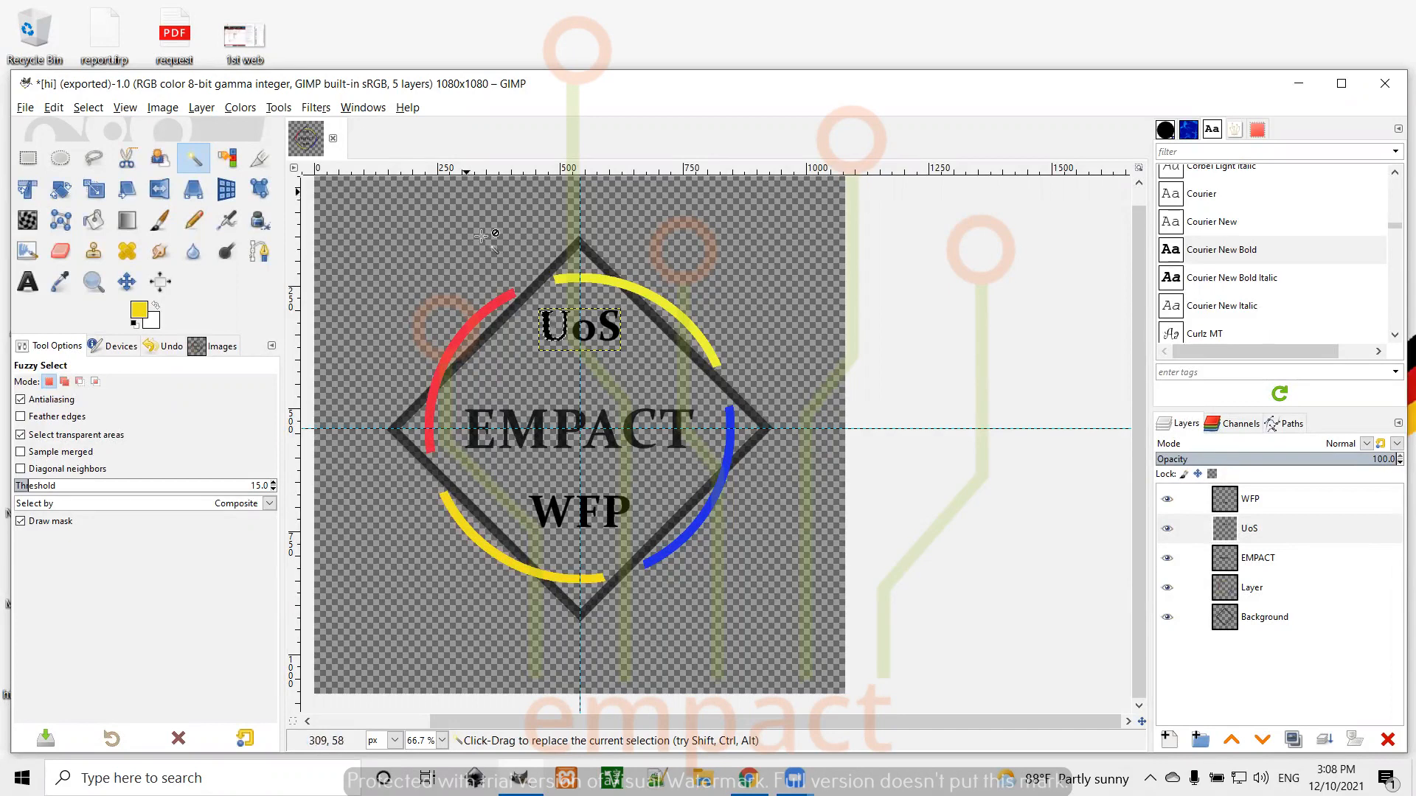
Step: Create a new 1080 × 1080 px image at 300 ppi in RGB color, filled with Transparency
click(24, 108)
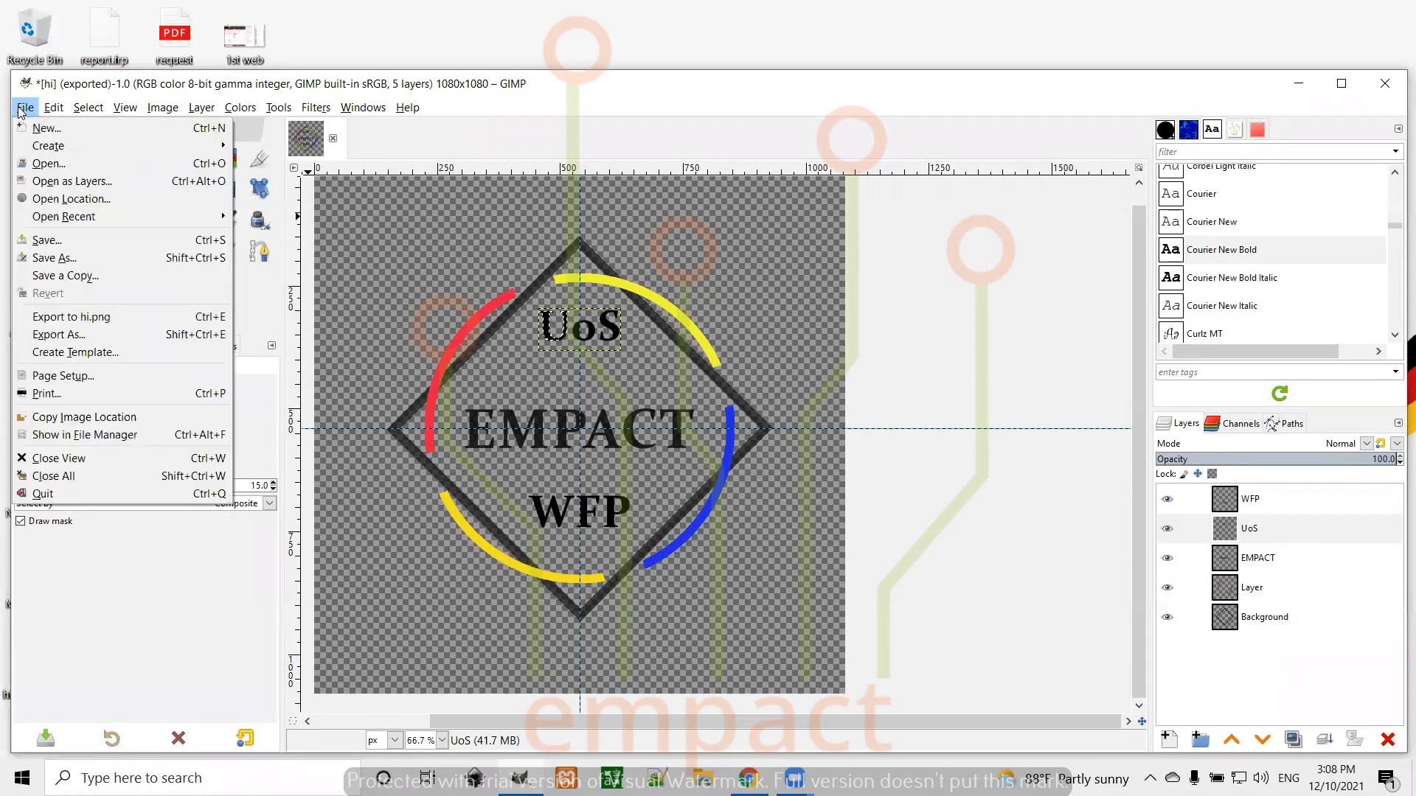
click(125, 126)
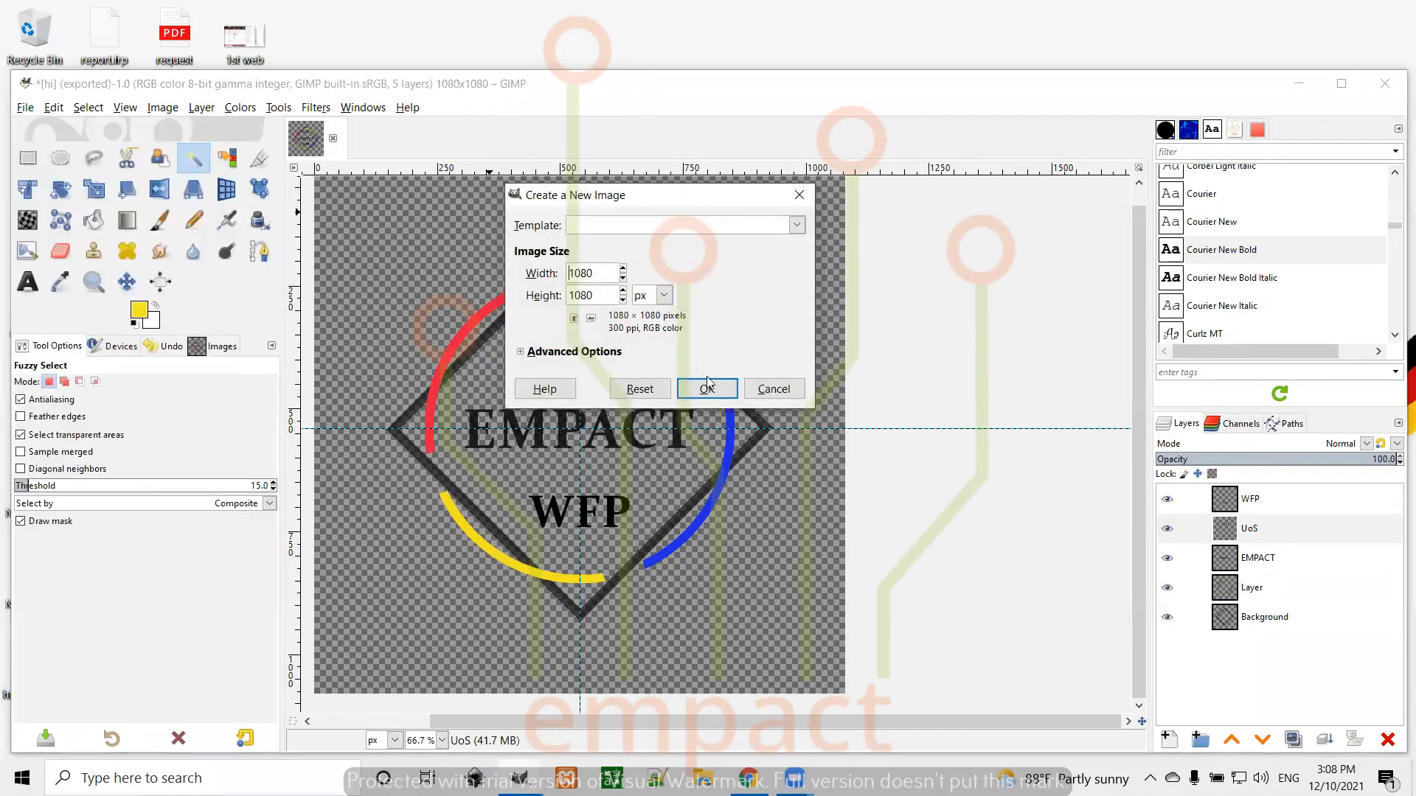
click(543, 391)
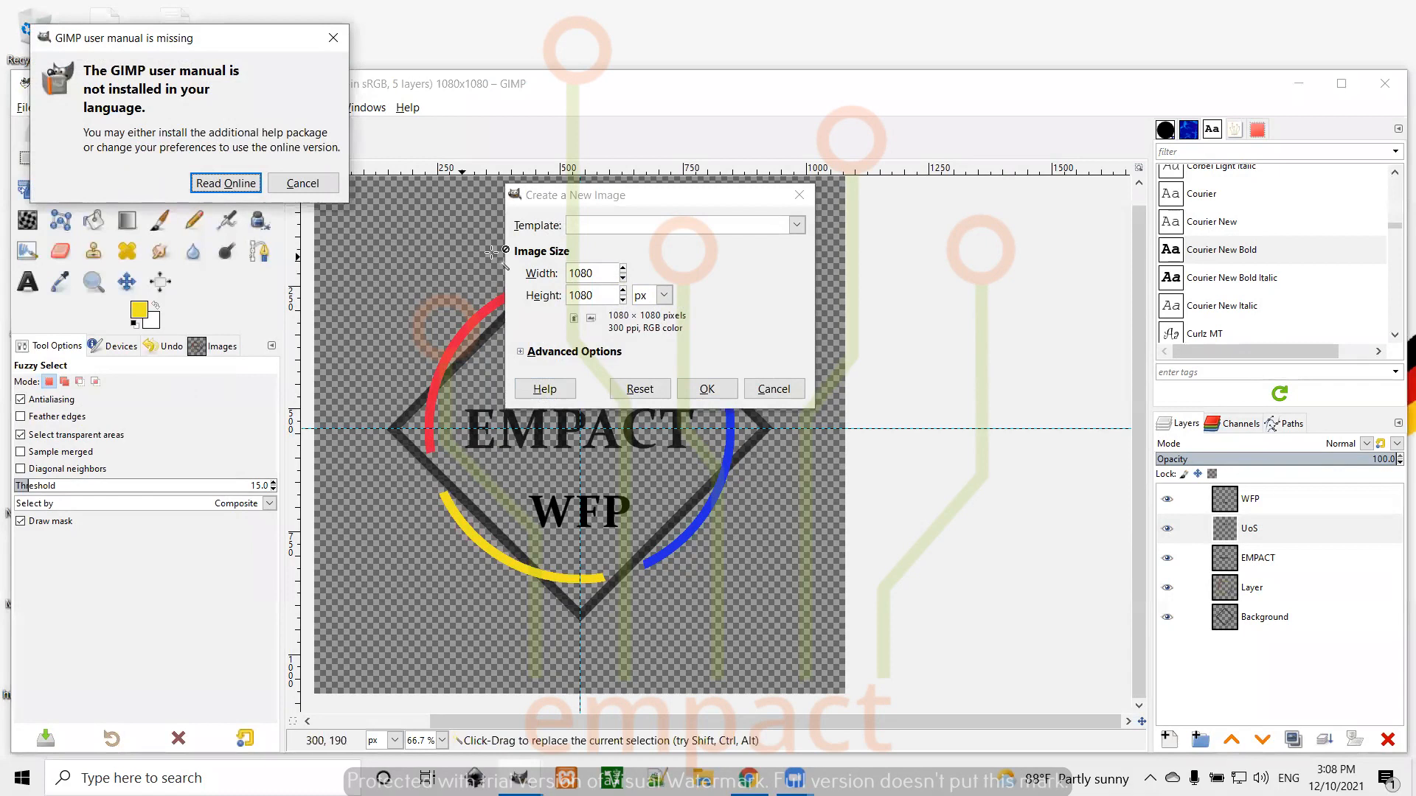
click(302, 183)
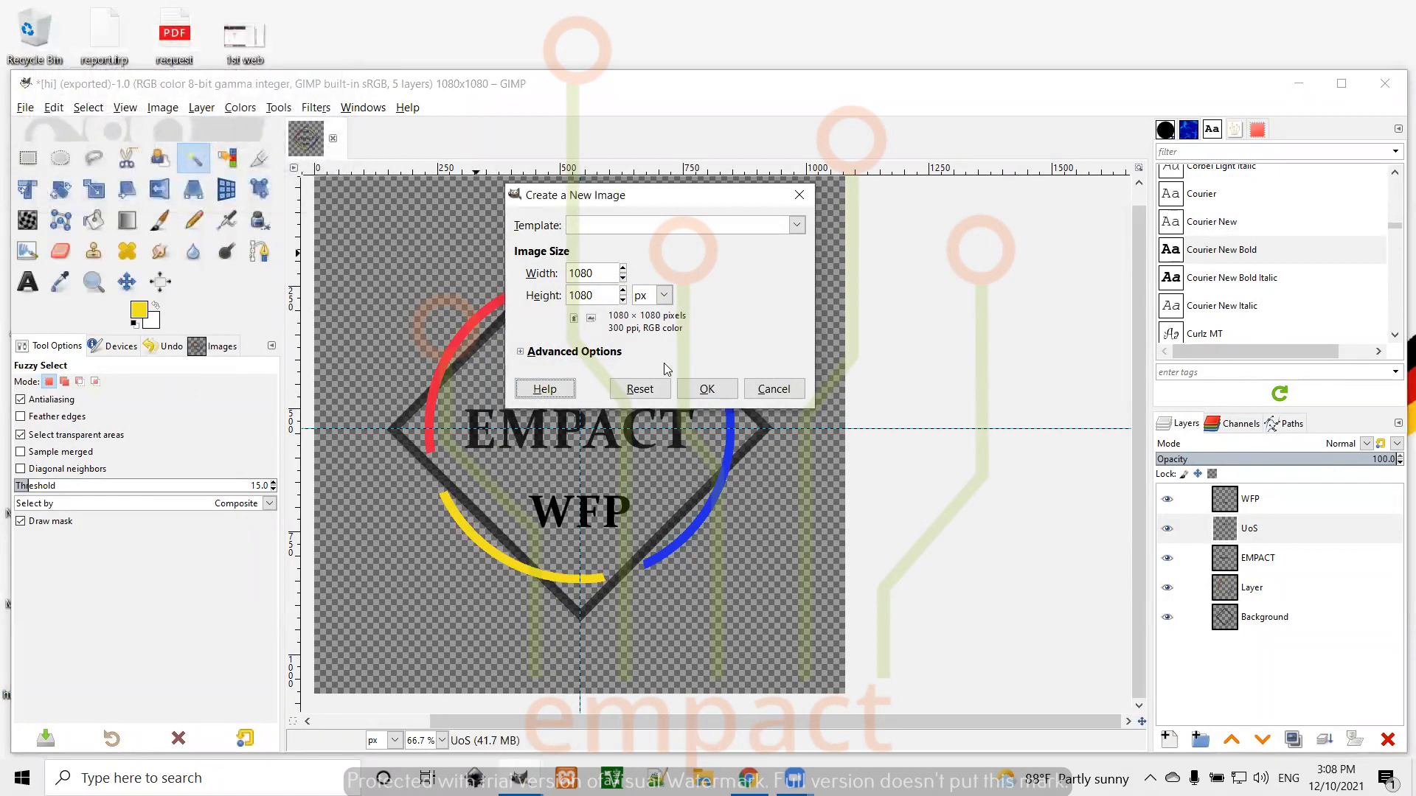
click(562, 352)
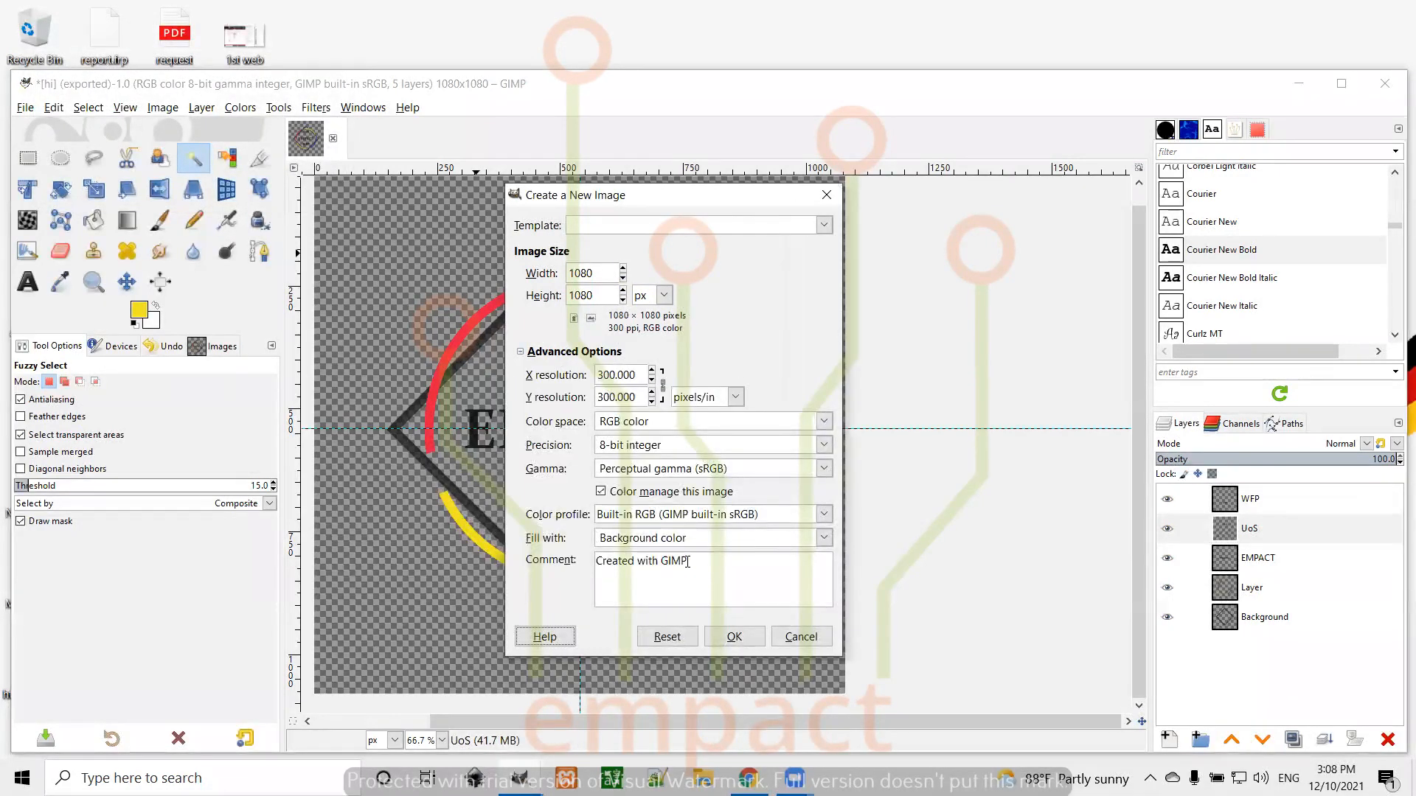
click(822, 538)
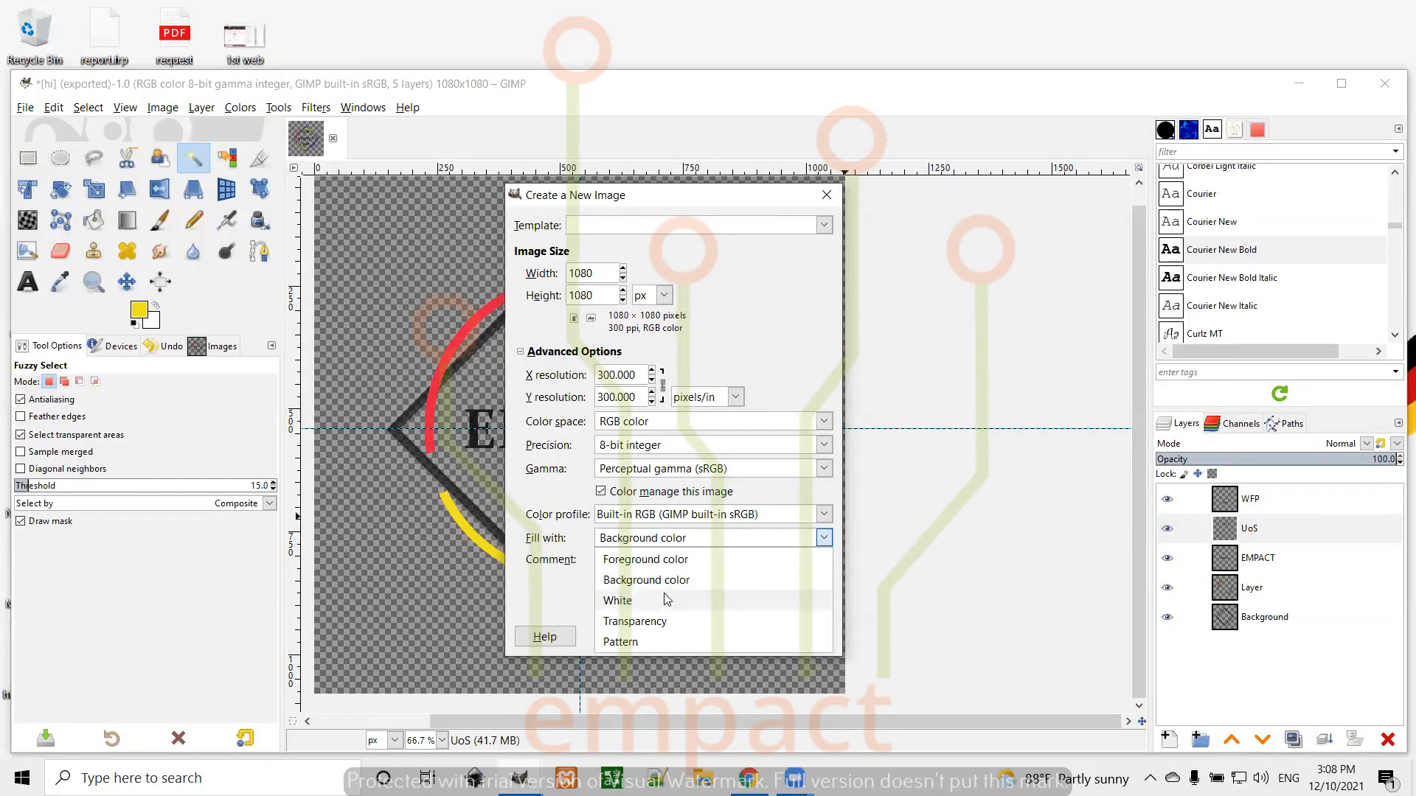
click(643, 621)
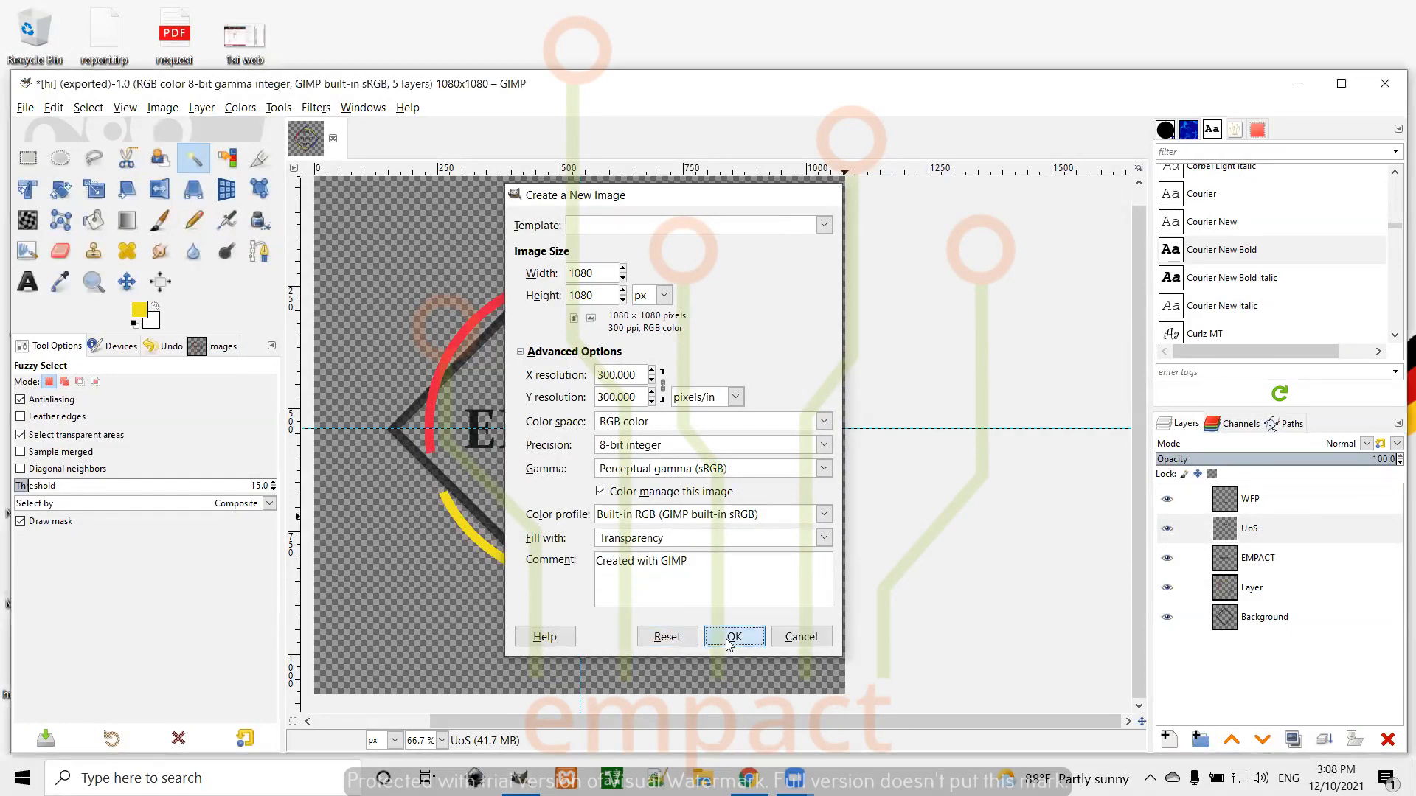
click(734, 637)
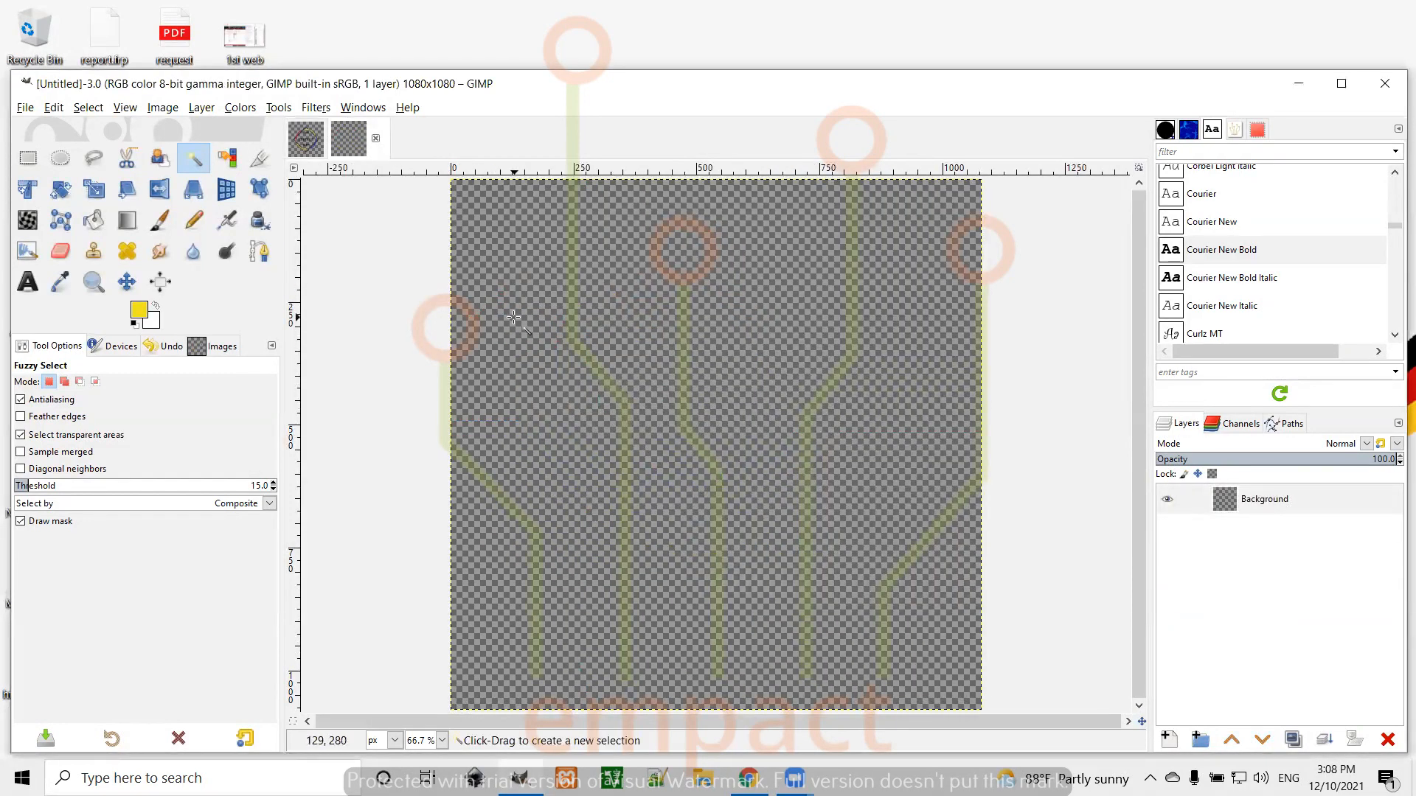
Step: Add a vertical guide at 50% of the new image's width
click(62, 163)
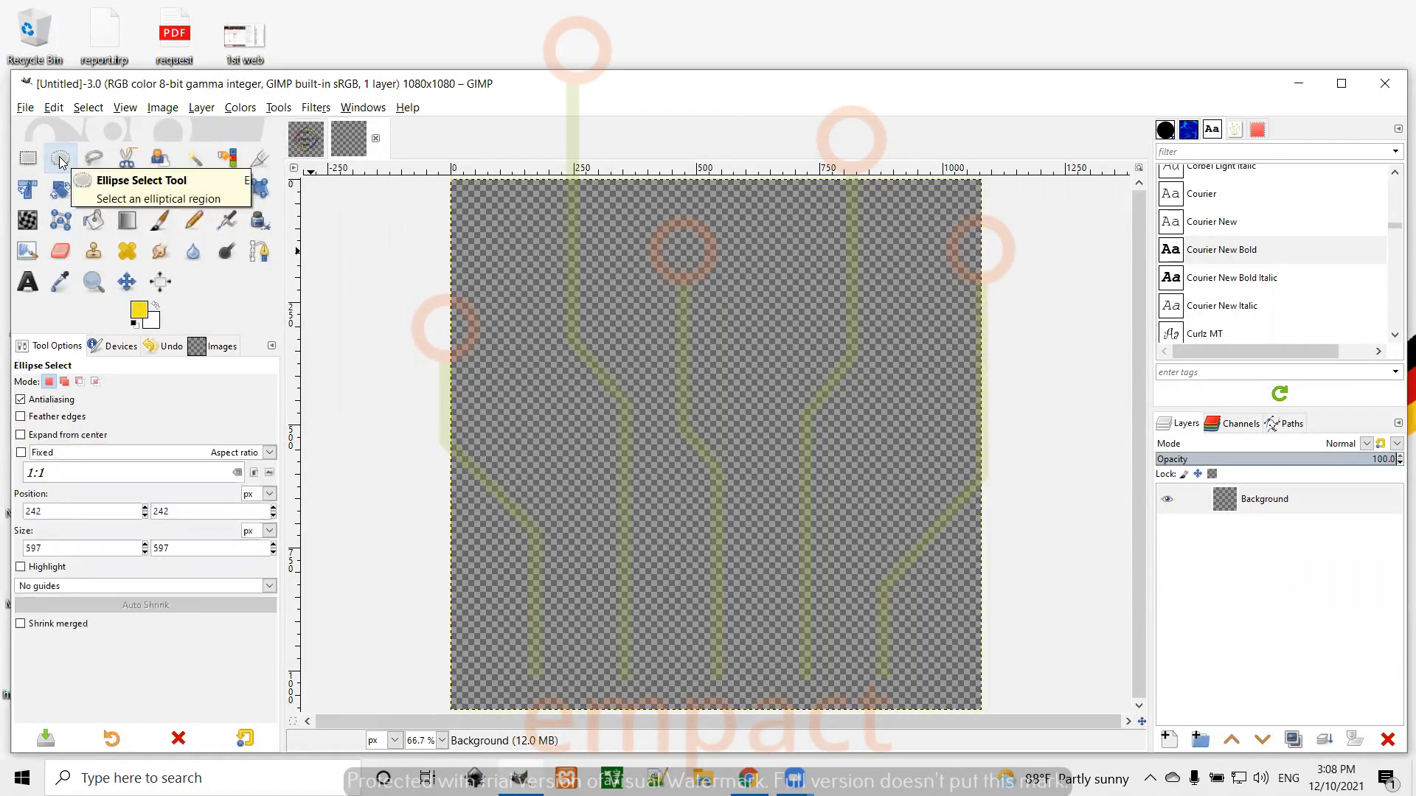
click(125, 282)
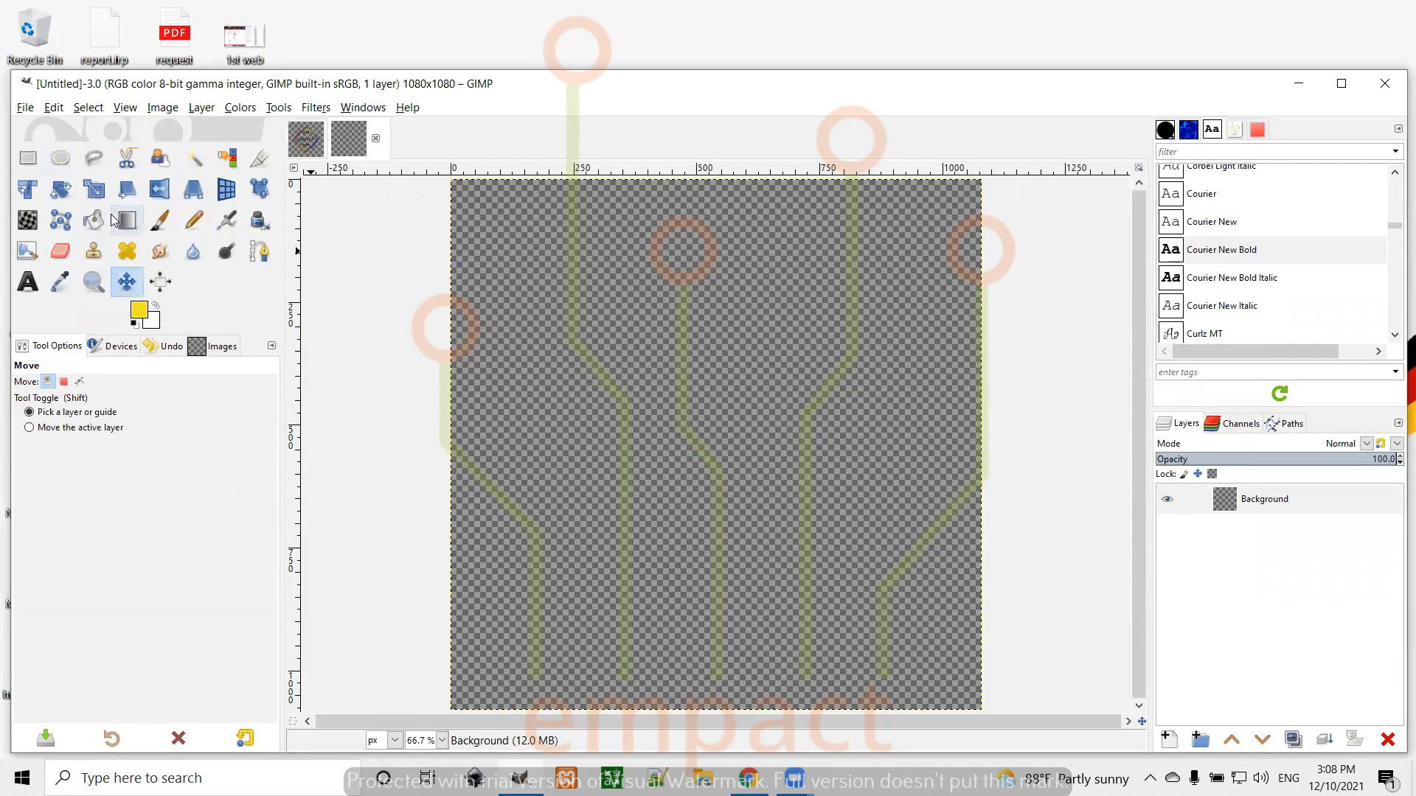
click(155, 110)
mouse_move(297, 458)
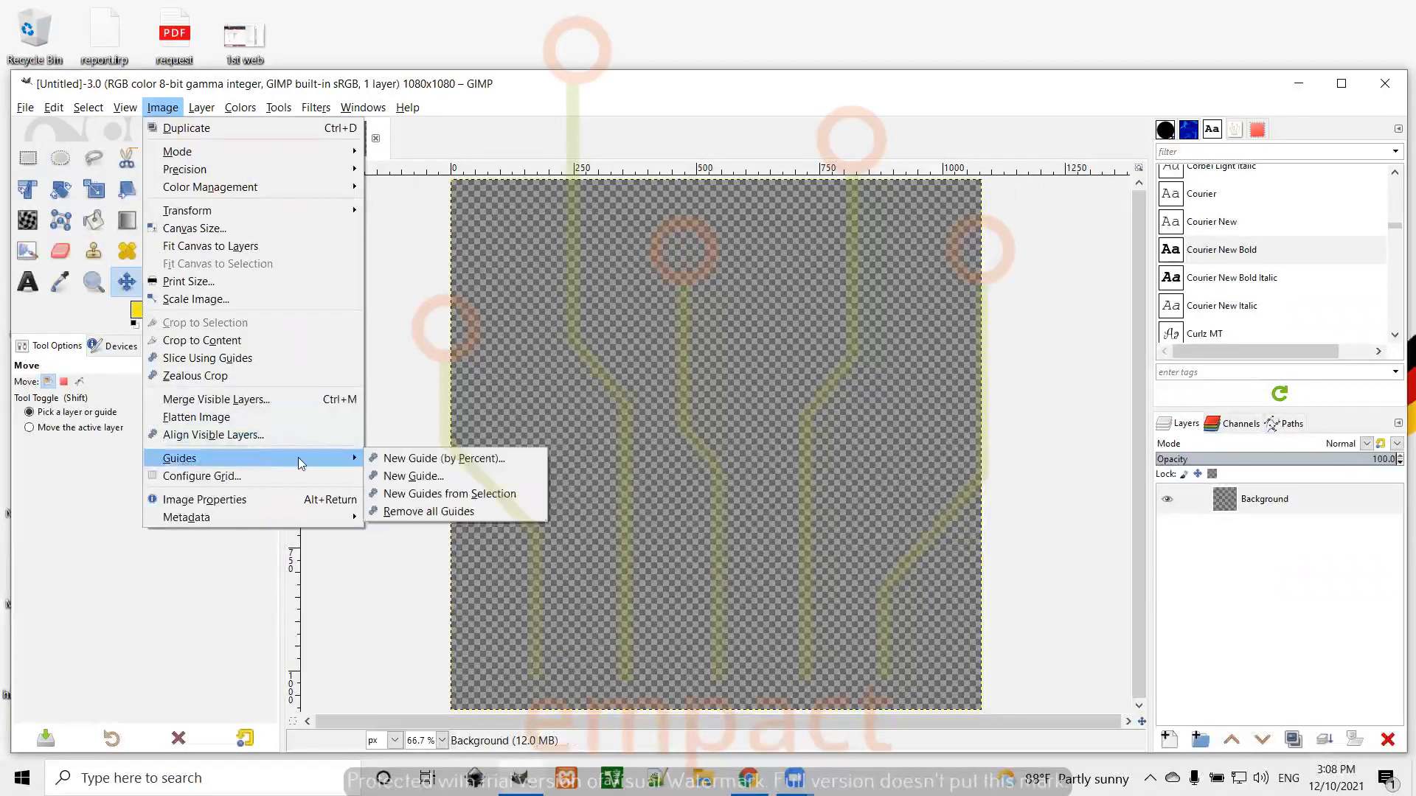
click(390, 458)
click(743, 481)
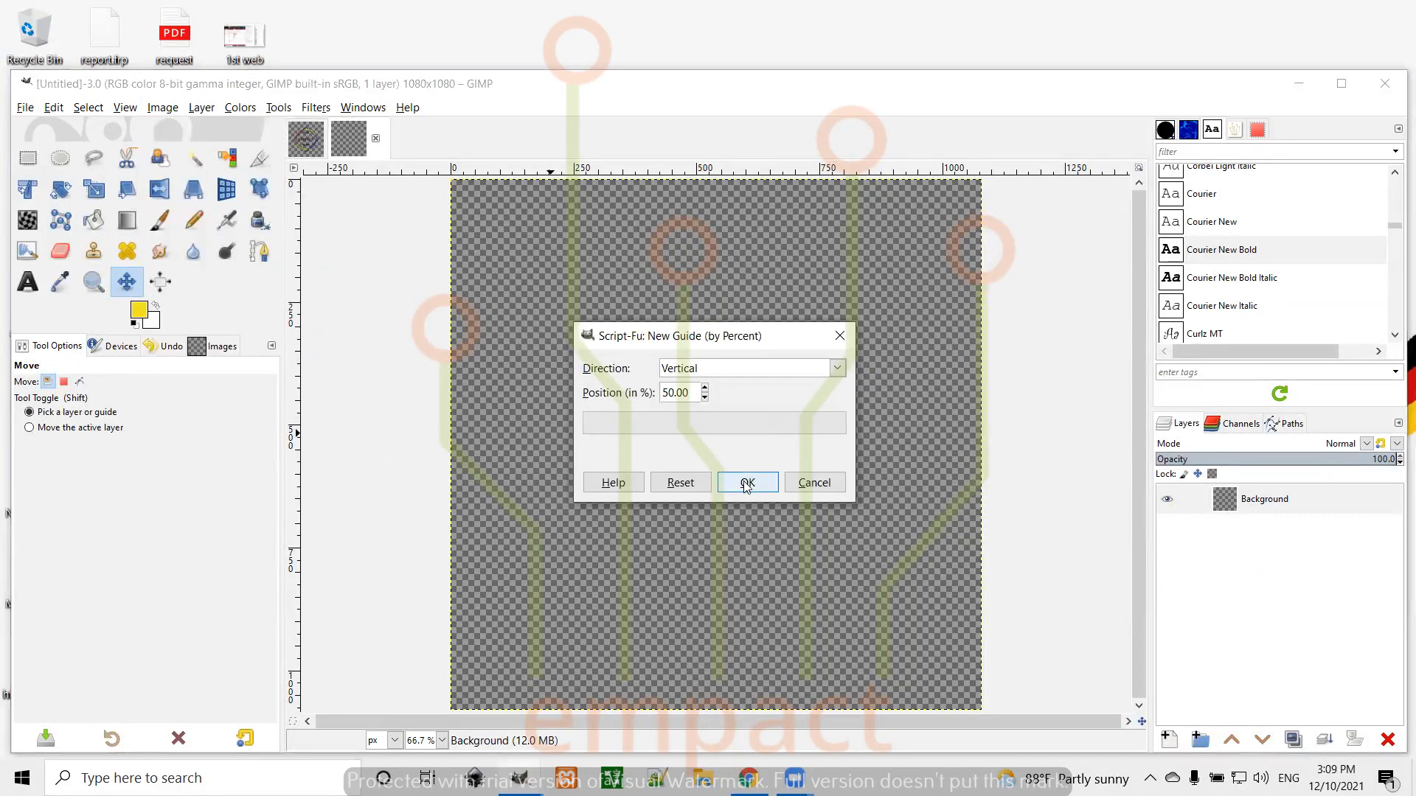
Step: Add a horizontal guide at 50% of the image's height
click(151, 109)
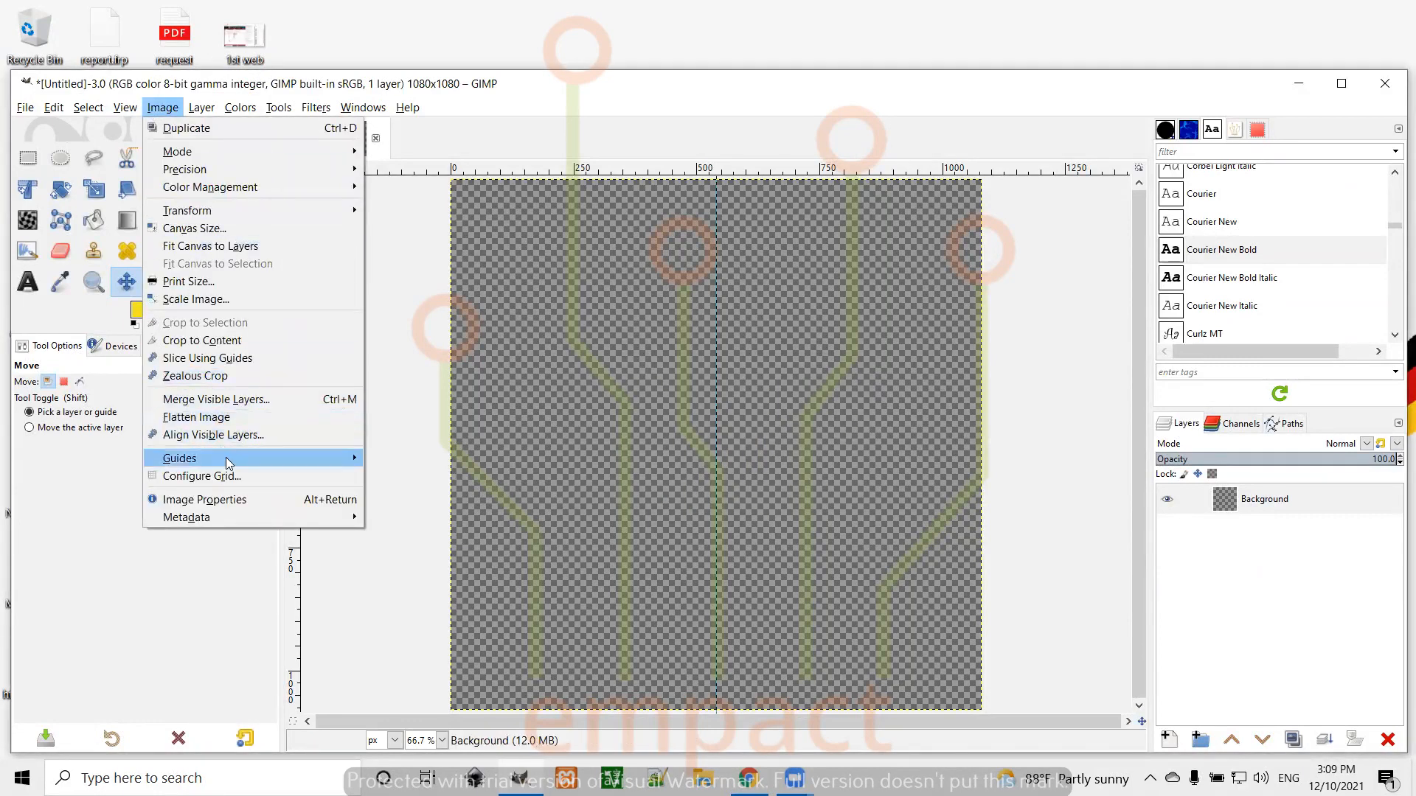
mouse_move(226, 457)
click(479, 455)
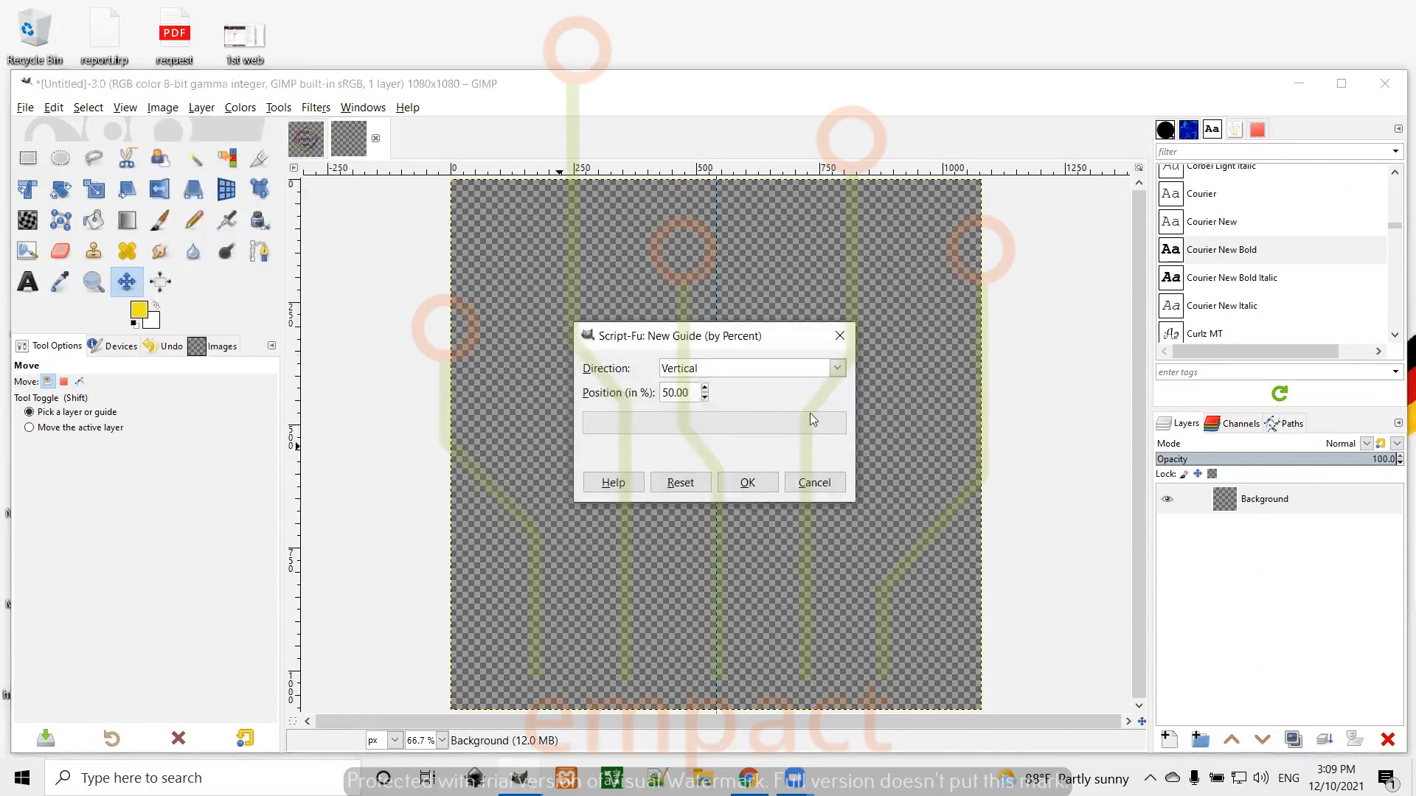
click(836, 368)
click(720, 394)
click(746, 482)
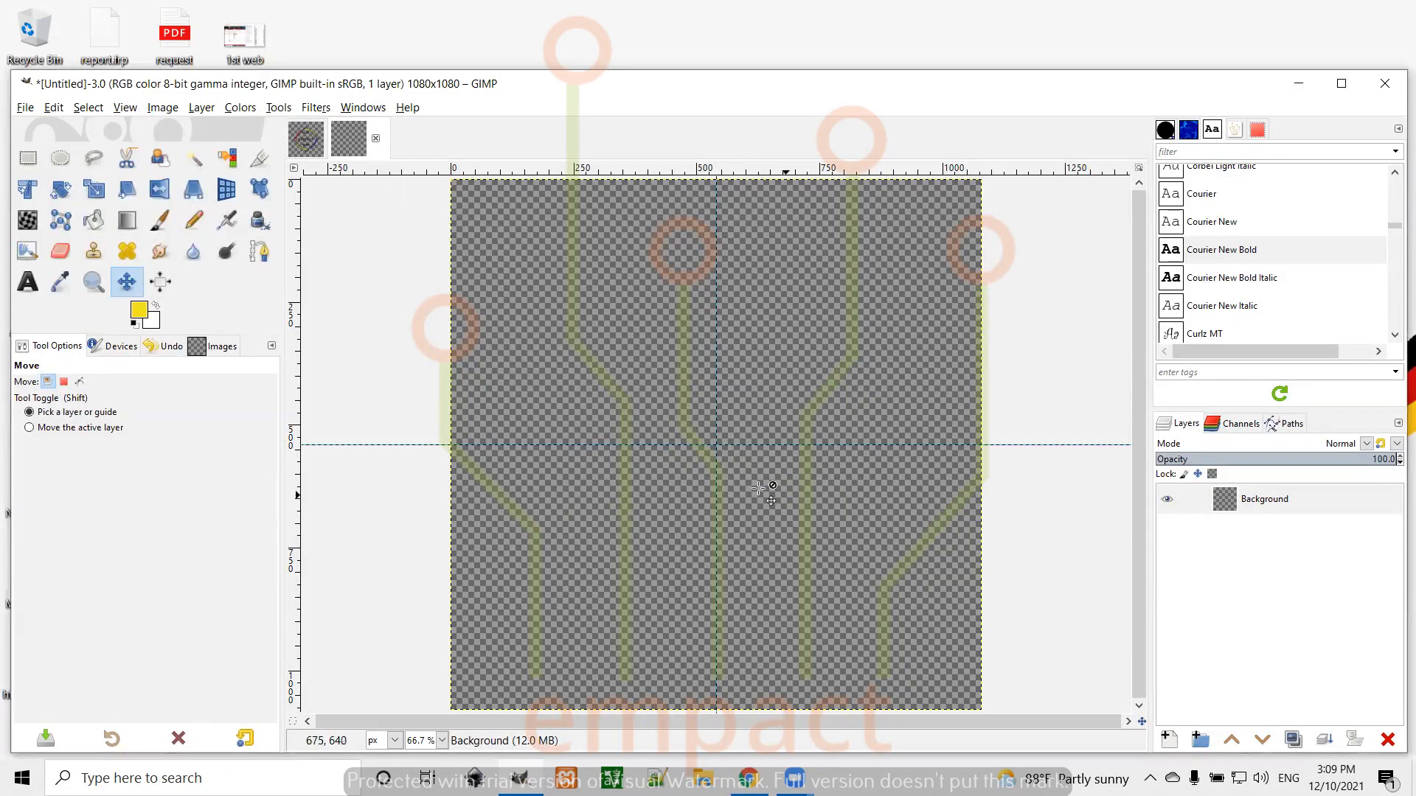
click(62, 161)
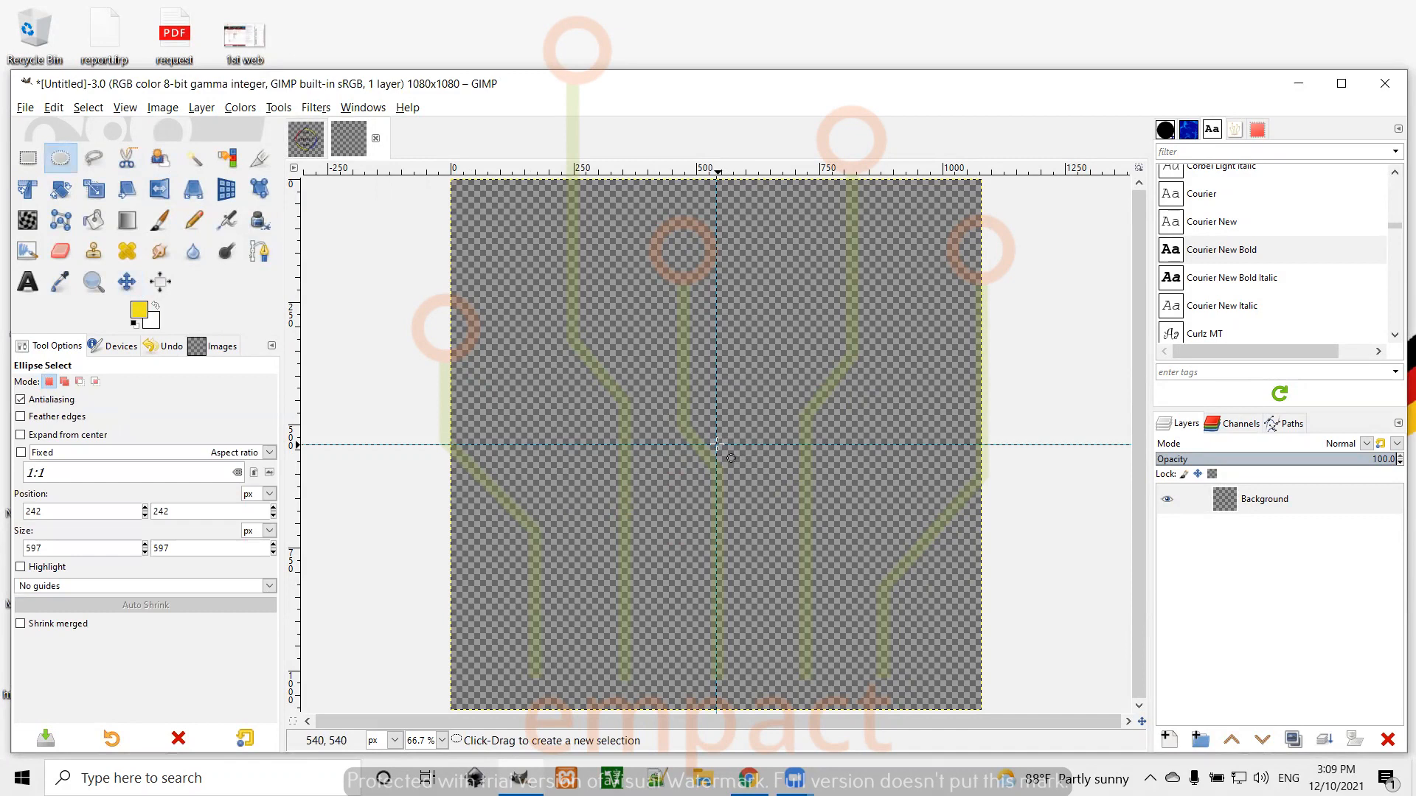
drag(716, 443, 819, 494)
key(ctrl)
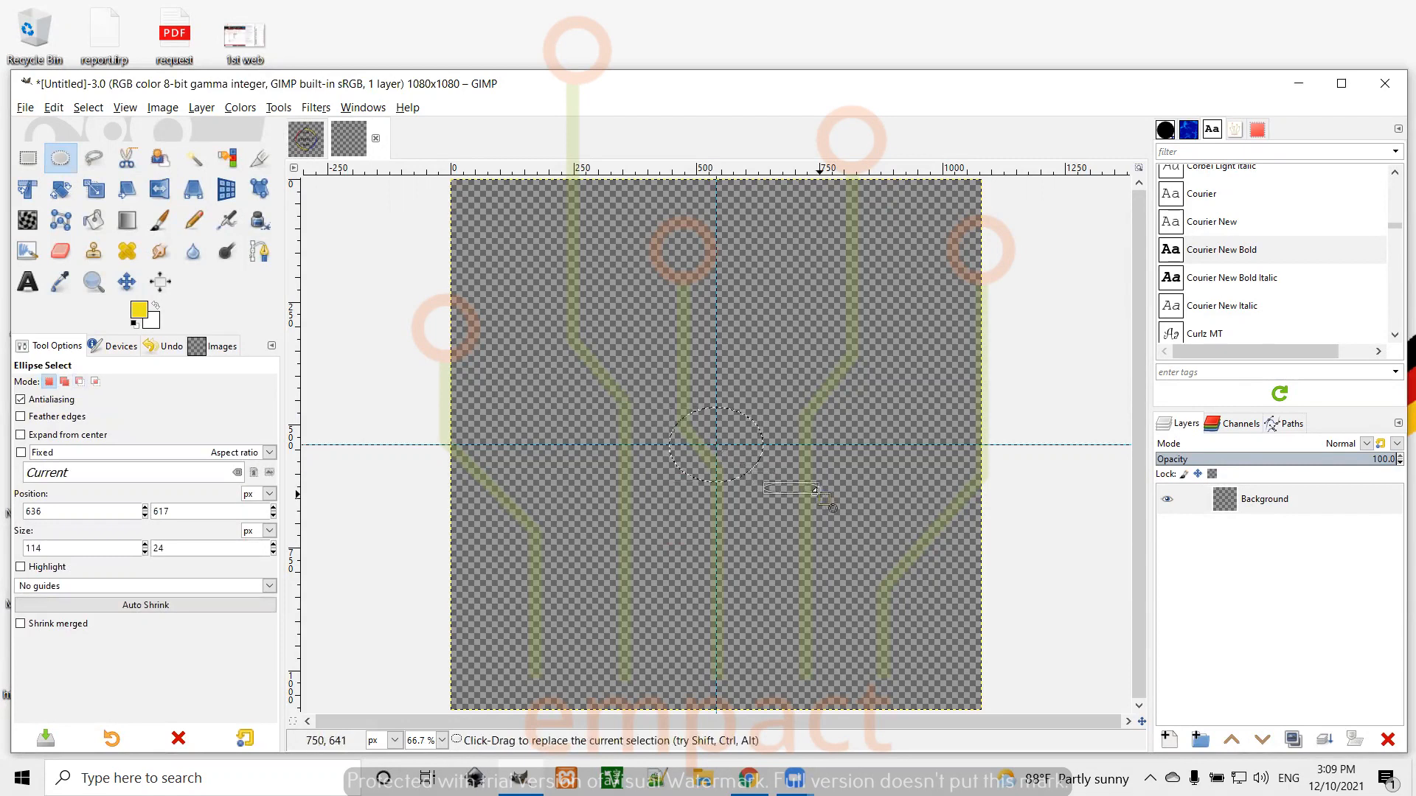
key(ctrl+z)
key(ctrl+z)
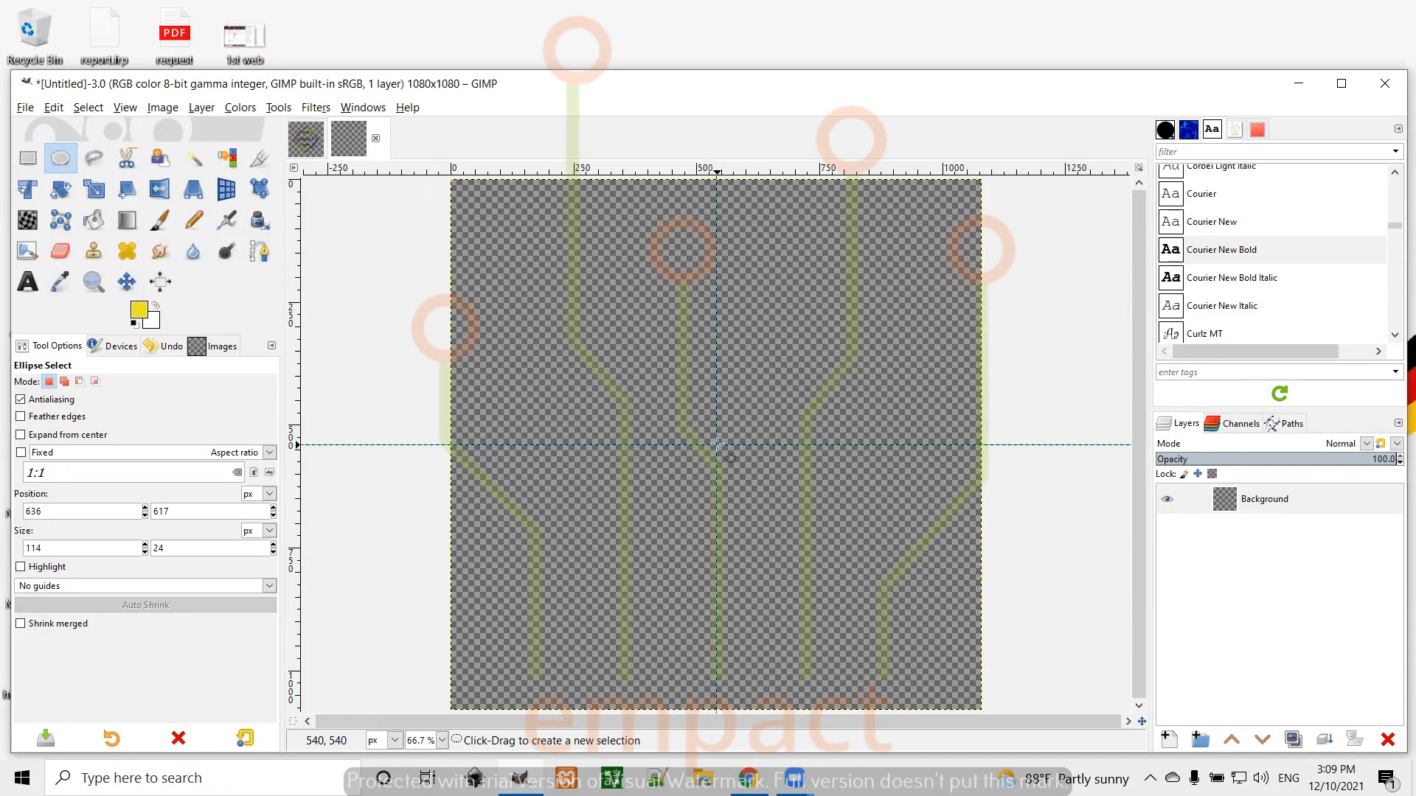
Step: Make a wide elliptical selection with Ellipse Select, centred on the crossing of the two guides
drag(717, 445, 870, 530)
key(ctrl)
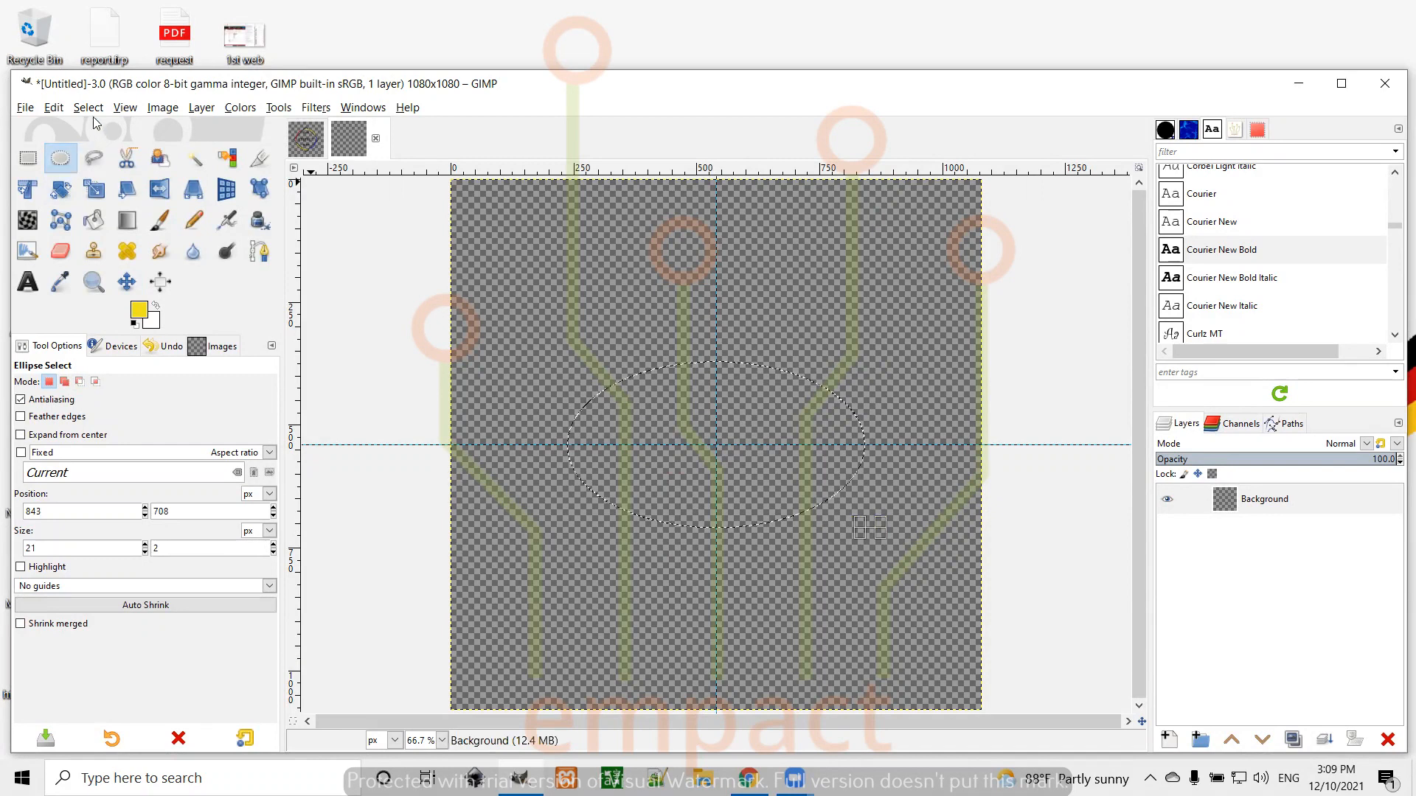
click(54, 107)
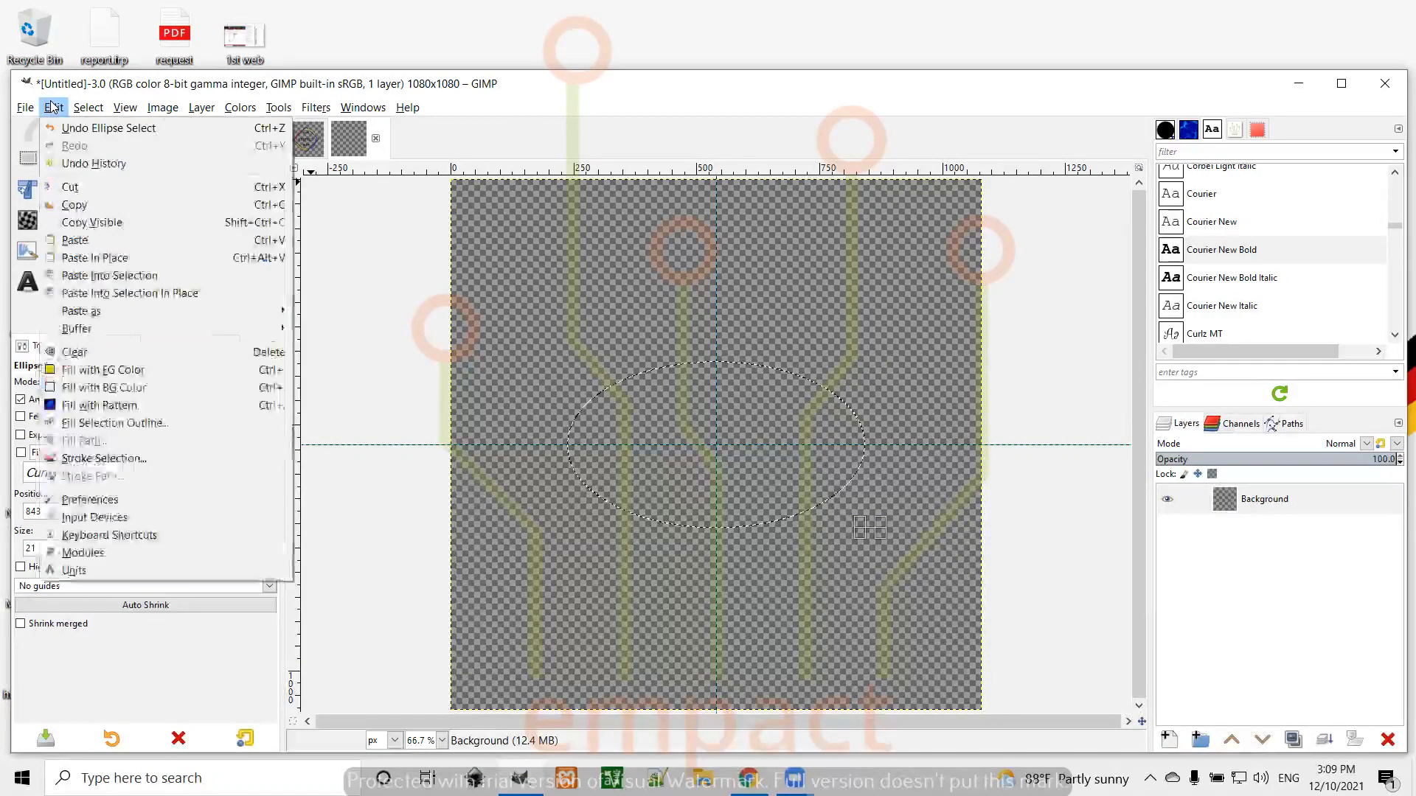
click(112, 370)
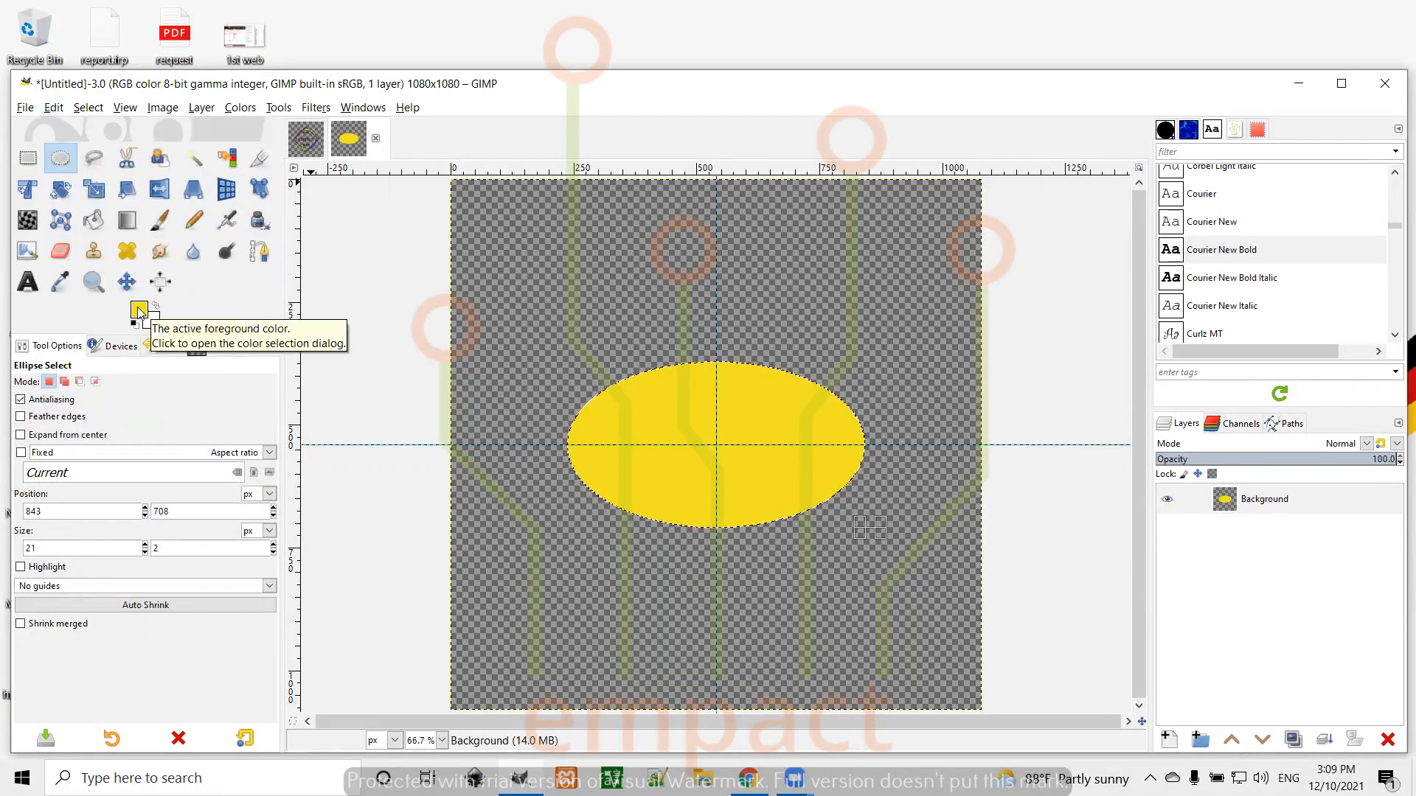
key(ctrl+z)
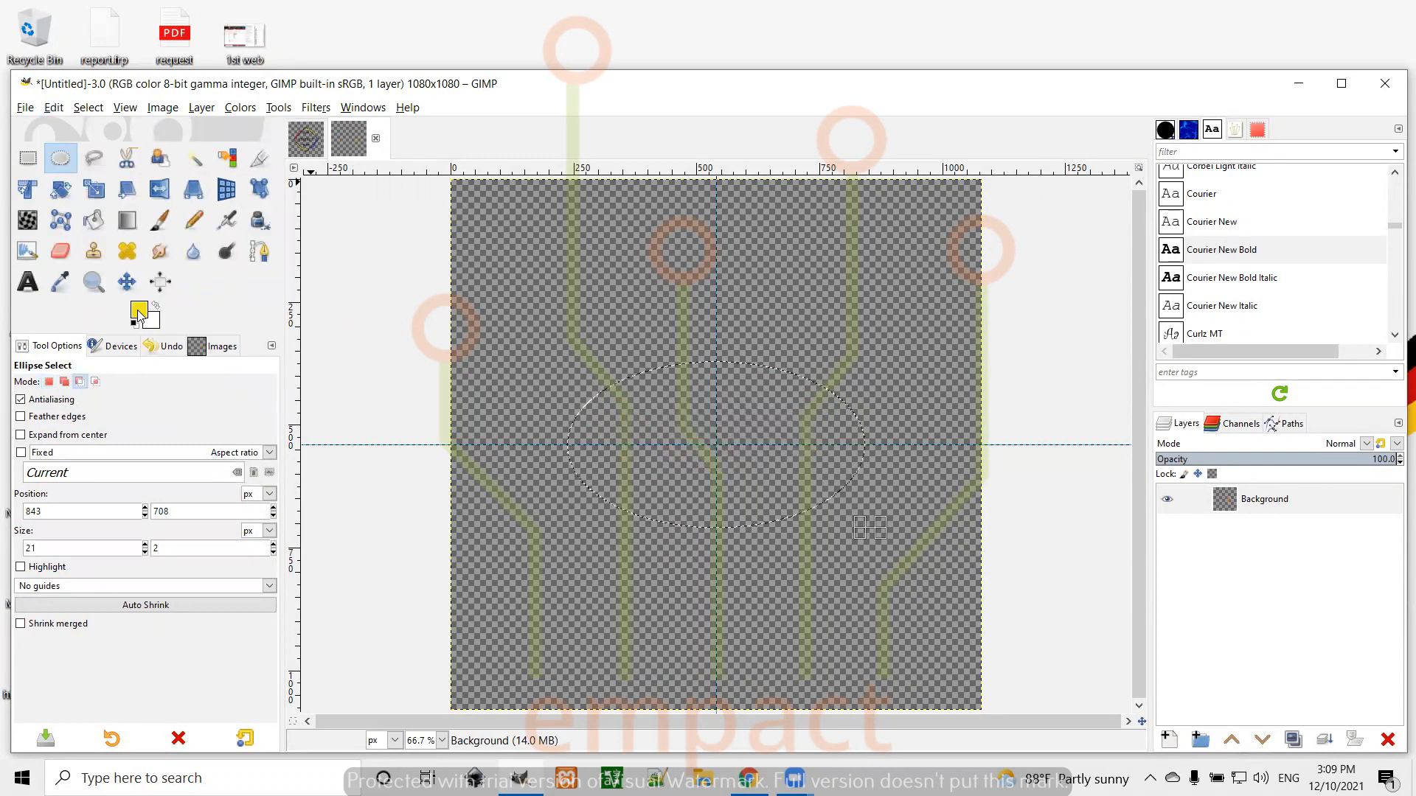
Step: Set the foreground color to black from the recent colors and fill the elliptical selection with it
click(138, 314)
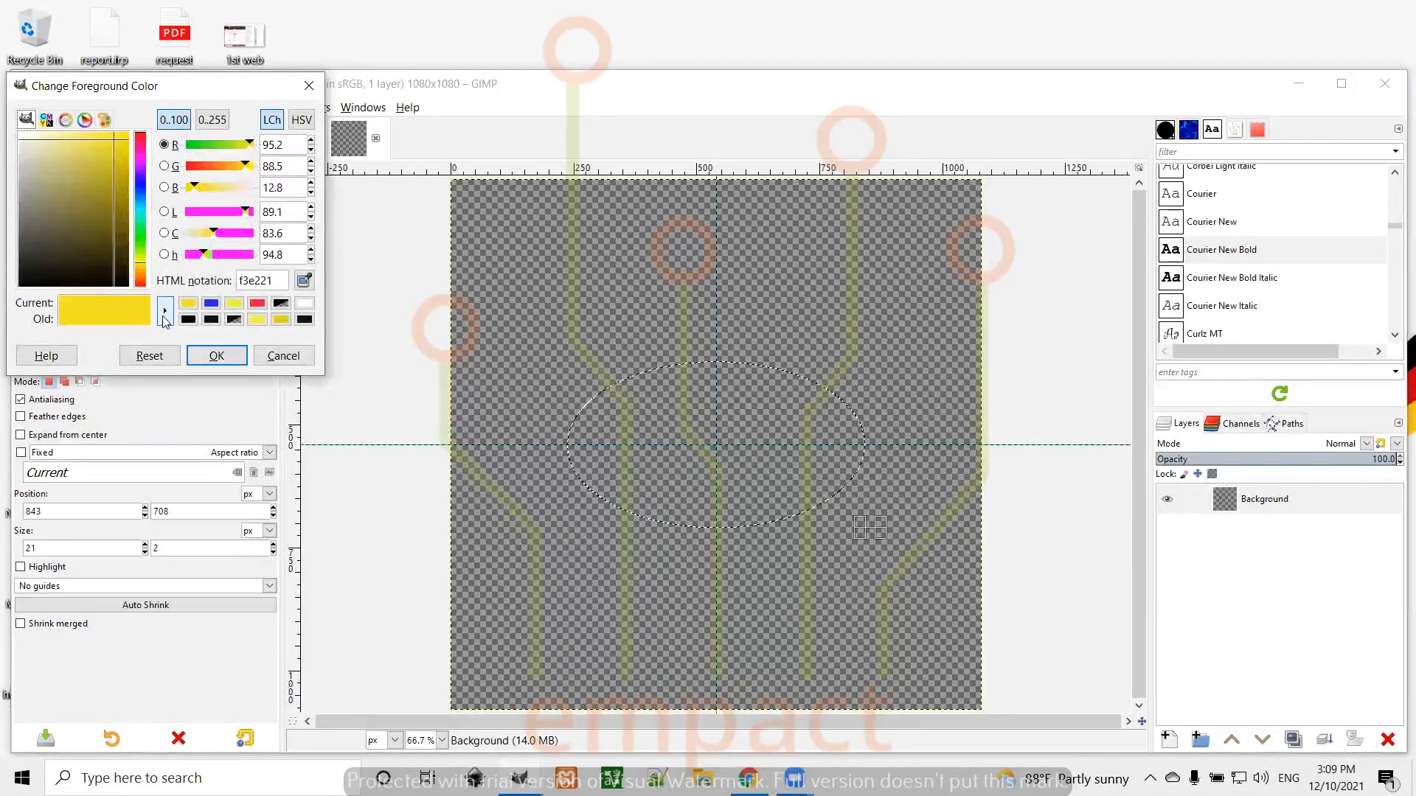
click(188, 319)
click(216, 356)
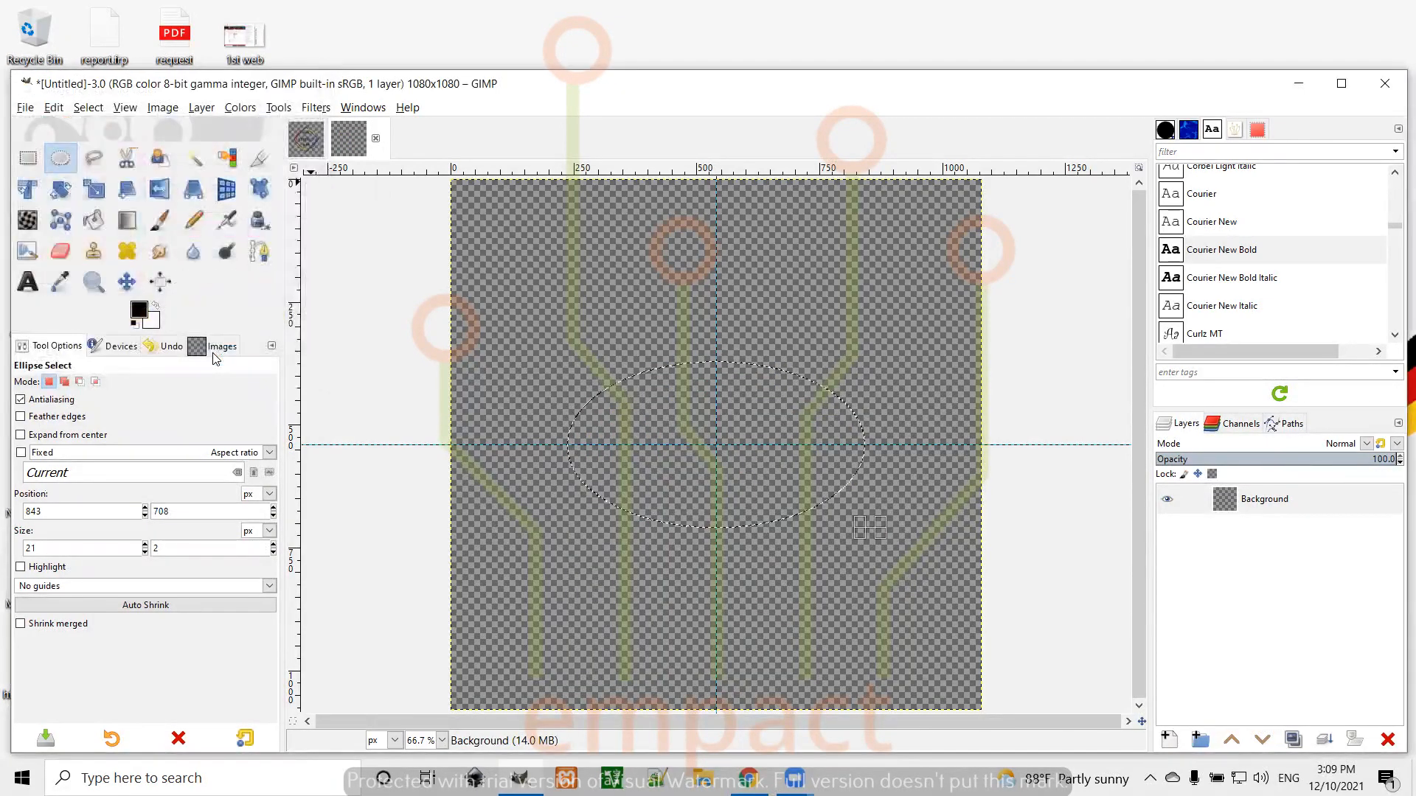
click(51, 108)
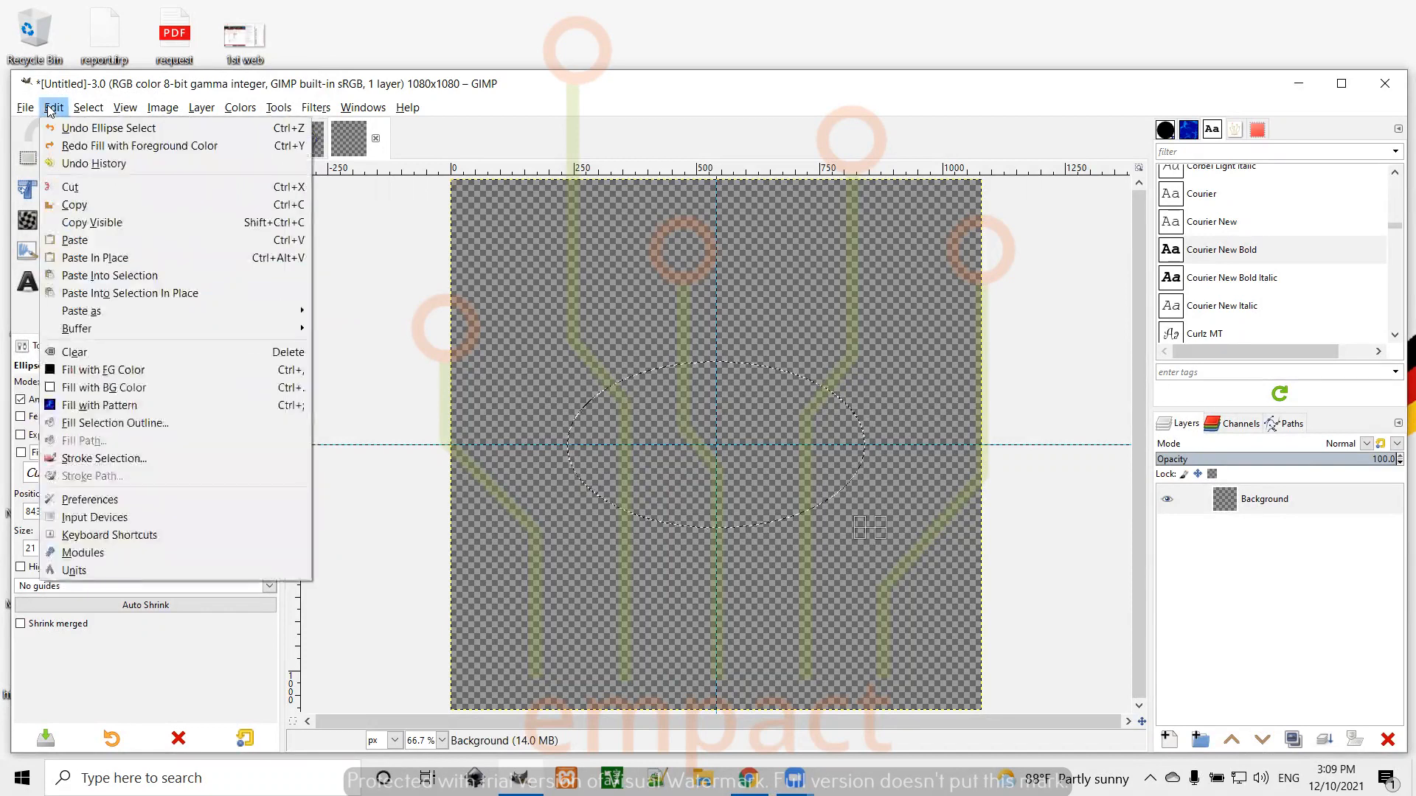
click(122, 373)
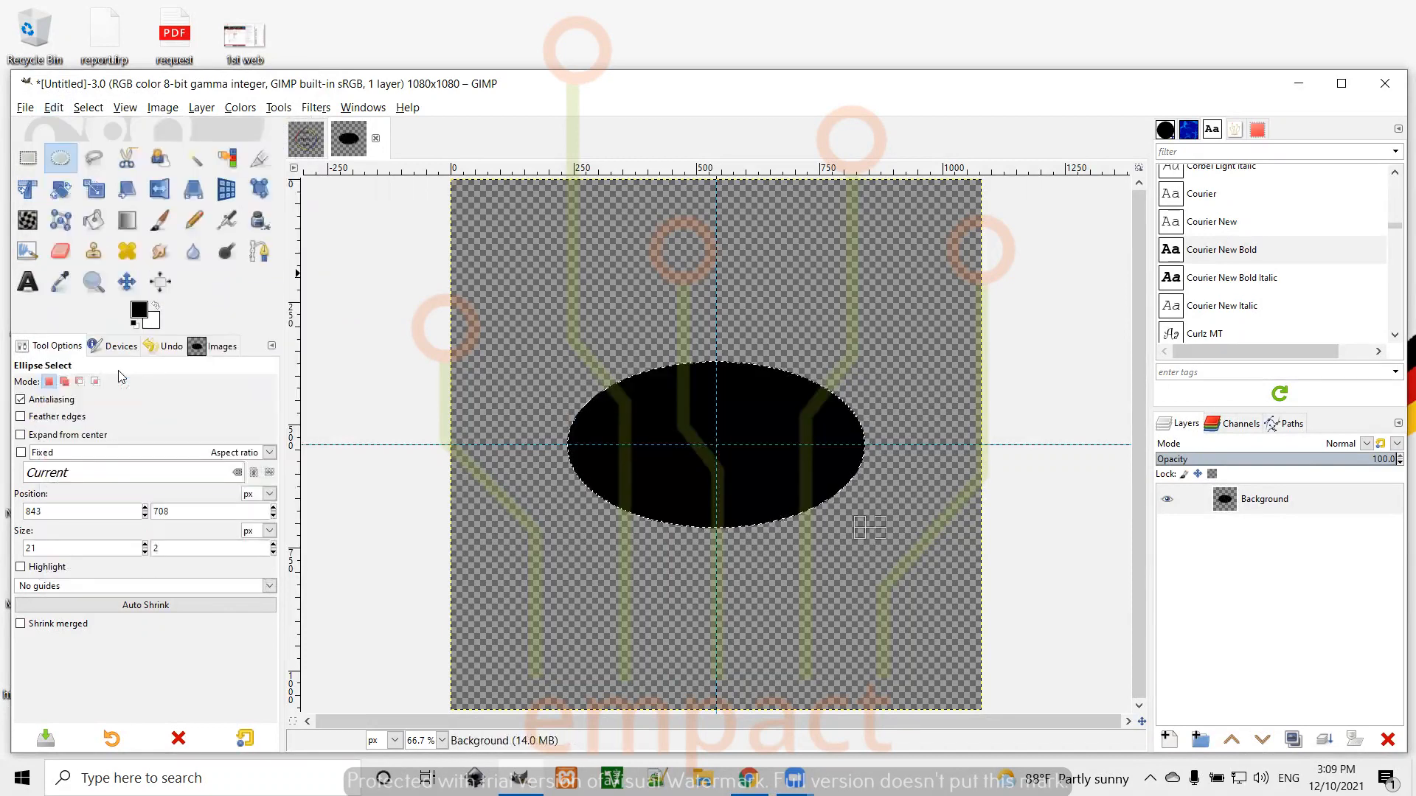
Step: Clear the selection around the filled black ellipse
click(89, 107)
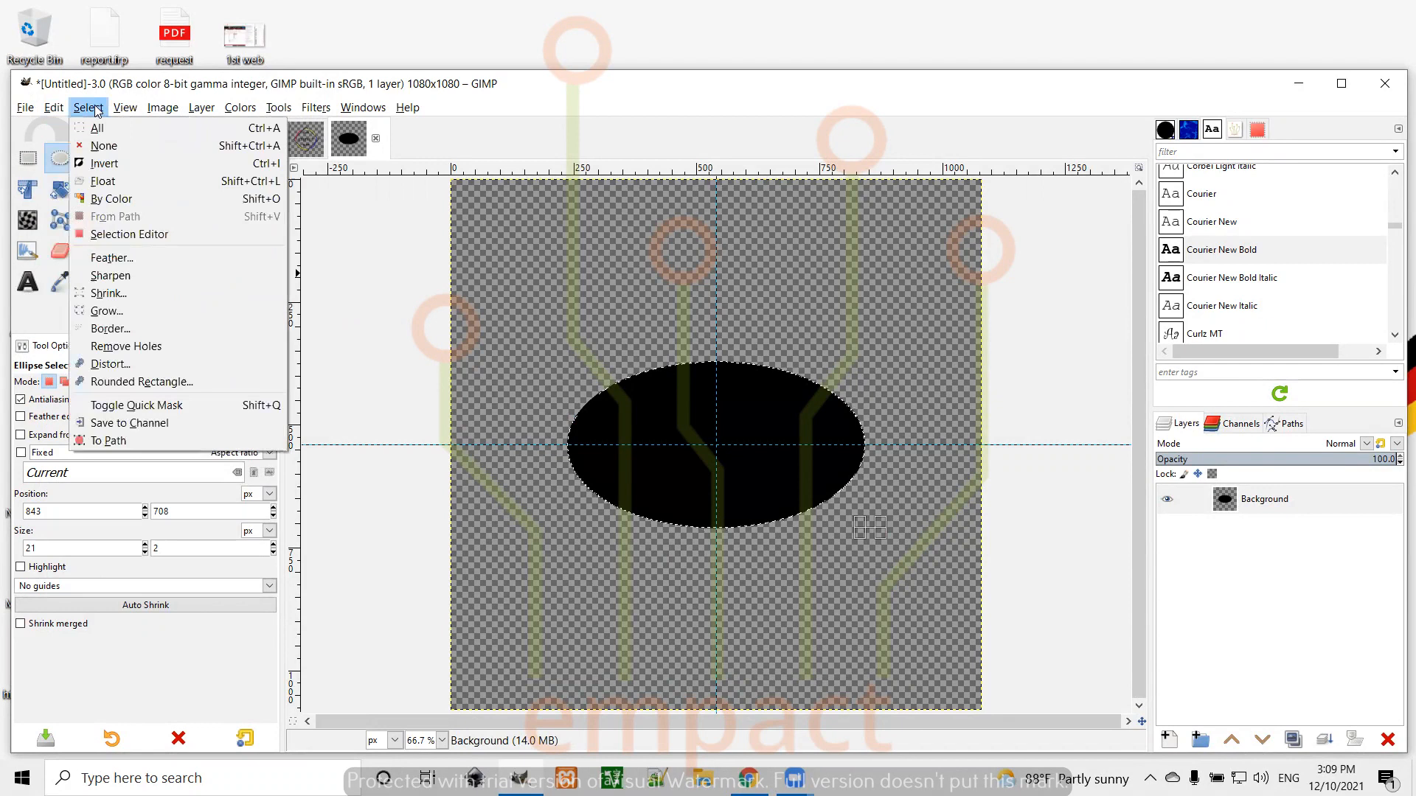
click(119, 152)
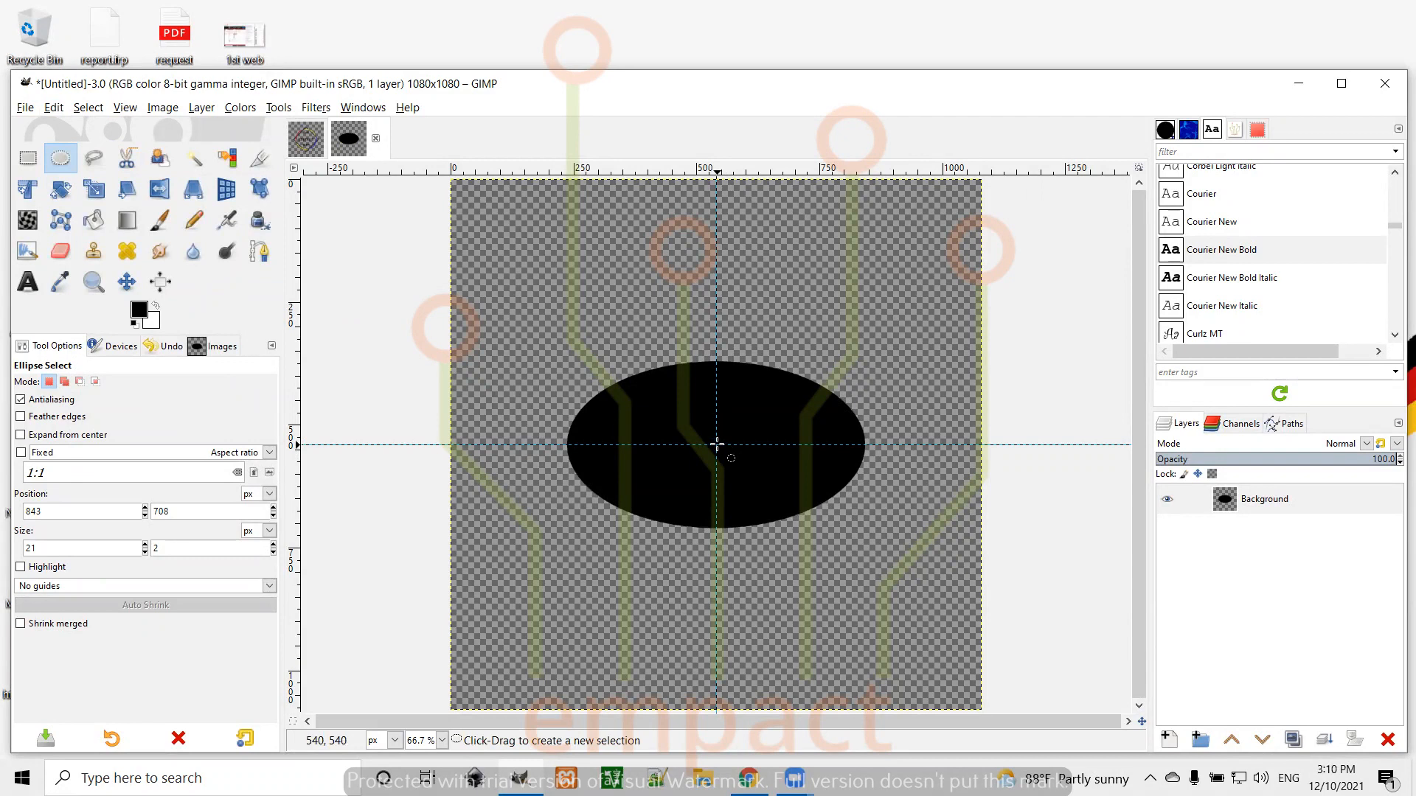
drag(716, 444, 802, 465)
click(801, 464)
drag(715, 445, 793, 471)
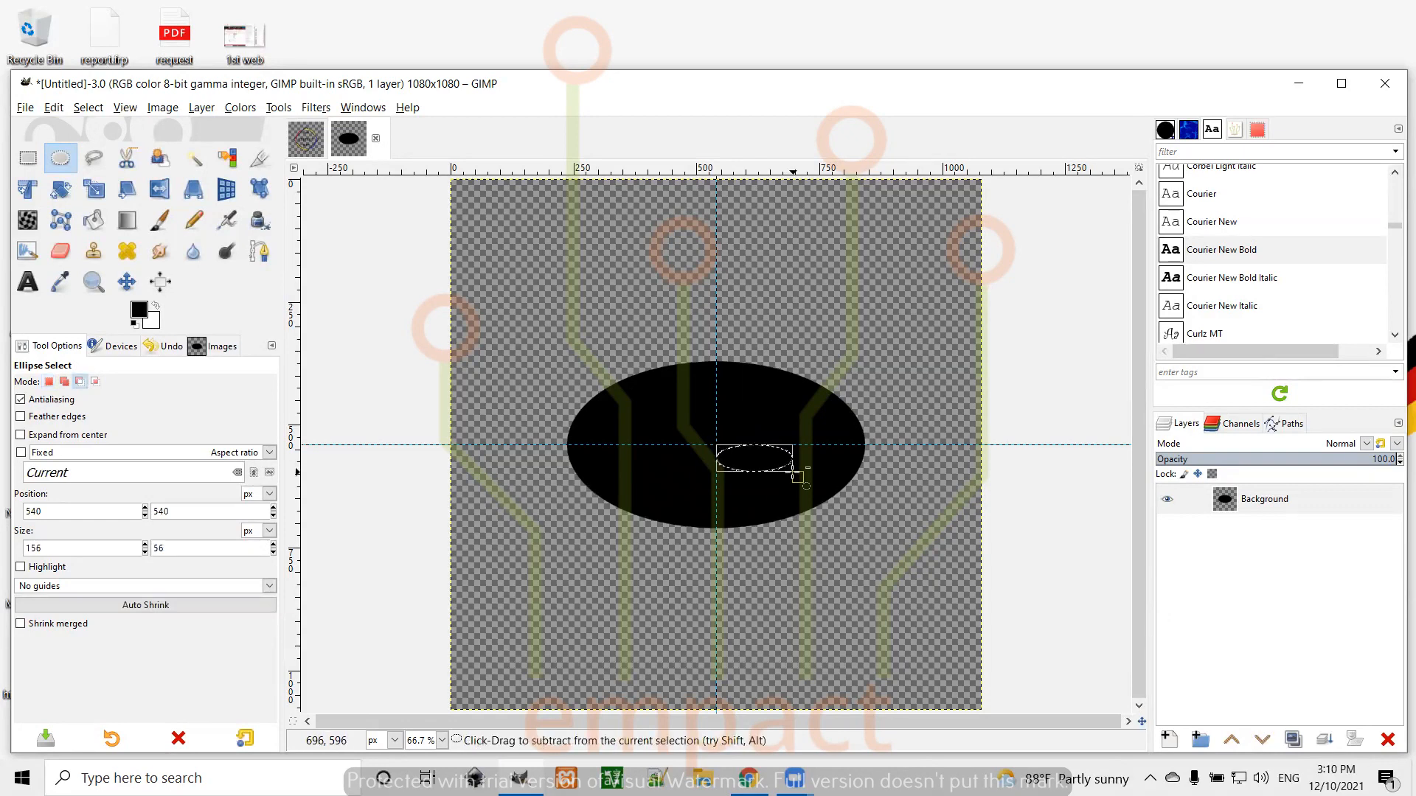
ctrl+click(792, 472)
key(ctrl+z)
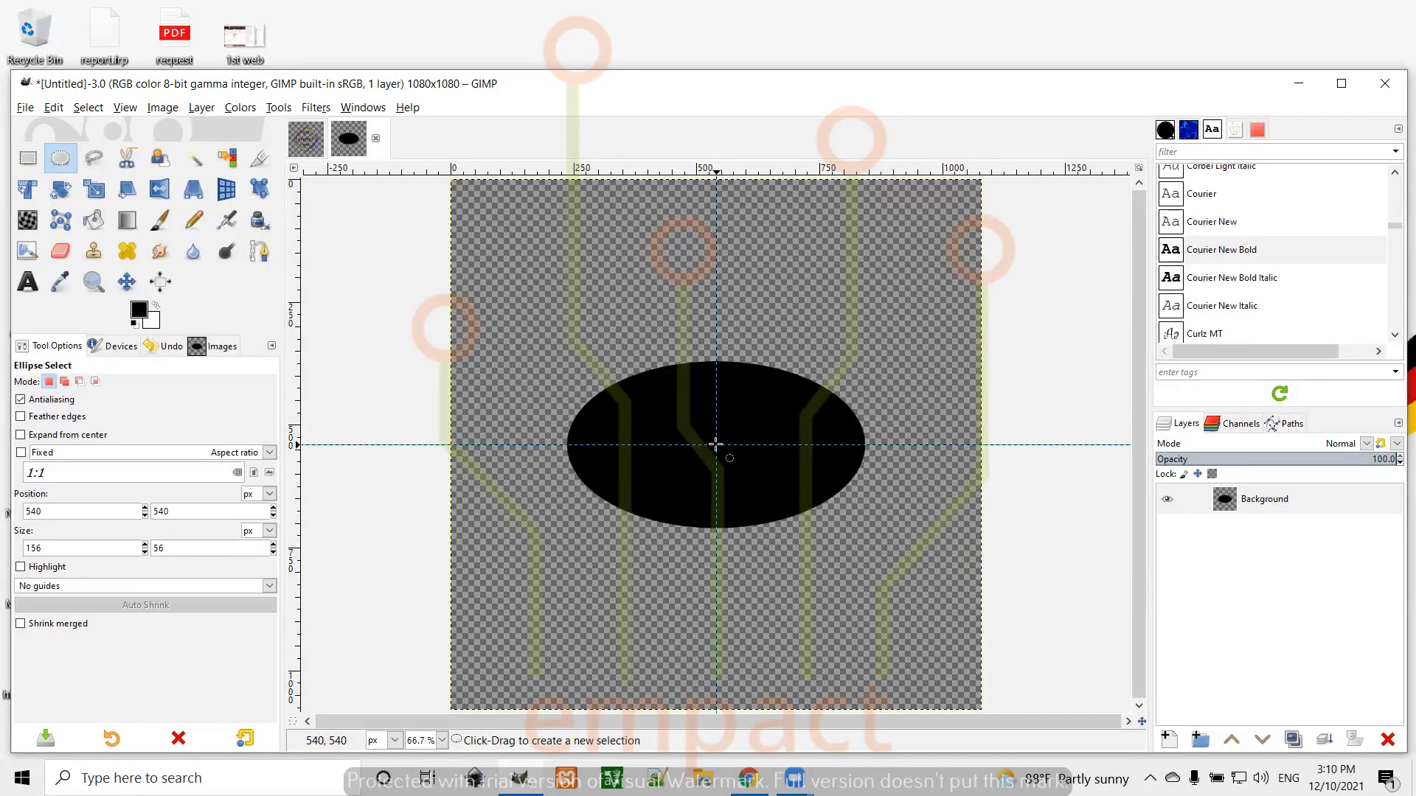
drag(716, 444, 762, 474)
key(ctrl)
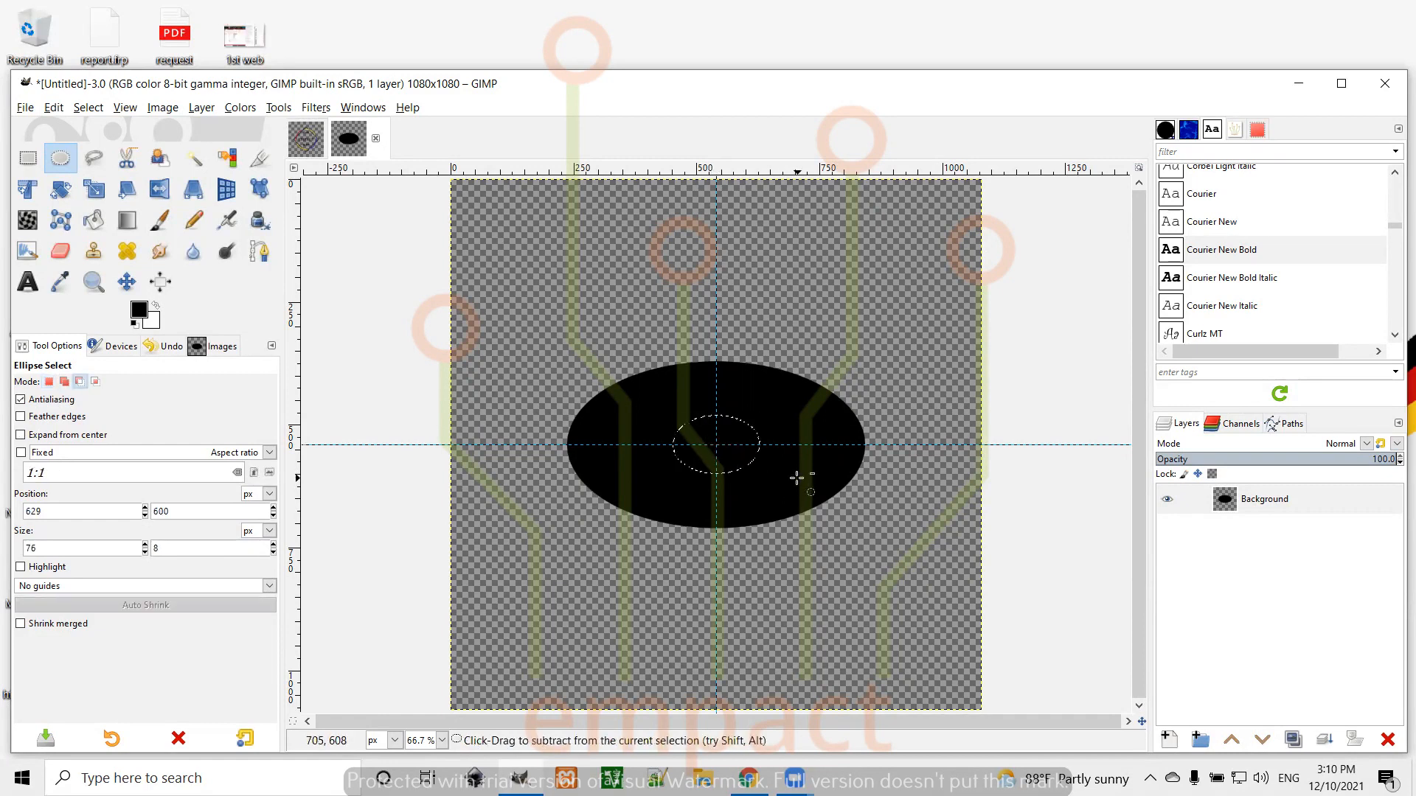
key(ctrl+z)
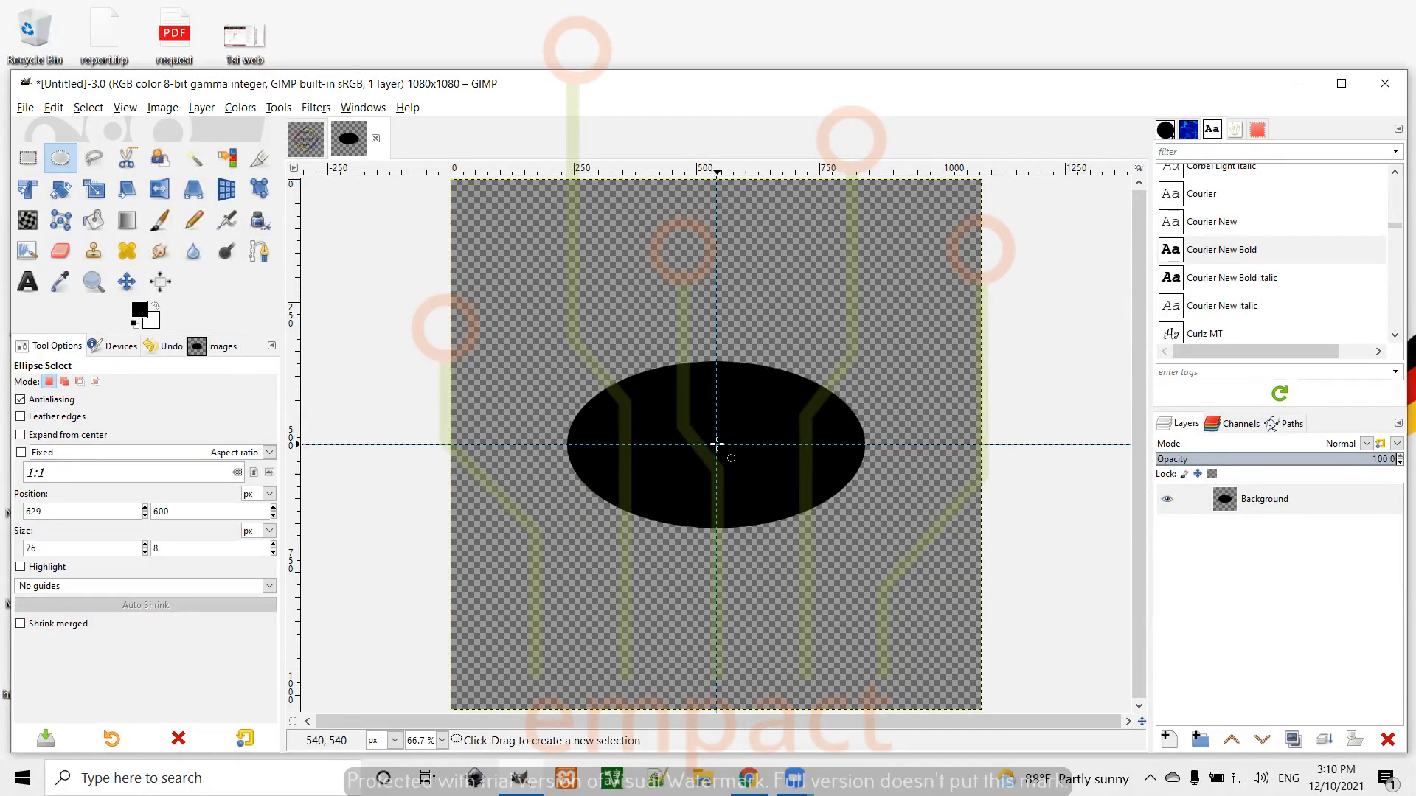
drag(717, 444, 859, 522)
key(ctrl)
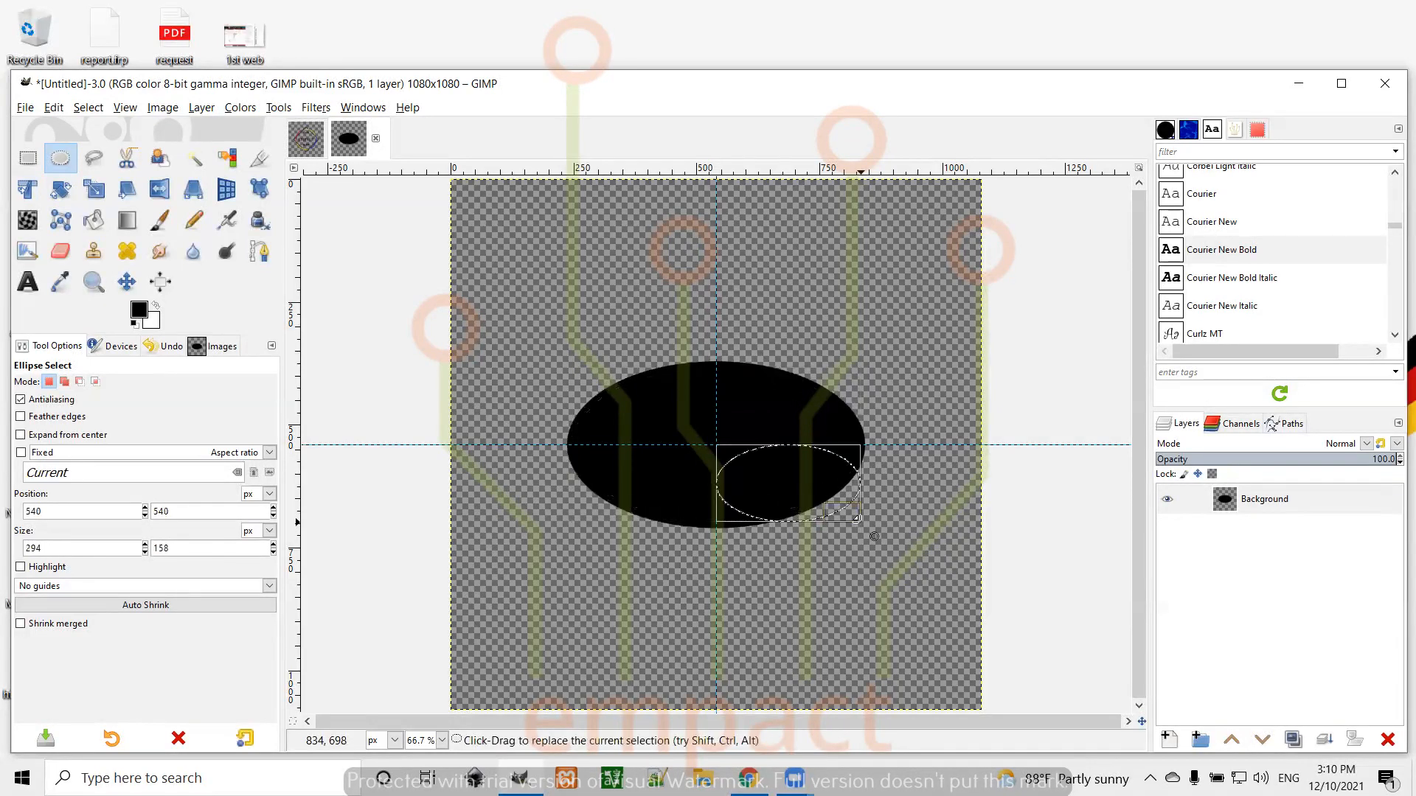
click(874, 536)
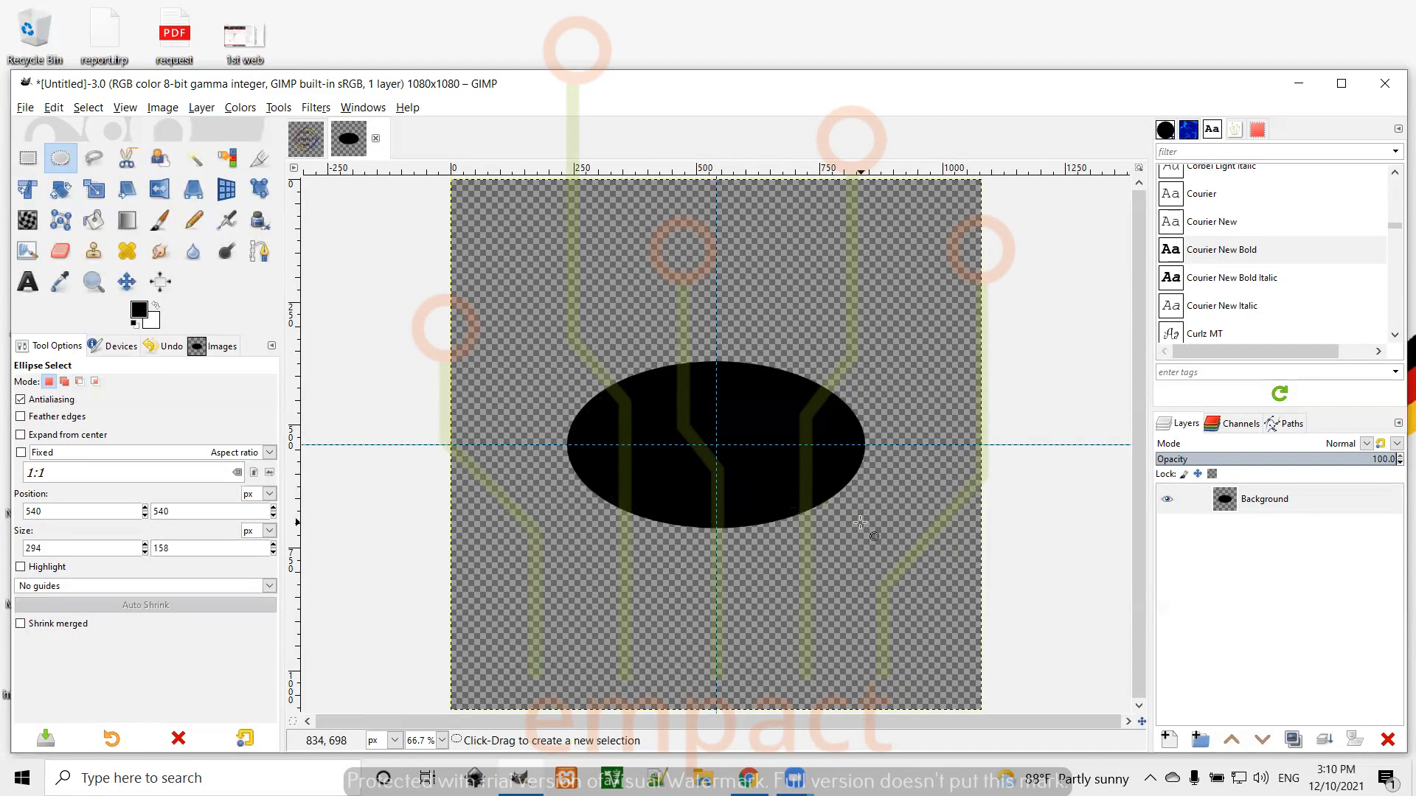
Step: Delete the inside of the black ellipse with a centred elliptical selection of about 573 × 306 px, leaving a thin ring, and deselect
click(715, 445)
drag(715, 444, 857, 519)
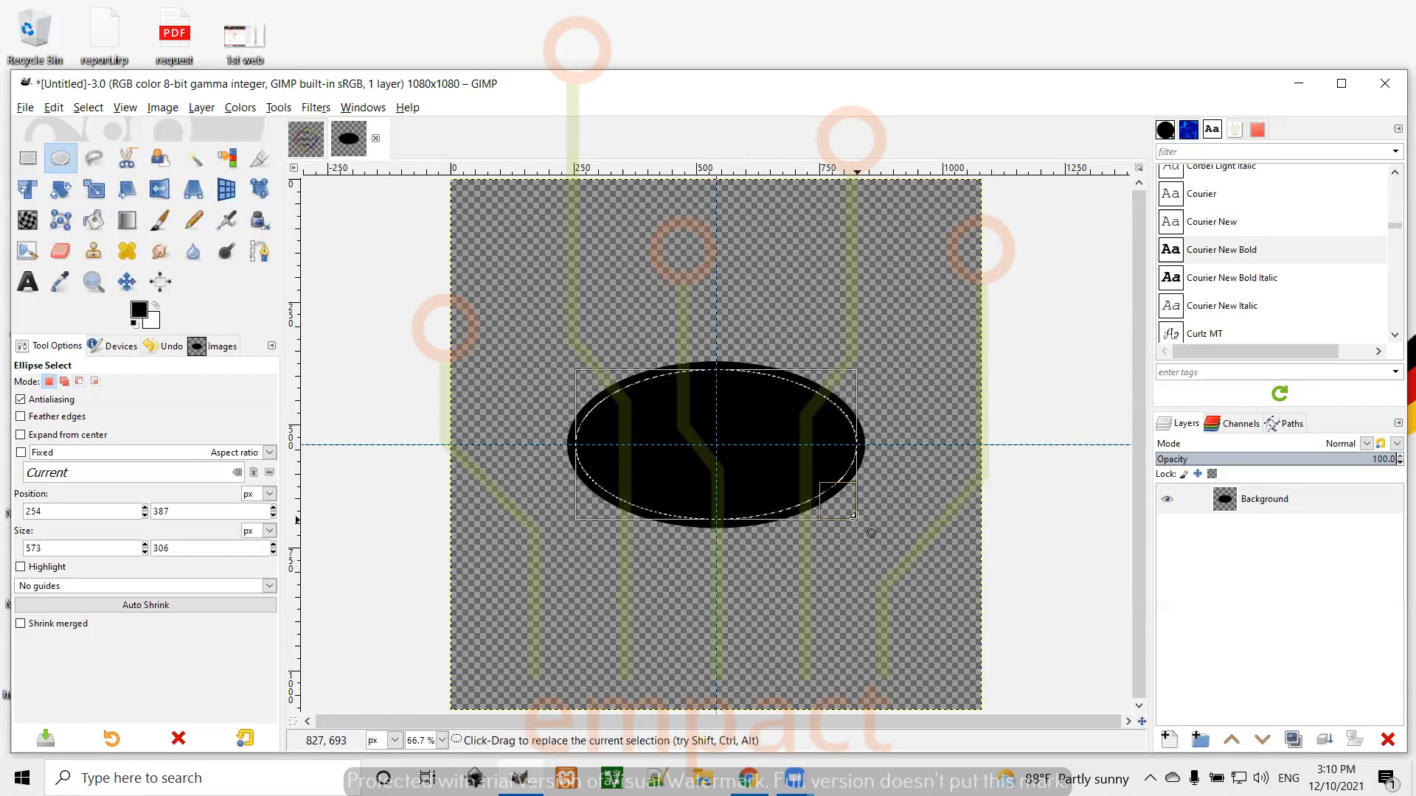
key(Delete)
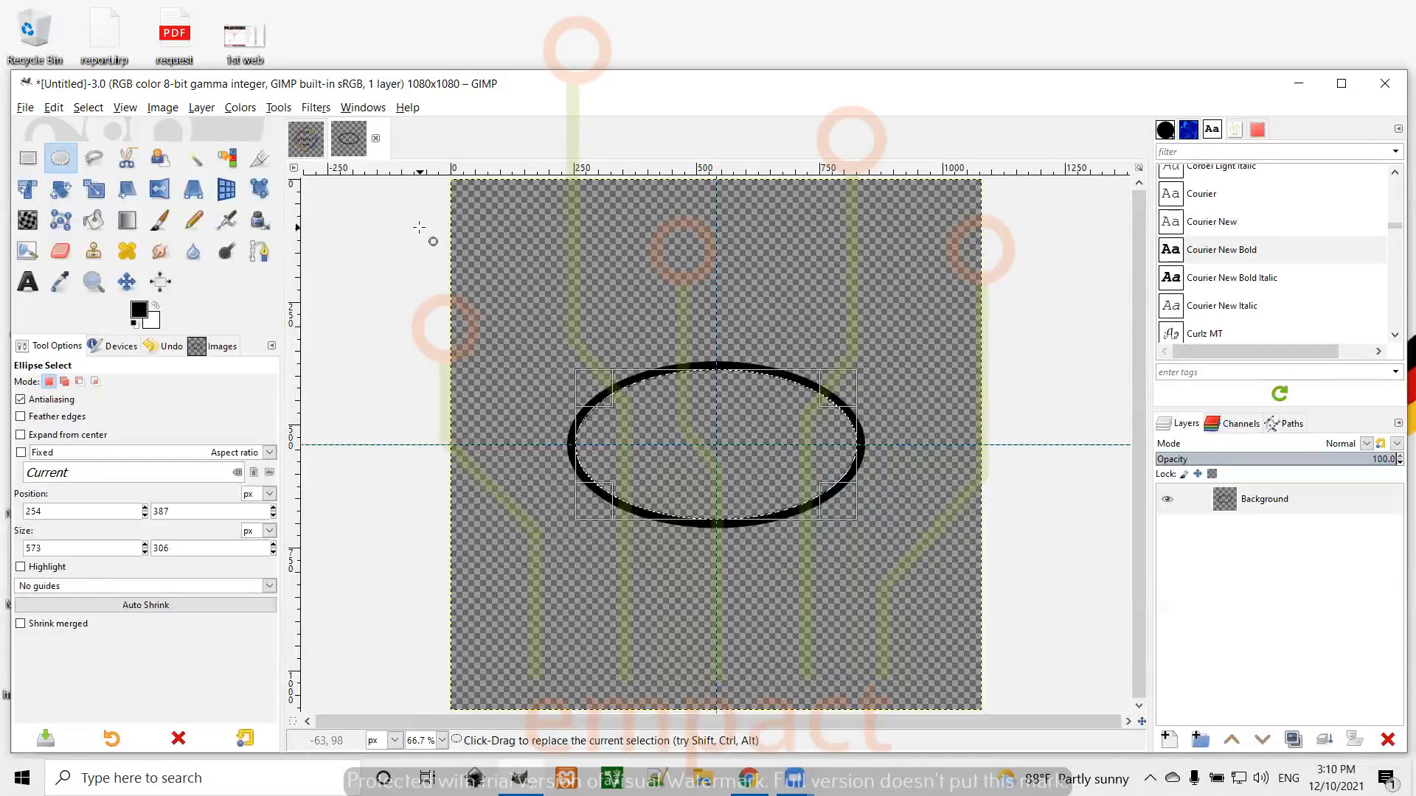
click(88, 108)
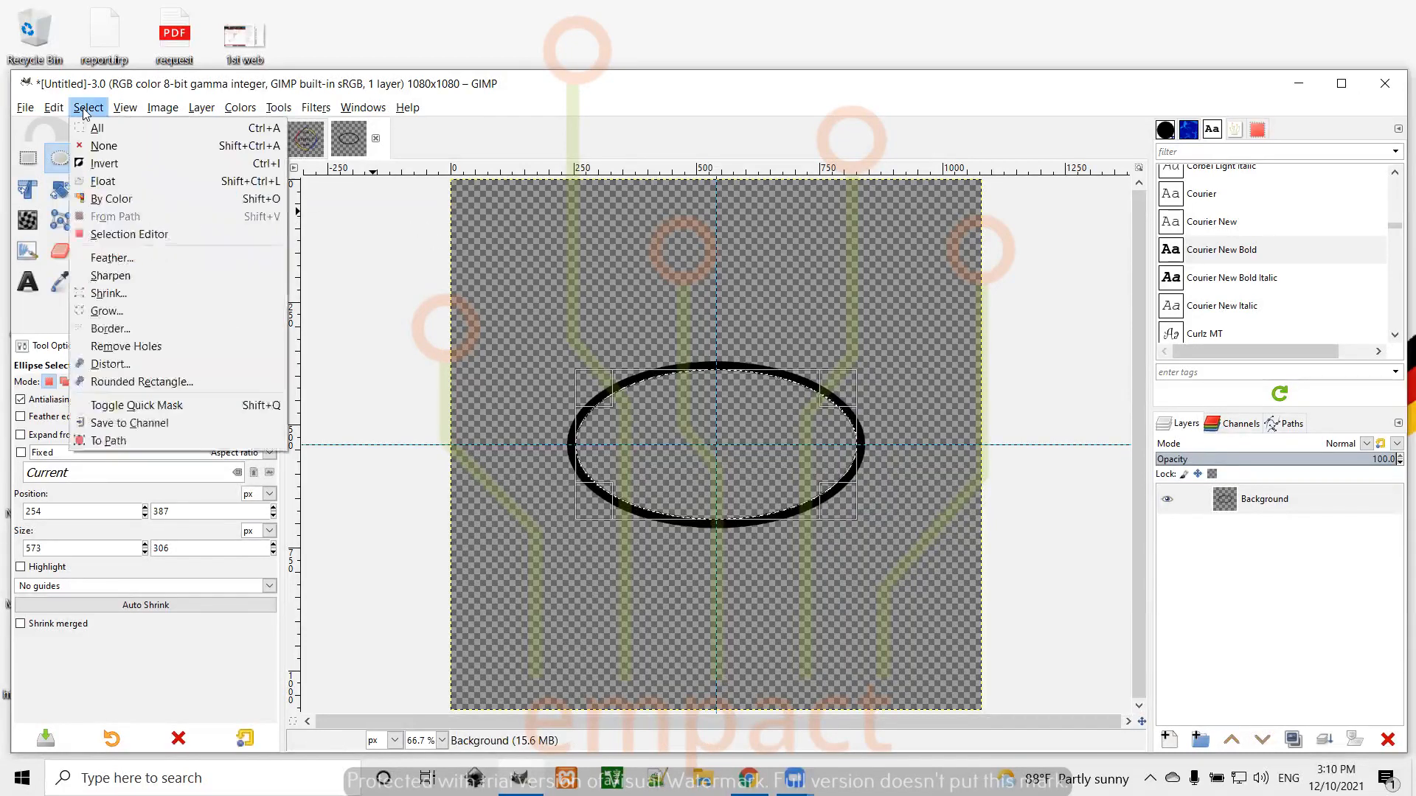
click(104, 146)
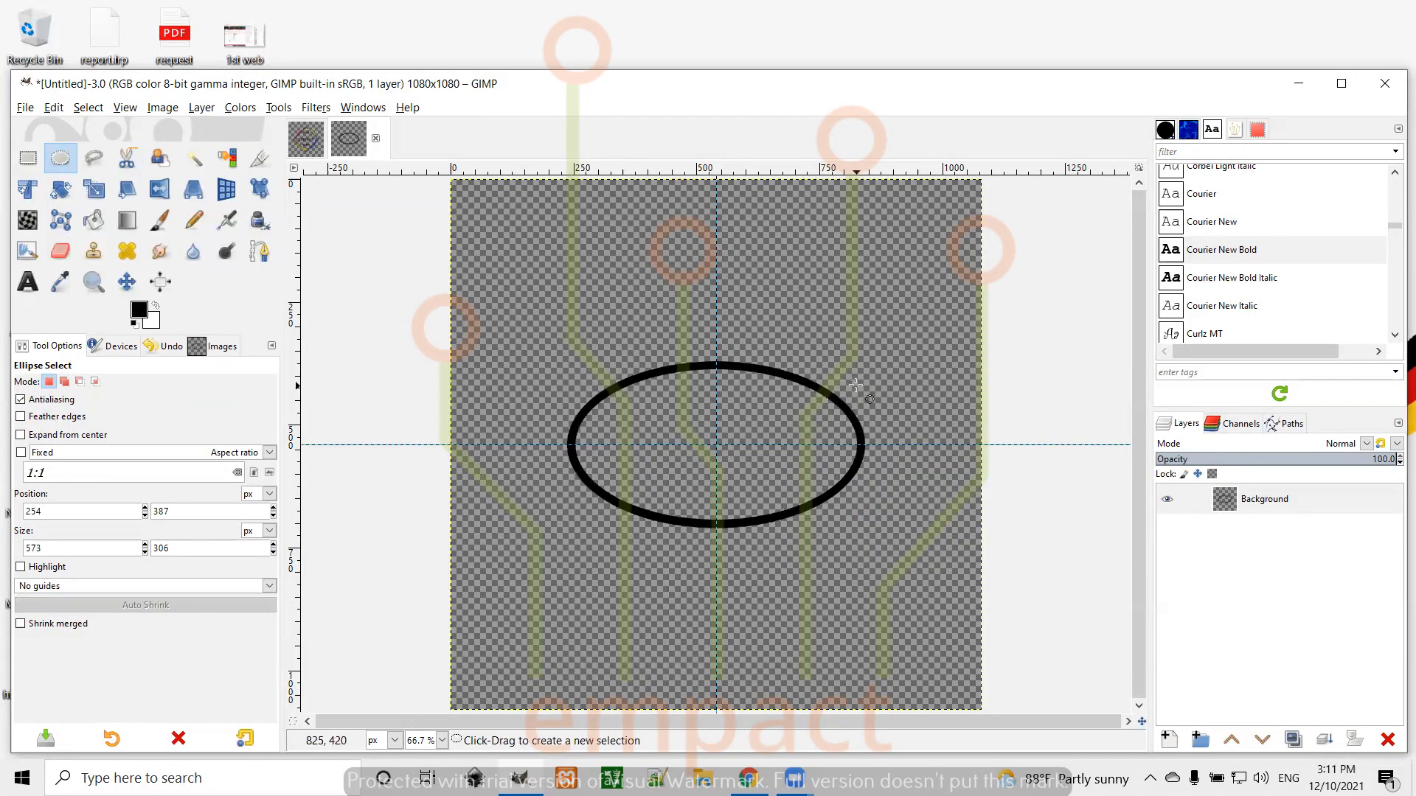
Step: Open logo.PNG from the recently used files as a new layer in the image
click(23, 109)
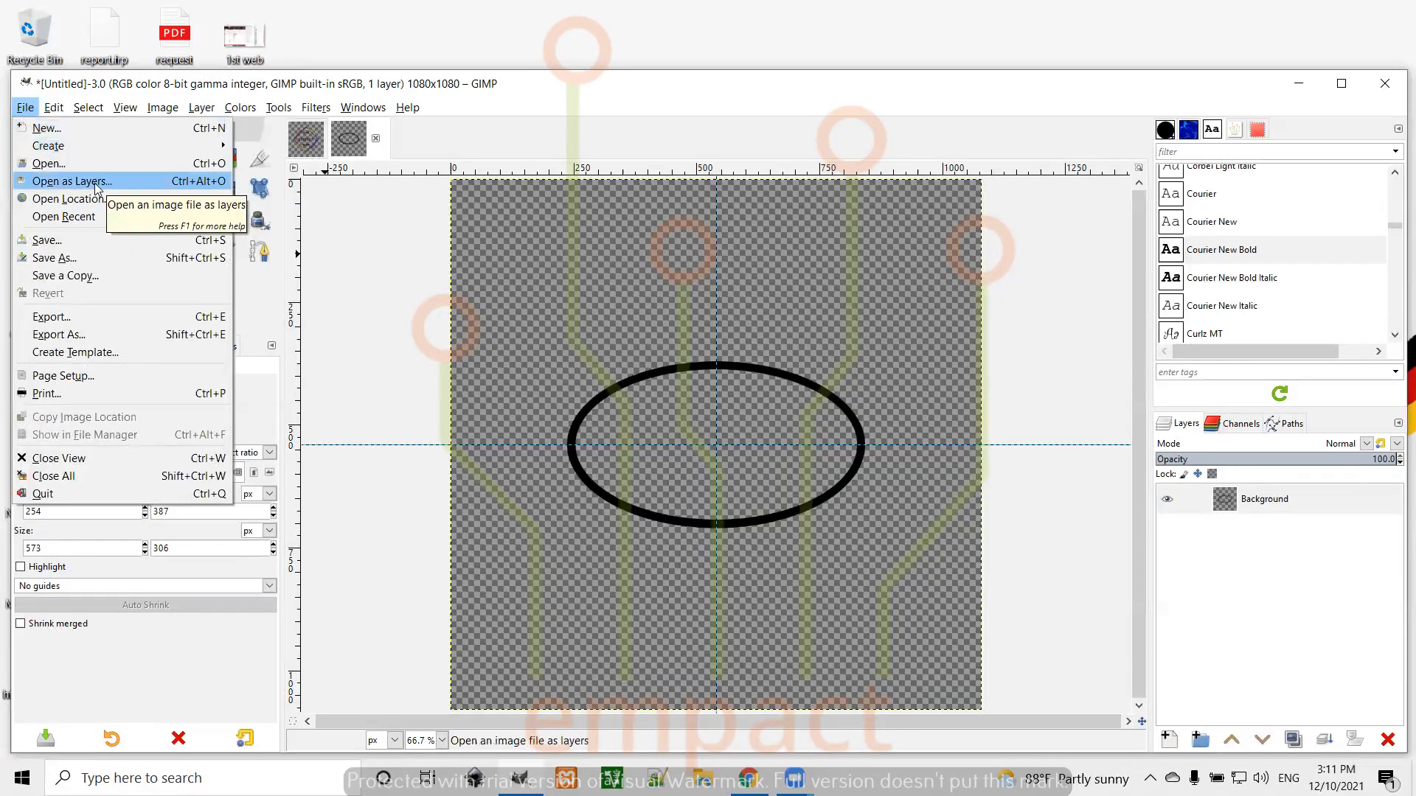
click(138, 185)
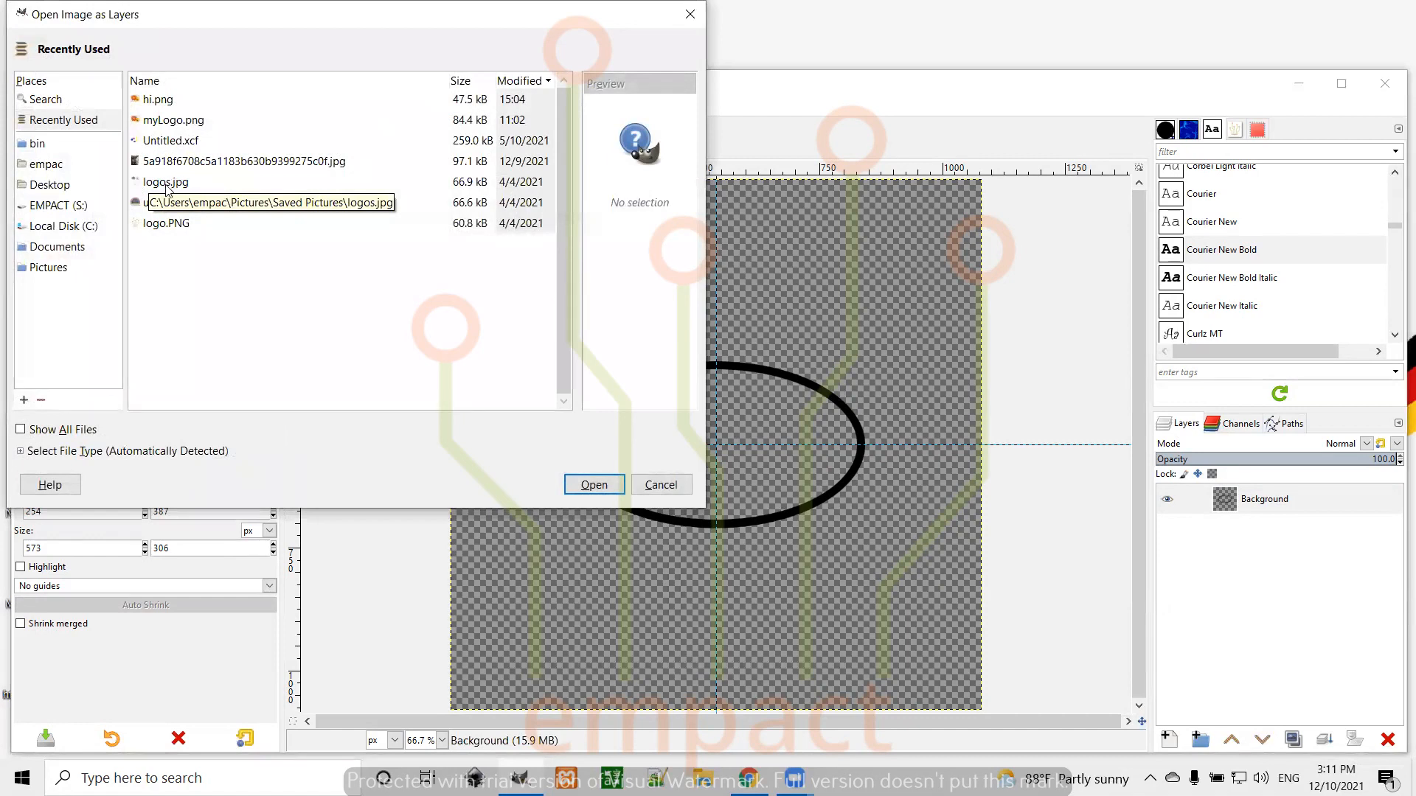
click(158, 224)
click(592, 486)
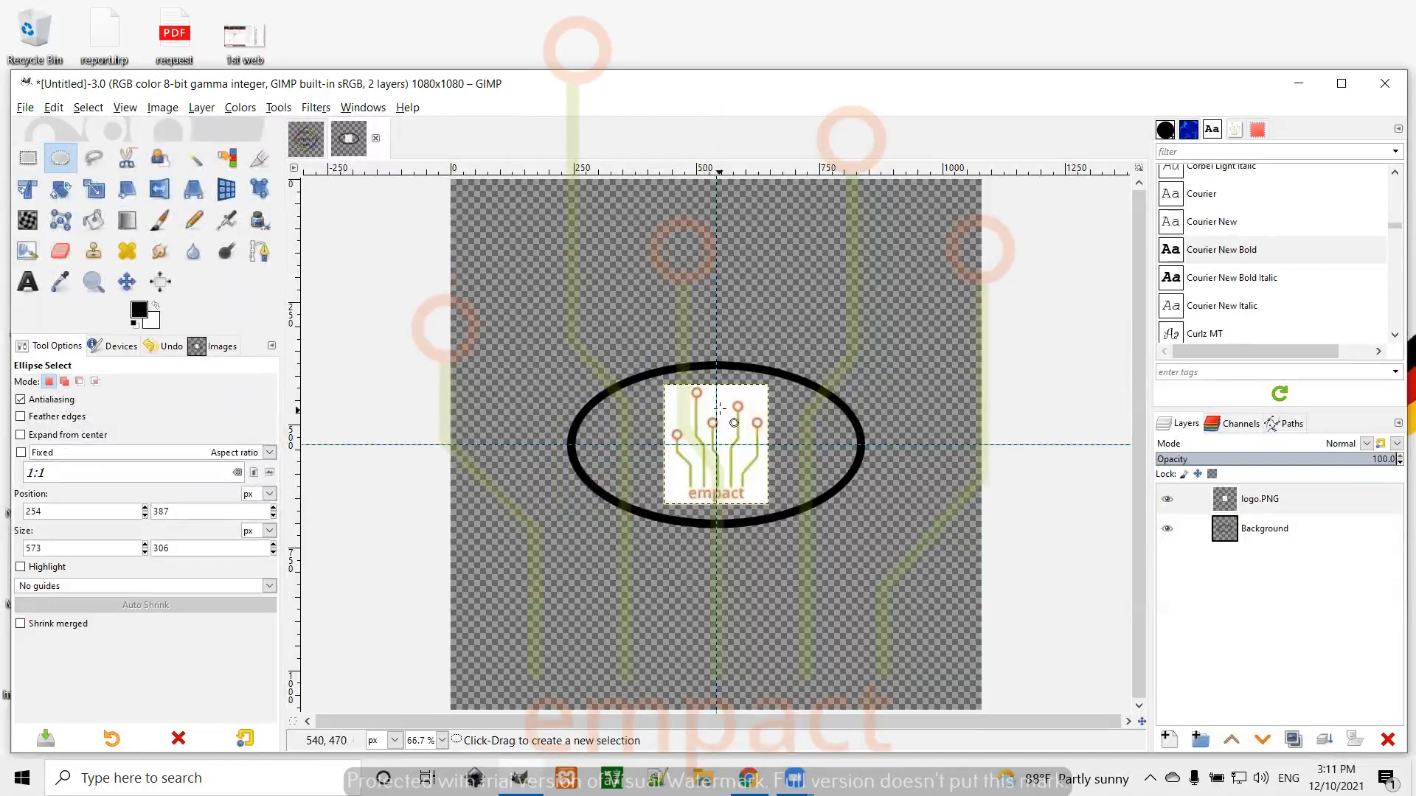
Step: Select the logo layer's white background by color and delete it
click(228, 160)
click(681, 401)
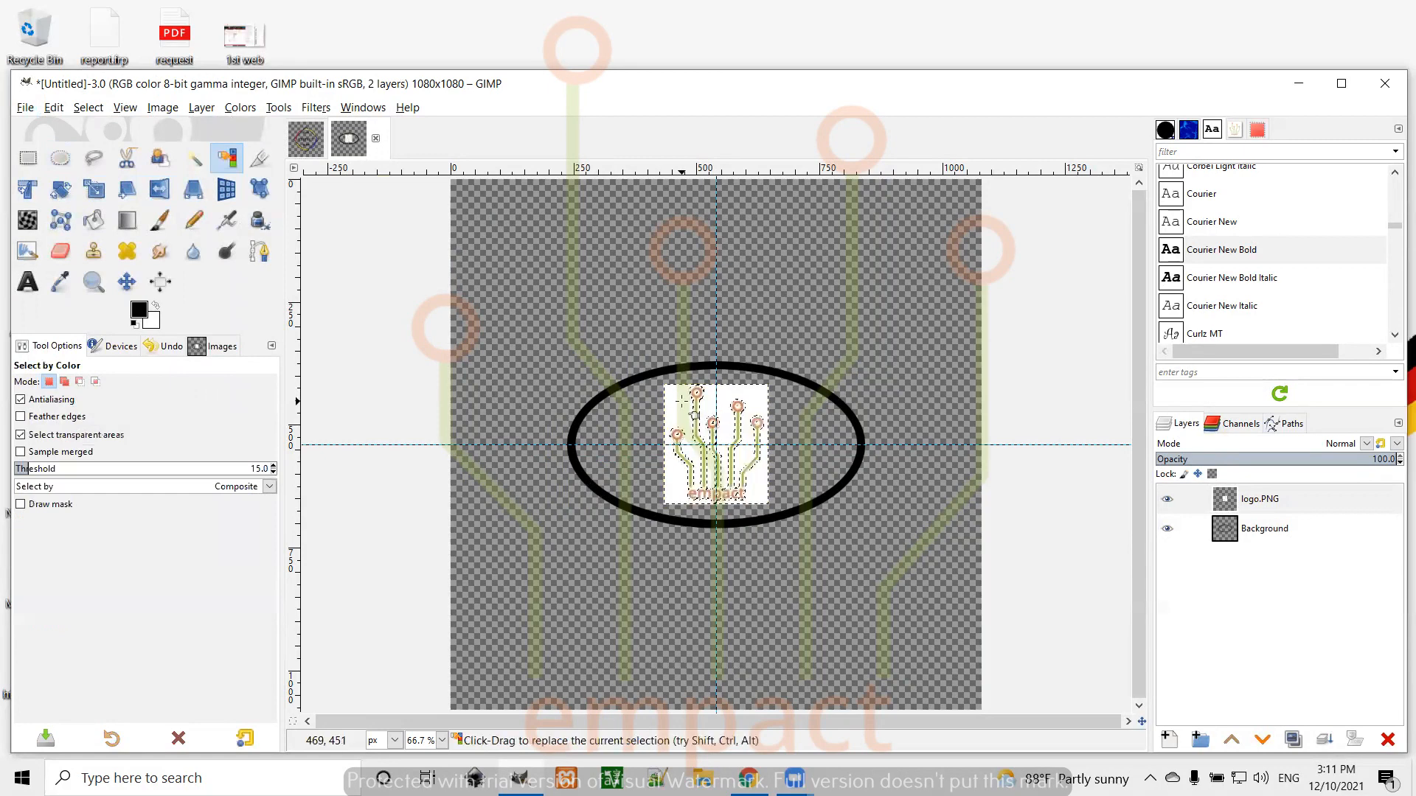
key(Delete)
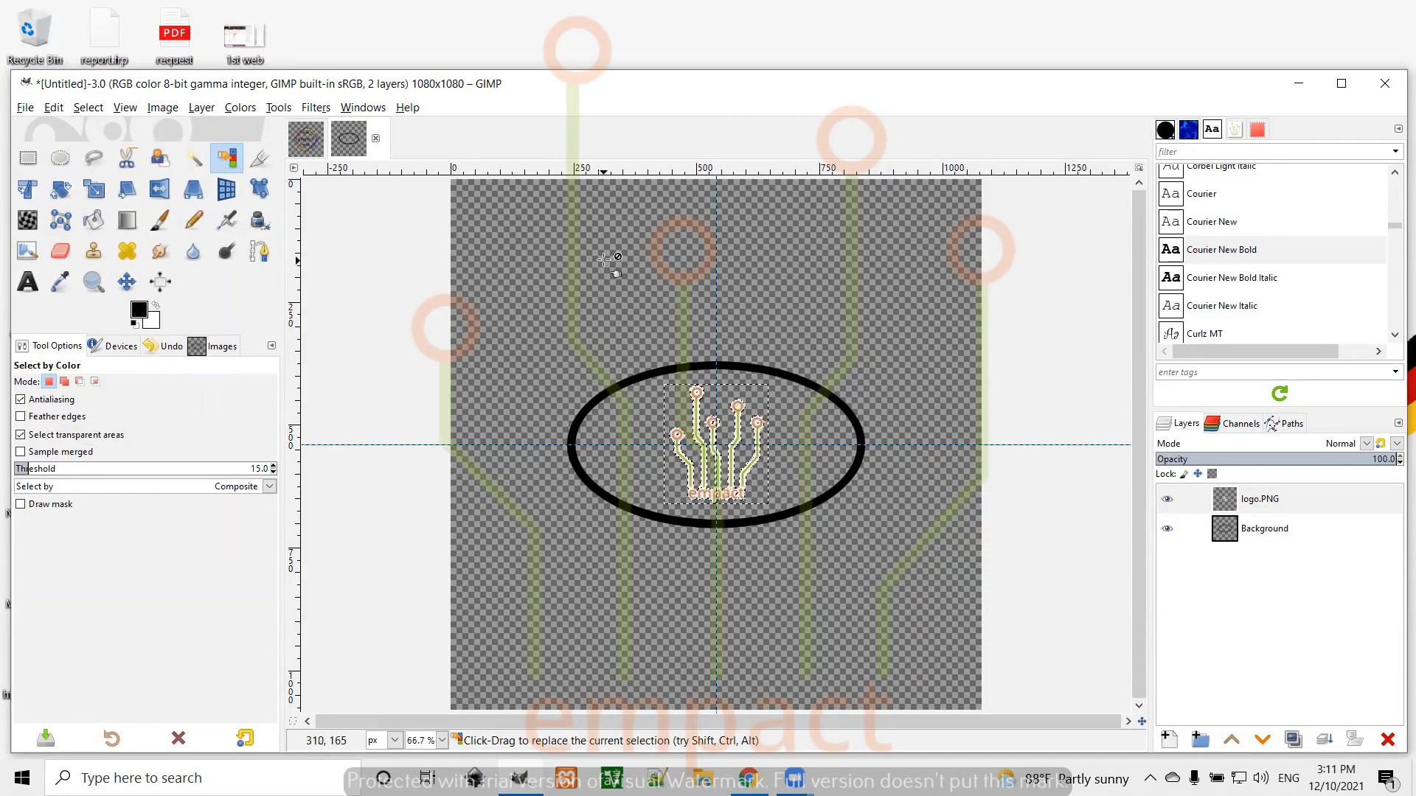
click(240, 108)
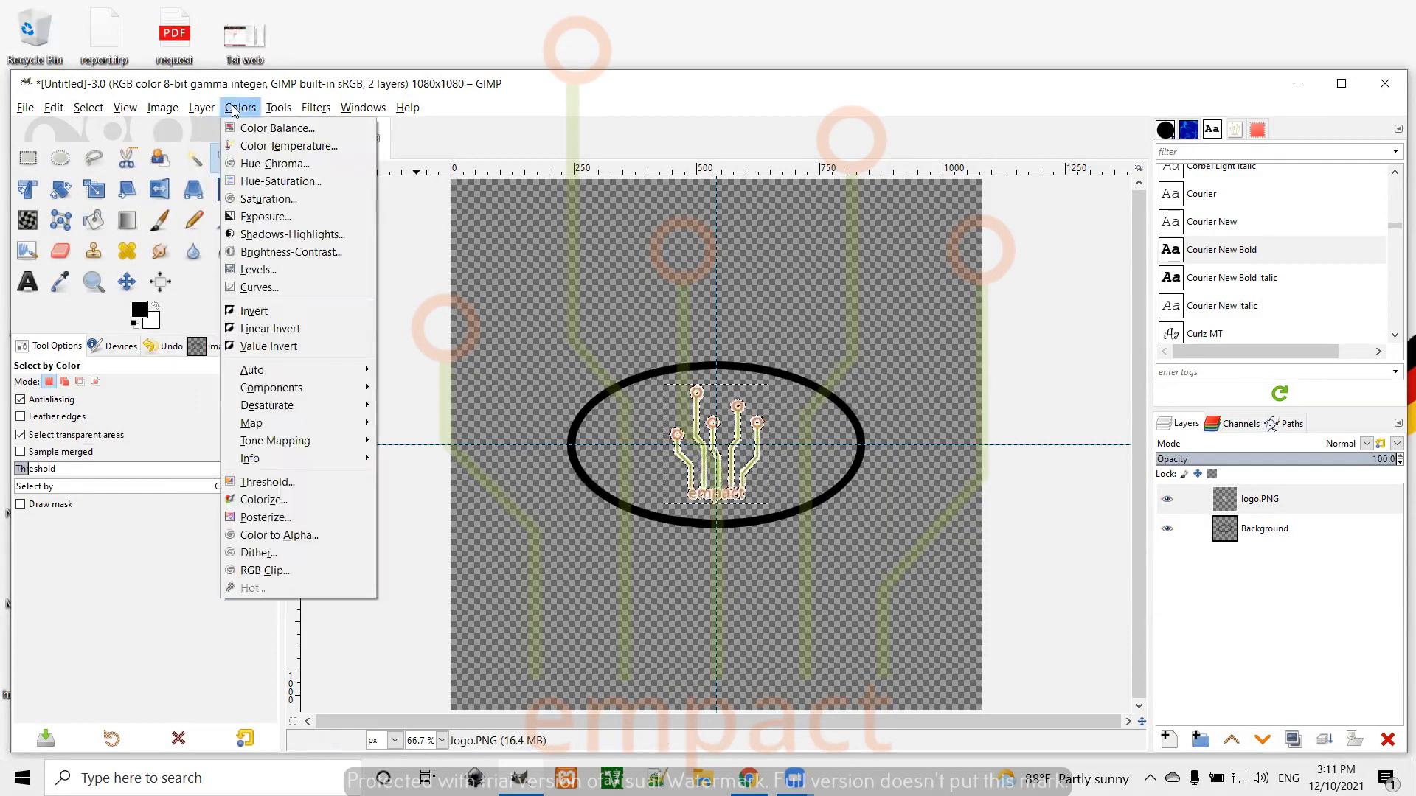
click(280, 200)
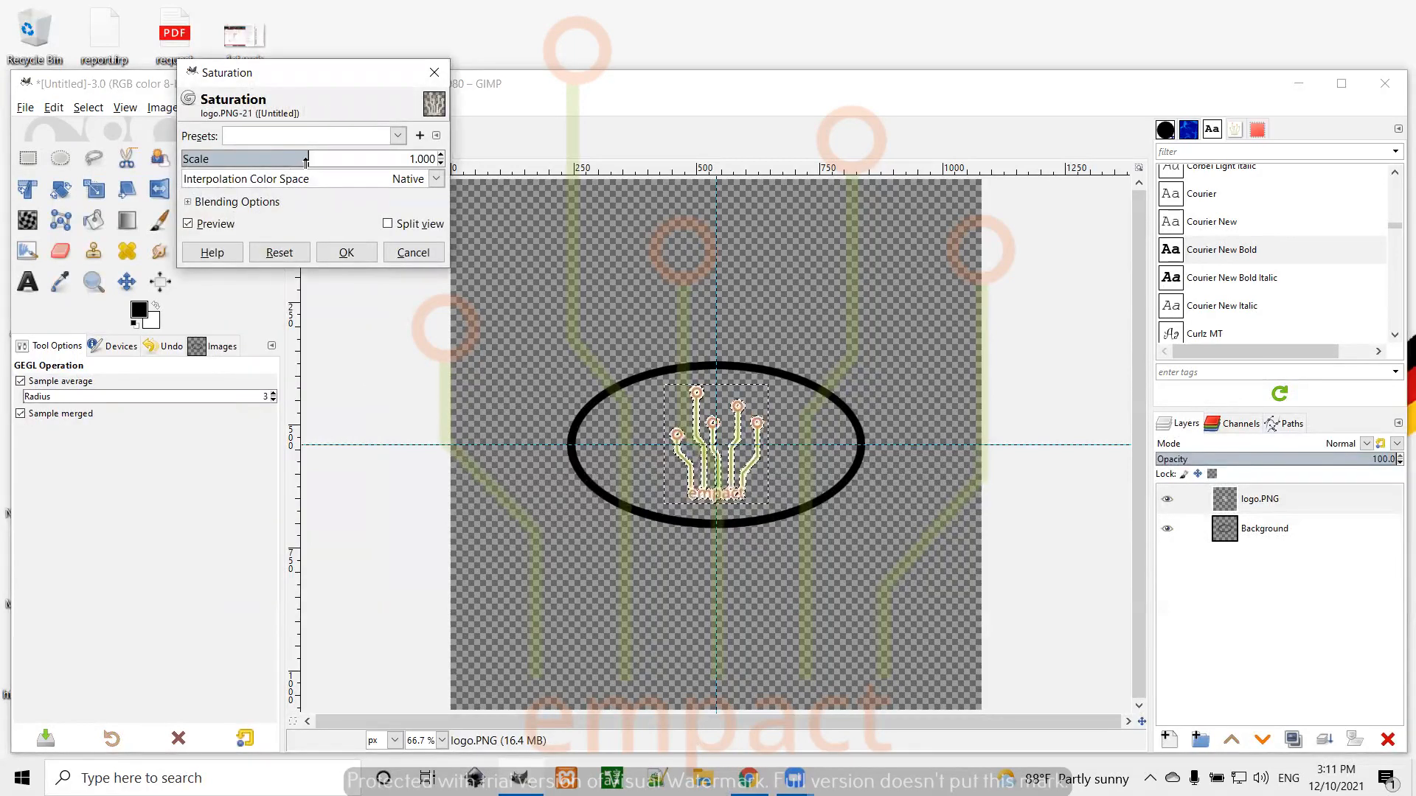
drag(306, 161, 458, 156)
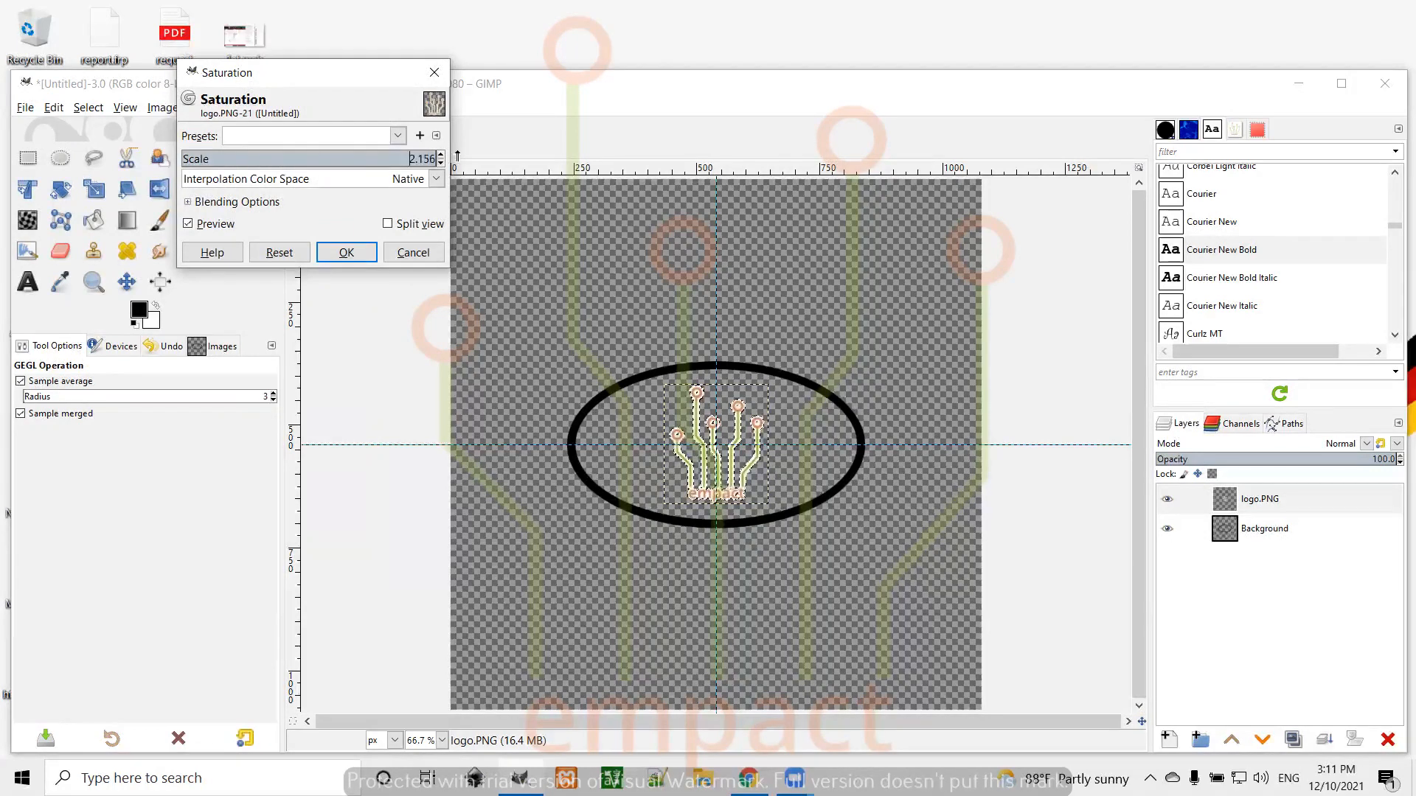
click(413, 254)
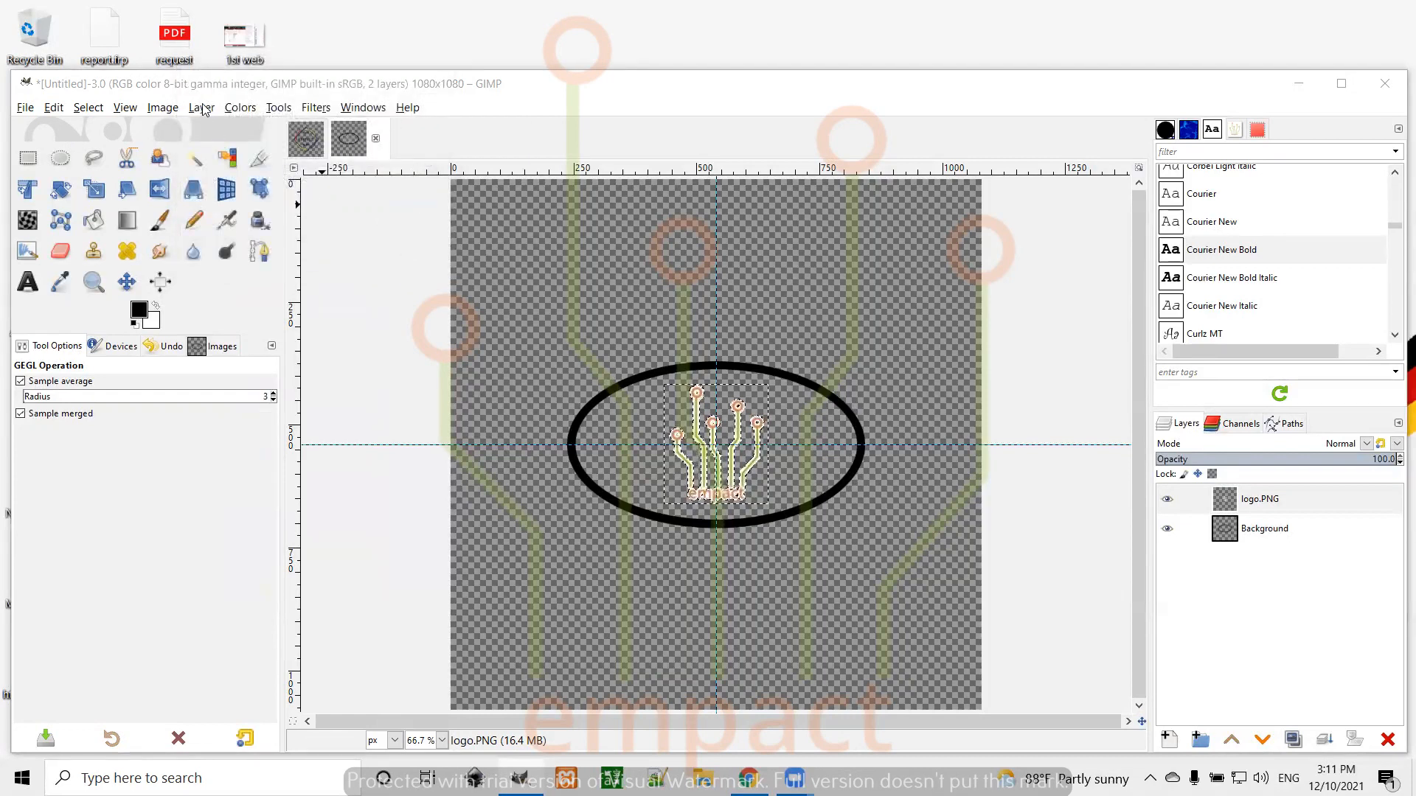
click(241, 109)
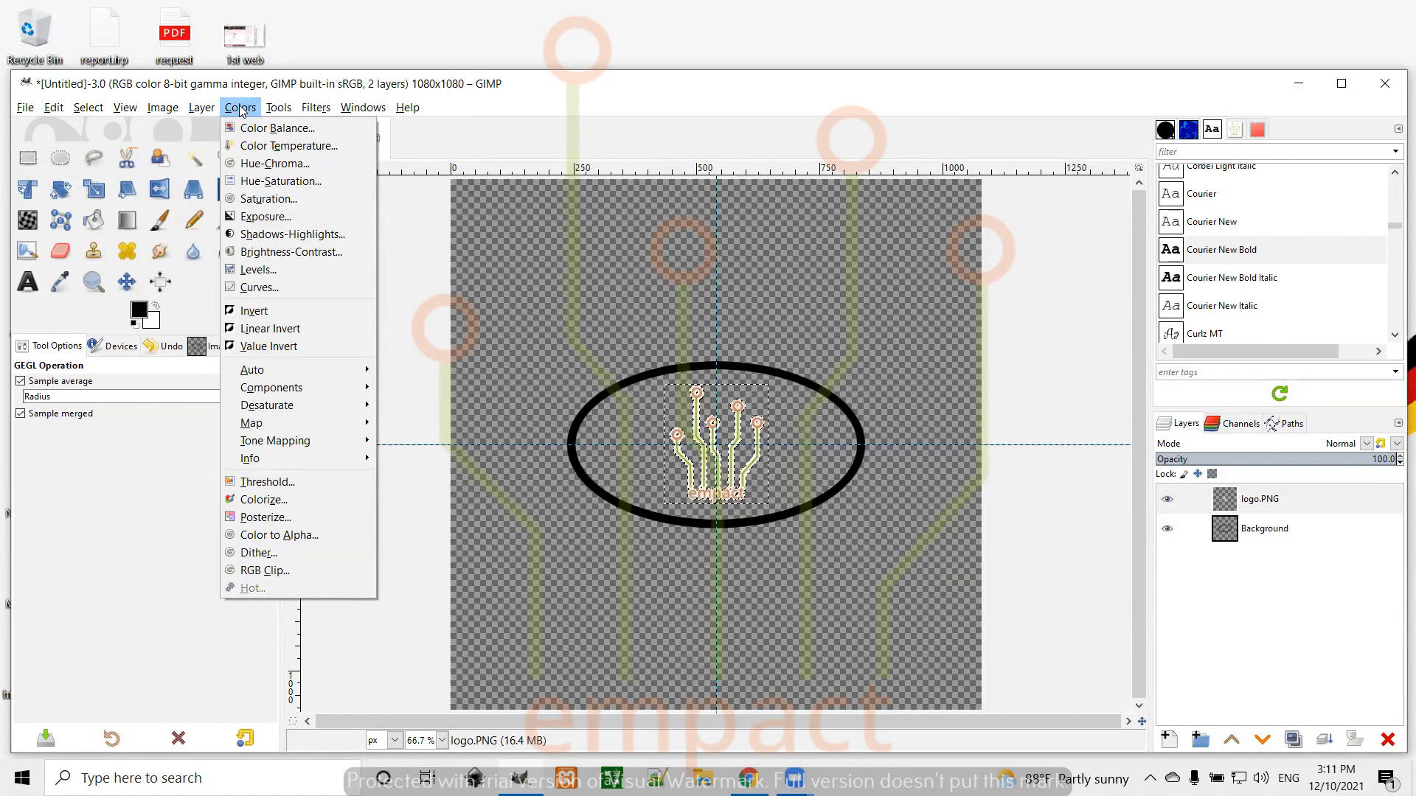
click(308, 184)
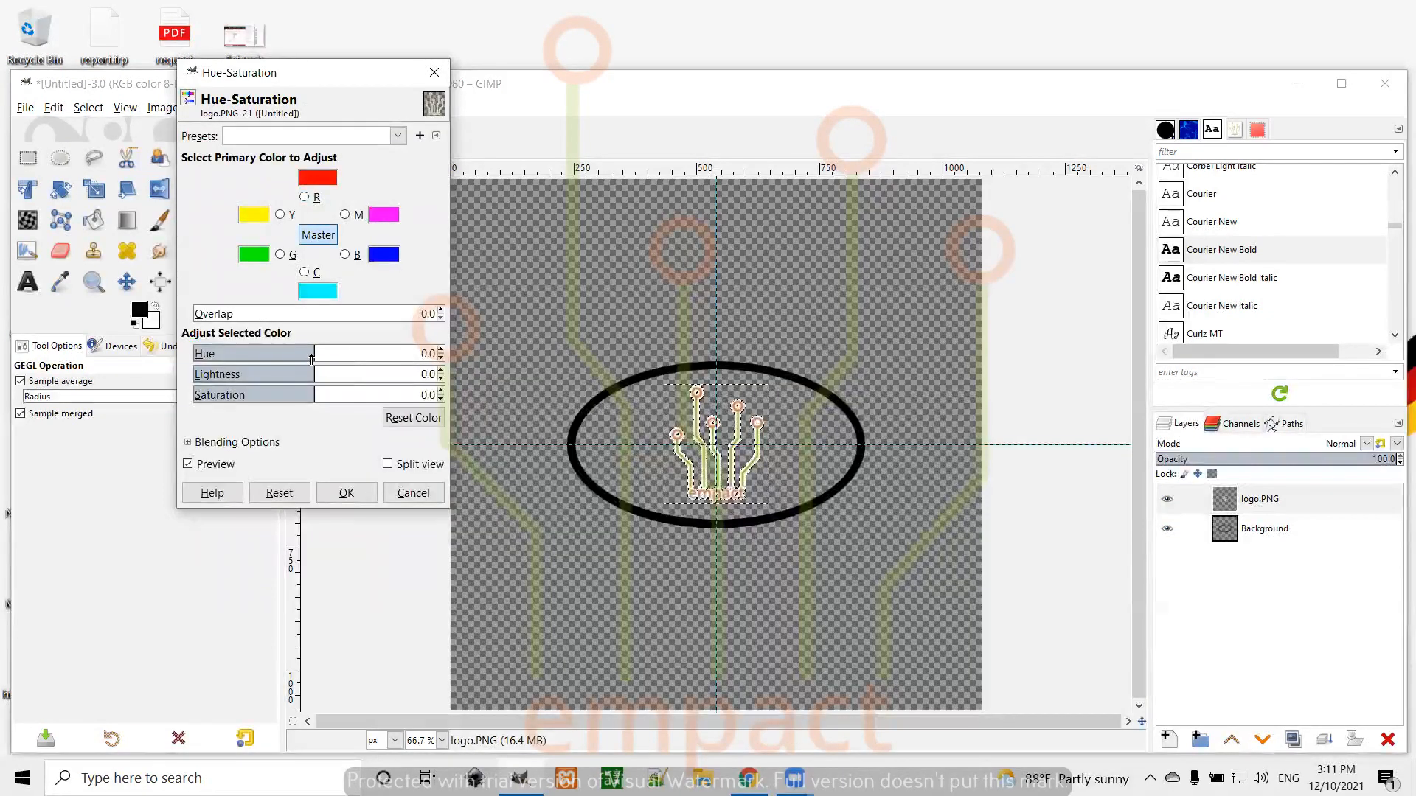
drag(311, 358, 193, 368)
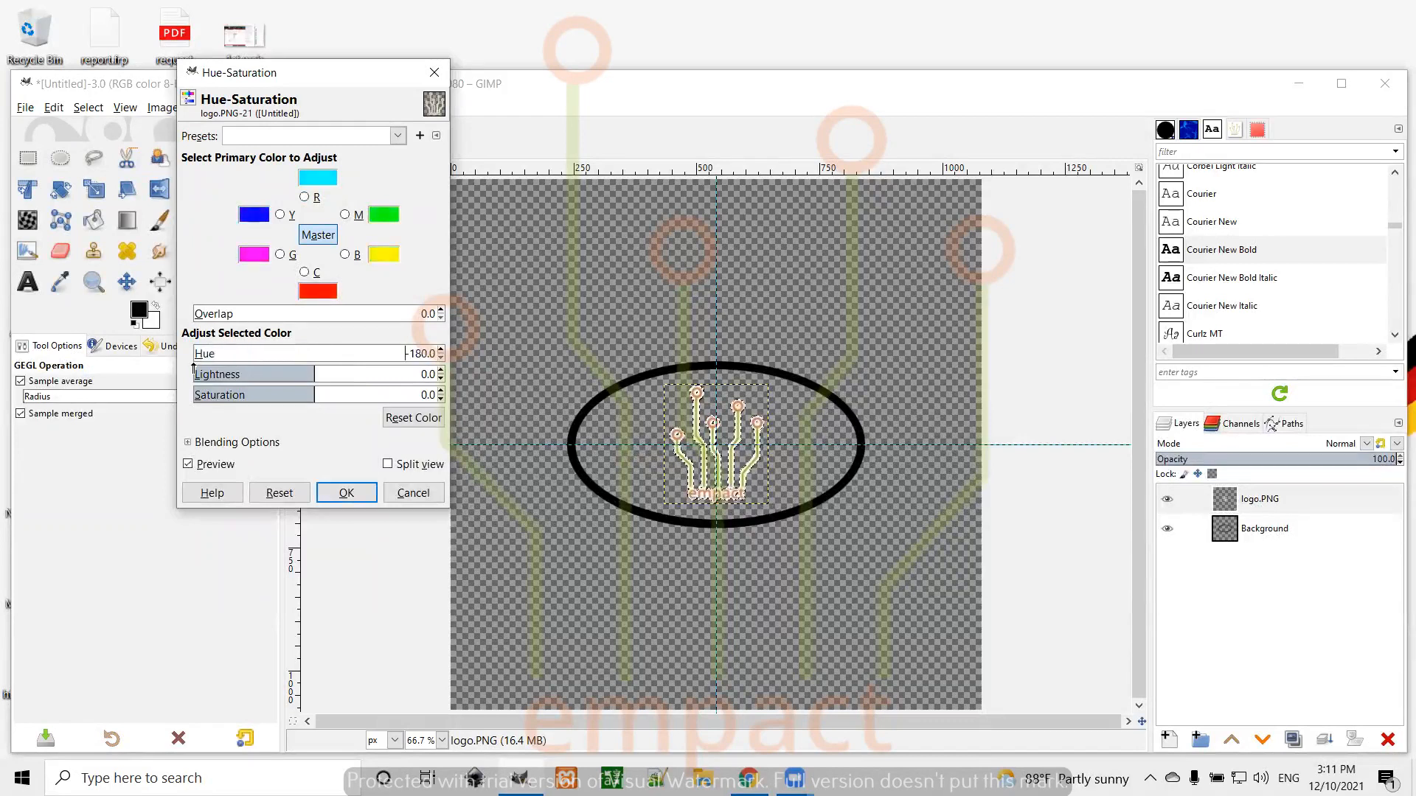
drag(316, 374, 173, 387)
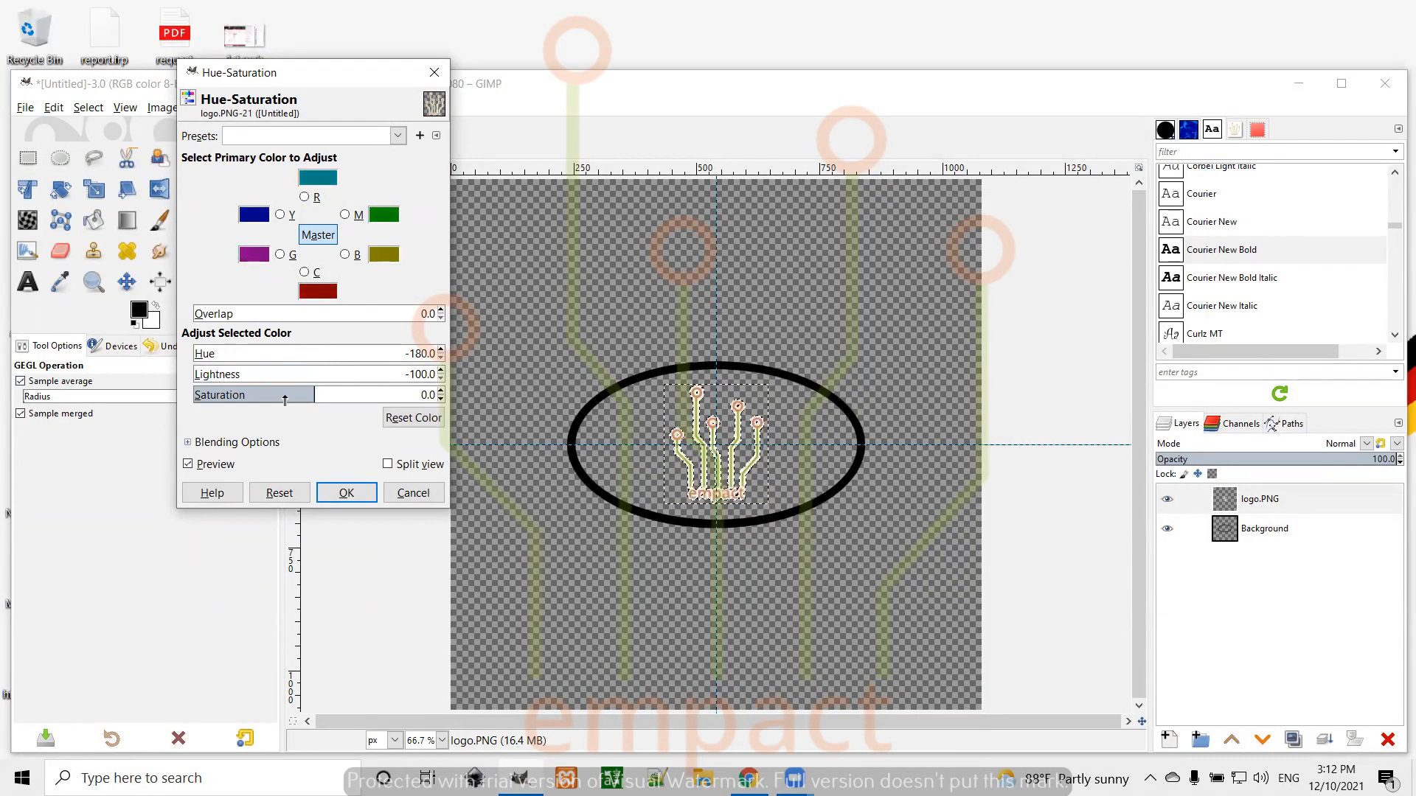
drag(314, 394, 168, 396)
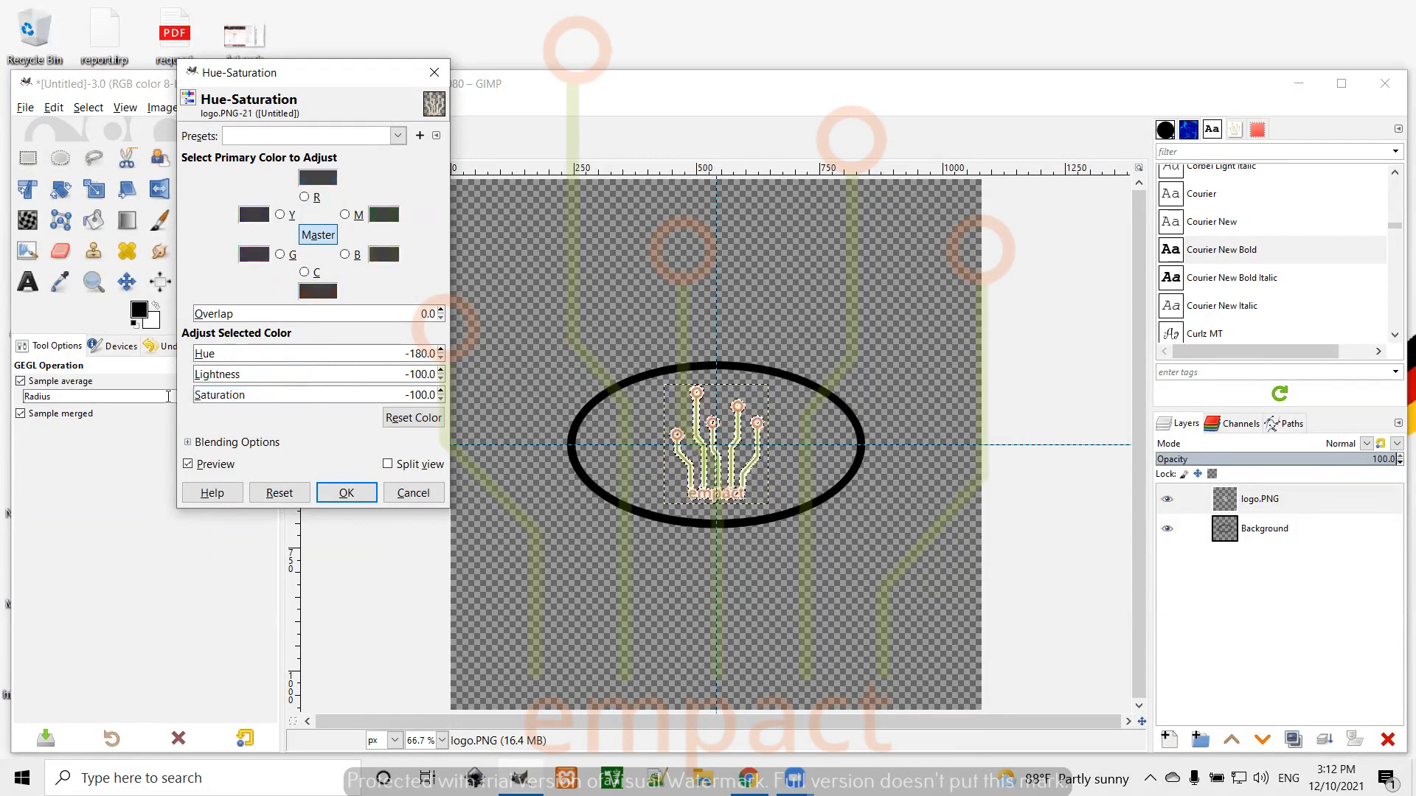
click(425, 498)
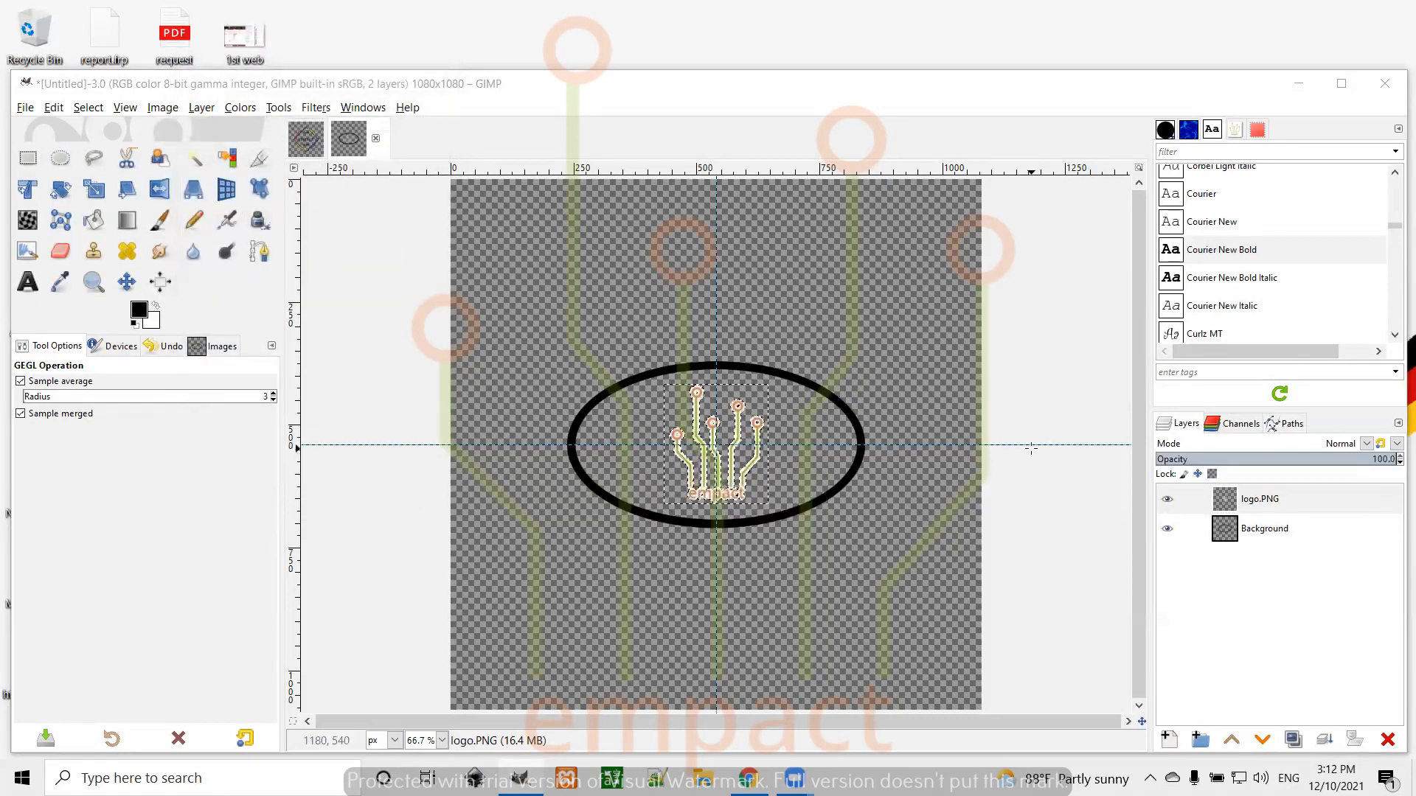
click(1230, 504)
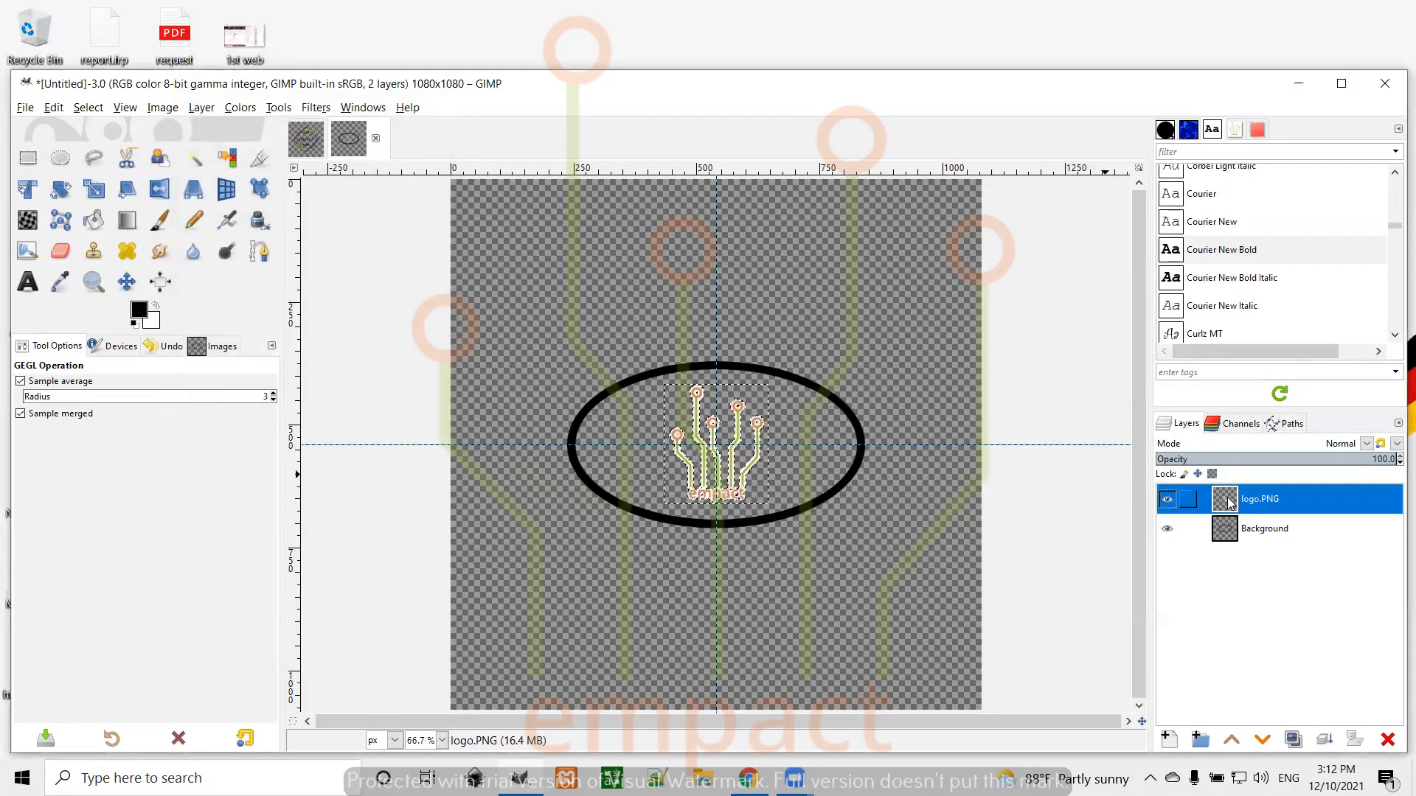
right_click(1230, 504)
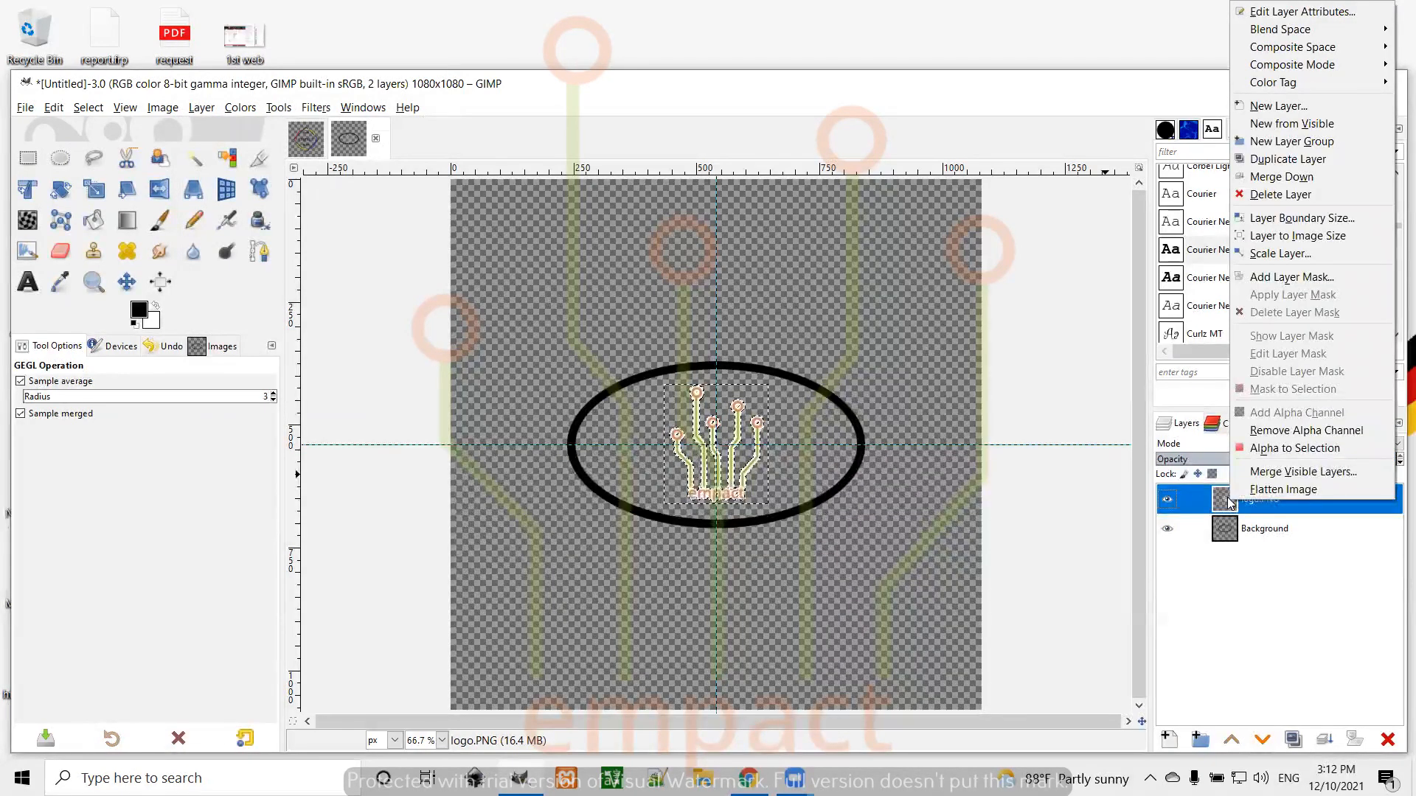
click(1294, 253)
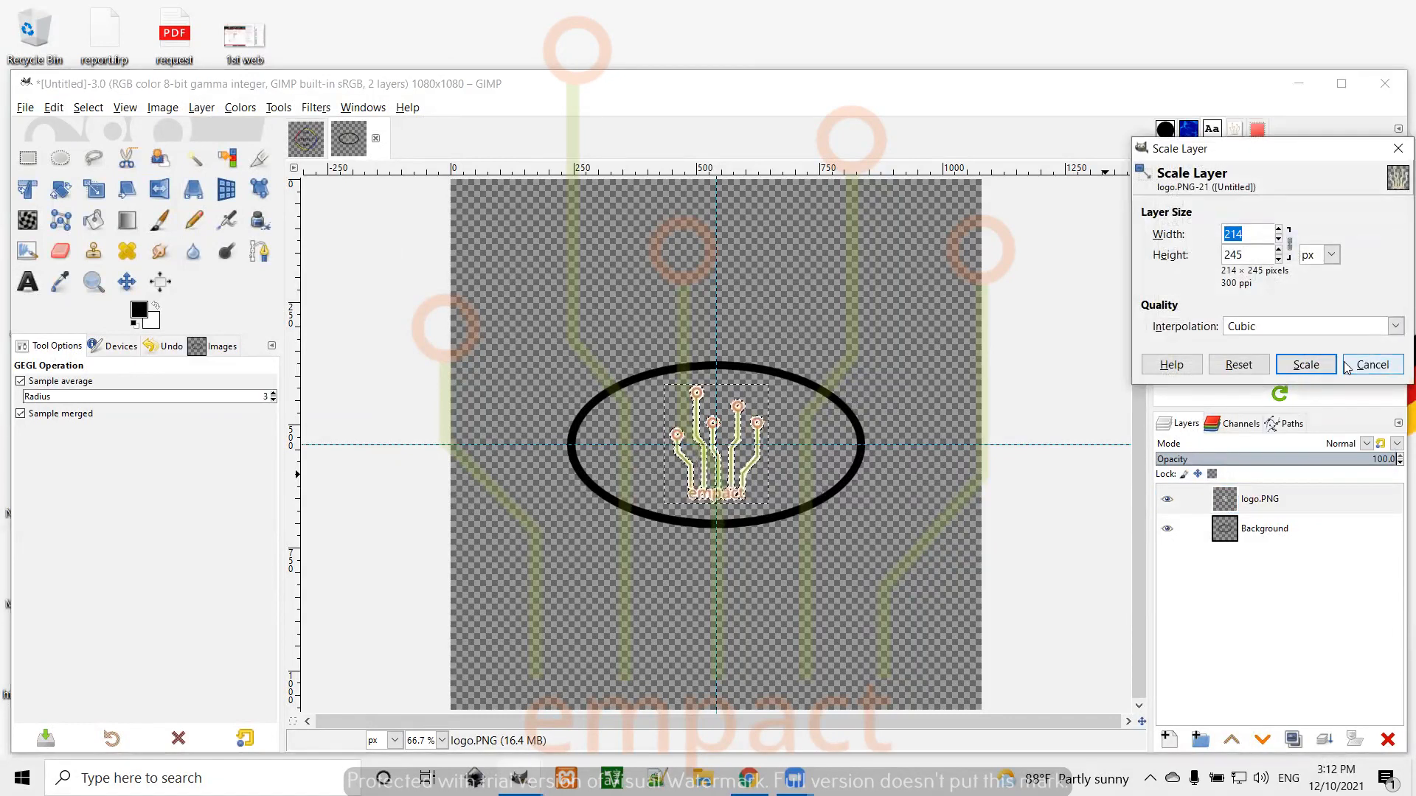
click(1372, 364)
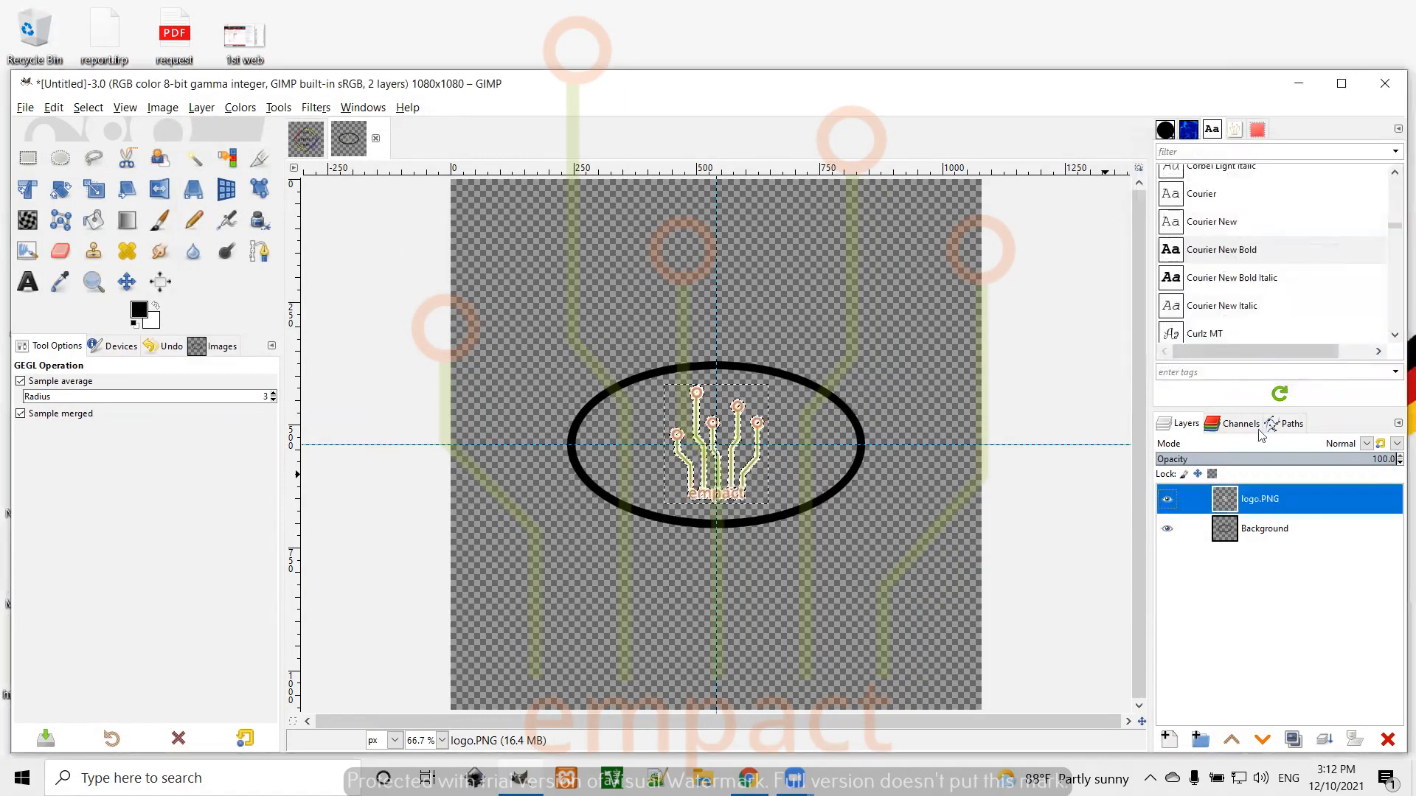
right_click(1246, 503)
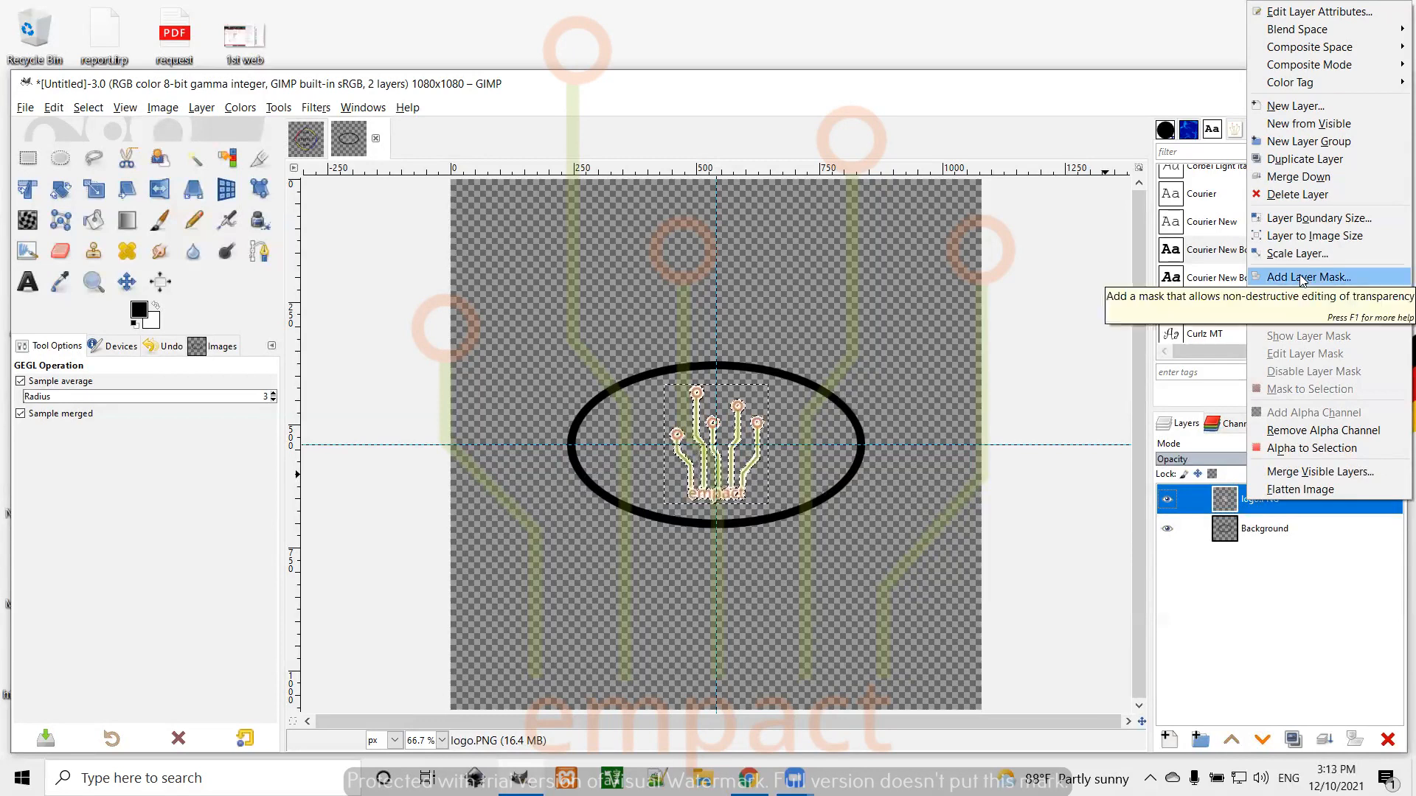
click(765, 552)
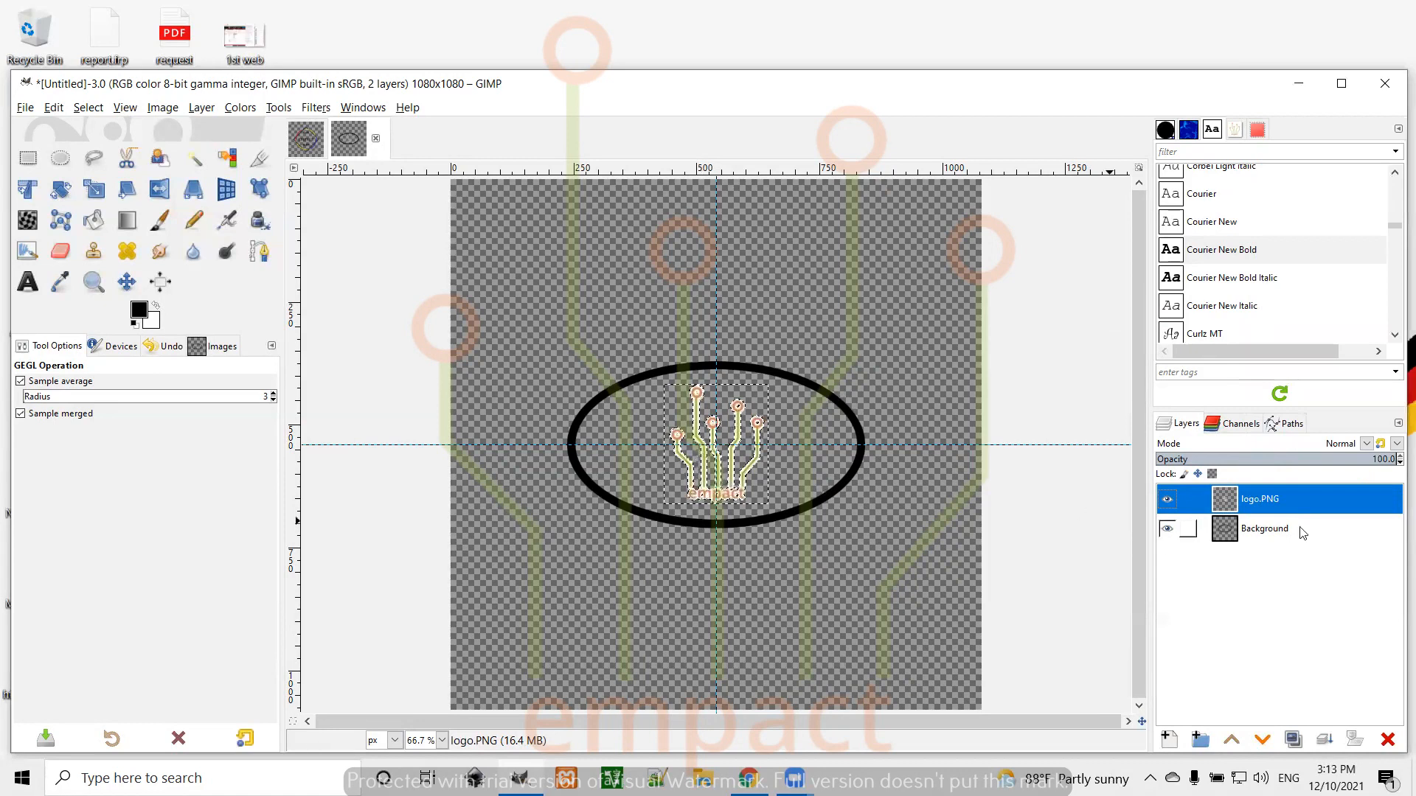
click(240, 107)
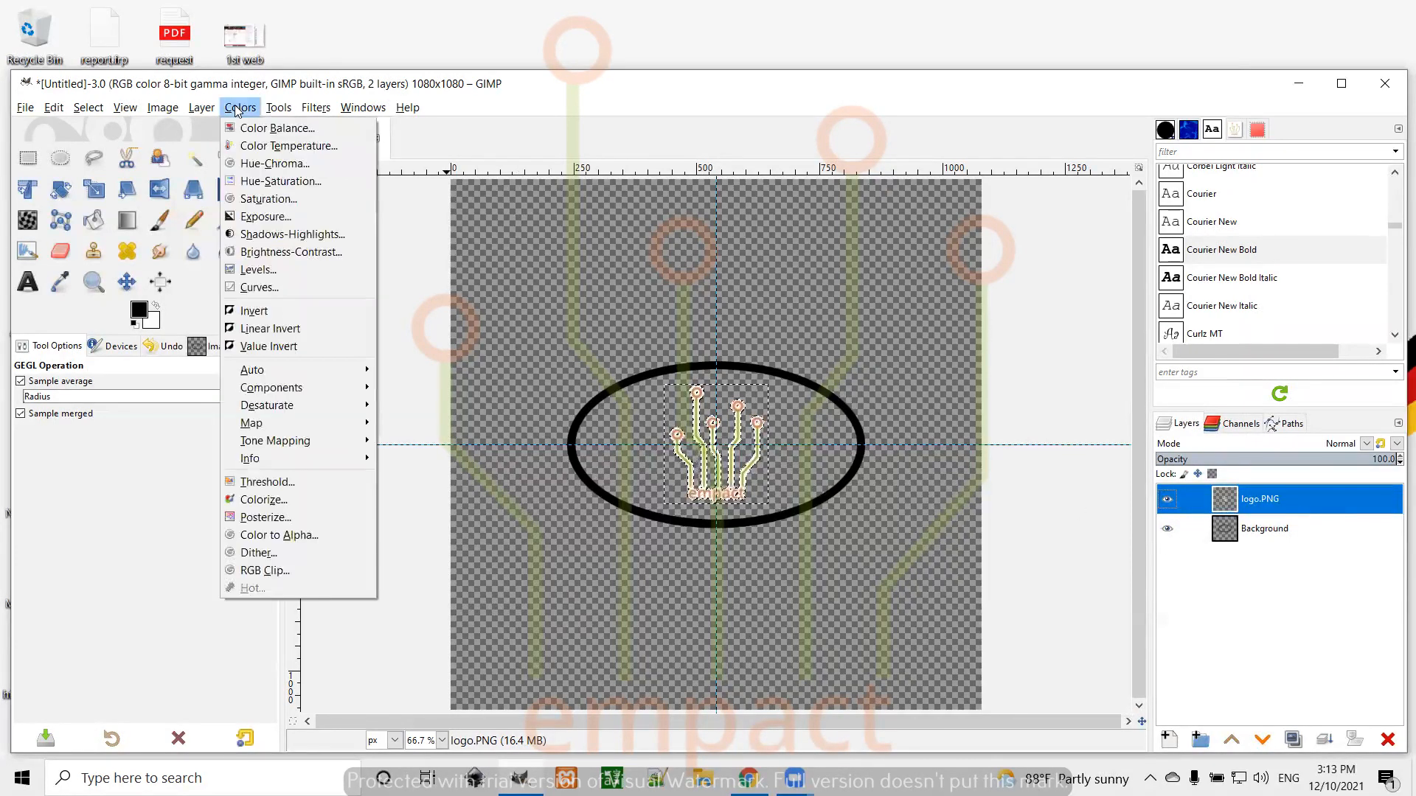
click(318, 198)
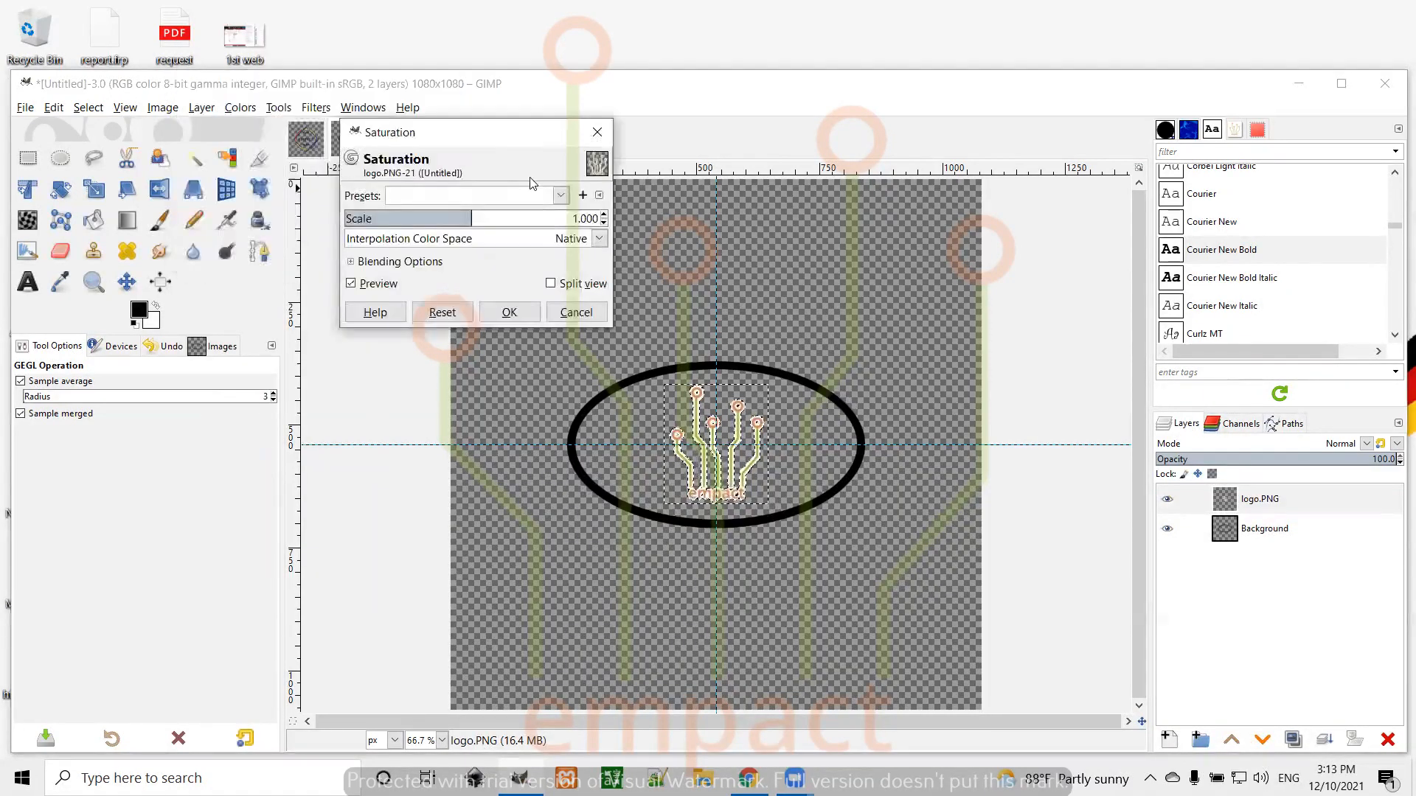
click(600, 238)
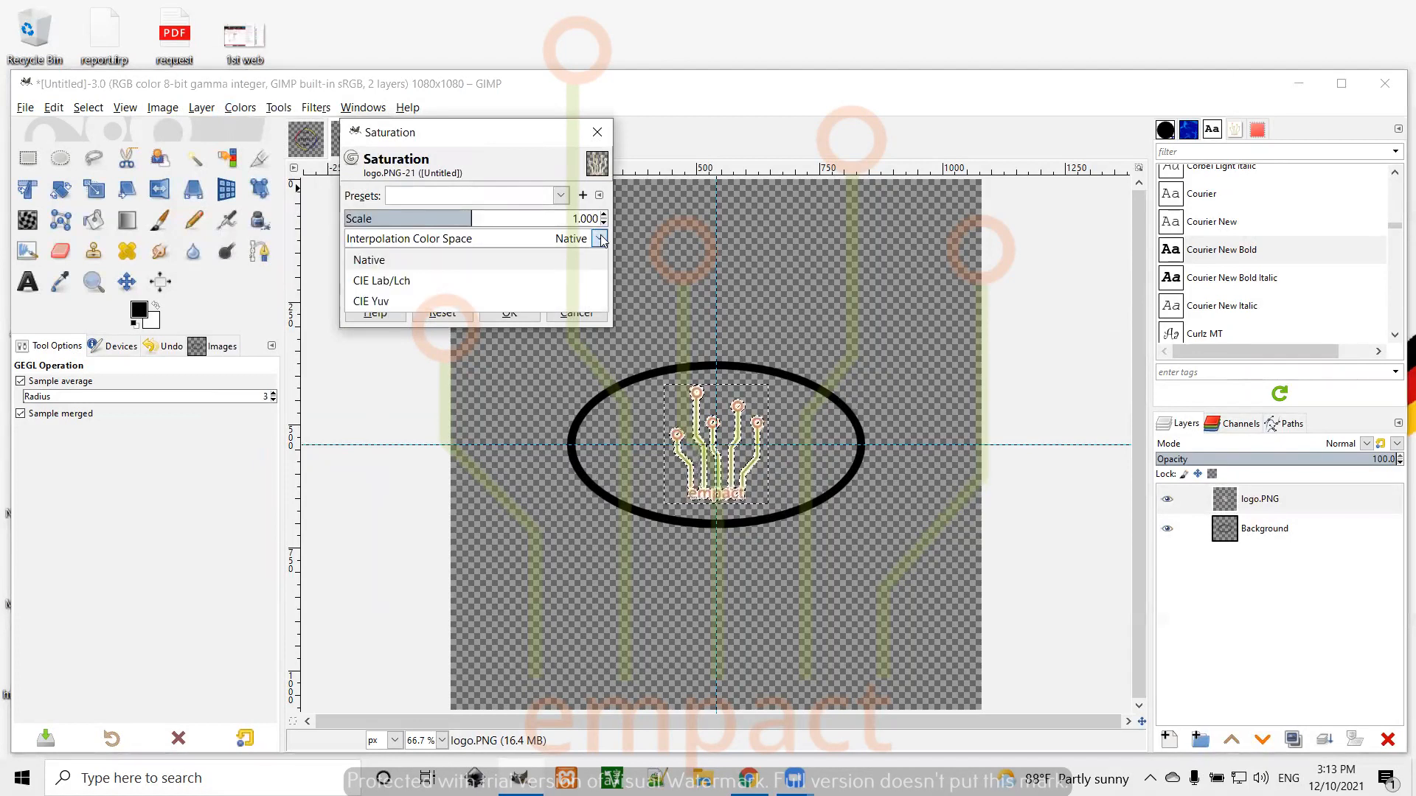
click(601, 238)
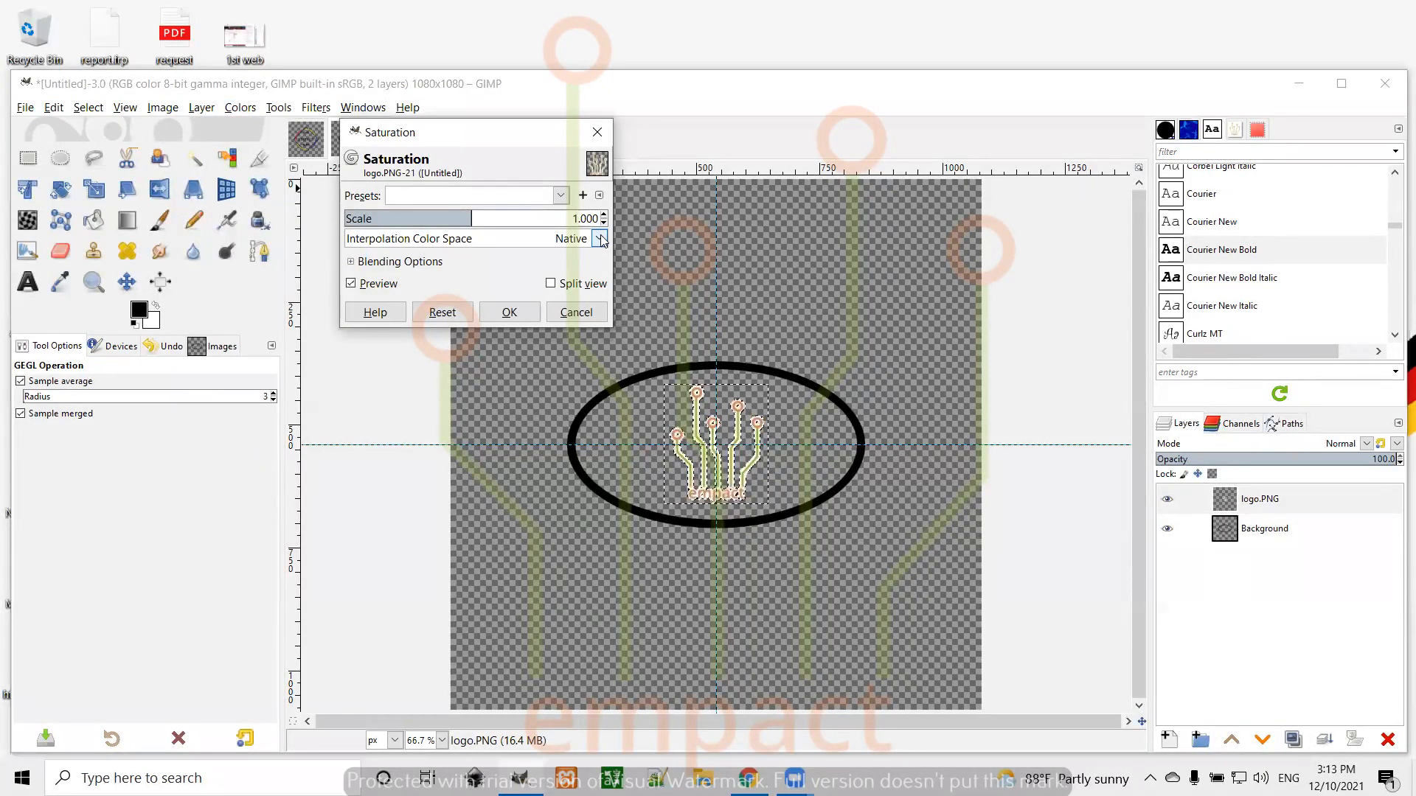
click(559, 196)
click(559, 196)
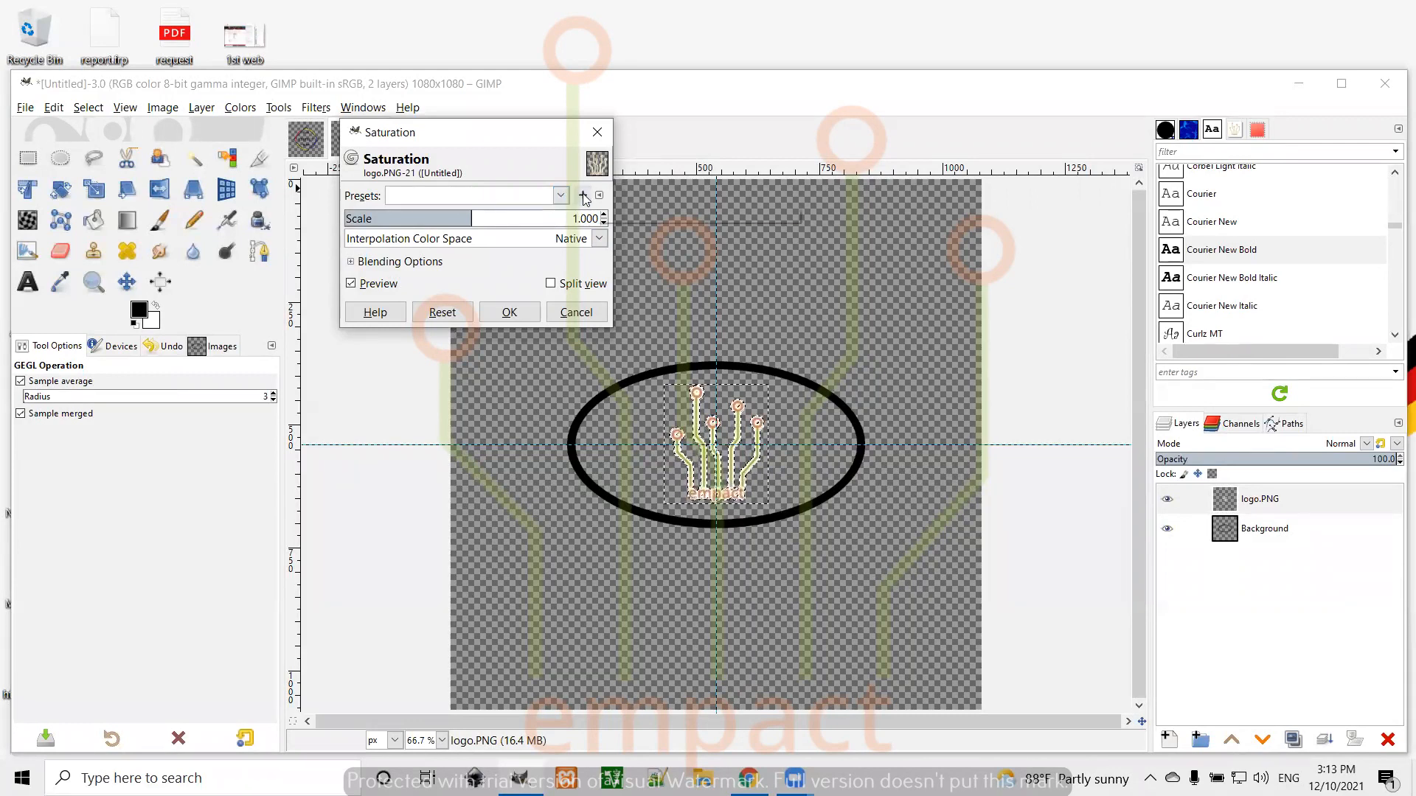
click(583, 314)
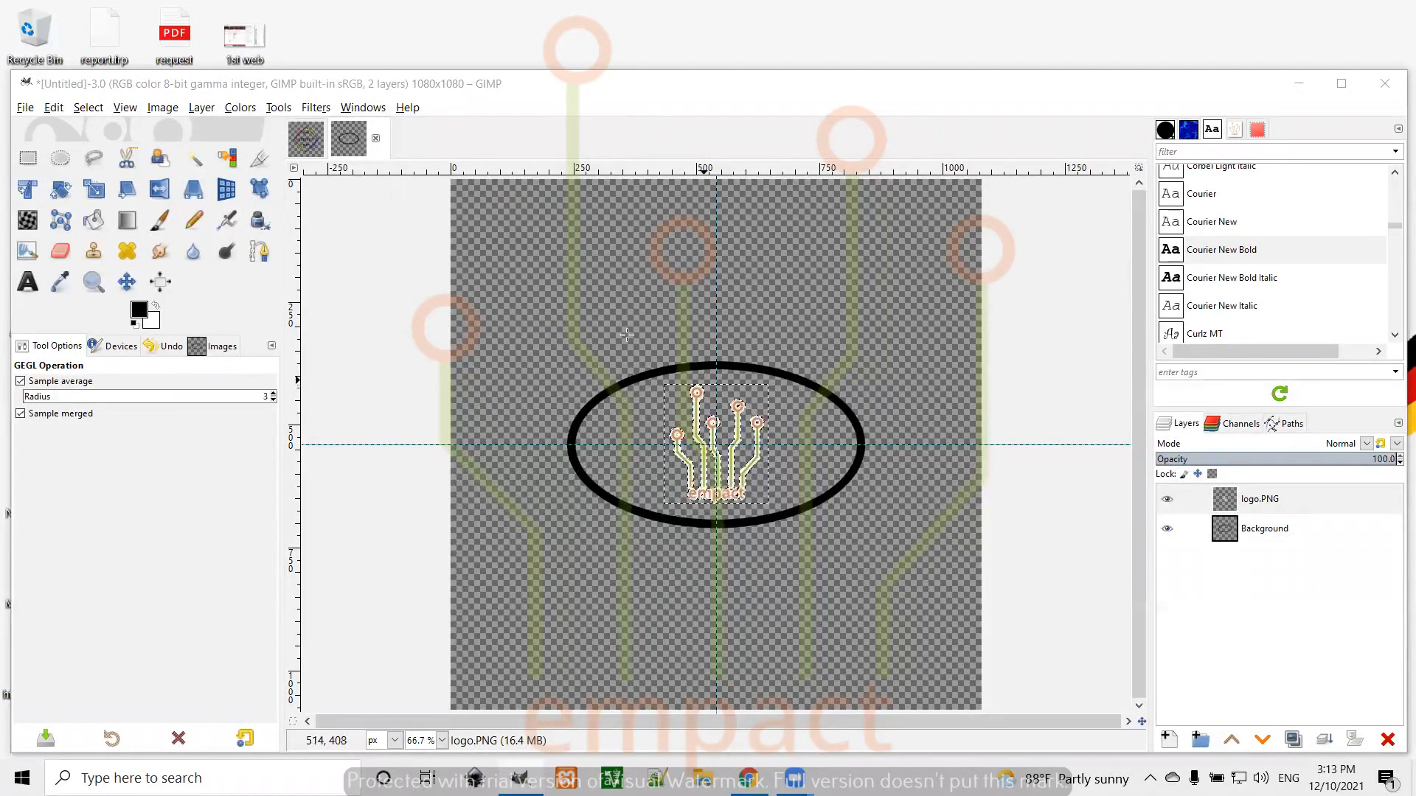
Step: Apply Color Balance to the logo layer with the midtones color levels reset
click(232, 114)
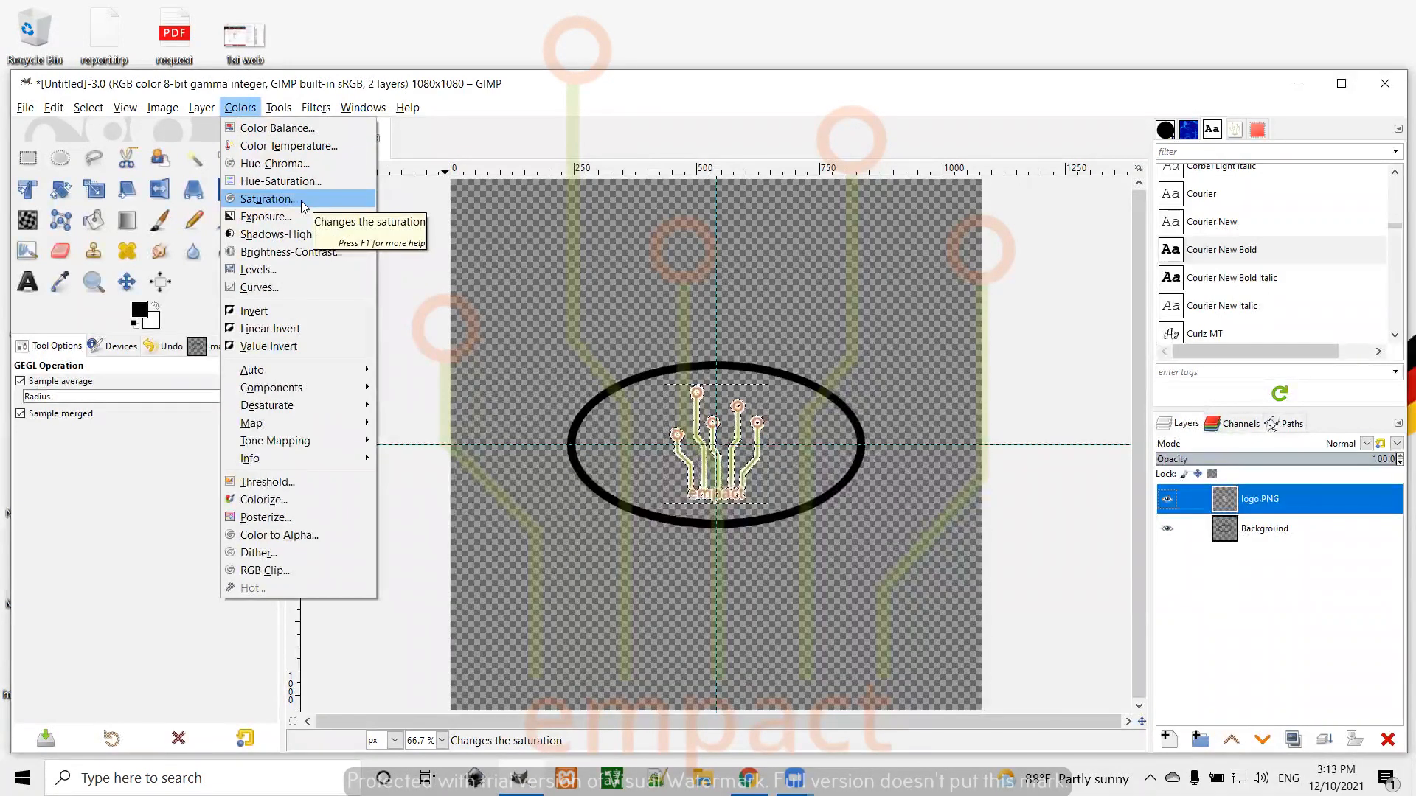
click(314, 130)
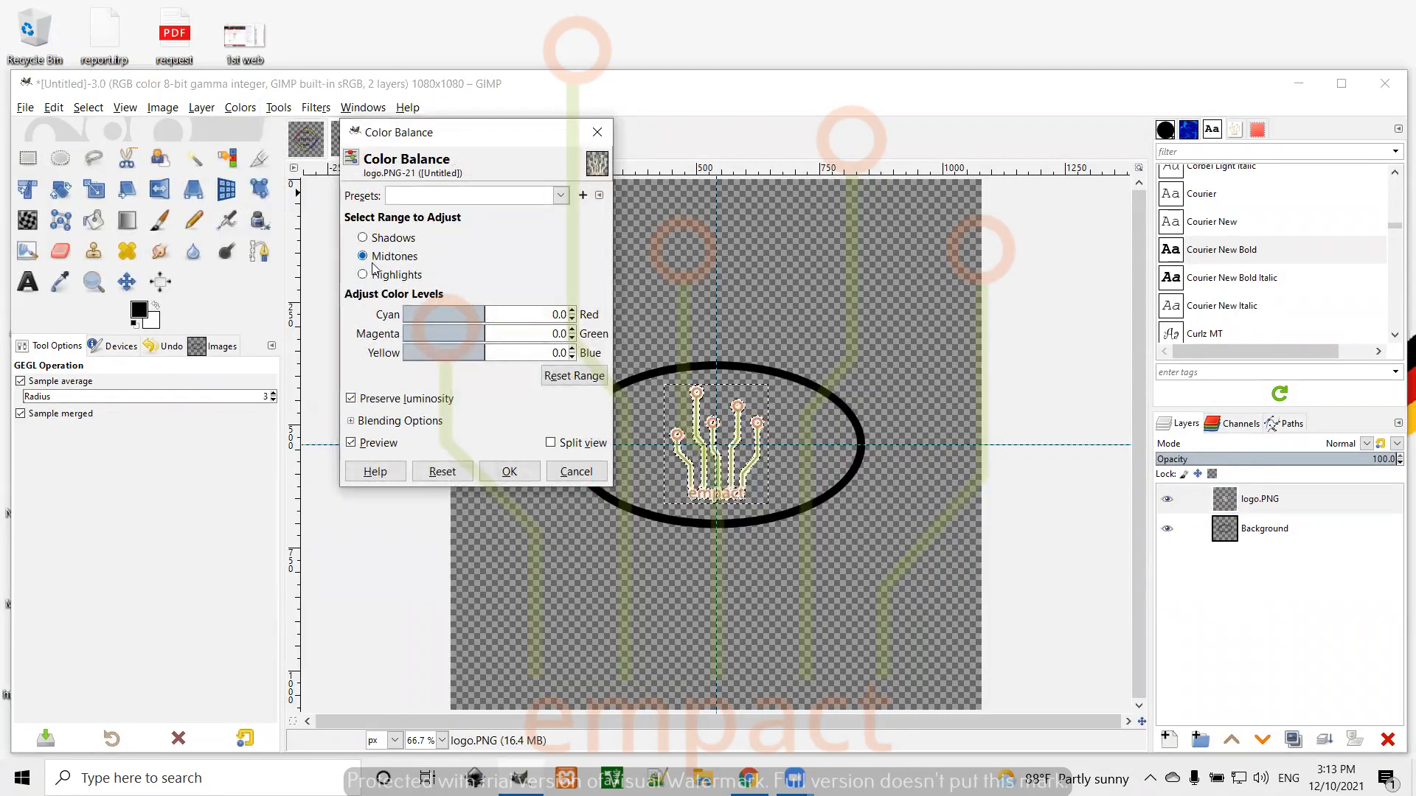
click(560, 195)
click(549, 216)
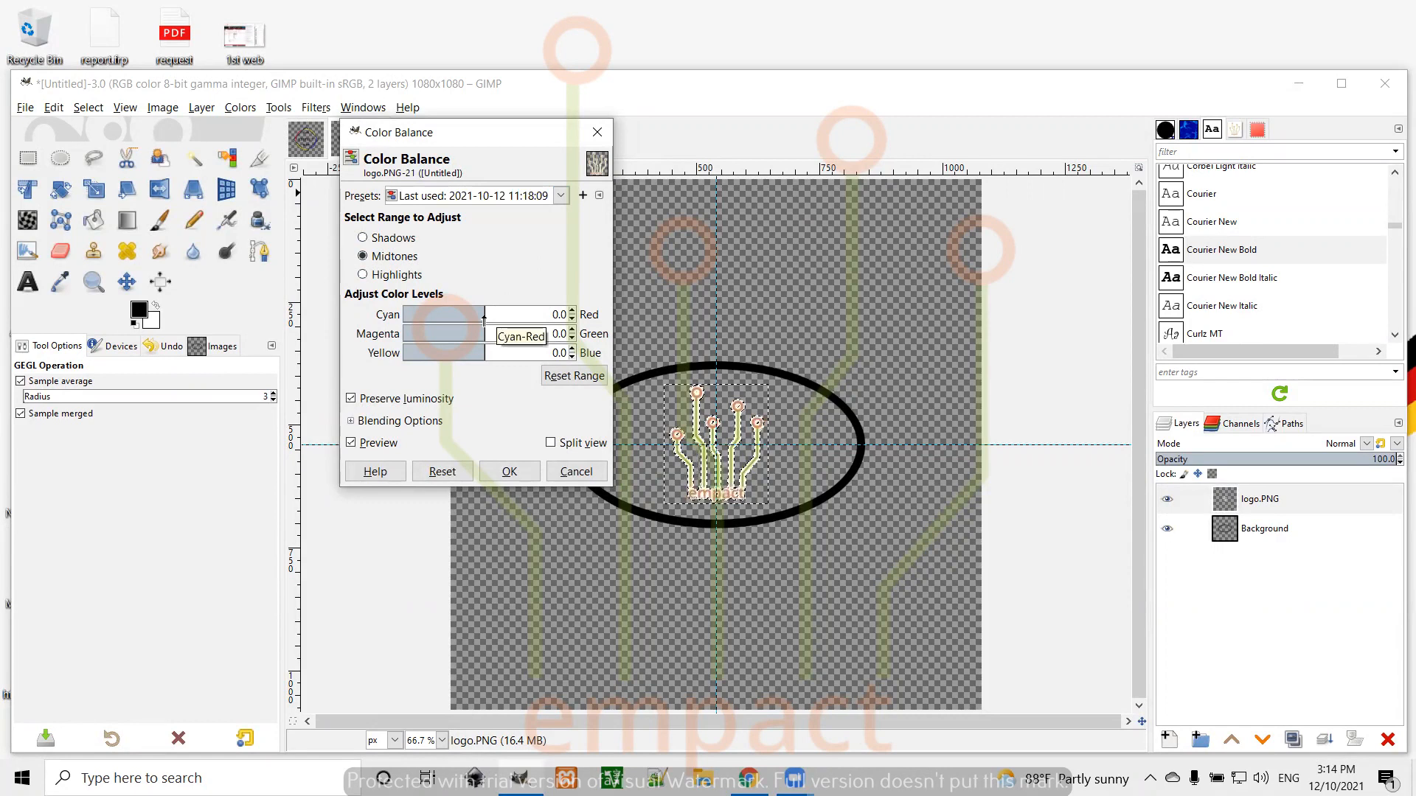
click(588, 377)
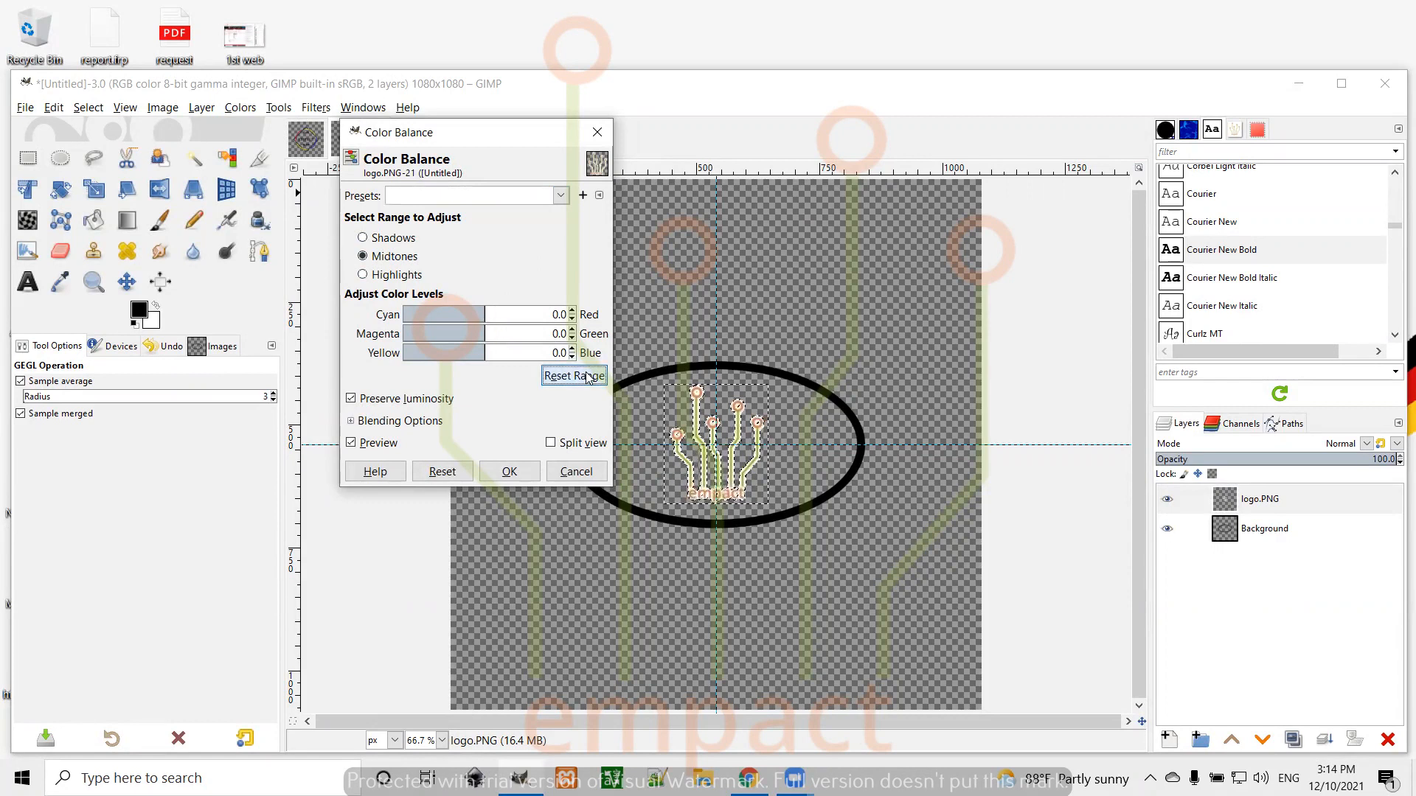
click(509, 475)
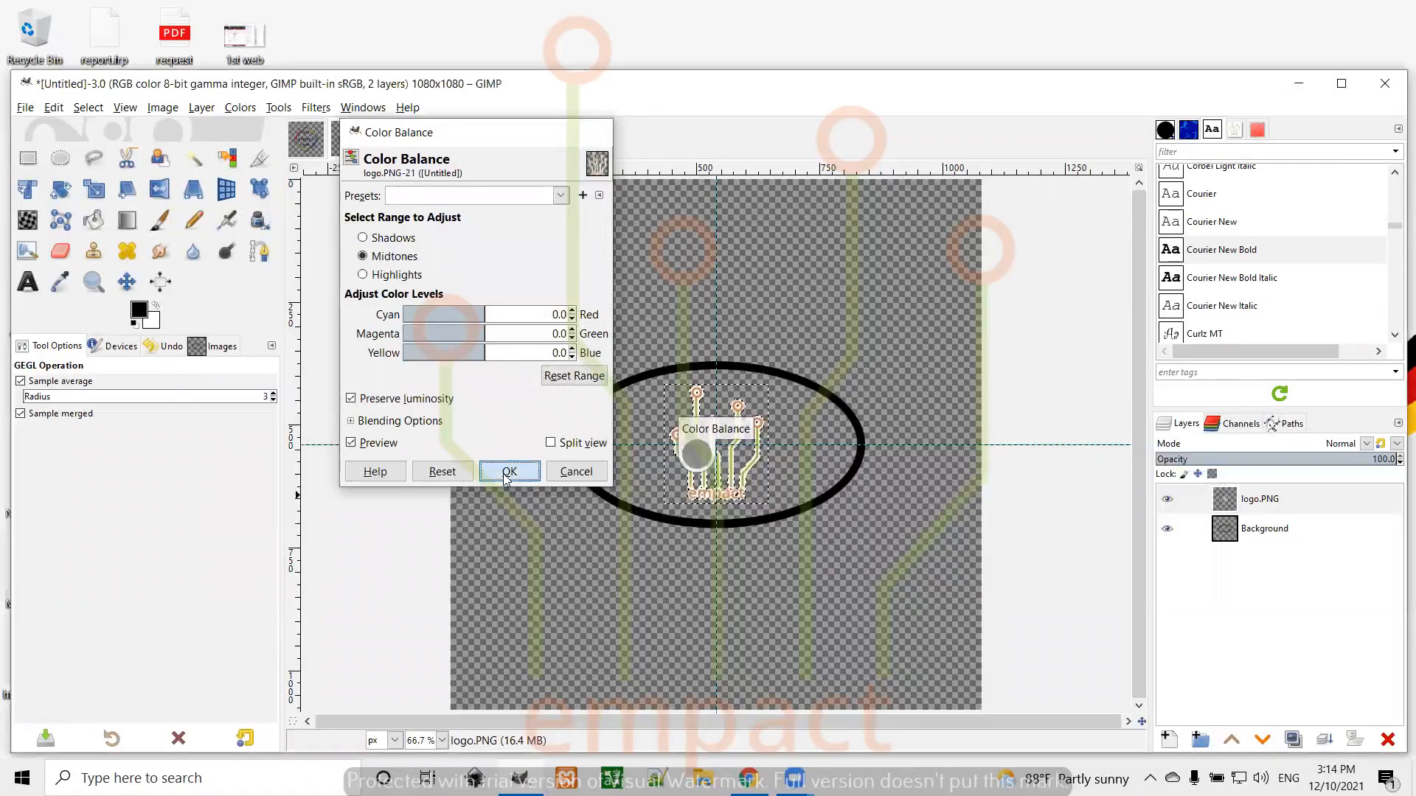
Step: Try saturation scales of about 2.15 and 0 on the logo layer and discard the adjustment
click(238, 108)
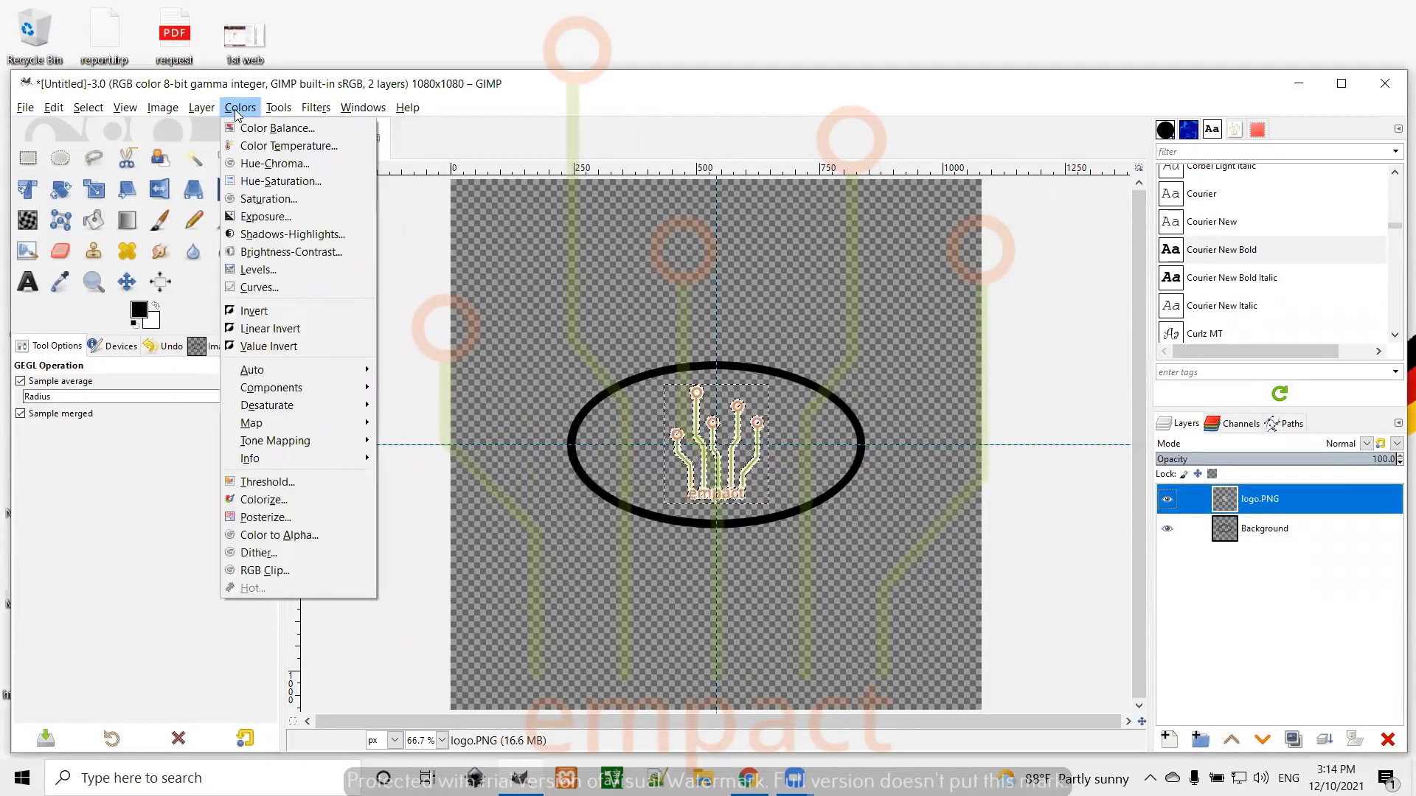
click(280, 199)
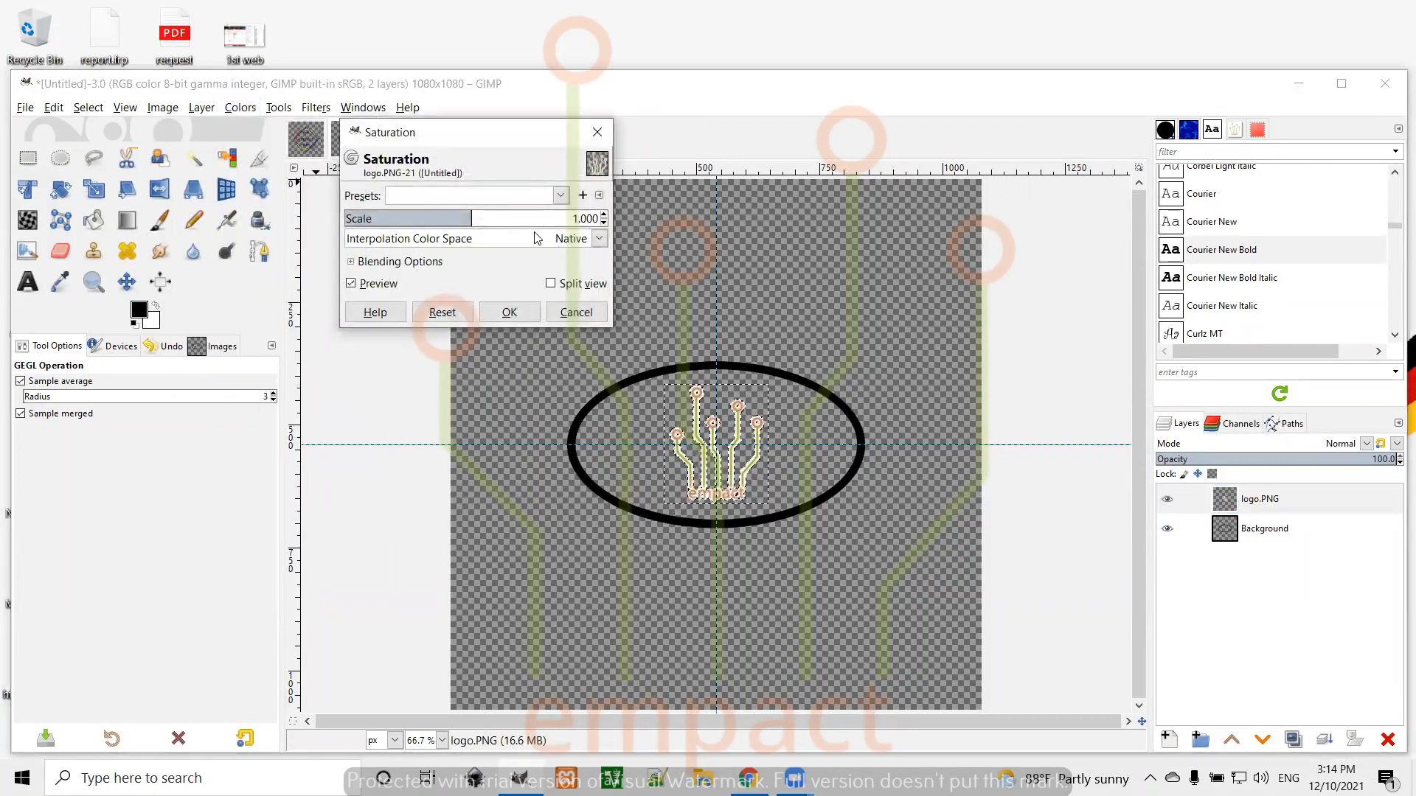
drag(469, 221, 623, 221)
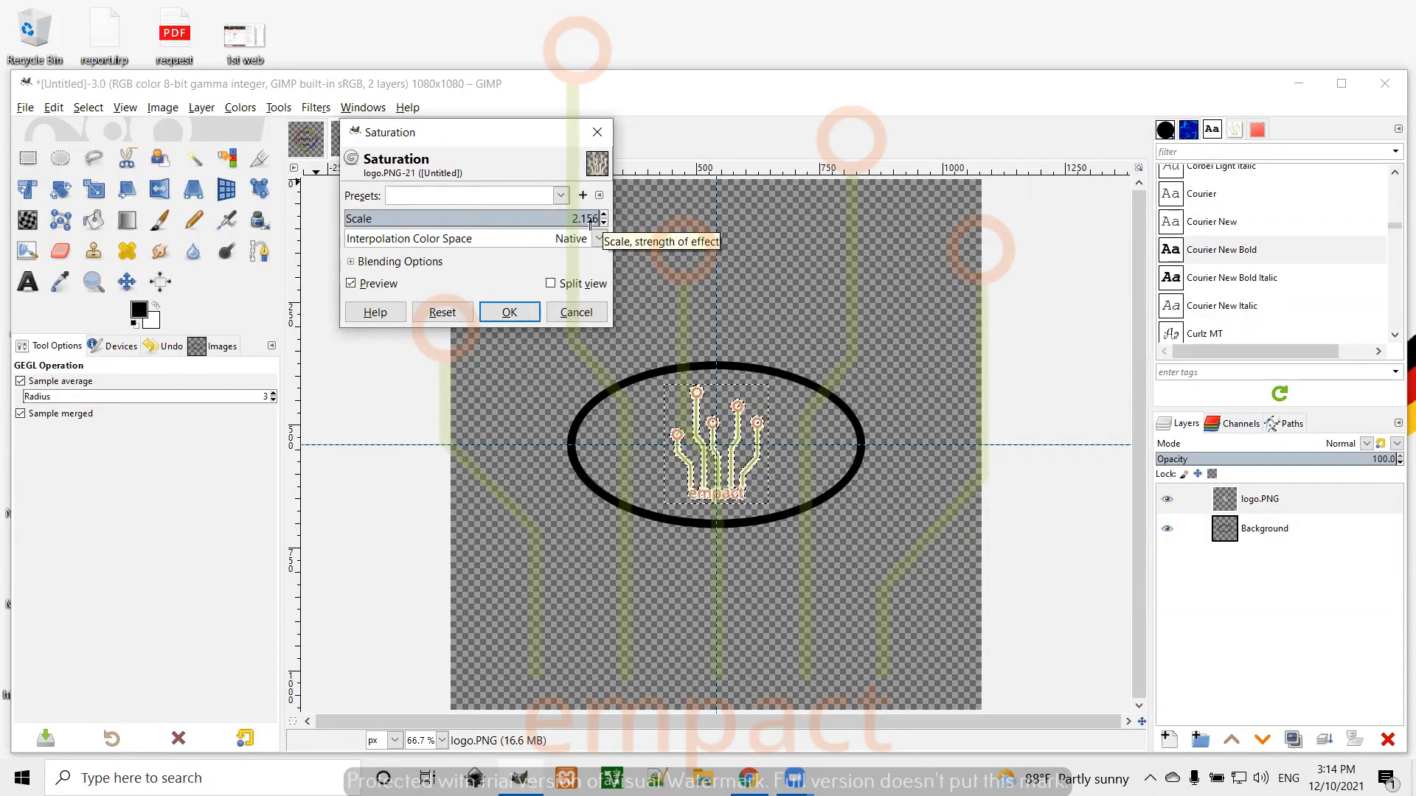
click(604, 224)
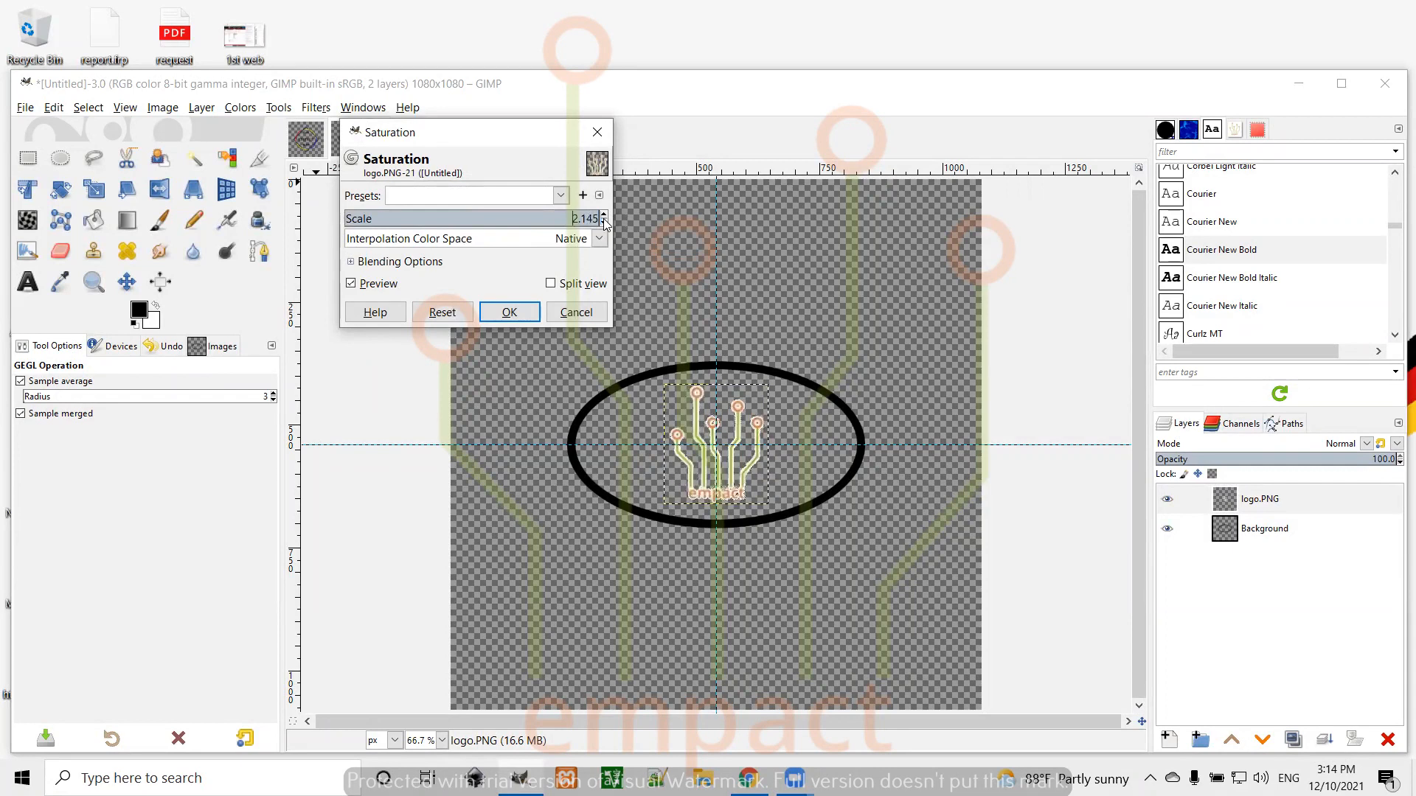
drag(599, 221, 330, 235)
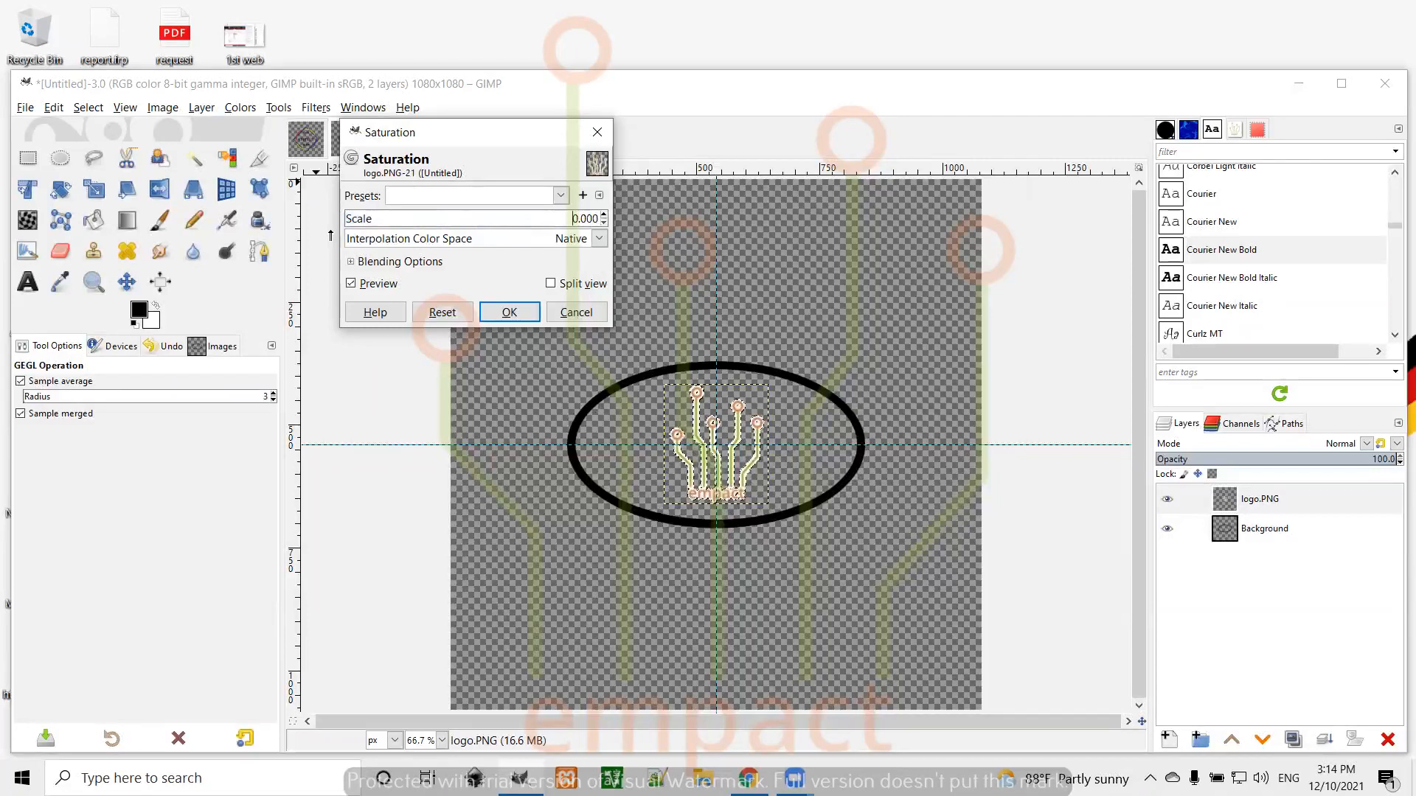
click(351, 262)
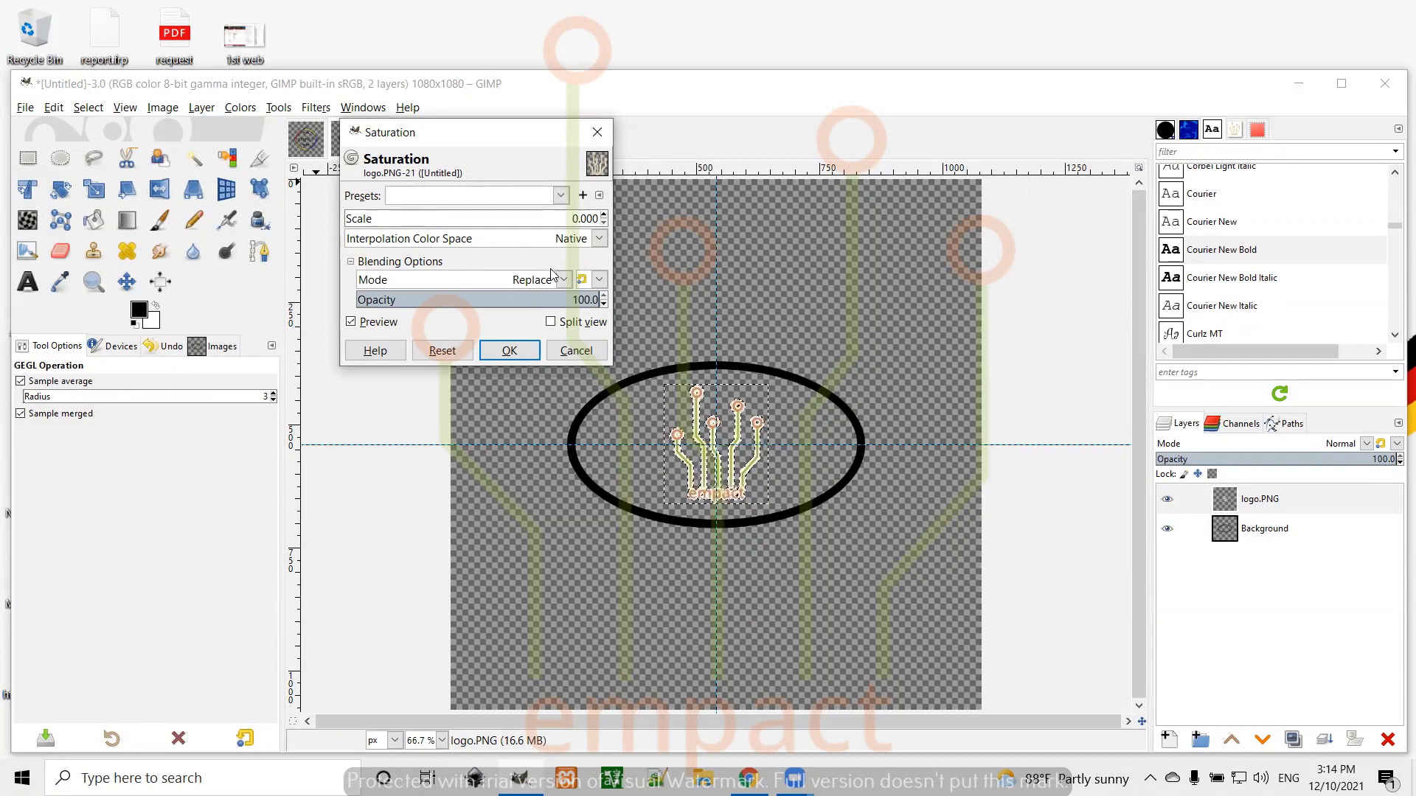
click(453, 353)
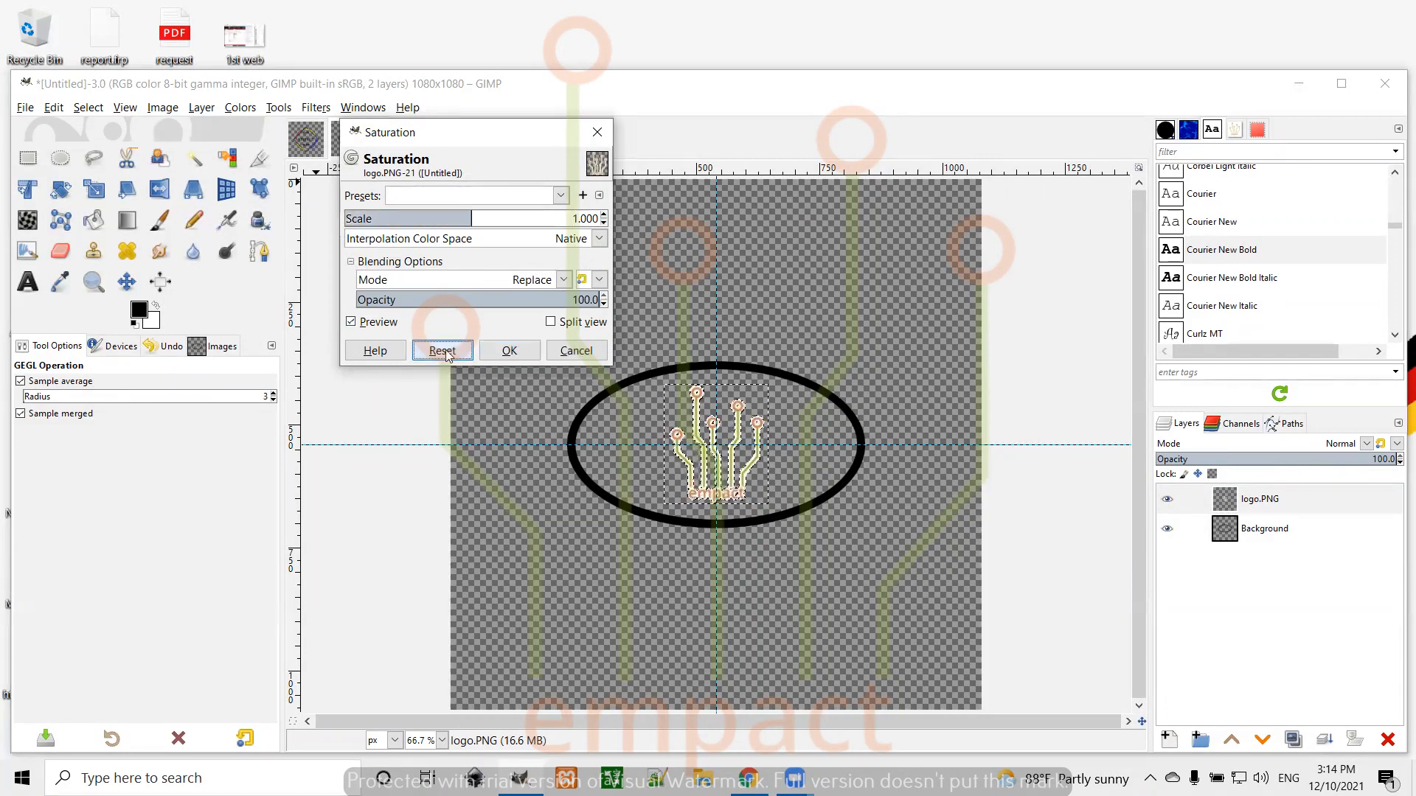
click(600, 239)
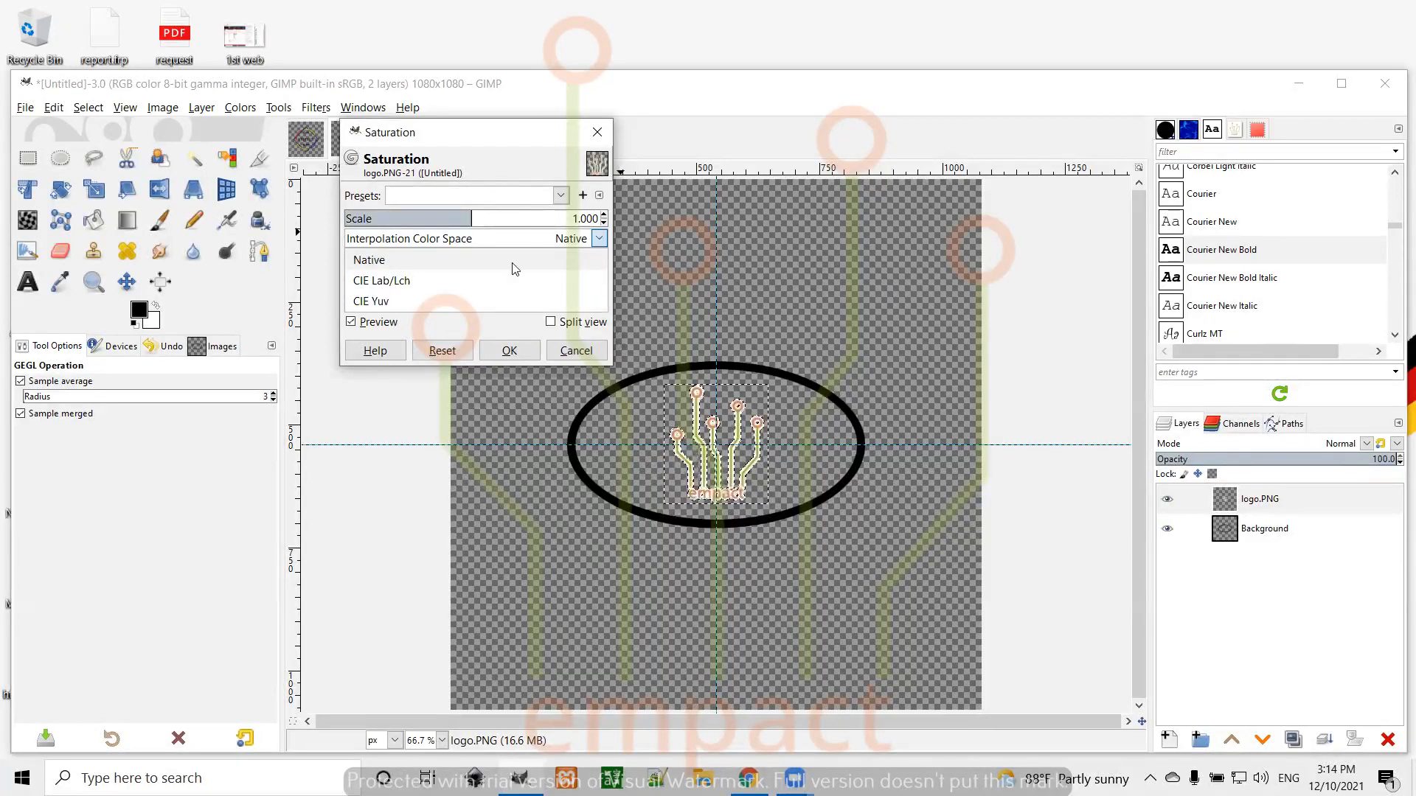
click(391, 262)
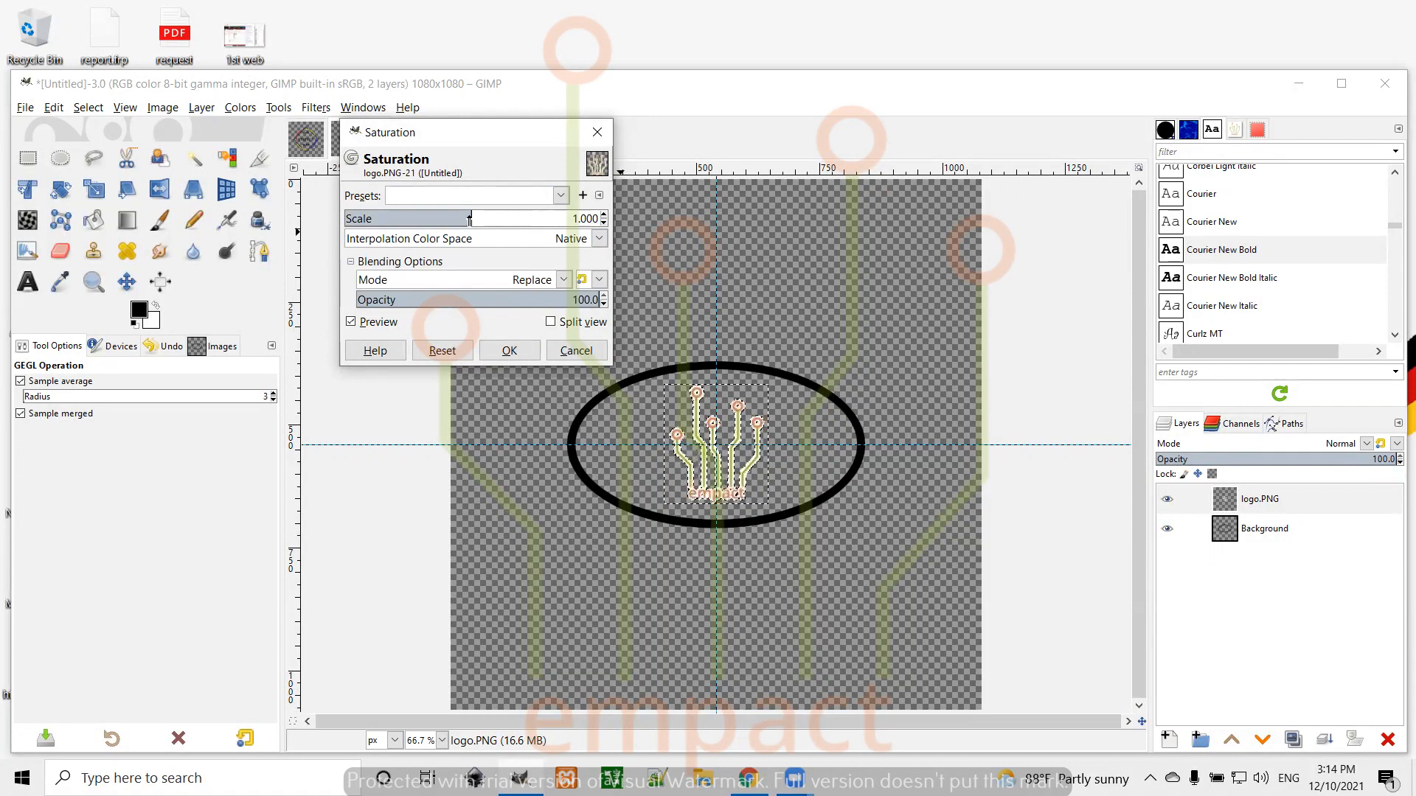
drag(471, 219, 323, 231)
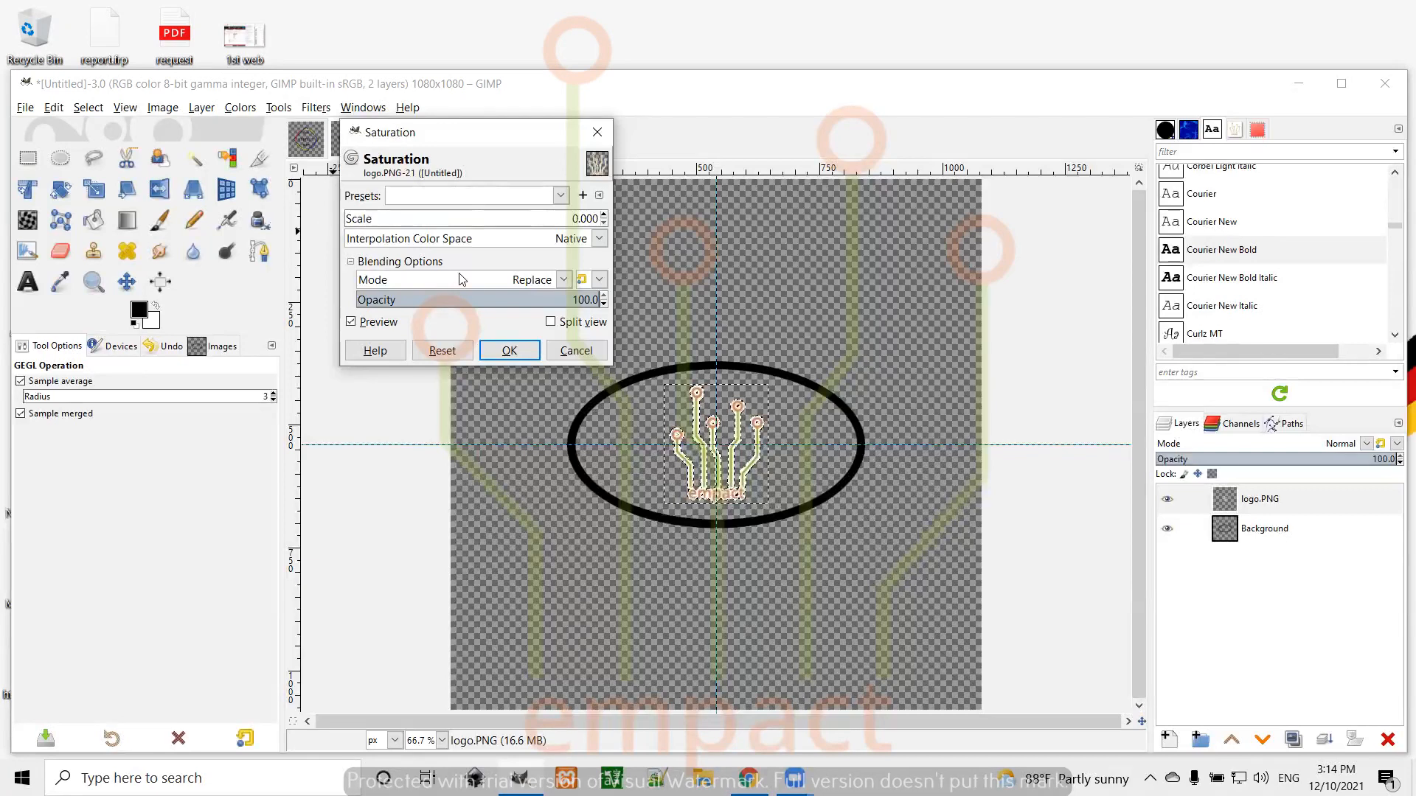
click(576, 350)
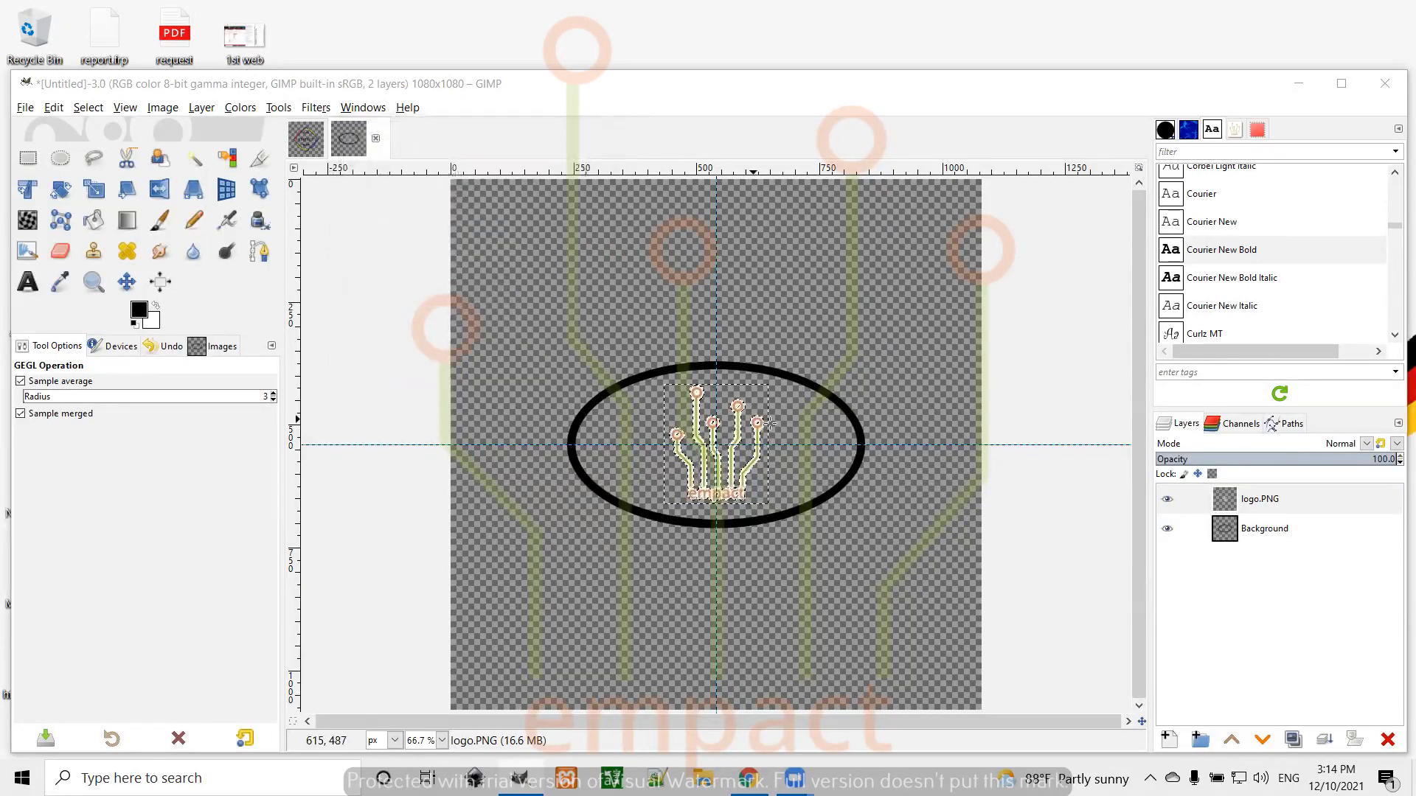
Step: Try a saturation scale of about 1.14 on the Background layer and discard the adjustment
click(1263, 535)
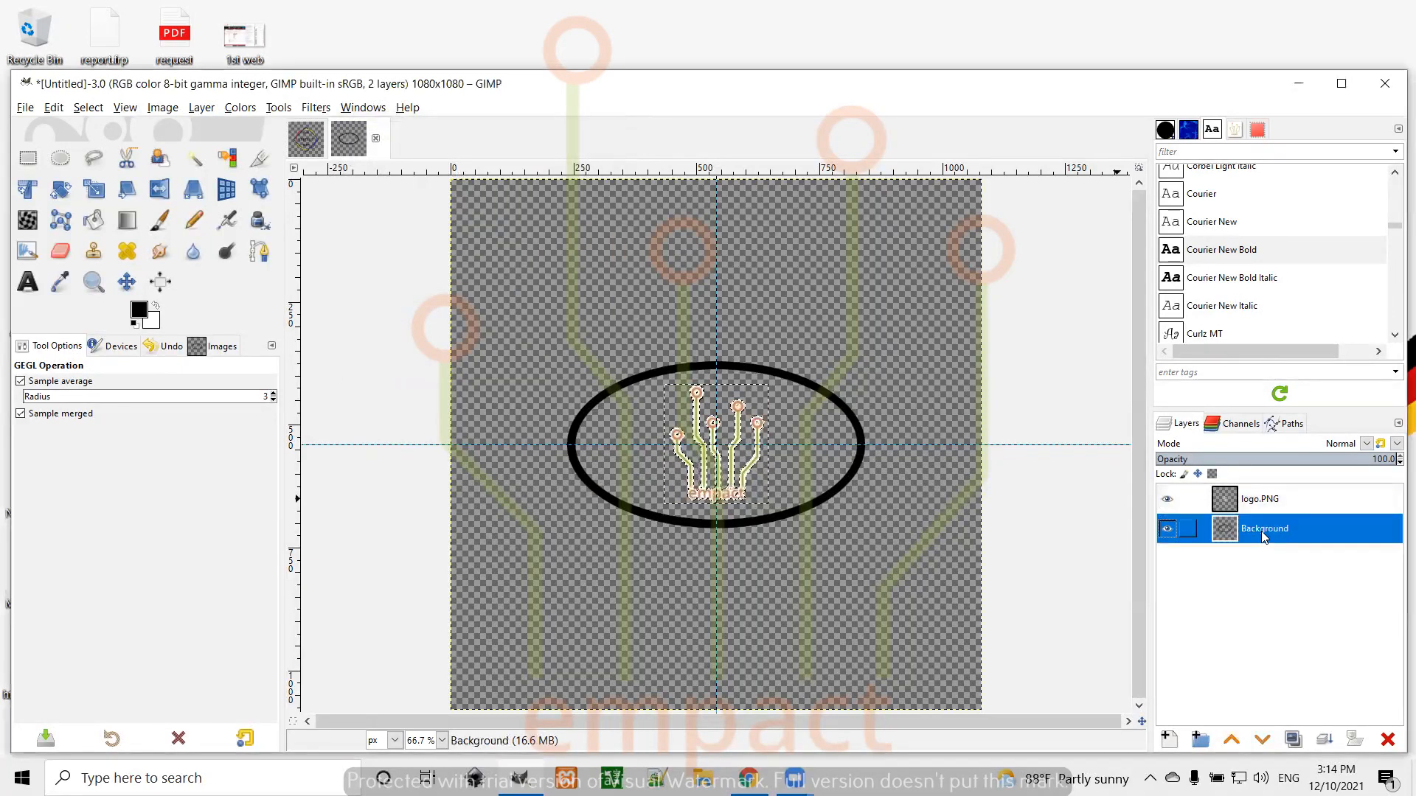
click(253, 108)
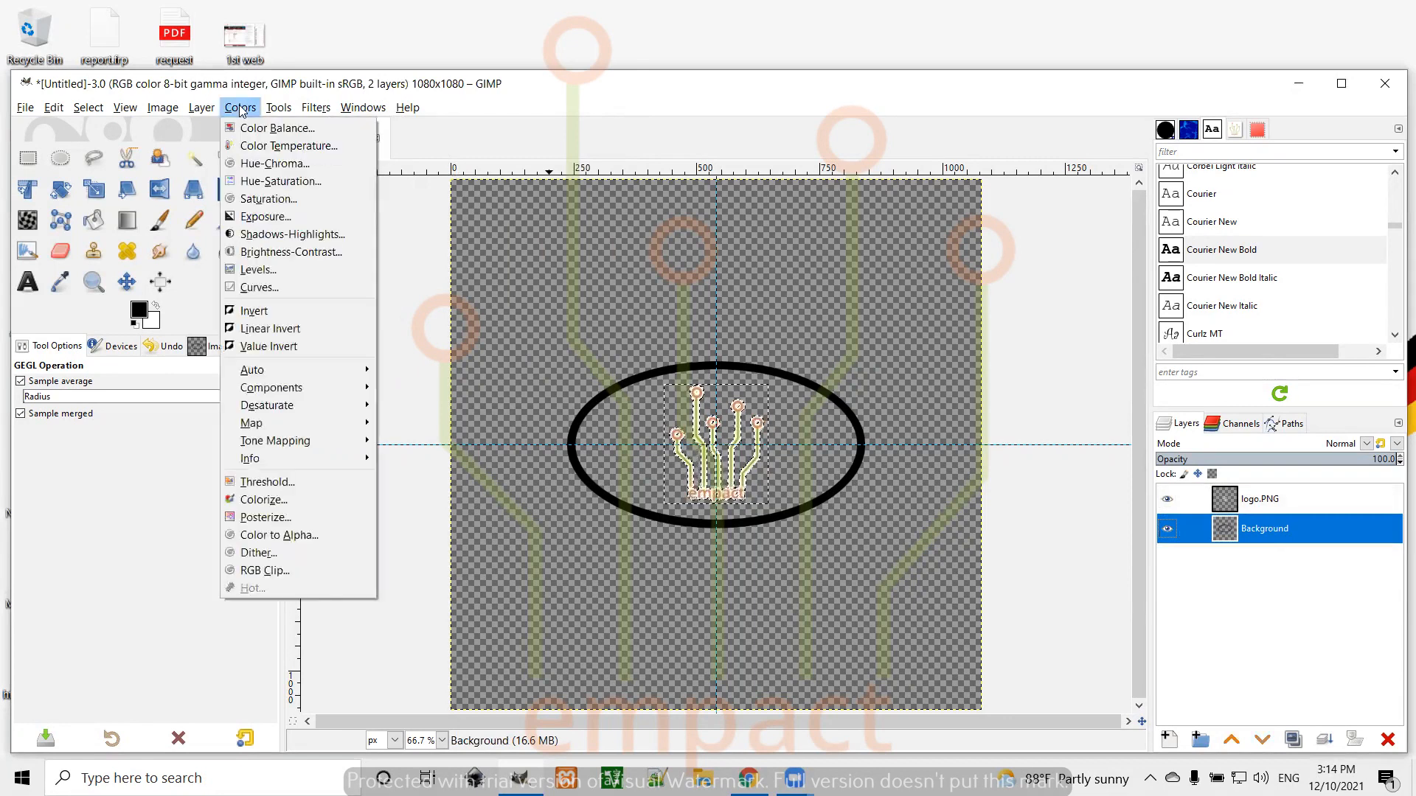
click(254, 193)
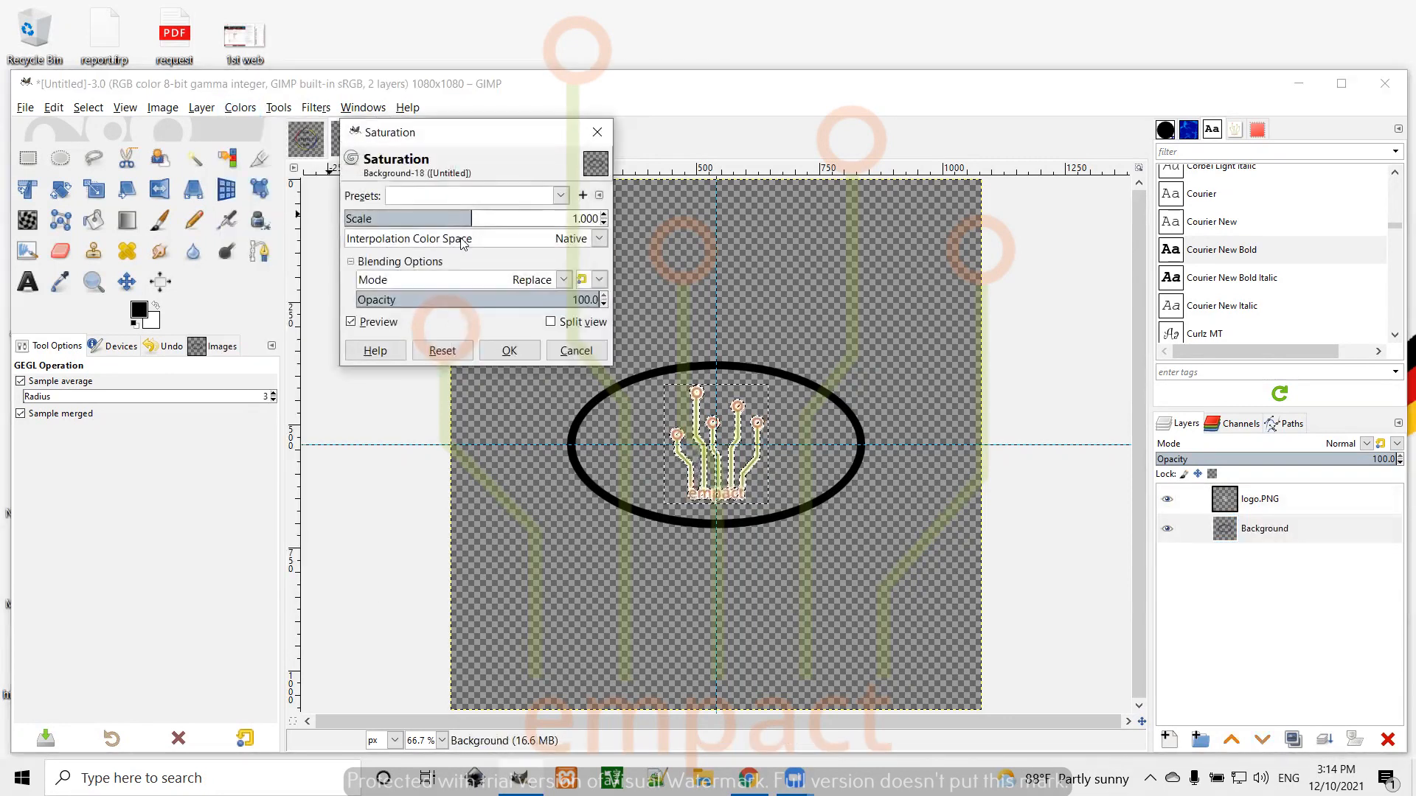
mouse_move(468, 224)
mouse_down()
mouse_move(379, 225)
mouse_move(493, 234)
mouse_up()
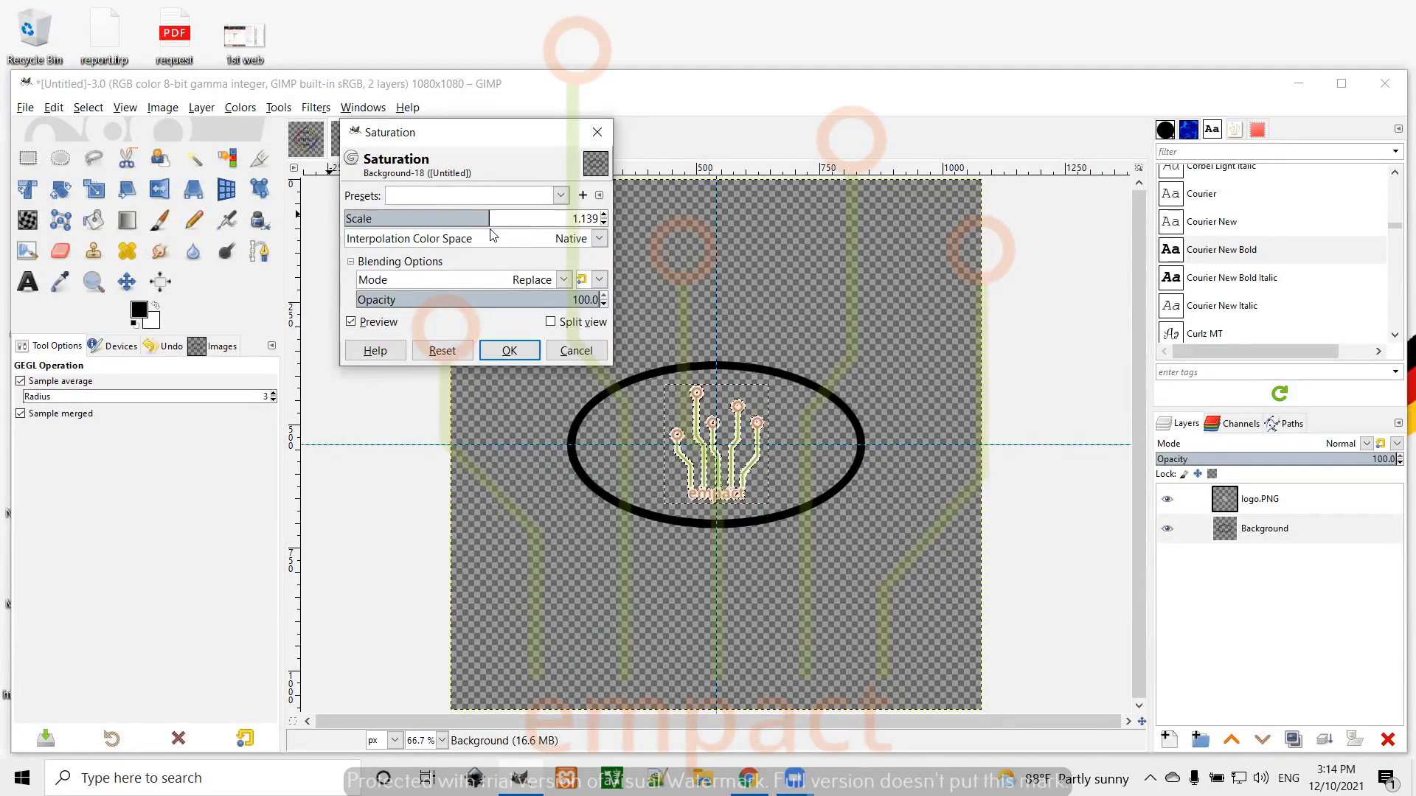
click(588, 351)
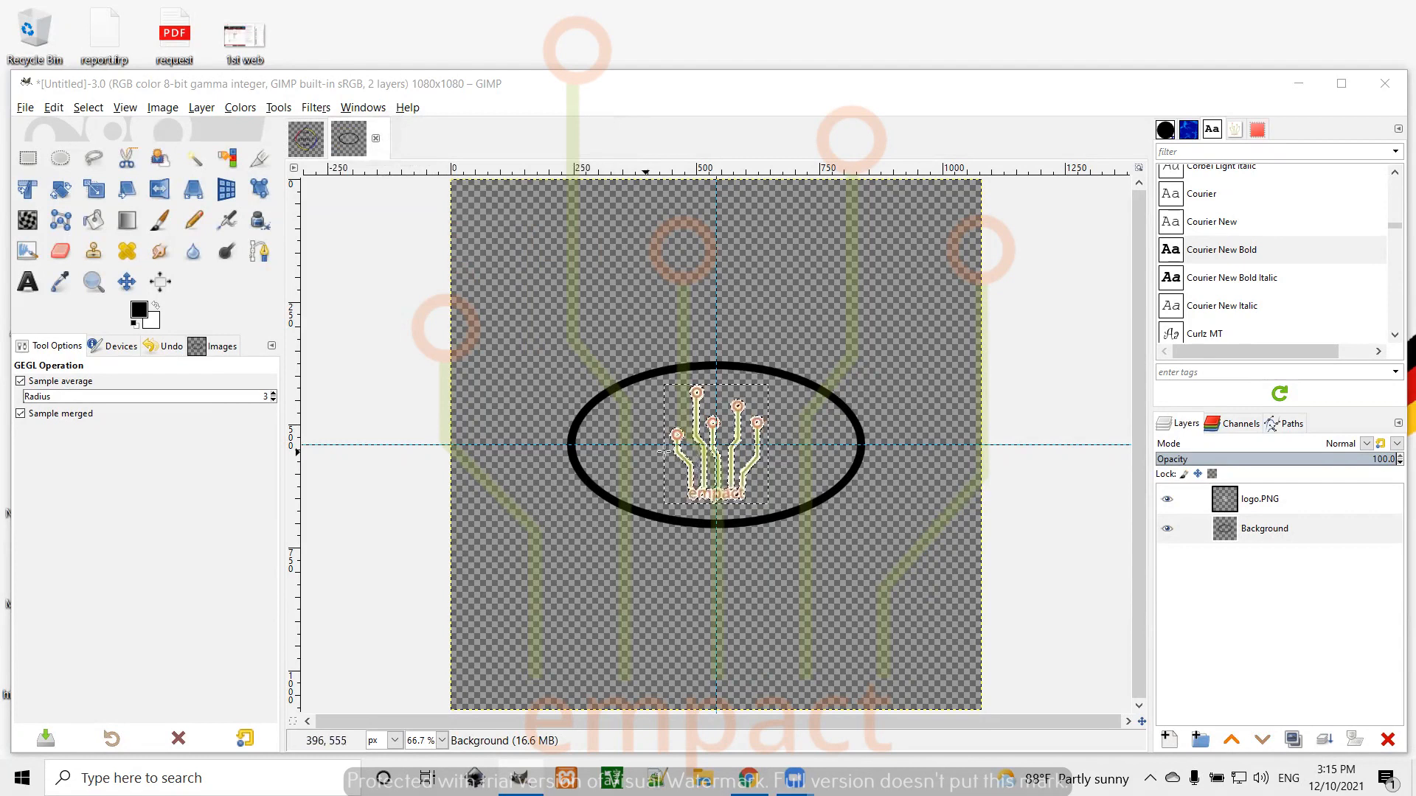
Step: Make logo.PNG the active layer and accept its layer attributes with no color tag
double_click(1234, 499)
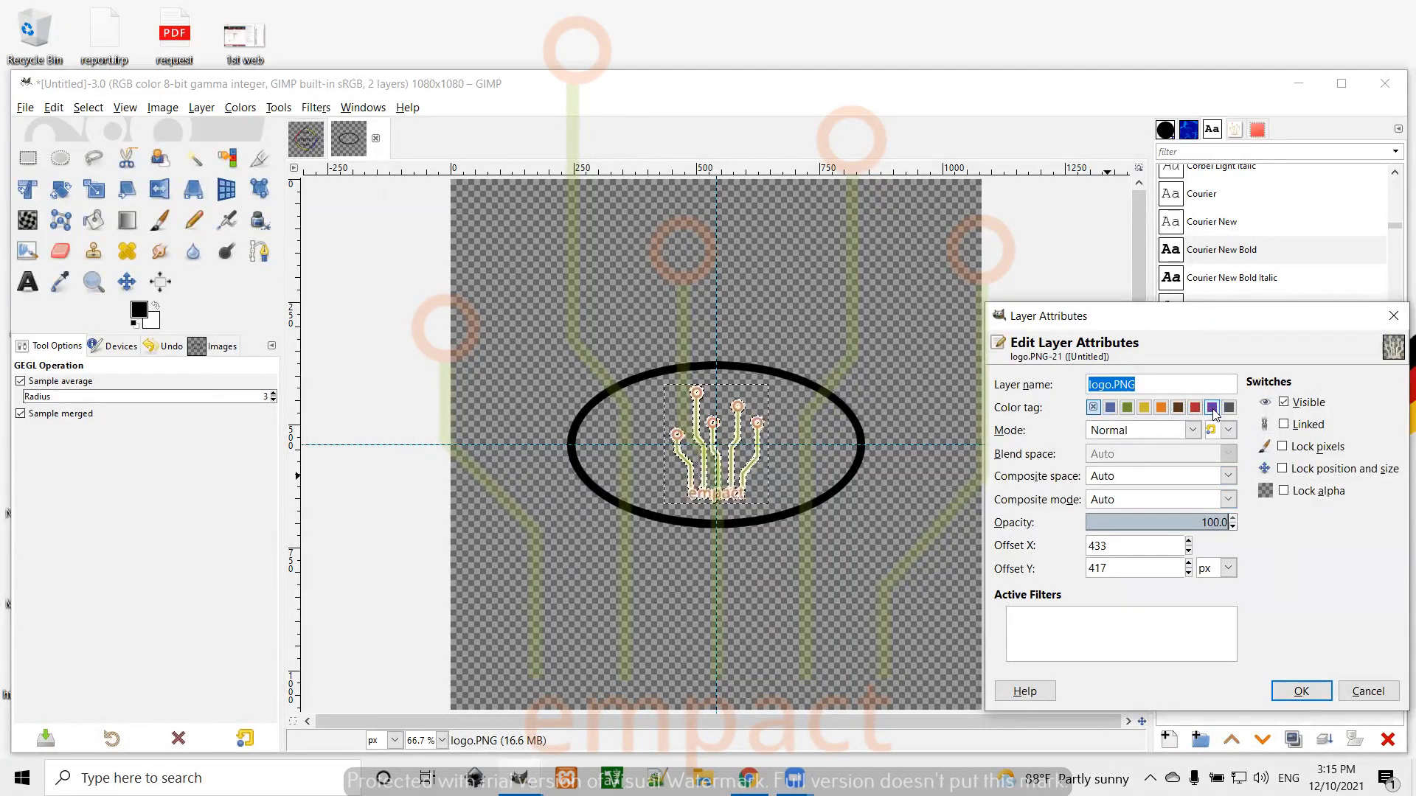
click(1093, 411)
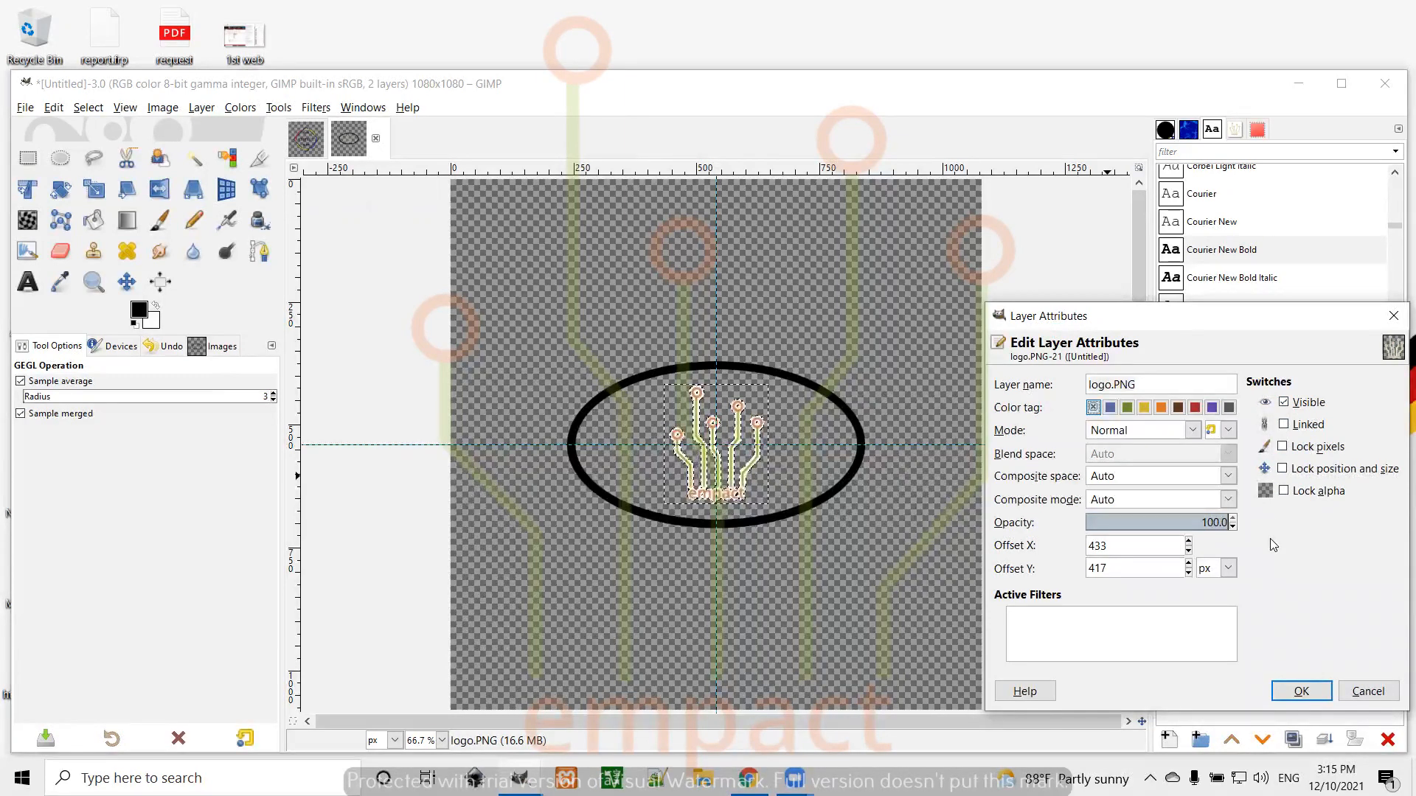
click(1298, 690)
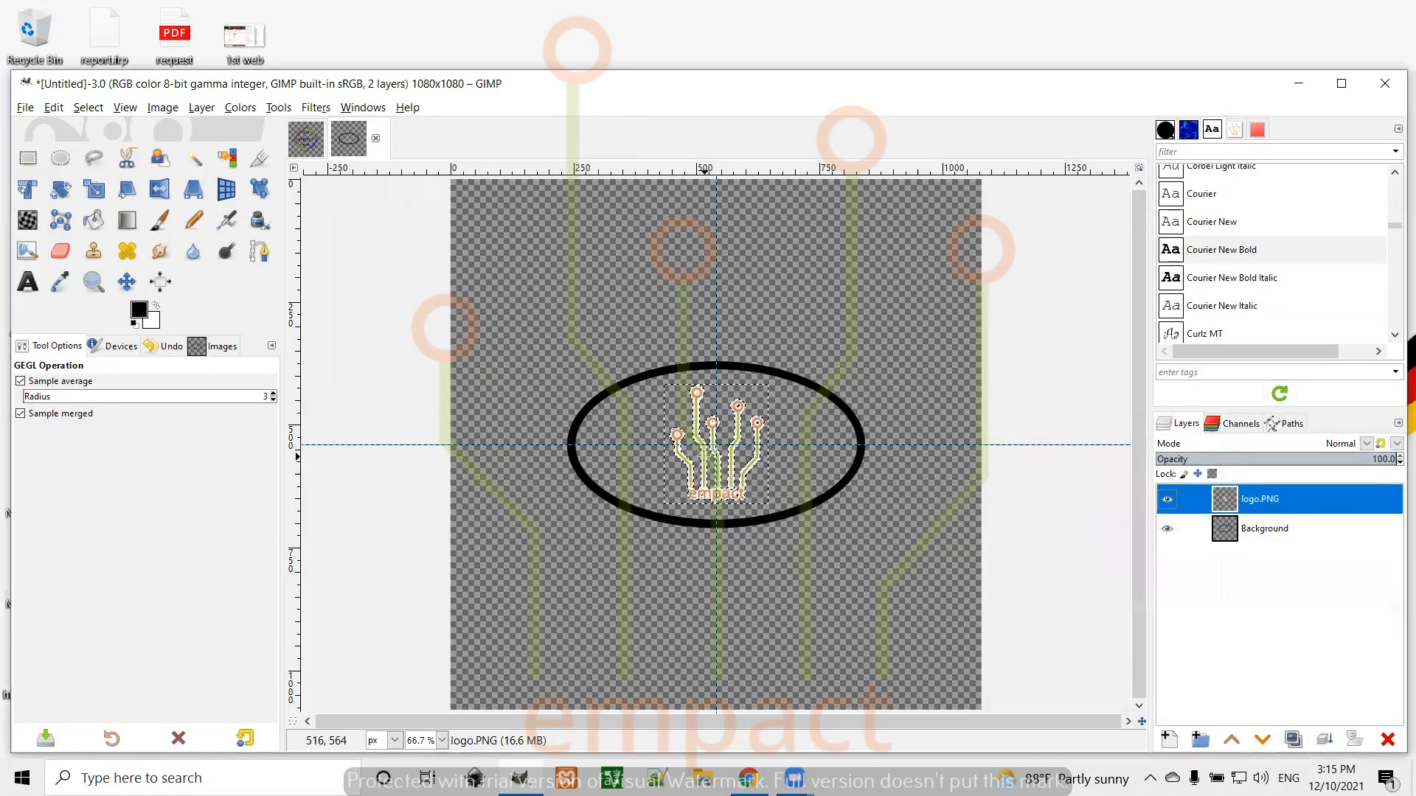
click(704, 456)
click(575, 352)
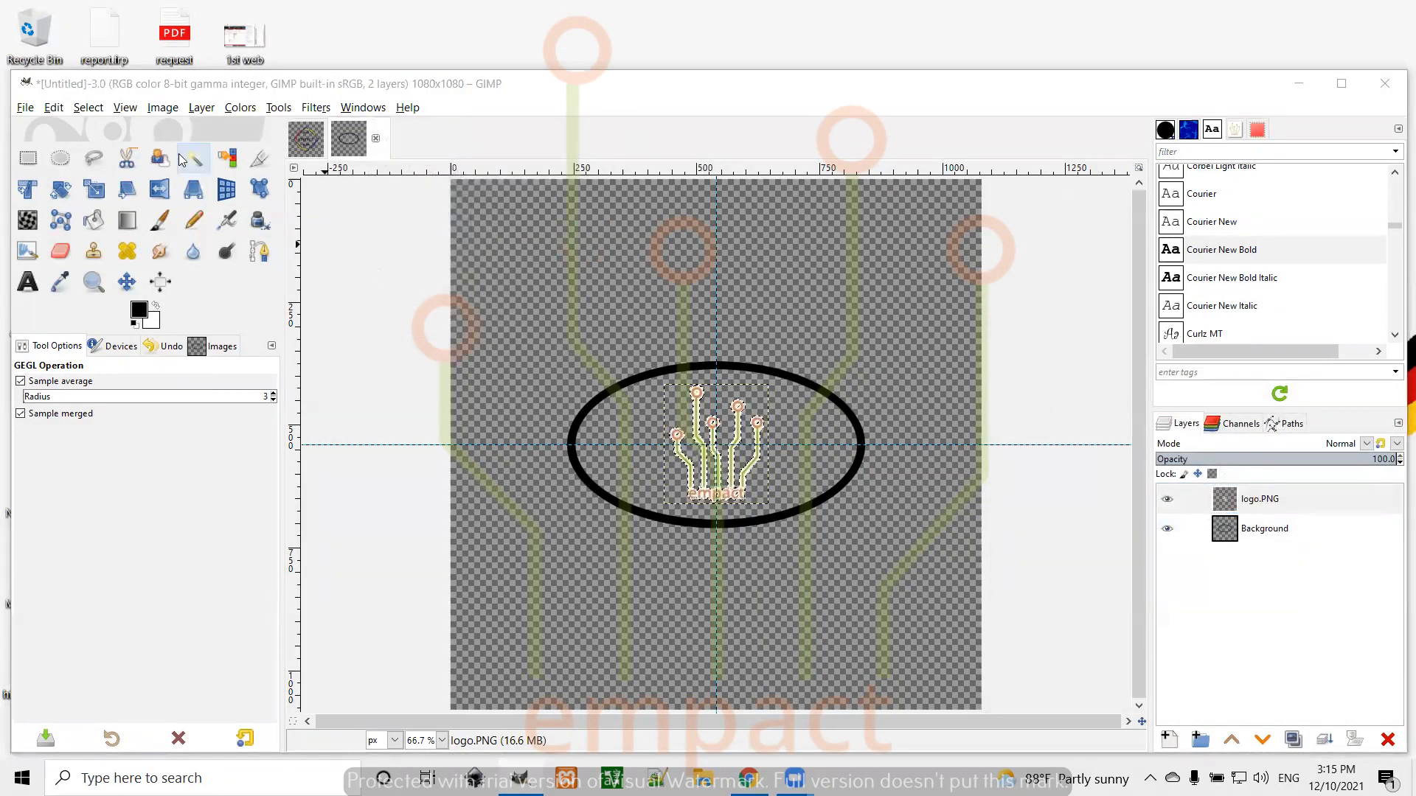
Step: Apply a Saturation adjustment with a scale of about 1.162 to the logo.PNG layer
click(127, 283)
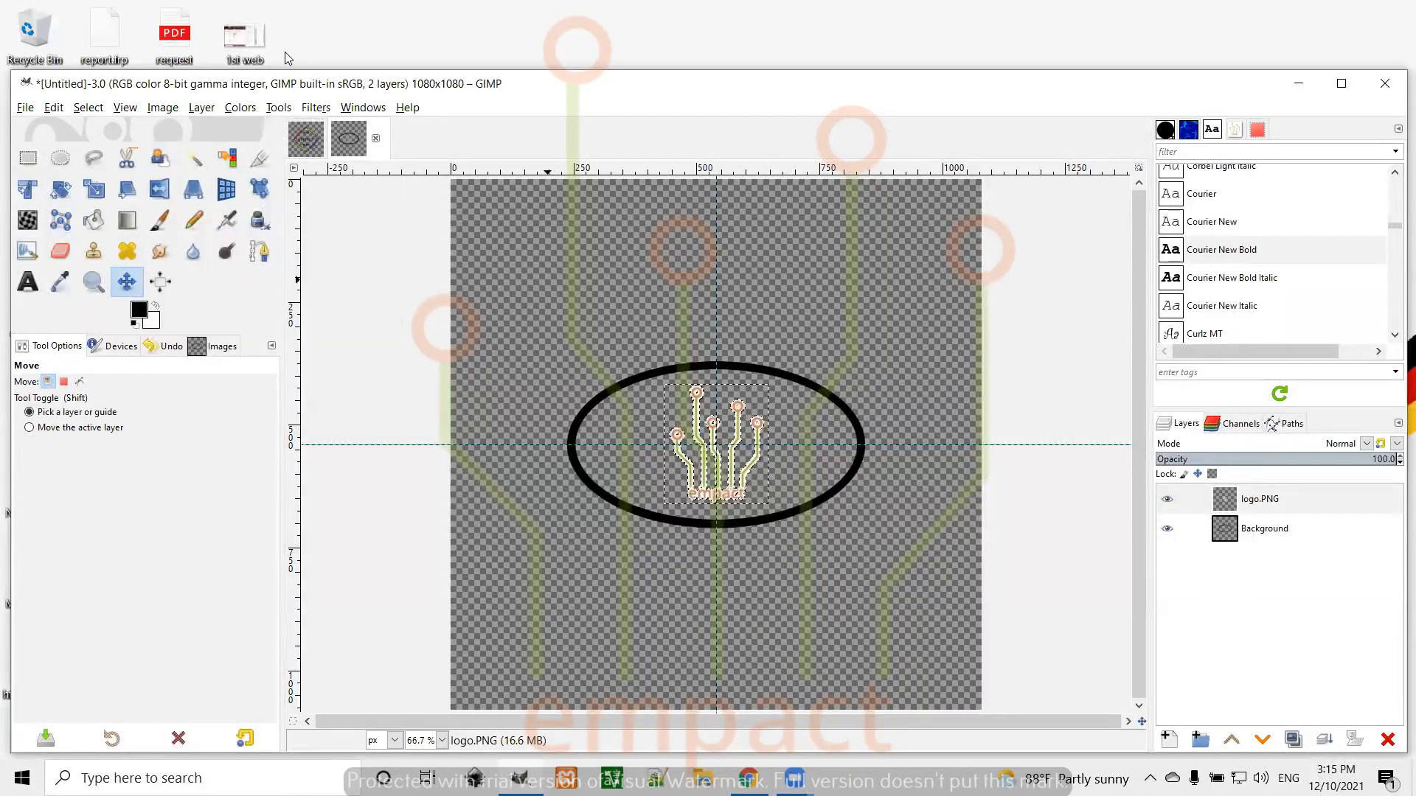
click(240, 107)
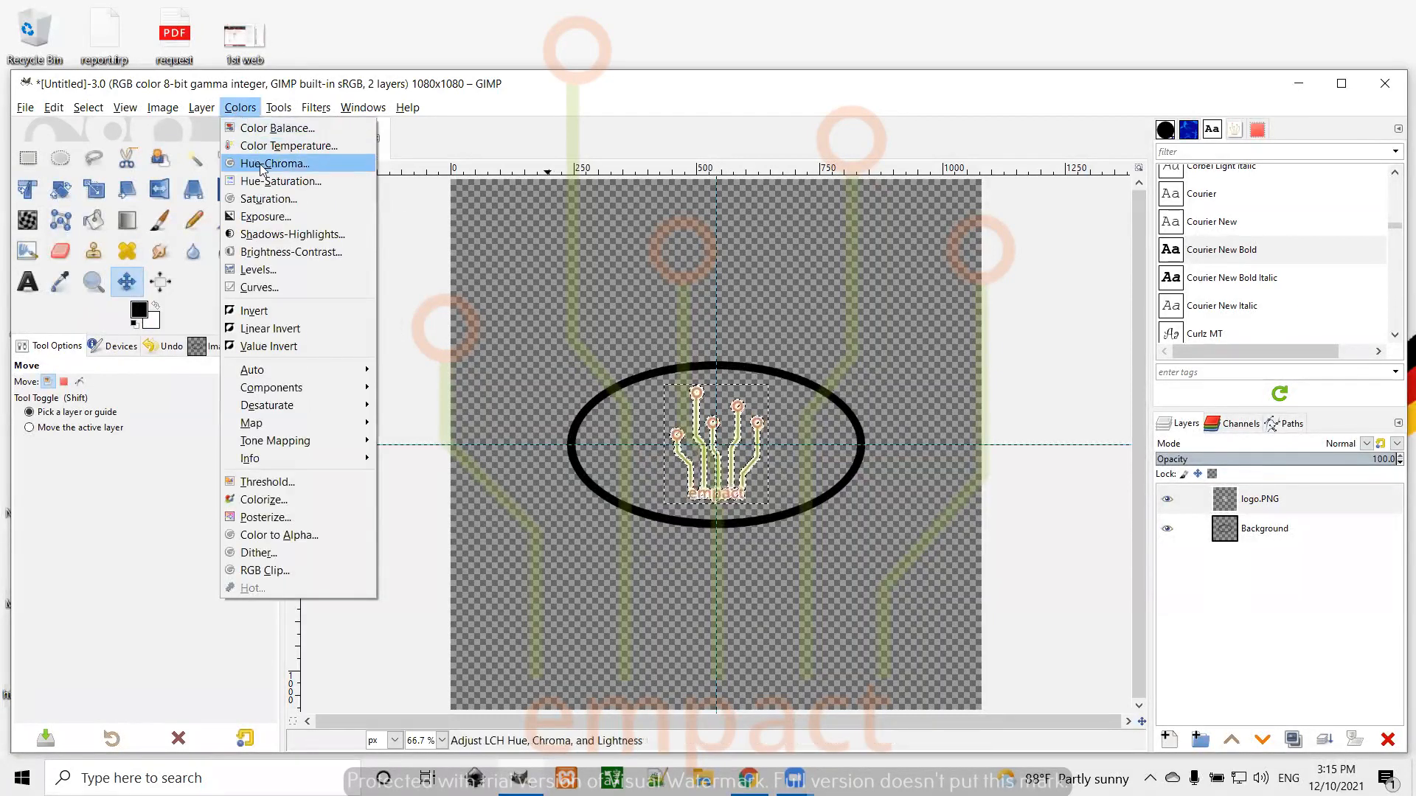
click(271, 199)
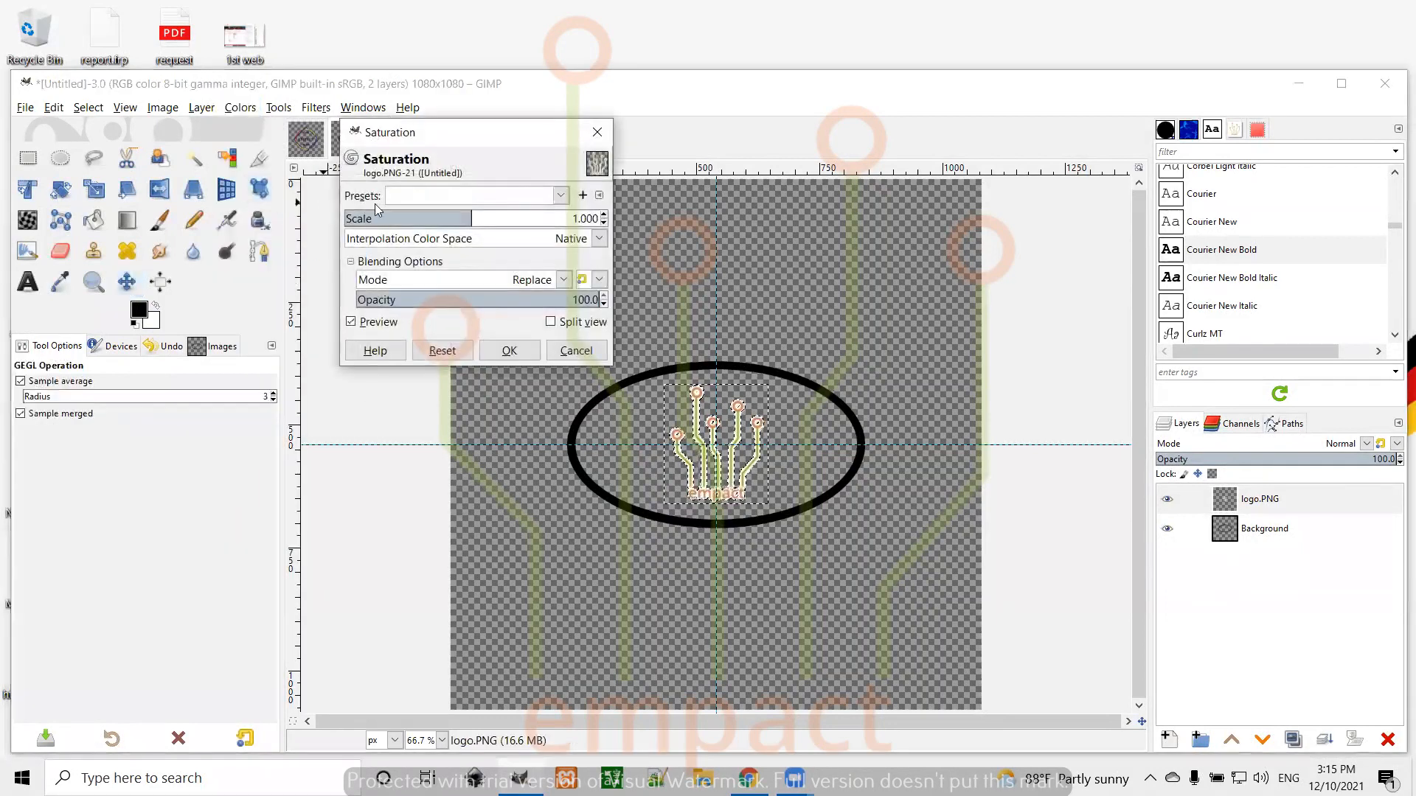
drag(460, 217, 492, 219)
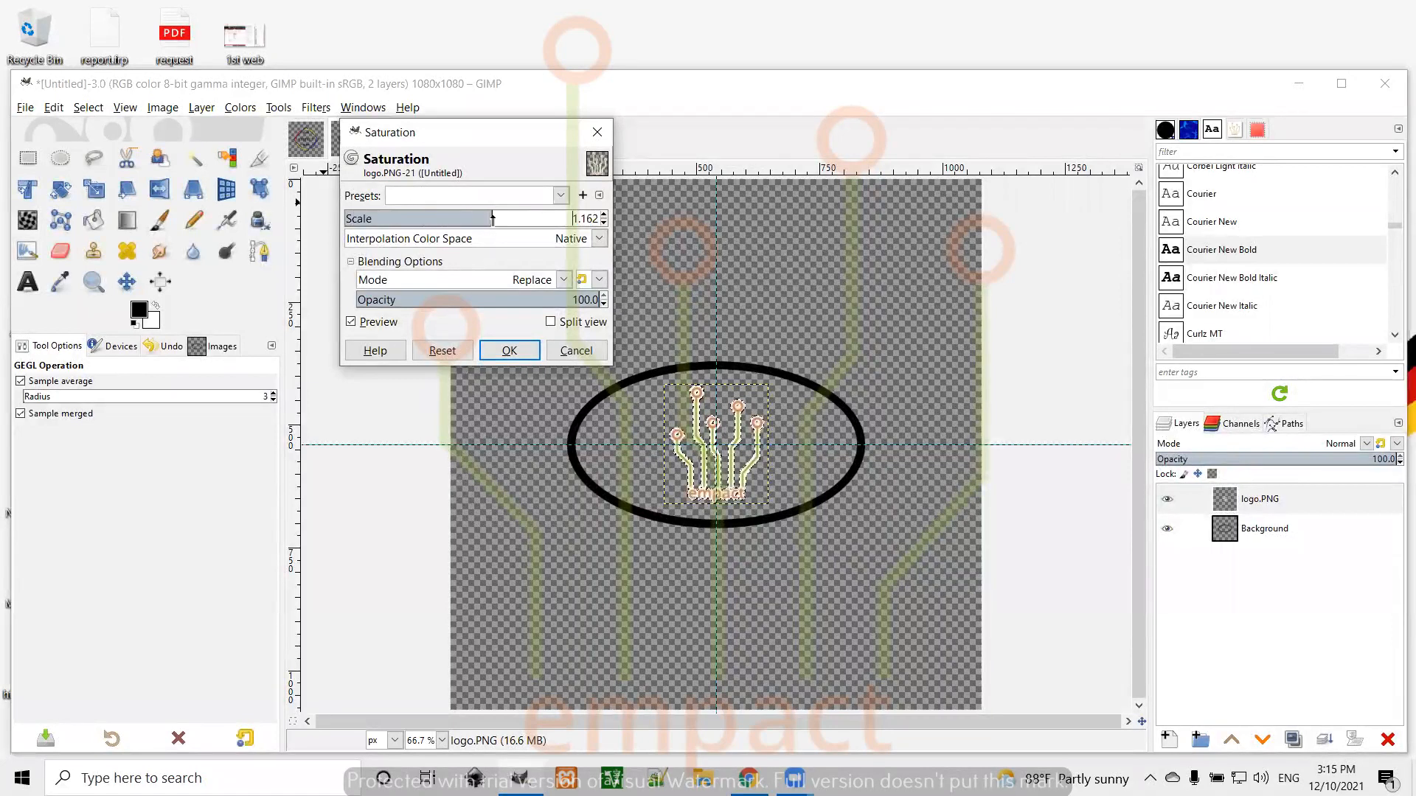
click(509, 350)
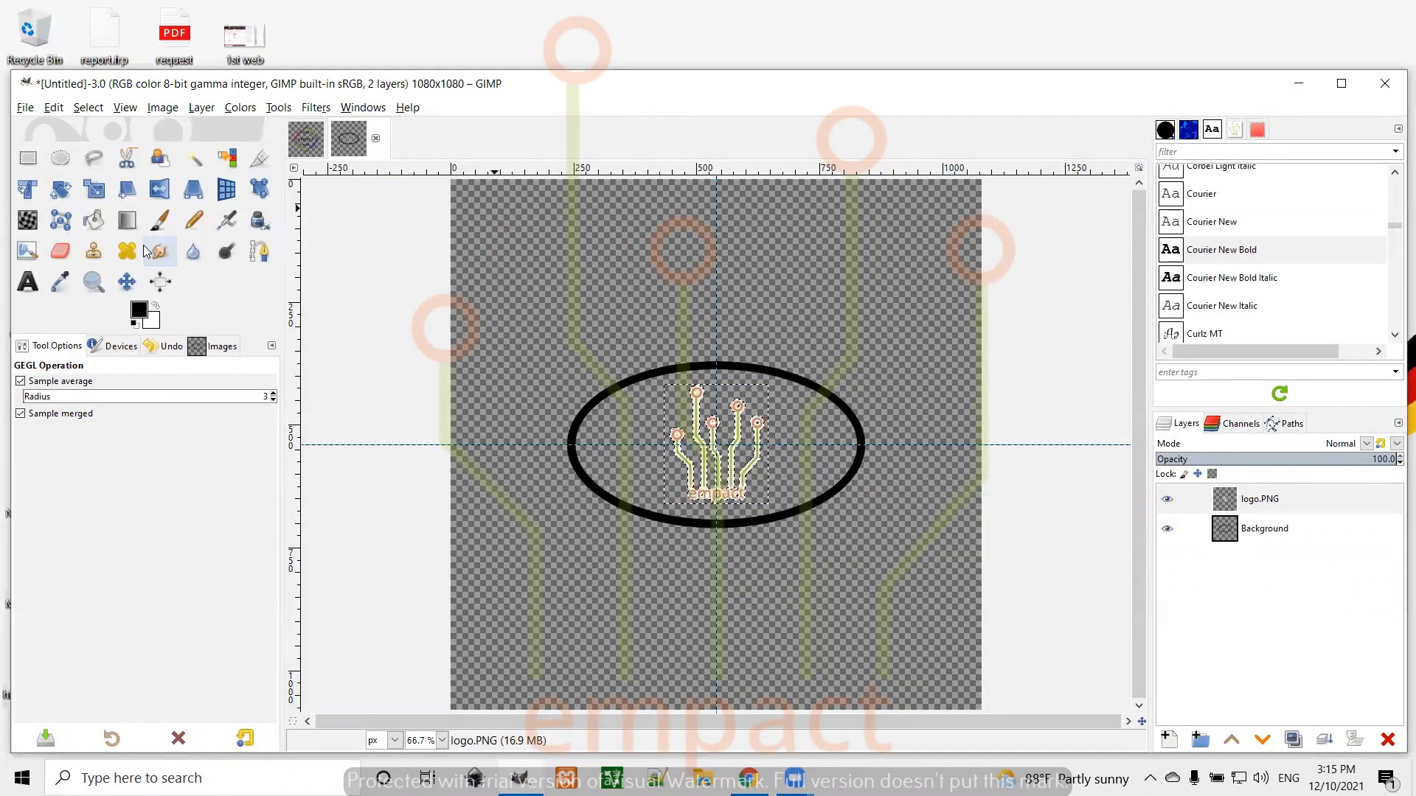
click(125, 282)
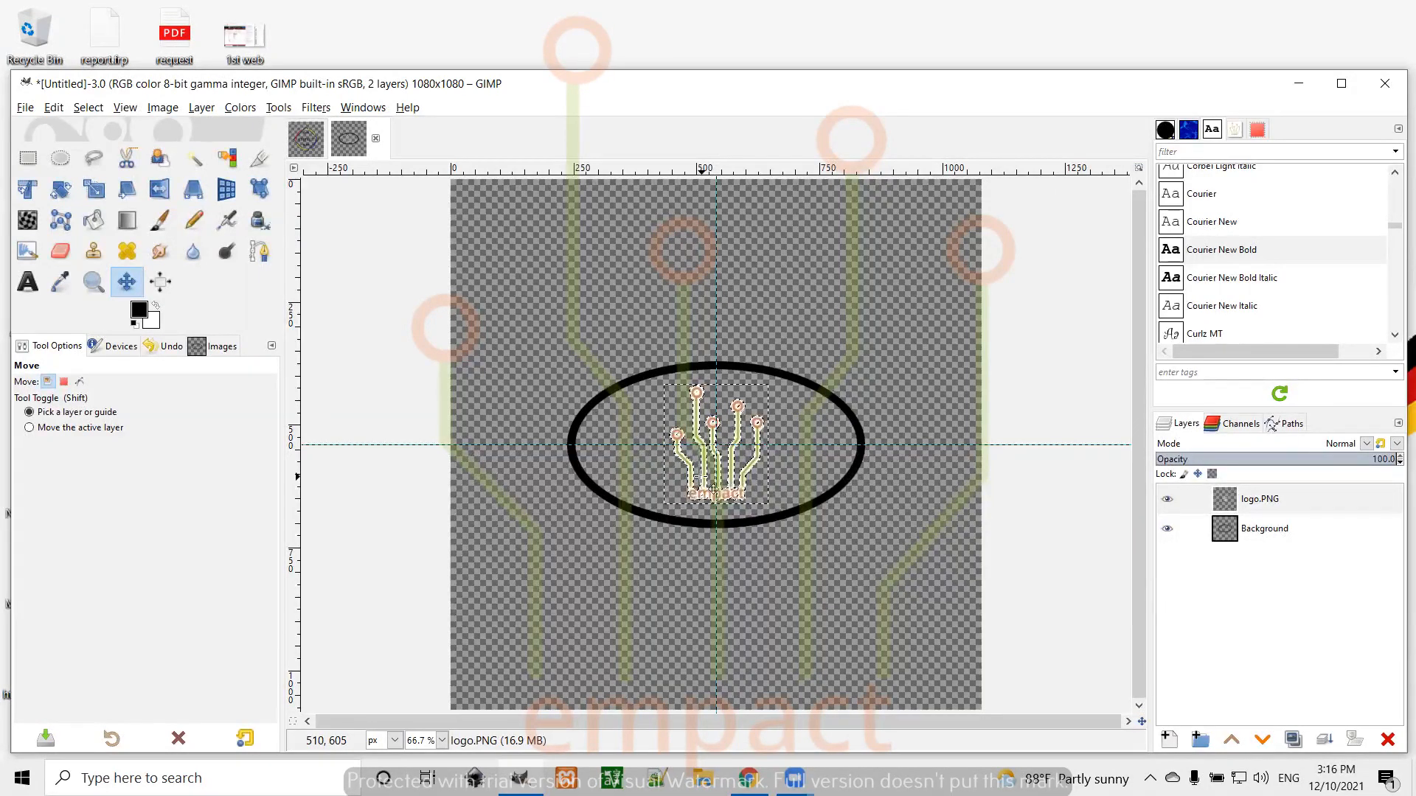
Step: Examine the logo with the Red, Green, Blue and Alpha channels hidden, restore their visibility and return to the layers
click(1241, 424)
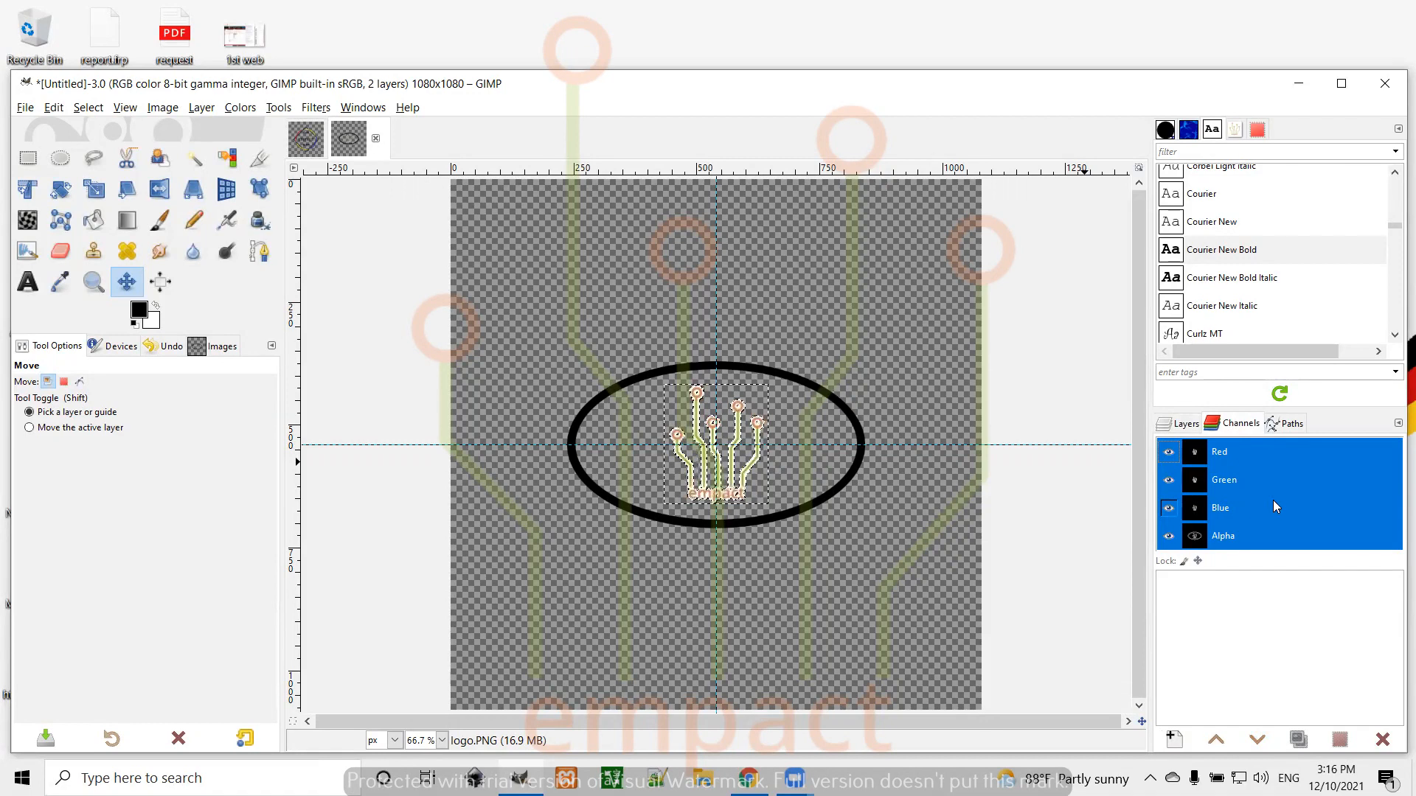
click(1183, 424)
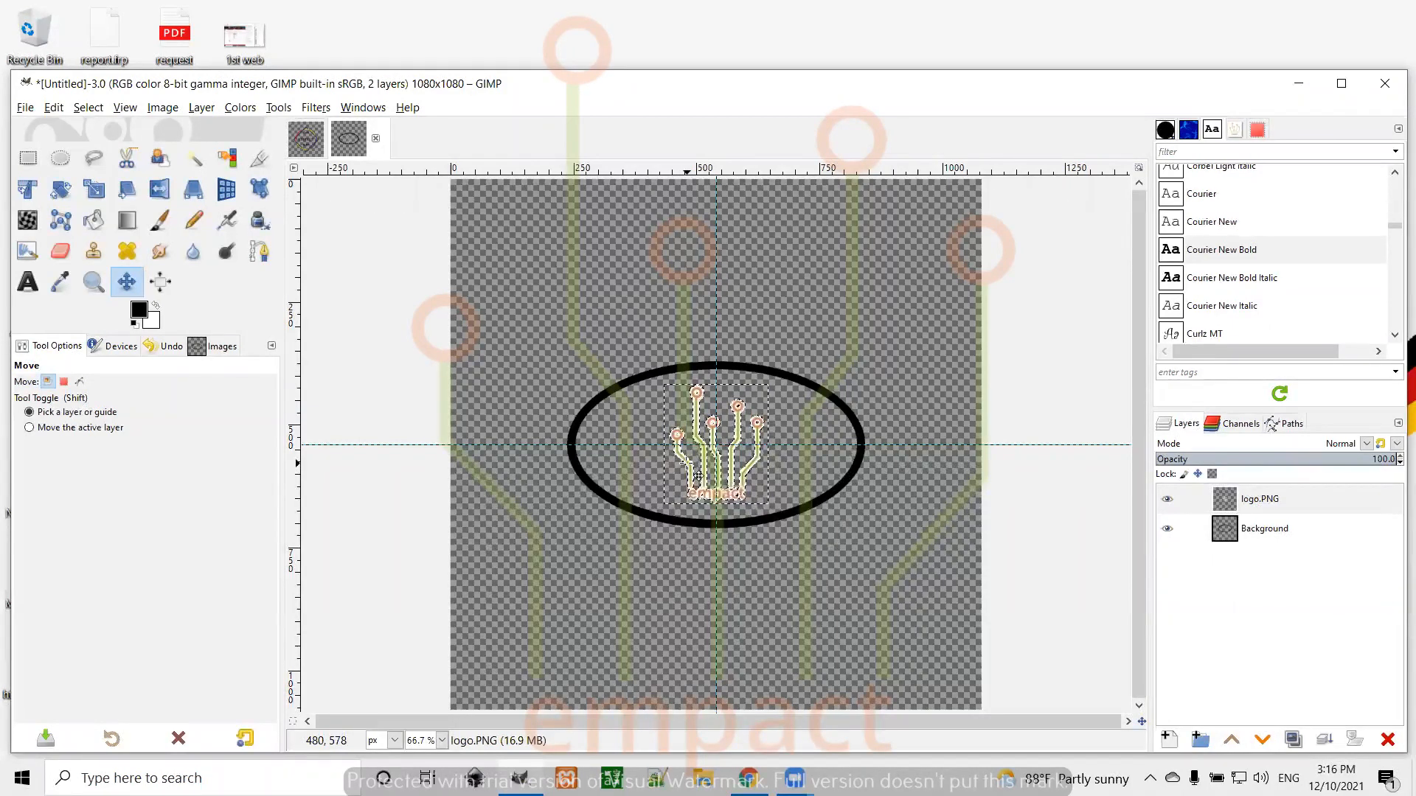
click(1224, 422)
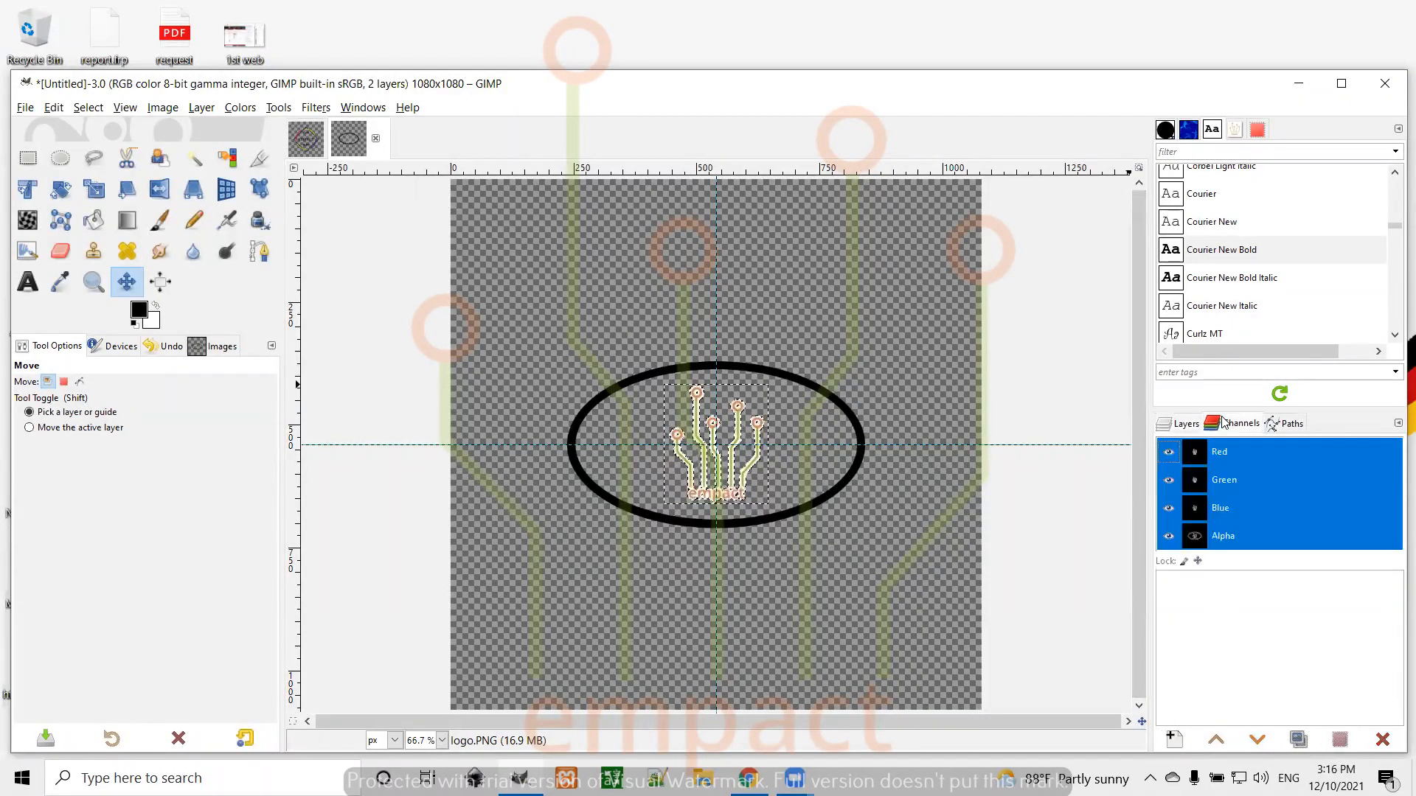
click(1168, 452)
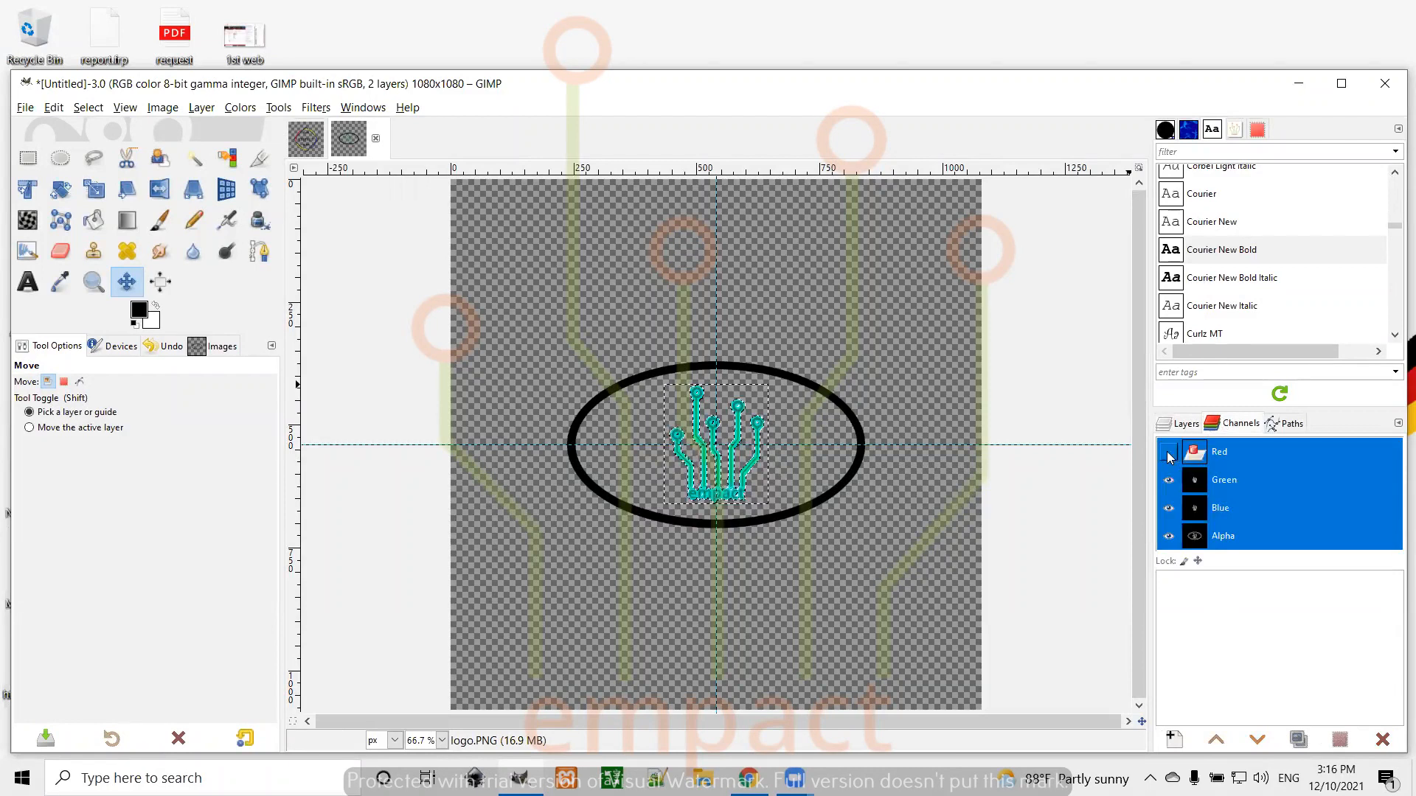
click(1168, 480)
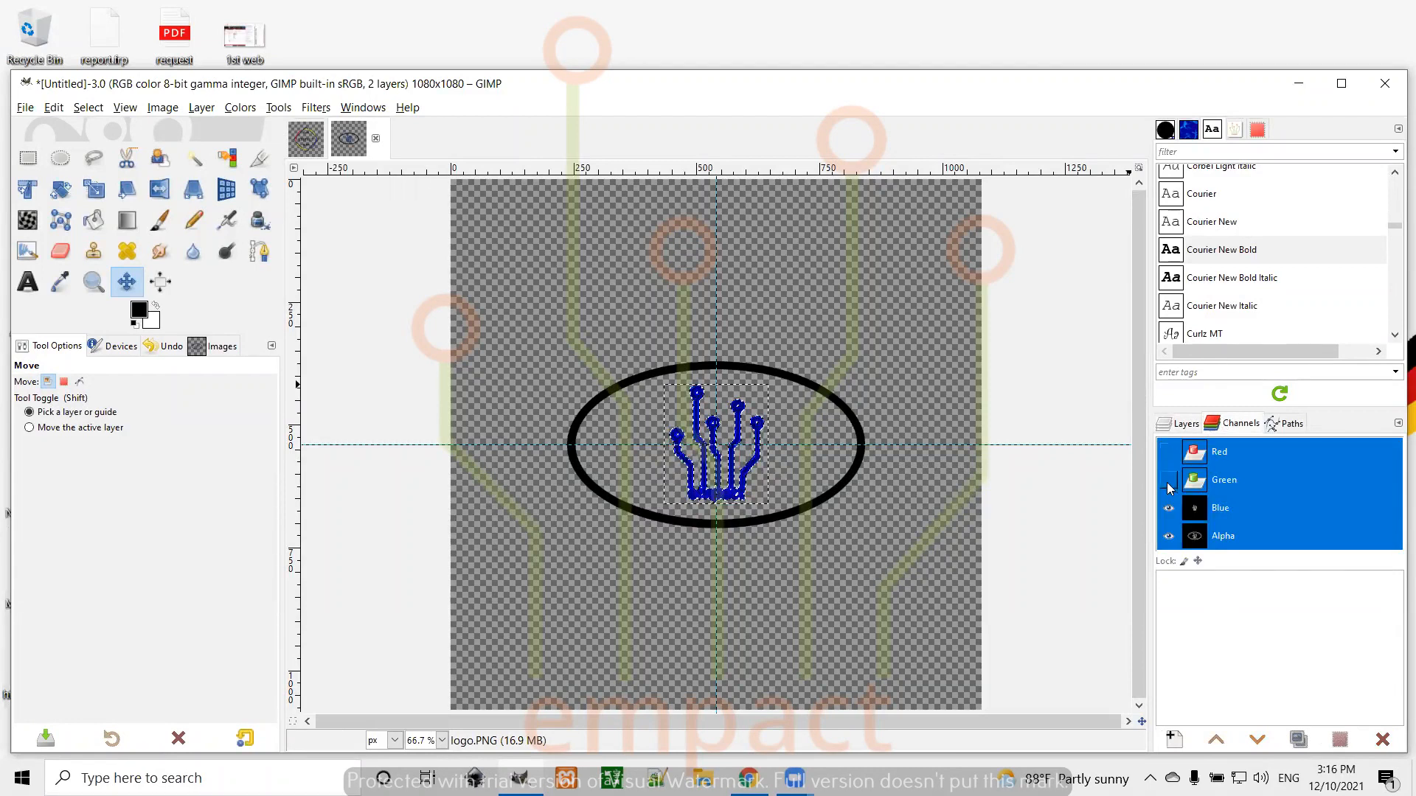
click(1168, 508)
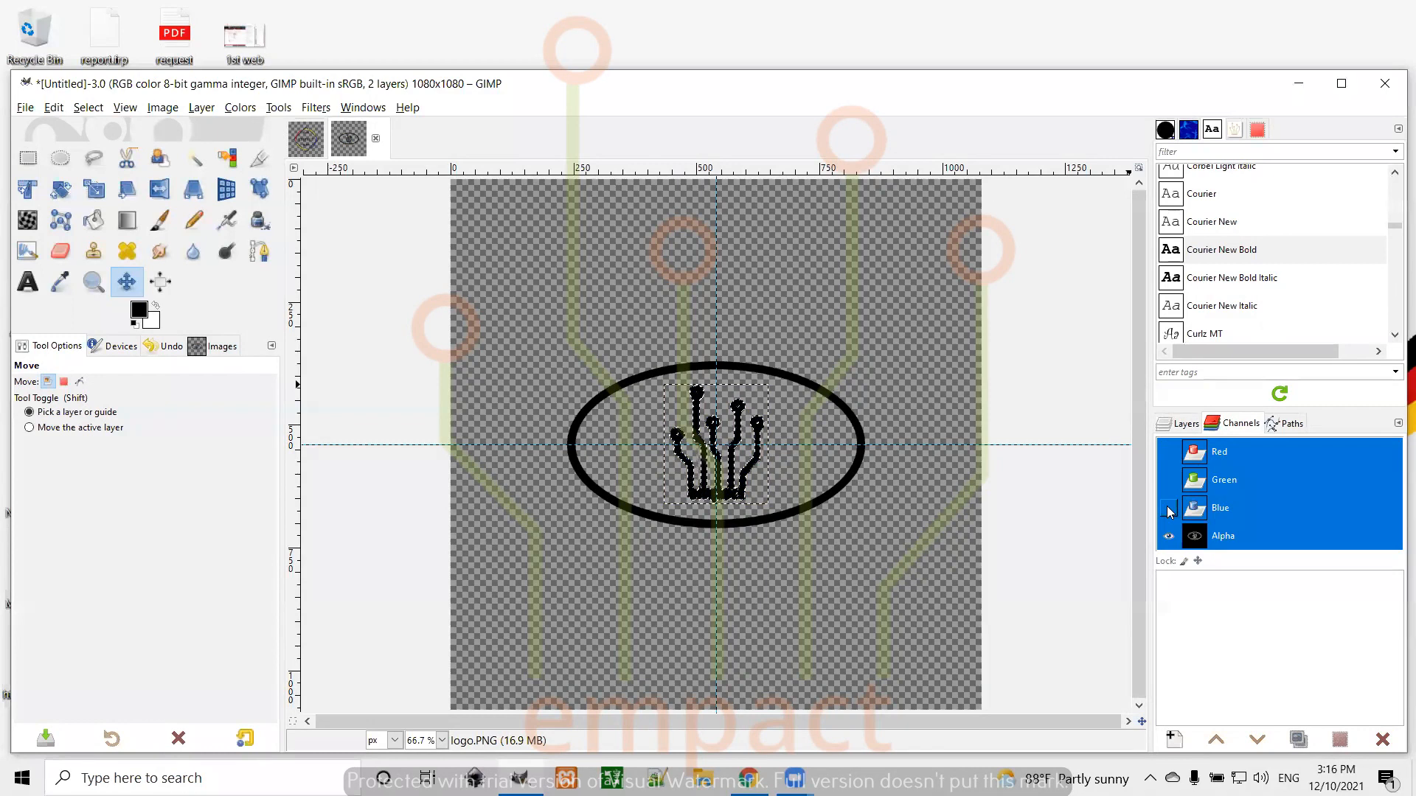
click(1167, 508)
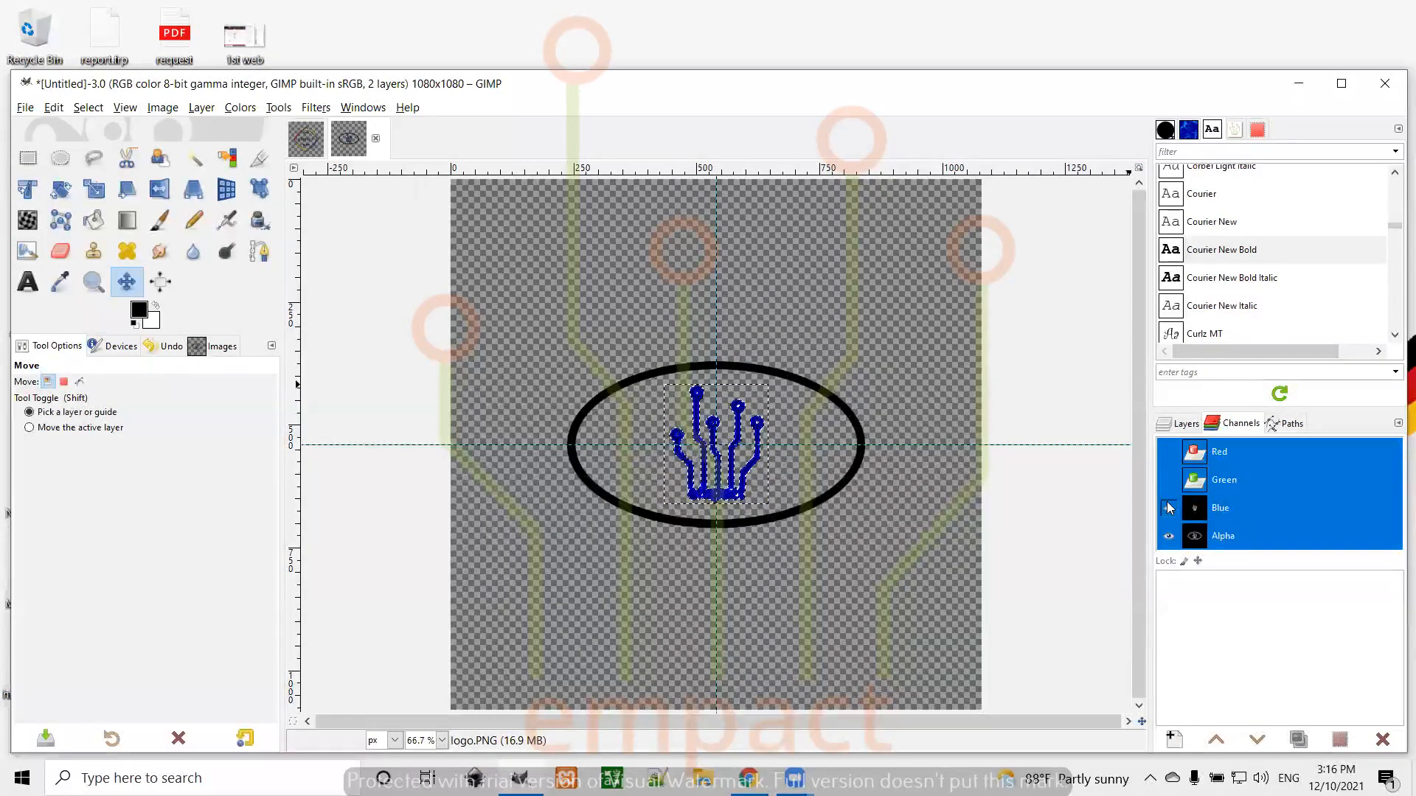
click(1168, 480)
click(1167, 452)
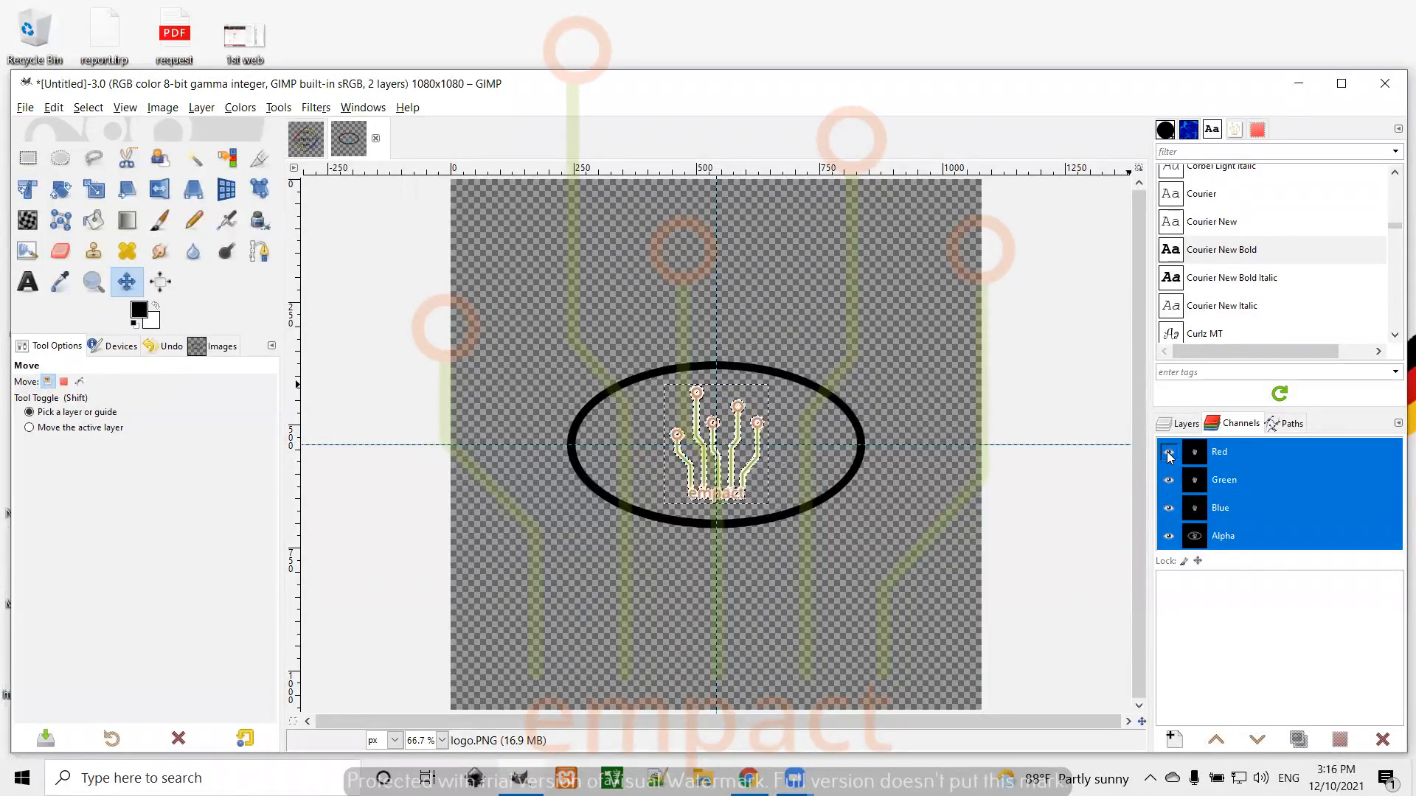
click(1168, 537)
click(1168, 536)
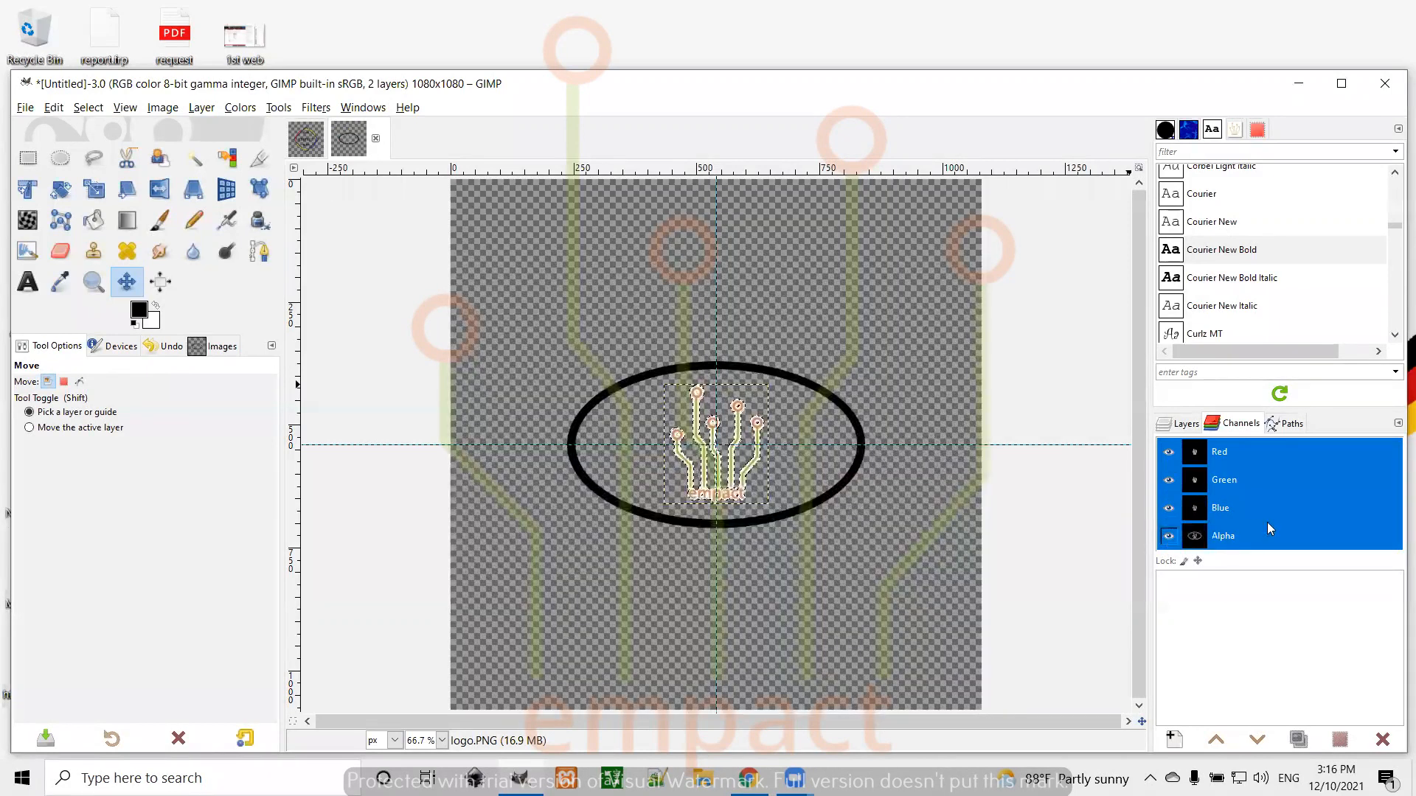
click(1174, 423)
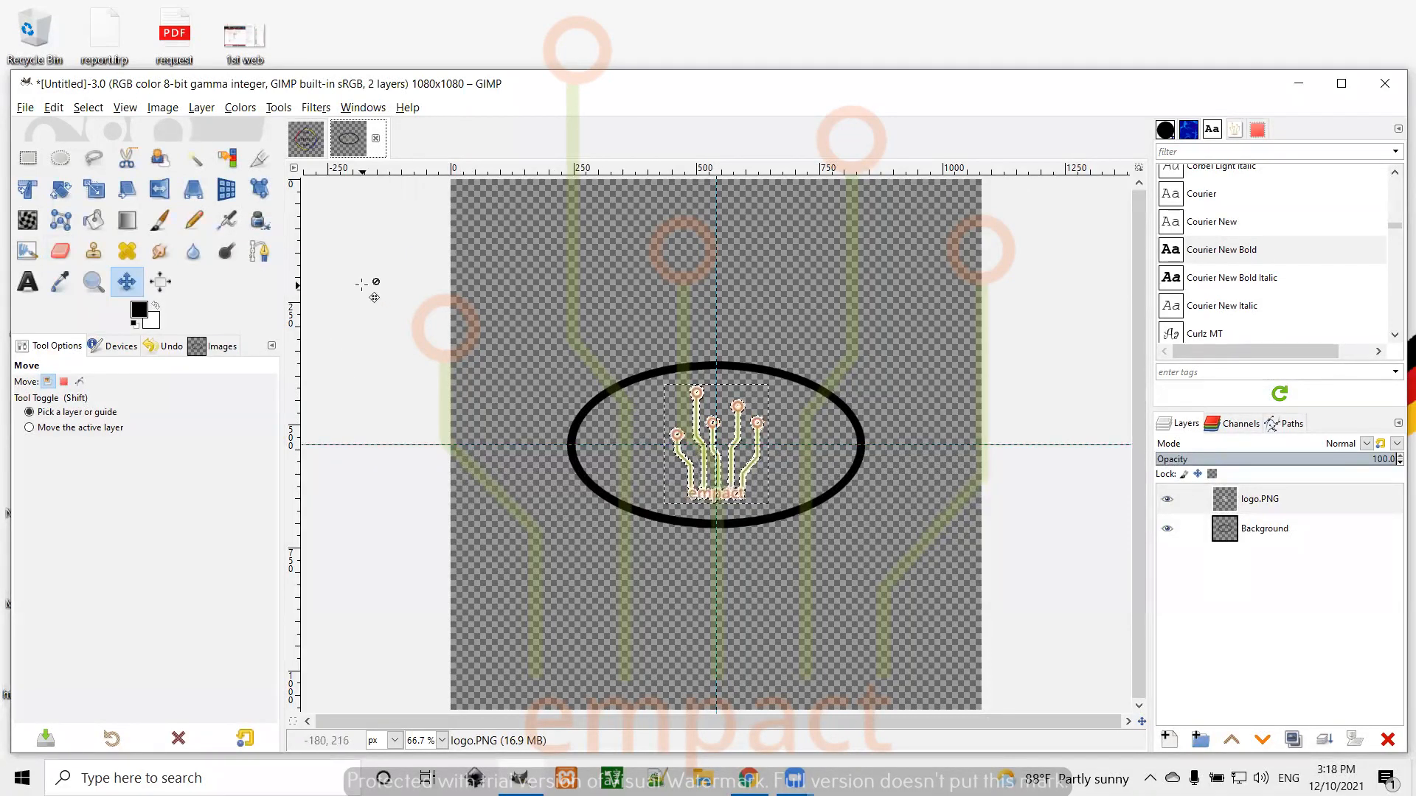
Step: Add the text "UoS" in black Courier New Bold at 50 px inside the ring, left of the logo
click(27, 283)
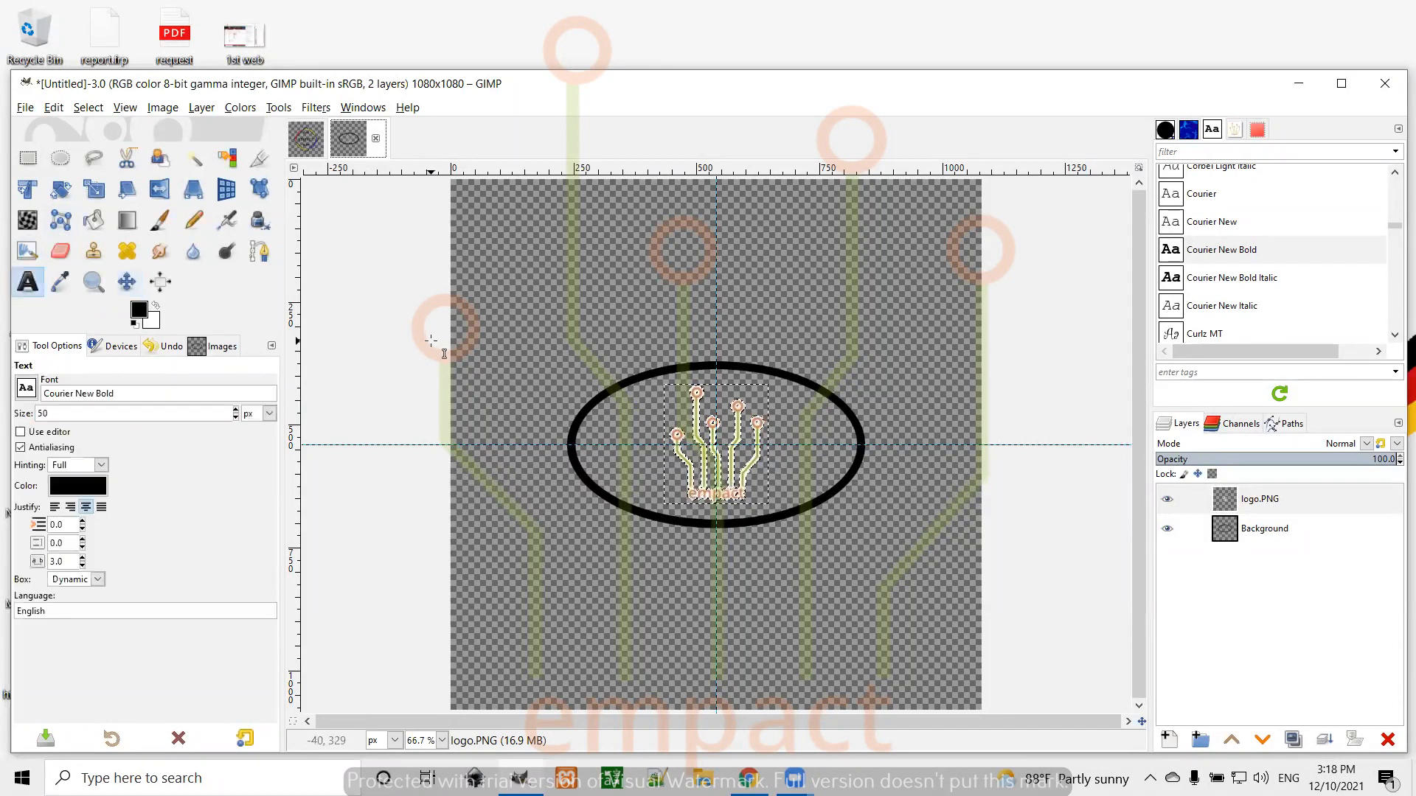
click(611, 419)
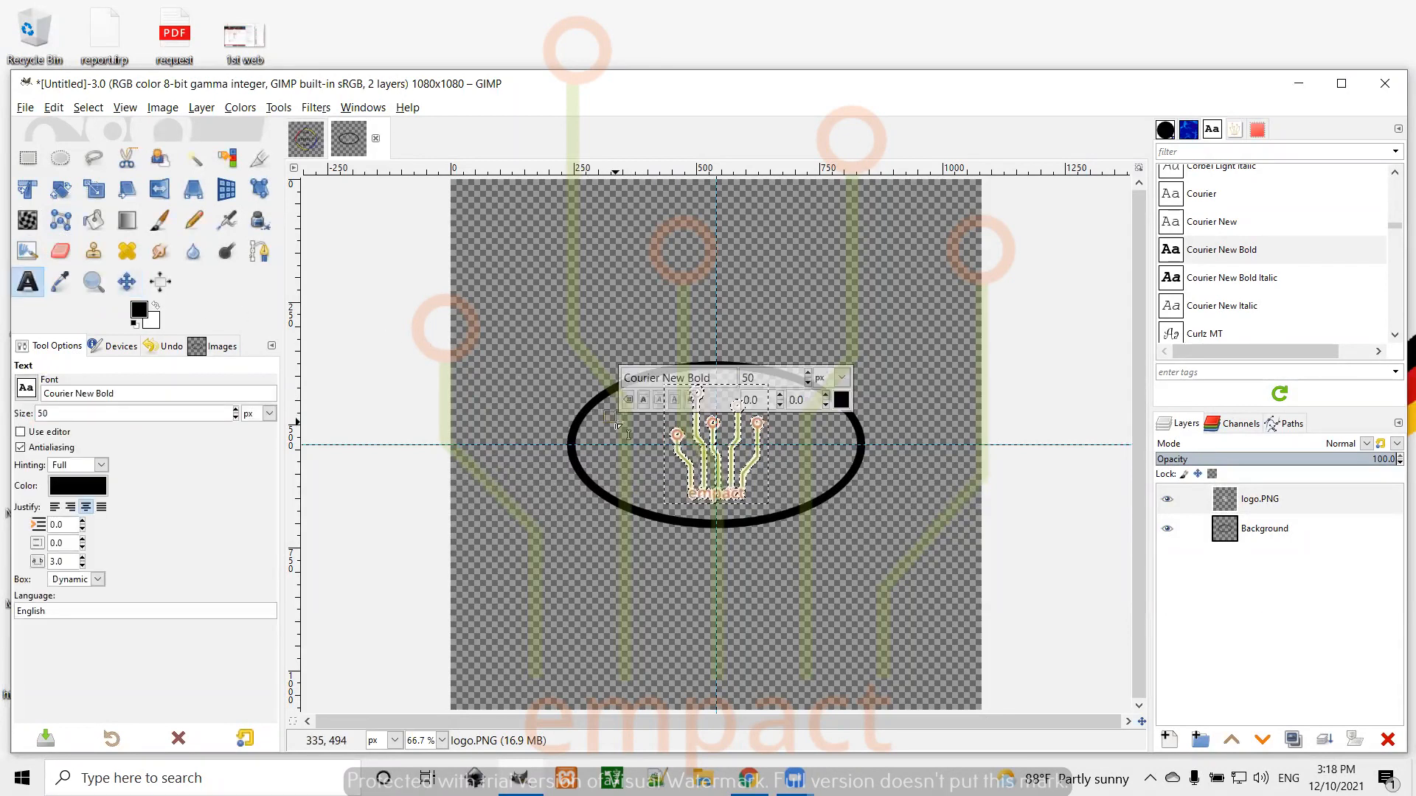
text(U)
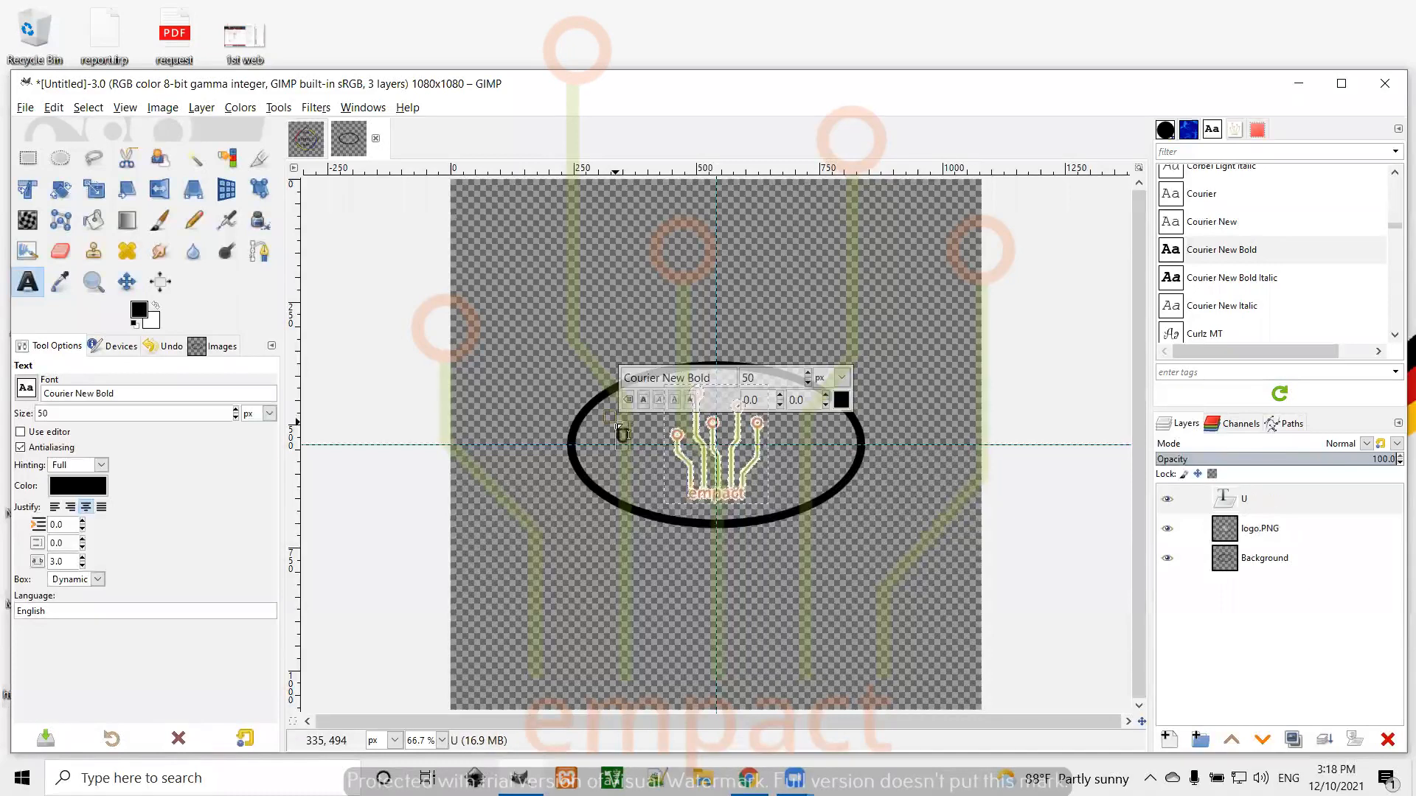
text(O)
key(BackSpace)
text(oS)
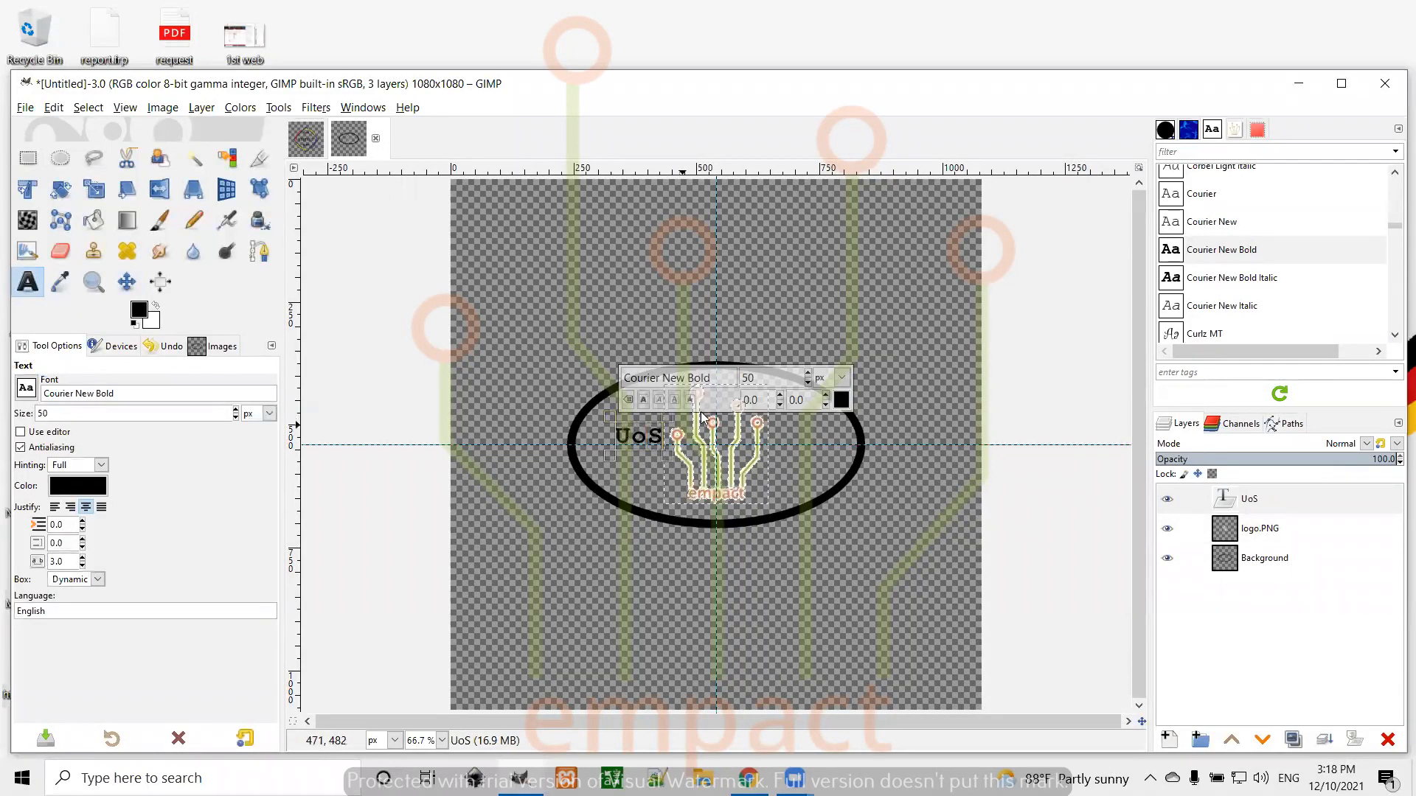
Step: Crop the UoS text layer to its content
click(126, 282)
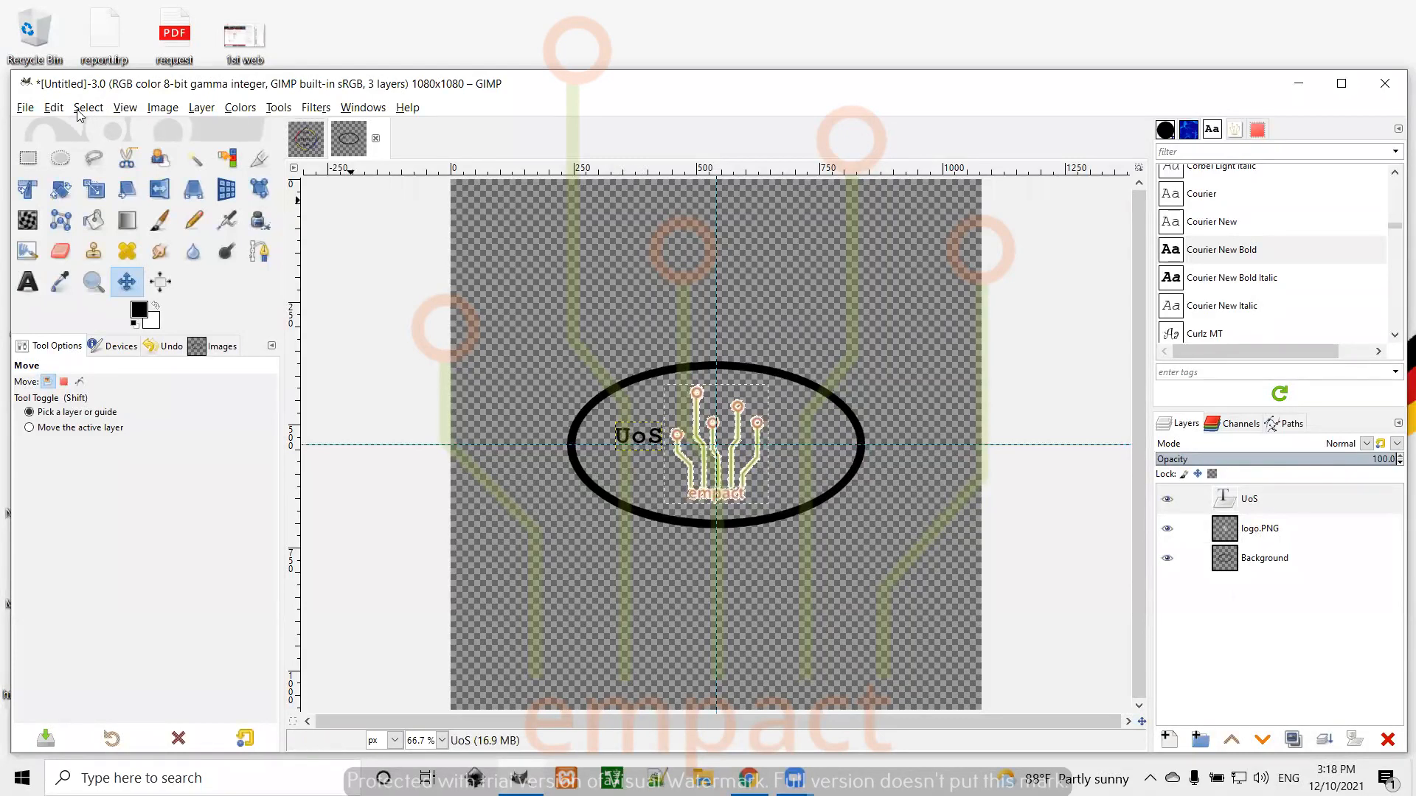
click(160, 111)
mouse_move(199, 111)
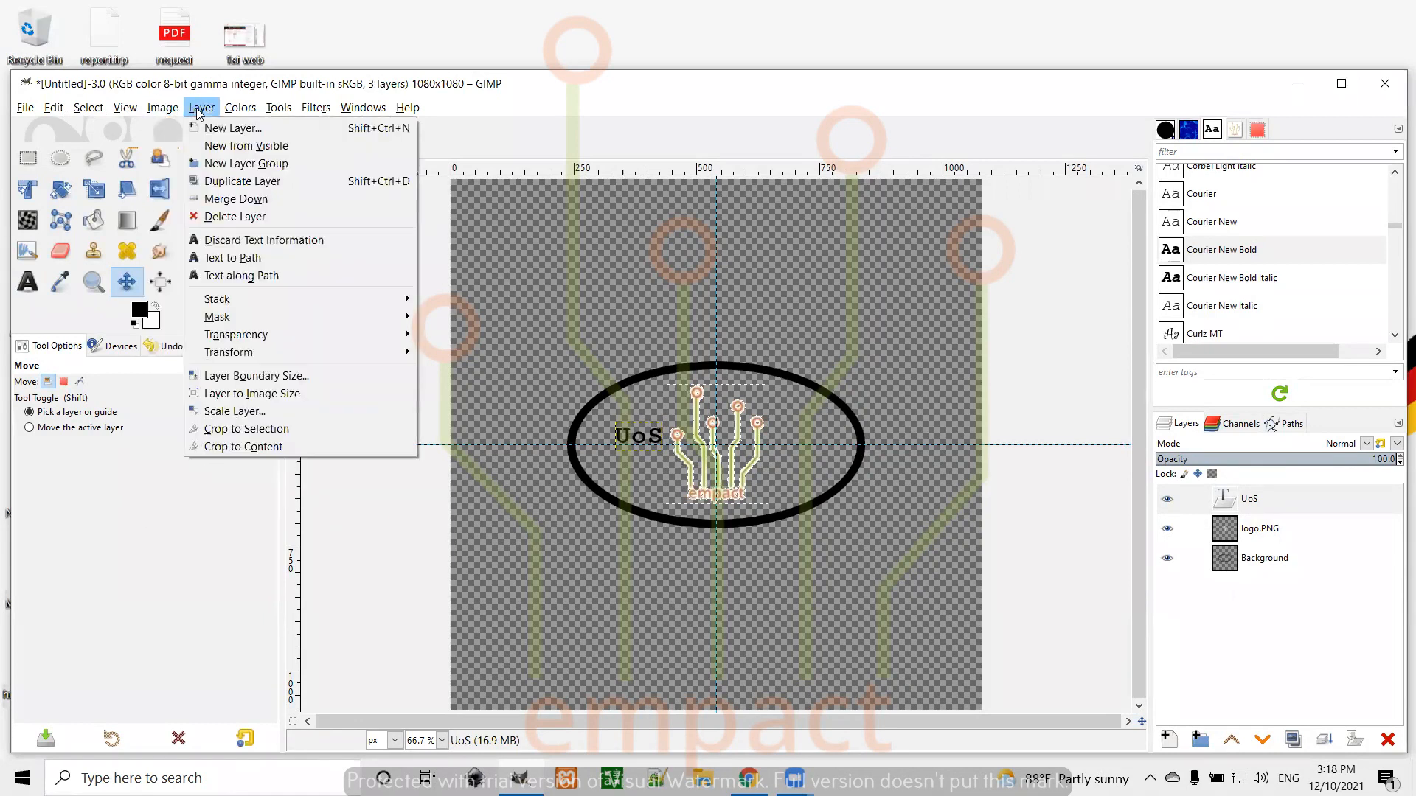
click(286, 447)
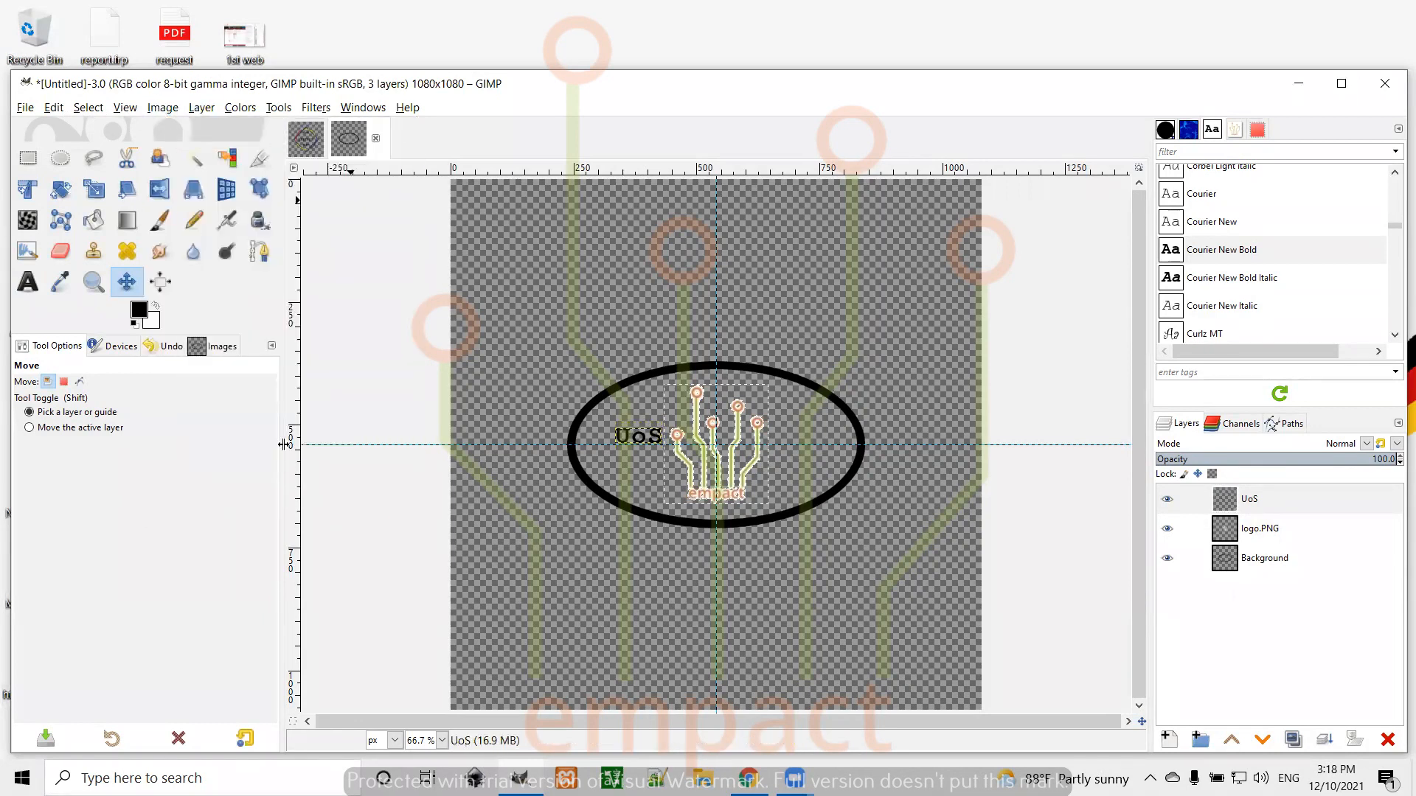
Step: Align the UoS layer to the vertical middle of the image
click(161, 283)
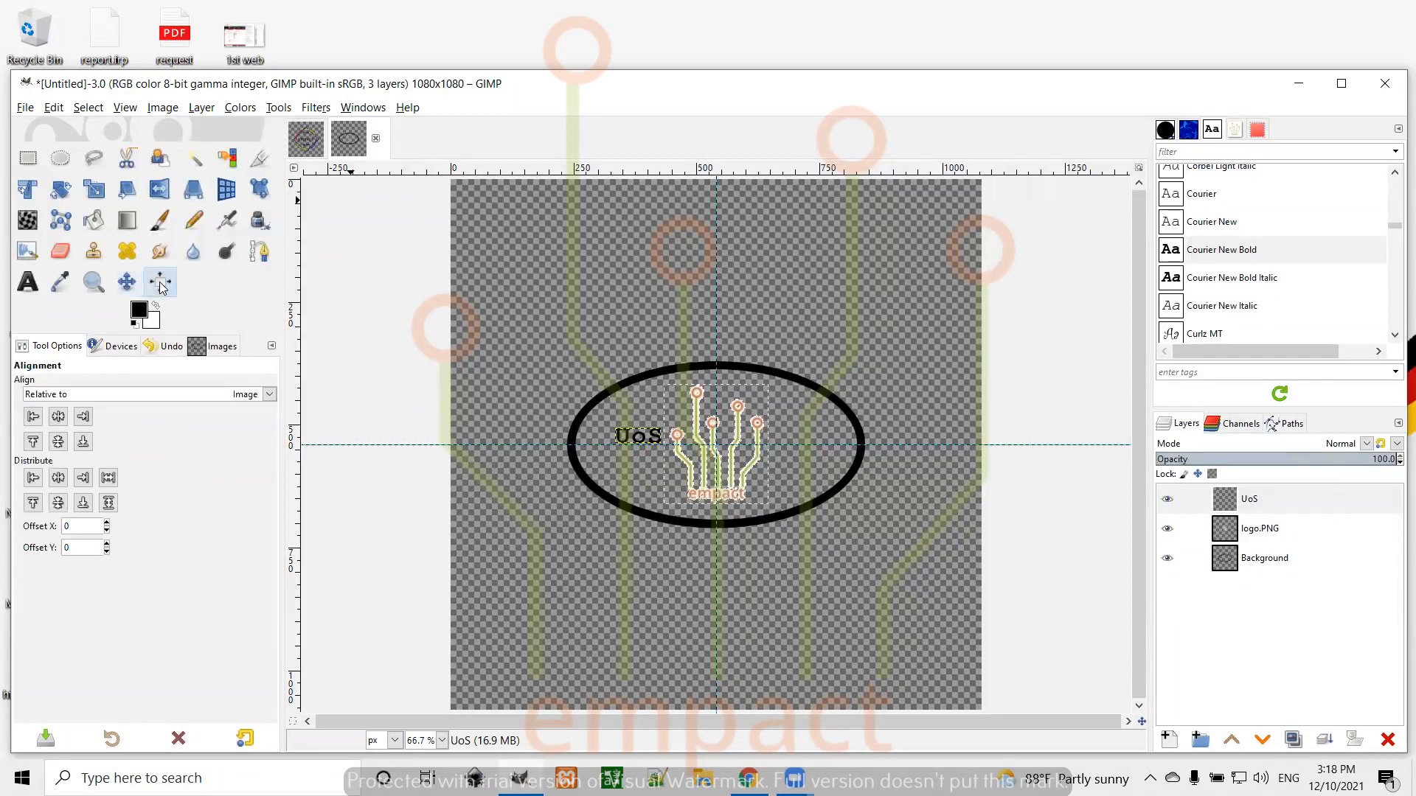
click(58, 441)
click(270, 394)
click(95, 438)
click(641, 436)
click(58, 442)
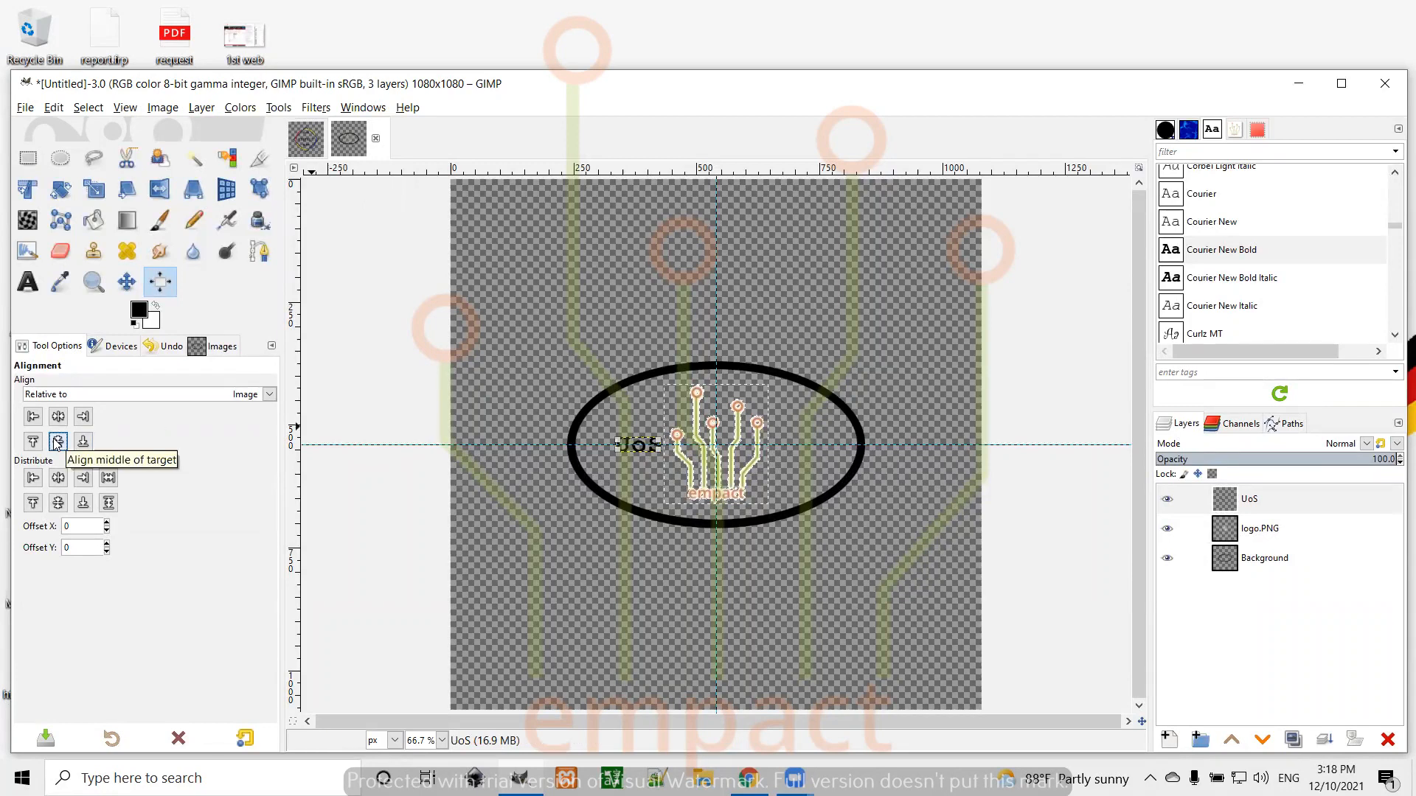
Step: Try to distribute the UoS layer by its left edge and horizontal center
click(33, 479)
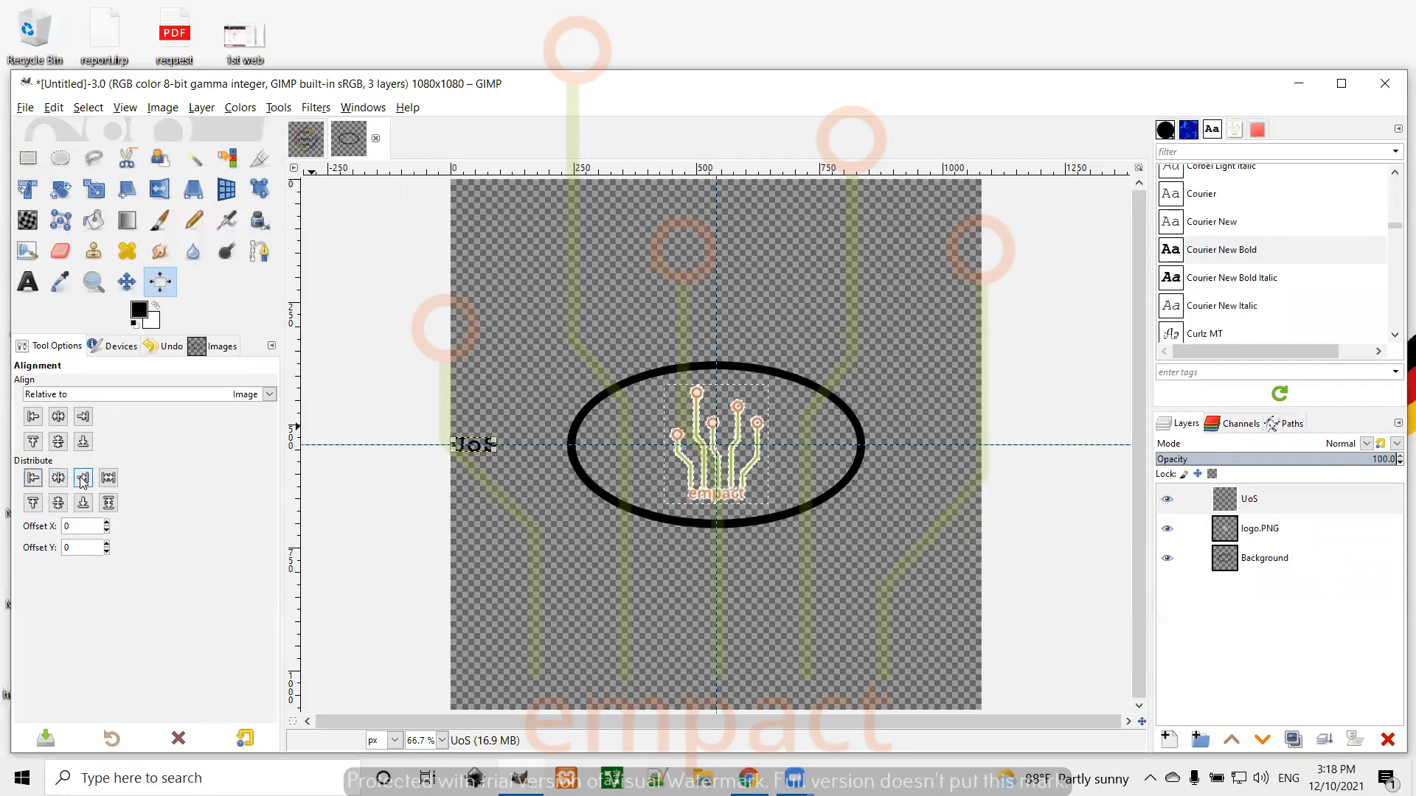
click(59, 478)
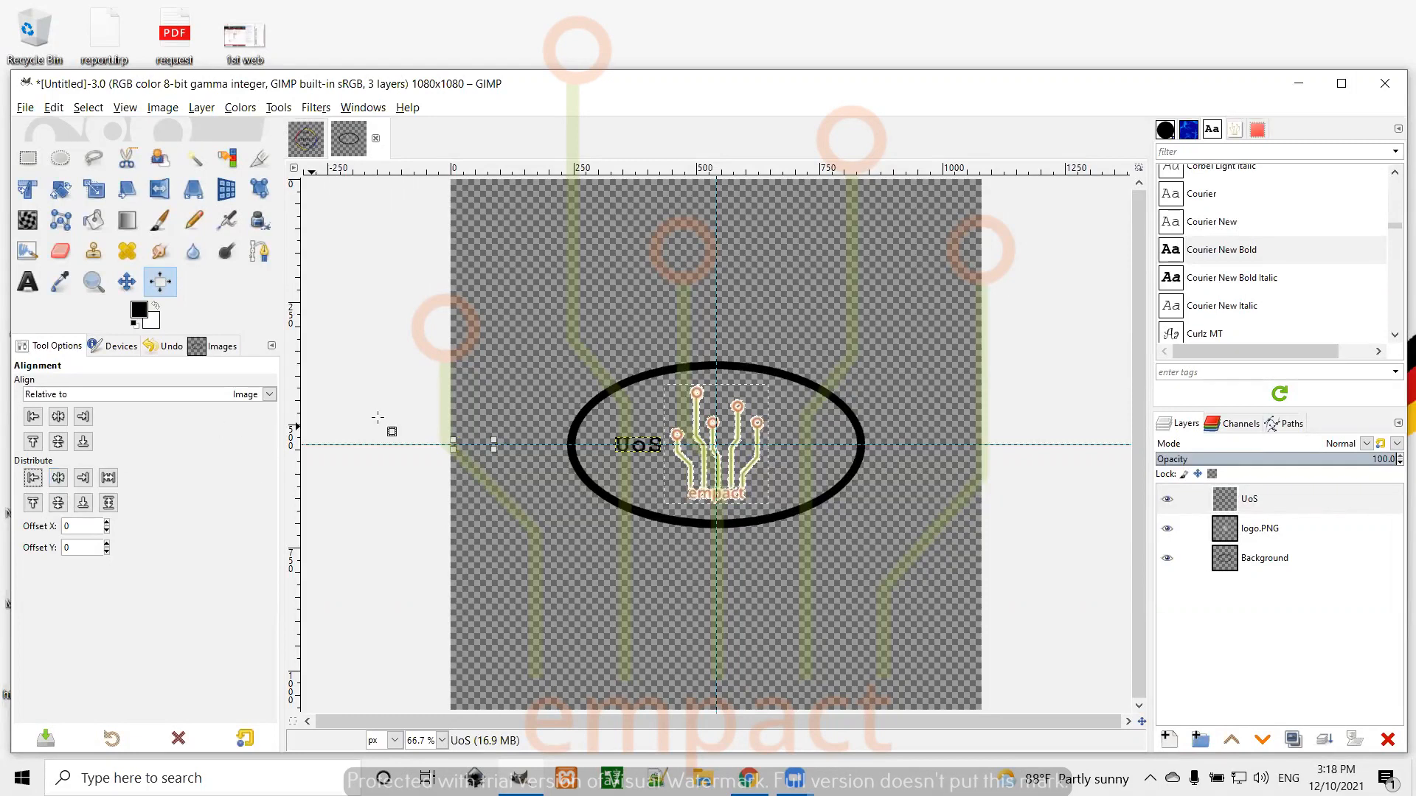
click(654, 455)
Step: Duplicate the UoS layer and move the copy inside the ring to the right of the logo
click(127, 281)
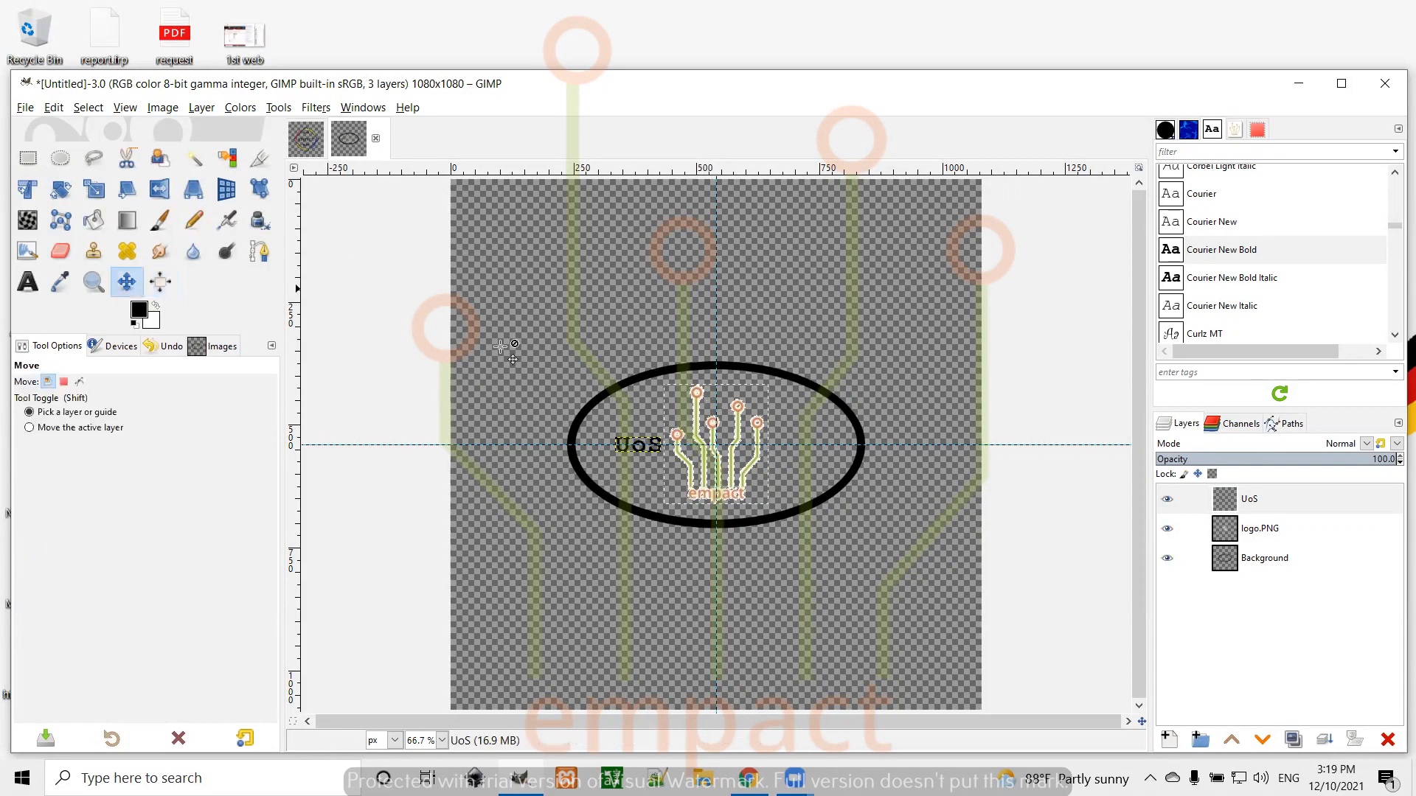
click(1251, 510)
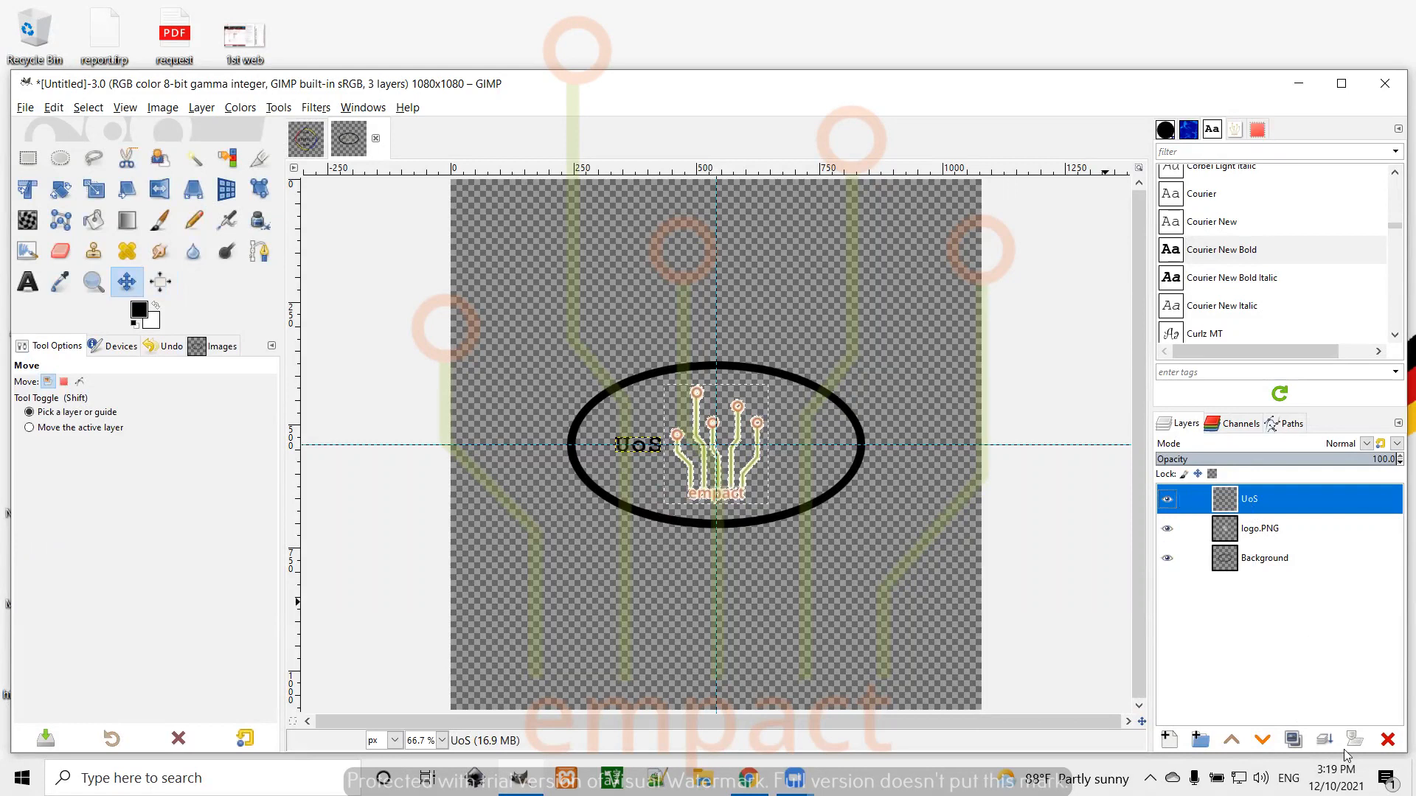
click(1293, 740)
click(1244, 535)
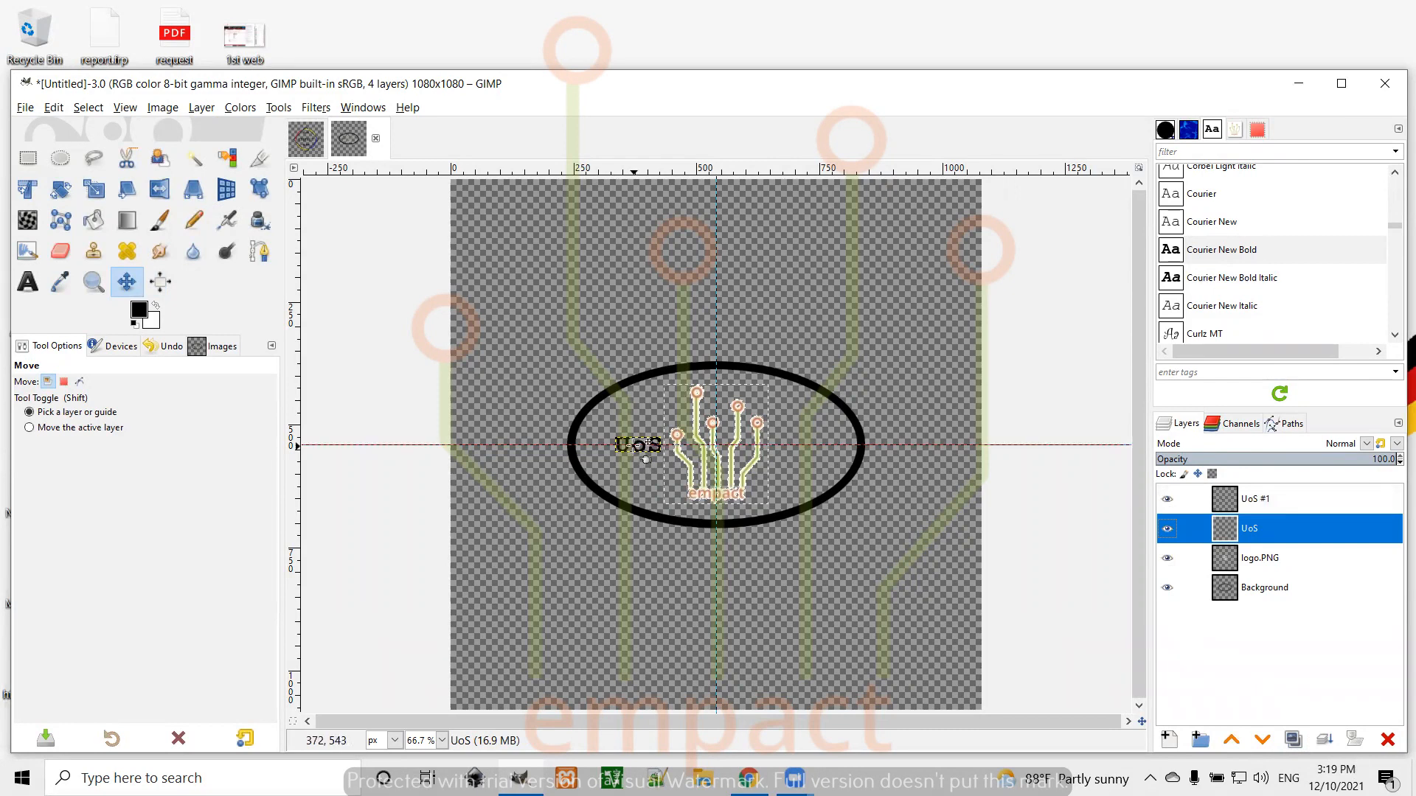
drag(634, 446, 623, 392)
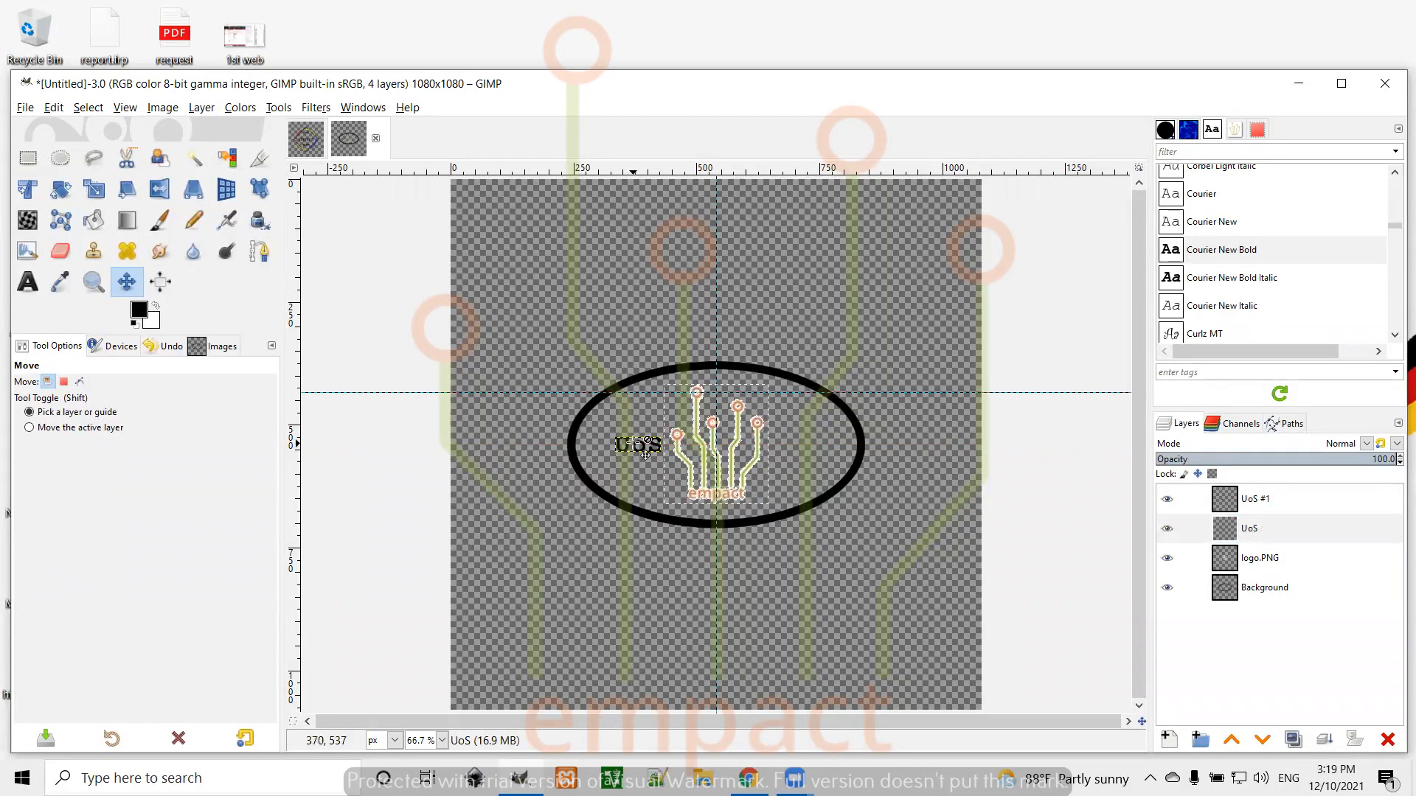
drag(632, 448, 788, 447)
Step: Replace the text in the duplicated UoS layer on the logo's right side with WFP
click(1249, 500)
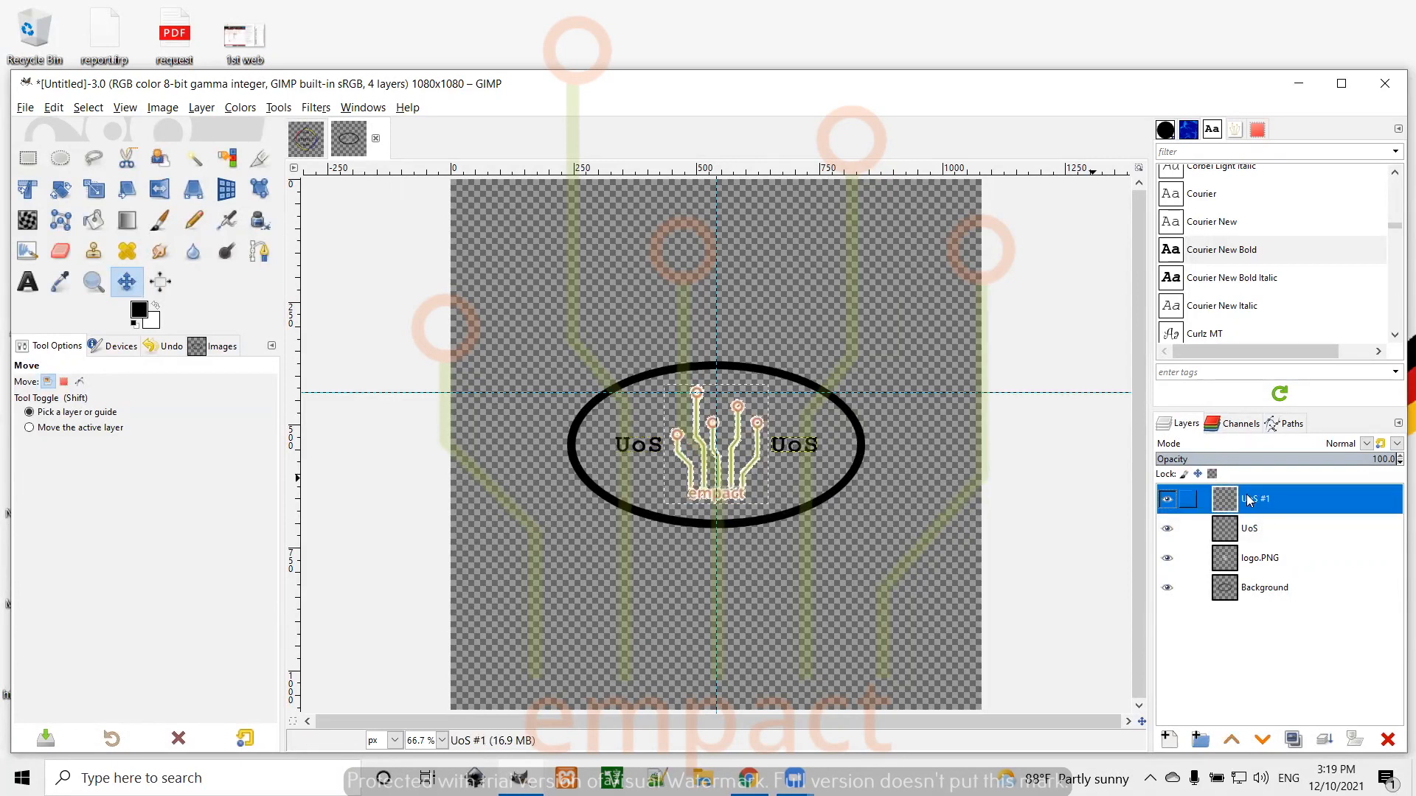
click(27, 283)
click(796, 443)
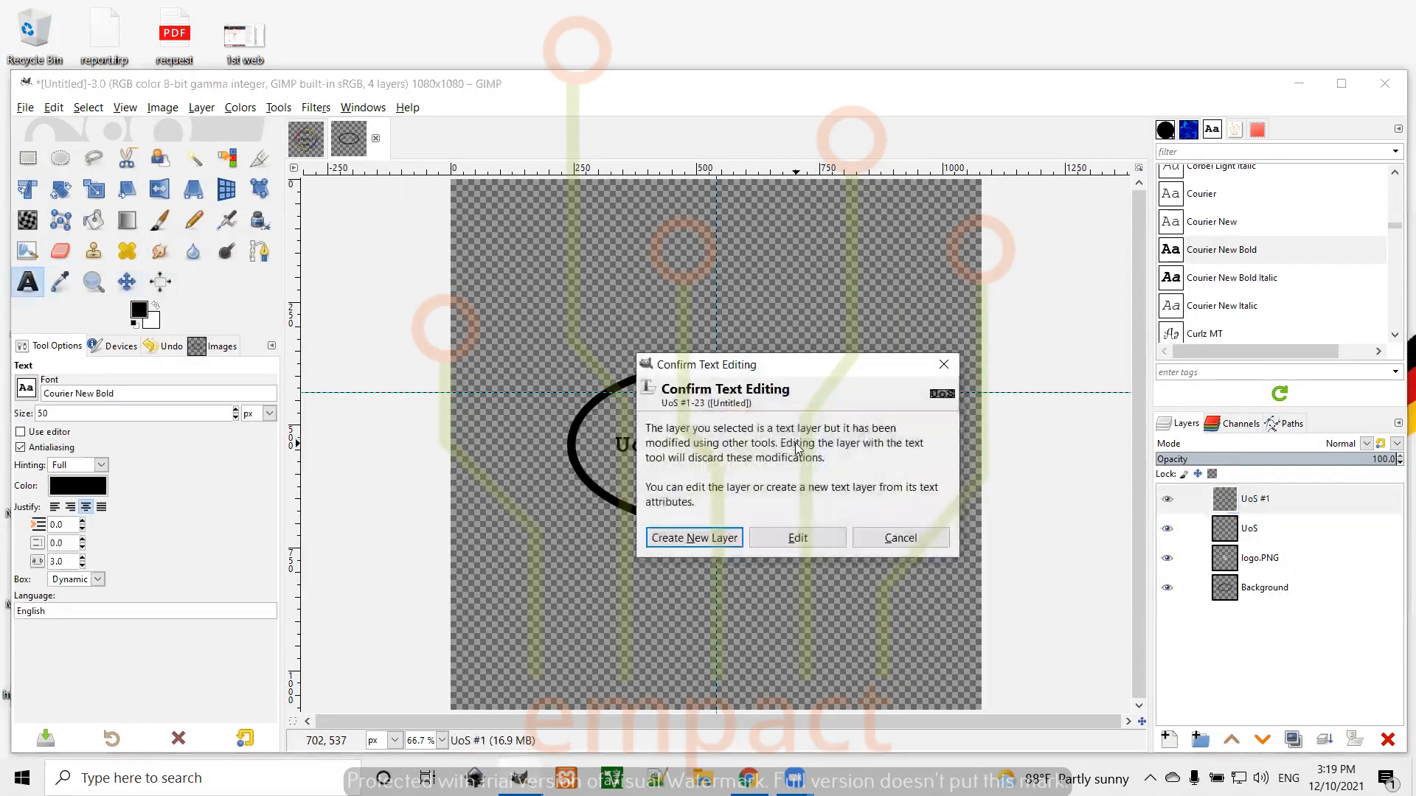
click(798, 538)
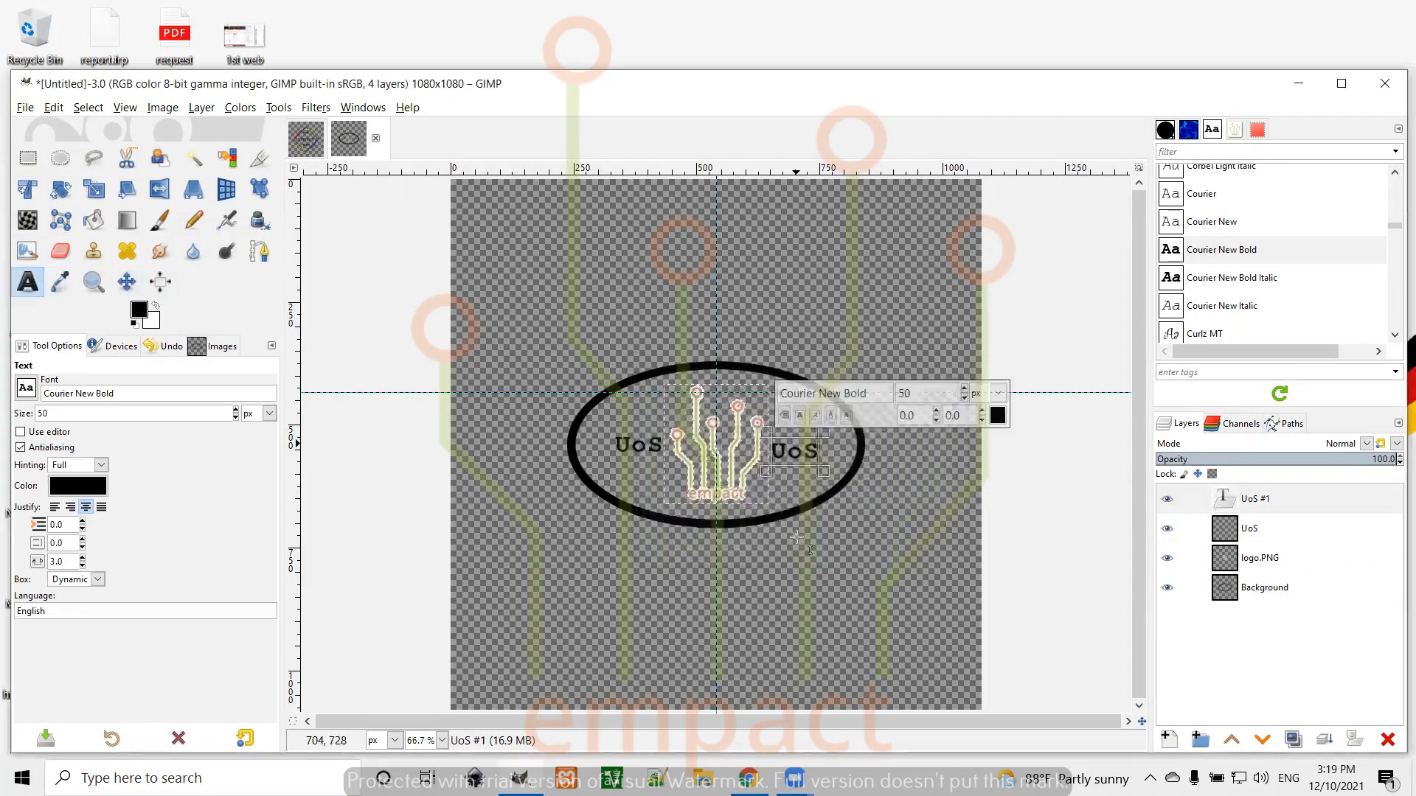
double_click(814, 465)
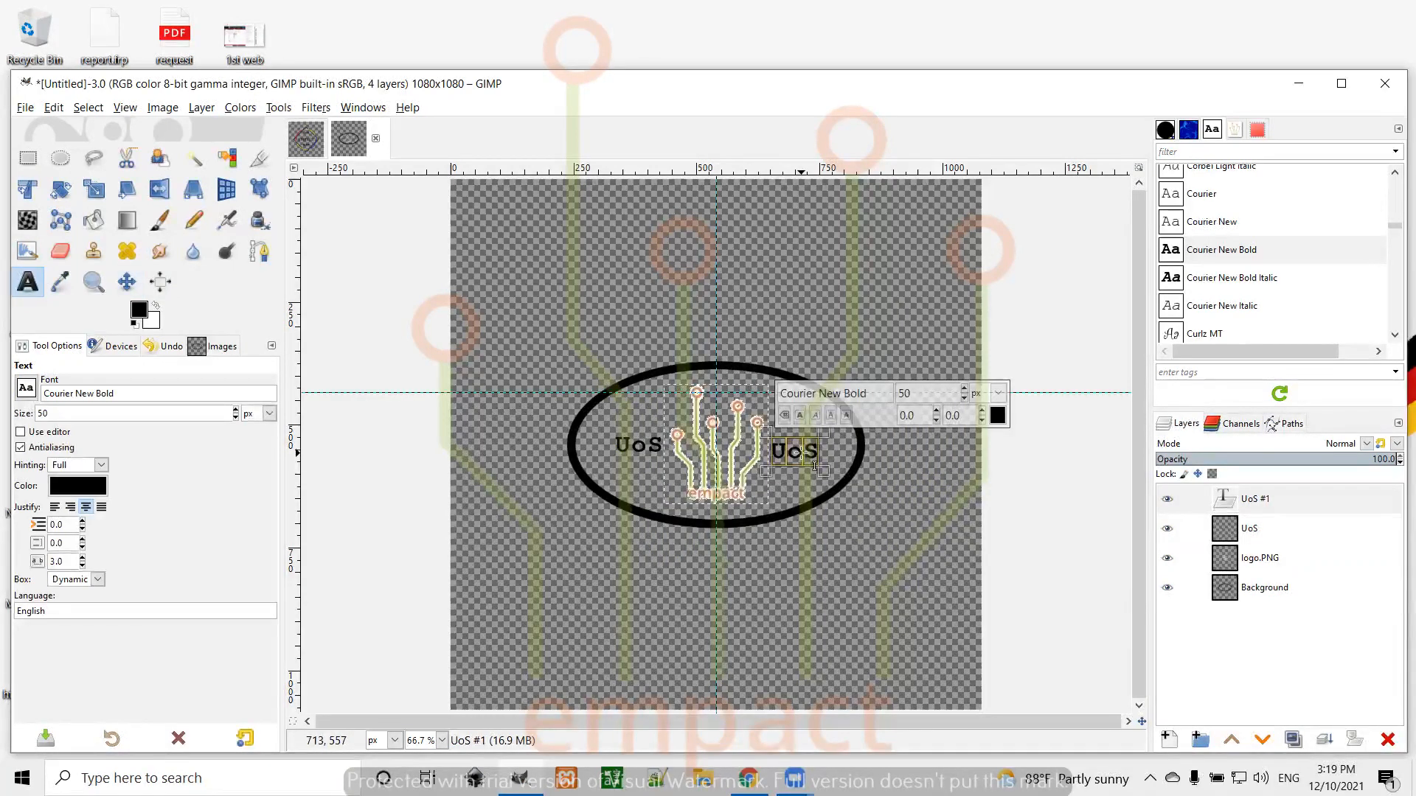
text(WFP)
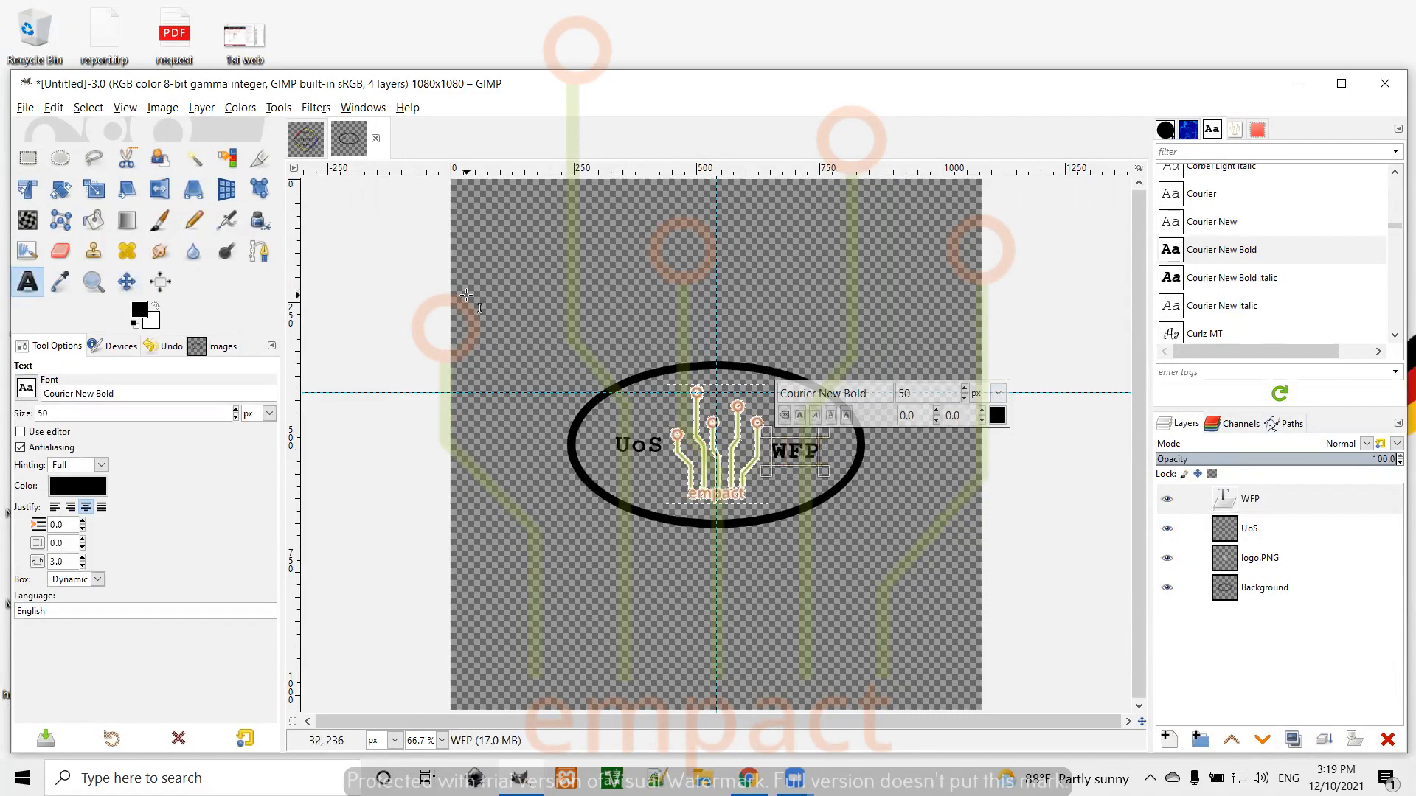
Step: Crop the WFP text layer to its content
click(127, 283)
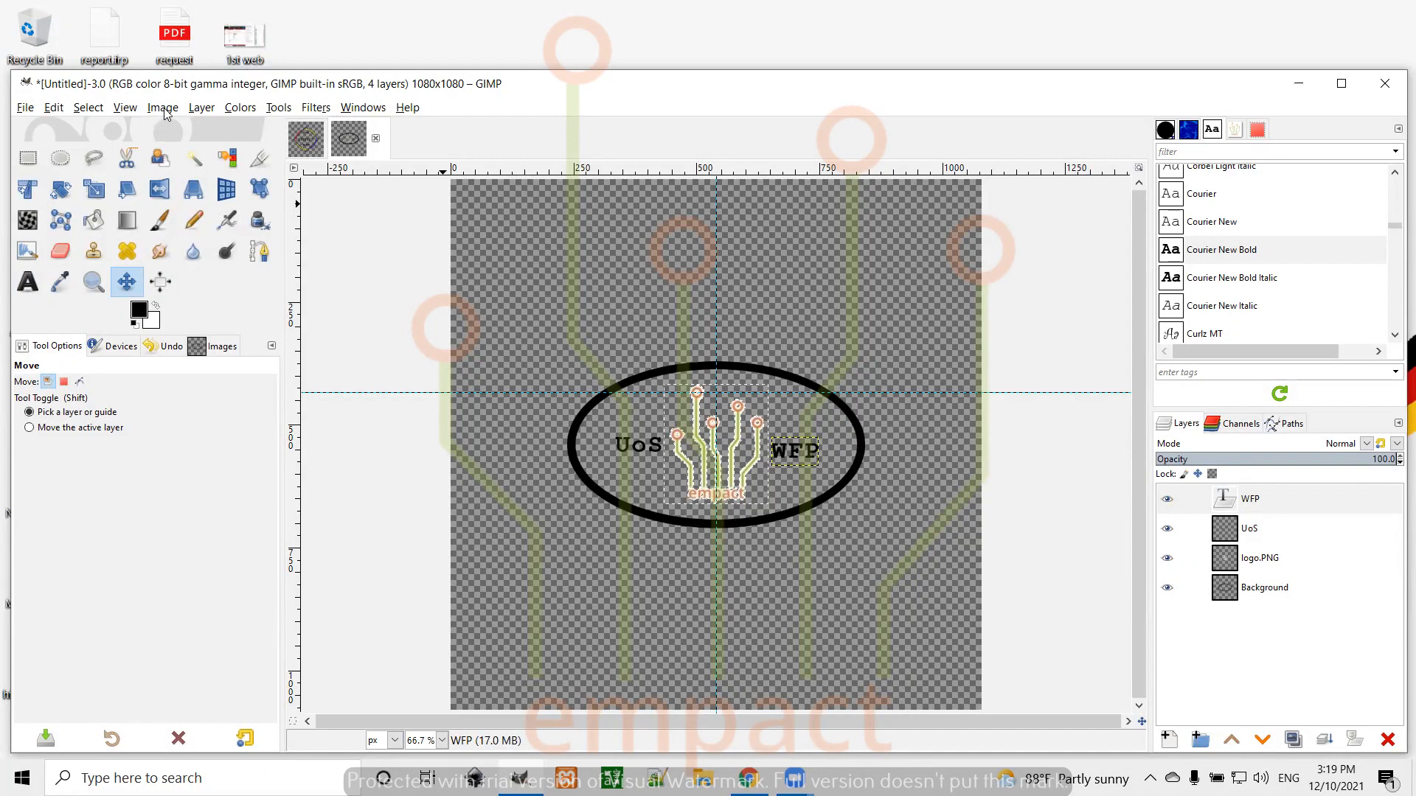
click(196, 108)
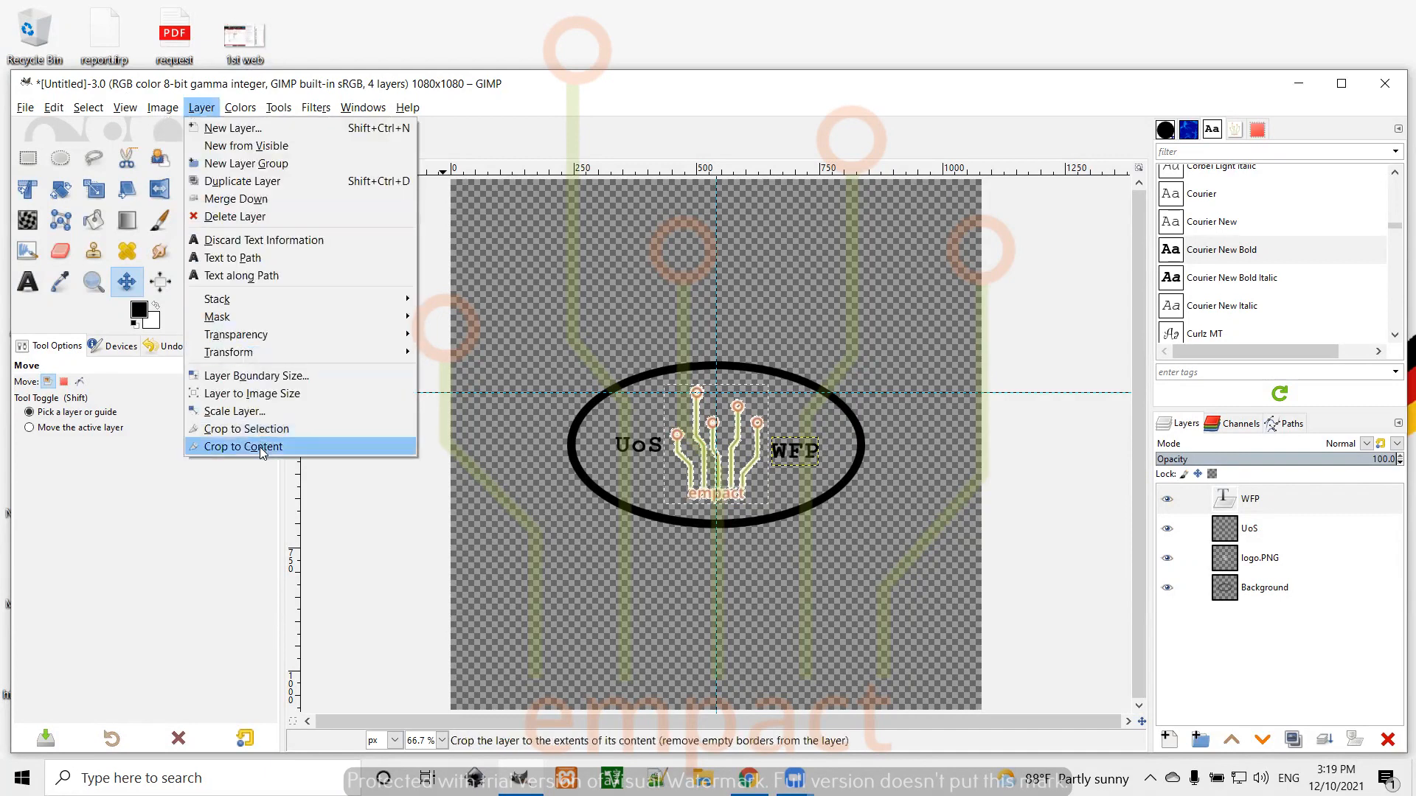
click(282, 447)
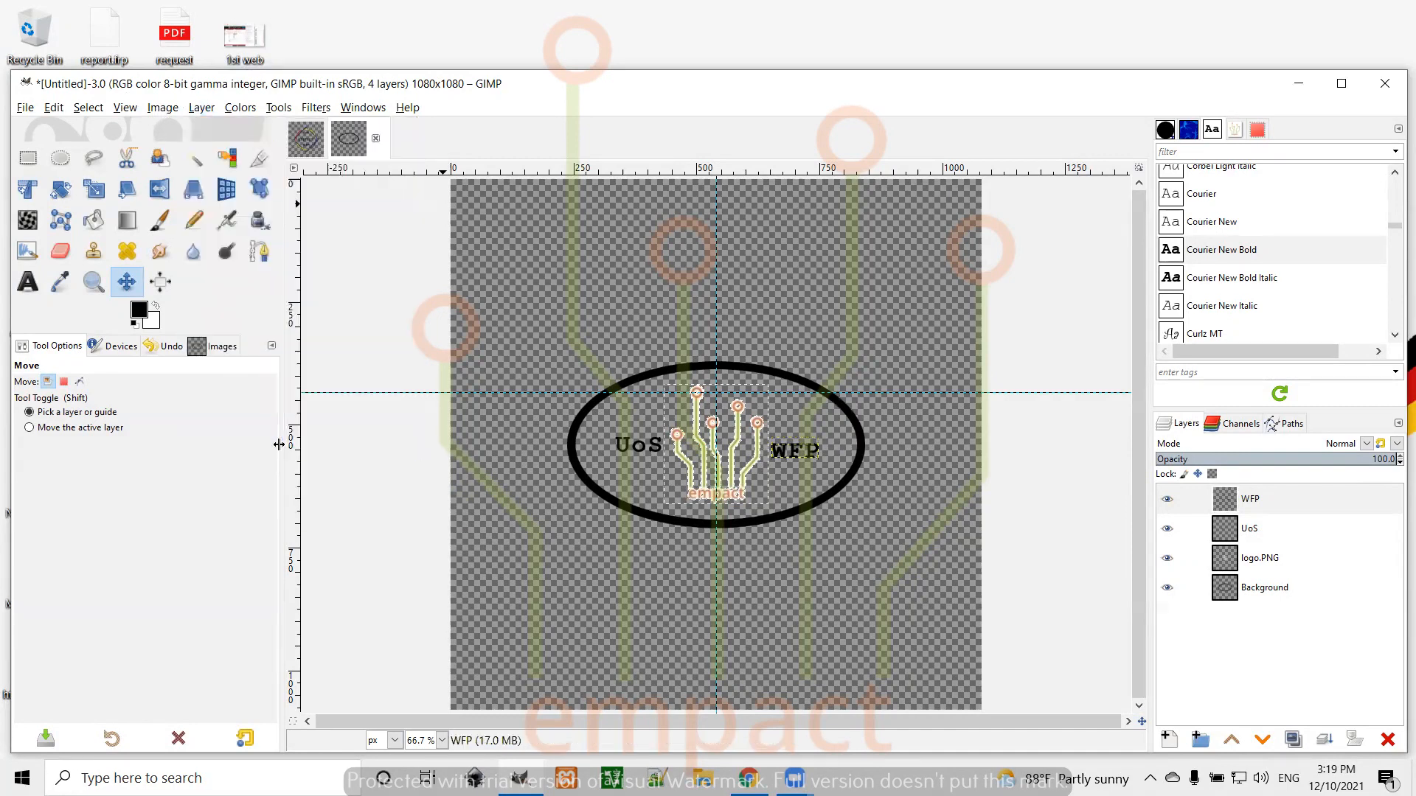
Step: Align the WFP layer to the vertical middle of the image
click(160, 282)
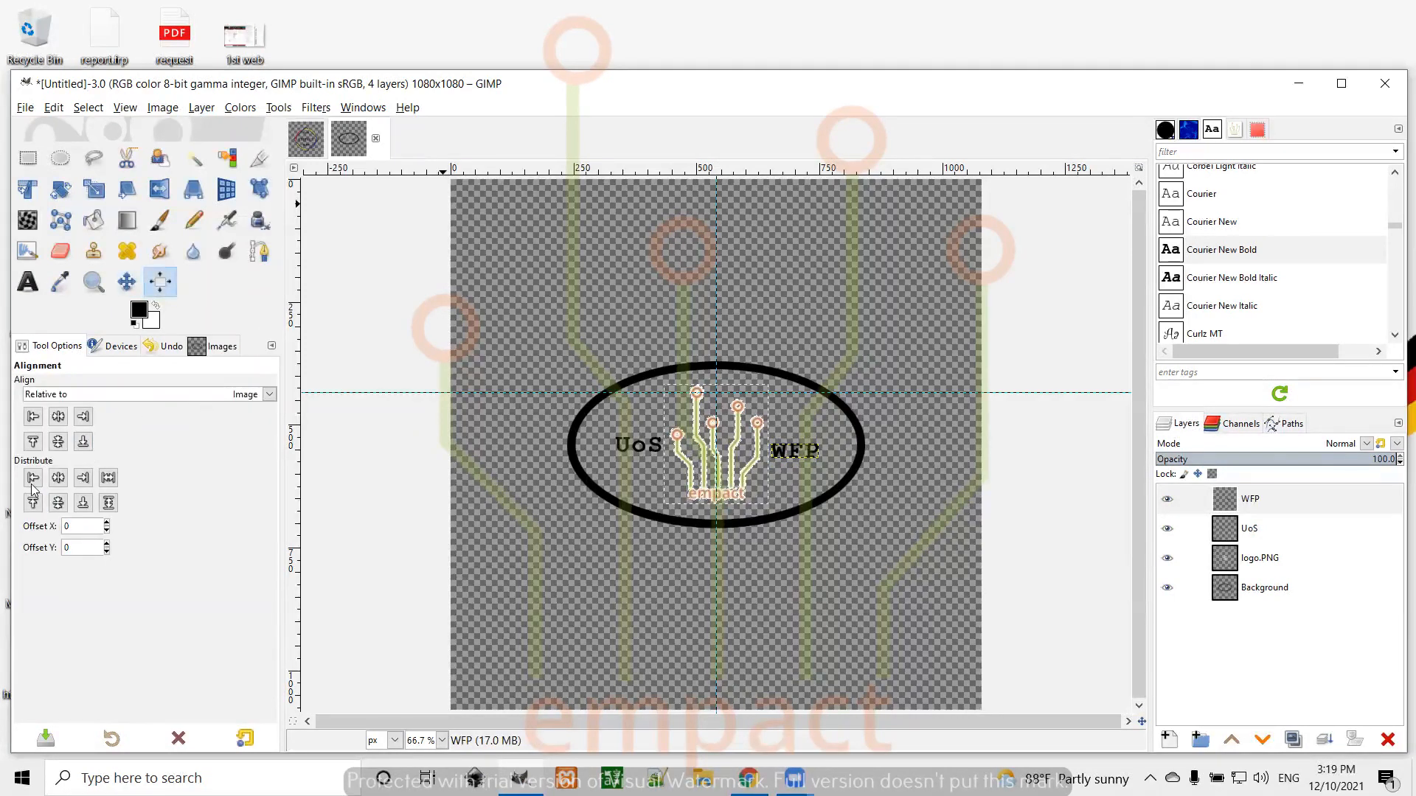
click(58, 417)
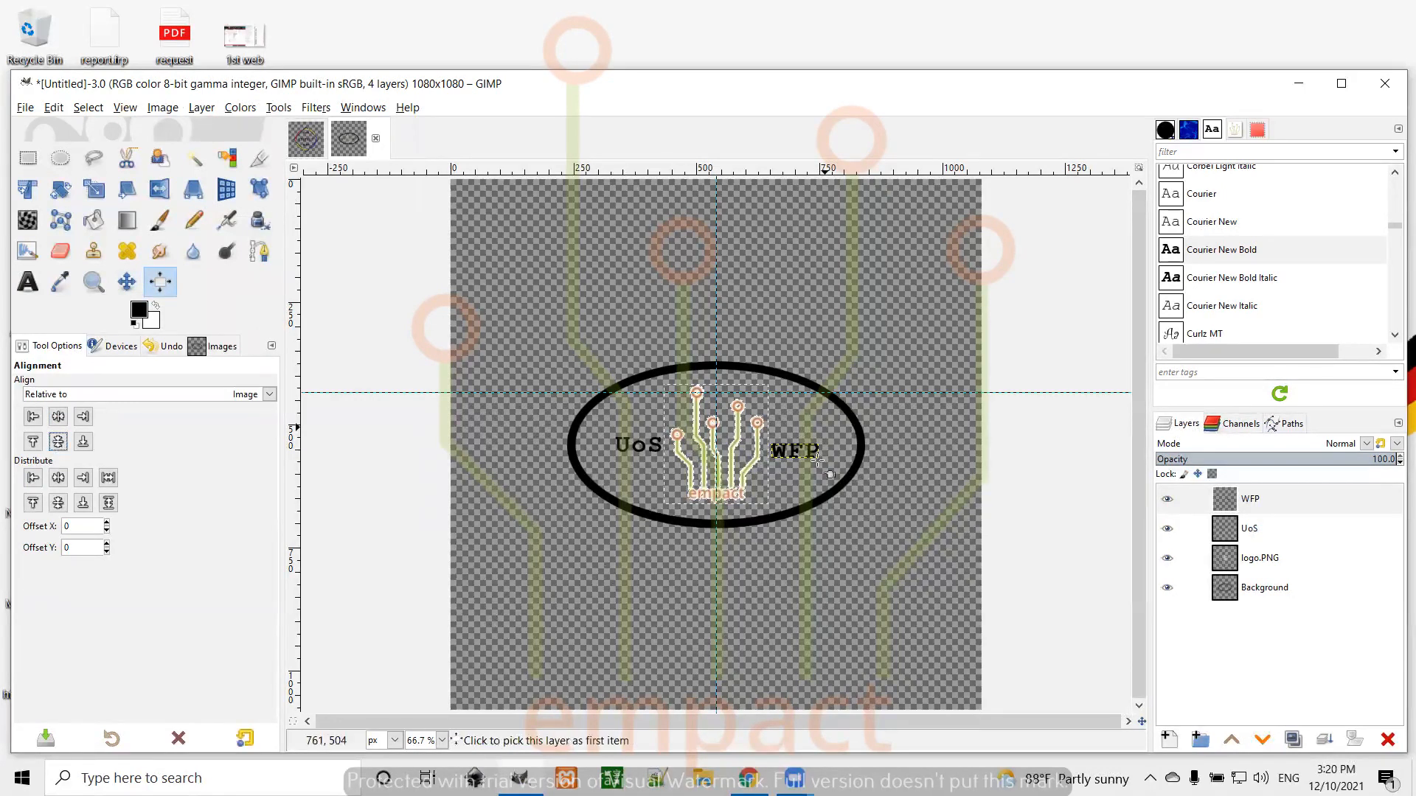
click(59, 440)
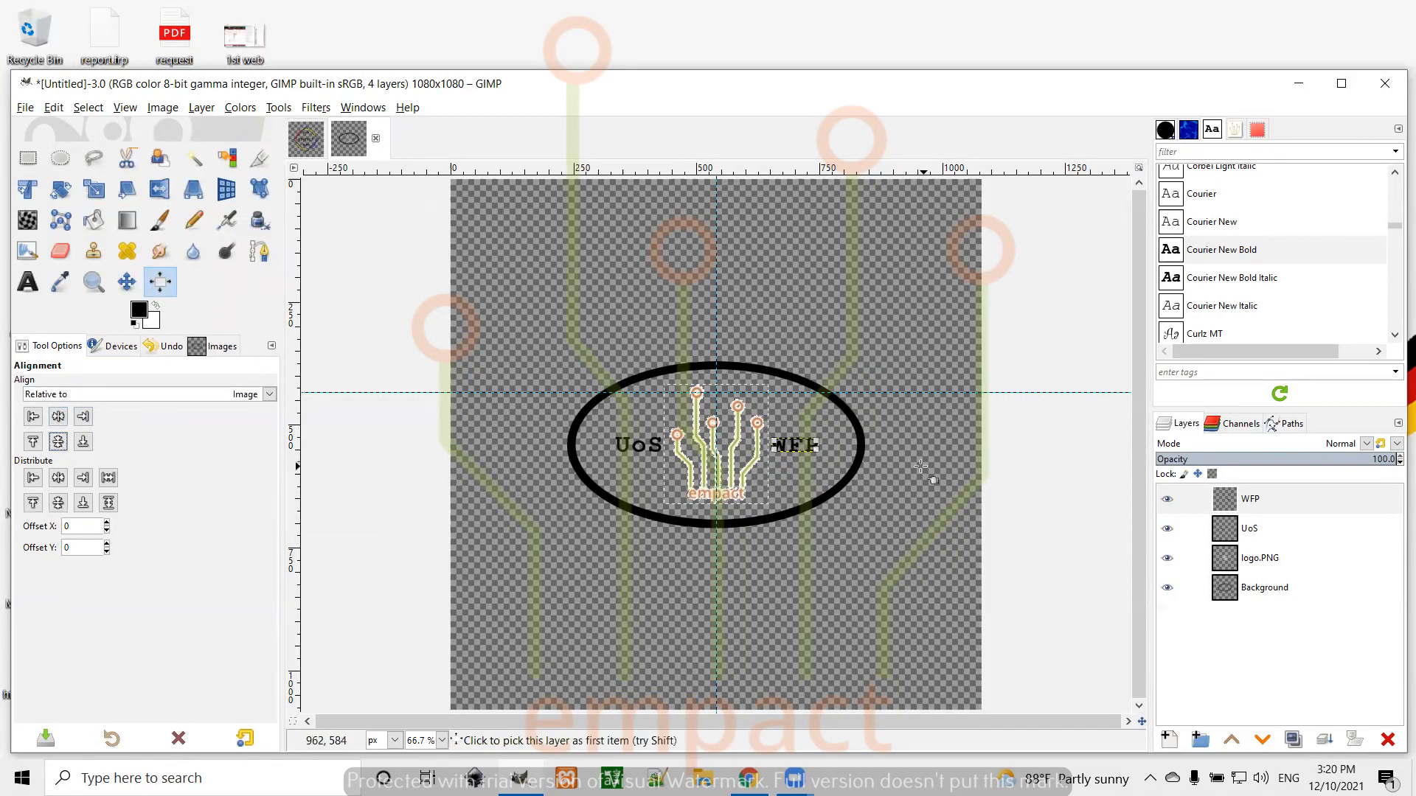
click(876, 488)
click(125, 286)
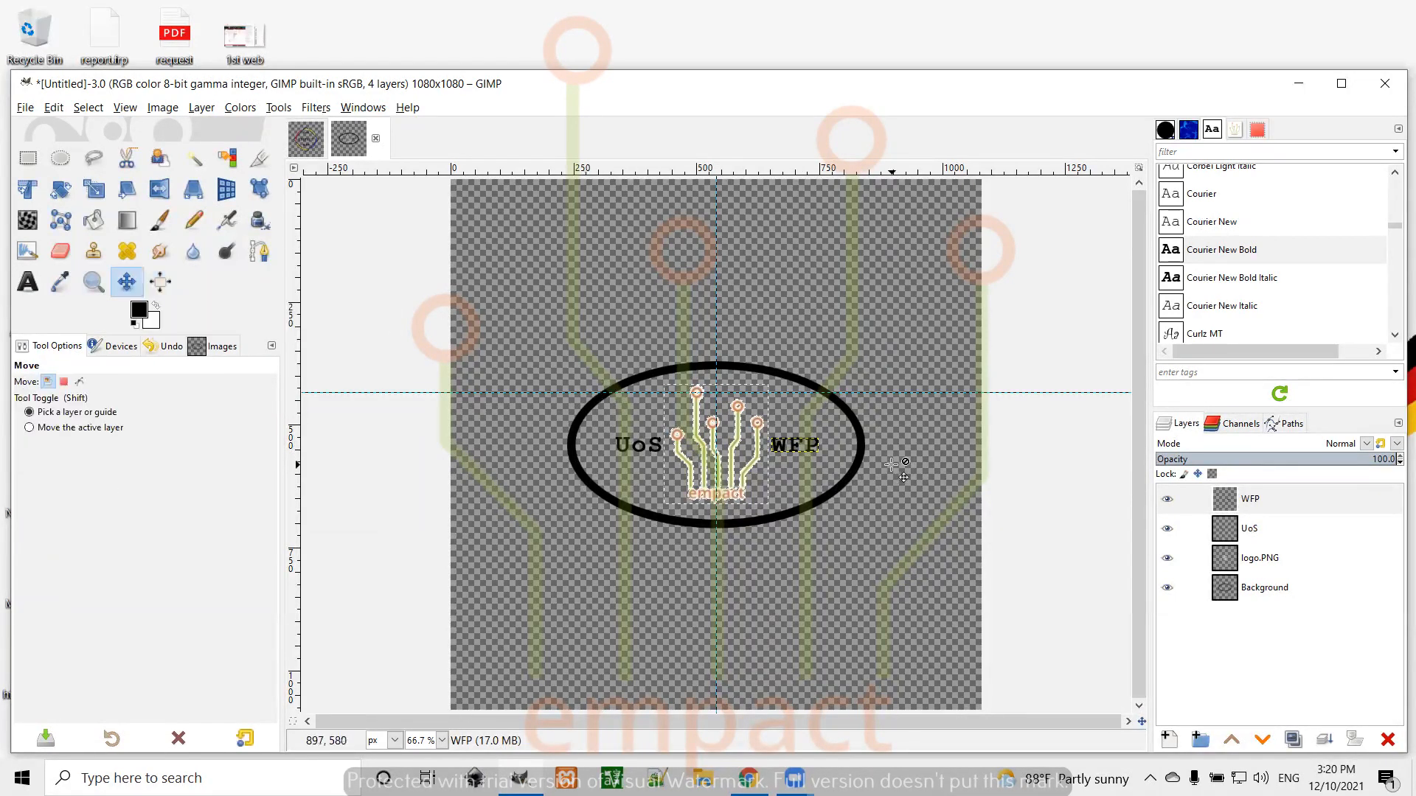
Step: Try to scale the UoS text layer with the Scale tool
click(640, 447)
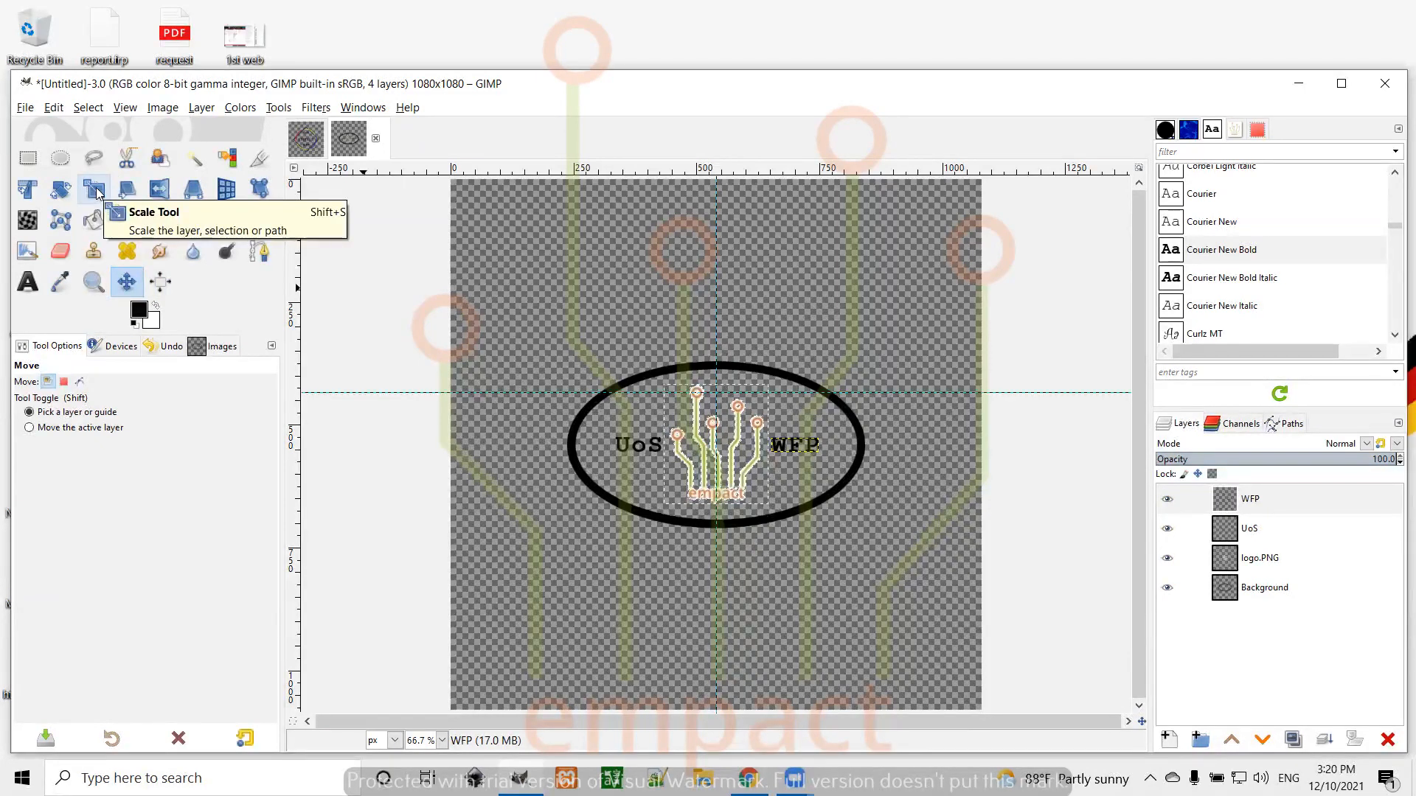
click(1240, 532)
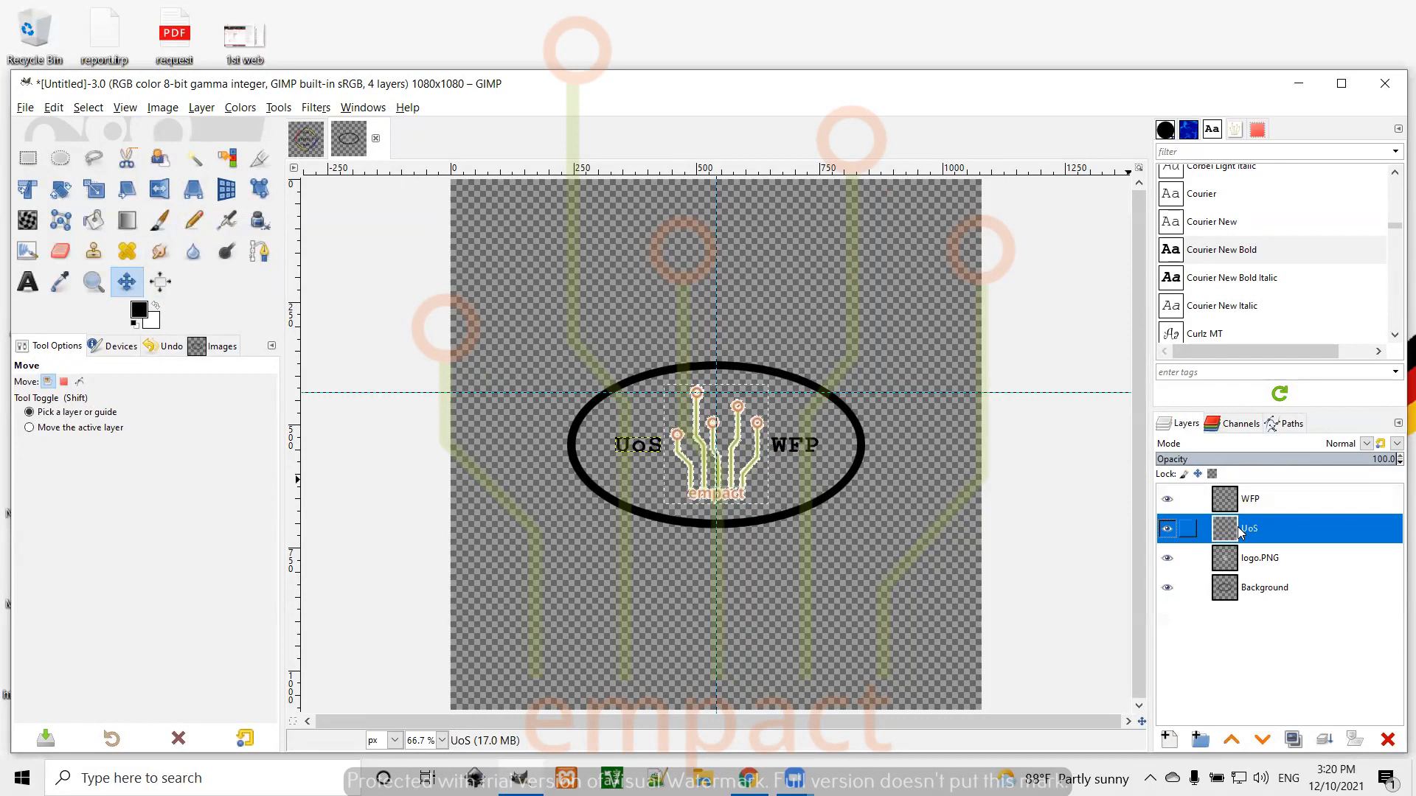
click(632, 445)
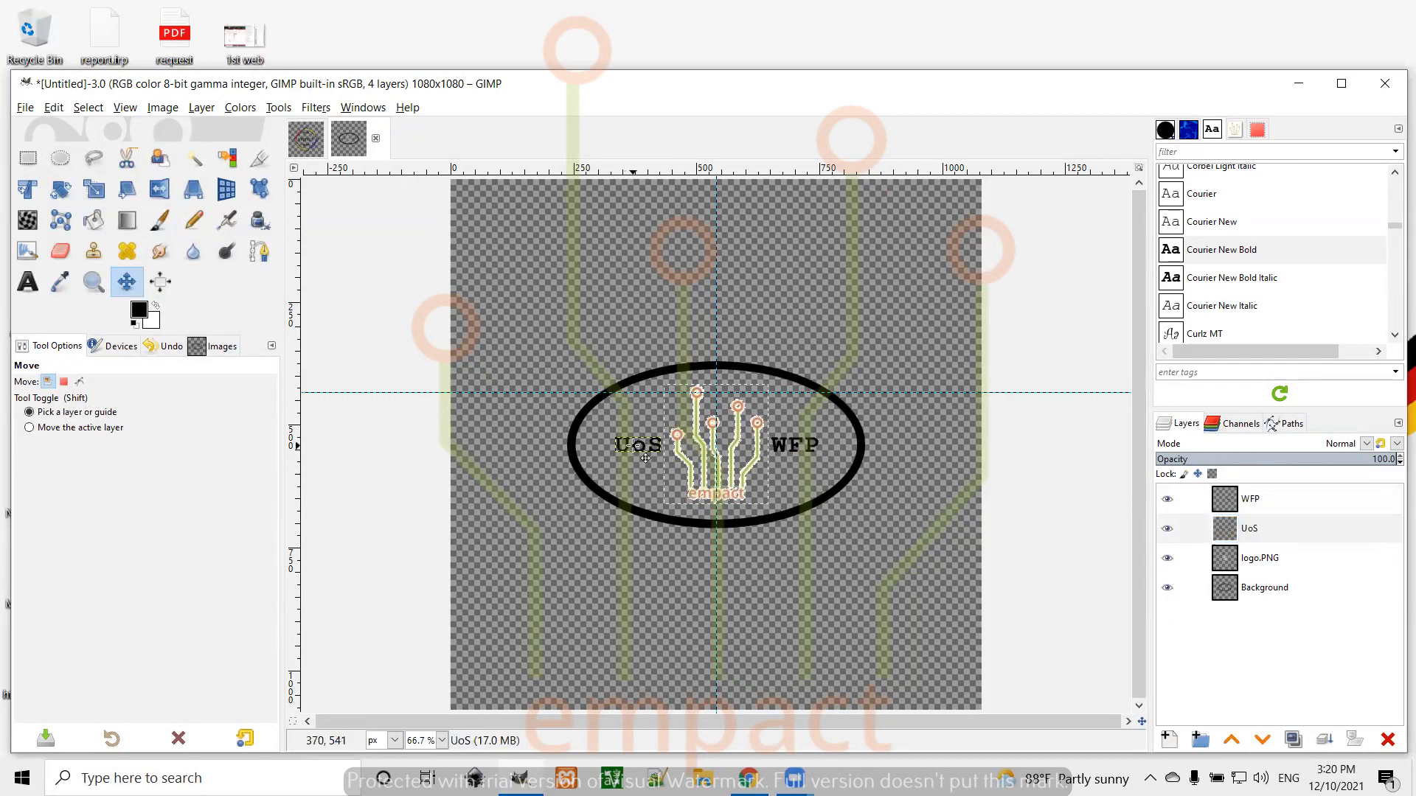
click(95, 192)
click(657, 447)
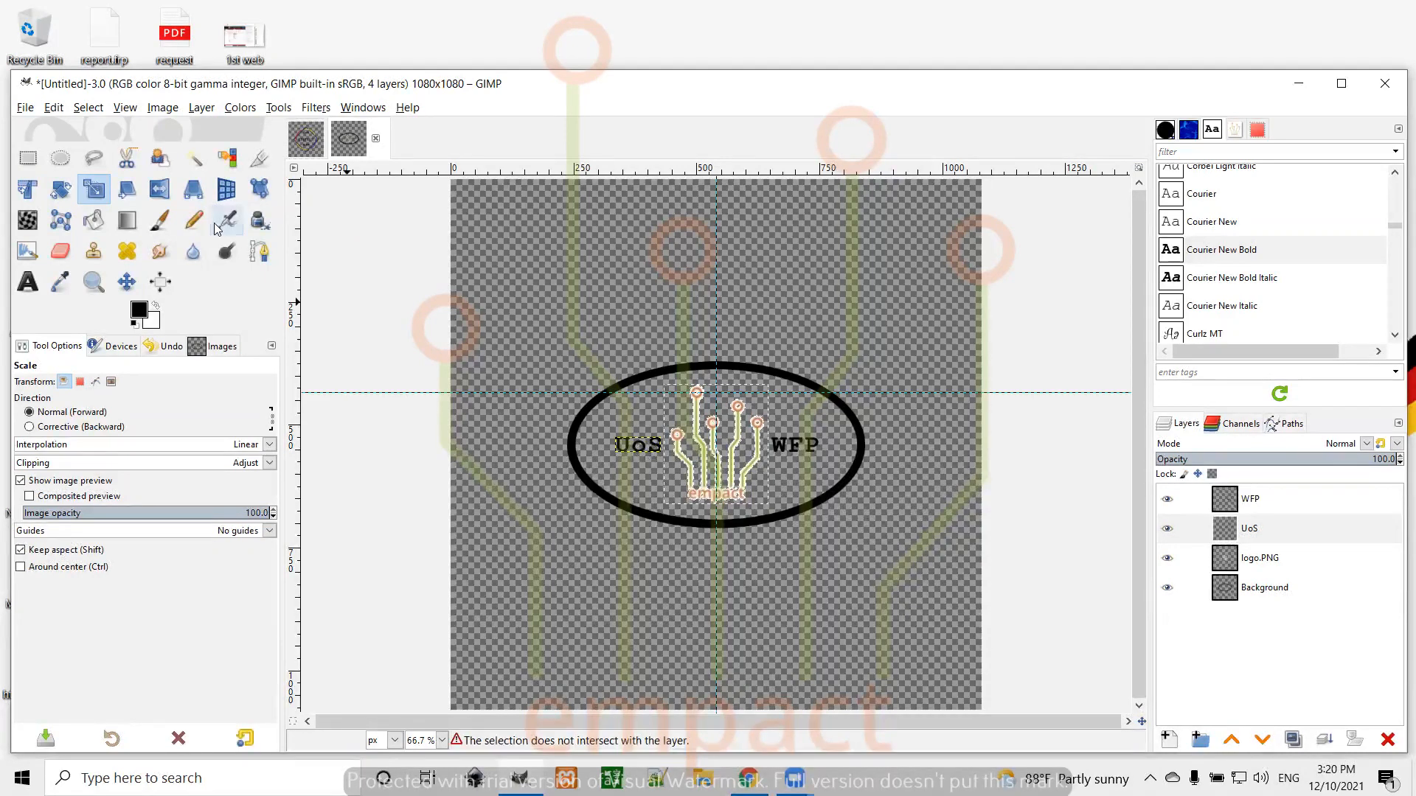
click(127, 283)
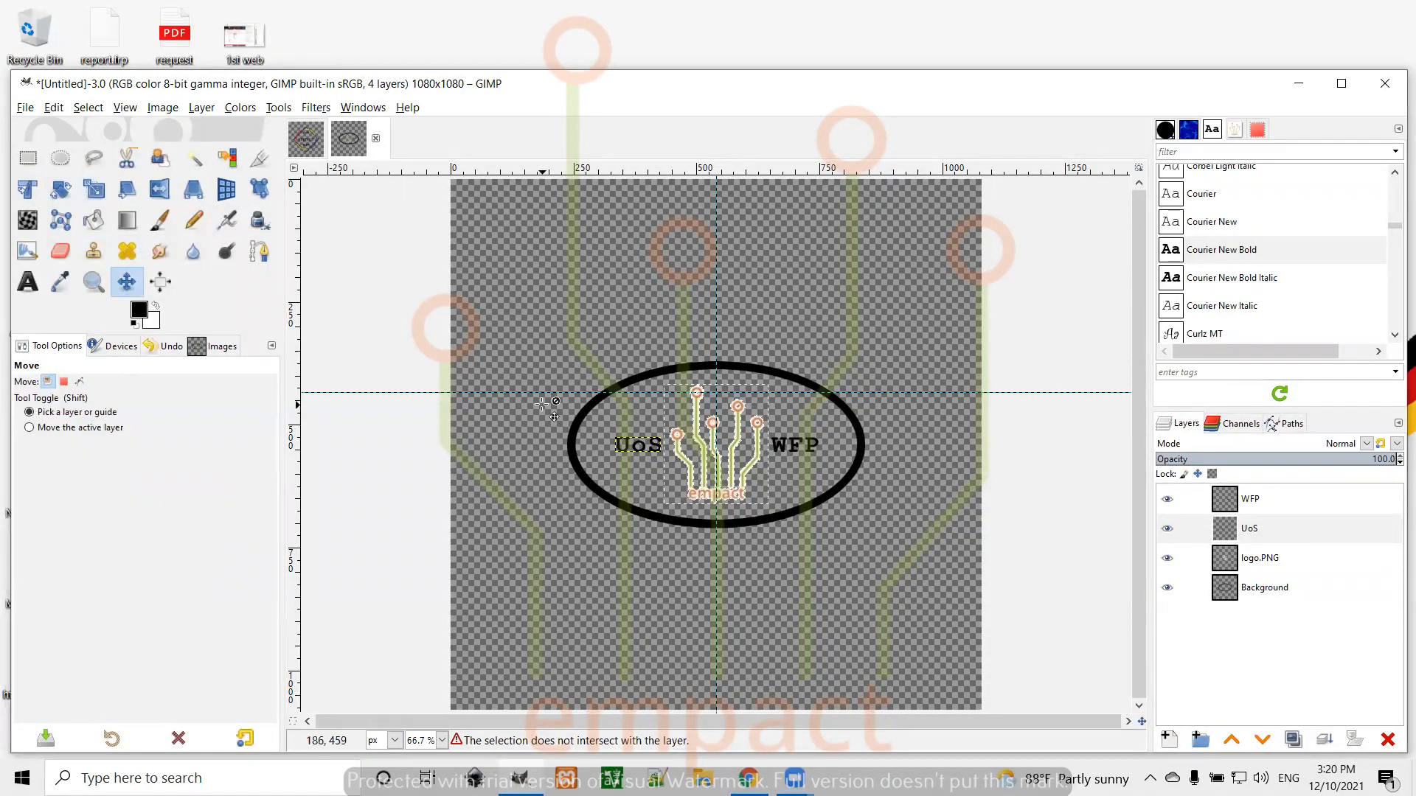
click(637, 446)
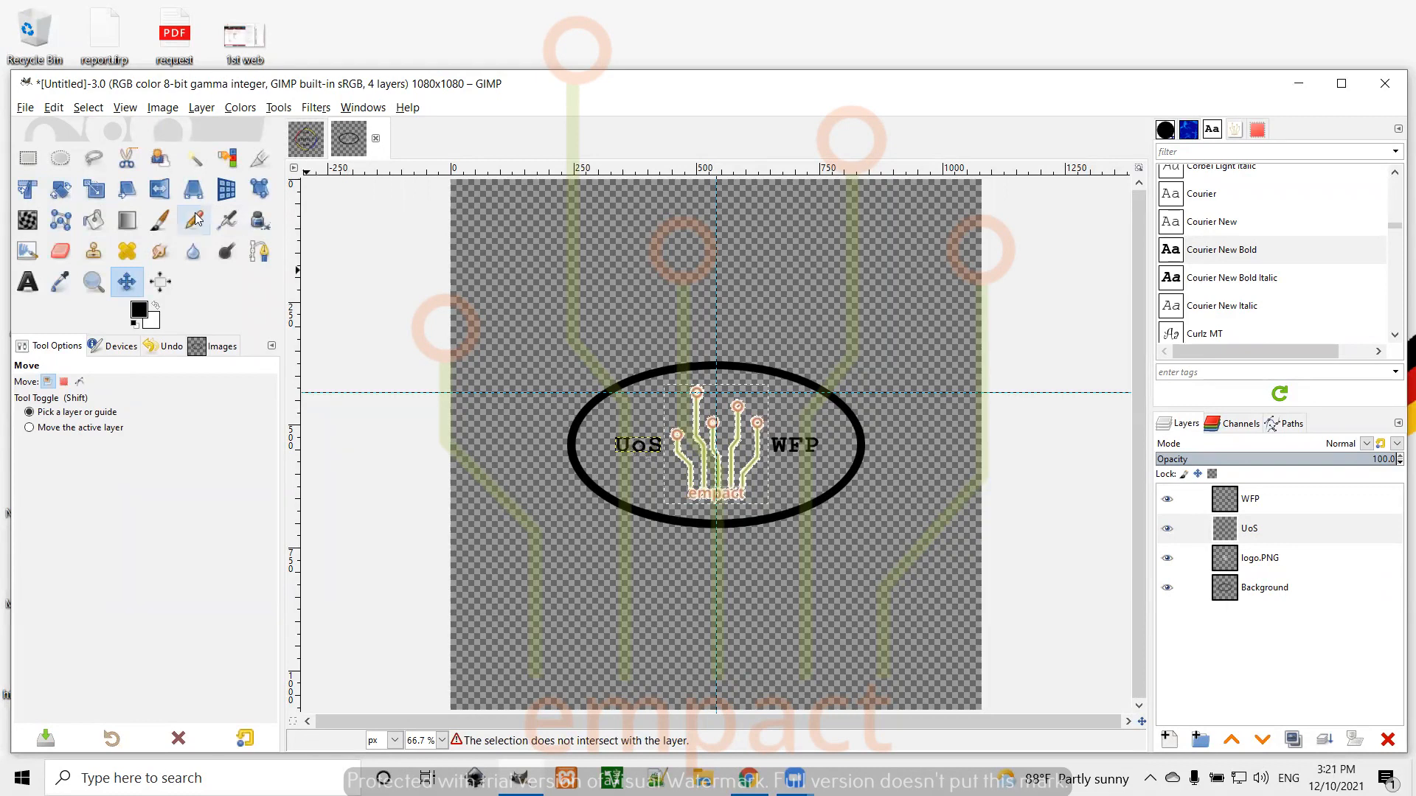
click(95, 192)
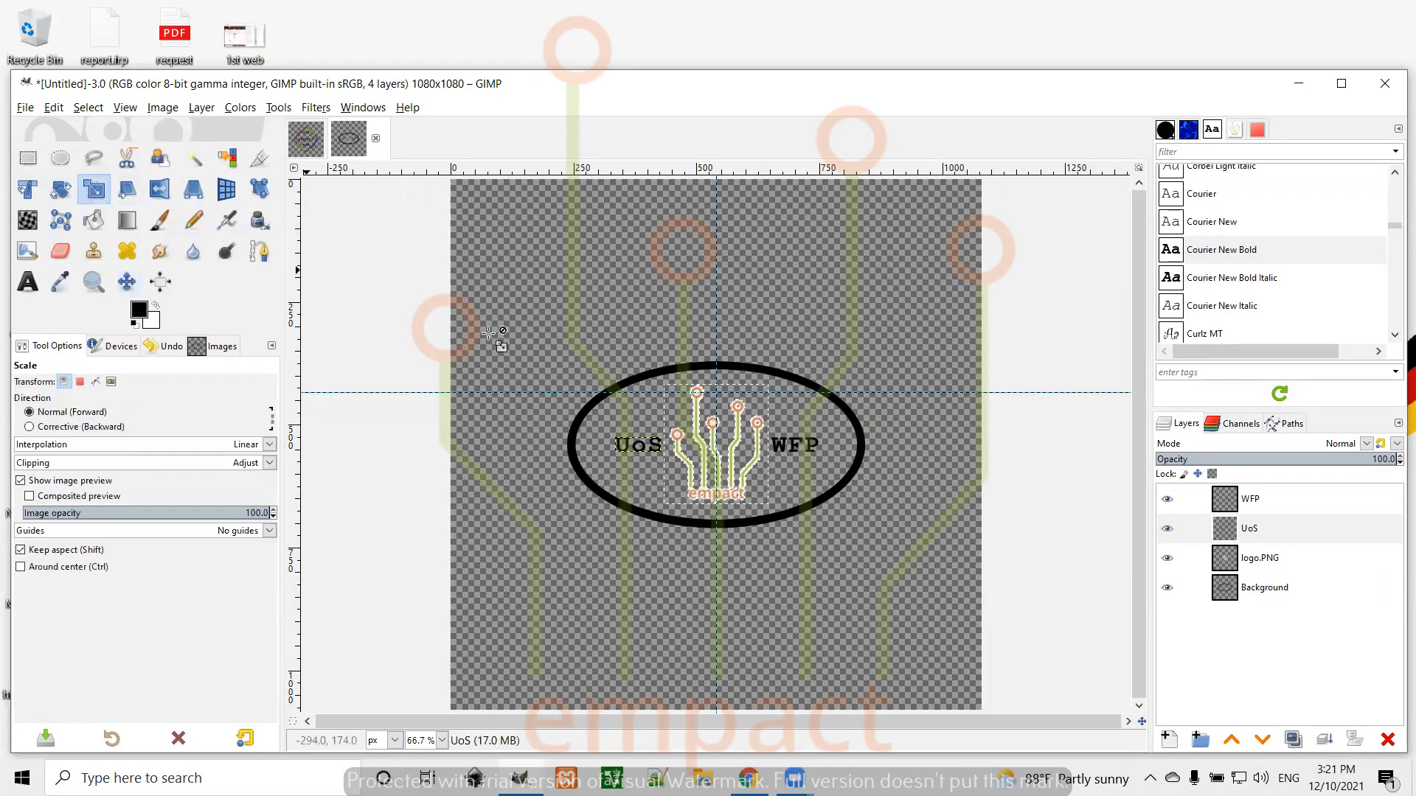
click(638, 440)
click(640, 446)
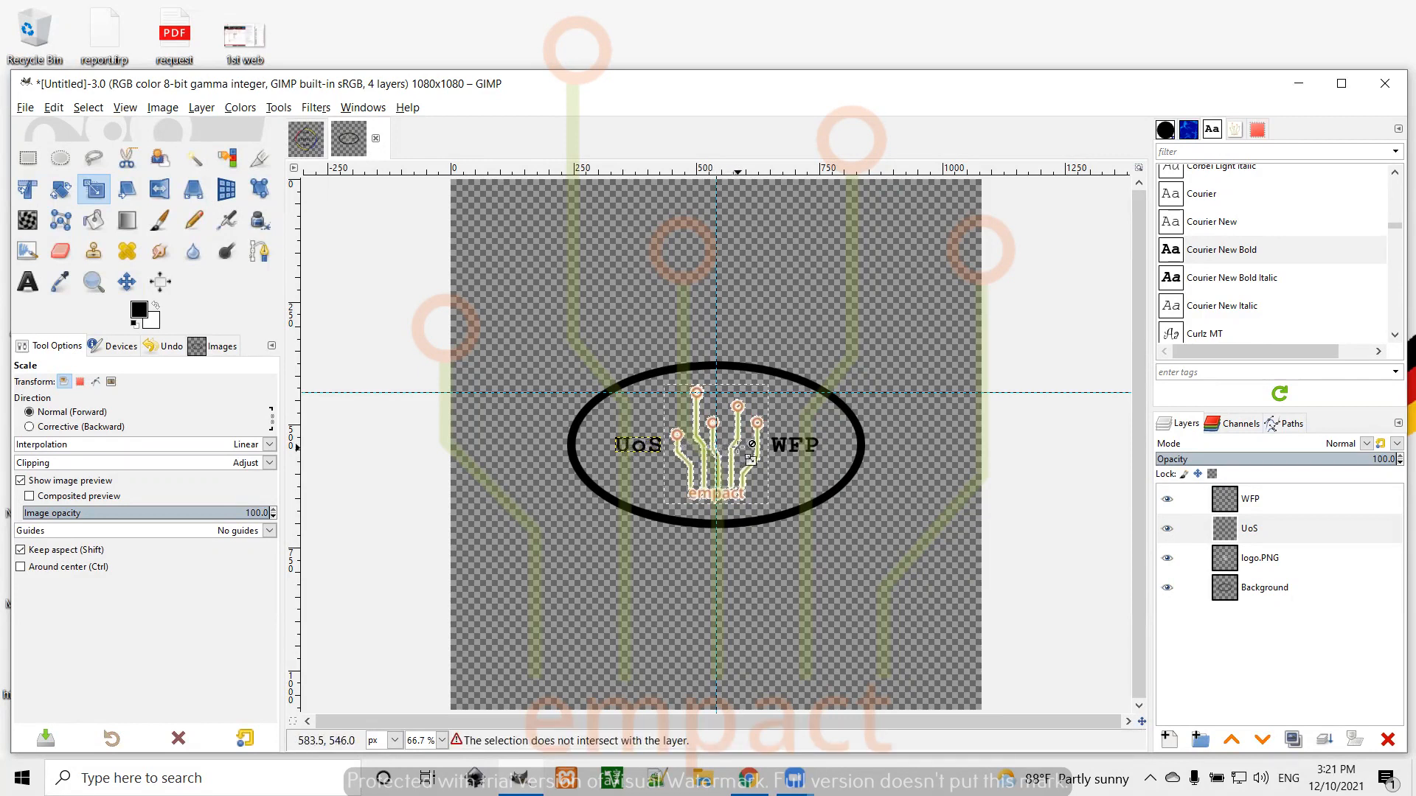
Step: Try the Scale tool on the logo.PNG layer and on the WFP layer
click(1259, 558)
click(737, 431)
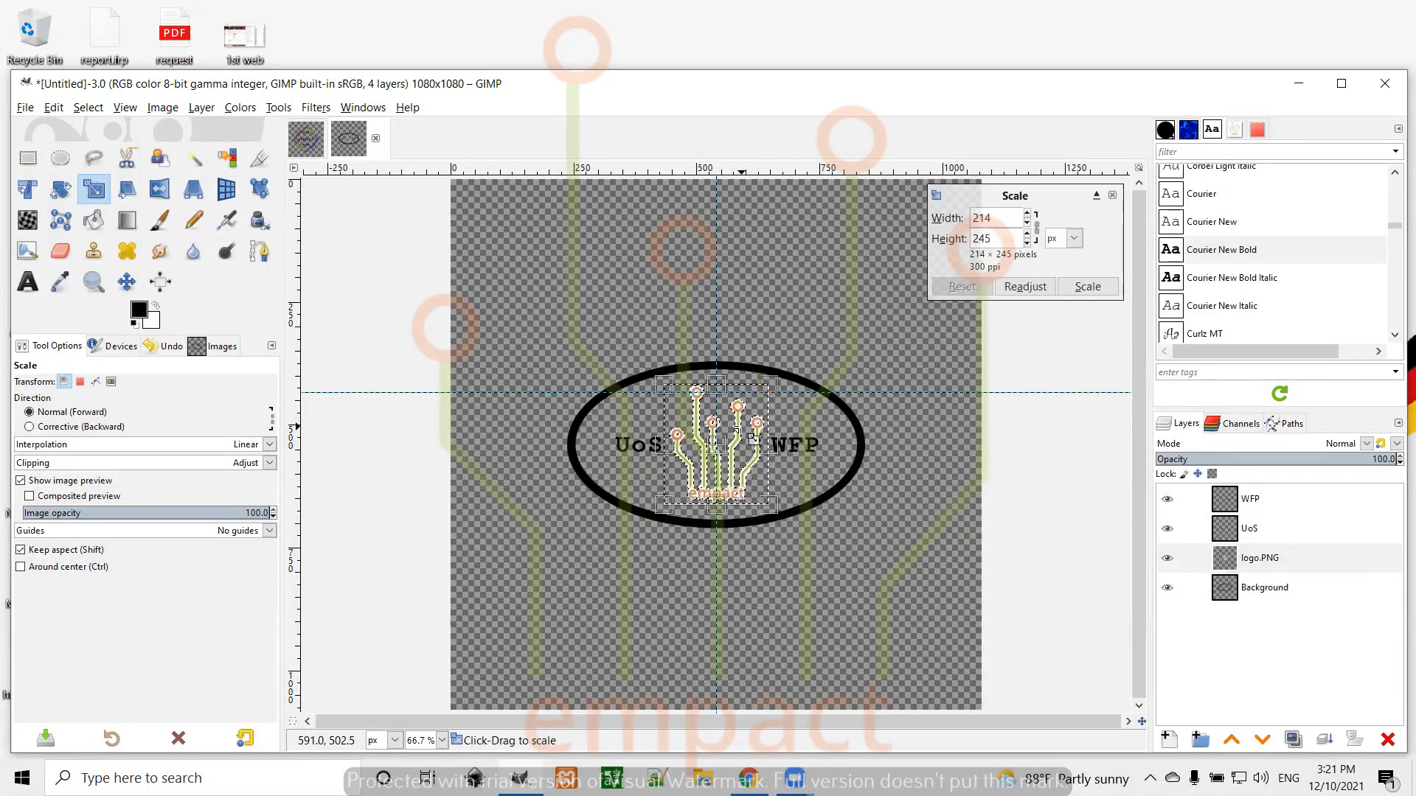
click(1112, 196)
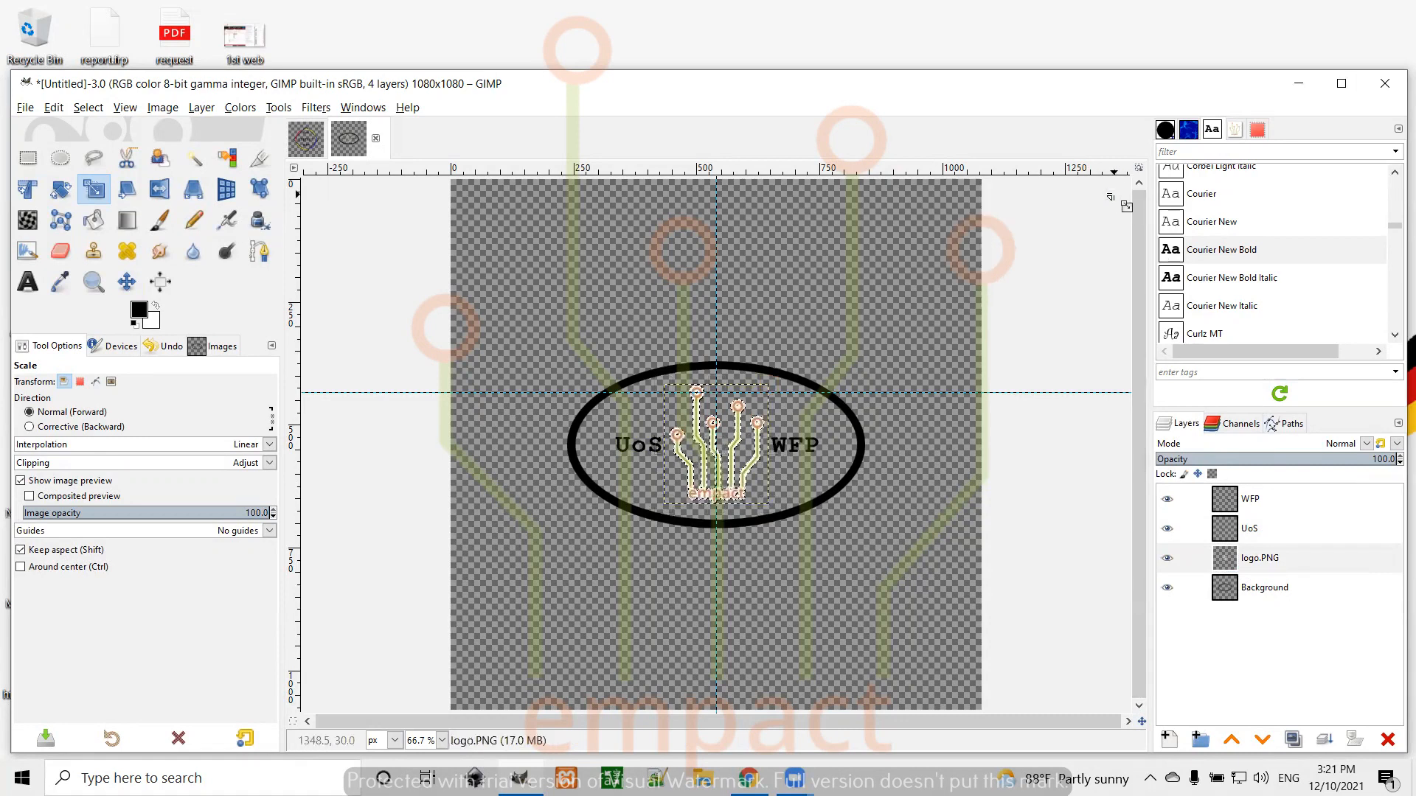
click(1253, 499)
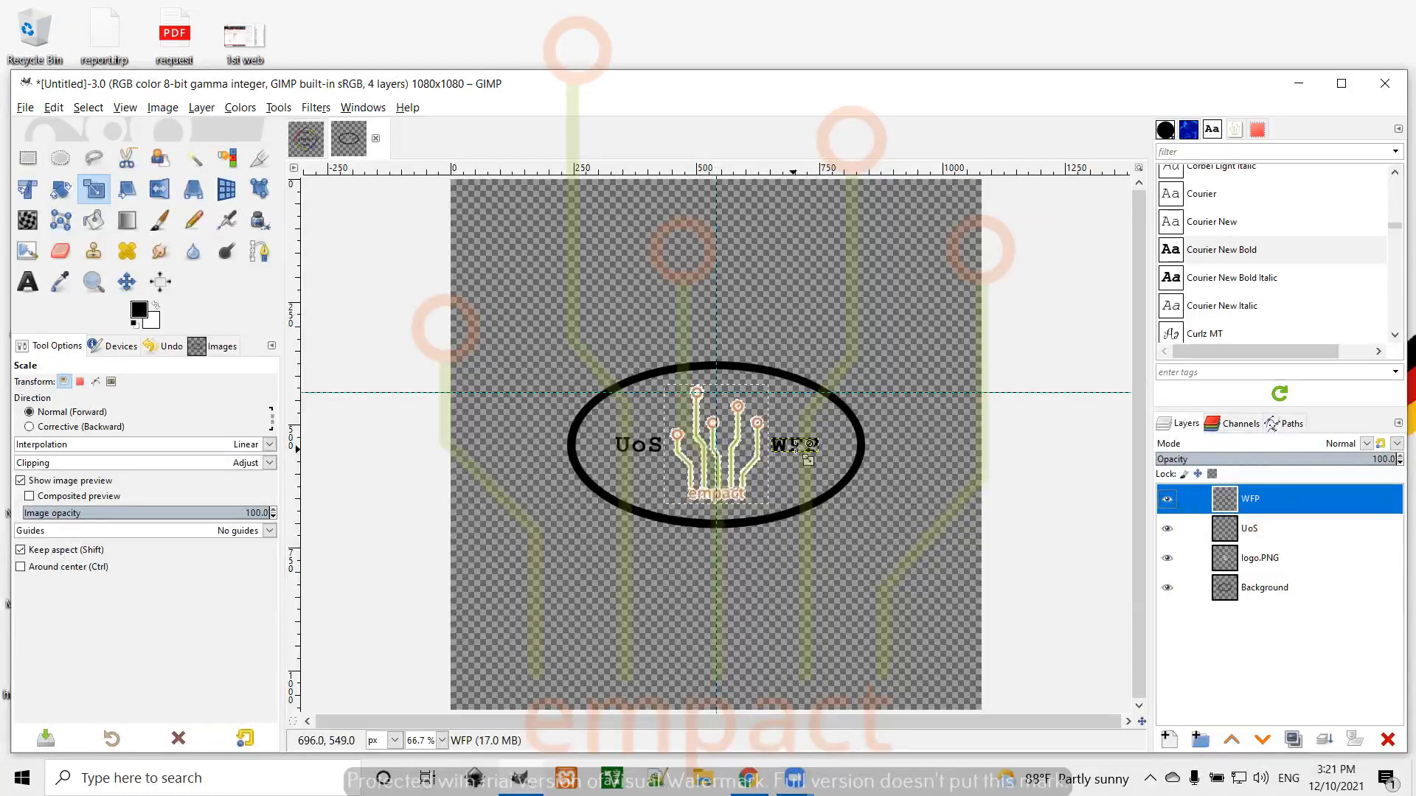
click(806, 458)
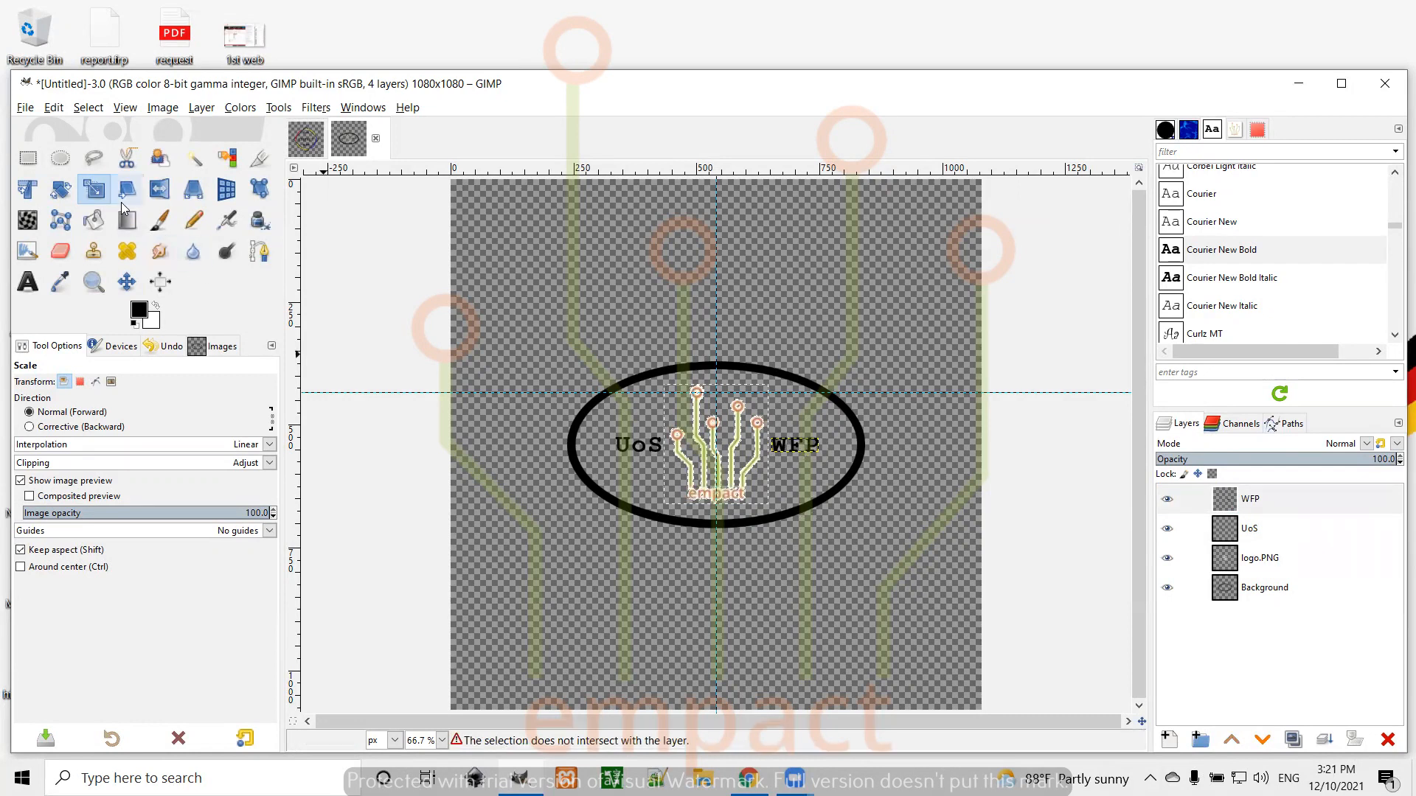
Step: Move the horizontal guide down to the vertical middle of the elliptical ring
click(127, 281)
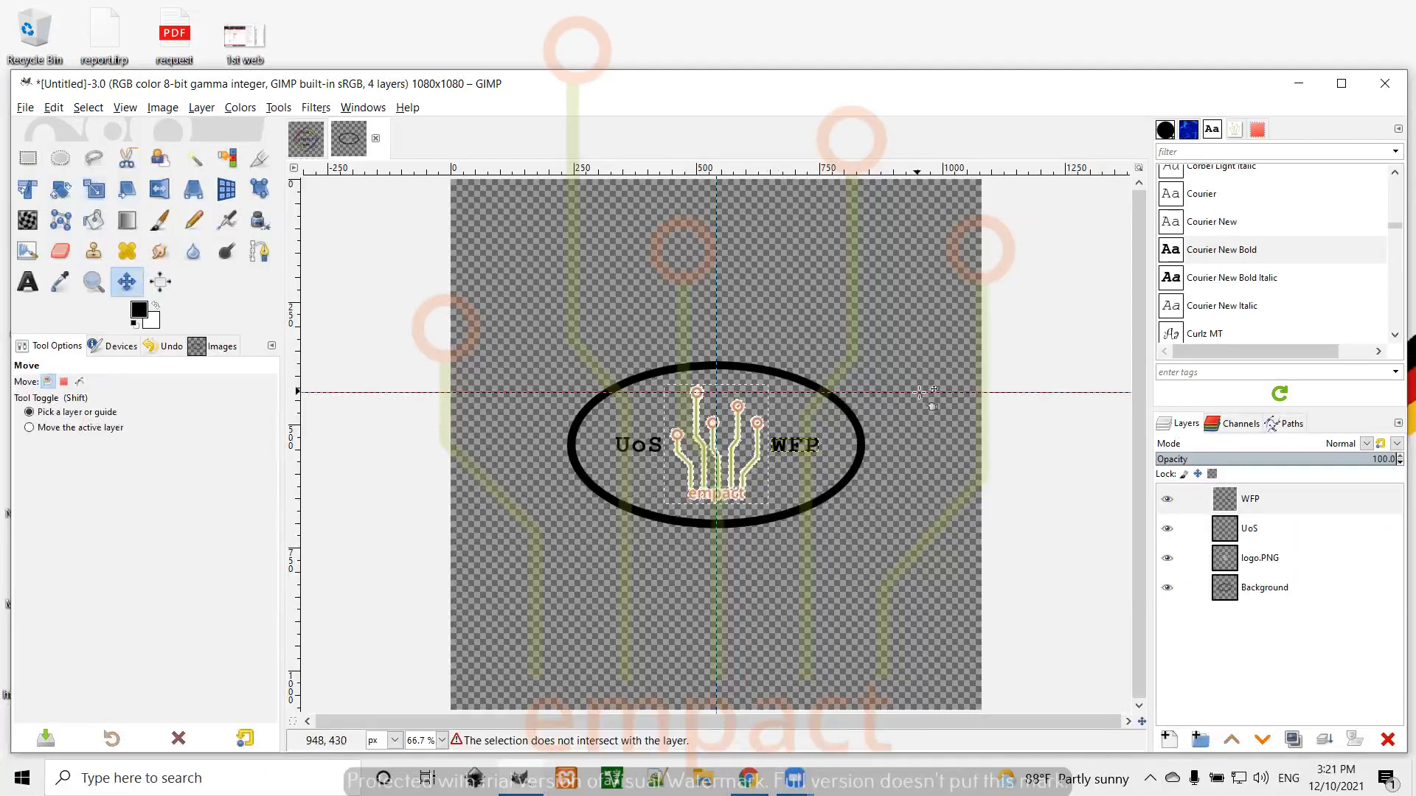
drag(885, 394, 883, 444)
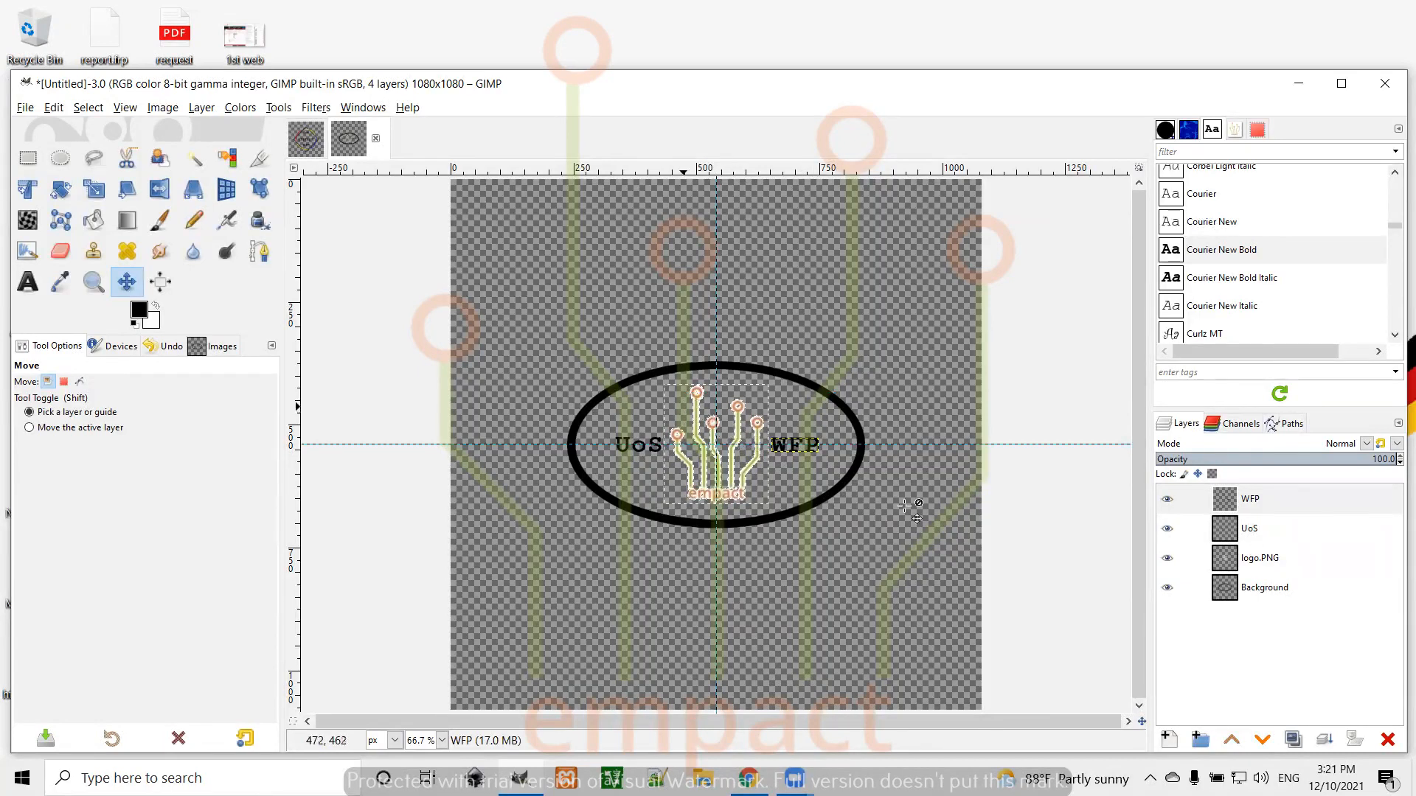
Step: Apply a Saturation adjustment to the logo.PNG layer
click(1268, 568)
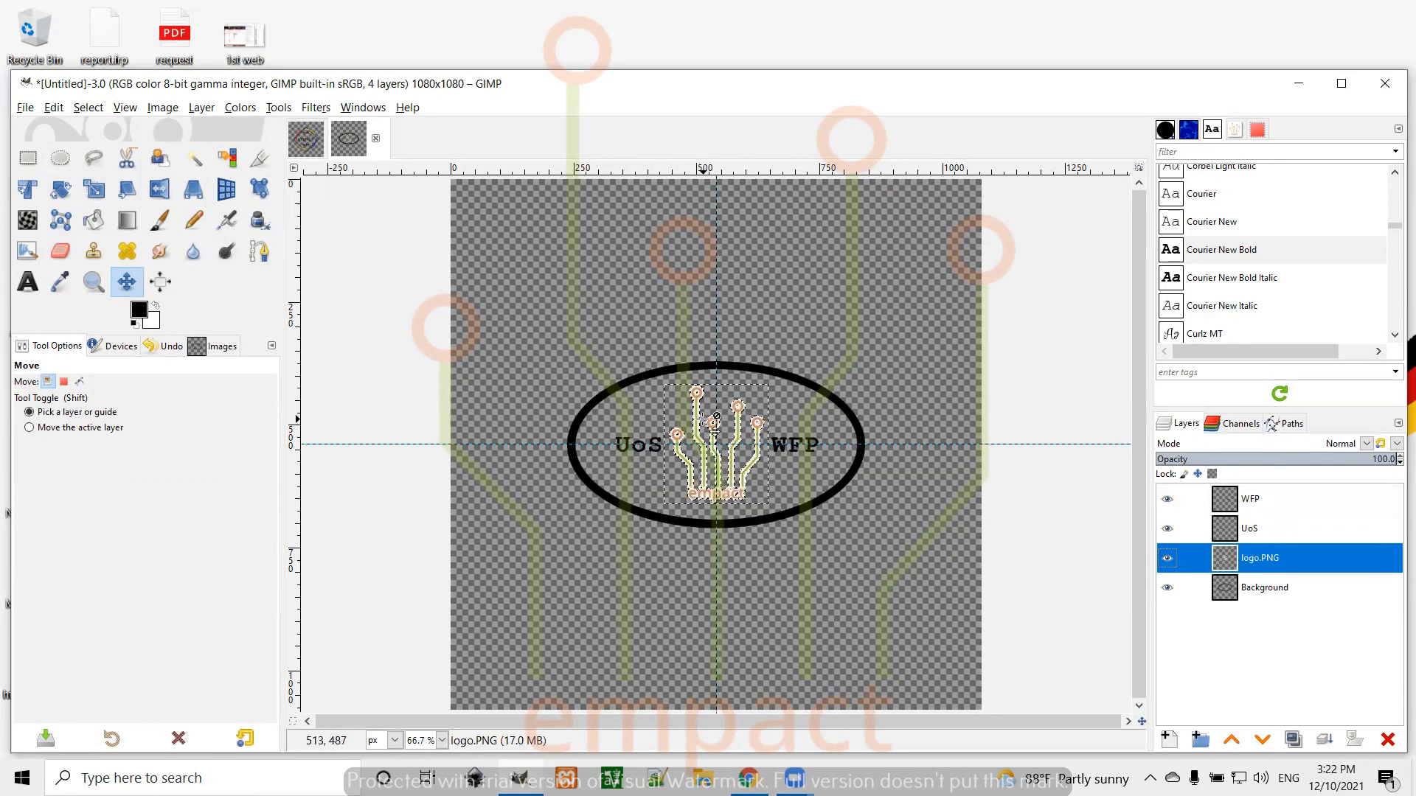
click(1233, 426)
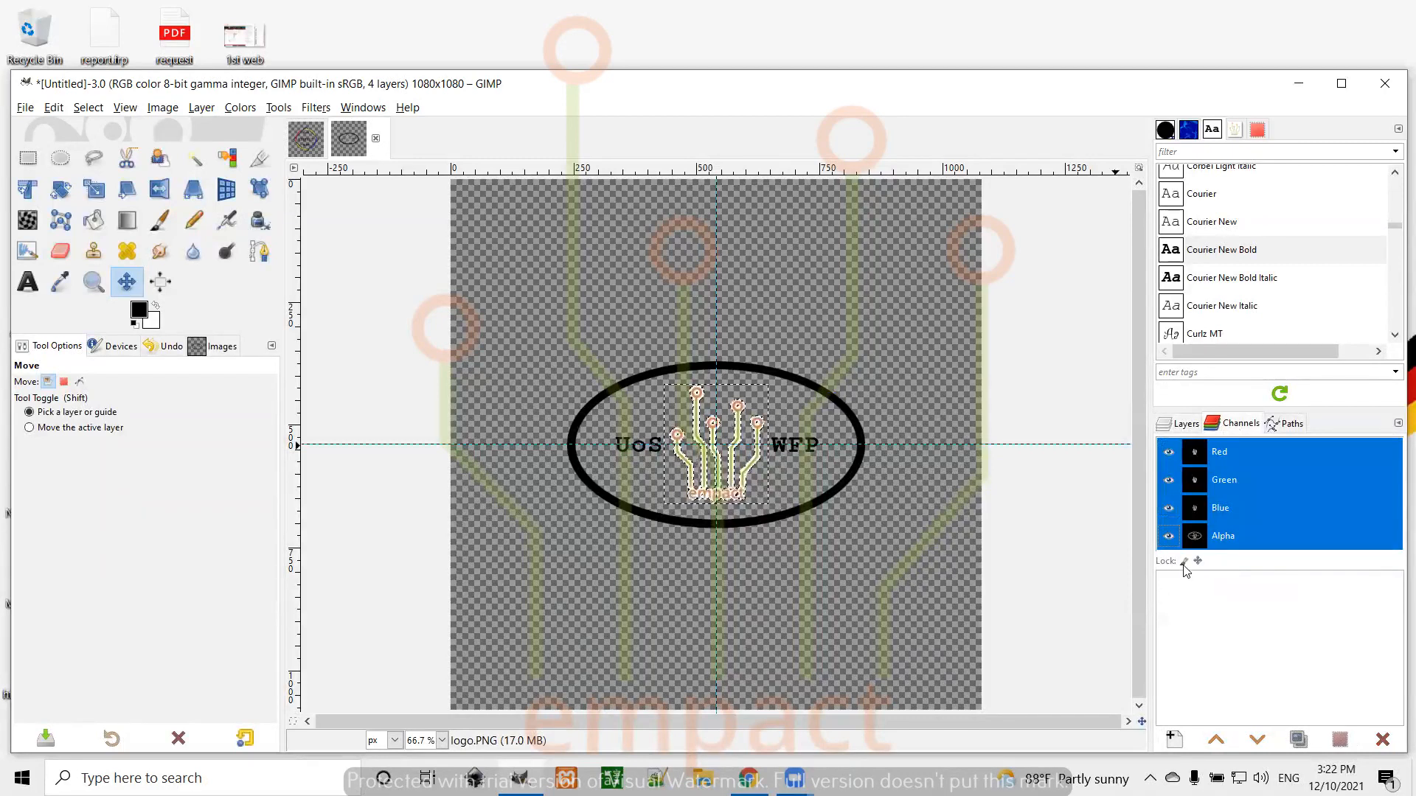
click(1182, 425)
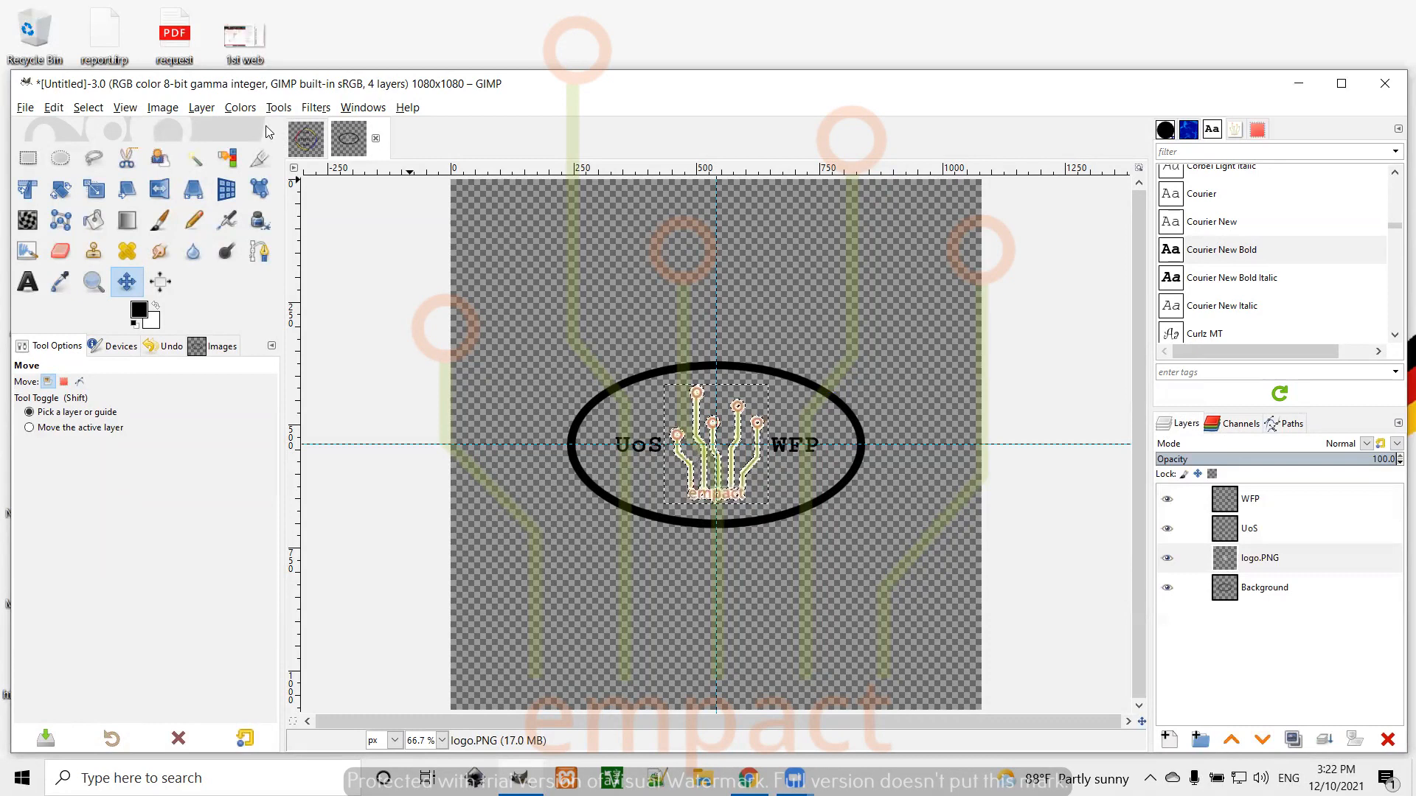
click(238, 109)
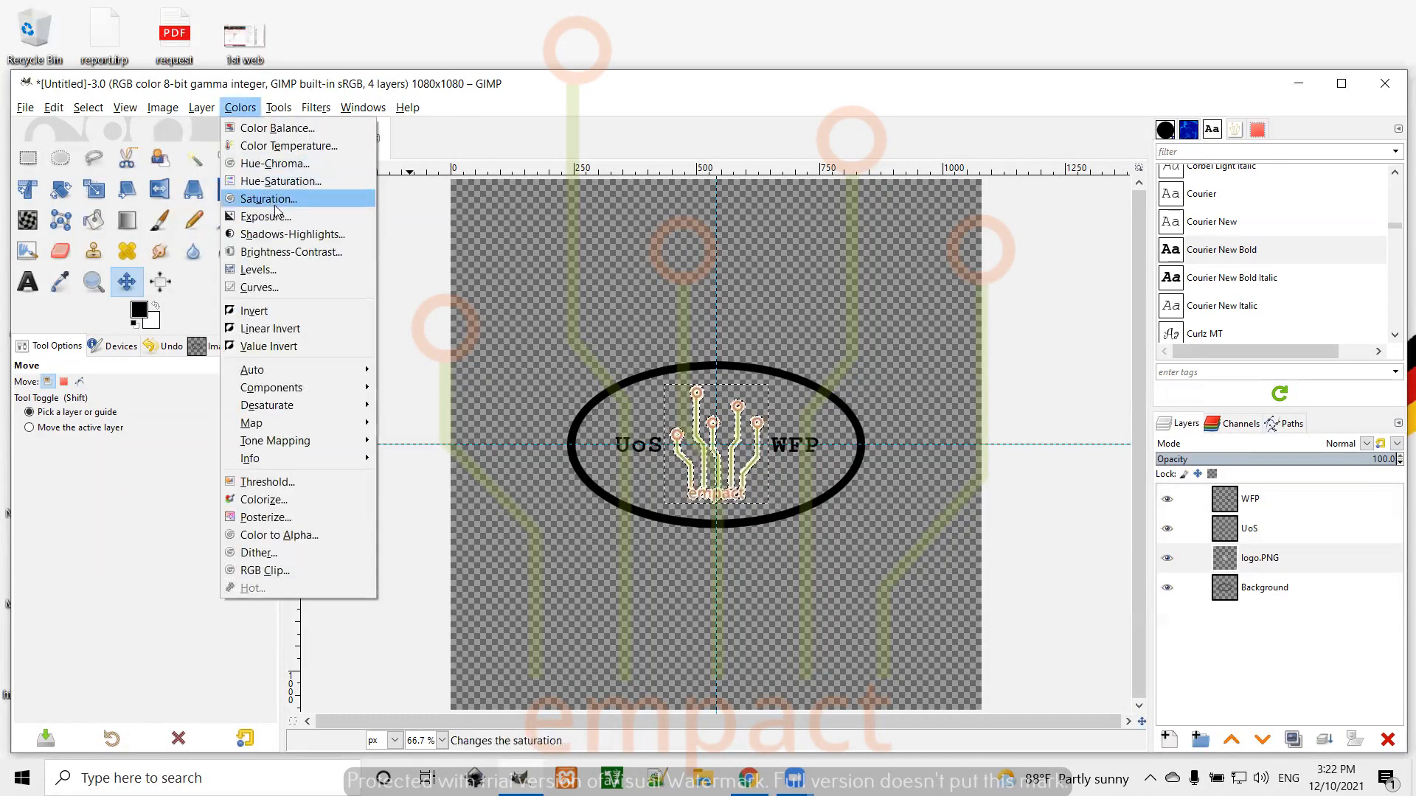
click(297, 200)
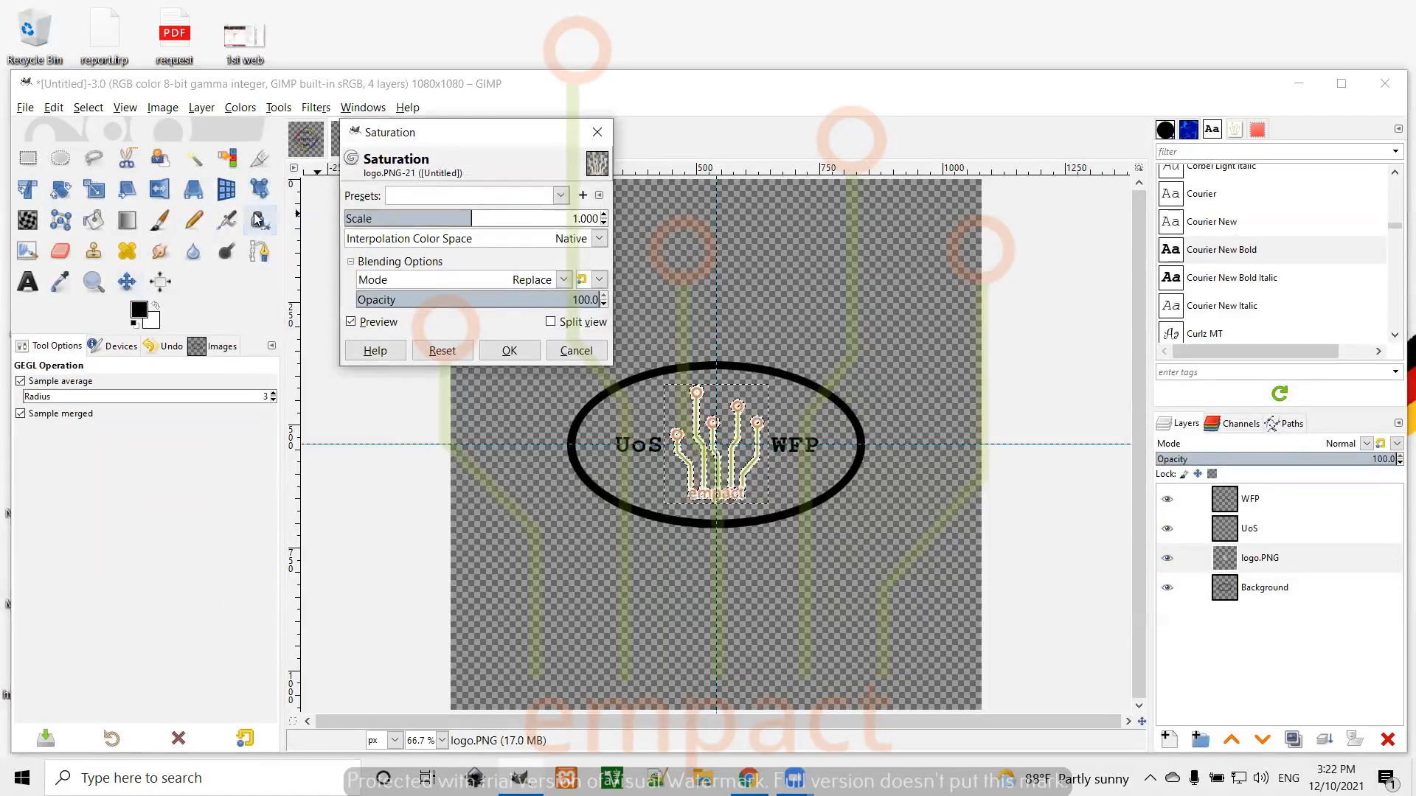
click(509, 351)
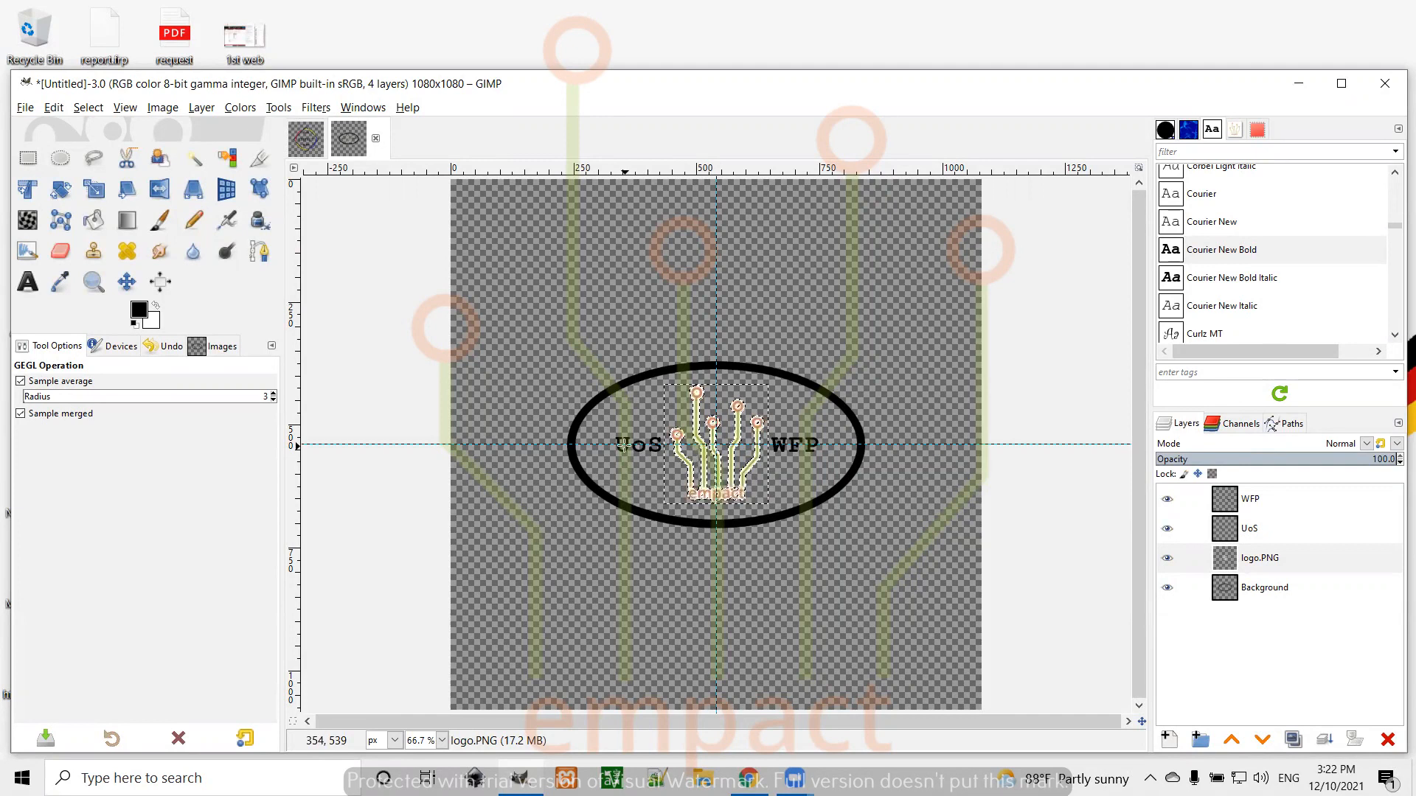
Step: Try the Scale tool on the UoS text layer inside the elliptical ring
scroll(623, 444, up, 5)
scroll(623, 445, up, 4)
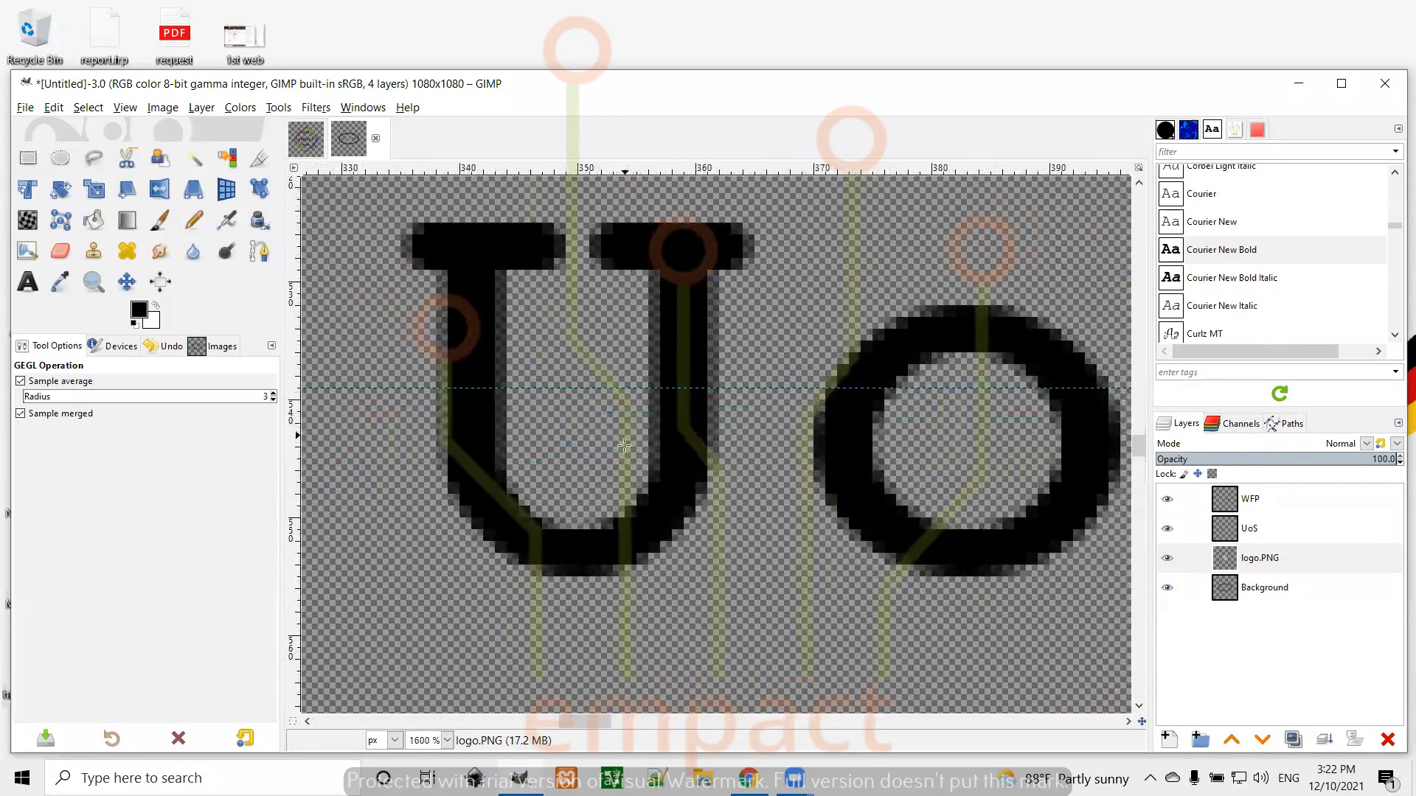
scroll(623, 445, down, 3)
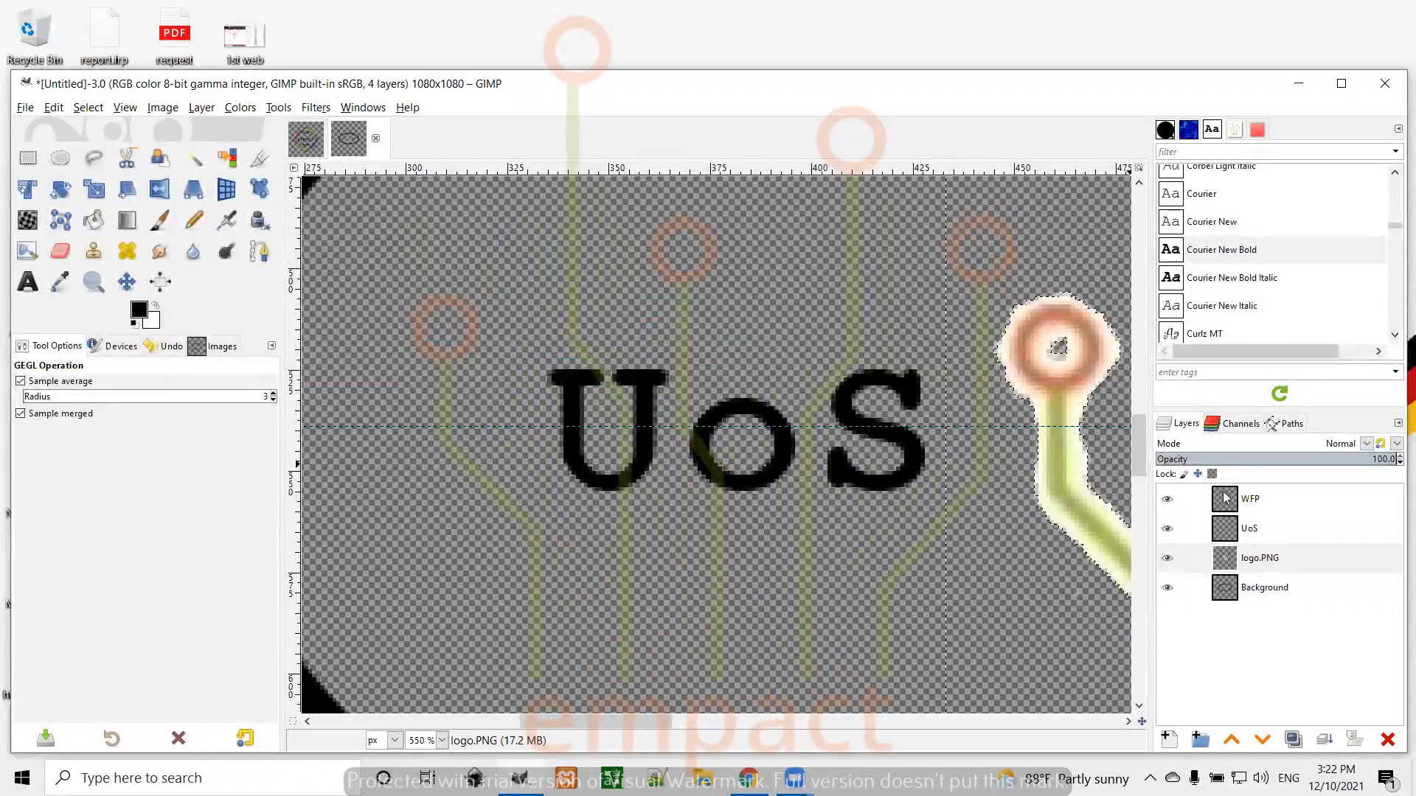
click(1243, 530)
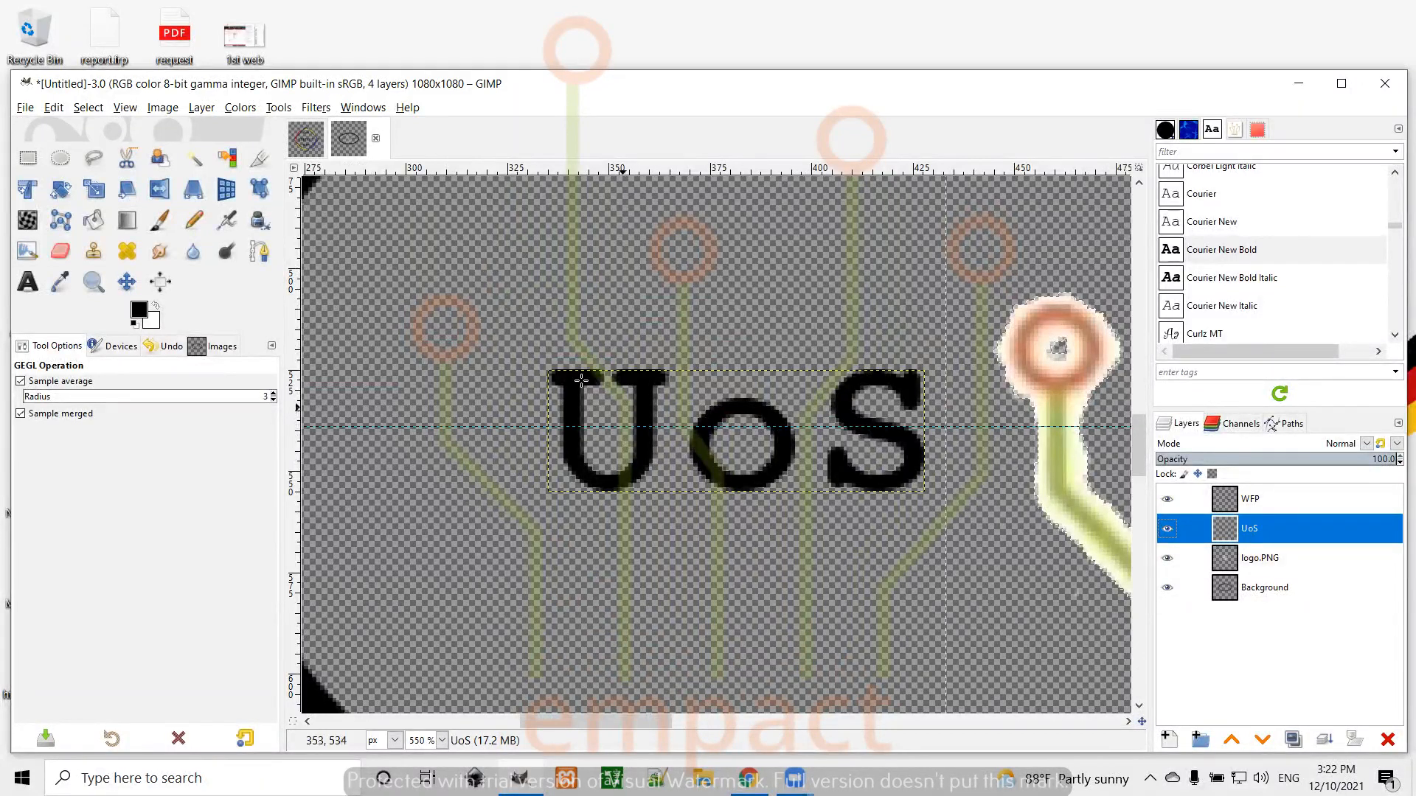
click(94, 191)
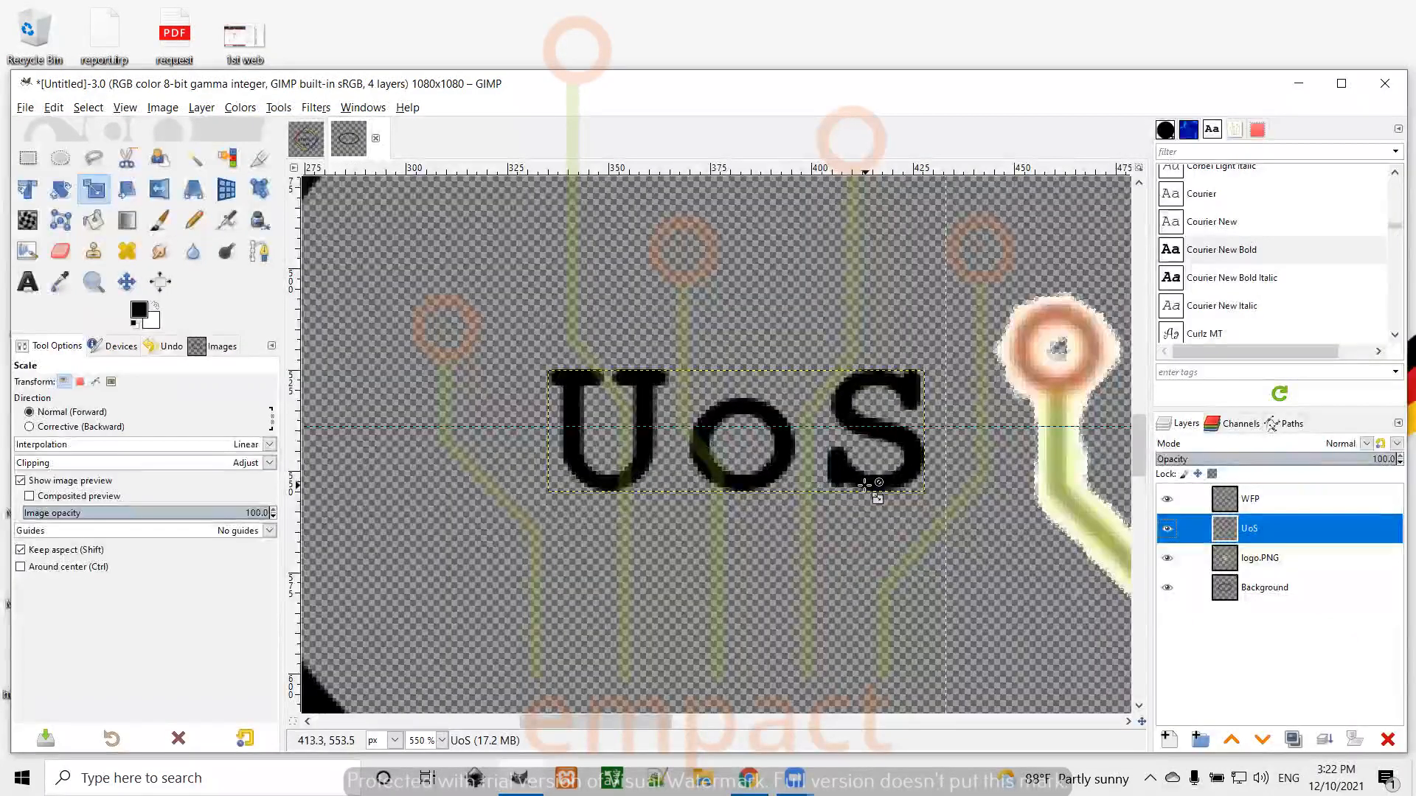
click(640, 472)
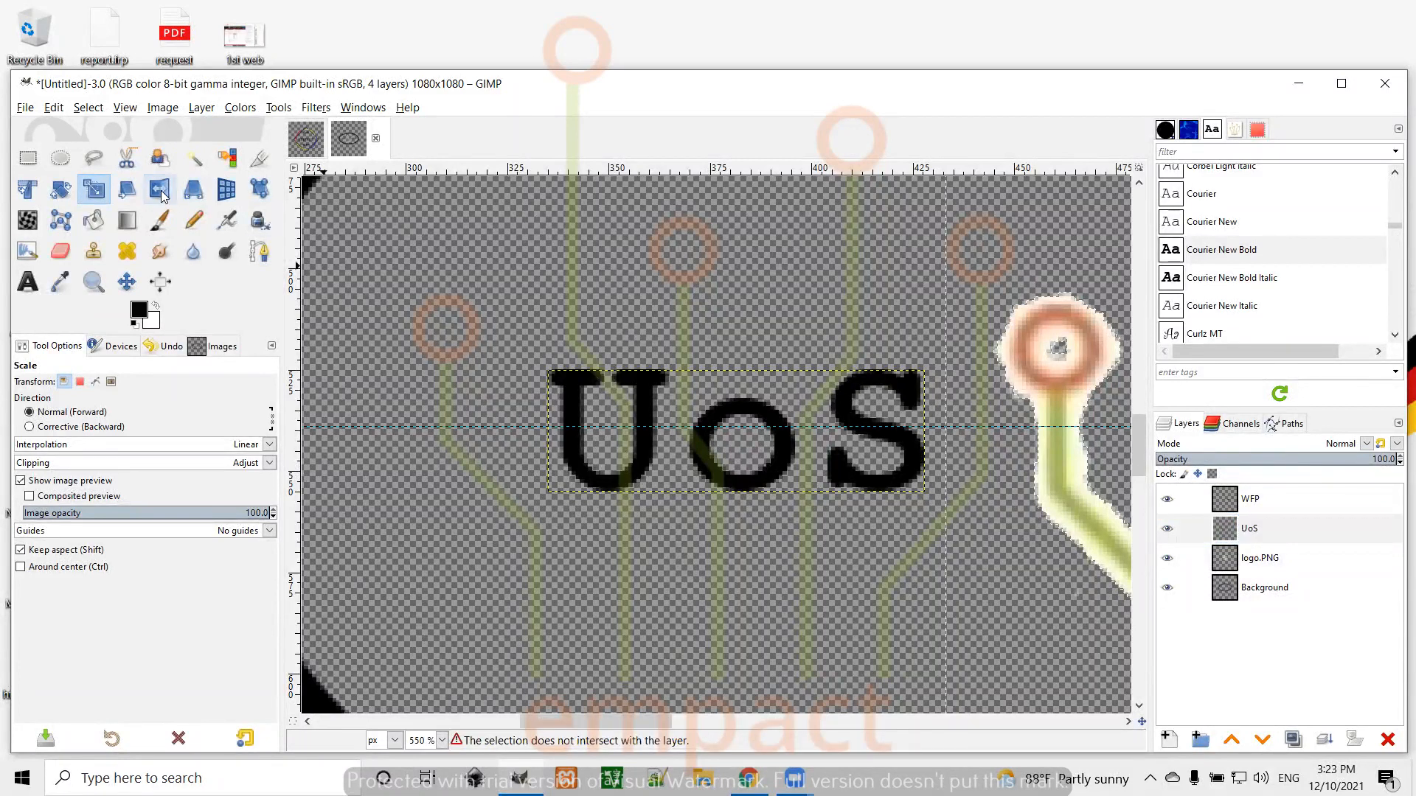
Step: Switch to the Move tool and inspect the placement of UoS, the empact logo and WFP within the elliptical ring
click(126, 284)
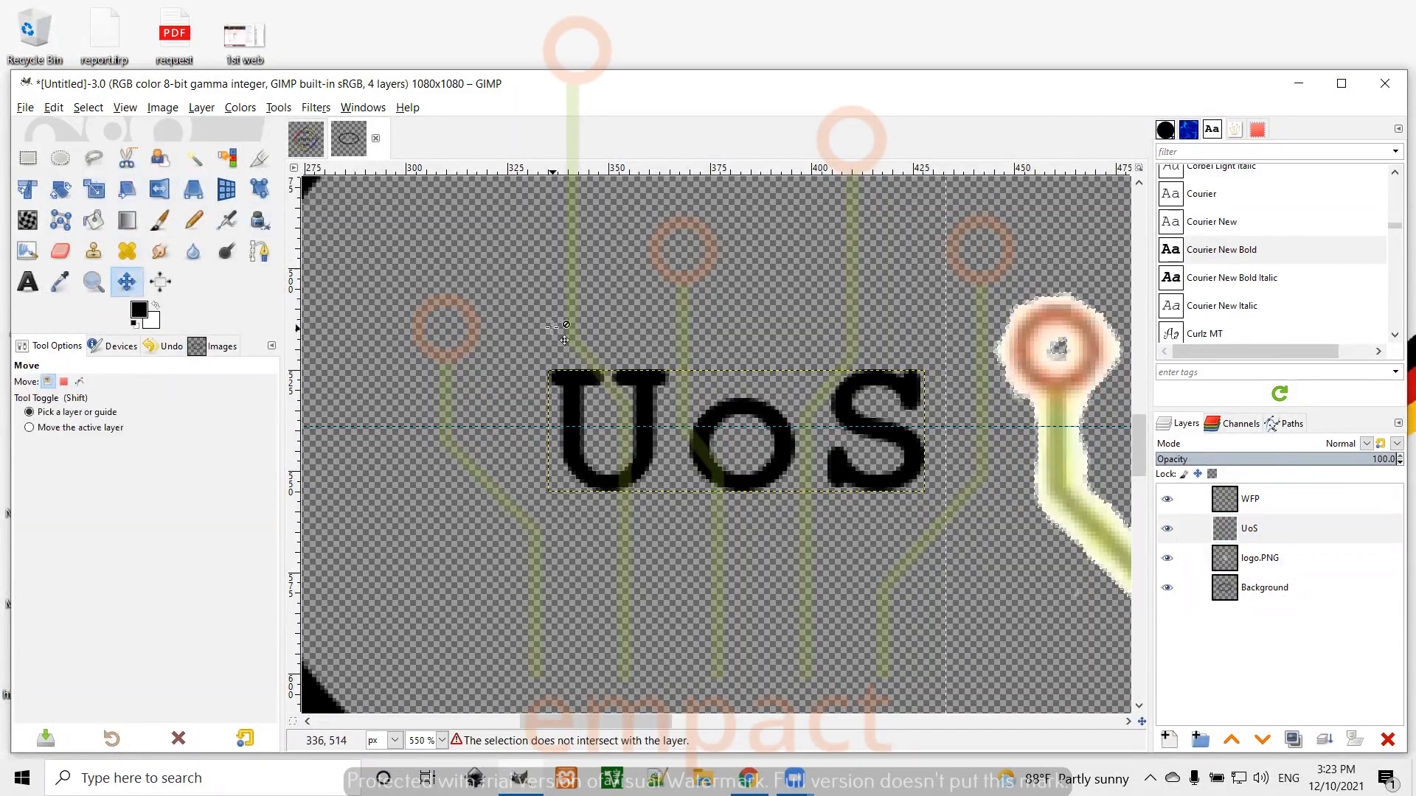
scroll(557, 325, down, 2)
scroll(553, 326, down, 2)
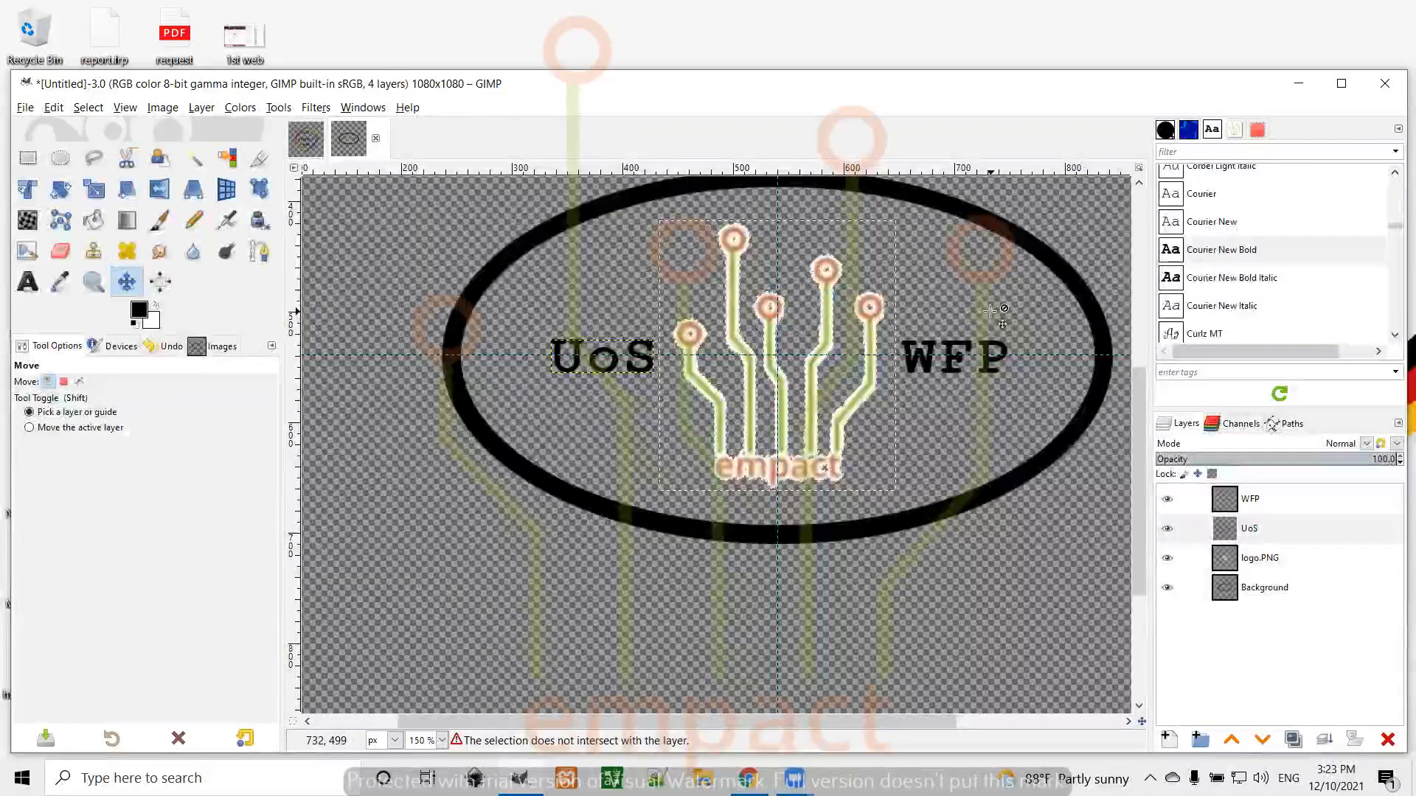
scroll(959, 280, up, 5)
scroll(1002, 317, down, 5)
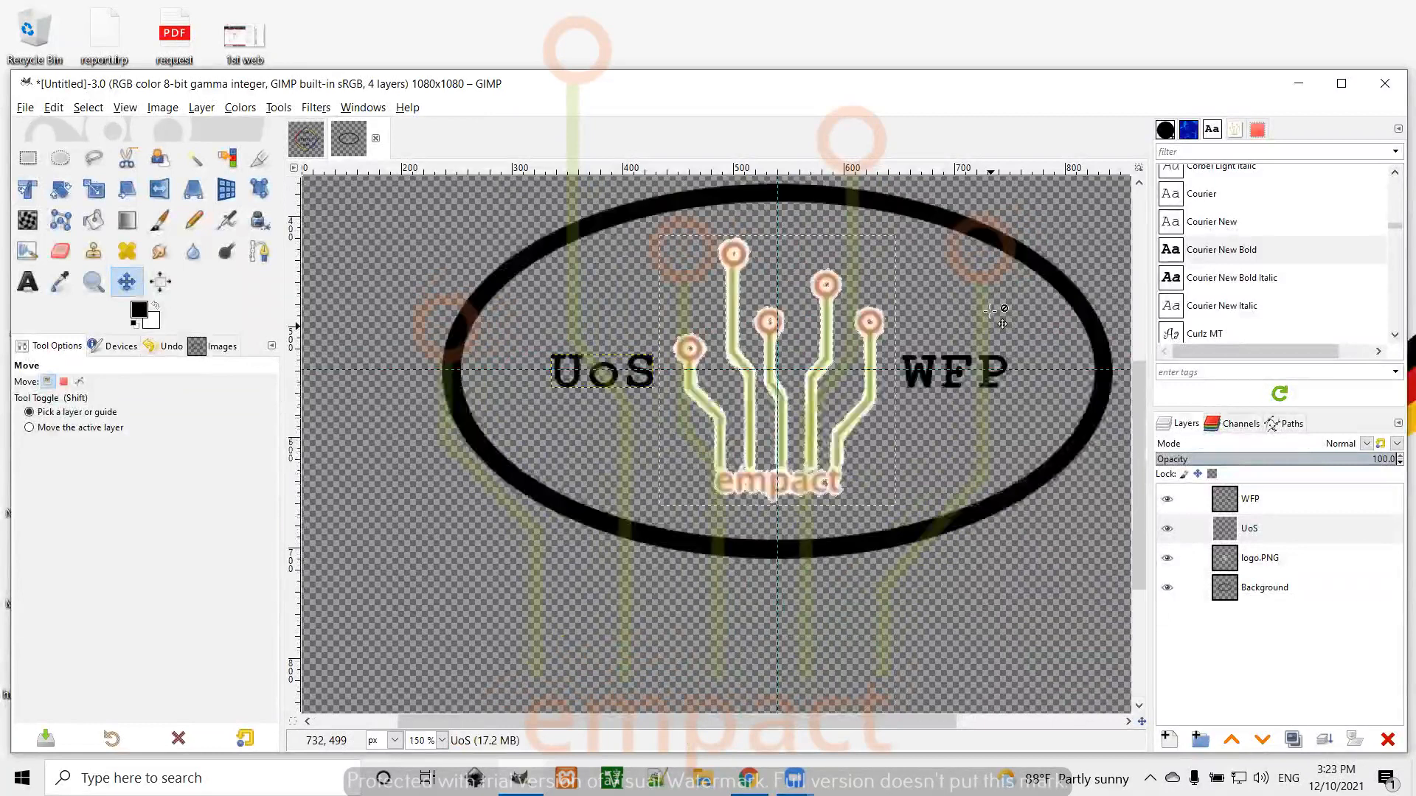
drag(857, 721, 900, 715)
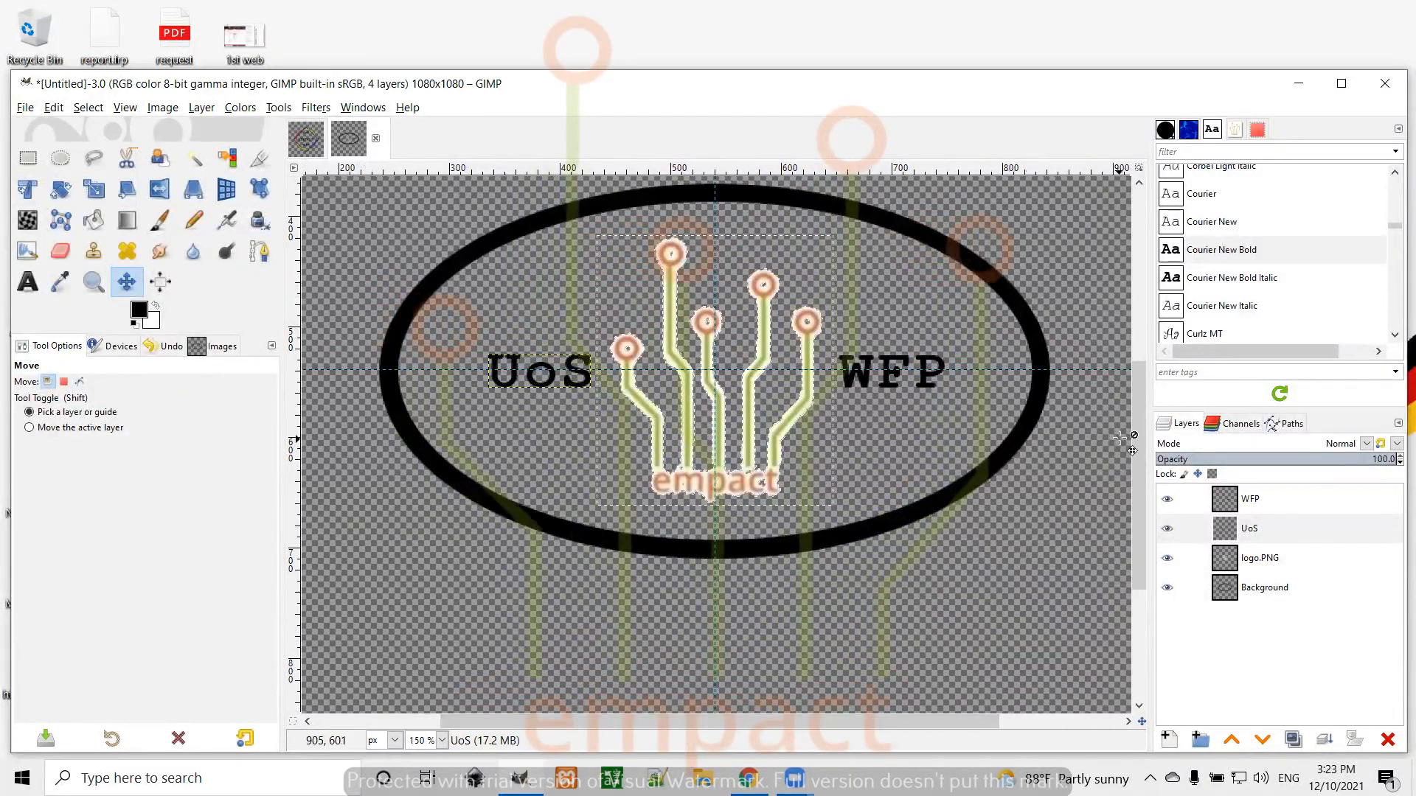
drag(1137, 440, 1145, 431)
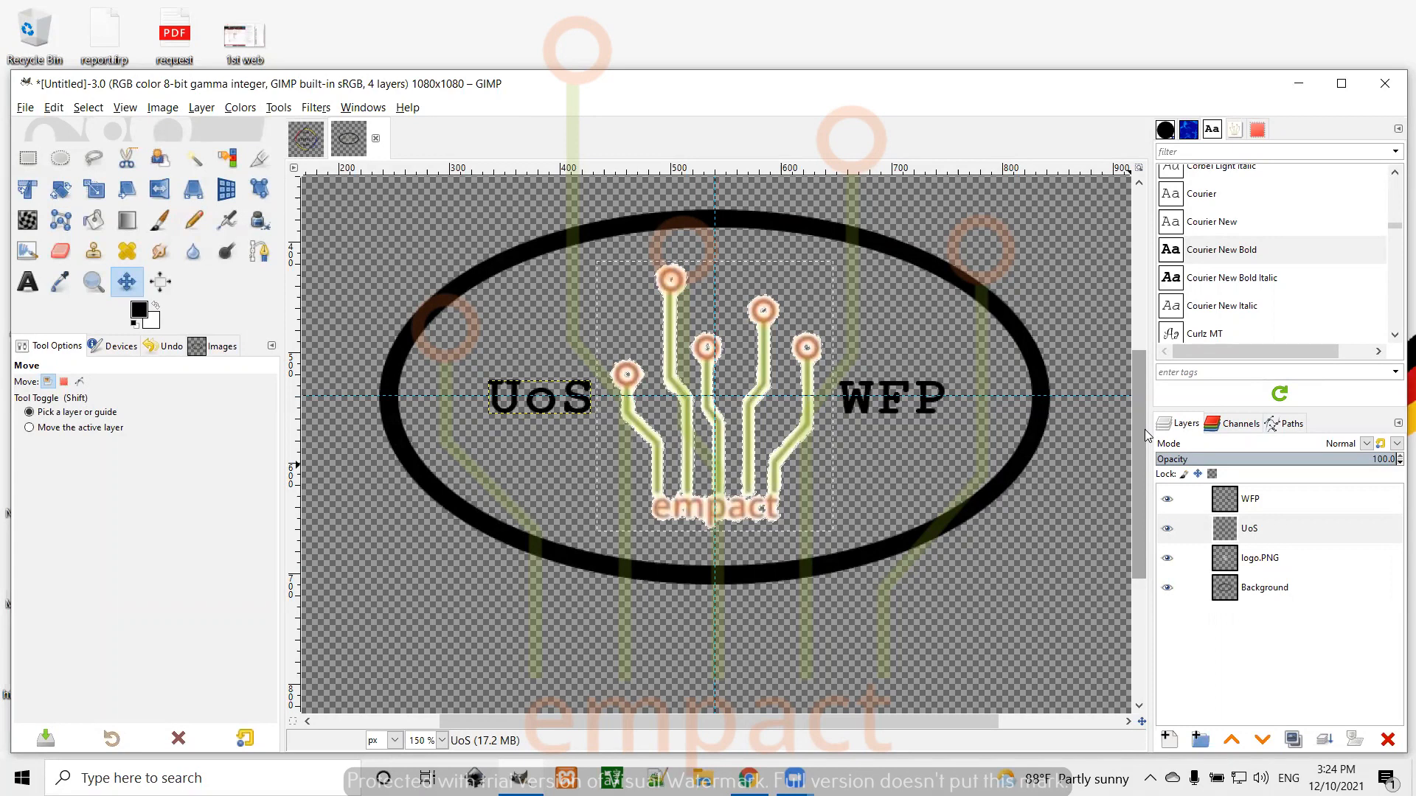
Step: Open the diamond-shaped EMPACT logo image, make its Background layer active and clear the current selection
click(305, 140)
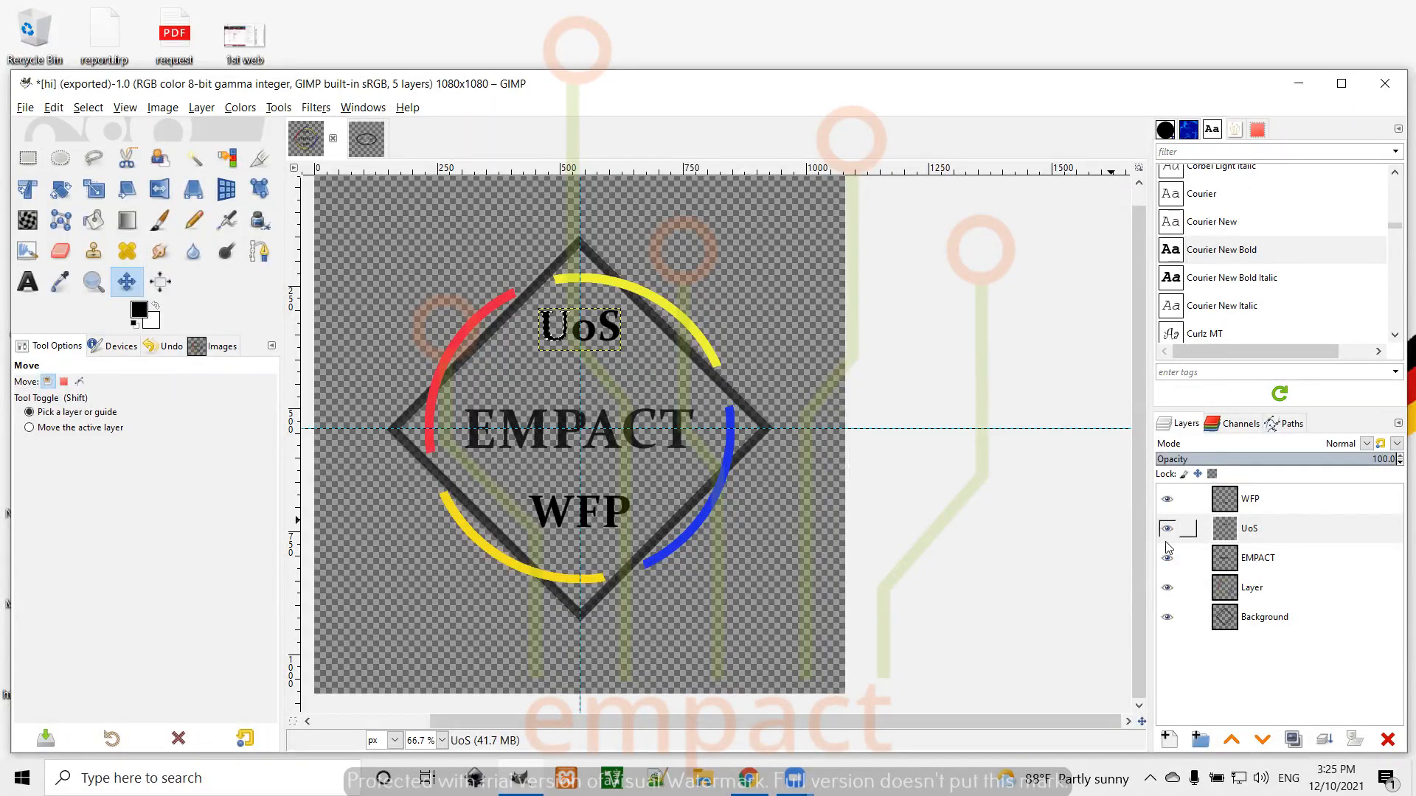
click(1244, 619)
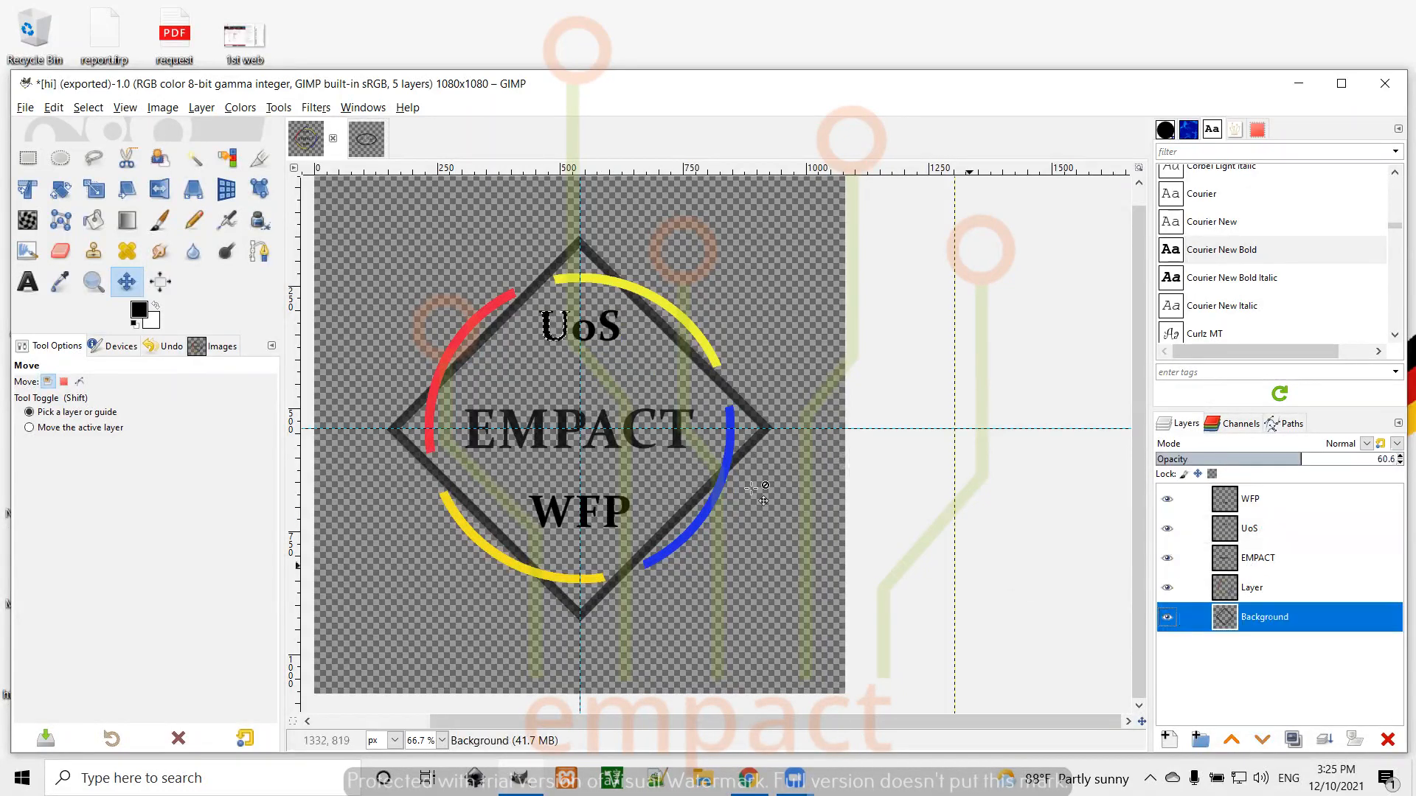
click(87, 108)
click(118, 143)
click(680, 37)
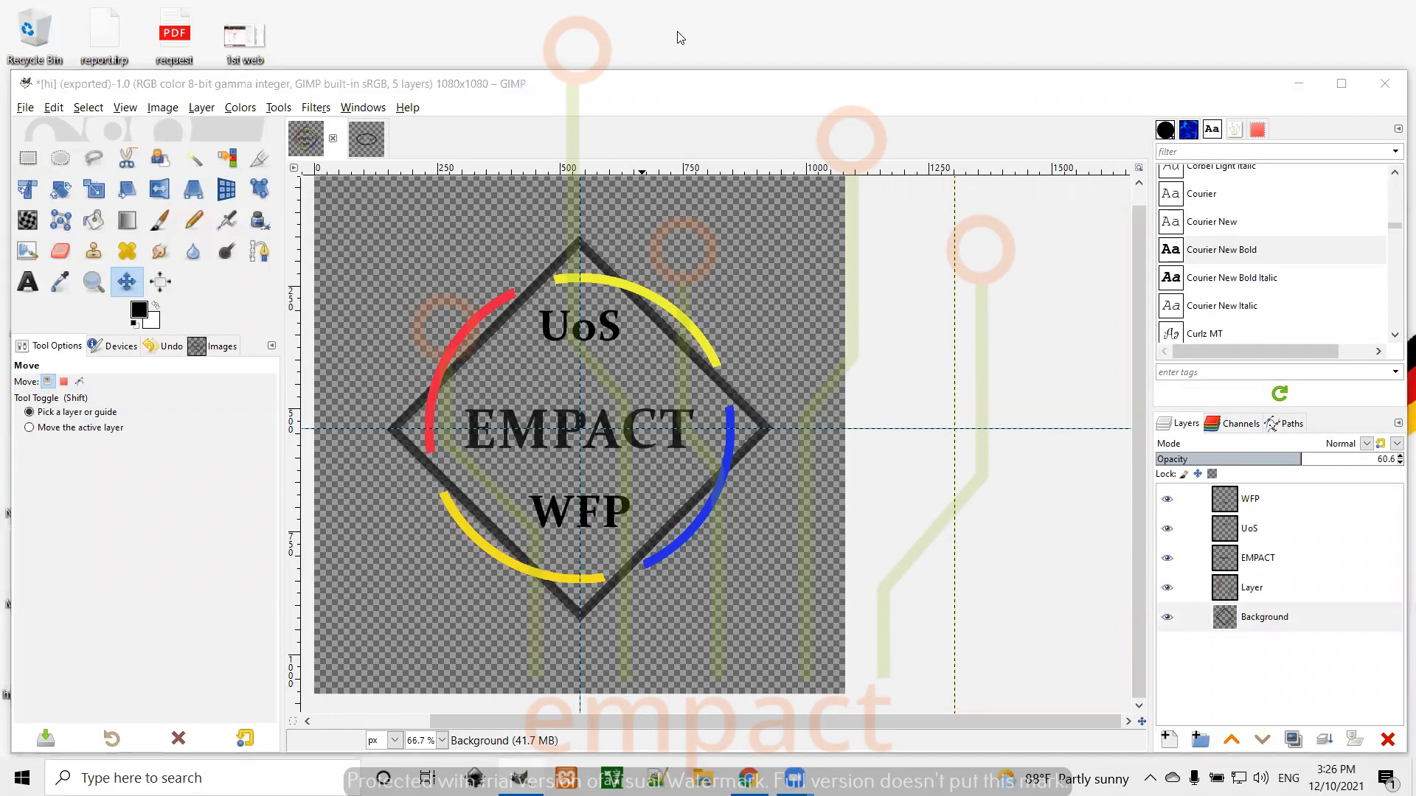